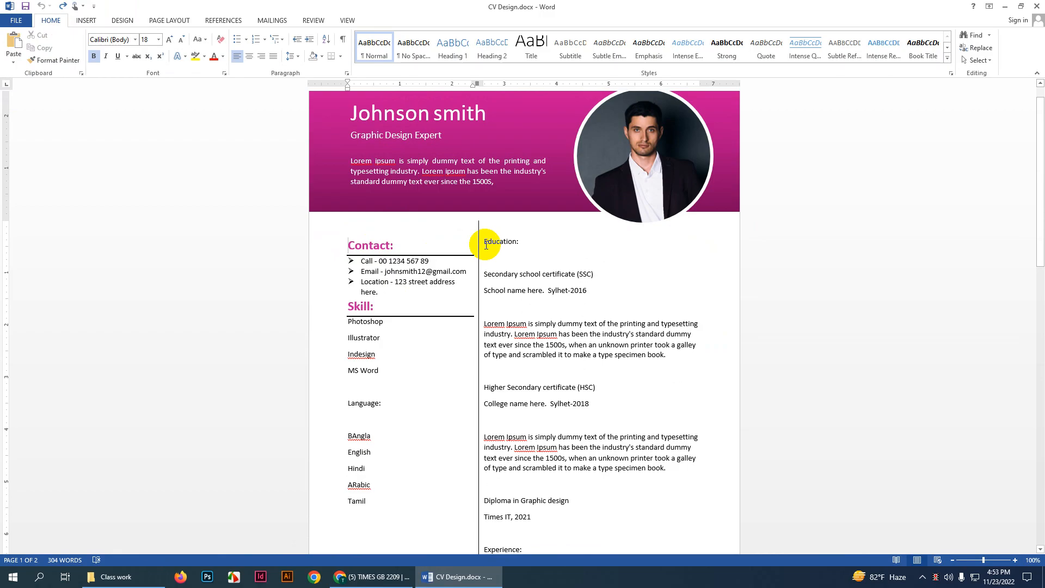
left_click(484, 243)
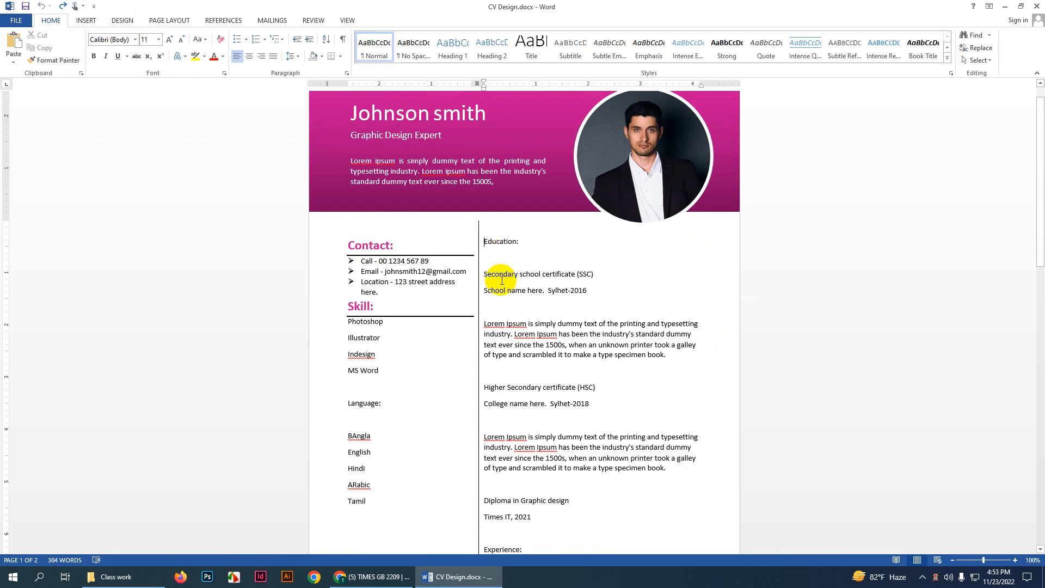
scroll(489, 310, "down", 3)
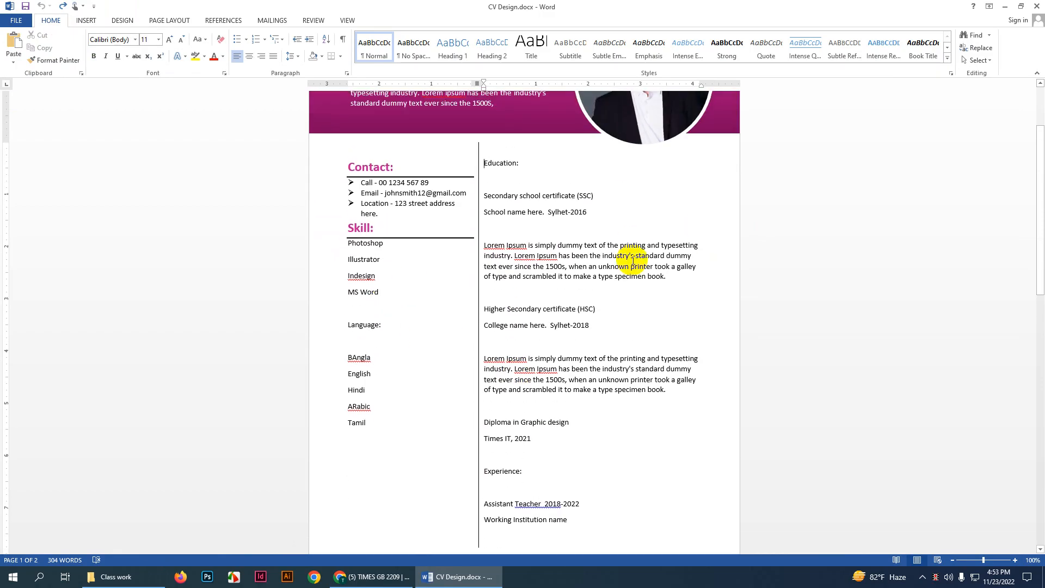
scroll(603, 255, "up", 4)
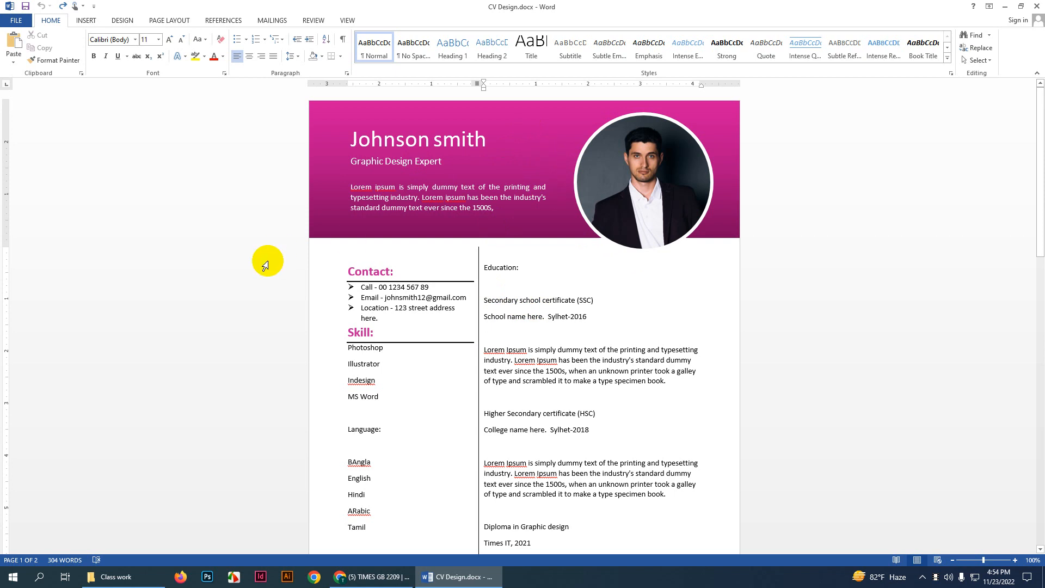
left_click(354, 272)
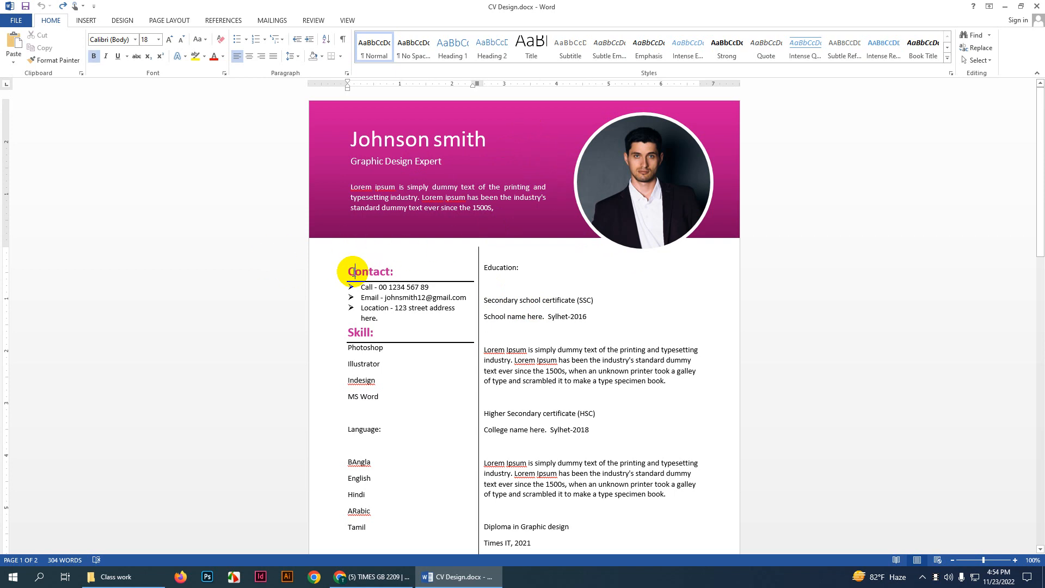
key("Return")
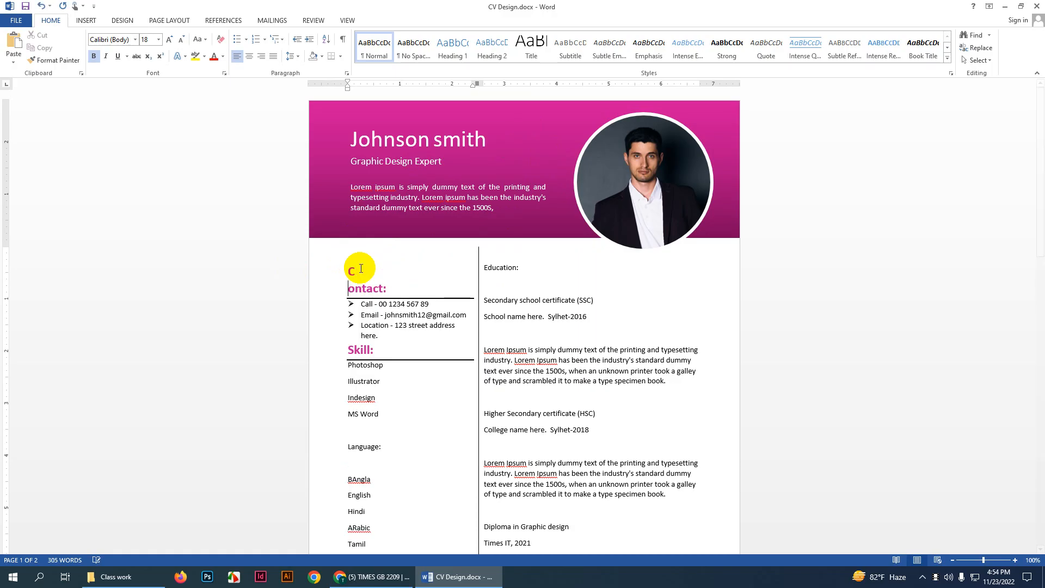
type("C")
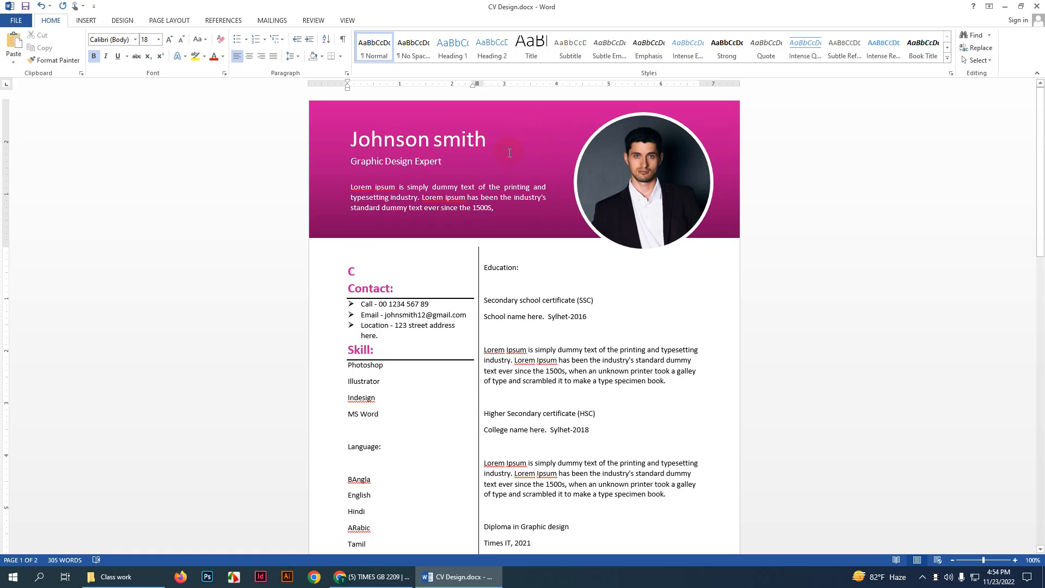
key("ctrl+z")
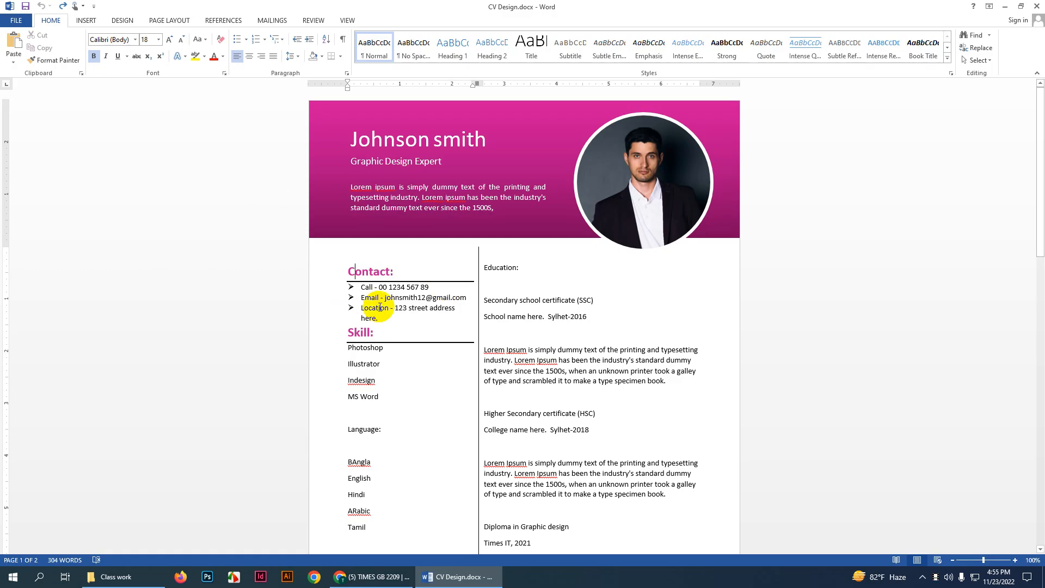
scroll(370, 305, "down", 1)
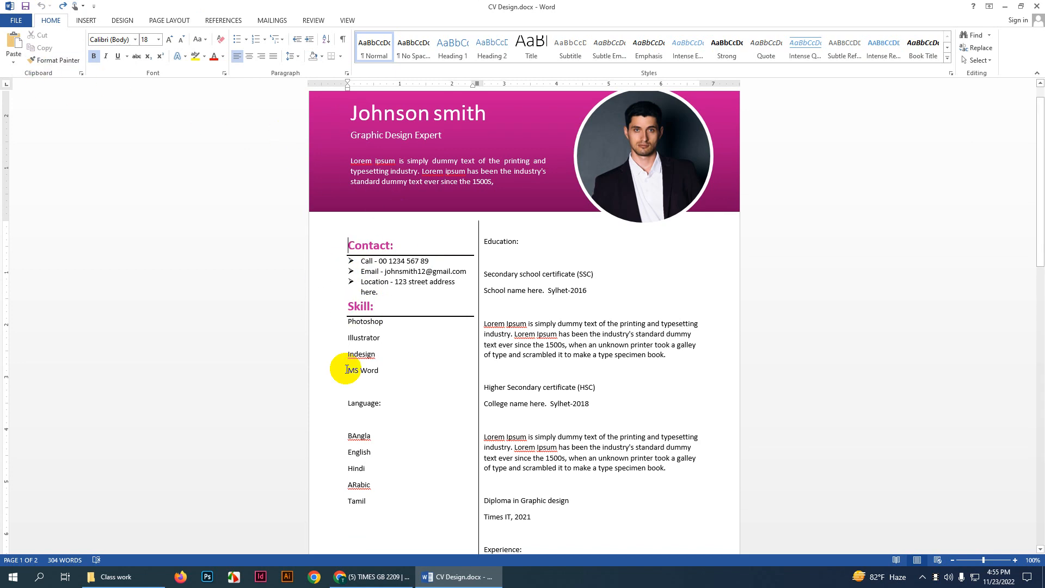
left_click_drag(347, 324, 387, 373)
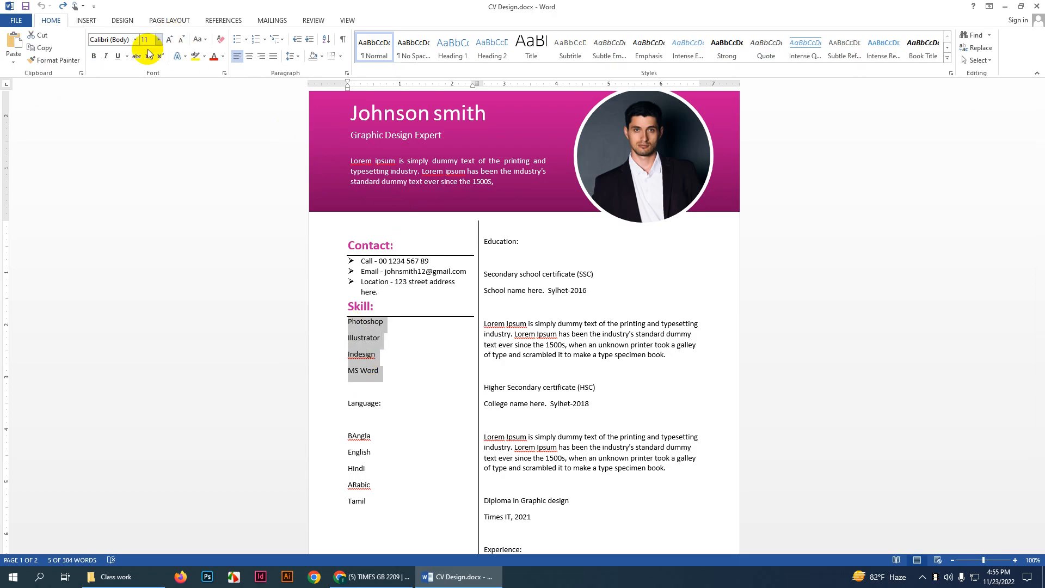
scroll(421, 301, "up", 6)
scroll(423, 303, "up", 2)
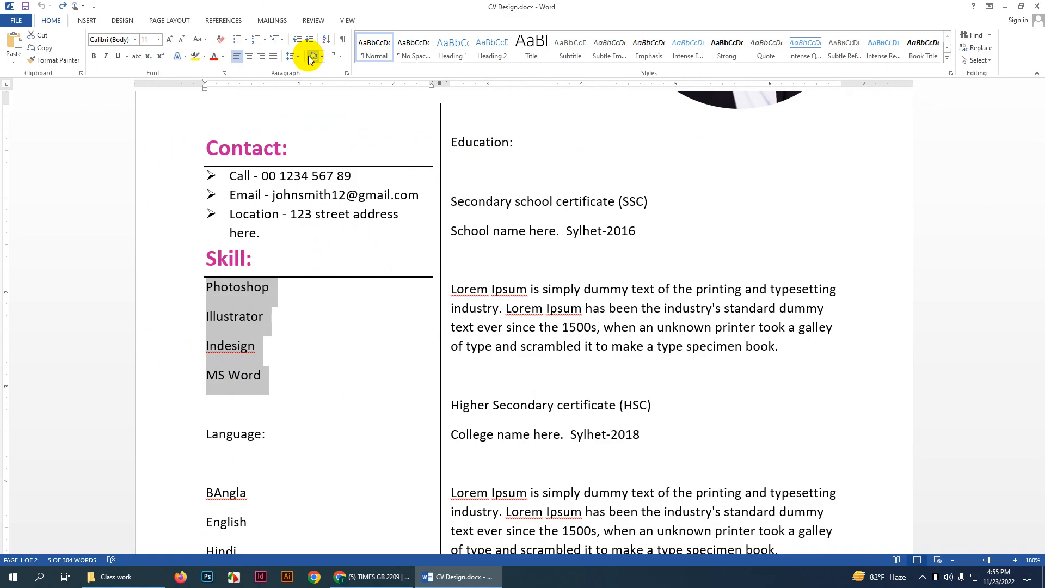
left_click(264, 318)
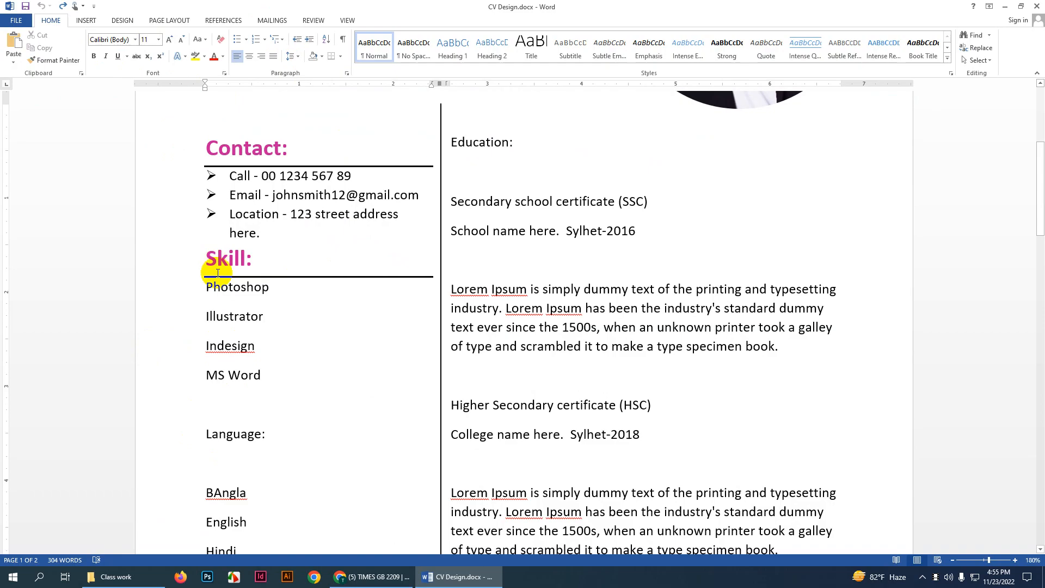
Step: Copy the Skill heading's formatting onto the Language heading with Format Painter and remove the blank line above Language
left_click(206, 260)
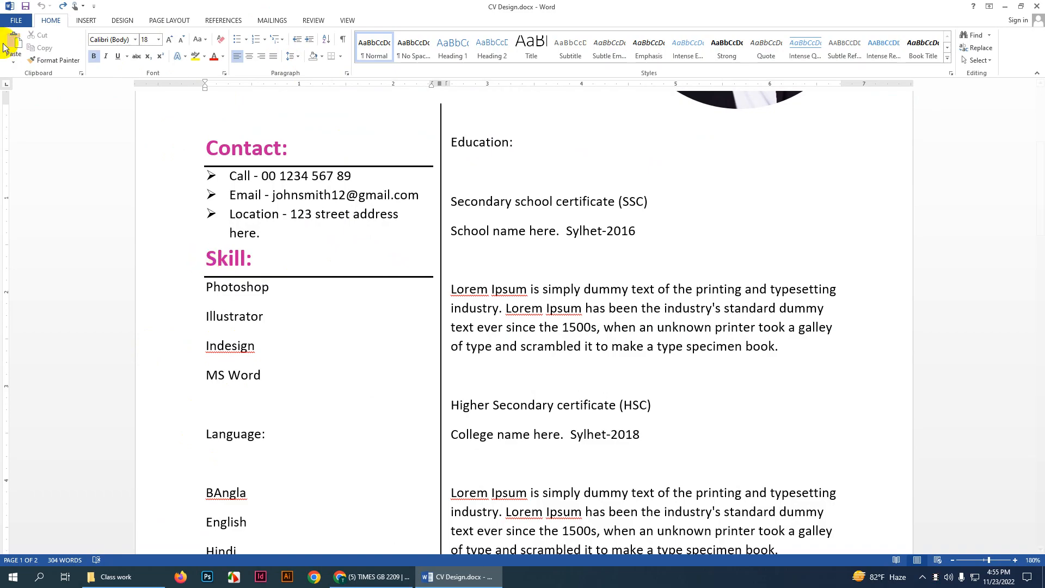
left_click(44, 60)
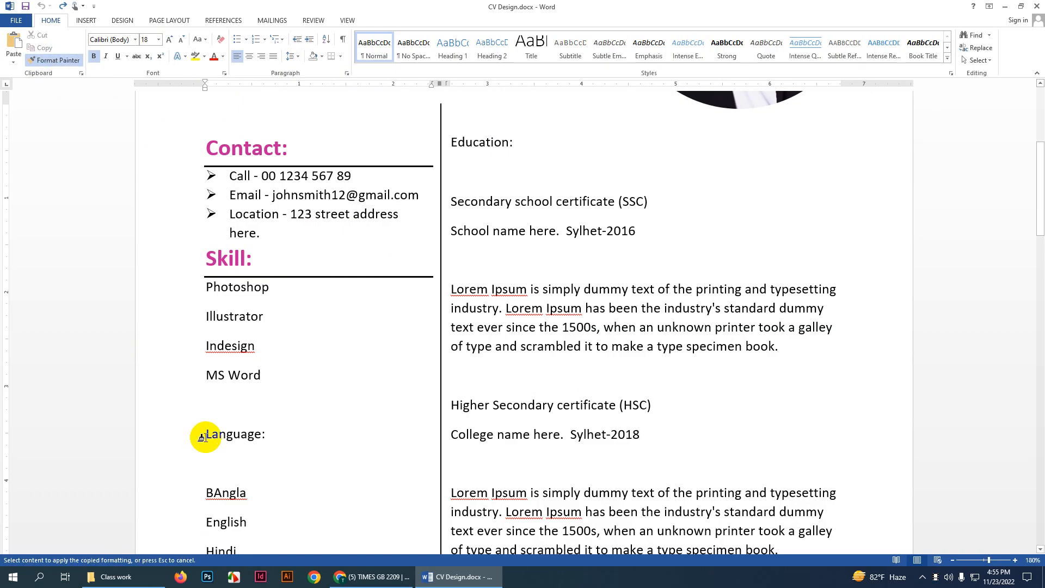
left_click_drag(205, 434, 294, 437)
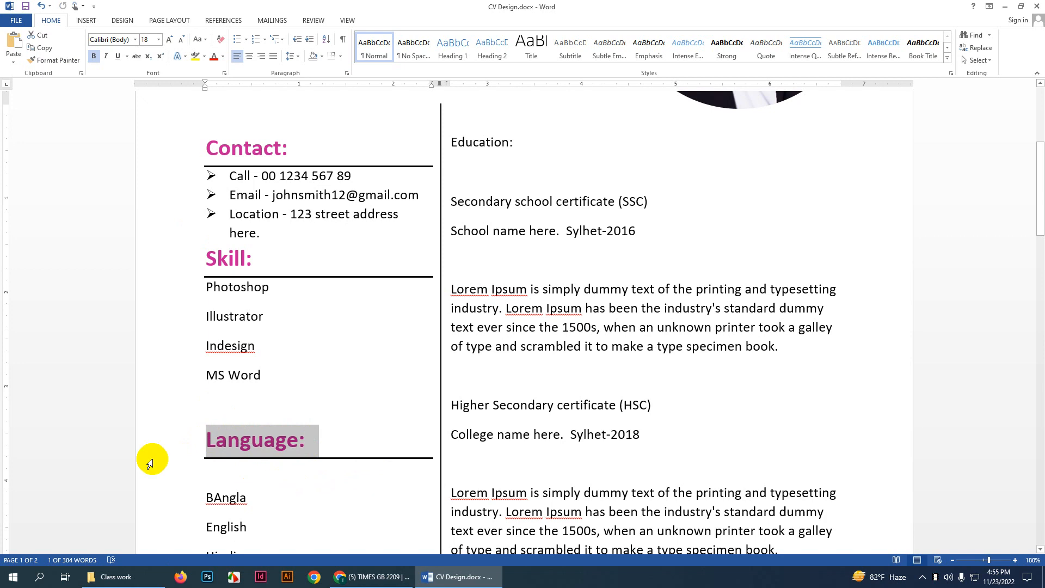
left_click(207, 445)
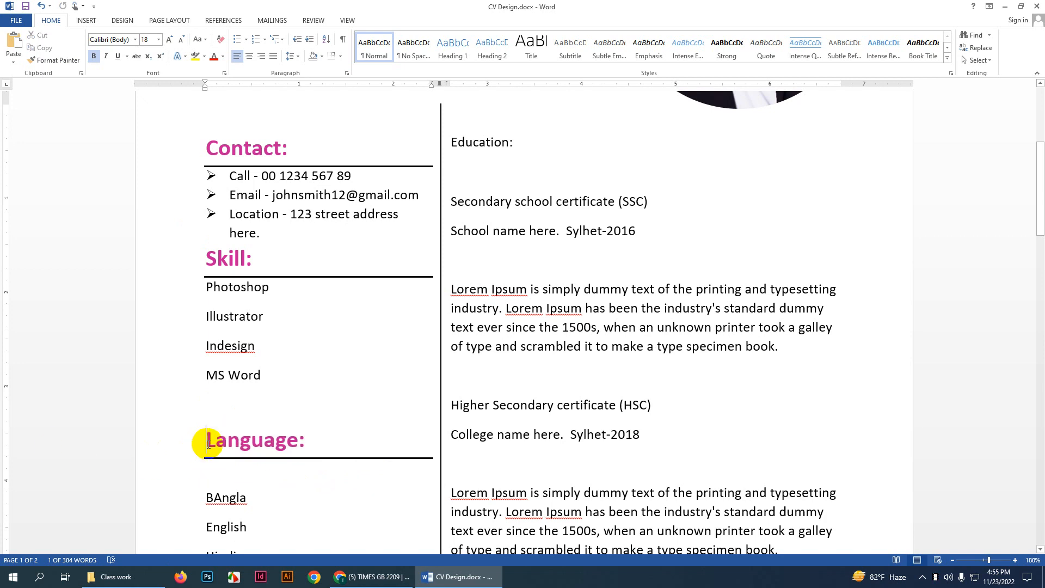
key("BackSpace")
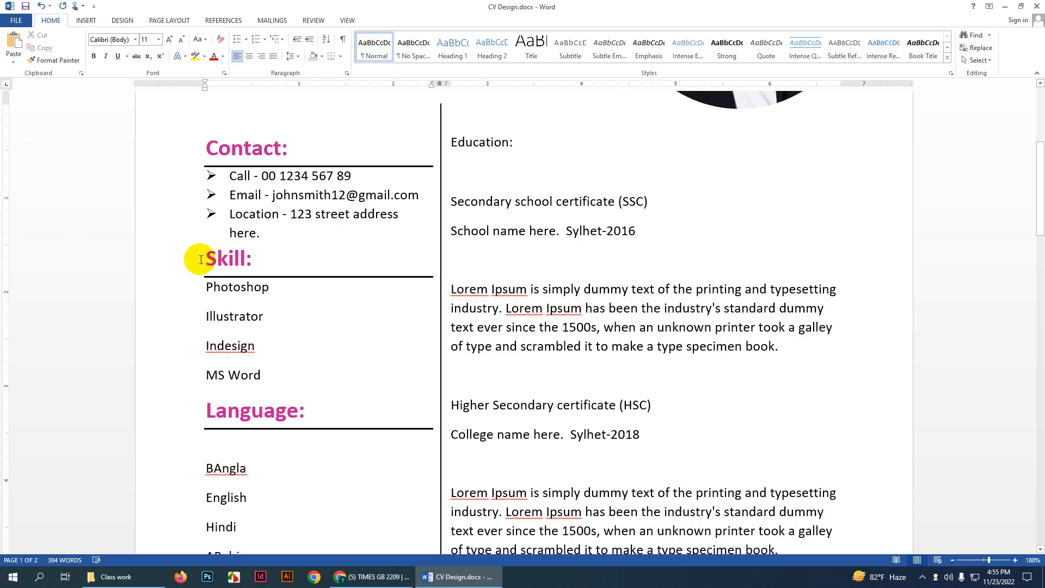
scroll(275, 415, "down", 3)
scroll(523, 264, "up", 5)
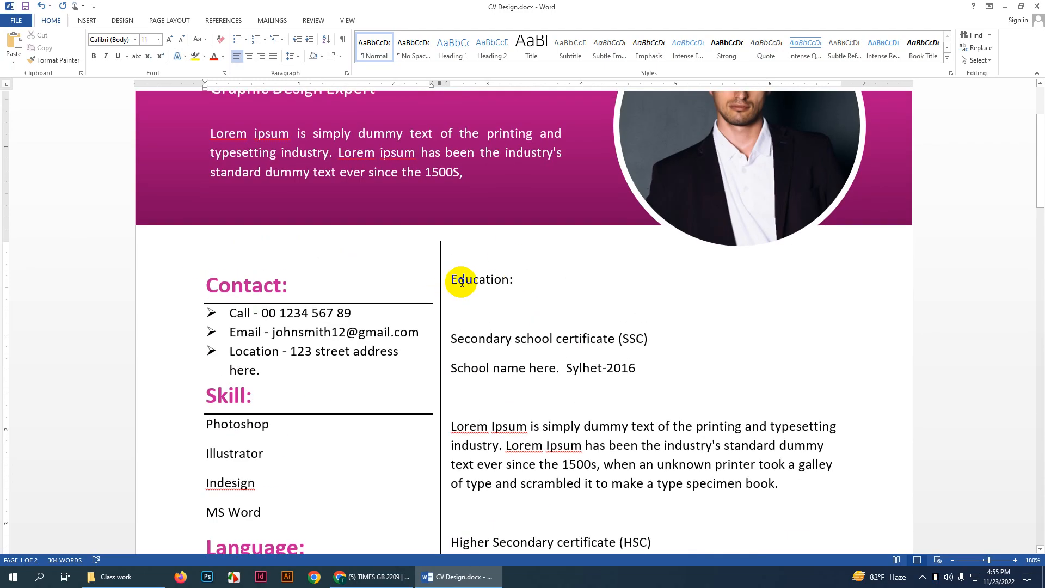
left_click_drag(450, 278, 517, 287)
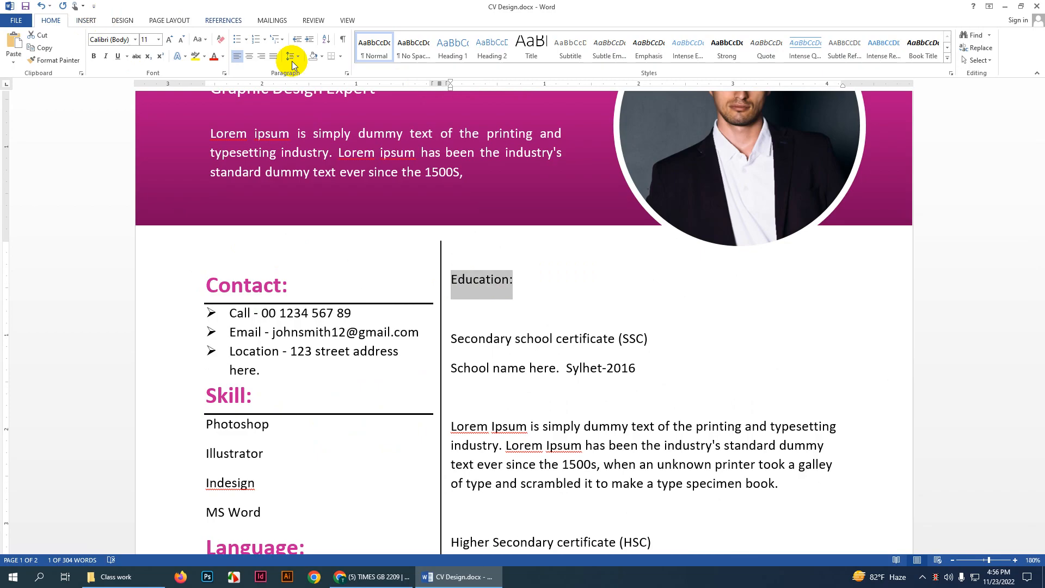
left_click(340, 56)
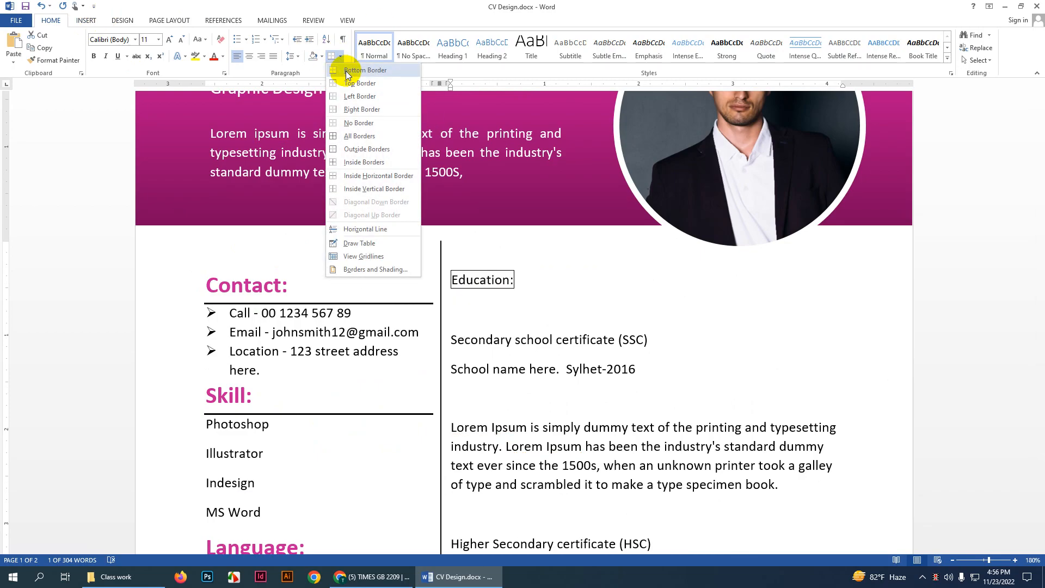
left_click(346, 70)
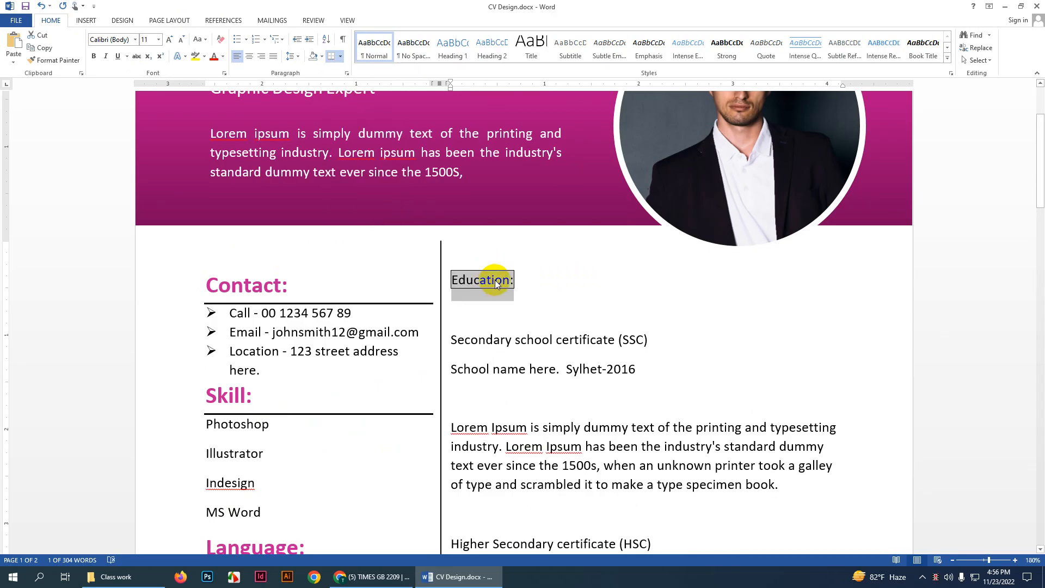
key("ctrl+z")
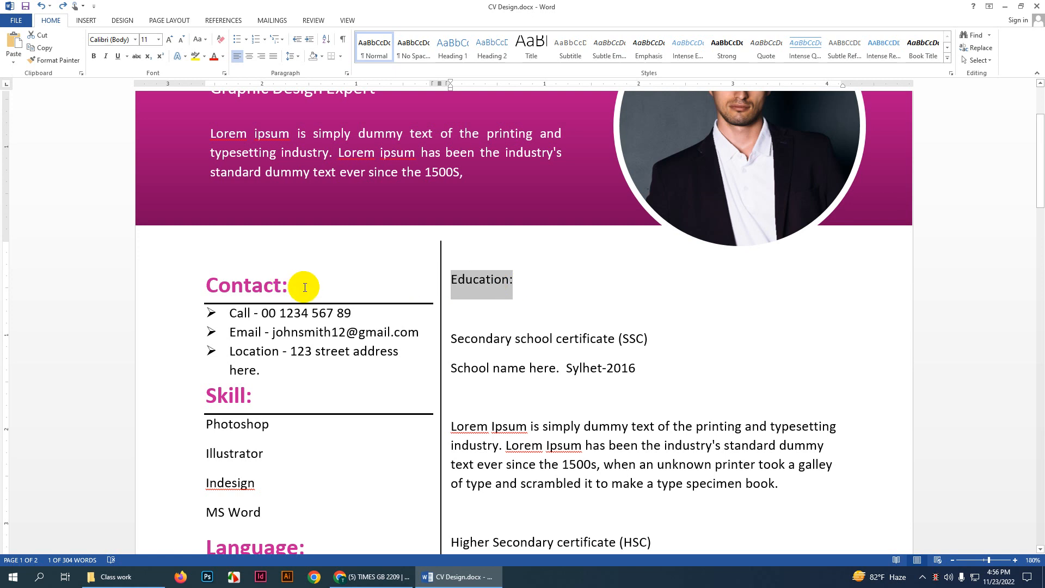
left_click(289, 283)
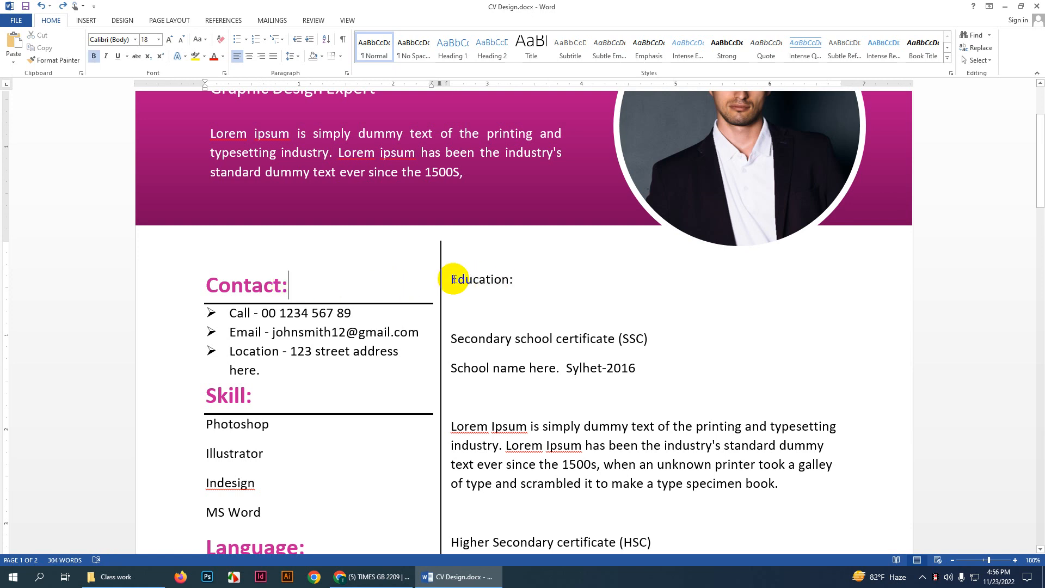
Step: Duplicate the "Education:" heading onto a new line directly below it
left_click_drag(449, 279, 513, 276)
key("ctrl+c")
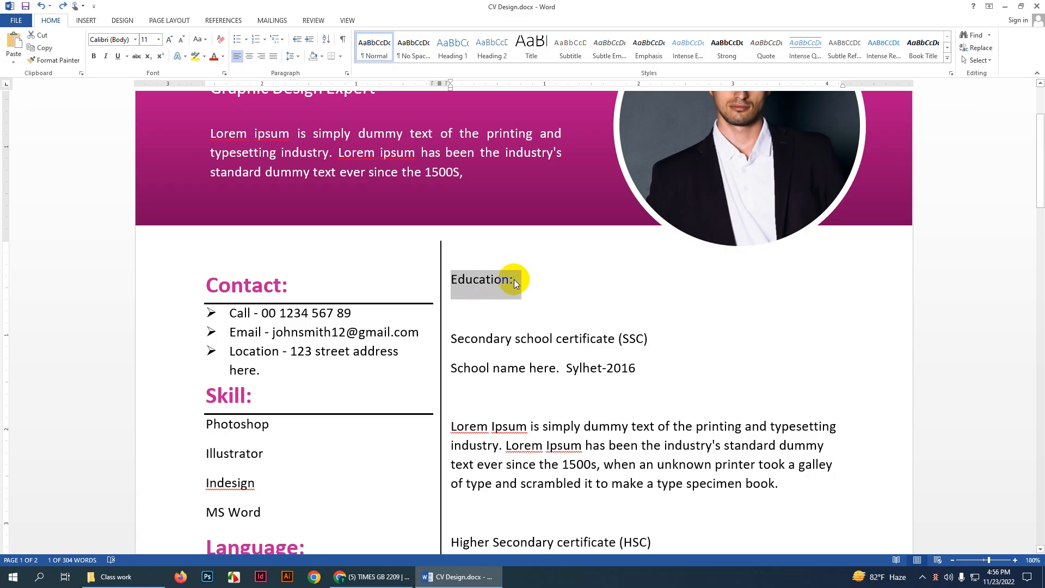
left_click(513, 279)
key("Return")
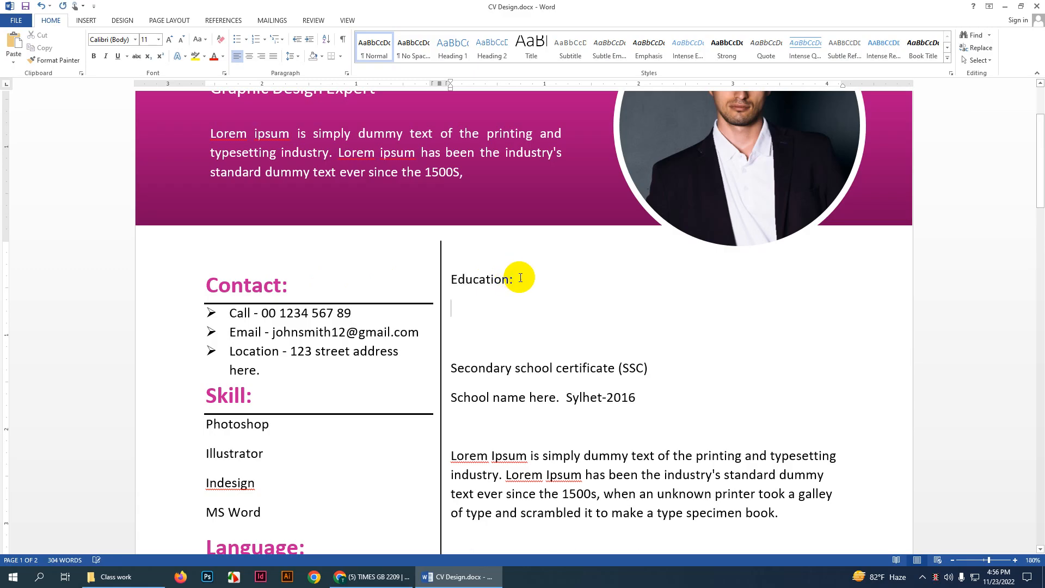
key("ctrl+v")
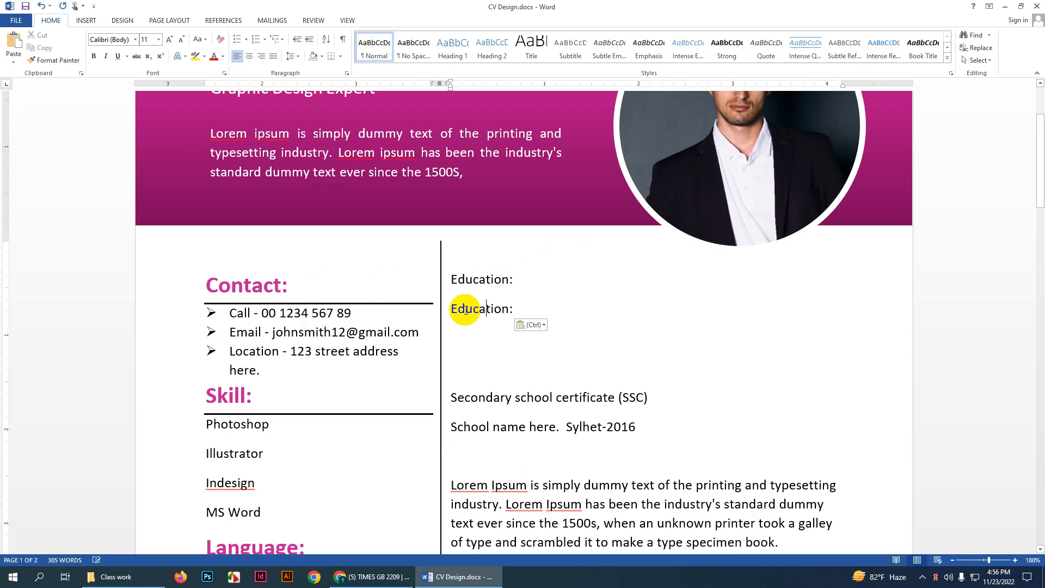
Step: Apply a bottom border to the duplicated Education heading and delete the original heading above it
left_click_drag(450, 306, 514, 297)
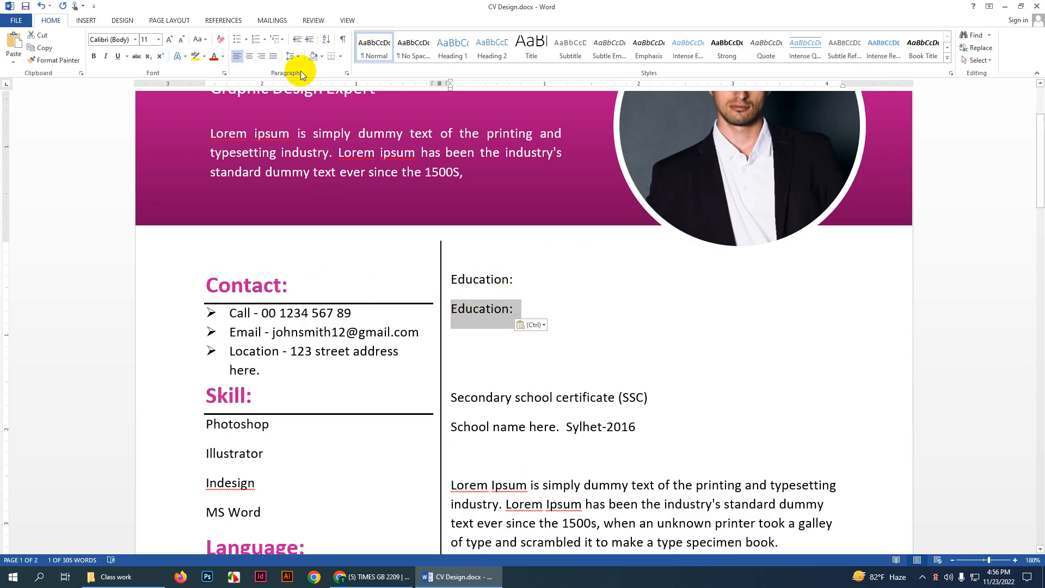
left_click(340, 57)
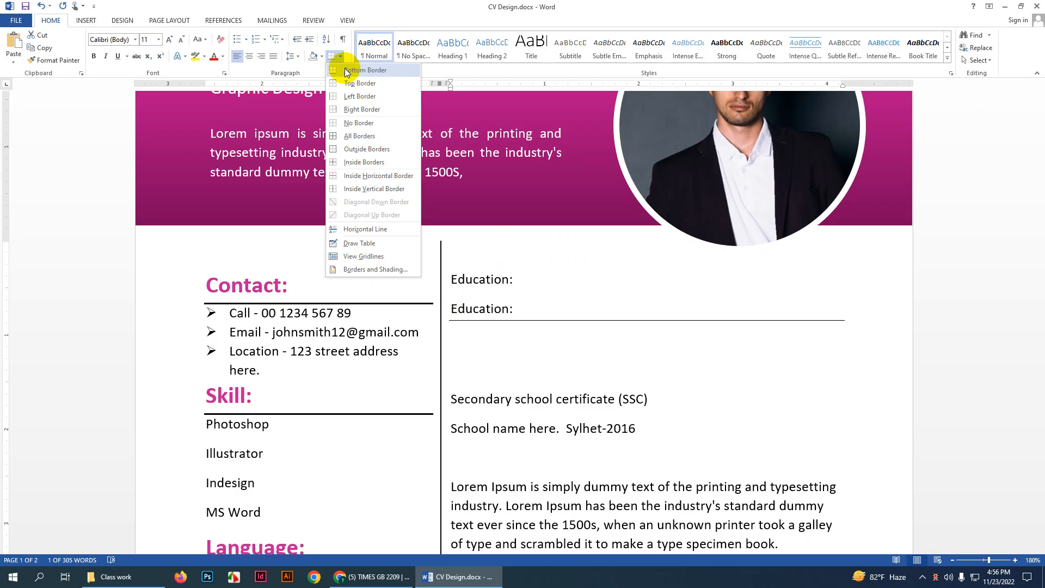
left_click(359, 70)
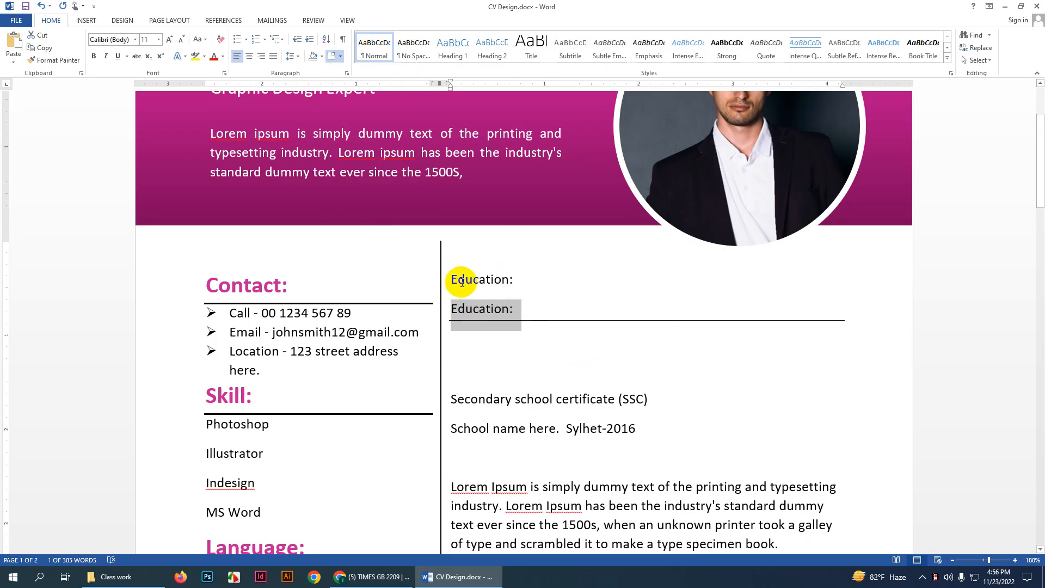
left_click_drag(451, 279, 515, 277)
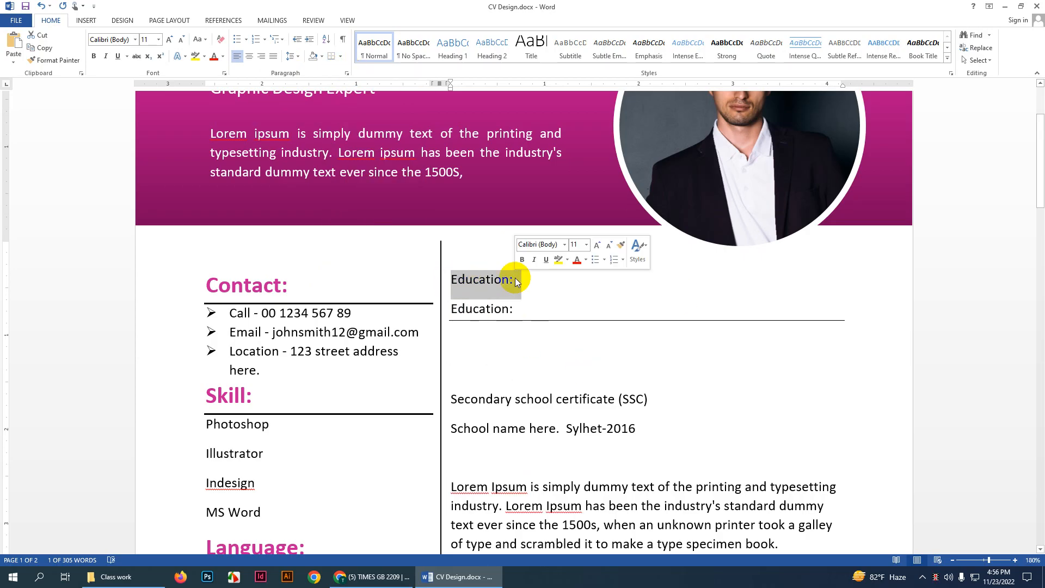
key("Delete")
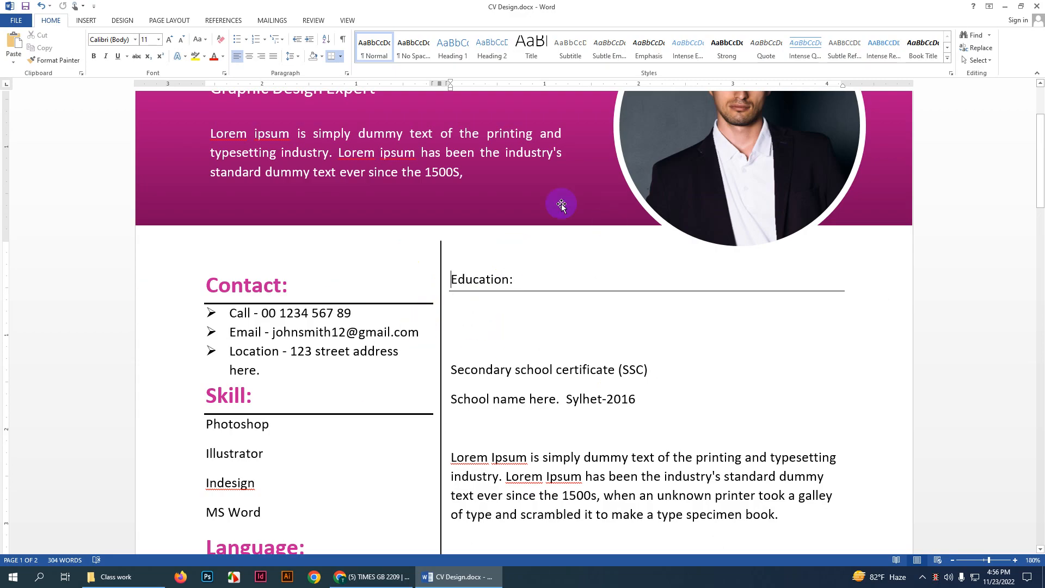
Step: Draw a straight horizontal line about 4.21" wide along the border beneath the Education heading
left_click(498, 262)
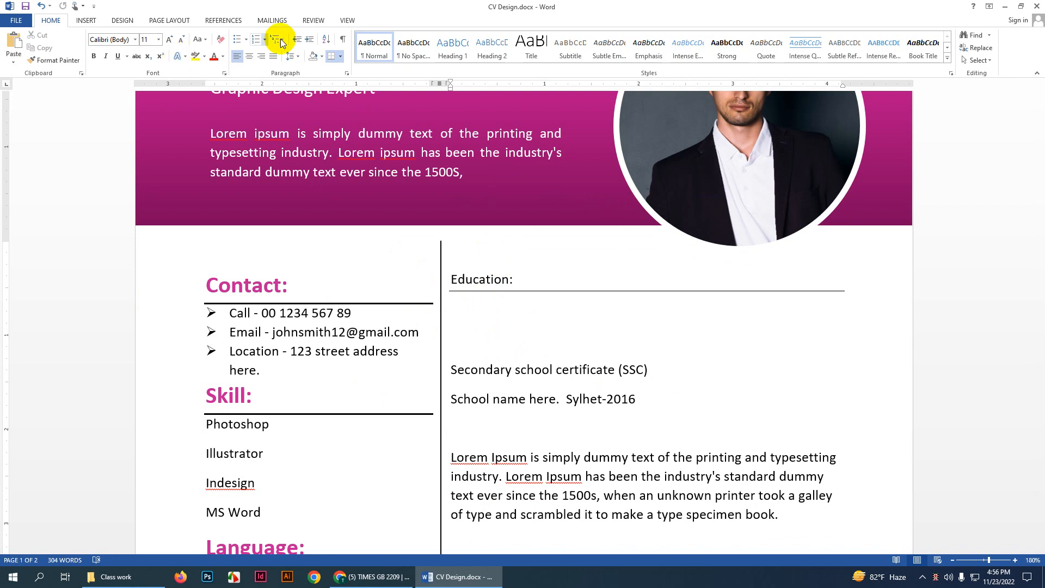
left_click(87, 22)
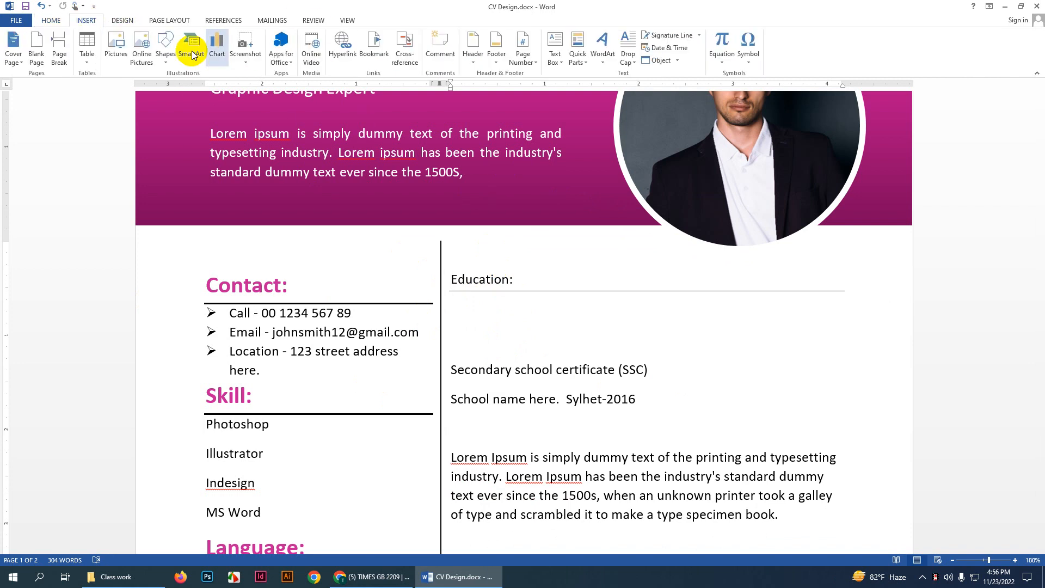
left_click(166, 52)
left_click(191, 87)
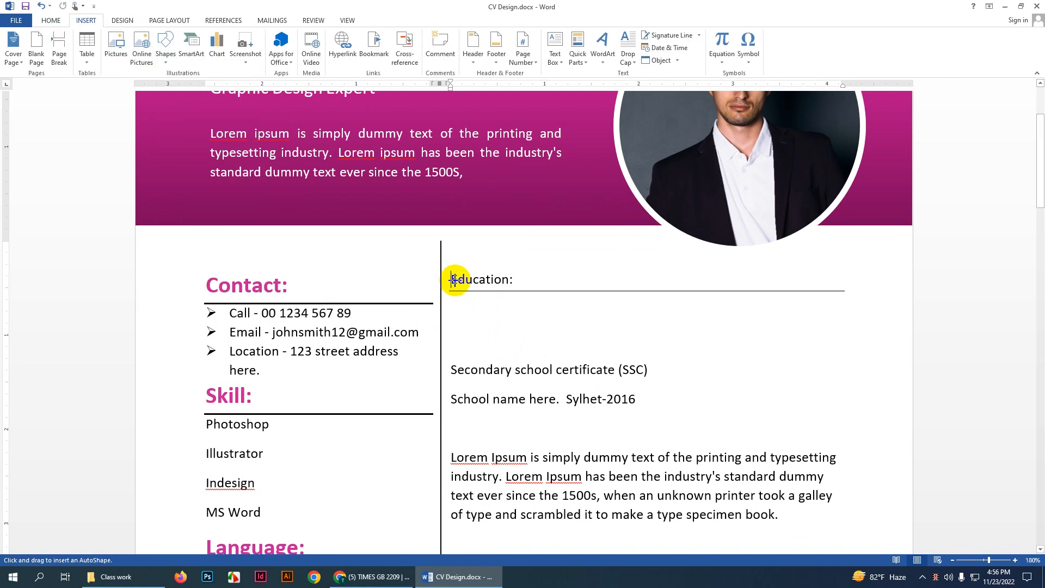
left_click_drag(449, 292, 842, 301)
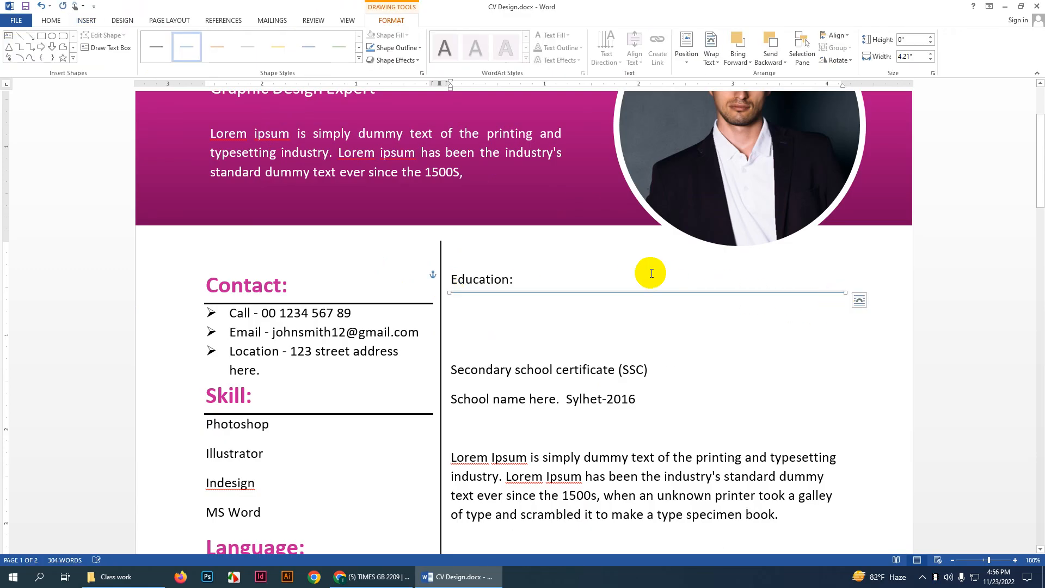
Step: Set the line beneath the Education heading to 1 pt weight with a green outline
left_click(400, 47)
mouse_move(460, 177)
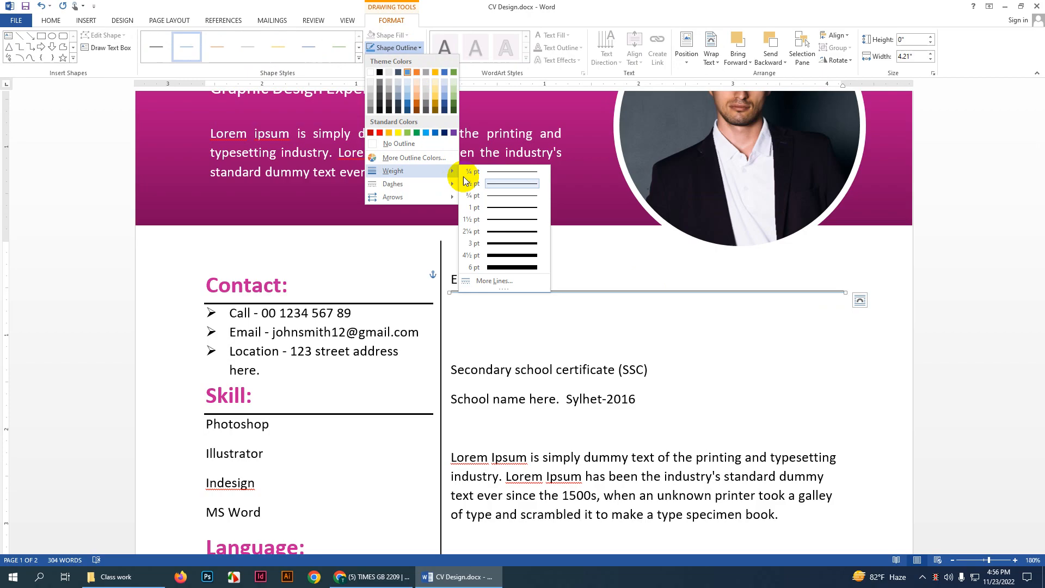
left_click(499, 227)
left_click(405, 48)
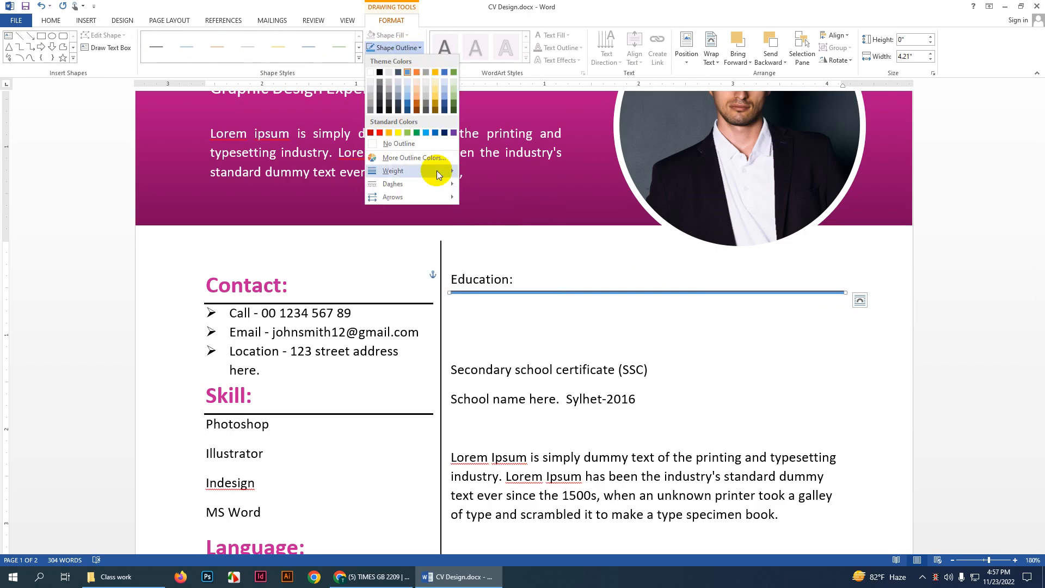
mouse_move(436, 171)
left_click(505, 207)
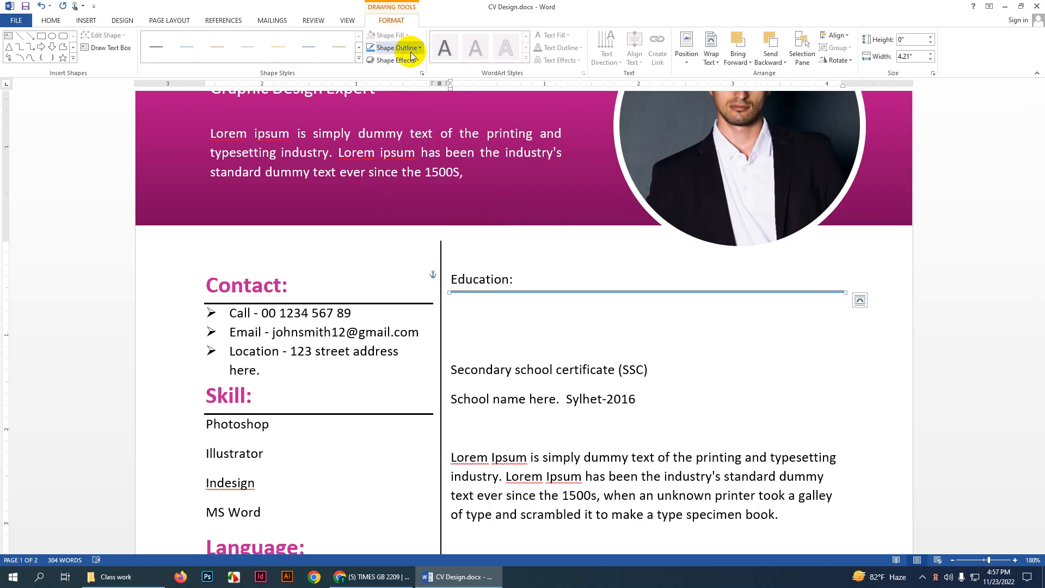
left_click(403, 48)
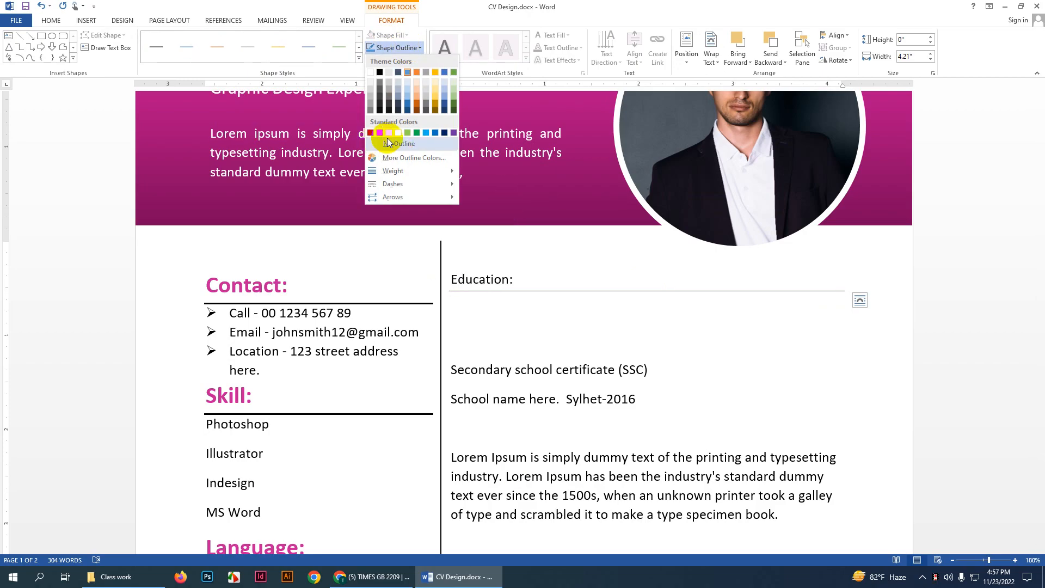
left_click(416, 132)
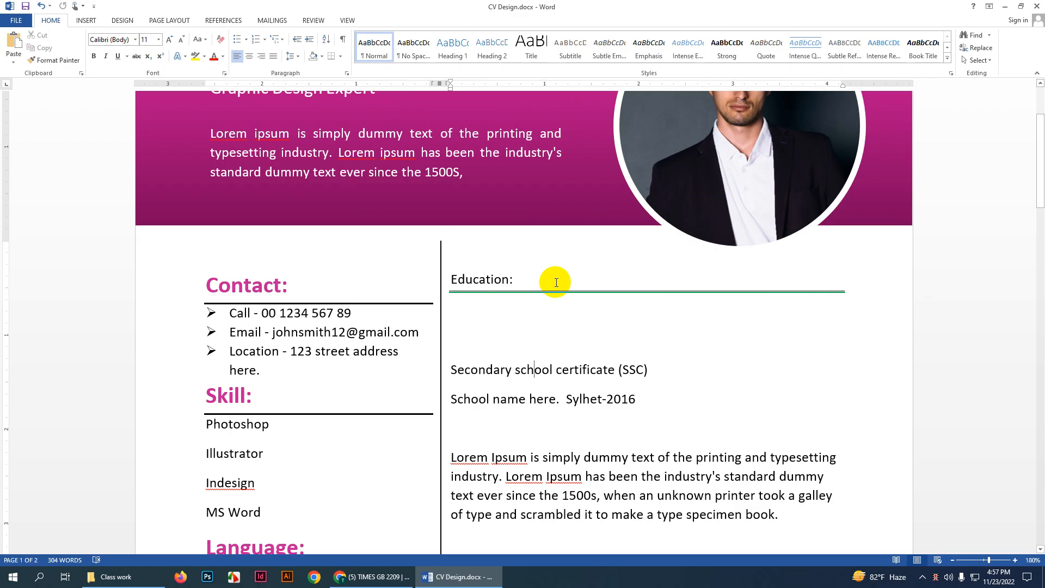
Step: Delete the green line drawn beneath the Education heading
left_click(786, 293)
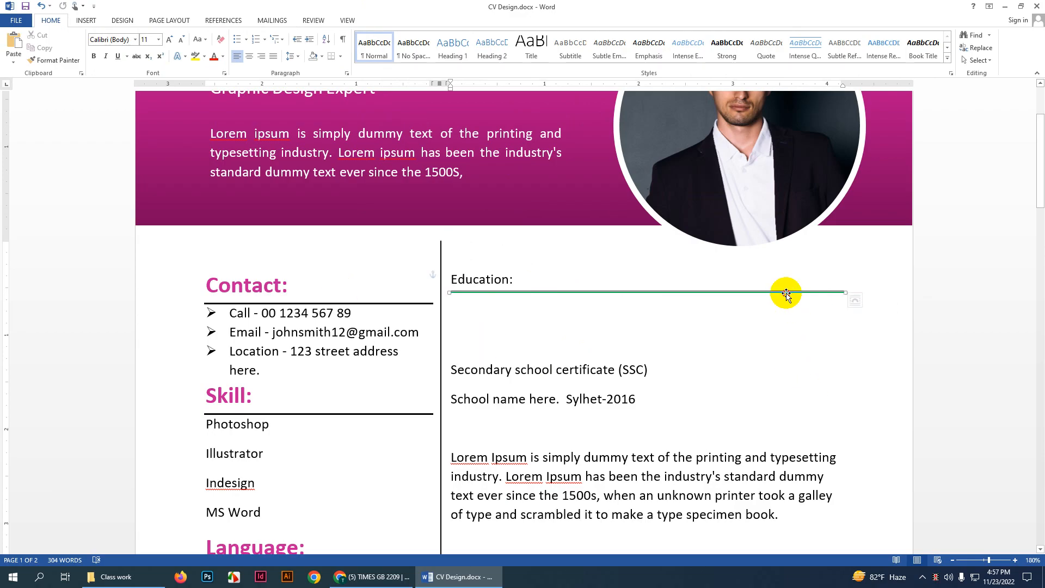
left_click(791, 297)
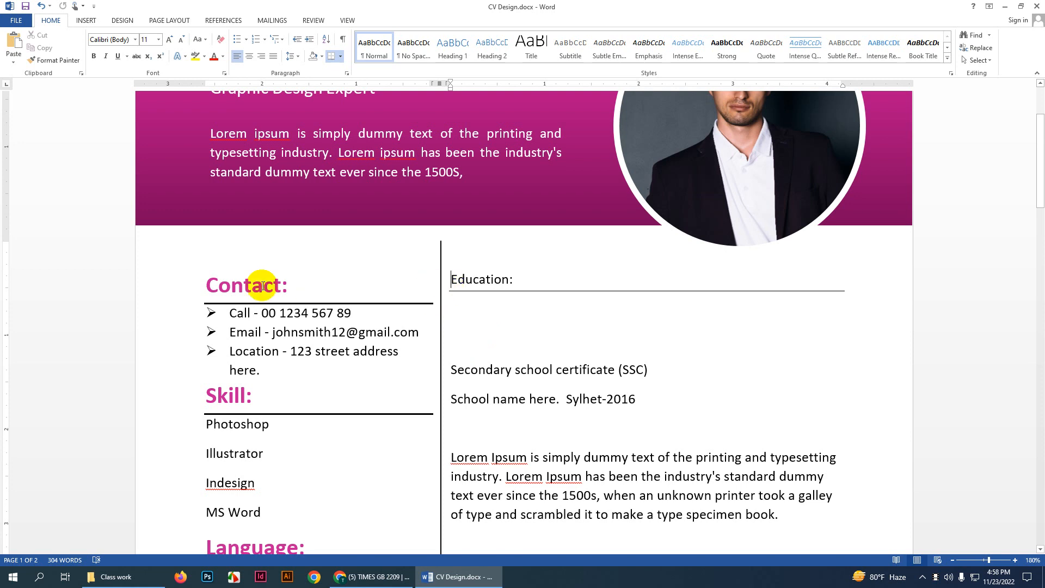
Step: Switch to Chrome, search Google for "Resume design", and preview the yellow and black resume image to examine its skills section
scroll(201, 324, "down", 5)
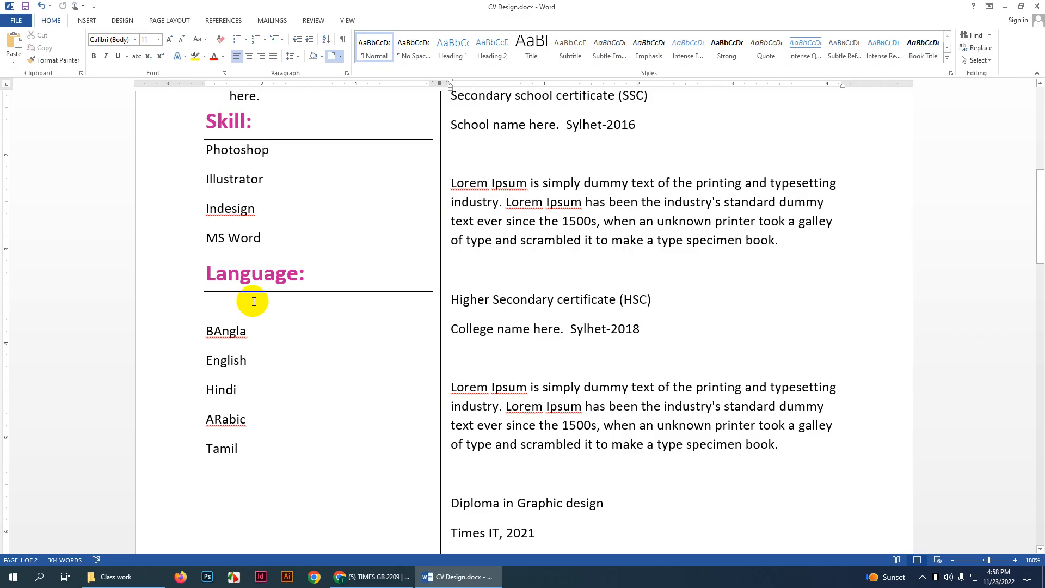
left_click(369, 580)
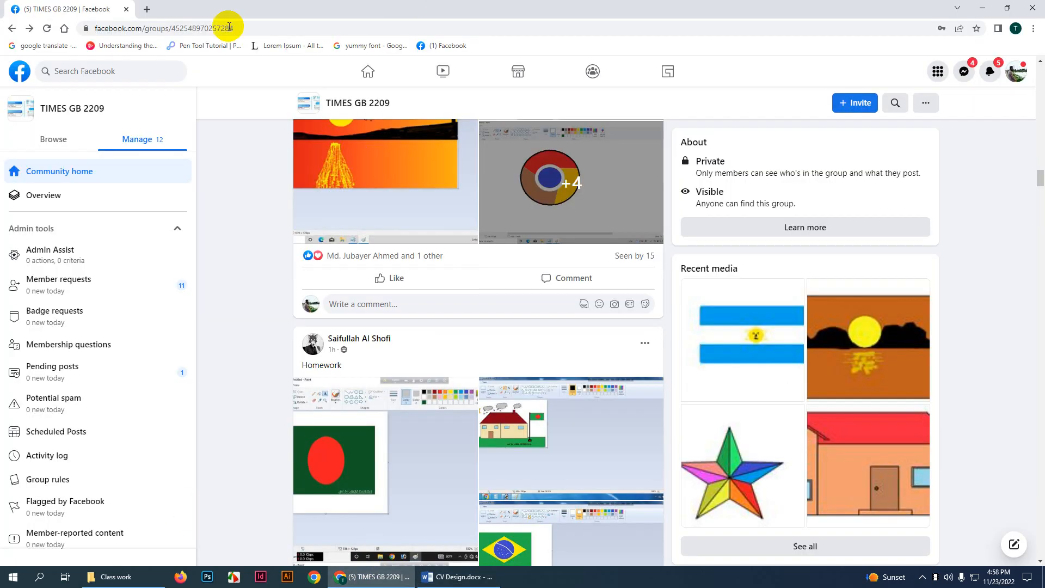
left_click(143, 8)
left_click(239, 29)
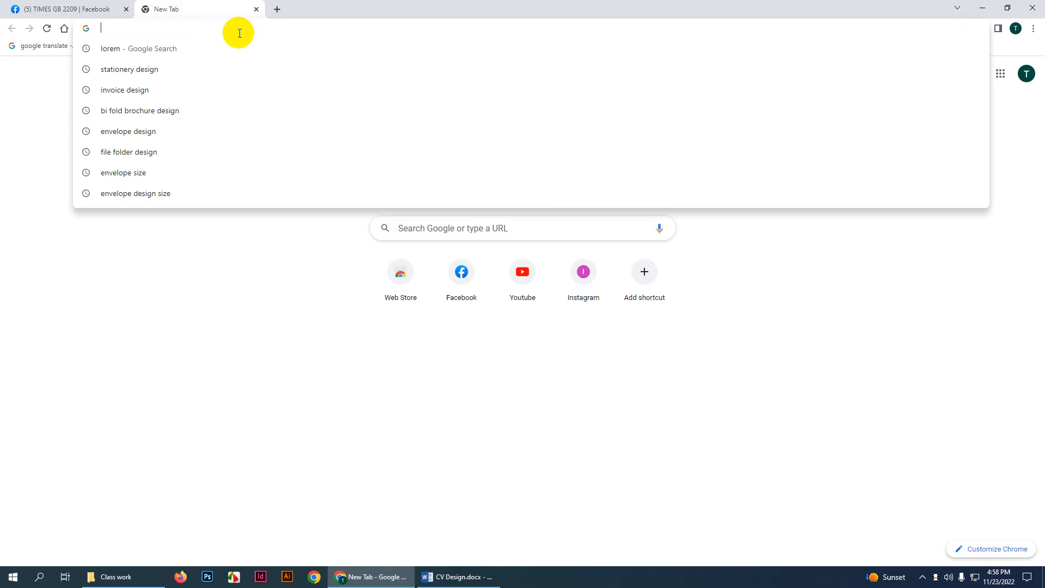
type("Res")
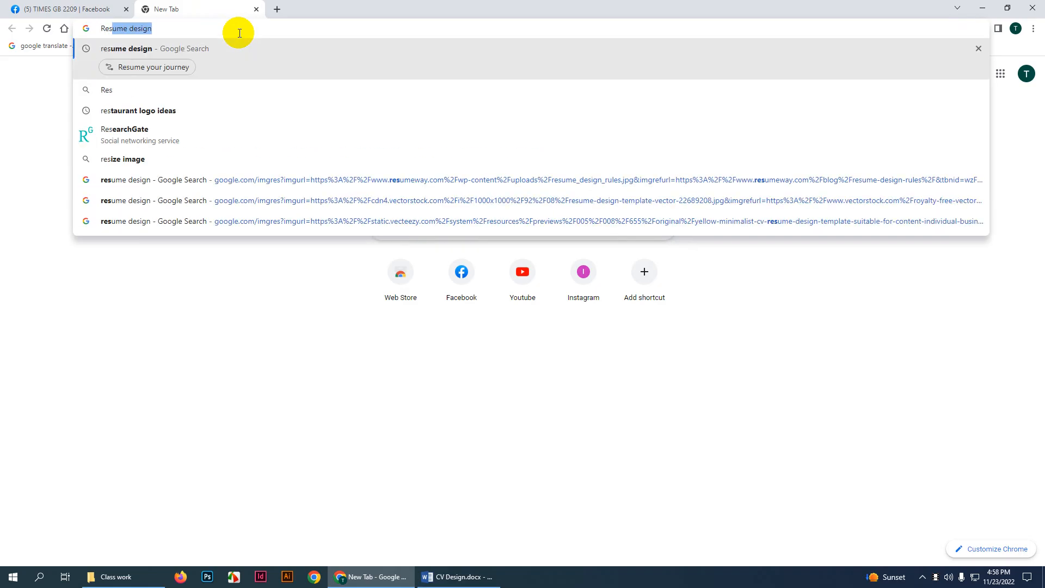
type("ume design")
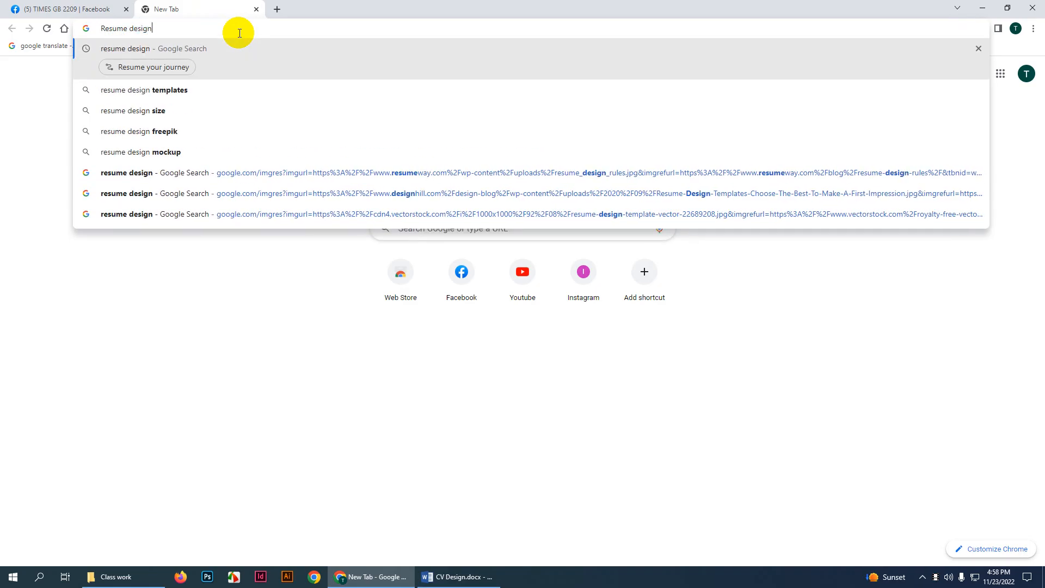
key("Return")
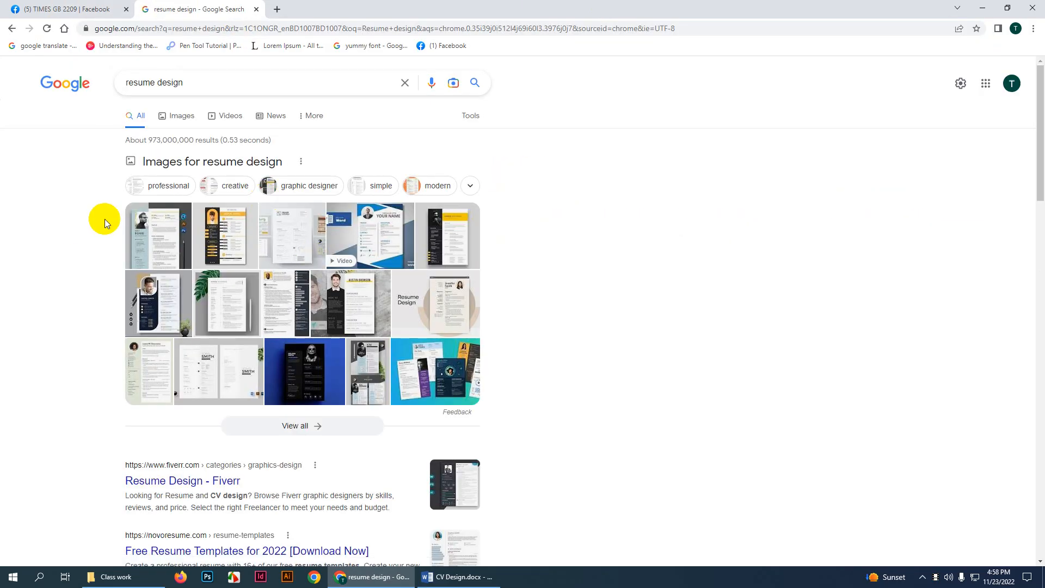
left_click(225, 242)
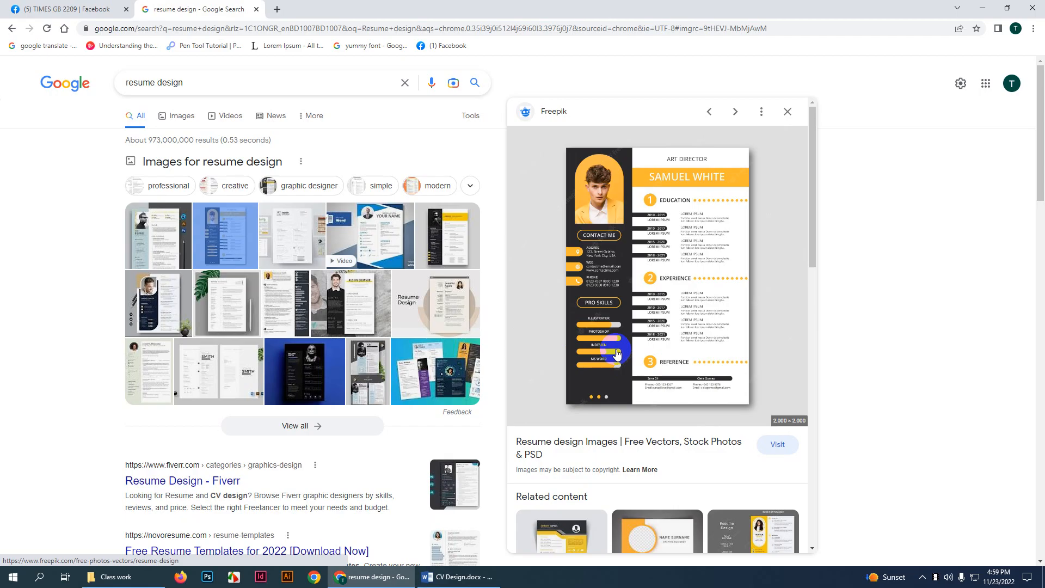
Step: Switch back to Word and draw a five-point star about 0.17" by 0.17" beside Photoshop in the Skill list
left_click(478, 582)
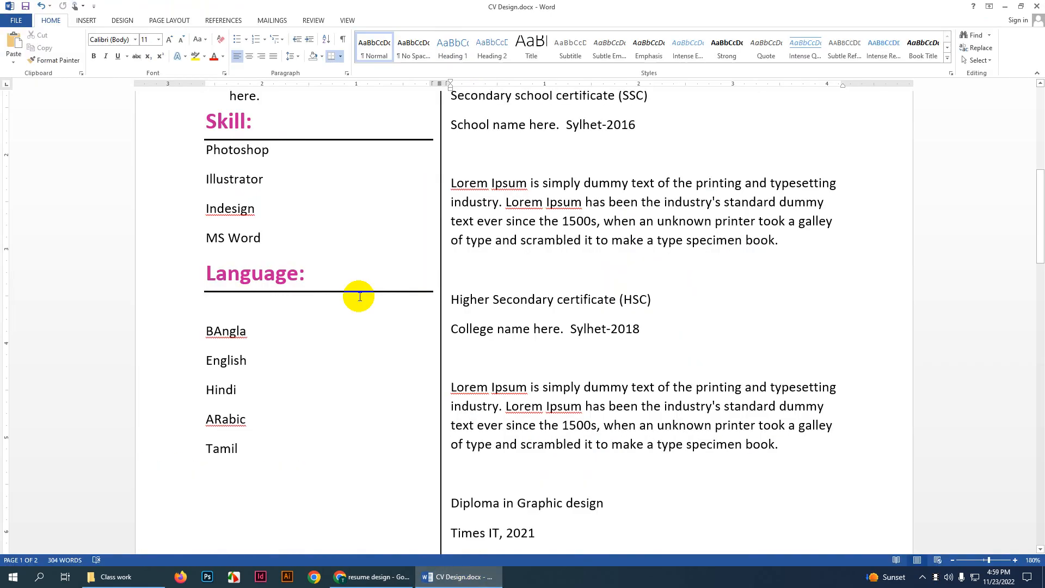
left_click(278, 149)
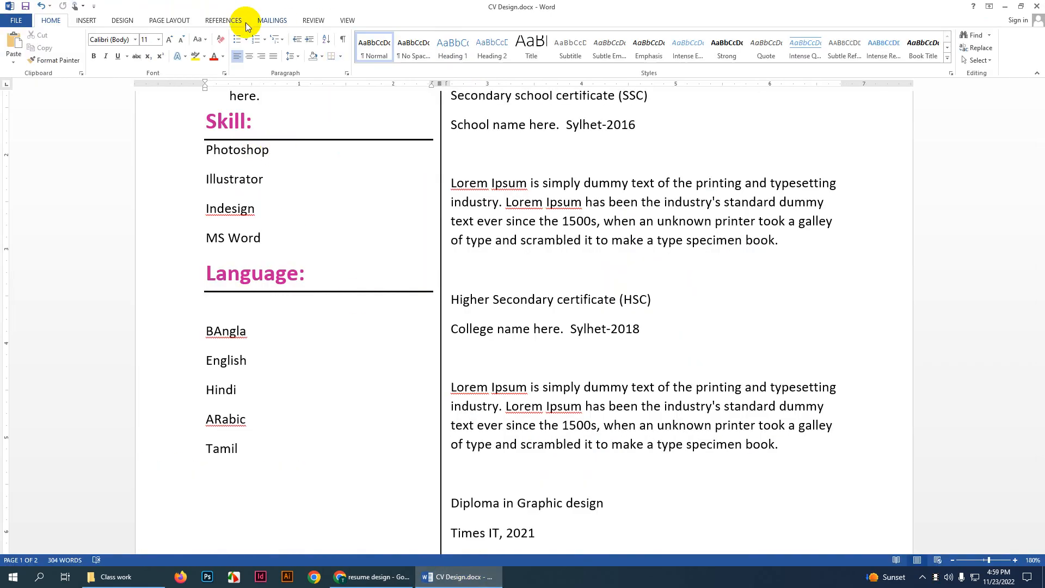
left_click(86, 21)
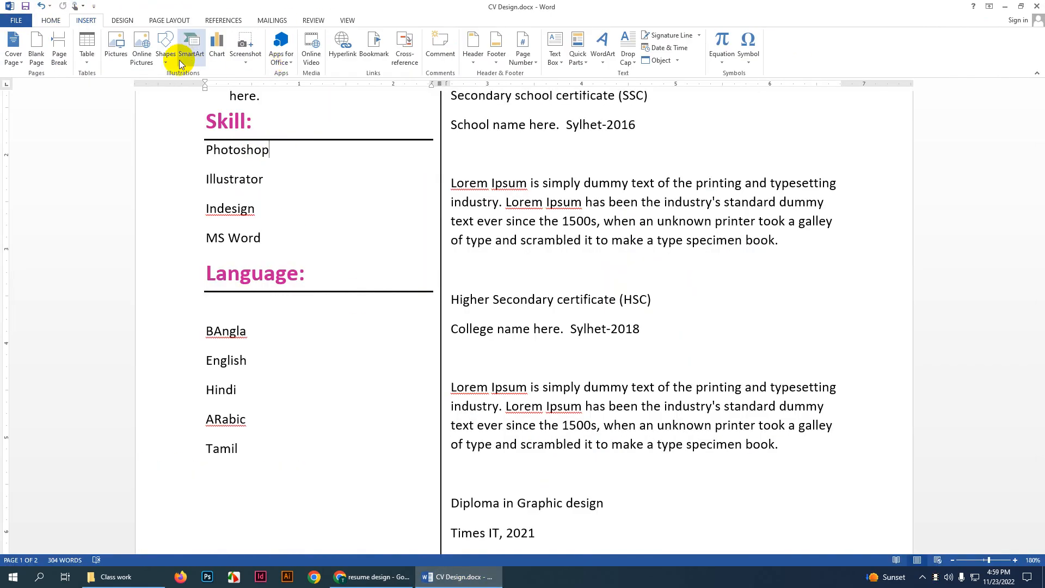
left_click(165, 48)
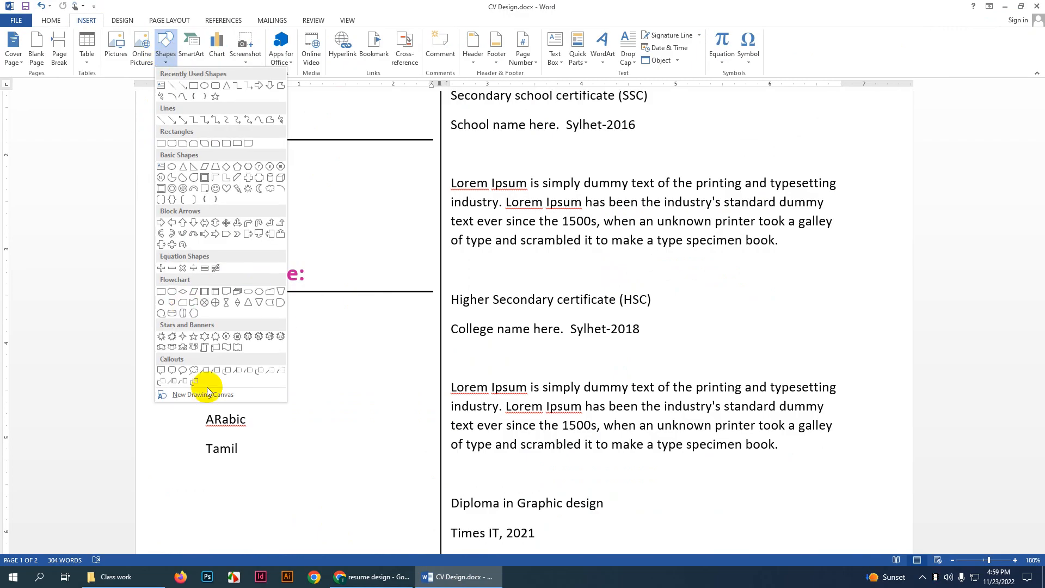
left_click(194, 336)
scroll(257, 140, "up", 6, "ctrl")
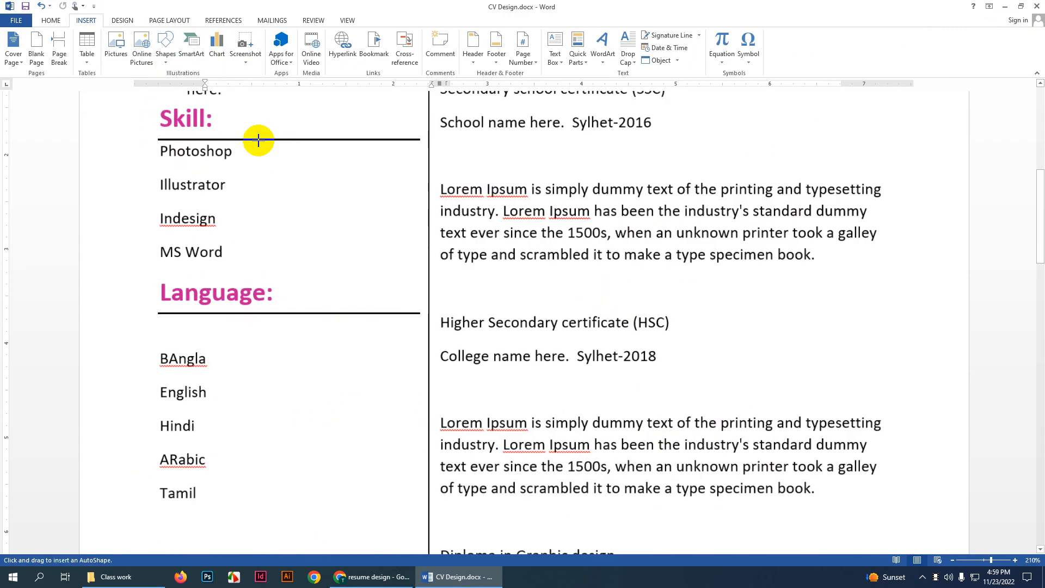
left_click_drag(208, 158, 207, 157)
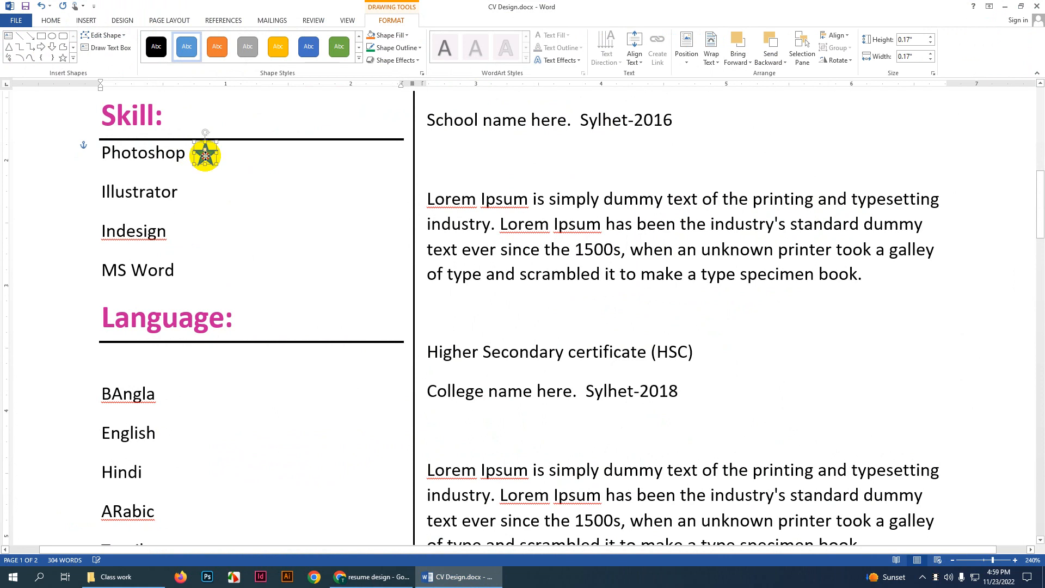
left_click(101, 154)
key("Return")
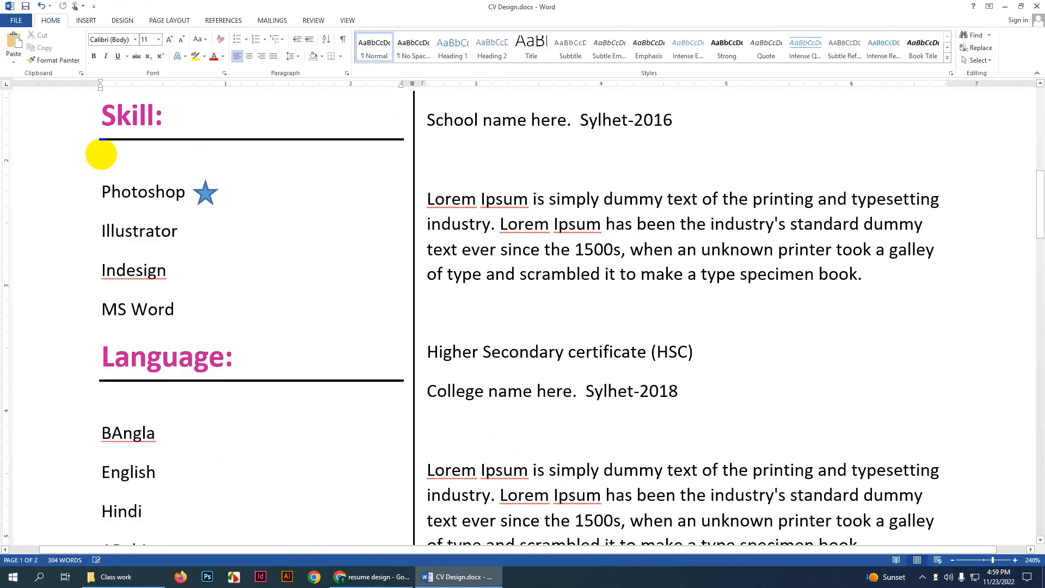
key("ctrl+z")
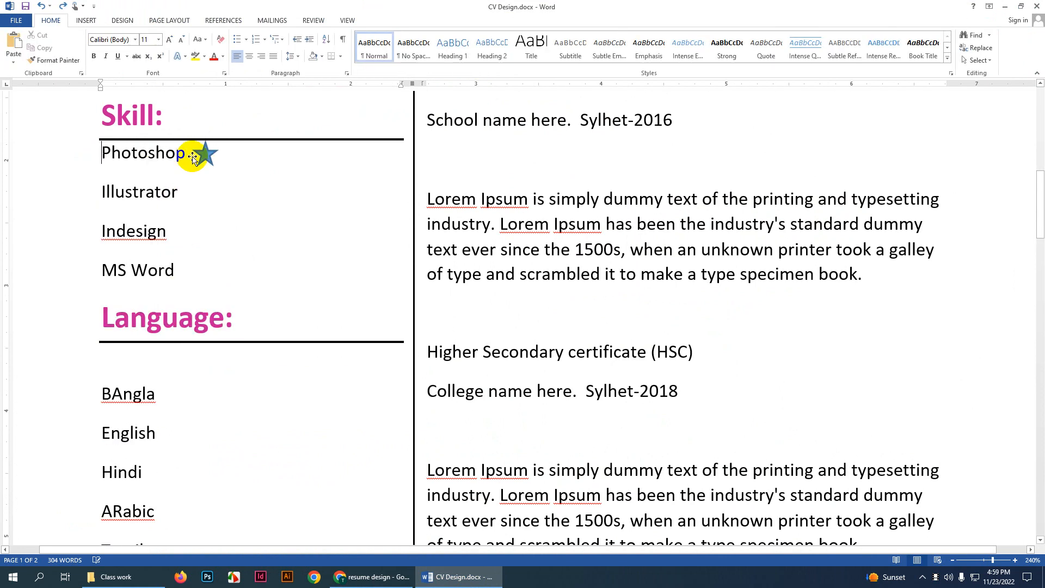
Step: Insert a blank line between the Skill heading and the Photoshop entry
left_click(197, 156)
left_click(104, 120)
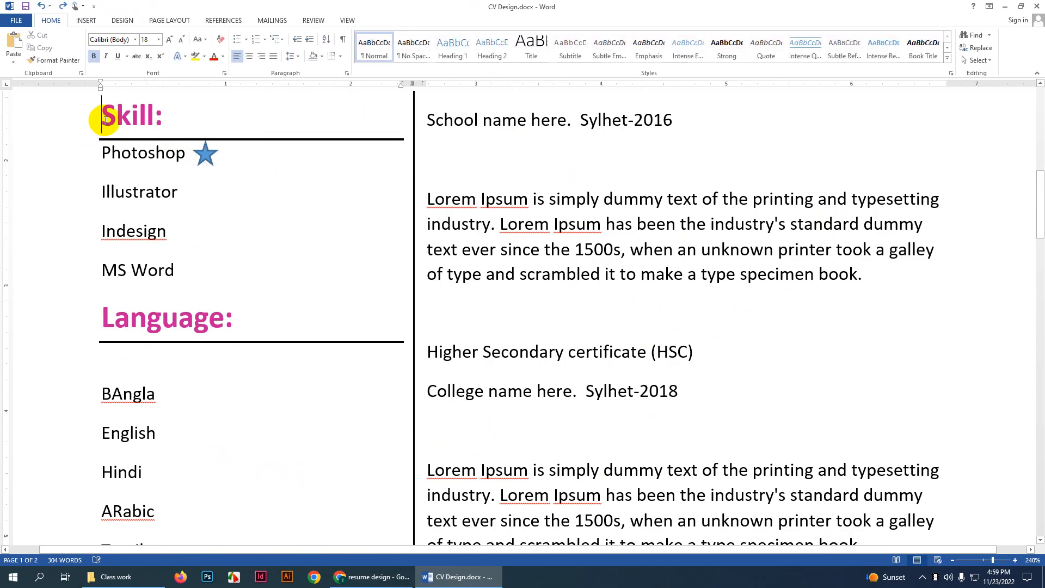
scroll(131, 158, "up", 3)
left_click(100, 279)
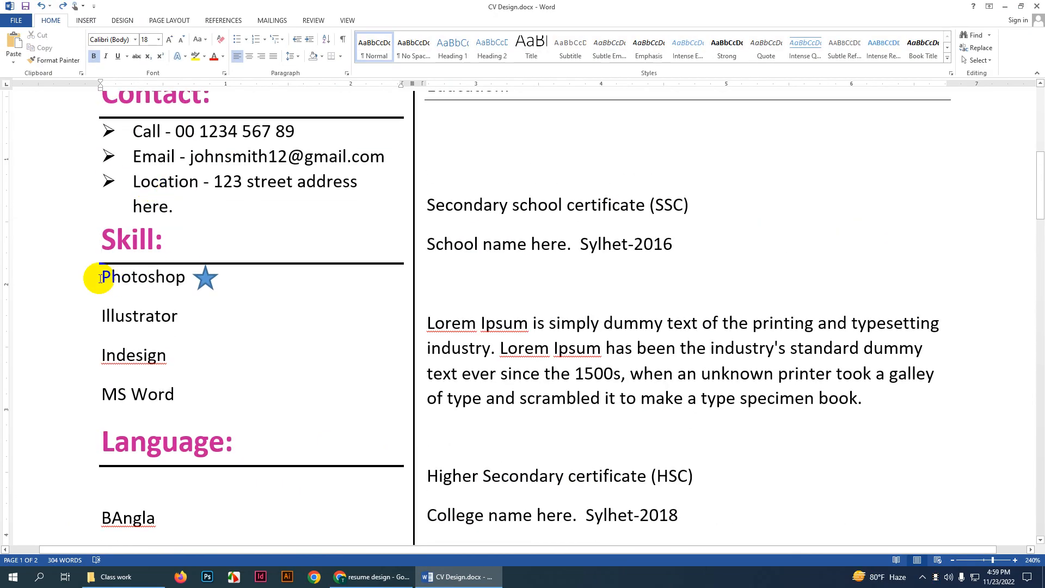
key("Return")
scroll(184, 337, "down", 3)
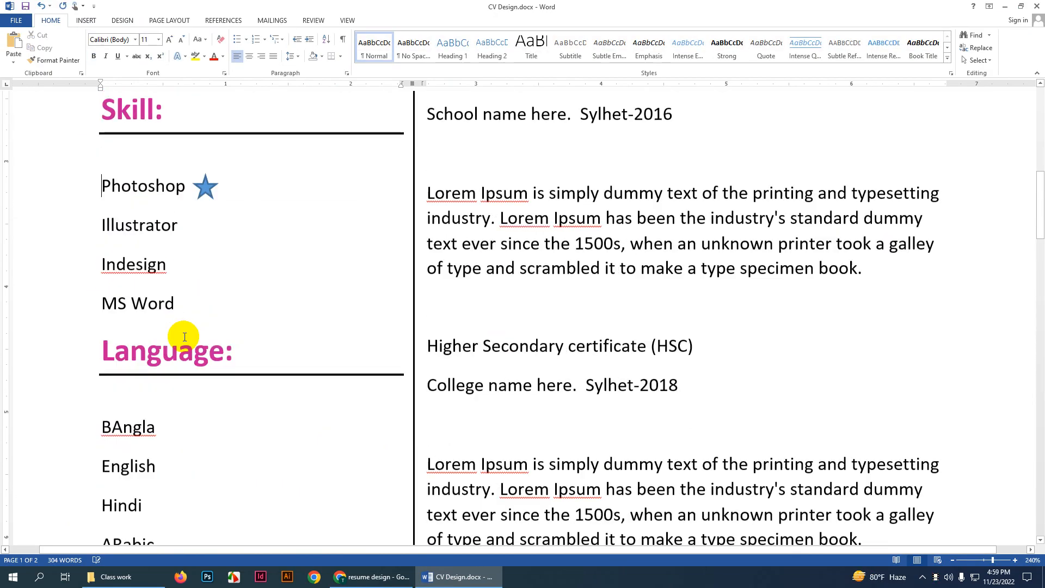
scroll(184, 337, "down", 2)
scroll(194, 134, "up", 4)
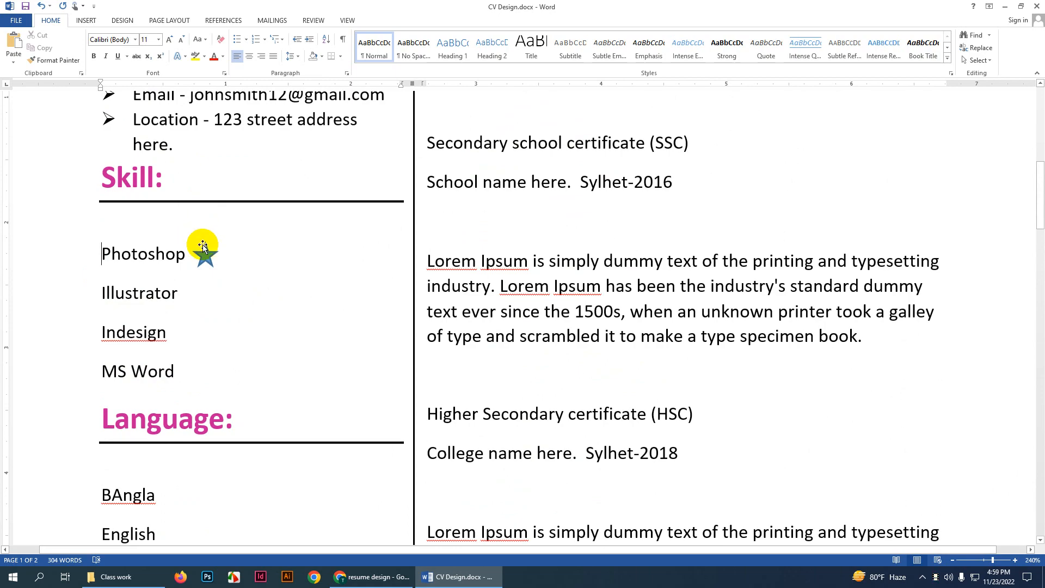
Step: Increase the font size of the four skill entries, Photoshop through MS Word, to 12
left_click(202, 246)
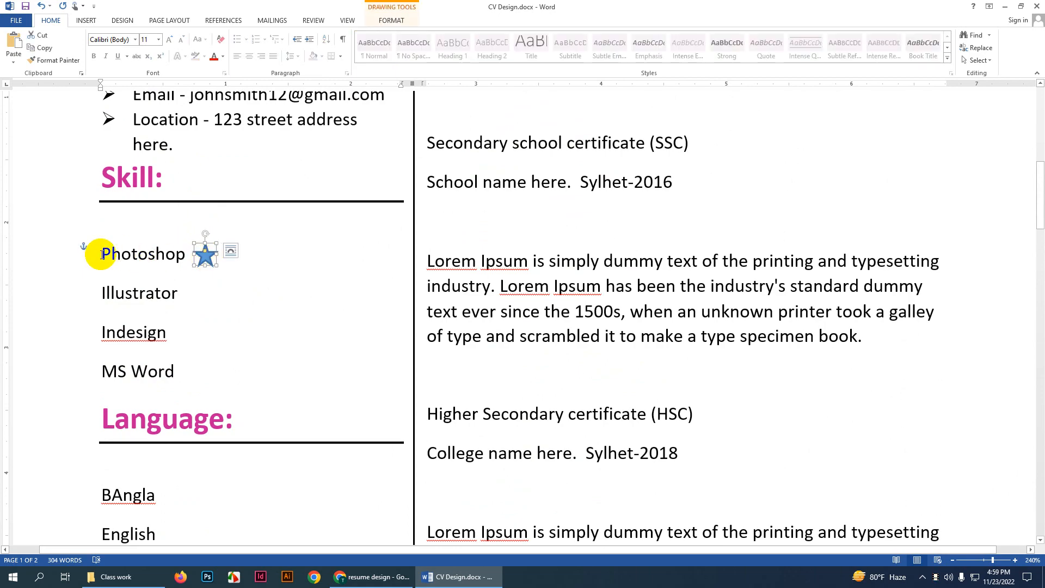
left_click_drag(103, 254, 182, 342)
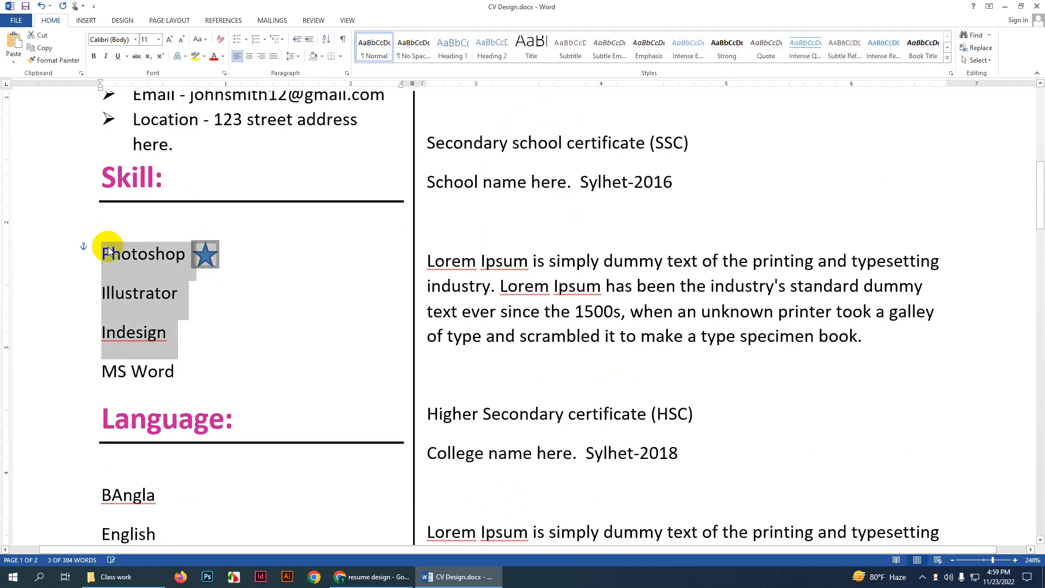
left_click_drag(103, 254, 172, 370)
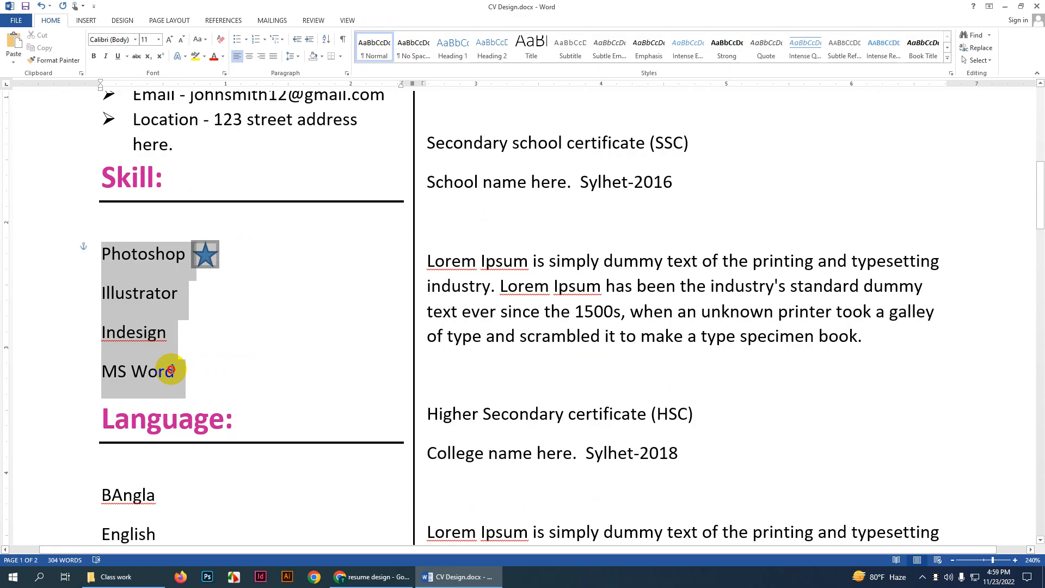
left_click(169, 40)
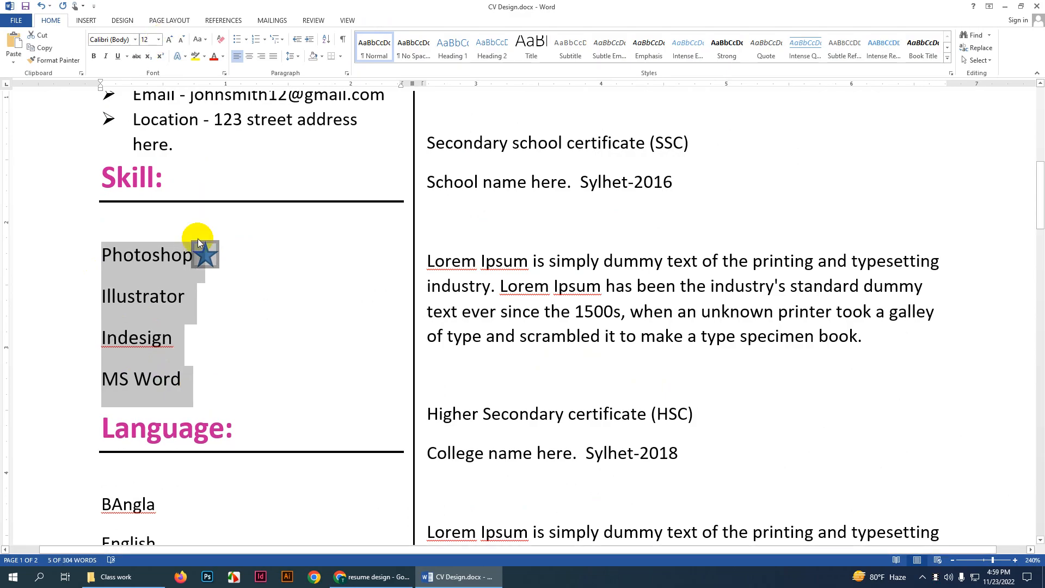
Step: Move the star slightly farther from the word Photoshop and remove its outline
left_click(203, 262)
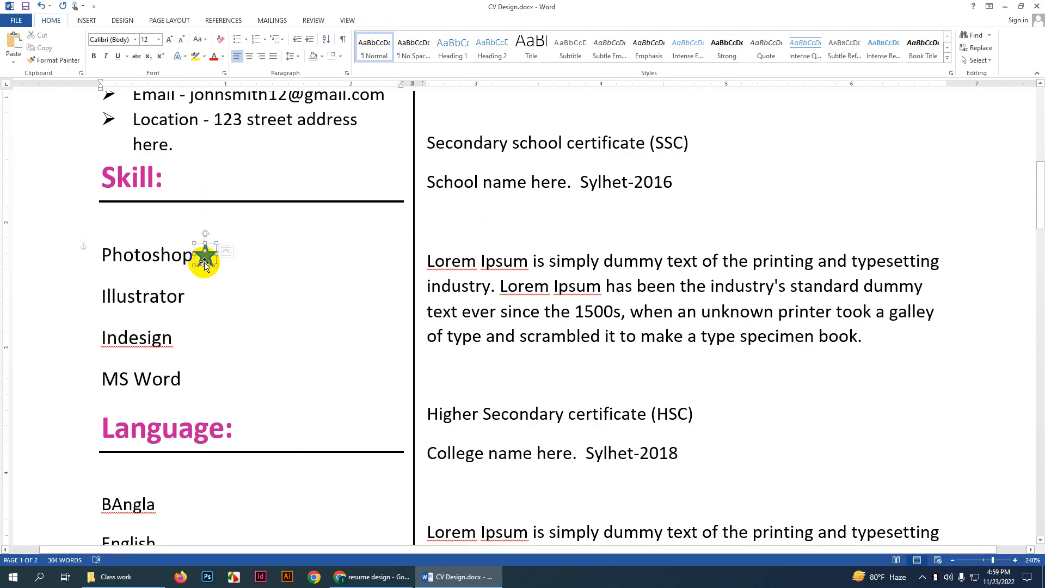
left_click_drag(204, 264, 216, 256)
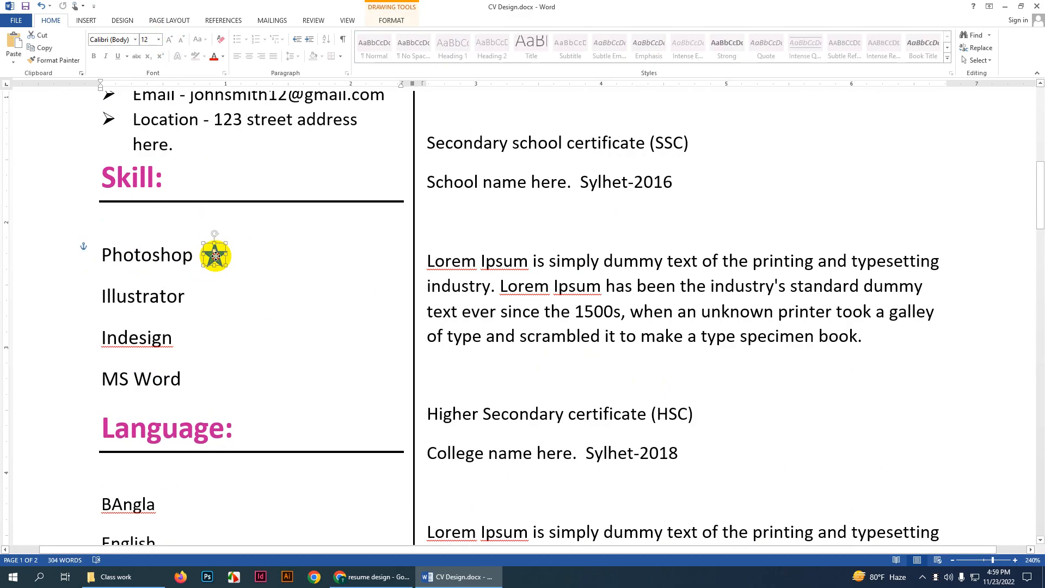
left_click(392, 20)
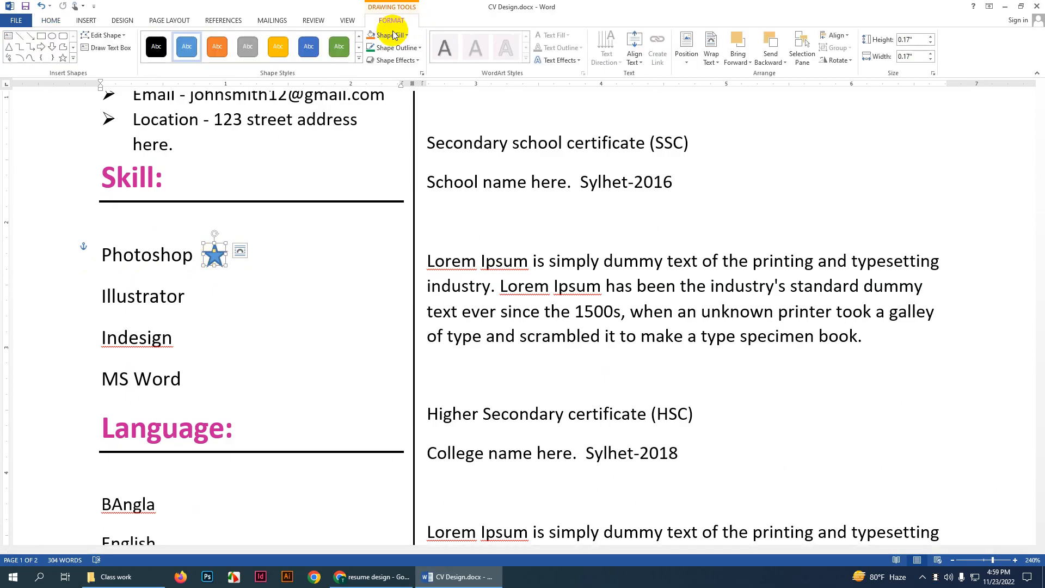
left_click(404, 47)
left_click(406, 145)
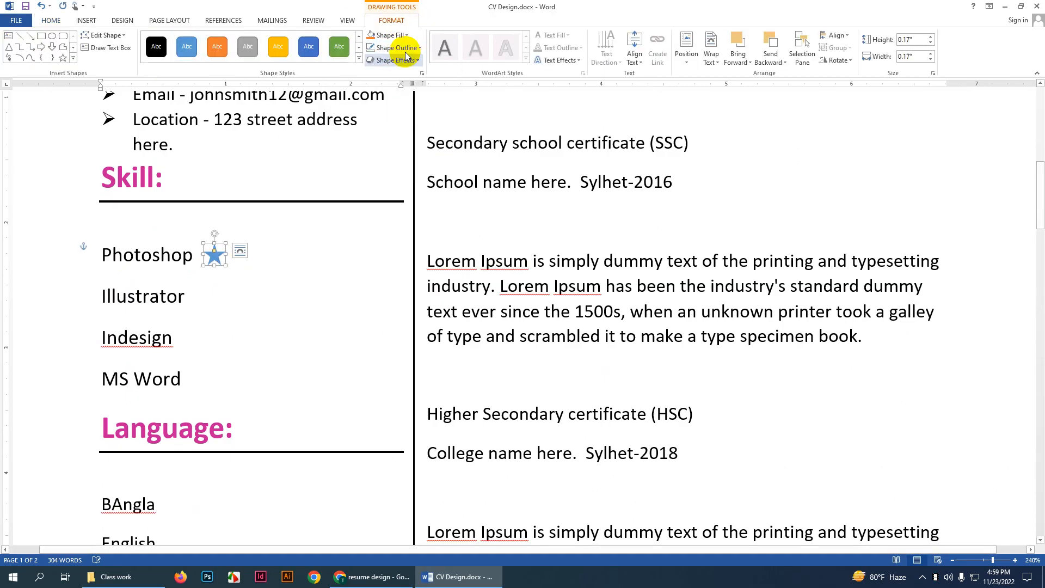
left_click(389, 35)
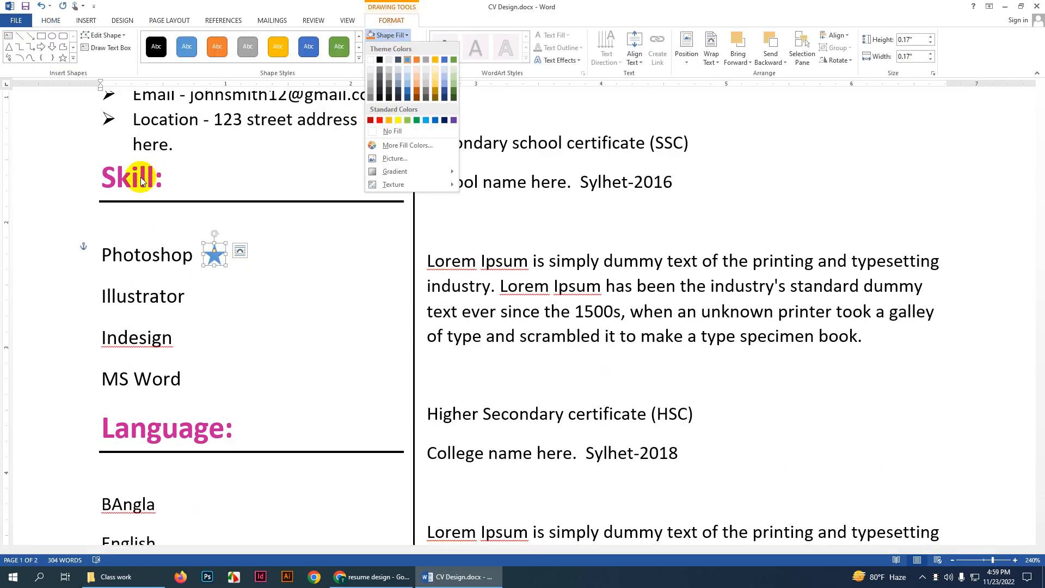
left_click(409, 148)
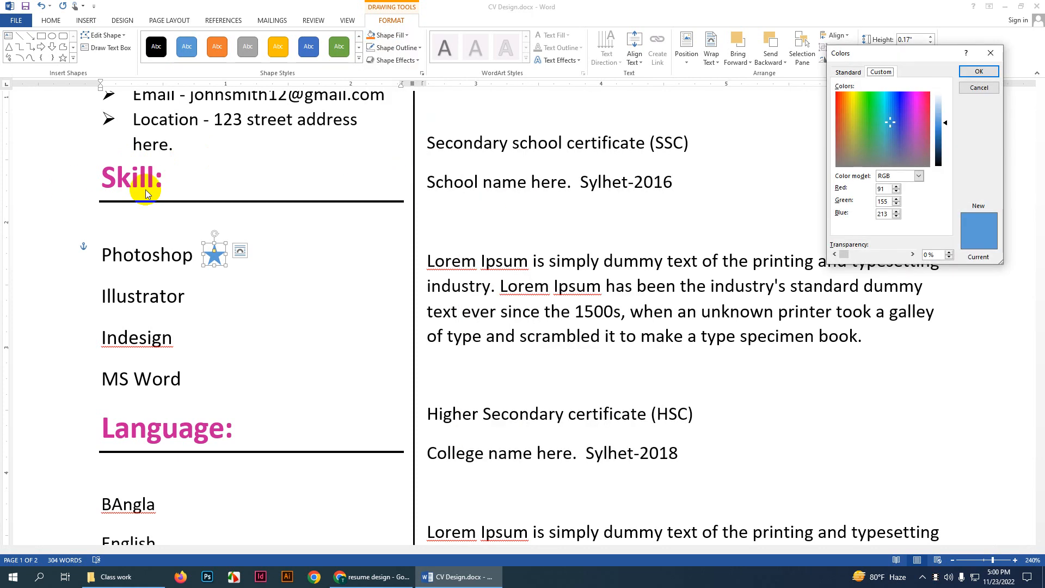
left_click(913, 128)
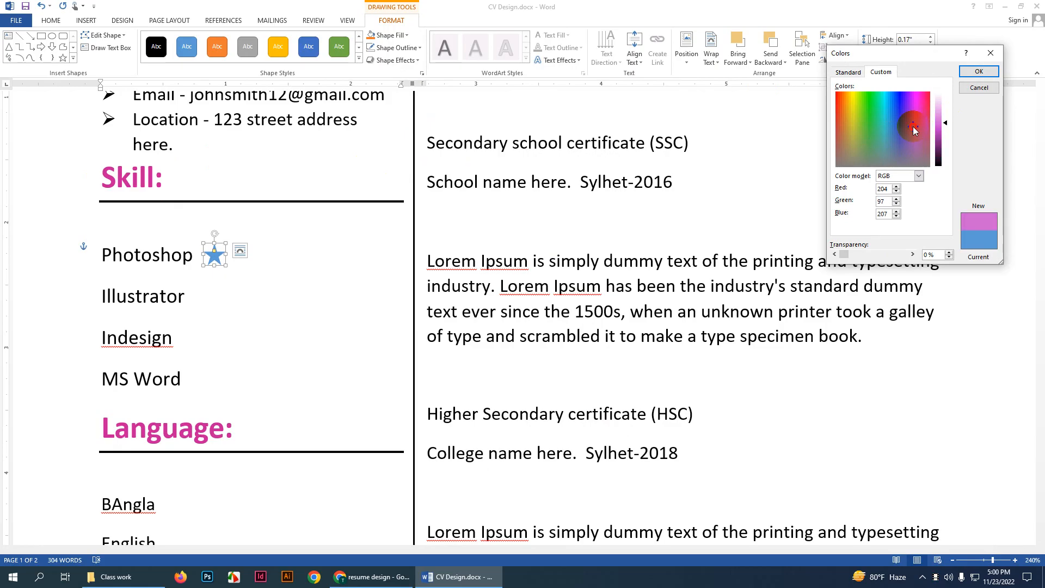
left_click(913, 119)
left_click(978, 89)
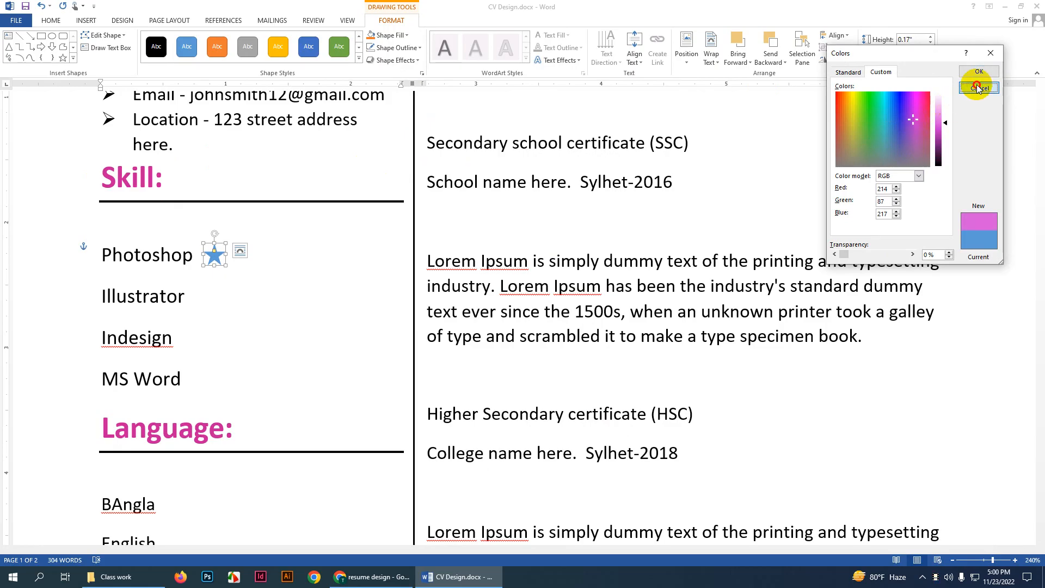
Step: Fill the star beside Photoshop with a custom pink, RGB 187, 59, 132, similar to the Skill heading's color
left_click(388, 35)
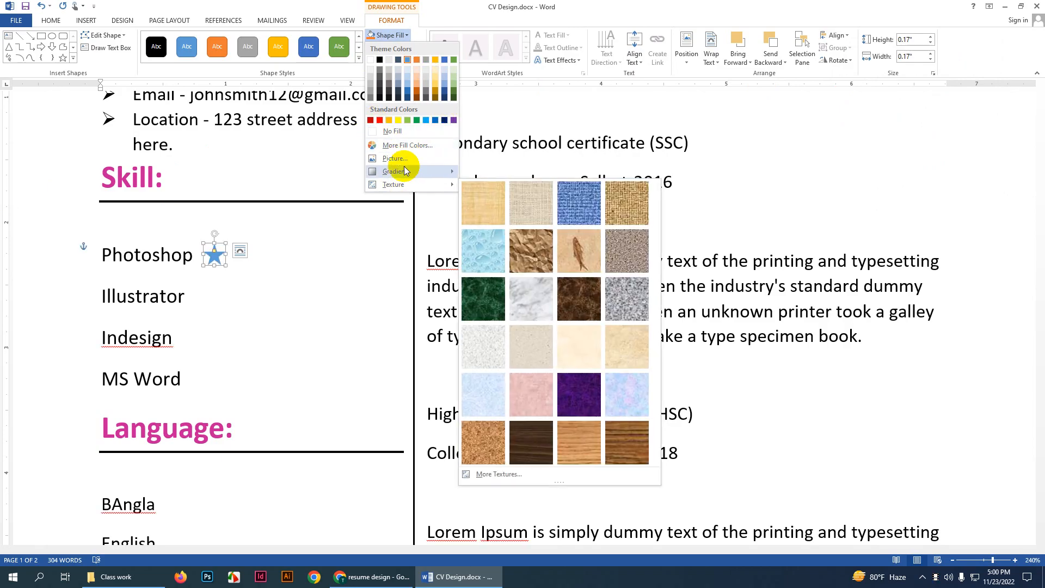
left_click(407, 144)
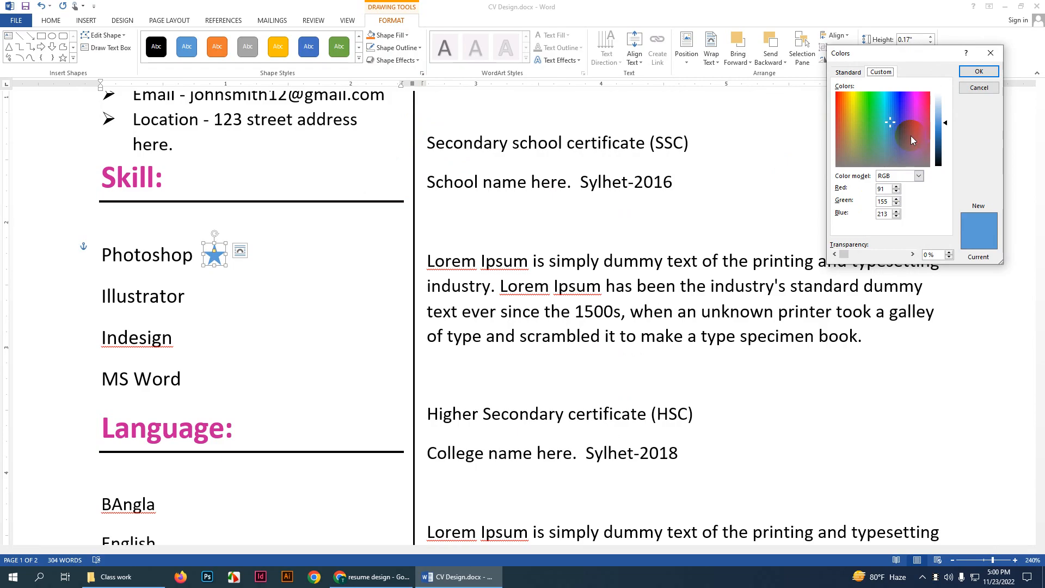
left_click_drag(915, 135, 946, 134)
left_click(945, 126)
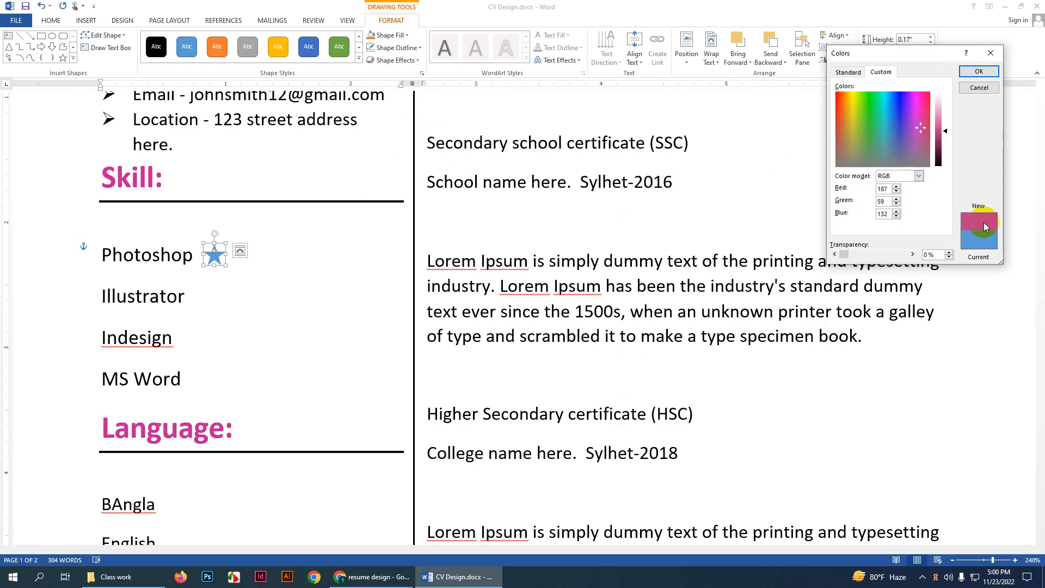
left_click(979, 71)
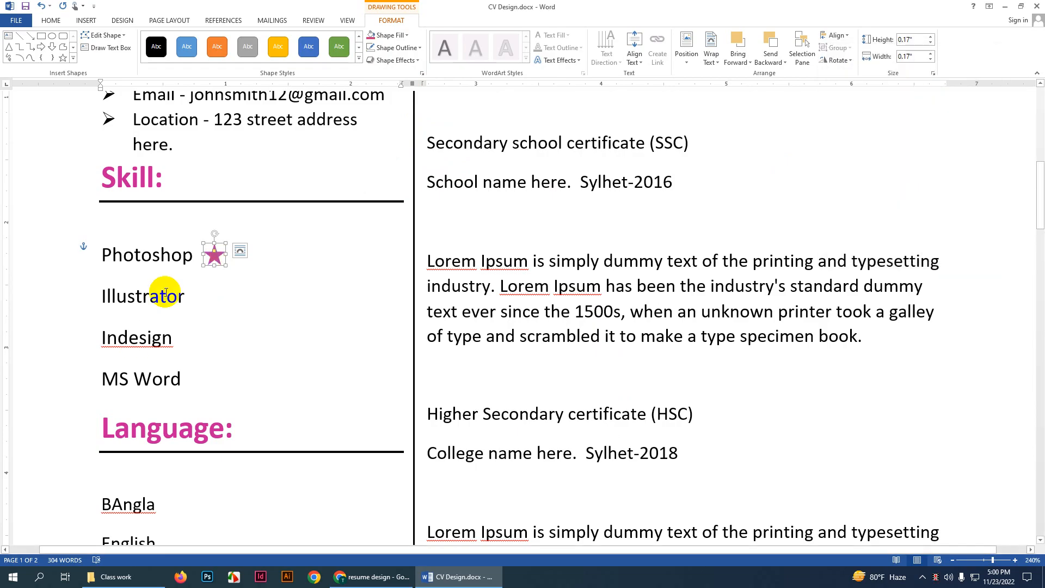
Step: Duplicate the star four times to make a row of five beside Photoshop and align all five by their middles
left_click_drag(215, 256, 380, 258)
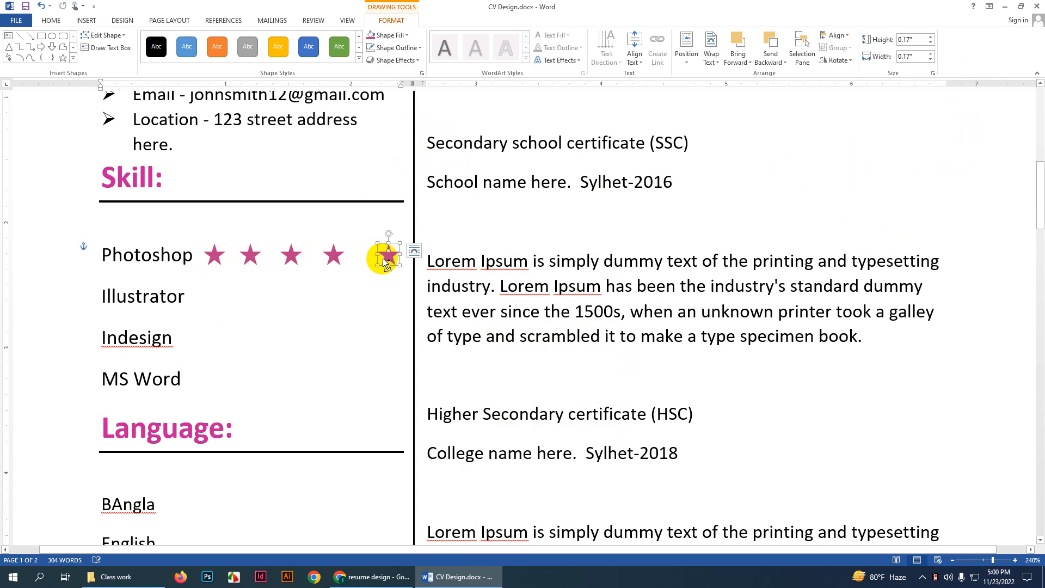
left_click(336, 253, "shift")
left_click(290, 254, "shift")
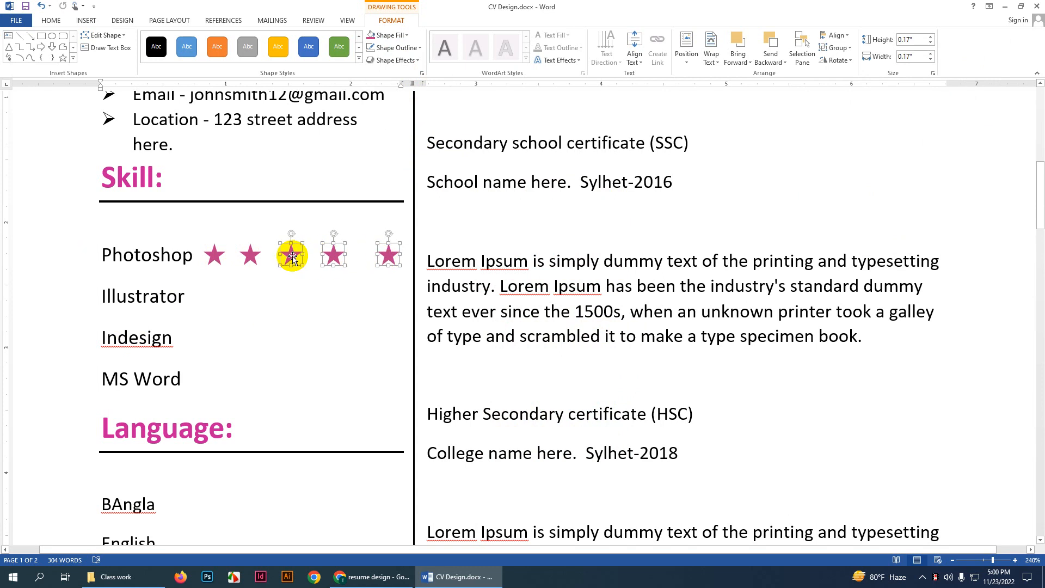
left_click(250, 254, "shift")
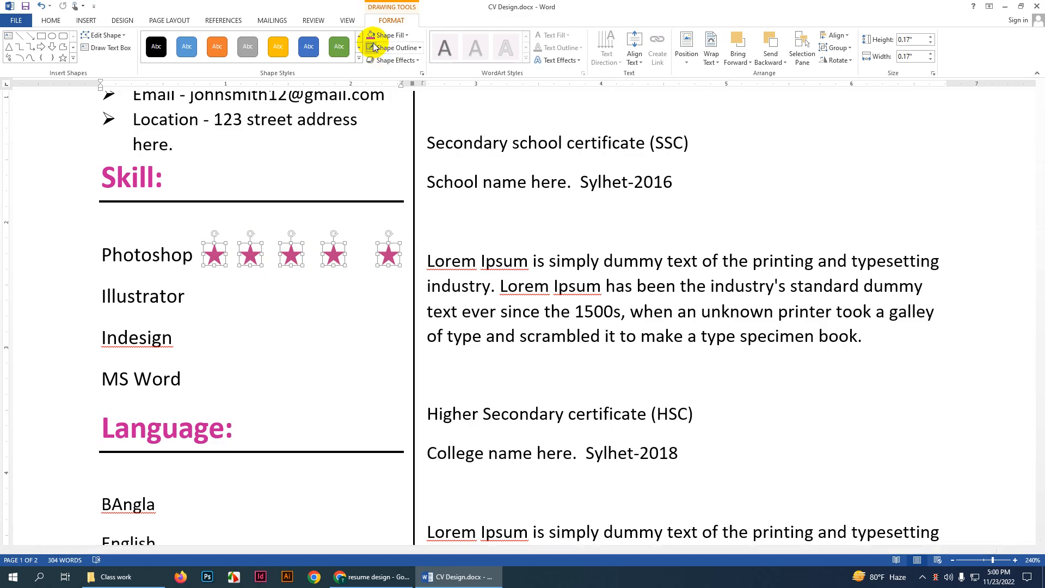
left_click(836, 35)
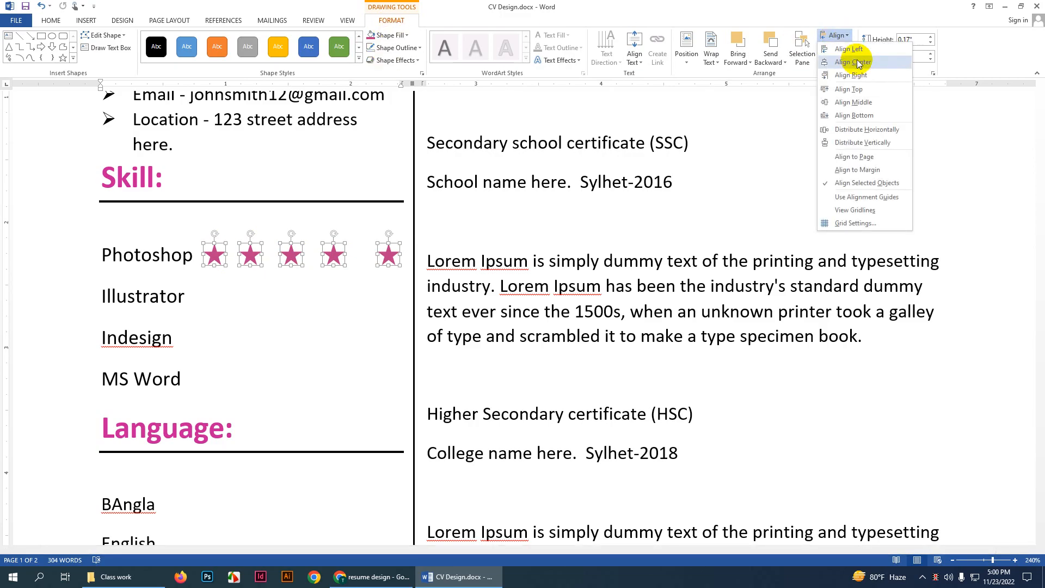
left_click(871, 102)
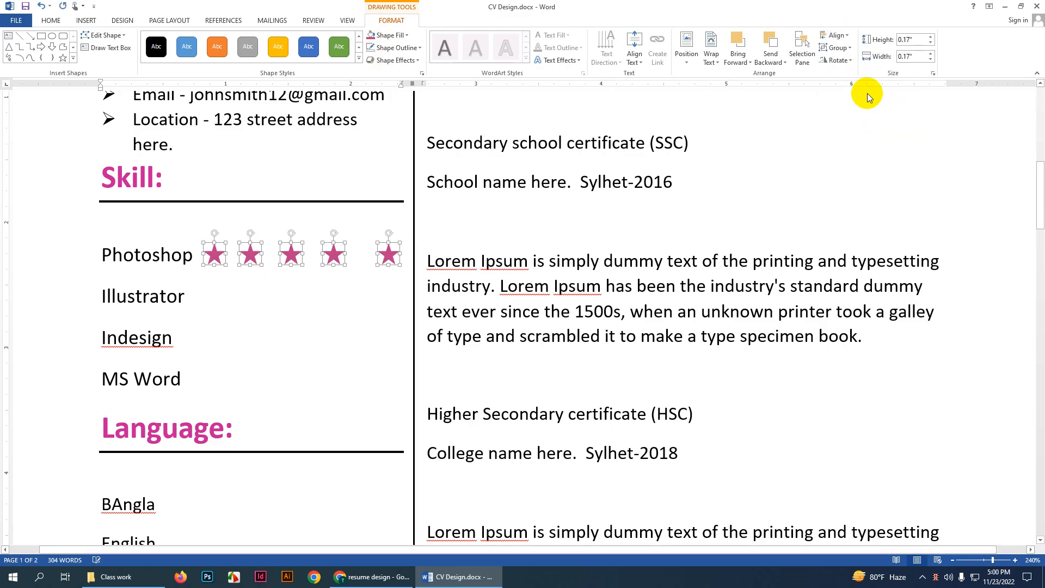
Step: Distribute the five selected stars horizontally and group them into one object
left_click(836, 36)
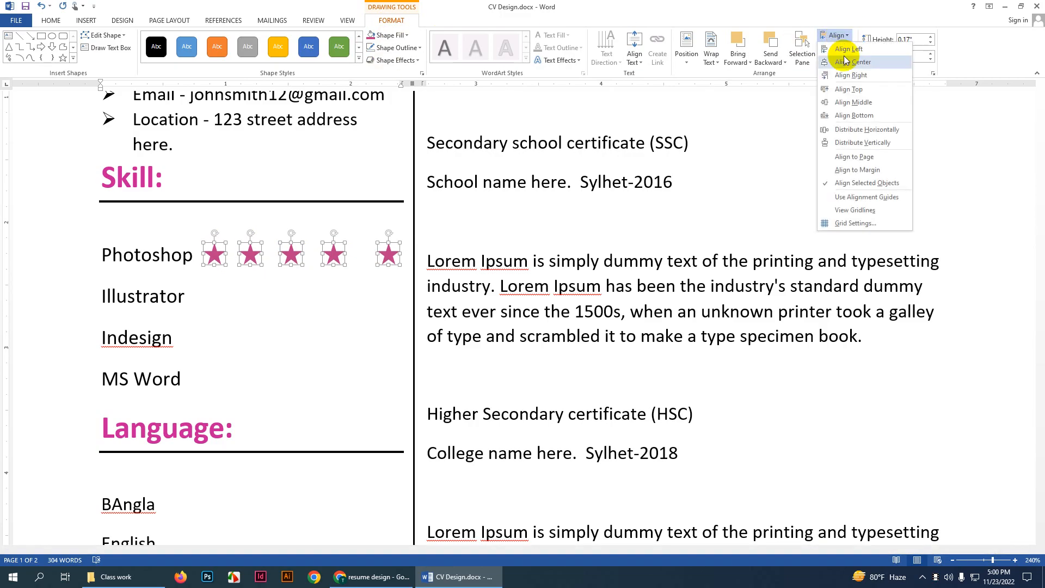
left_click(865, 132)
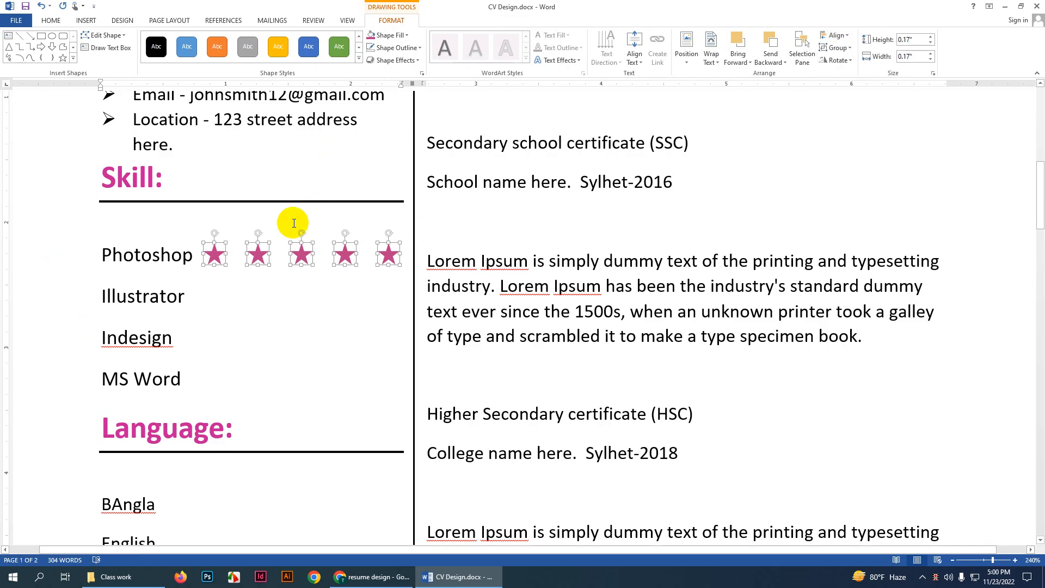
left_click(836, 47)
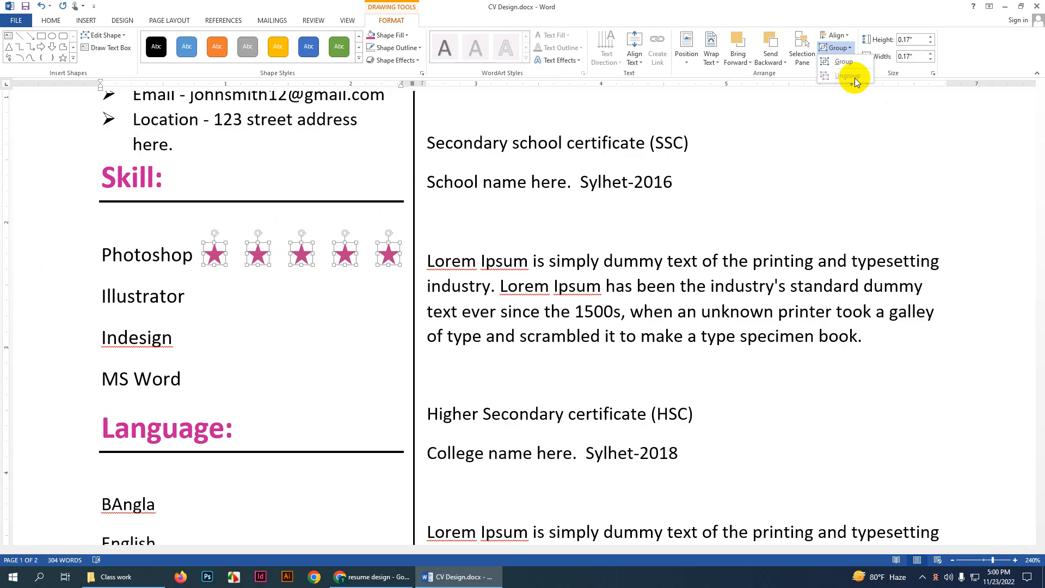
left_click(855, 64)
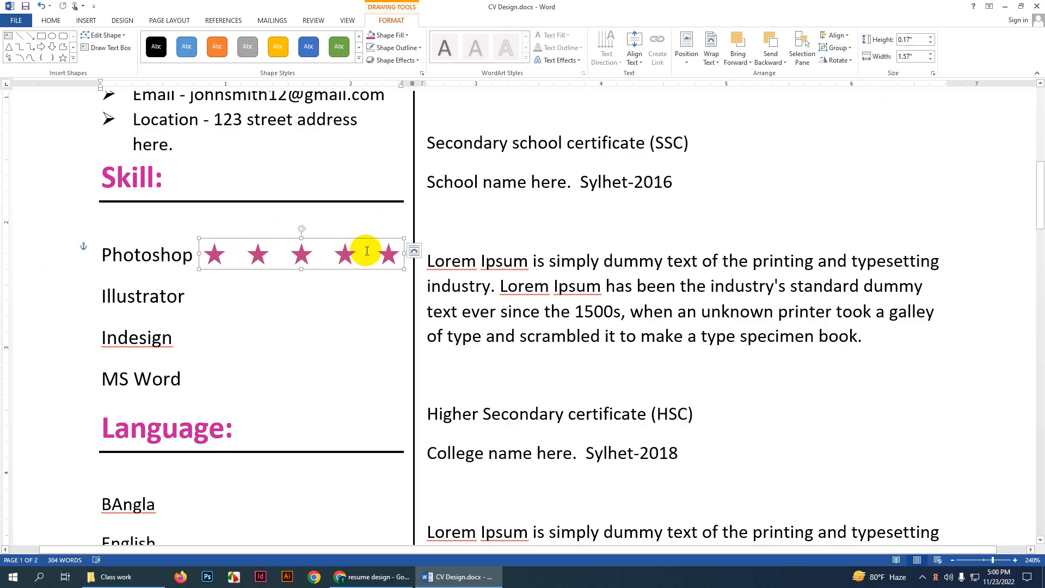
Step: Copy the five-star group to the Illustrator line and delete the copy's last star
left_click_drag(214, 250, 212, 296)
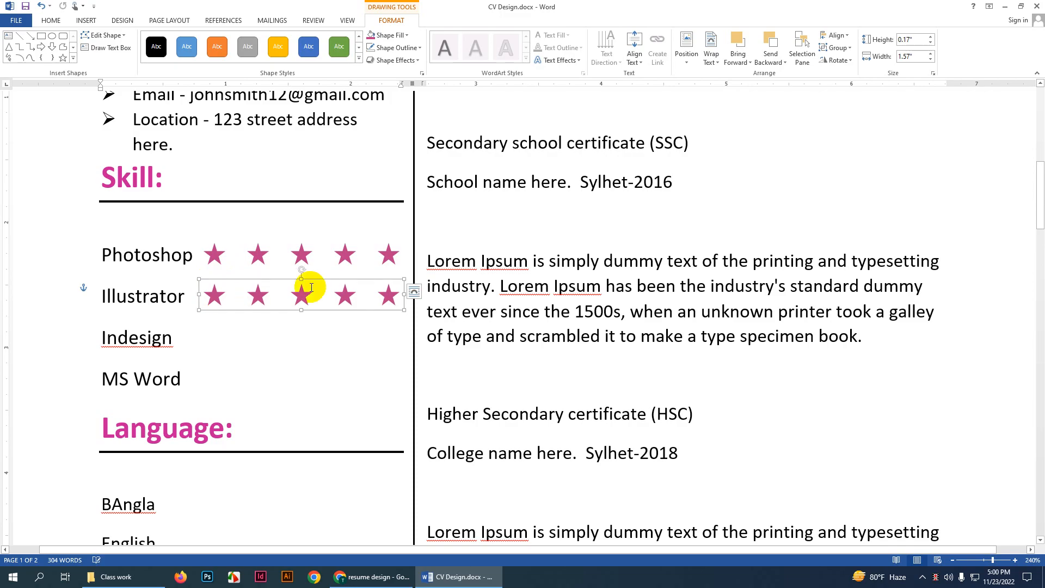
left_click(387, 294)
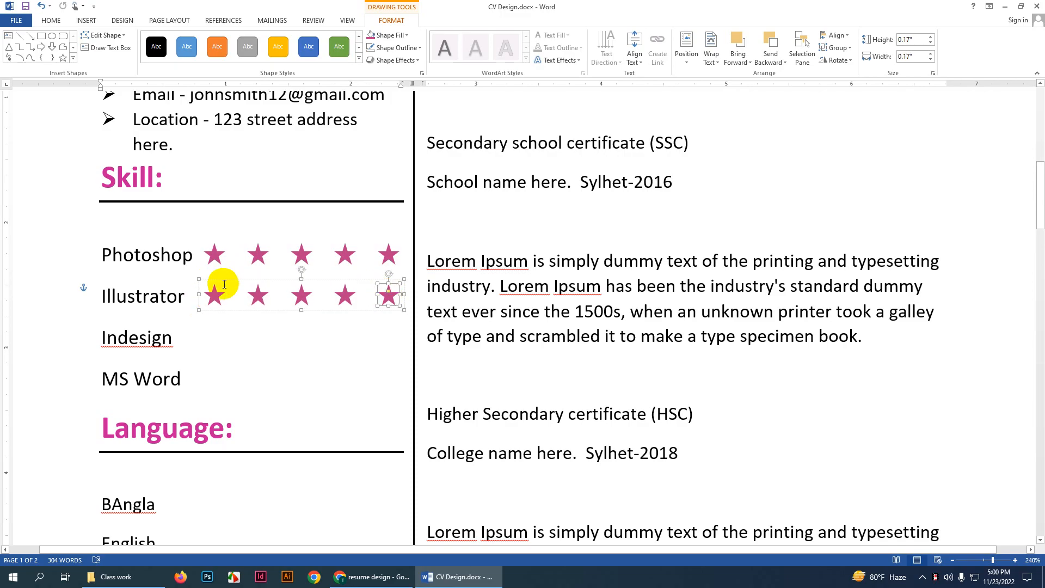
left_click(215, 282)
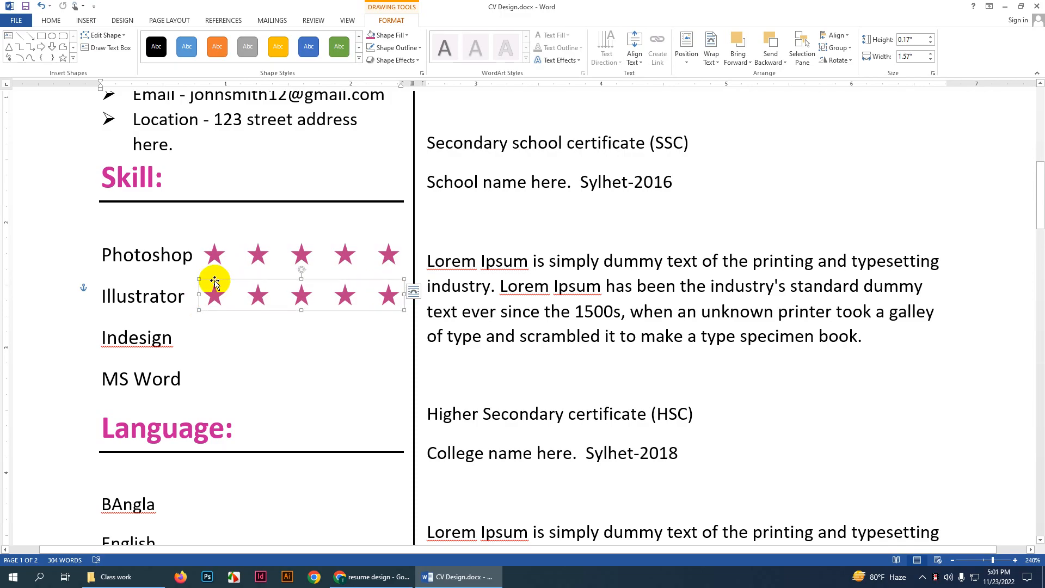
left_click(387, 295)
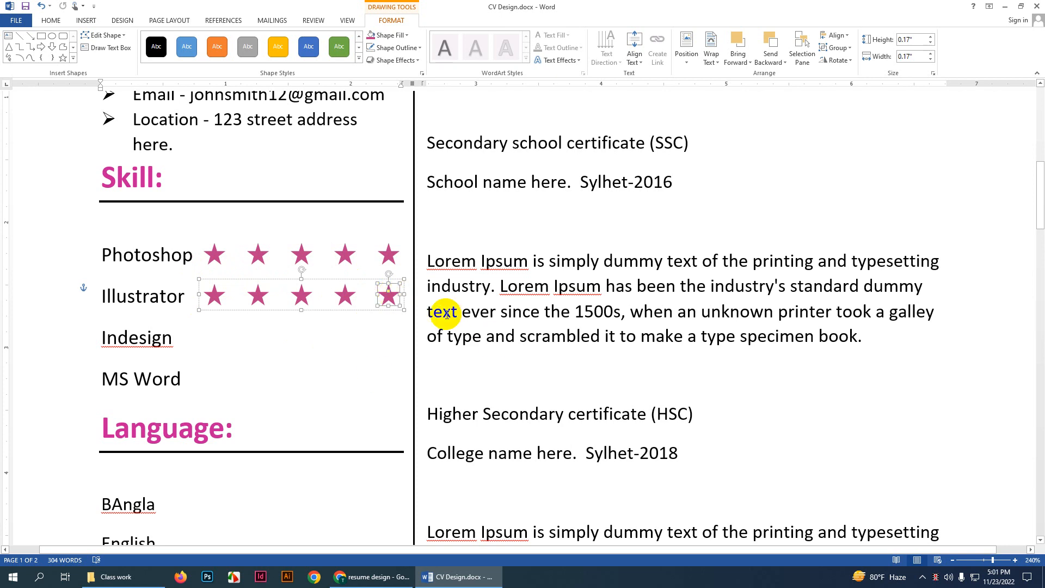
key("Delete")
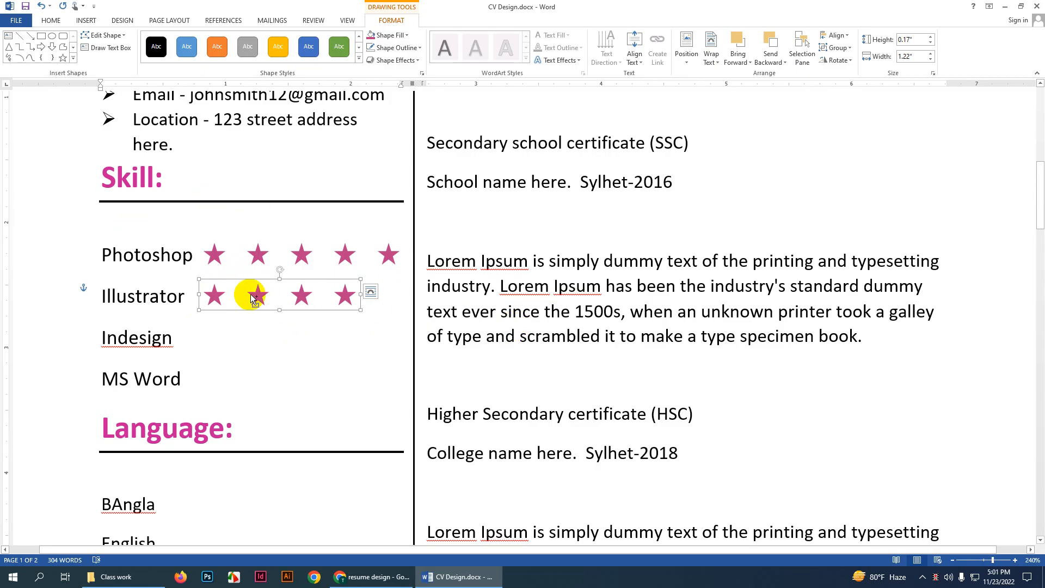
Step: Copy the four-star group to the Indesign line and delete the copy's last star
left_click_drag(264, 299, 259, 333)
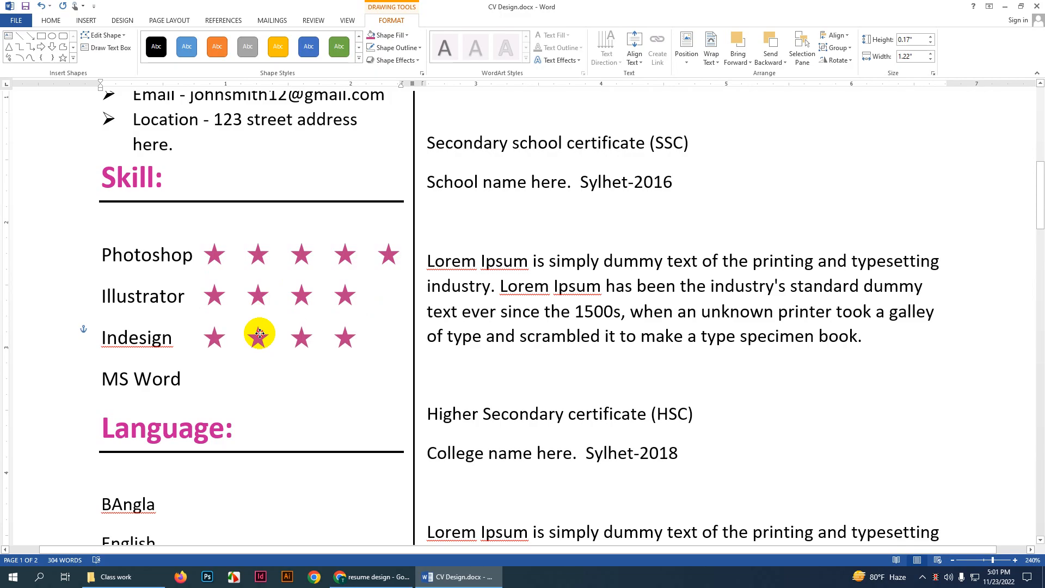
left_click(345, 338)
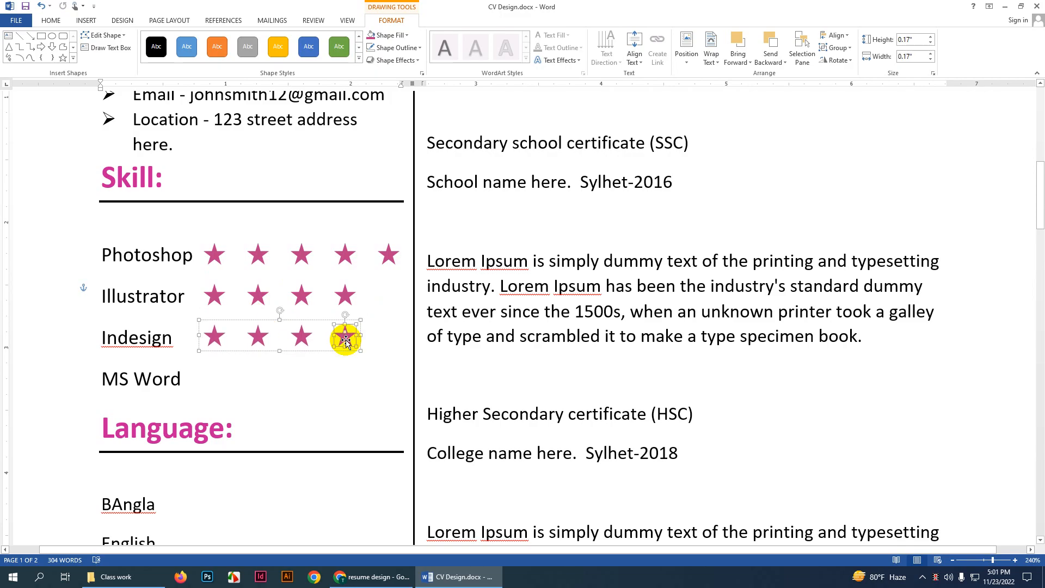
key("Delete")
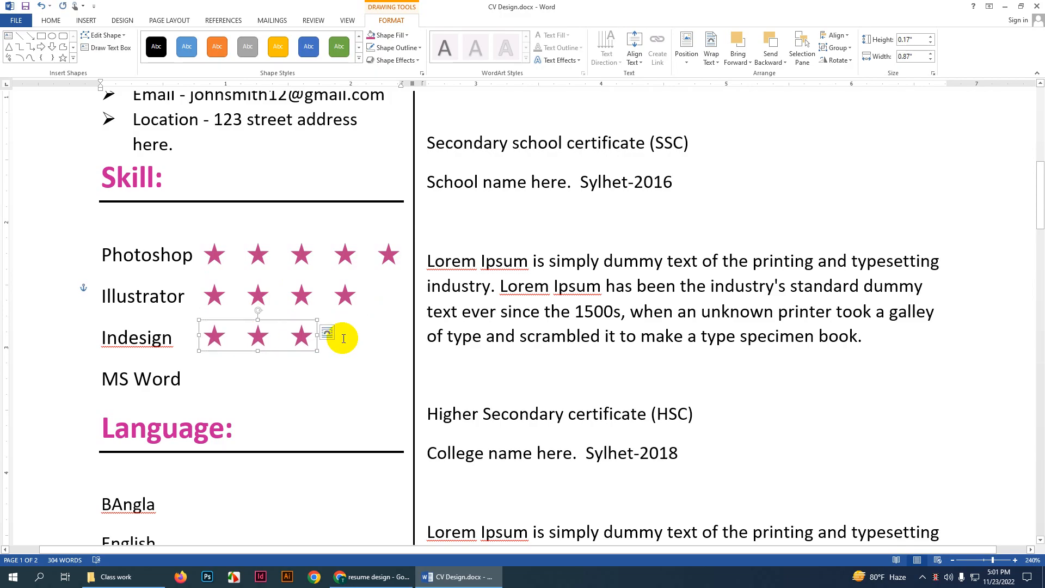
Step: Copy Illustrator's four-star group down to the MS Word line
left_click(299, 256)
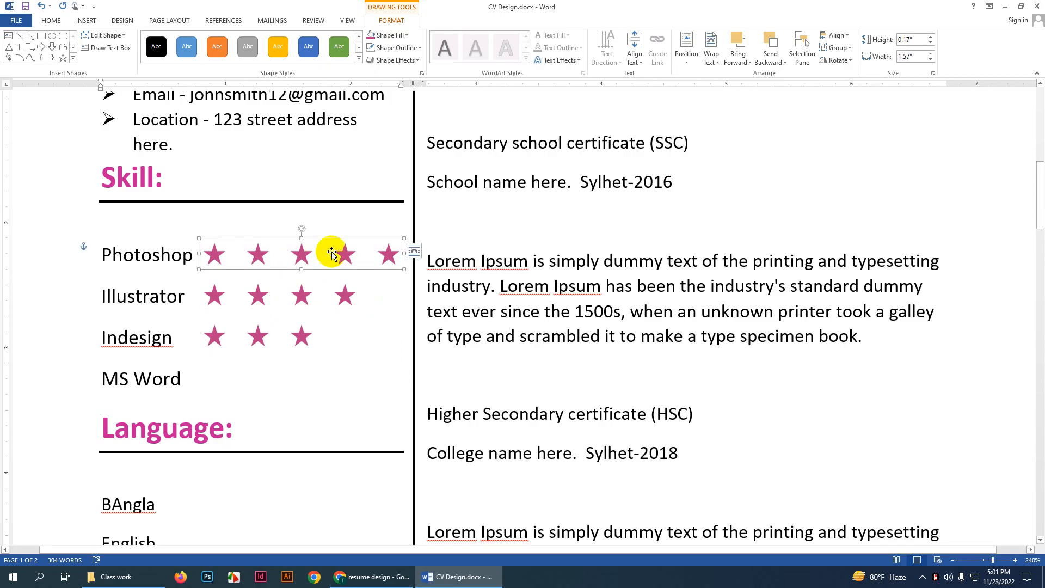
left_click(302, 257)
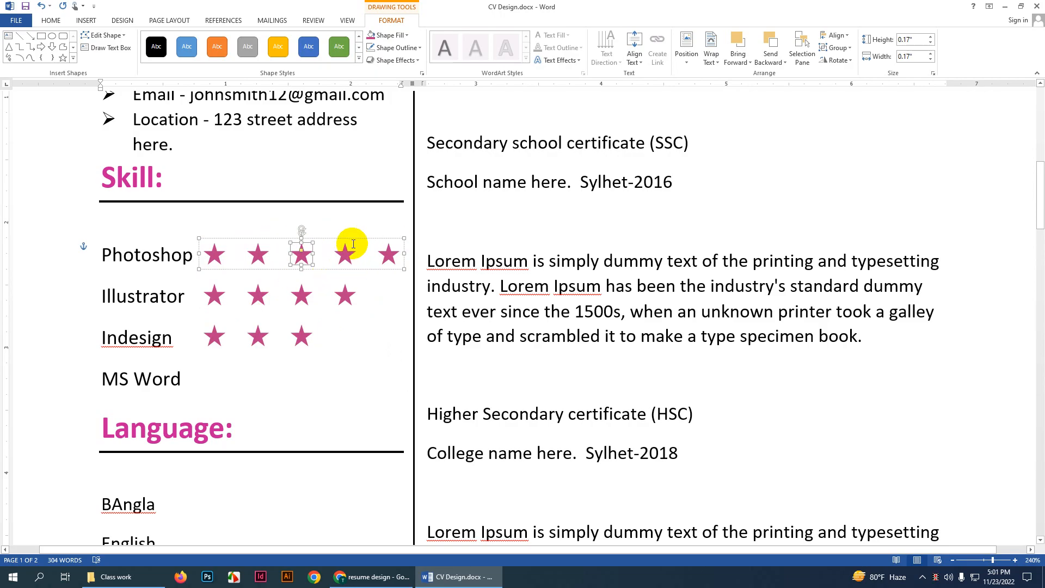
left_click(343, 297)
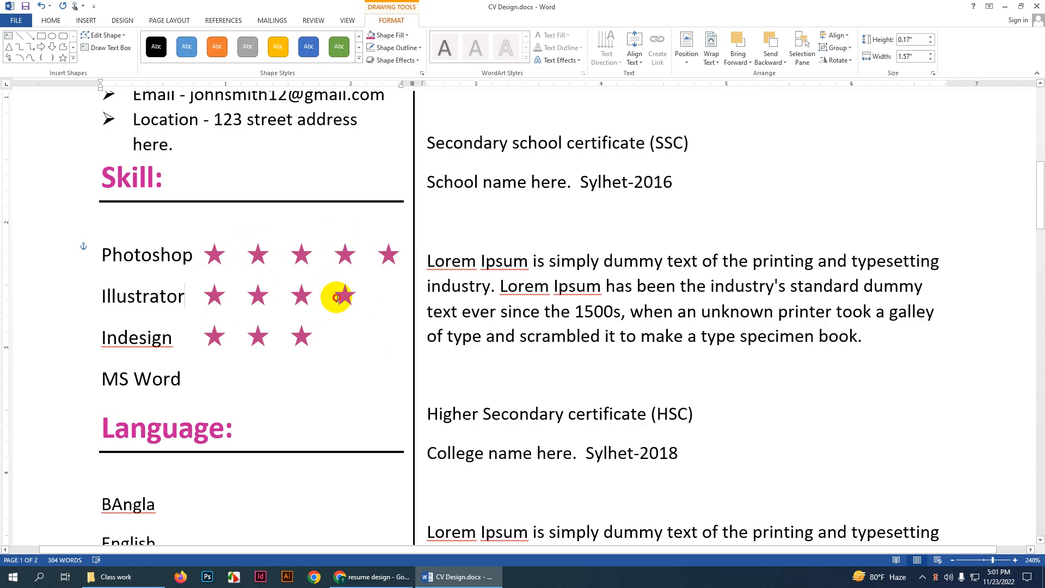
left_click(342, 297)
left_click_drag(345, 294, 336, 353)
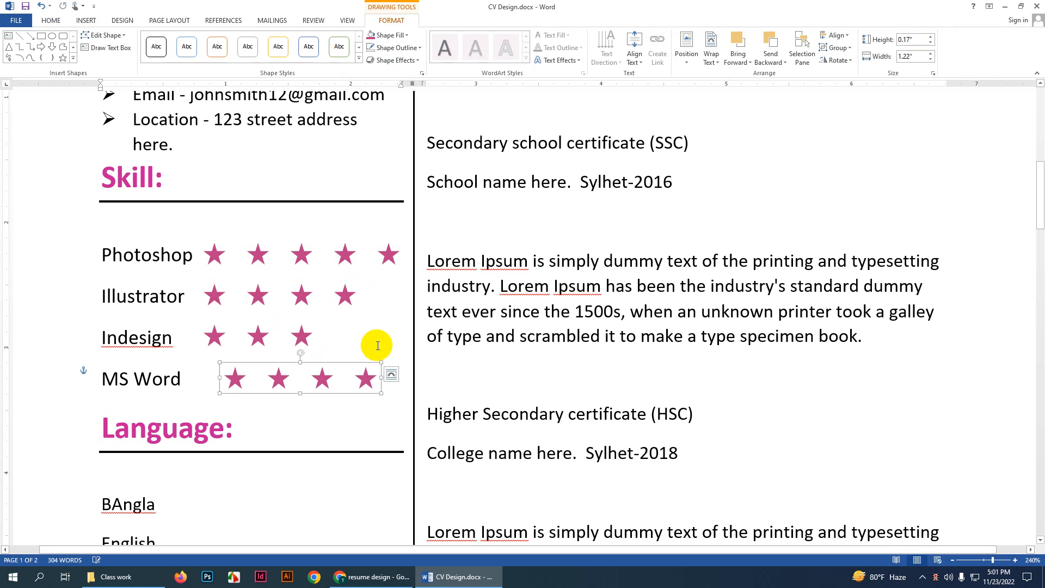
Step: Nudge the MS Word star group horizontally until its first star lines up with those in the rows above
key("Left")
key("Left")
key("Left")
key("Left")
key("Left")
key("Left")
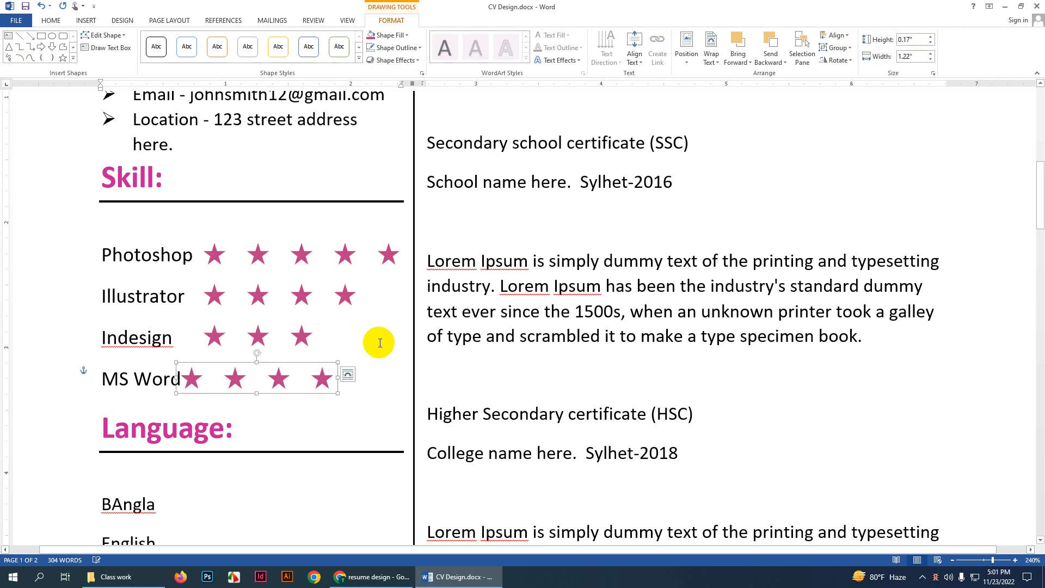
key("Right")
key("Right")
key("Right")
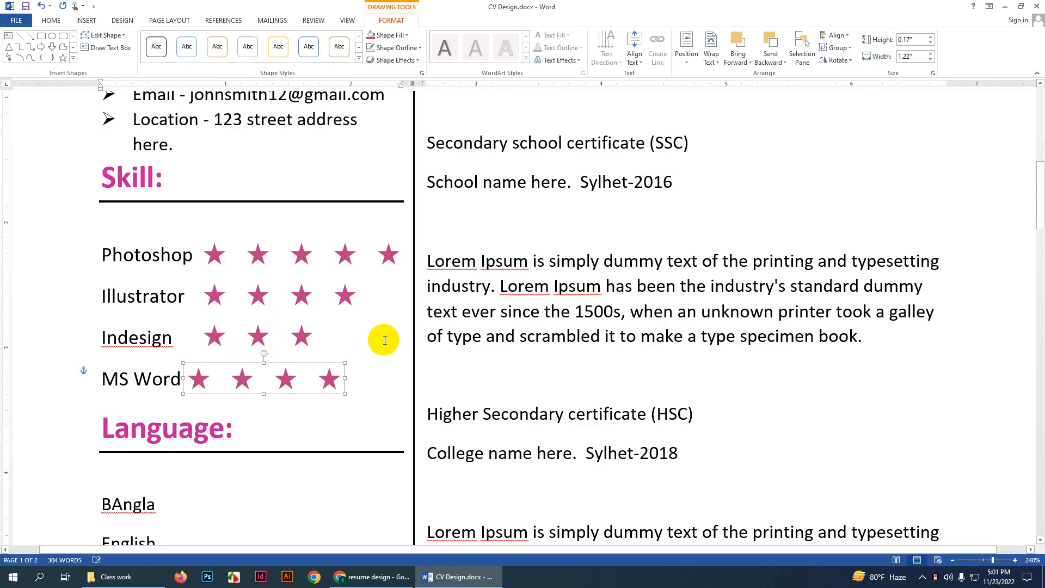
key("Right")
key("Right")
key("Right")
key("Right")
key("Right")
key("Right")
key("Right")
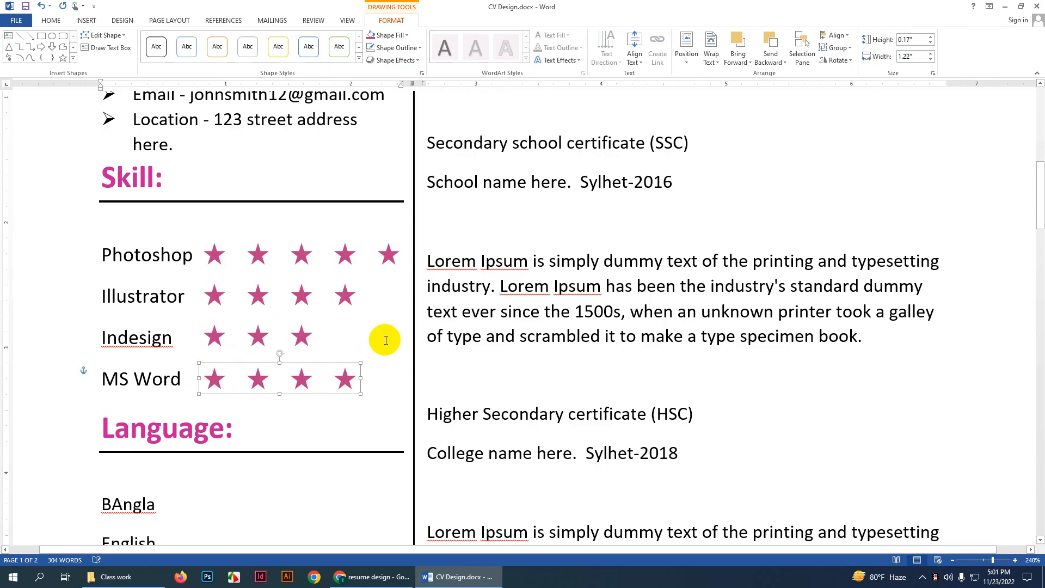
Step: Select the four star groups in the Skill list and distribute them vertically
left_click(341, 300)
left_click(455, 336)
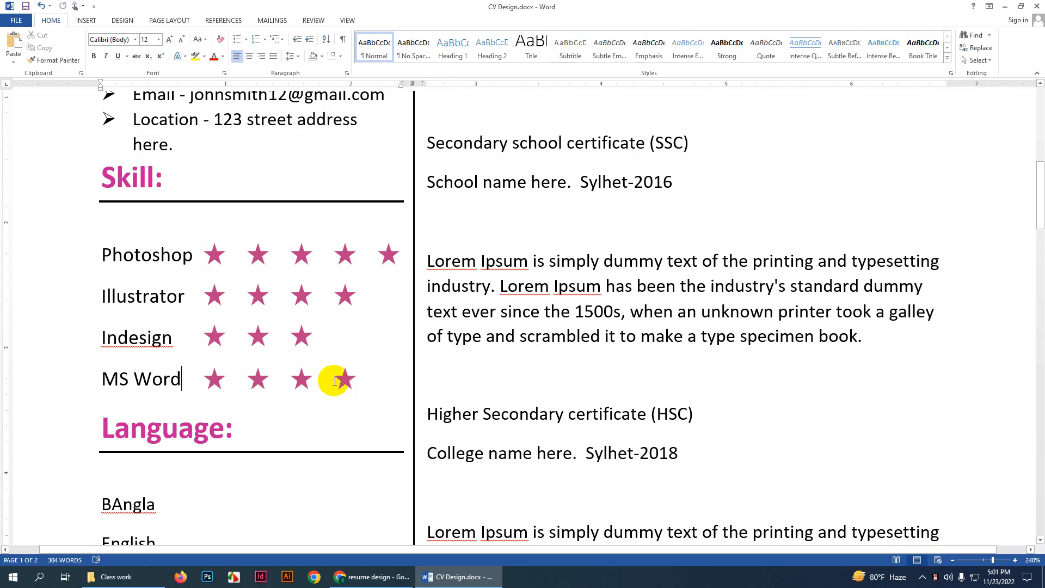
left_click(345, 380)
left_click(303, 337, "shift")
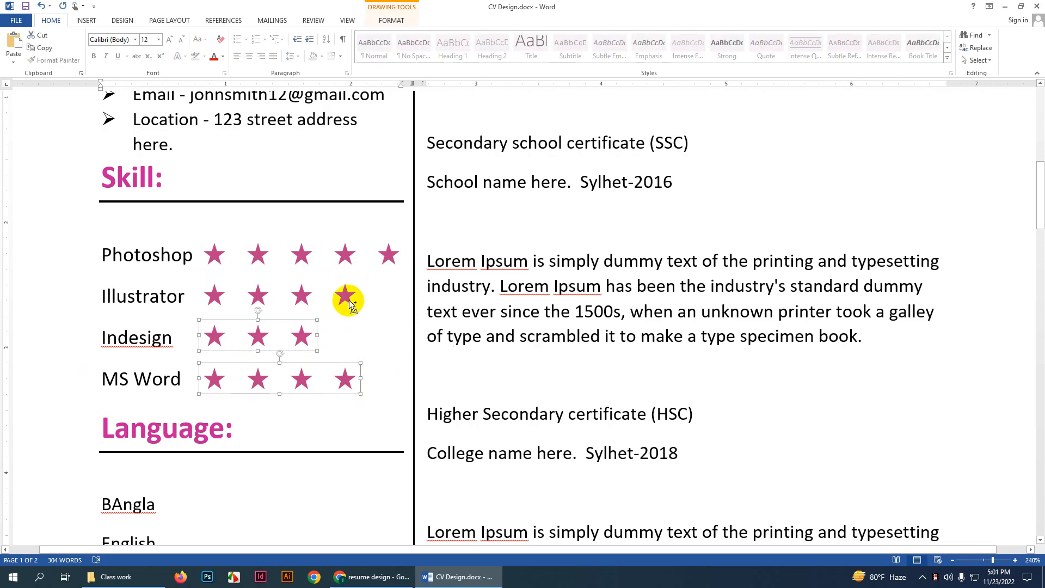
left_click(345, 297, "shift")
left_click(388, 254, "shift")
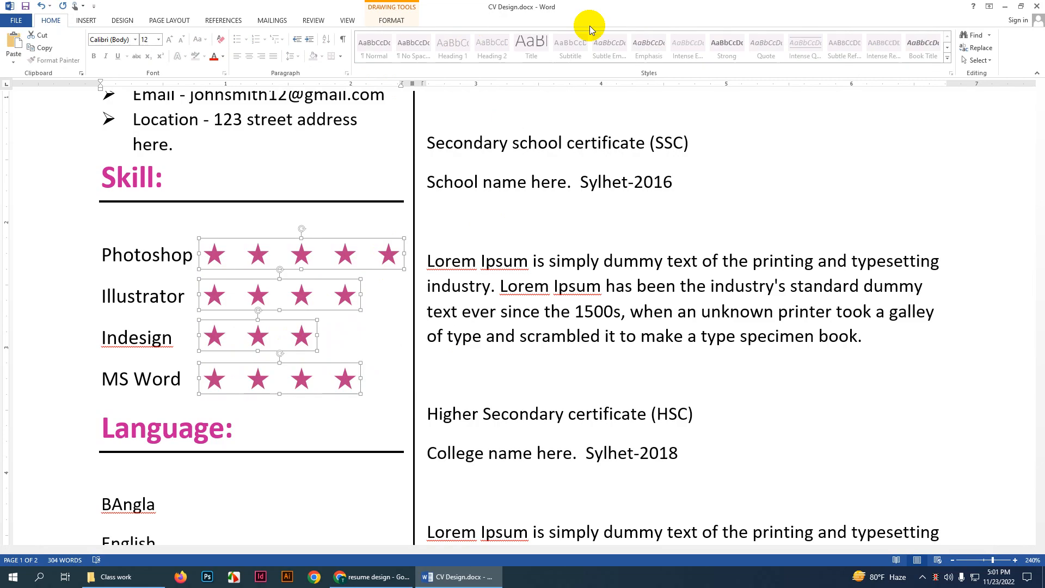
left_click(396, 19)
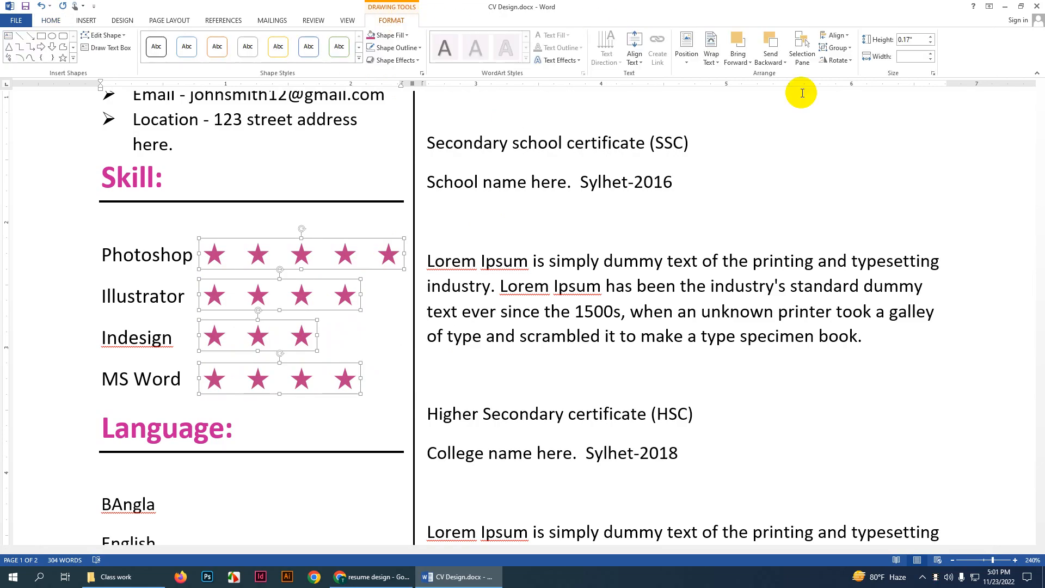
left_click(837, 35)
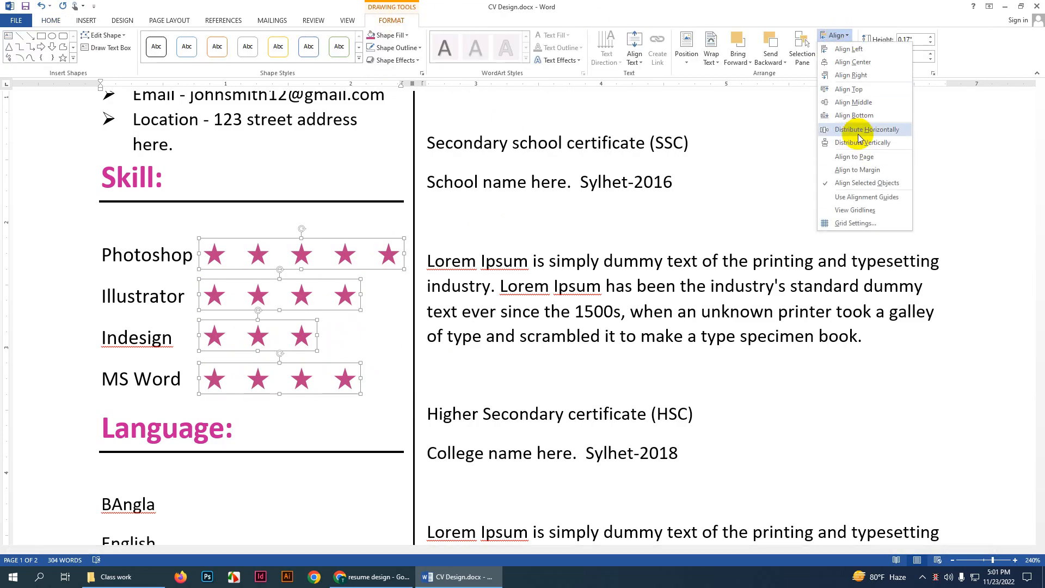
left_click(858, 142)
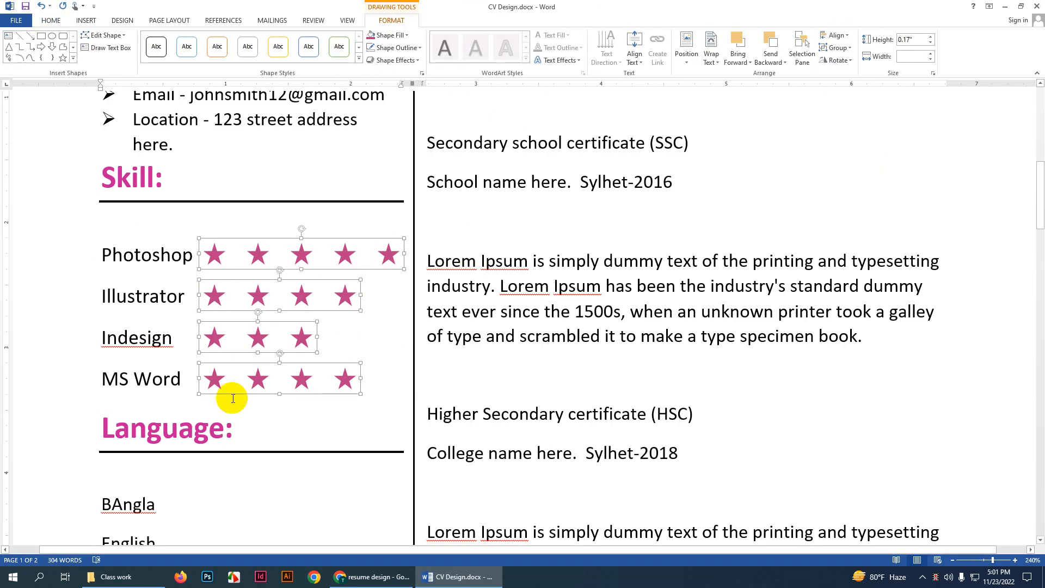
Step: Align the four Skill star groups to their left edges and deselect them
left_click(835, 36)
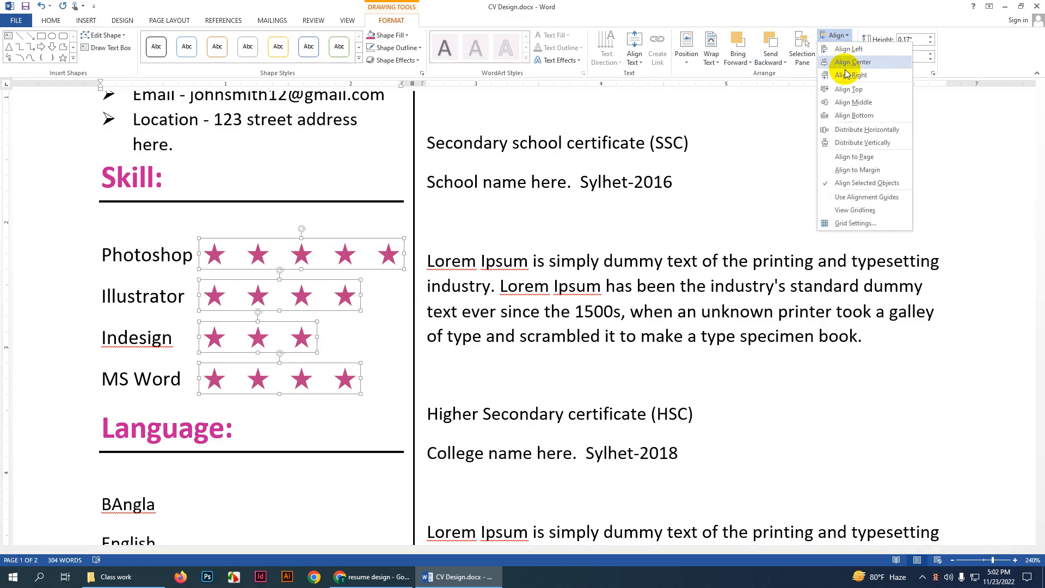
left_click(845, 50)
left_click(276, 411)
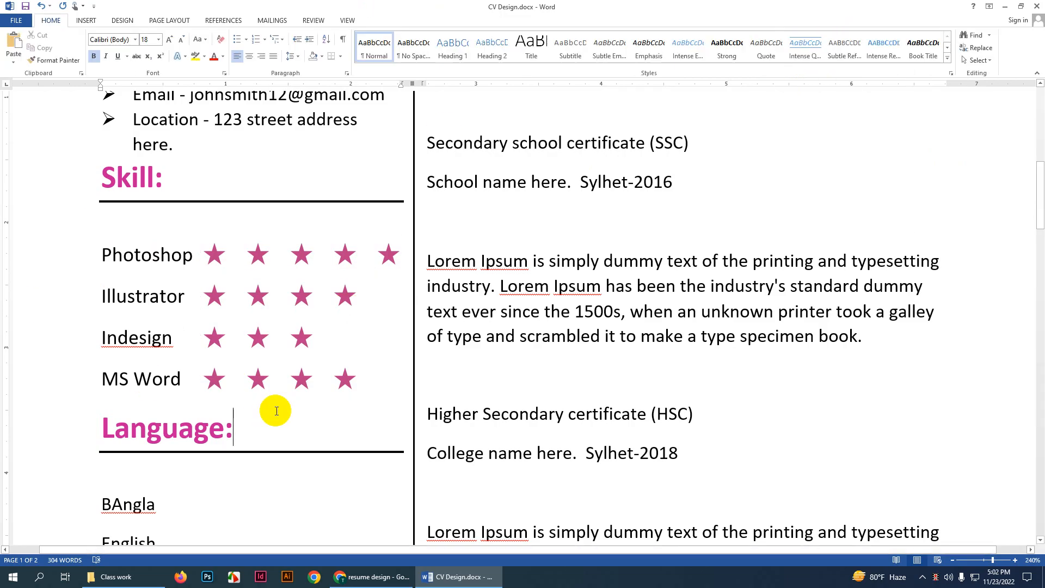
Step: Correct the capitalisation in the Language list so the entries read Bangla and Arabic
scroll(275, 410, "down", 5)
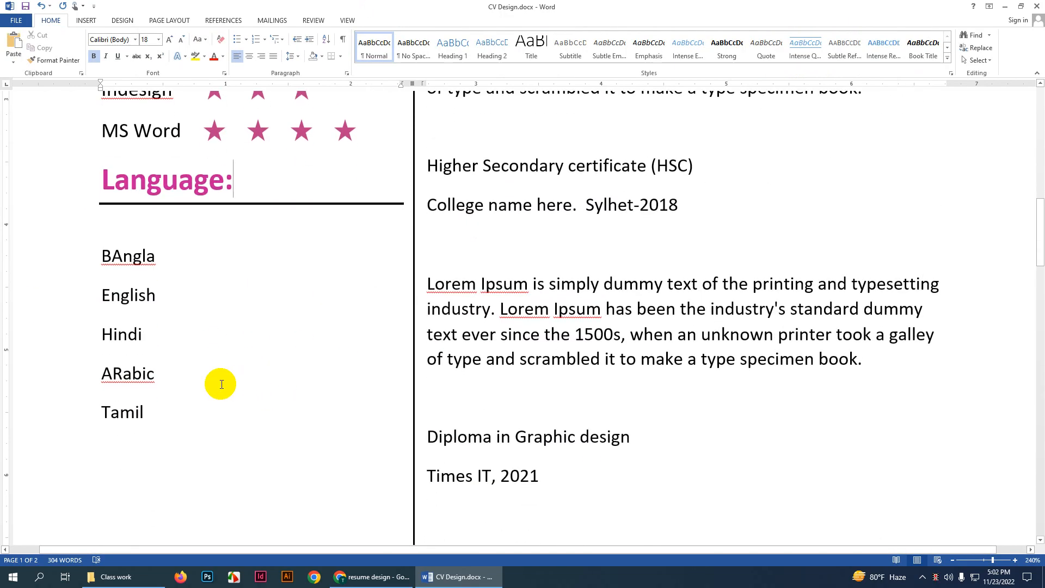
left_click(125, 262)
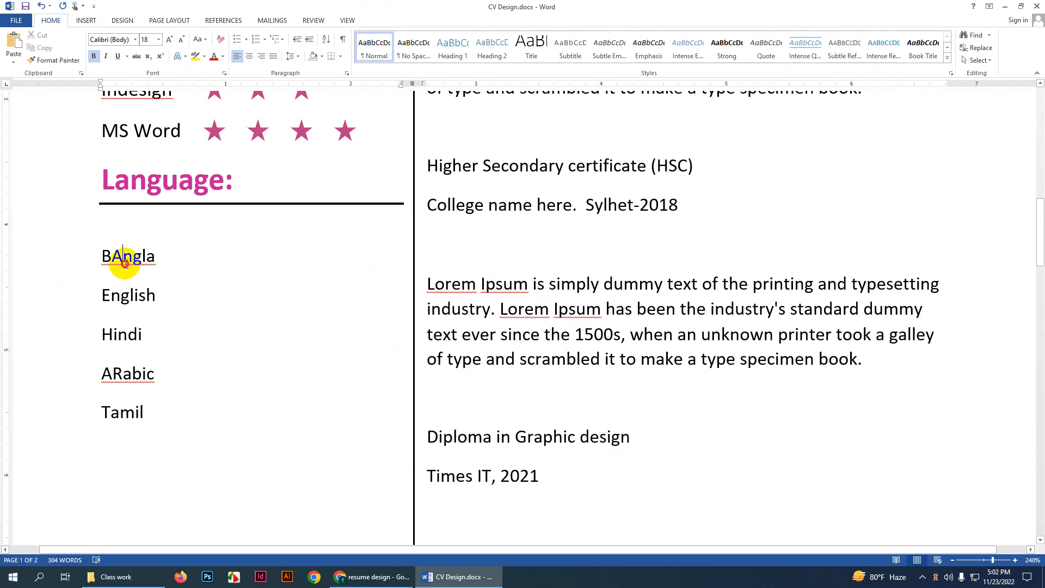
key("BackSpace")
type("a")
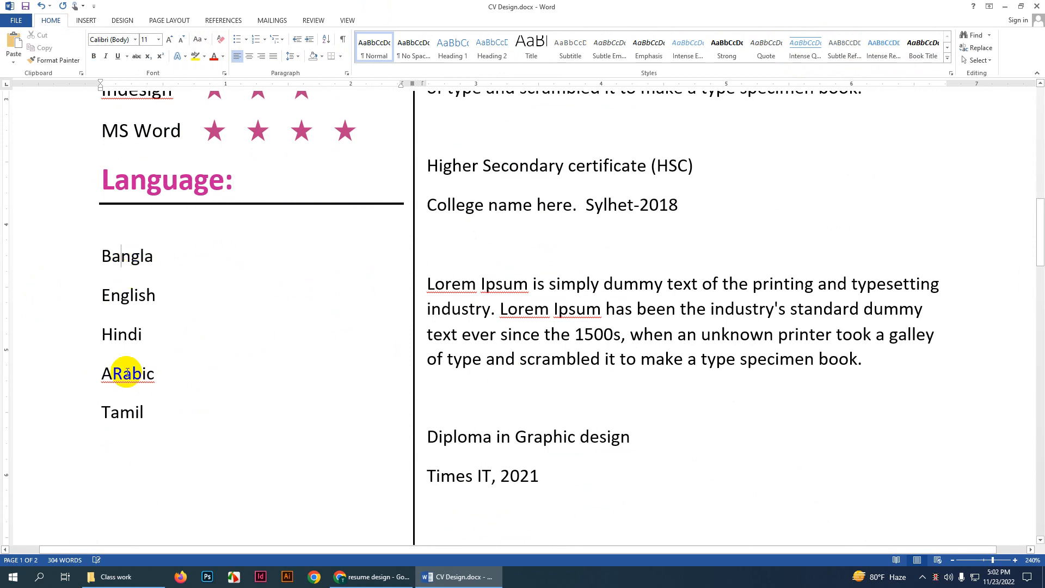
key("BackSpace")
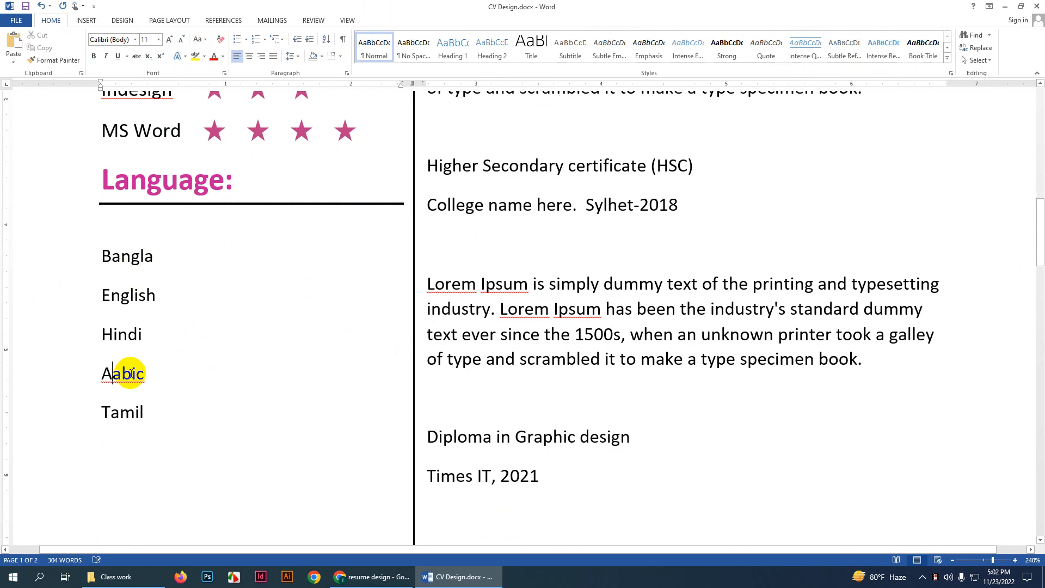
type("r")
left_click(151, 415)
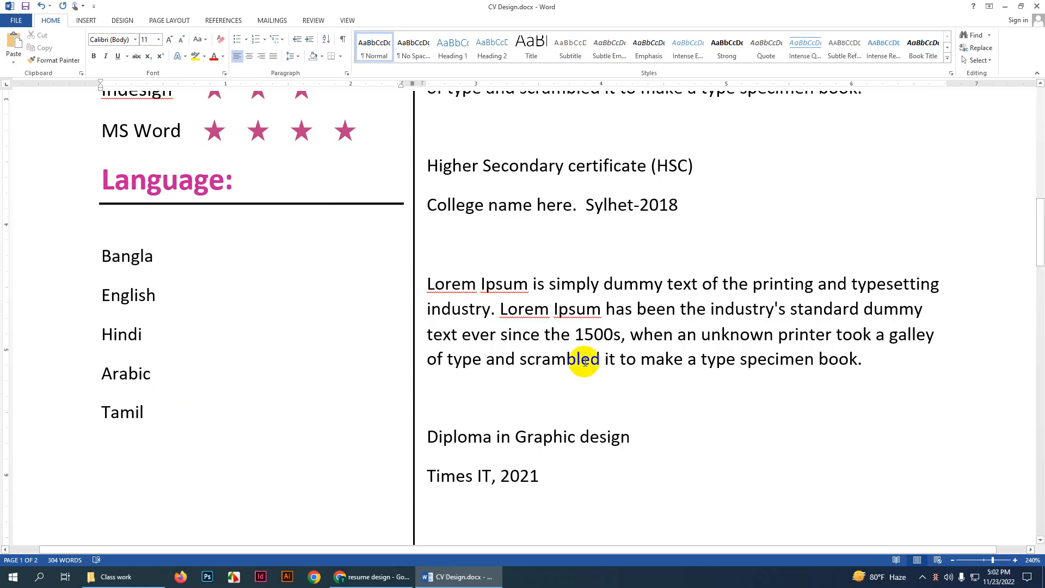
Step: Replace the header banner's gradient with the solid pink recent colour used for the stars
scroll(333, 193, "up", 6)
scroll(333, 193, "up", 5)
left_click(511, 154)
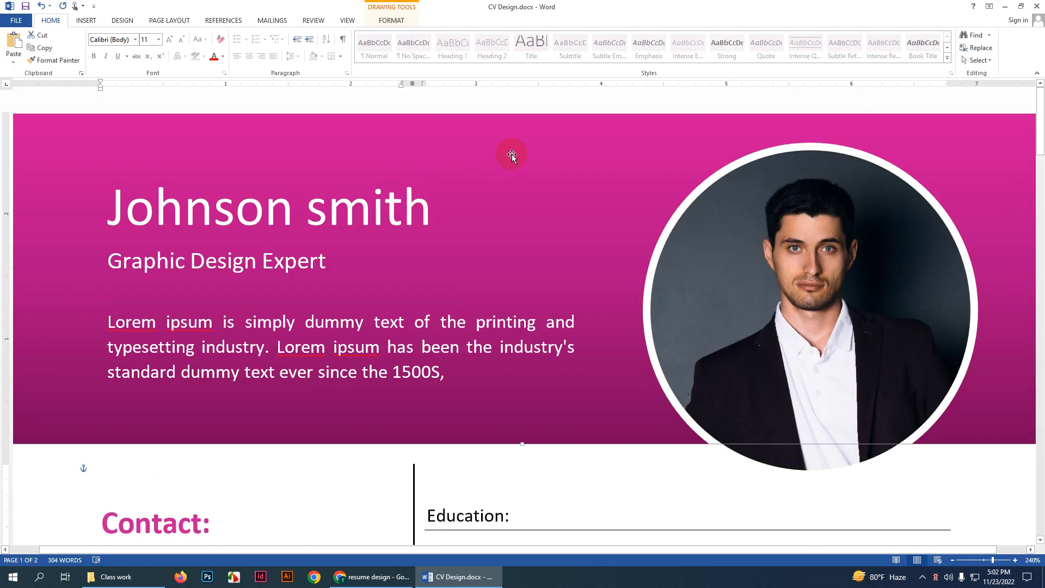
left_click(391, 20)
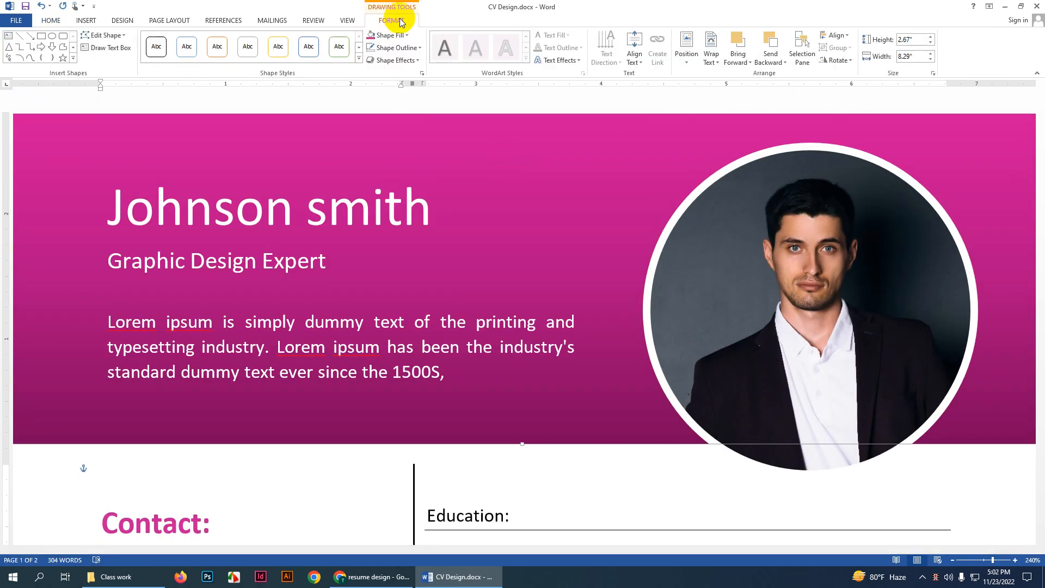
left_click(392, 39)
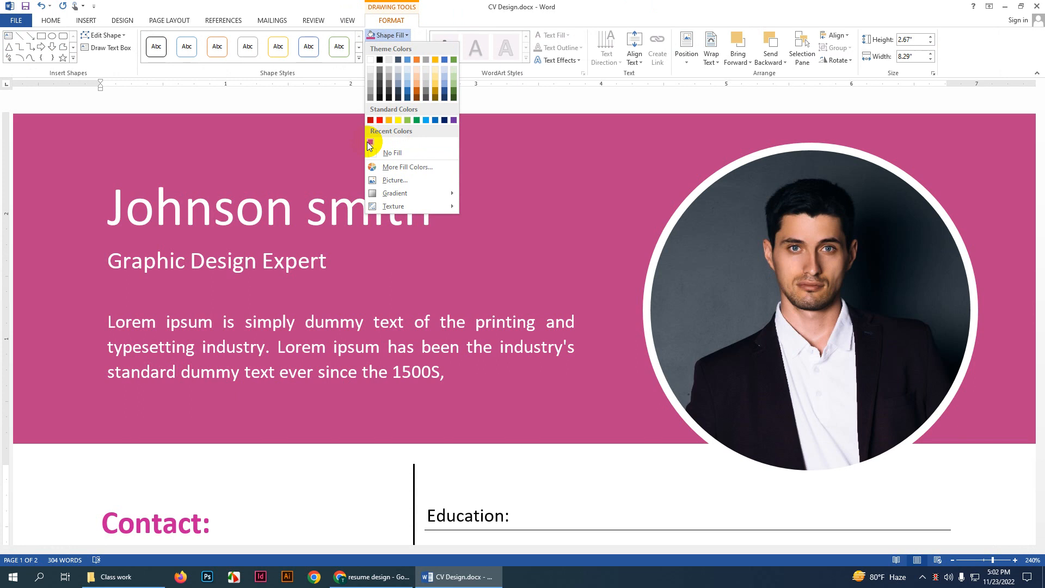
left_click(369, 143)
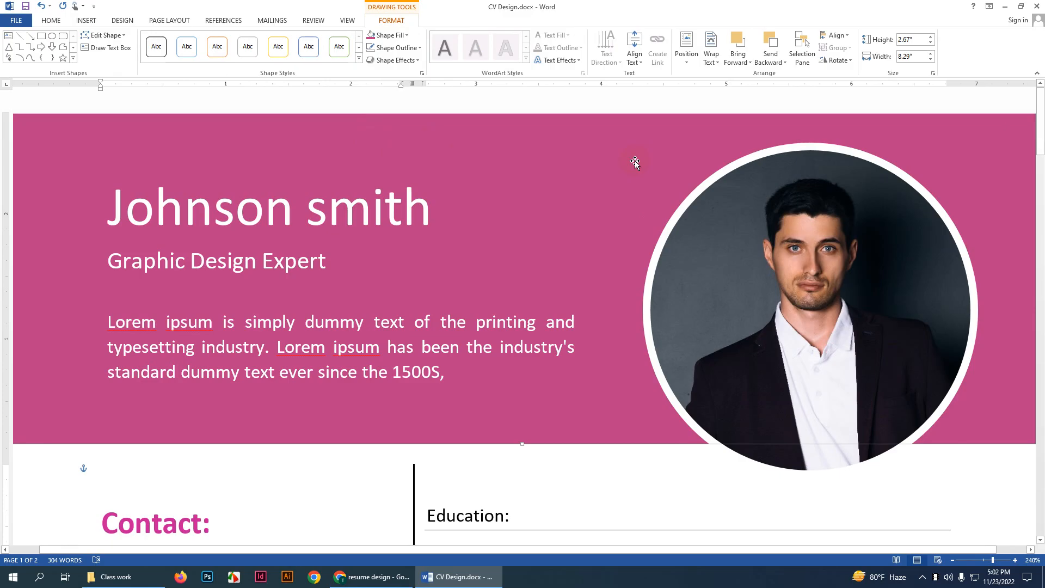
left_click(392, 35)
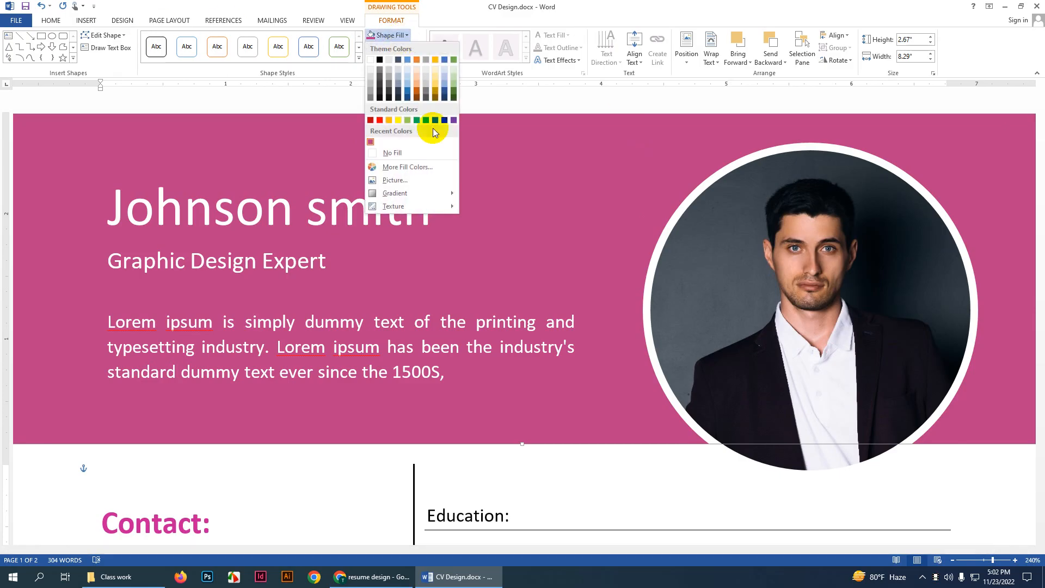
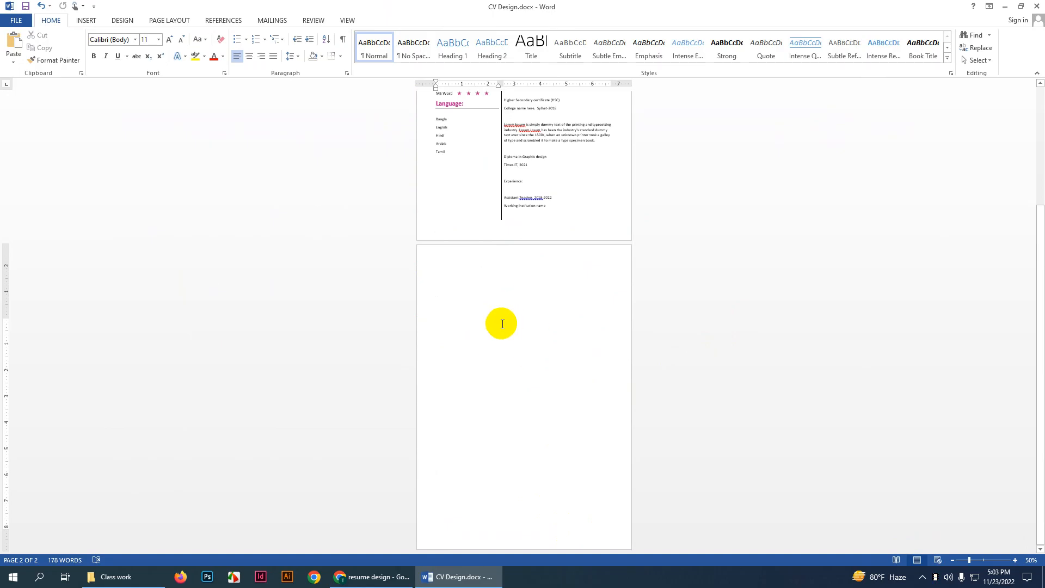
Step: Undo the removal of the text on the second page
key("ctrl+z")
left_click(611, 292)
scroll(549, 243, "up", 4)
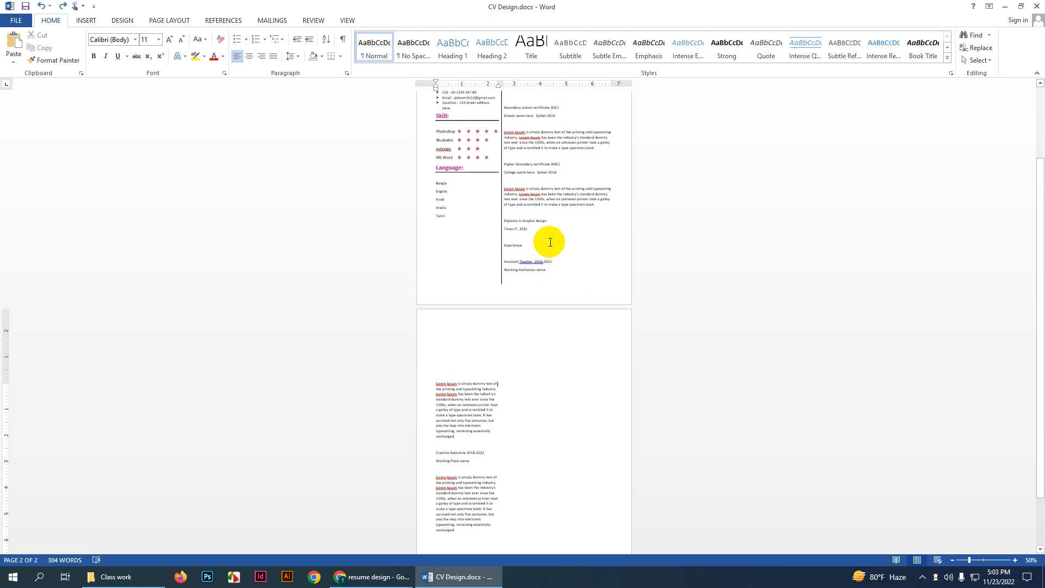
Step: Increase the font size of the five Language entries, Bangla through Tamil, to 12
scroll(472, 204, "up", 7, "ctrl")
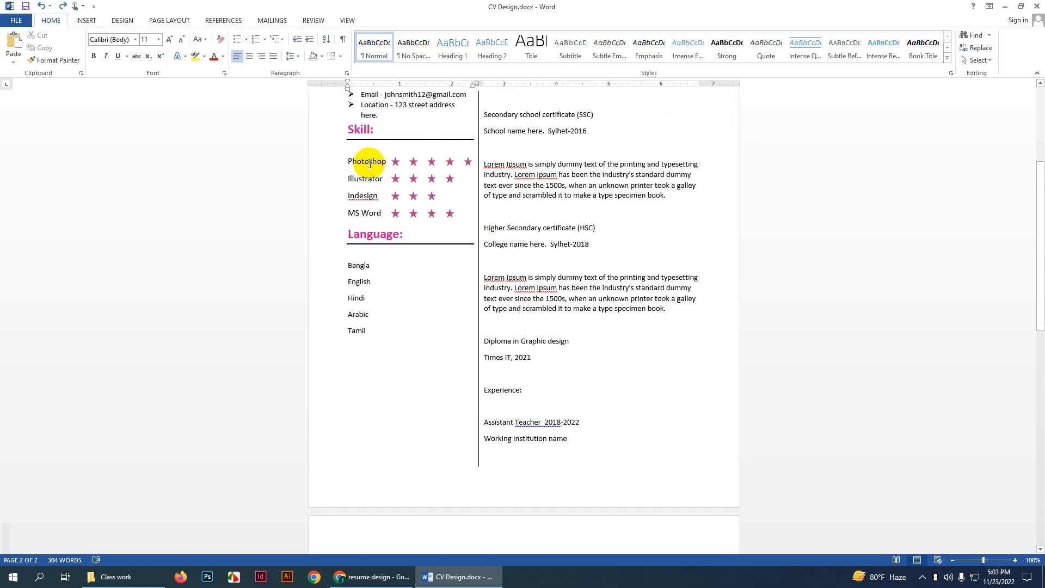
scroll(326, 375, "up", 2, "ctrl")
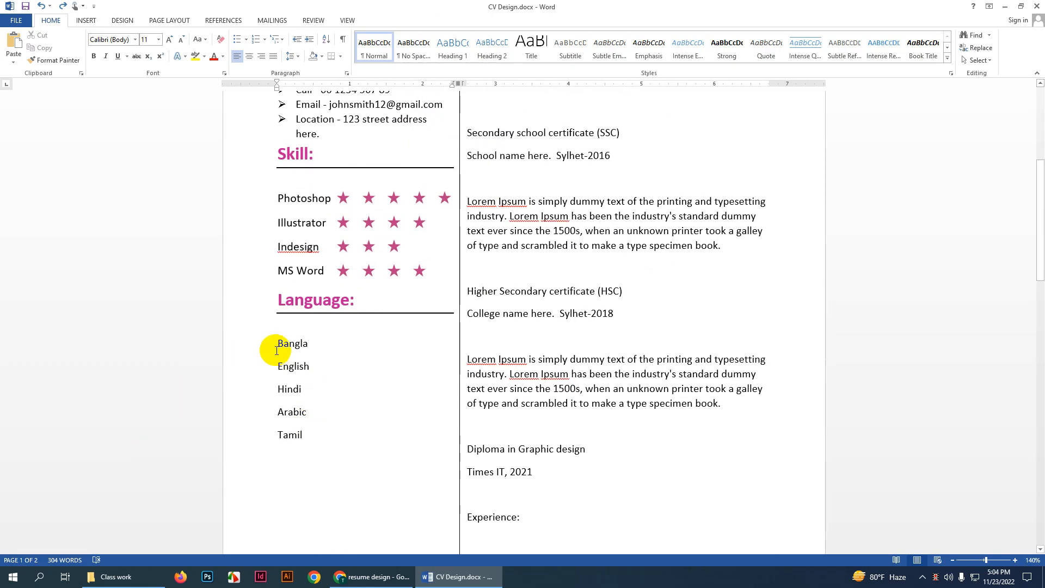
left_click_drag(276, 343, 314, 442)
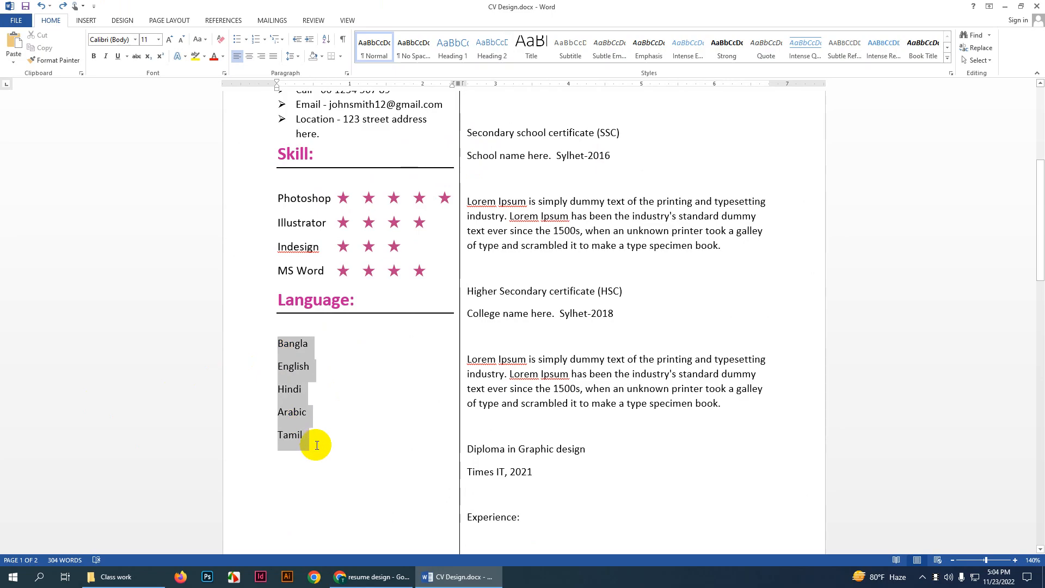
left_click(169, 43)
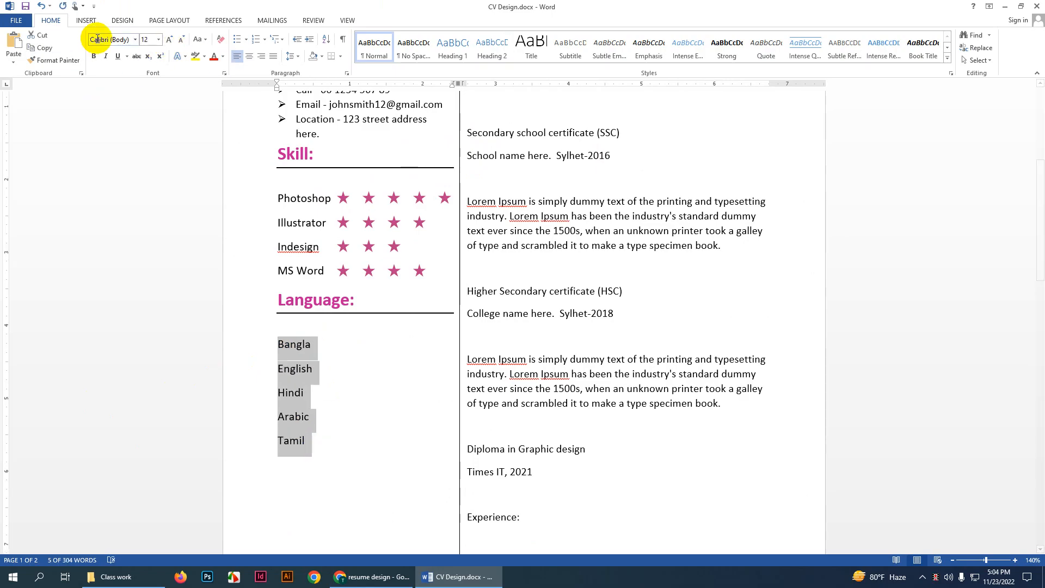
Step: Draw a thin rectangle bar about 1.66" wide and 0.09" high beside Bangla in the Language list
left_click(86, 20)
left_click(165, 46)
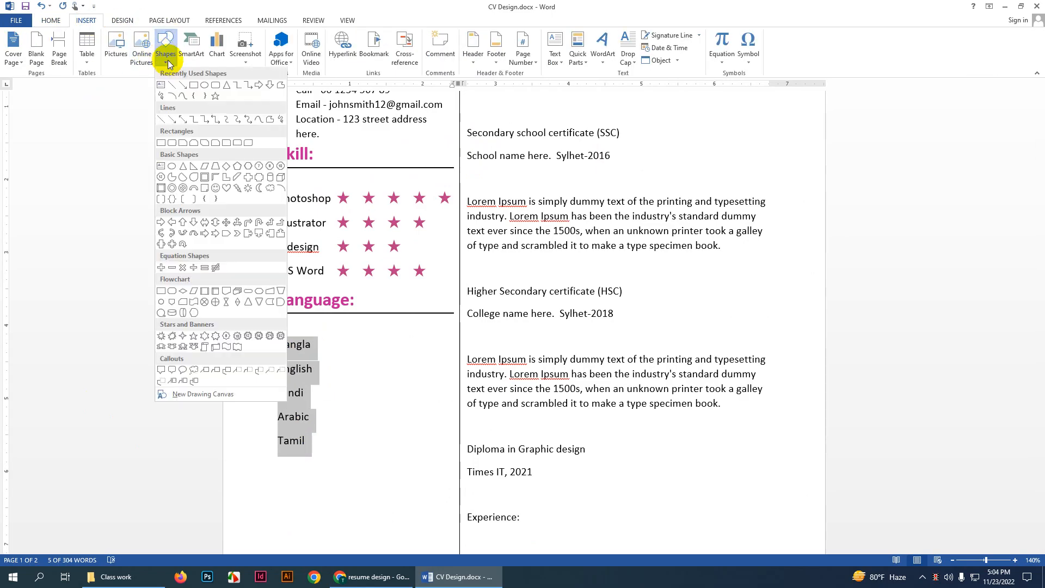
left_click(193, 85)
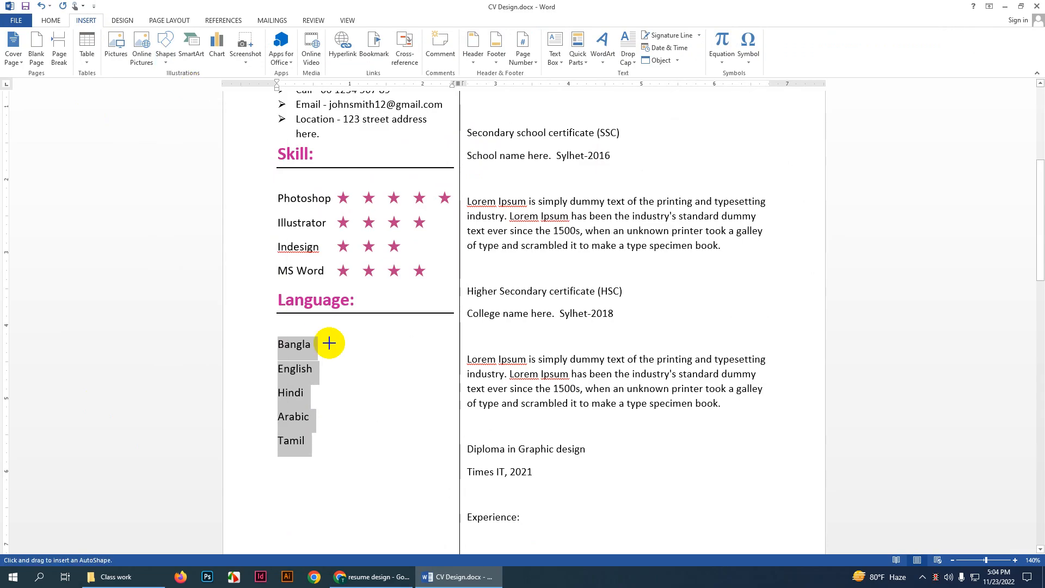
left_click_drag(330, 342, 452, 348)
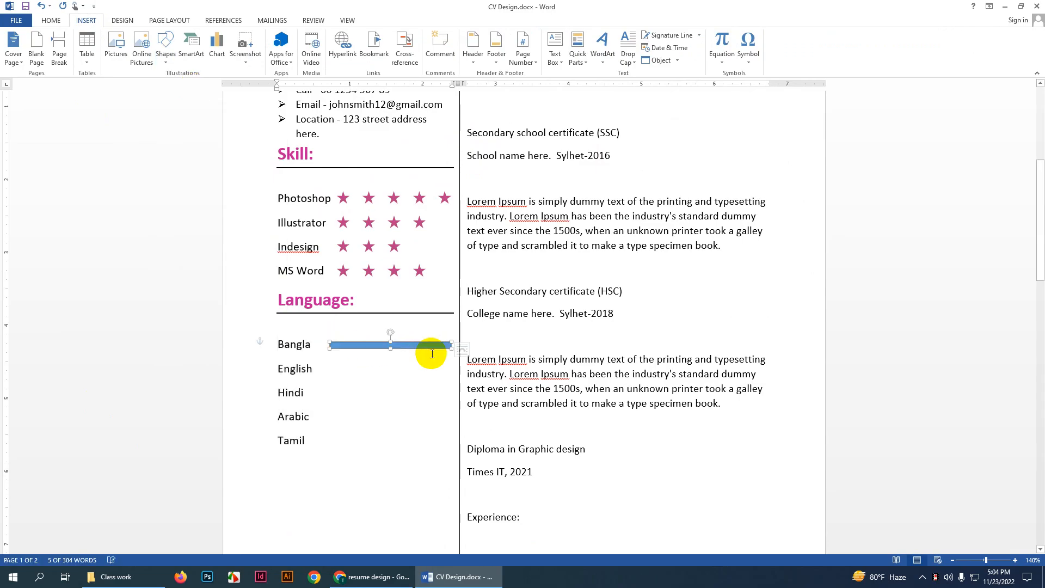
Step: Nudge the bar level with the Bangla text and widen it to about 1.69" to meet the end of the Language heading's line
scroll(427, 350, "up", 6)
scroll(299, 351, "up", 4)
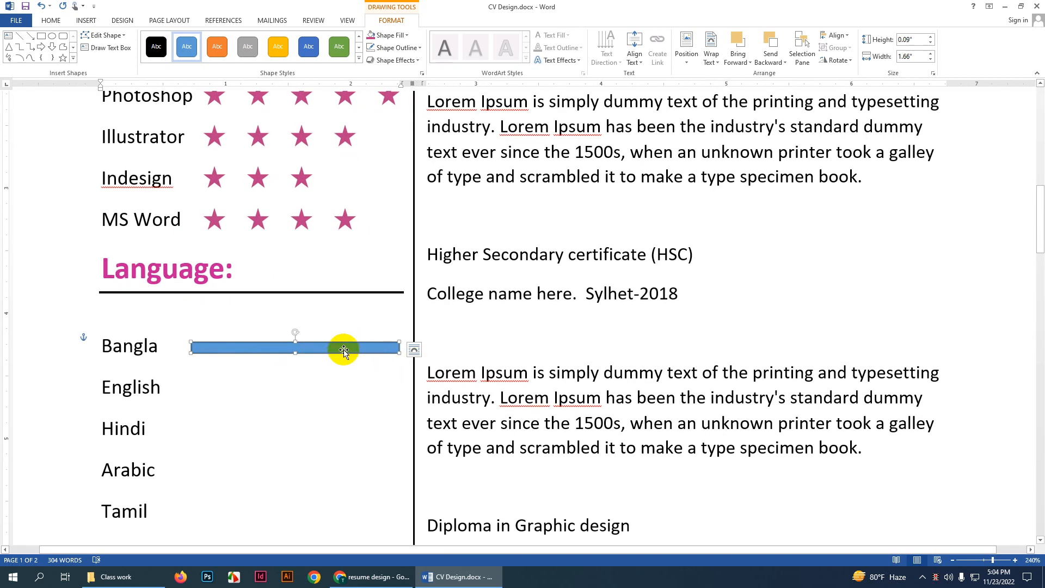
key("Up")
key("Up")
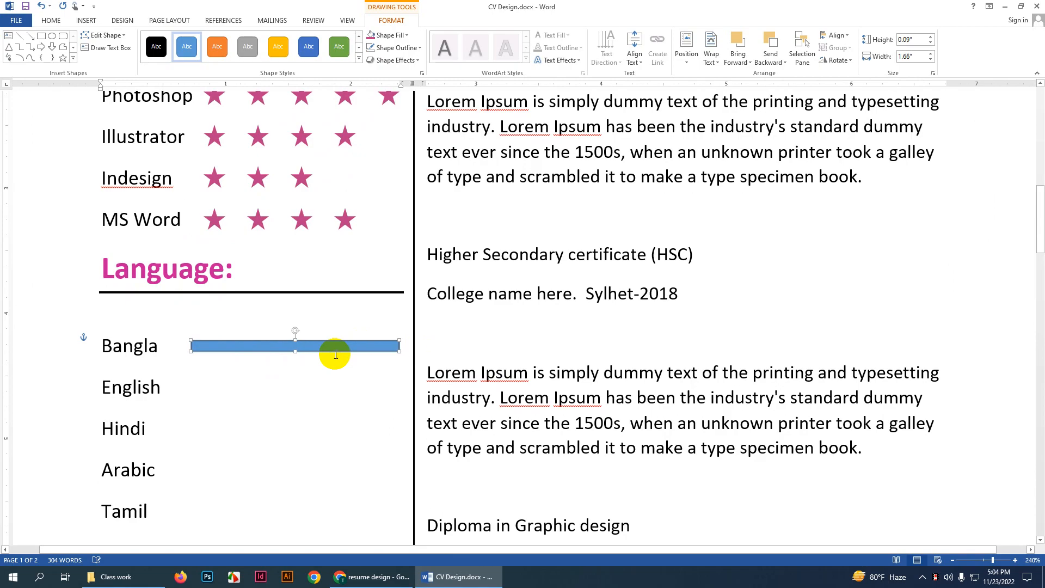
key("Down")
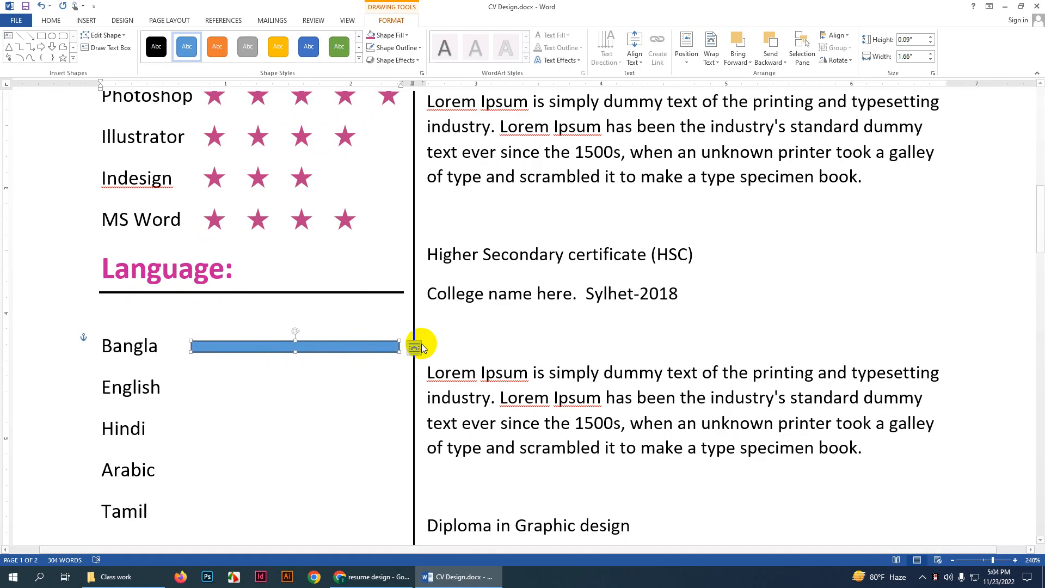
scroll(200, 351, "up", 4)
scroll(200, 351, "up", 1)
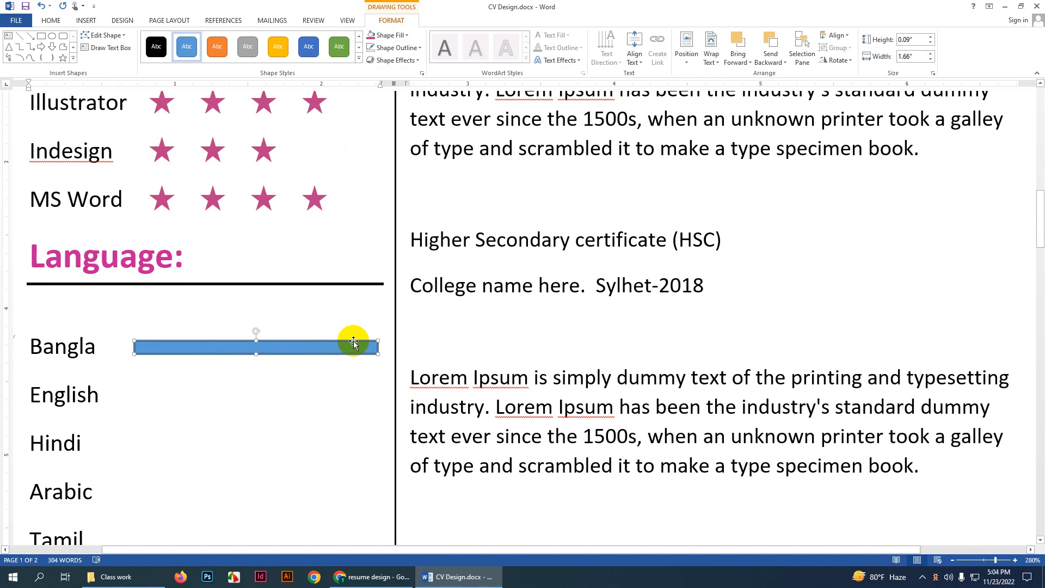
scroll(355, 348, "up", 3)
left_click(355, 348)
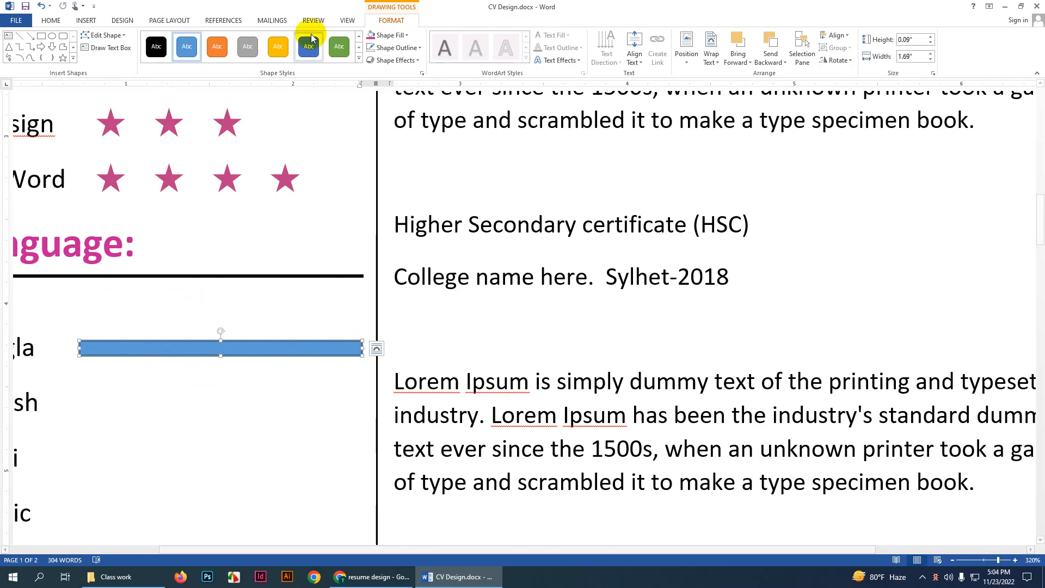
Step: Remove the Bangla bar's outline and fill it with the pink recent colour
left_click(397, 48)
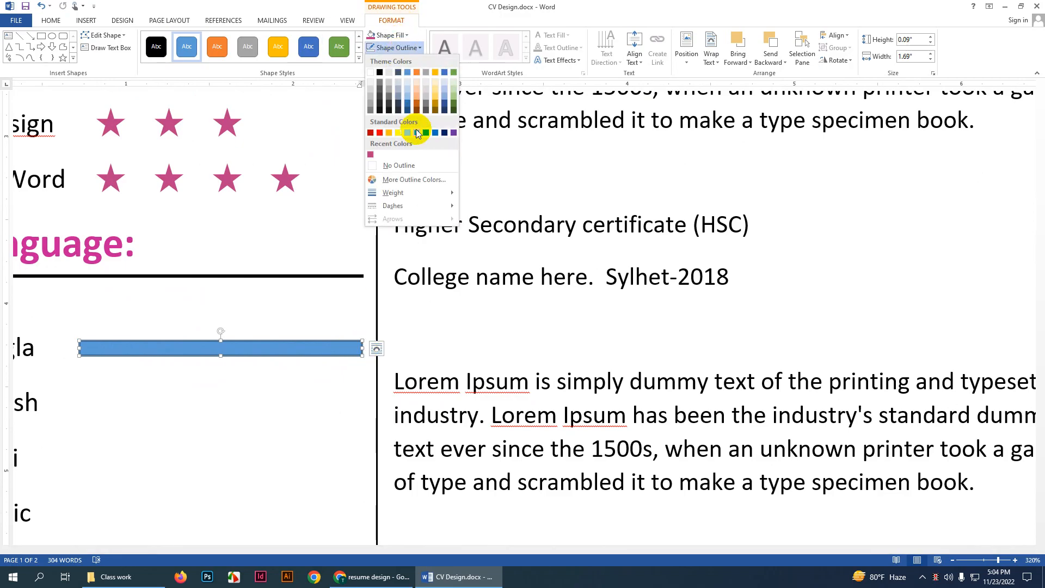
left_click(405, 165)
left_click(389, 35)
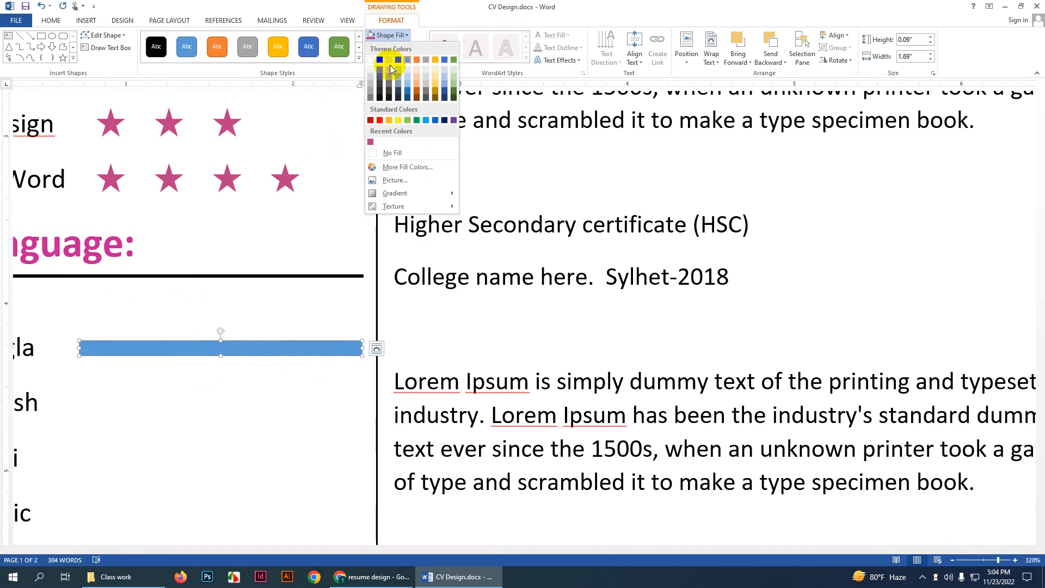
left_click(371, 141)
Step: Copy the pink Bangla bar straight down to the English line
left_click_drag(290, 351, 281, 399)
scroll(373, 401, "down", 5, "ctrl")
scroll(367, 397, "up", 3, "ctrl")
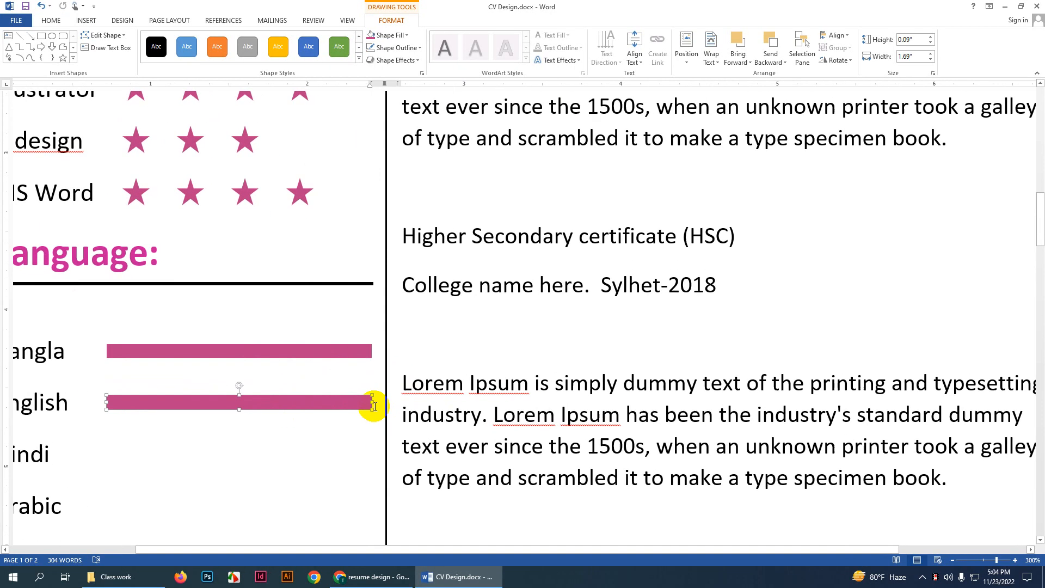
Step: Shorten the pink English bar from its far end to about 1.46" wide
left_click_drag(371, 402, 343, 404)
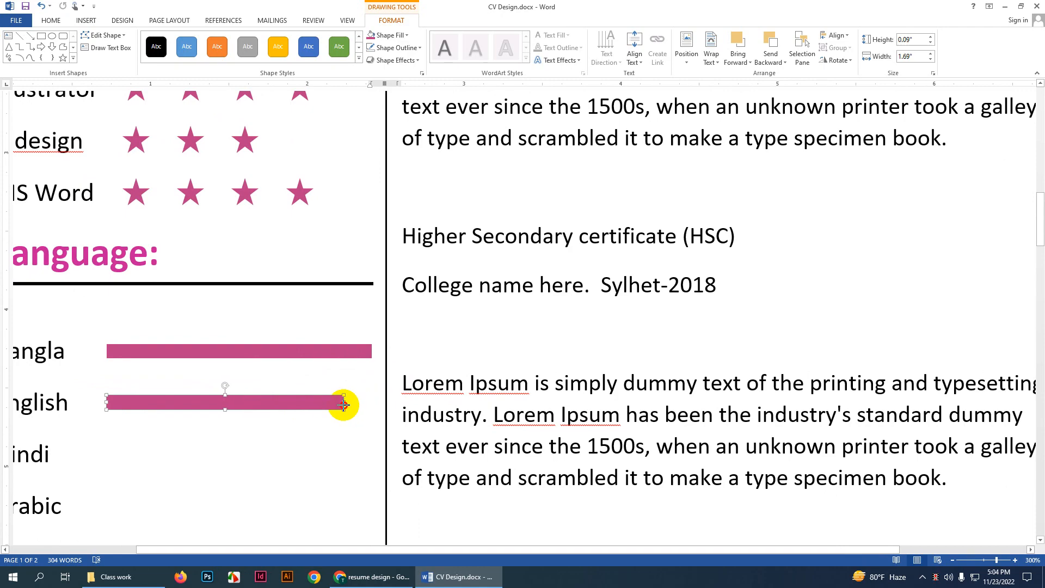
left_click(298, 355)
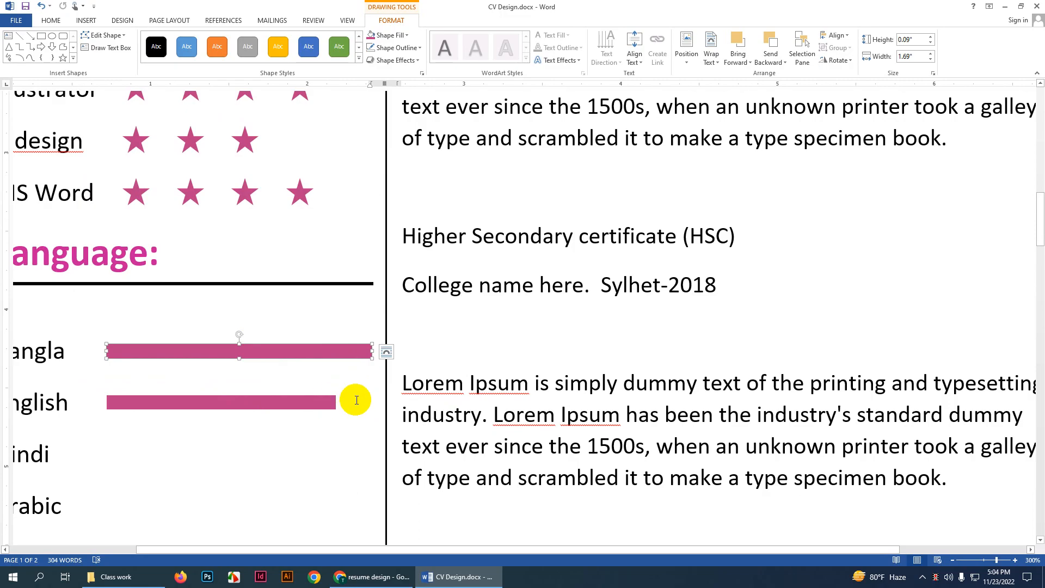
scroll(356, 400, "up", 5)
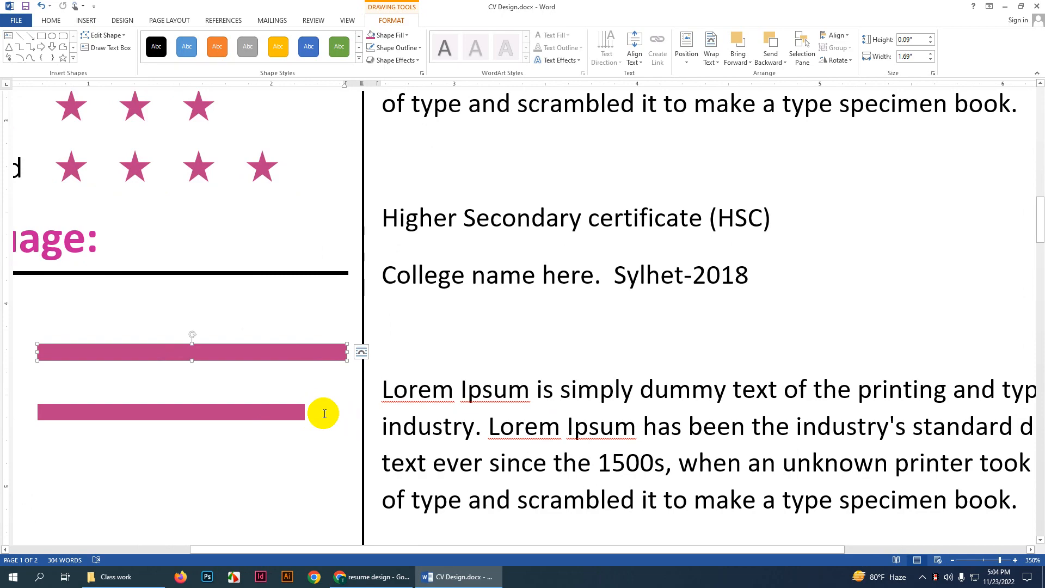
scroll(327, 407, "down", 4)
Step: Copy the English bar straight down to the Hindi line and shorten the copy to about 1.14" wide
left_click(107, 404)
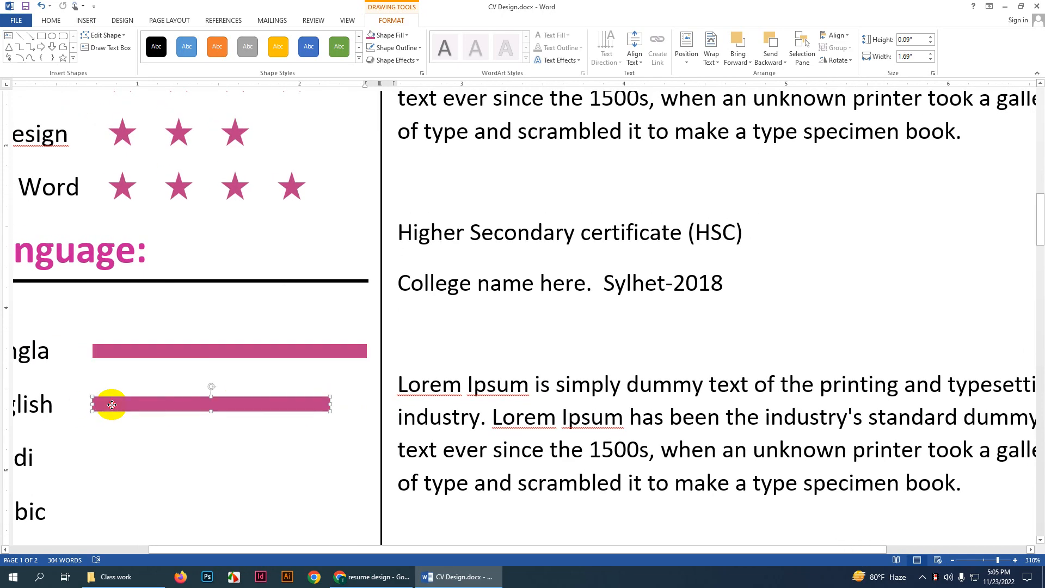
left_click_drag(151, 411, 141, 458)
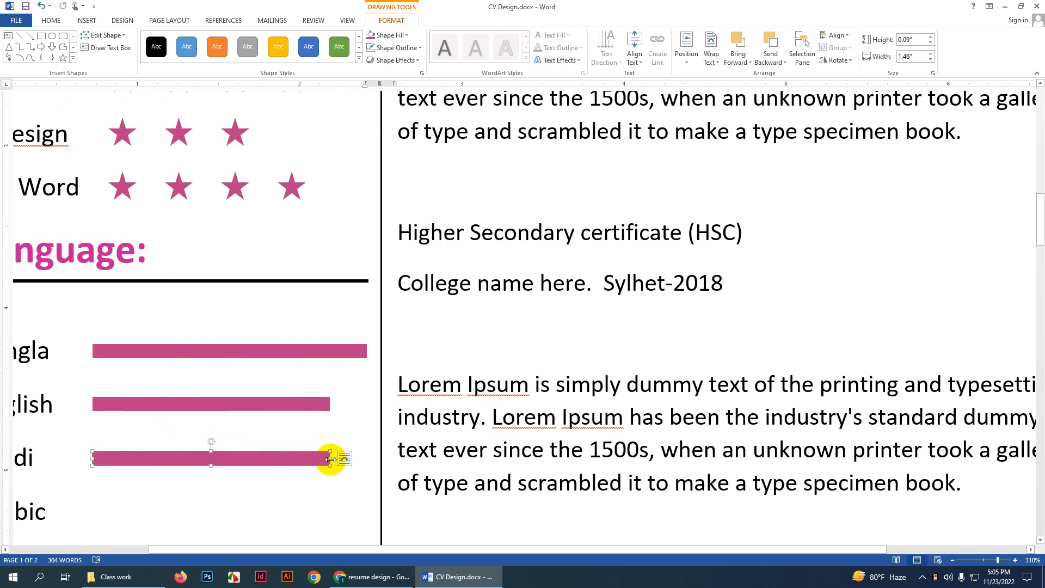
left_click_drag(331, 459, 278, 458)
scroll(417, 409, "down", 1)
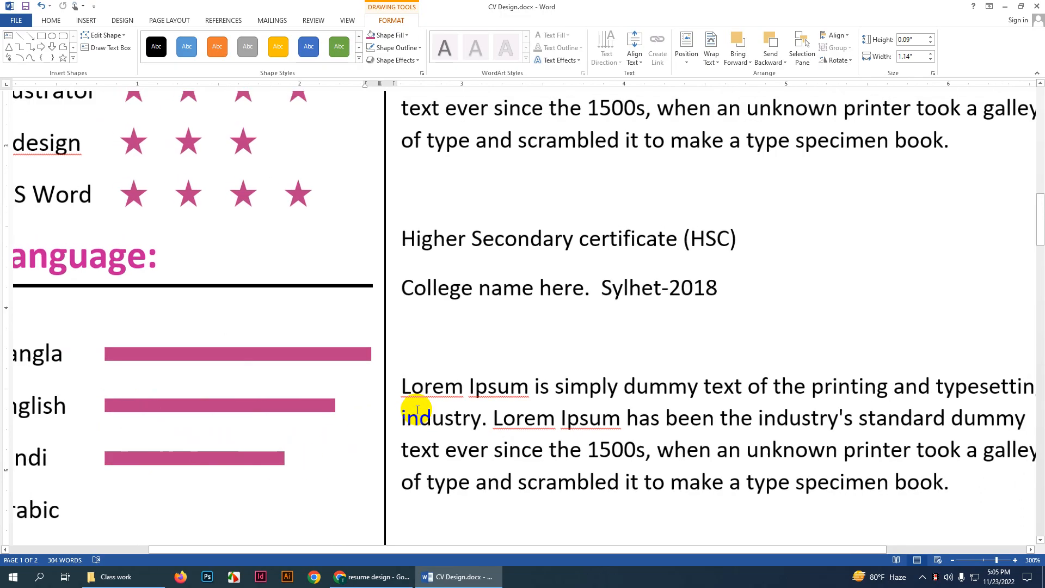
scroll(418, 409, "down", 2)
scroll(163, 499, "up", 2)
Step: Copy the Hindi bar down to the Arabic line and shorten the copy to about 0.86" wide
left_click(167, 461)
scroll(143, 431, "down", 5)
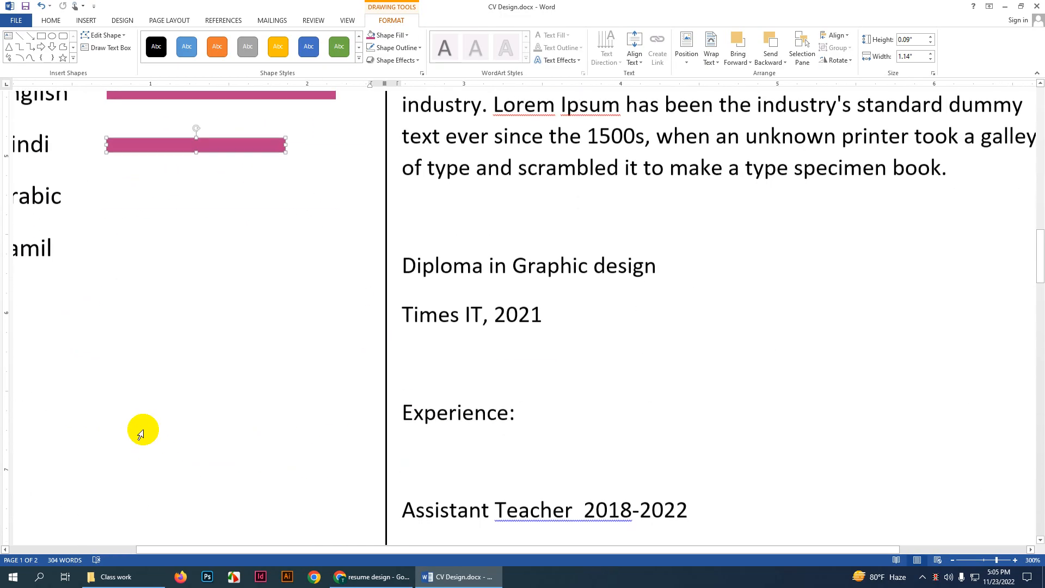
scroll(144, 430, "up", 1)
scroll(143, 429, "down", 1)
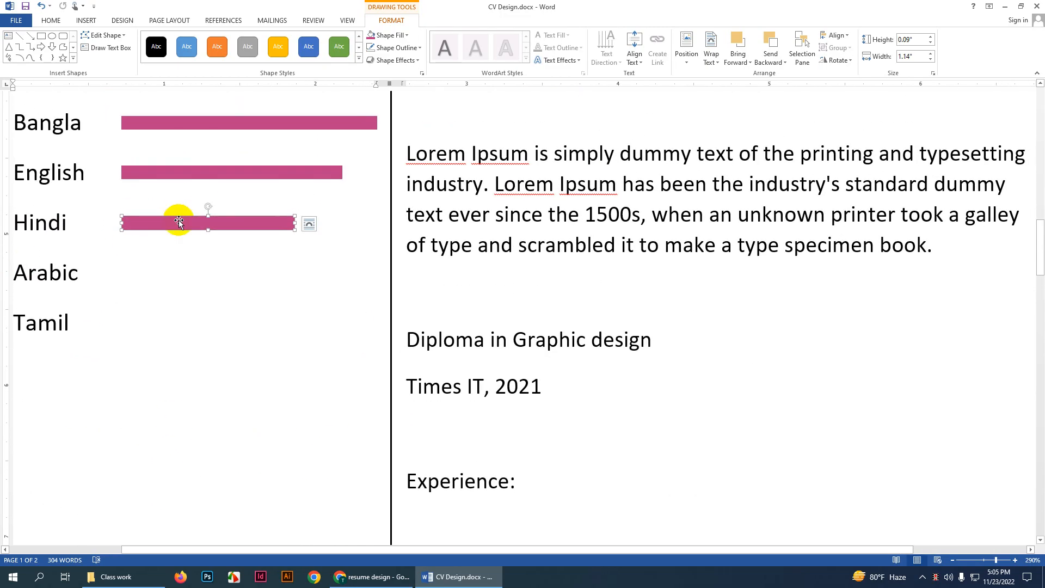
left_click_drag(178, 220, 164, 277)
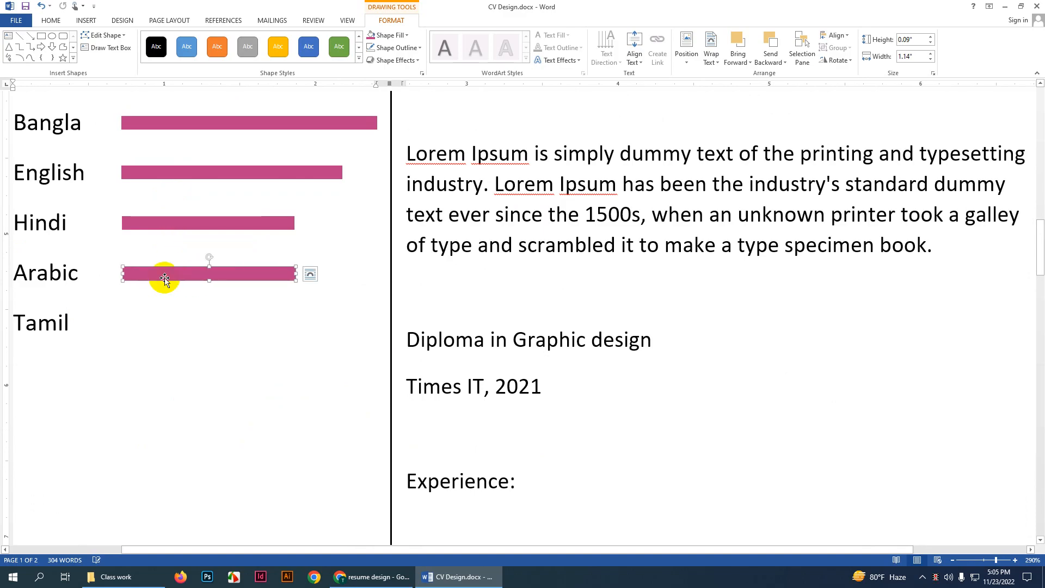
left_click_drag(295, 272, 258, 278)
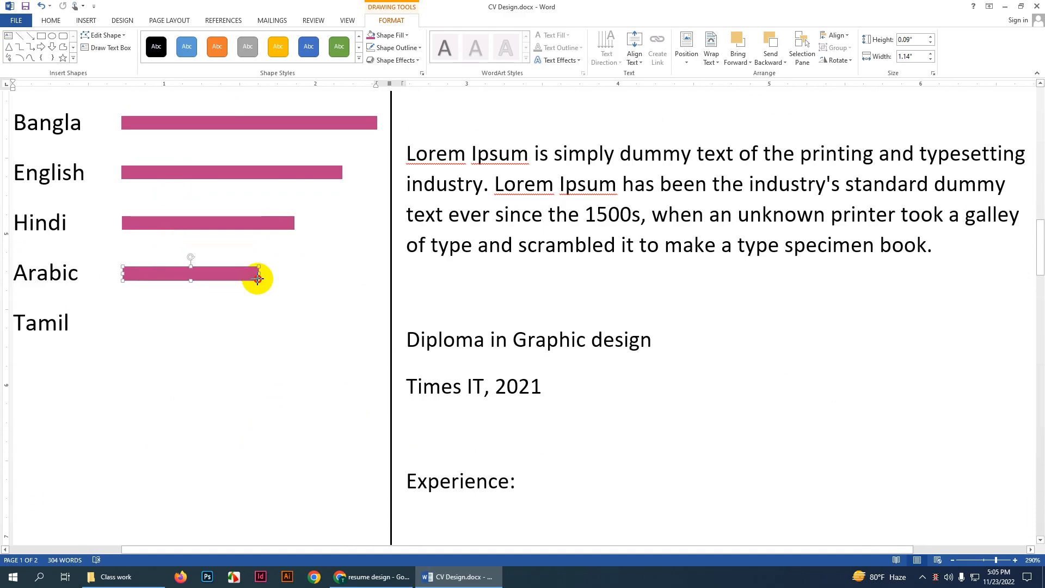
Step: Copy the English bar straight down to the Tamil line
left_click(240, 175)
left_click_drag(240, 175, 249, 321)
scroll(377, 311, "down", 4)
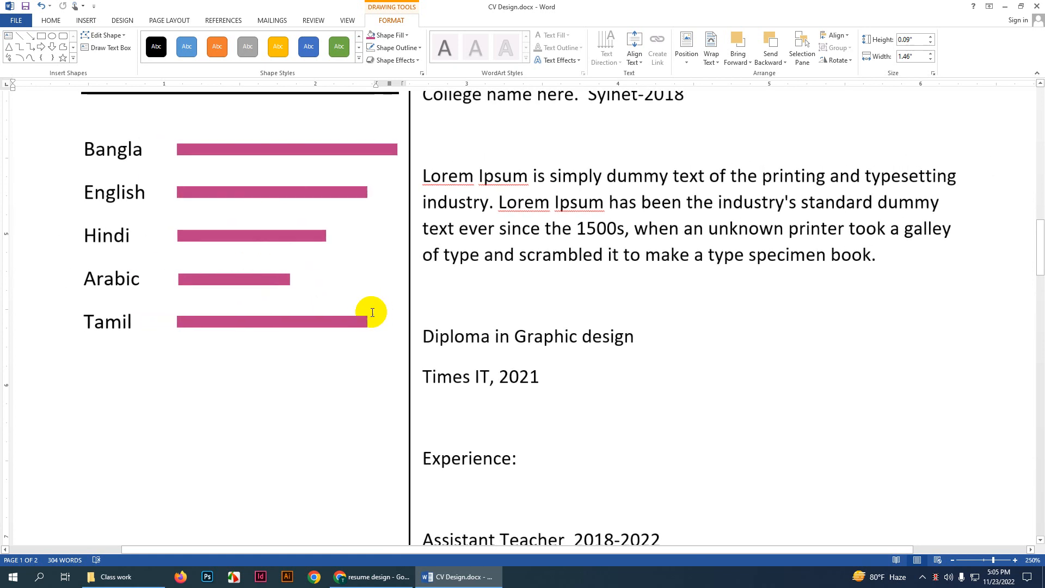
scroll(369, 357, "down", 4)
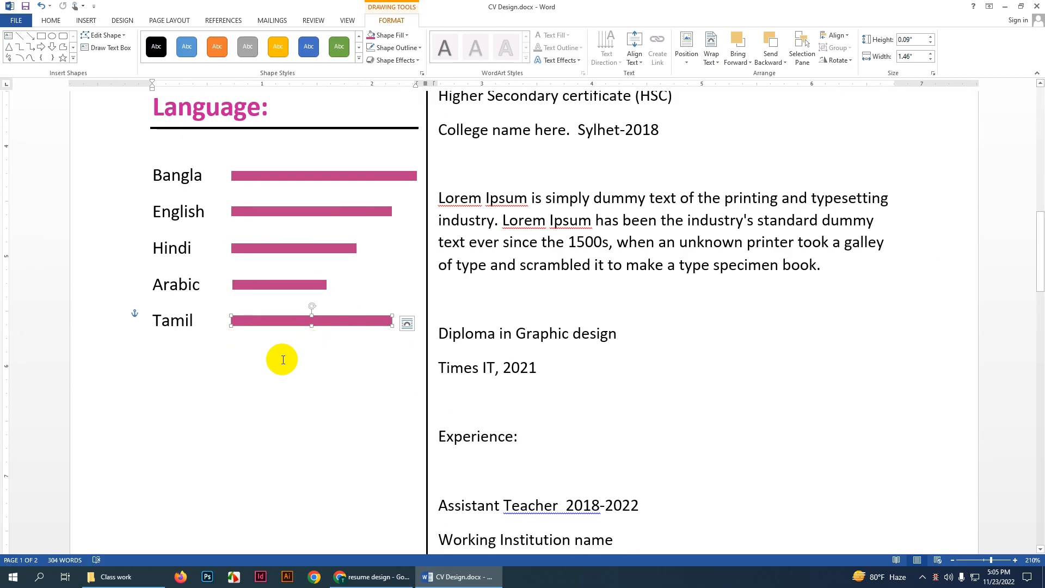
Step: Review the language bars and the rest of the CV, from the header banner to the Experience section
left_click(342, 379)
scroll(340, 380, "down", 3)
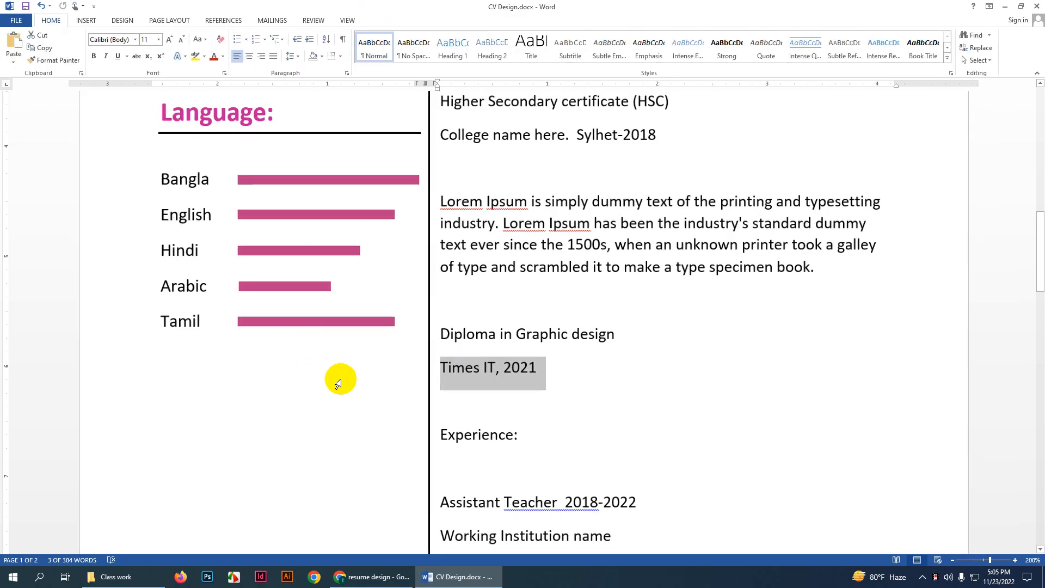
left_click(535, 367)
scroll(395, 366, "down", 2)
scroll(396, 366, "up", 2)
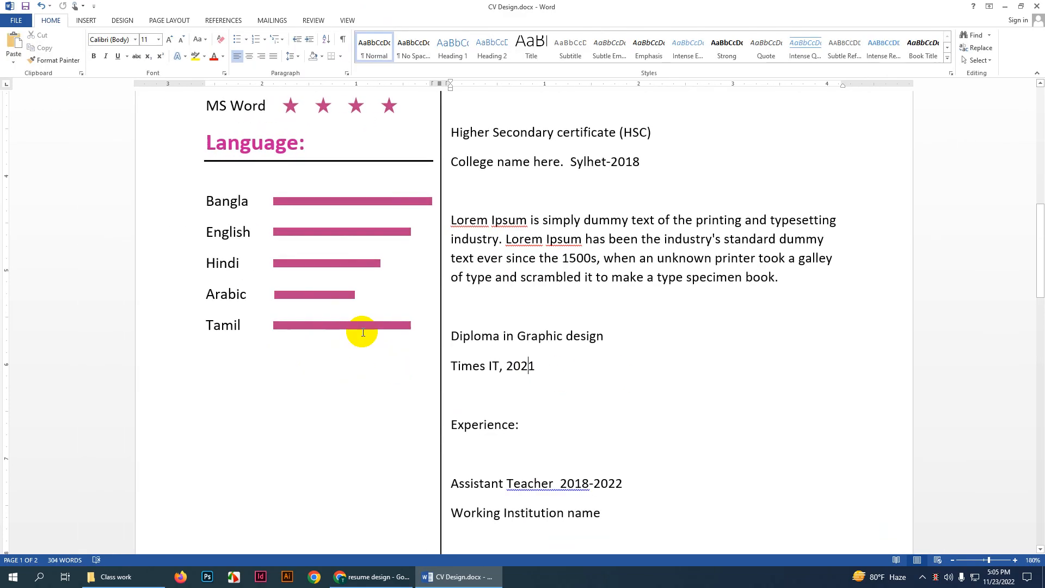
left_click(361, 325)
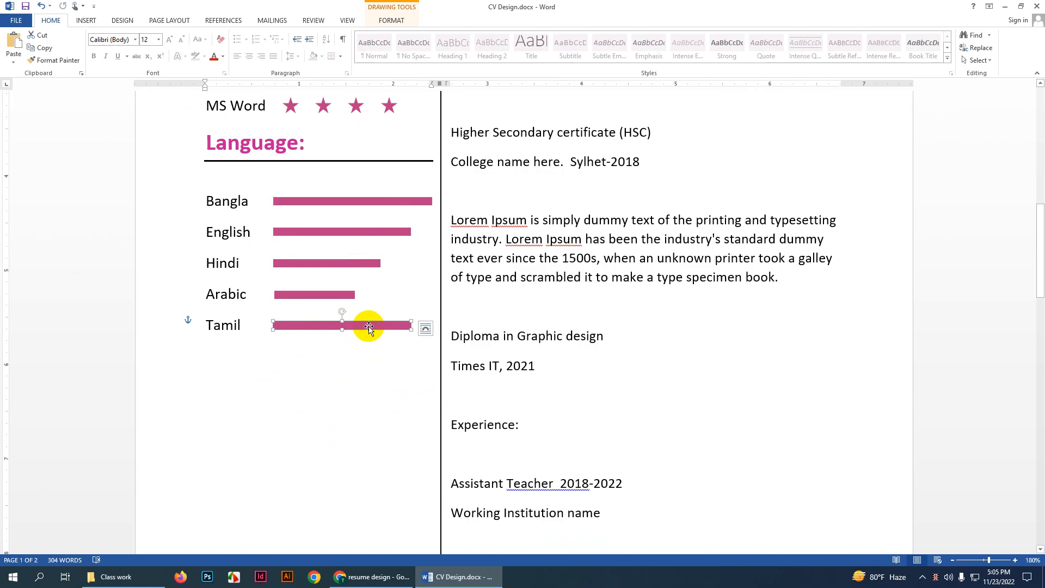
scroll(366, 328, "down", 12)
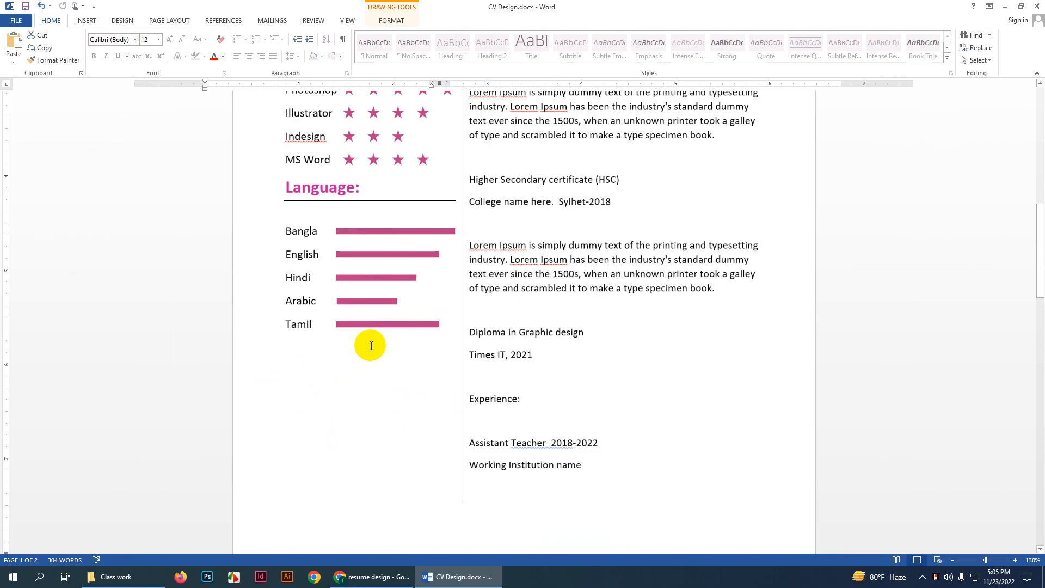
scroll(495, 351, "up", 3)
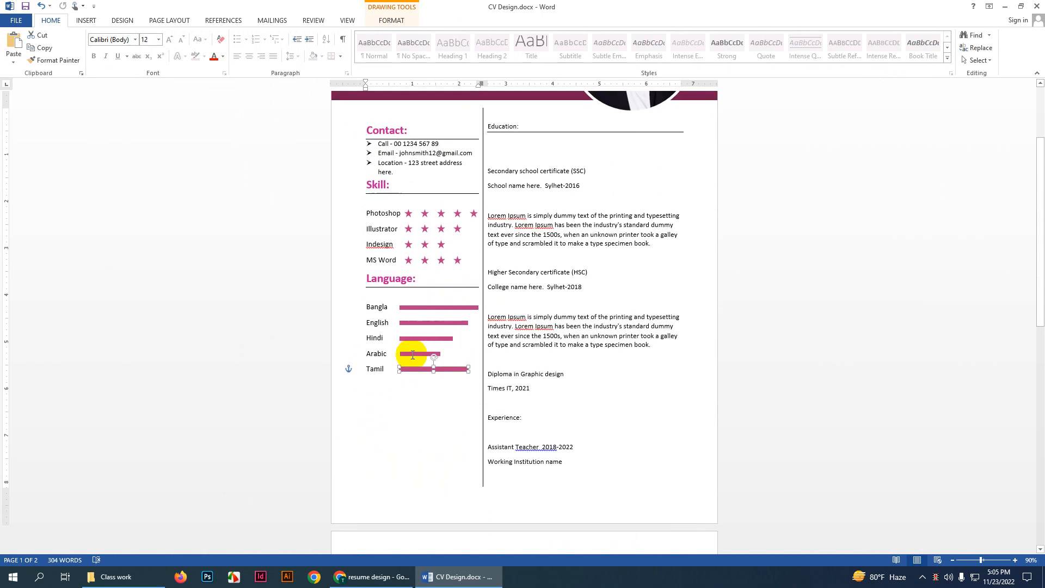
scroll(406, 354, "up", 3)
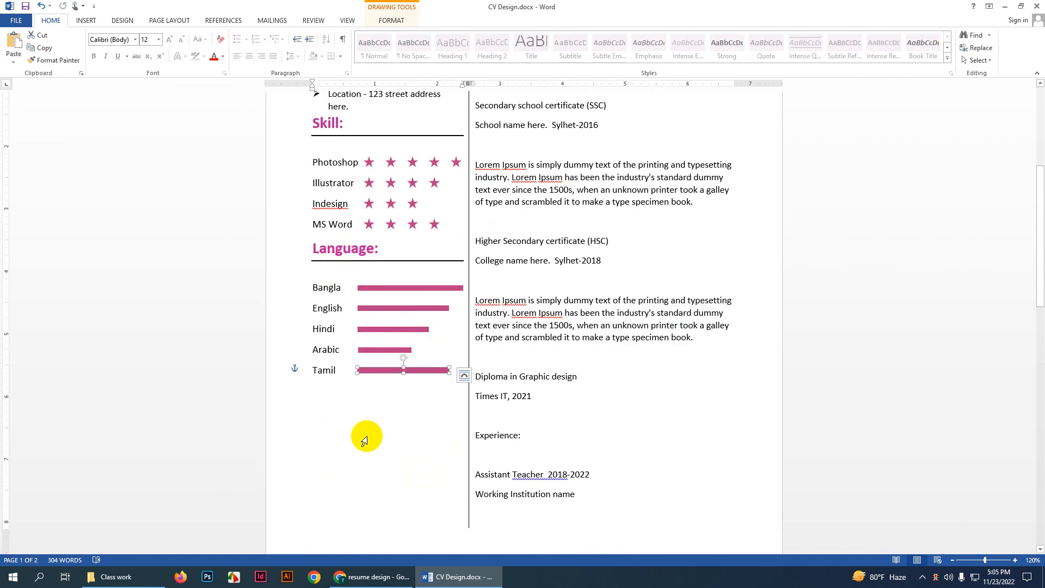
scroll(459, 256, "up", 5)
scroll(481, 307, "up", 4)
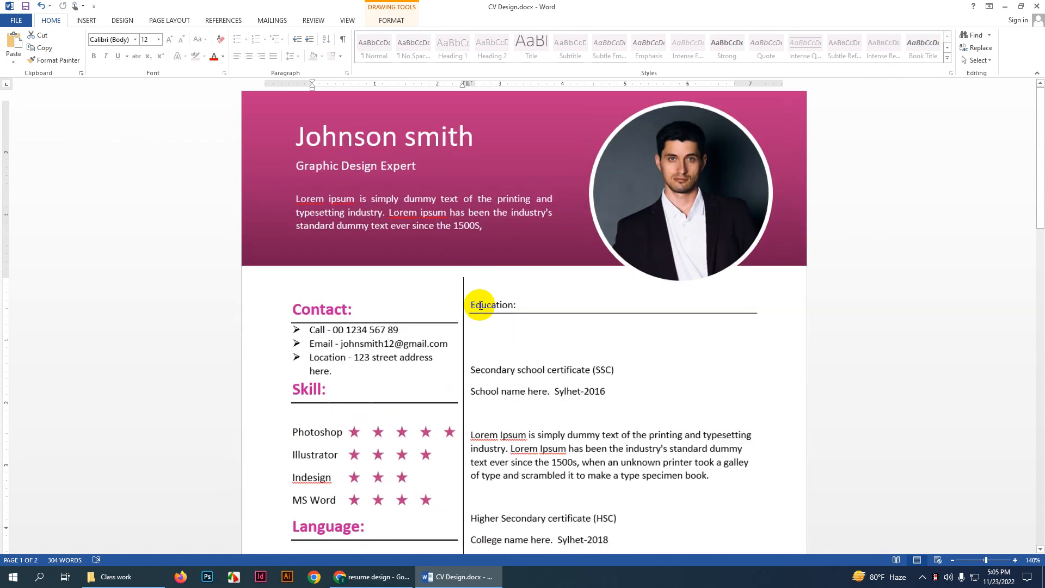
left_click(460, 312)
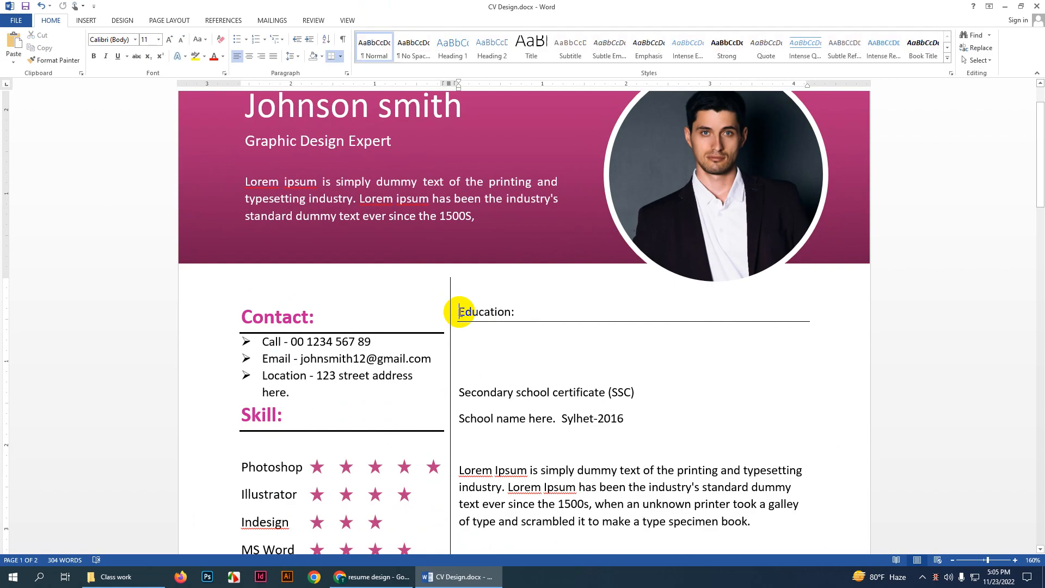
scroll(498, 354, "down", 10)
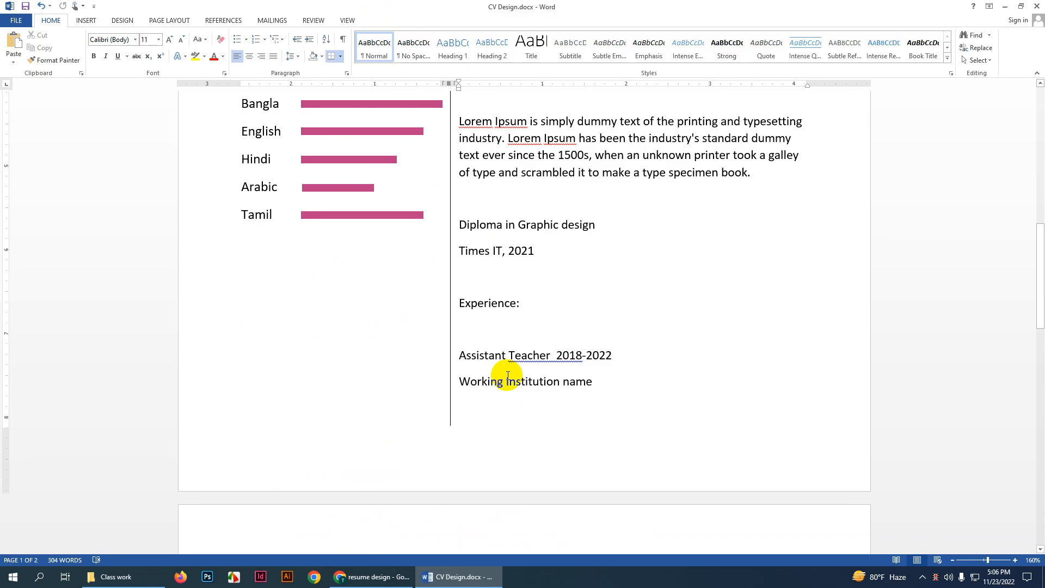
Step: Copy the English bar sideways so that the copy ends level with the Bangla bar
scroll(345, 172, "up", 2)
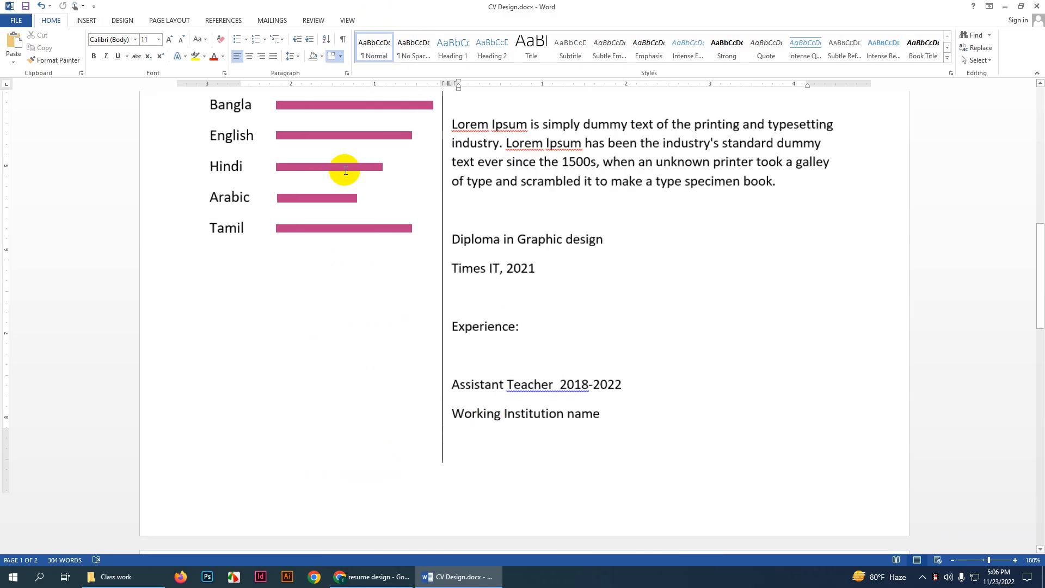
scroll(378, 163, "up", 6)
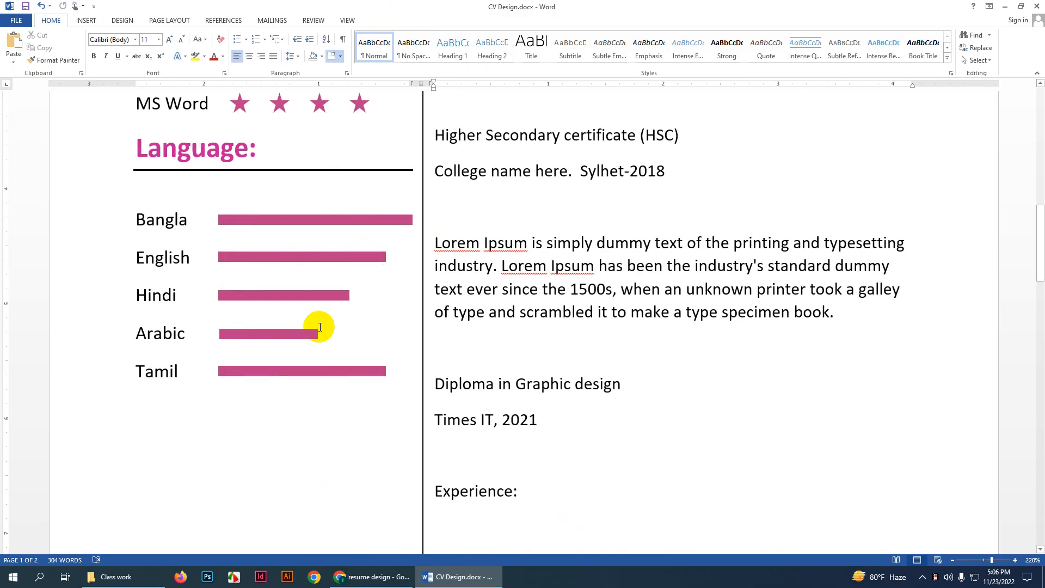
scroll(332, 250, "up", 1)
left_click(329, 279)
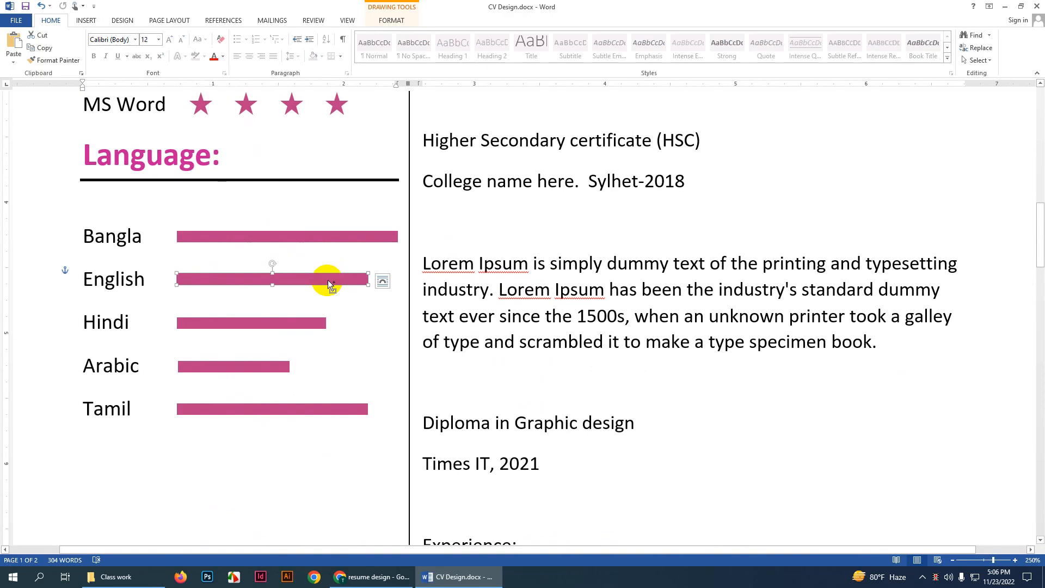
left_click_drag(327, 280, 360, 283)
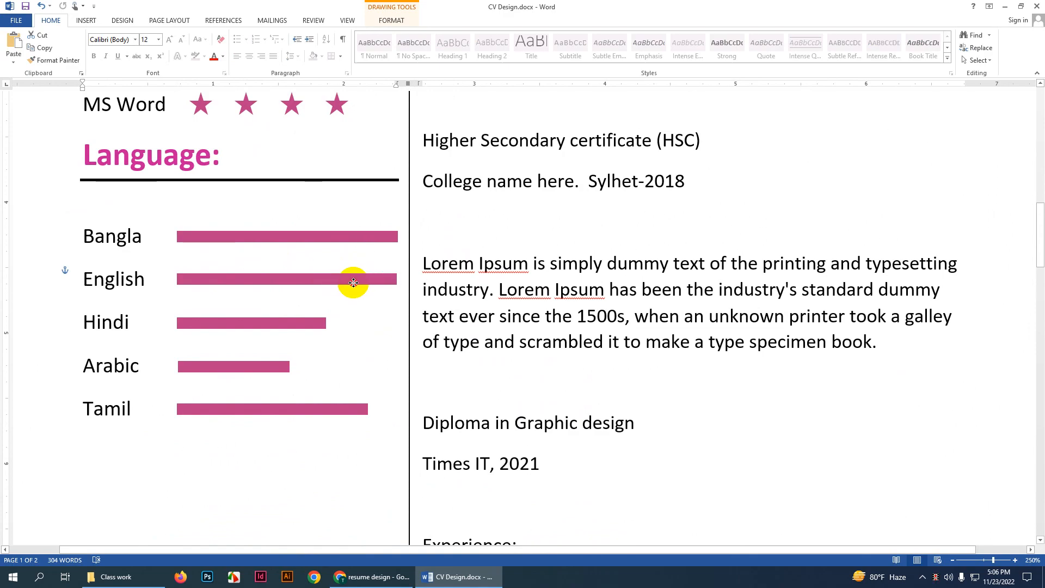
left_click_drag(354, 282, 351, 282)
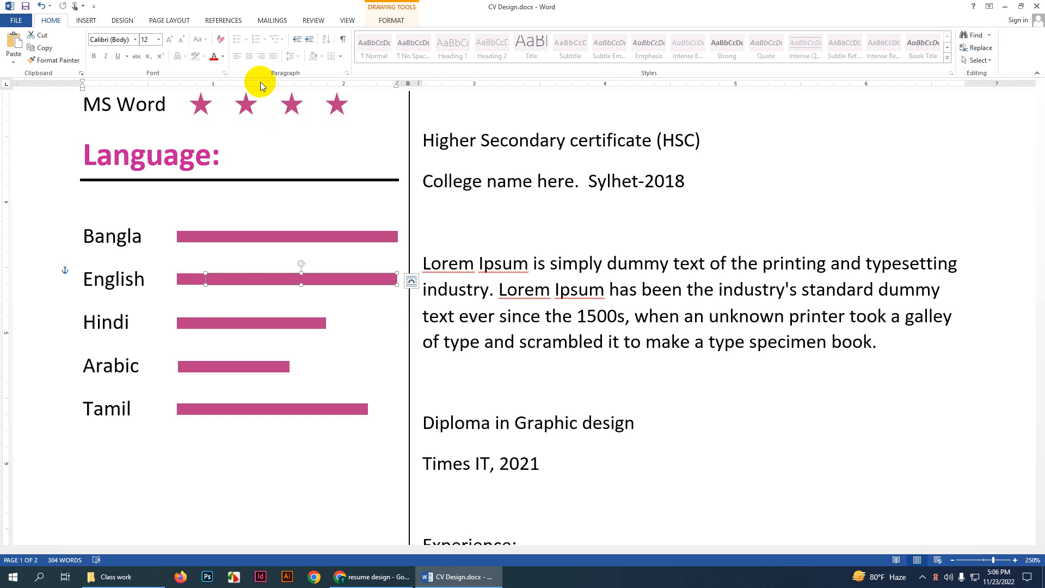
Step: Fill the copied English bar with light grey and send it behind the pink English bar
left_click(385, 22)
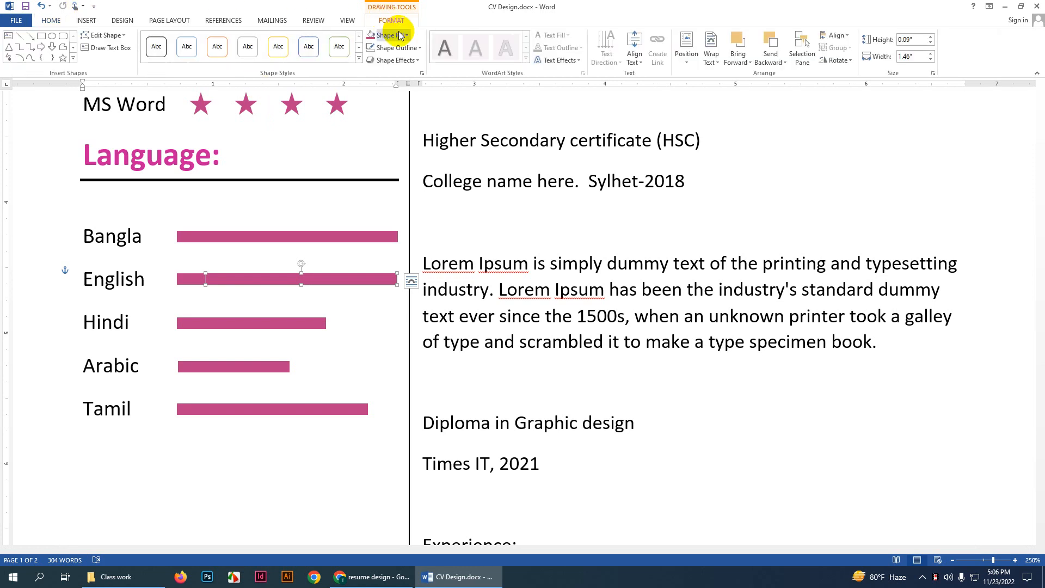
left_click(388, 35)
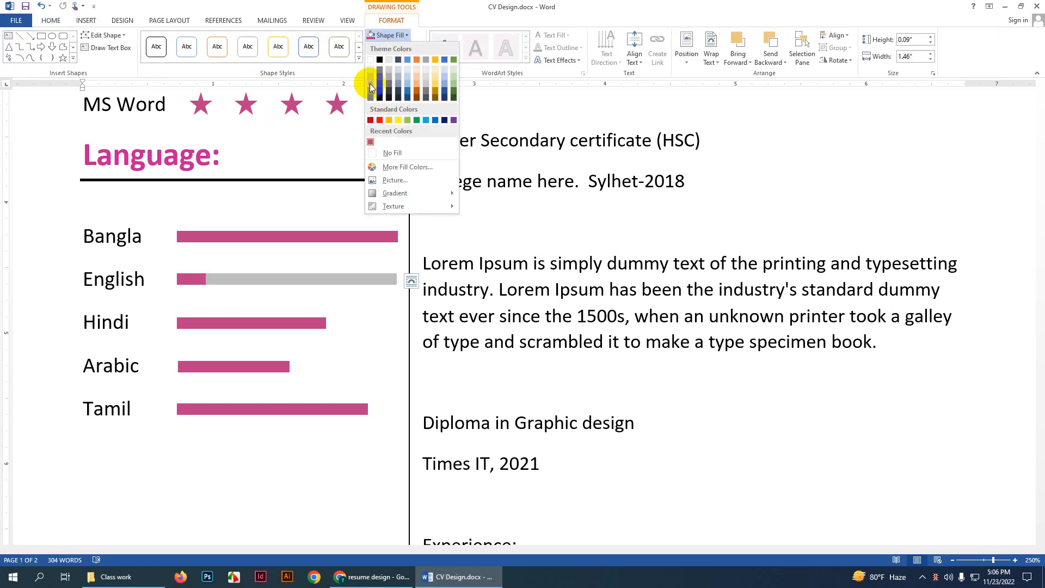
left_click(370, 76)
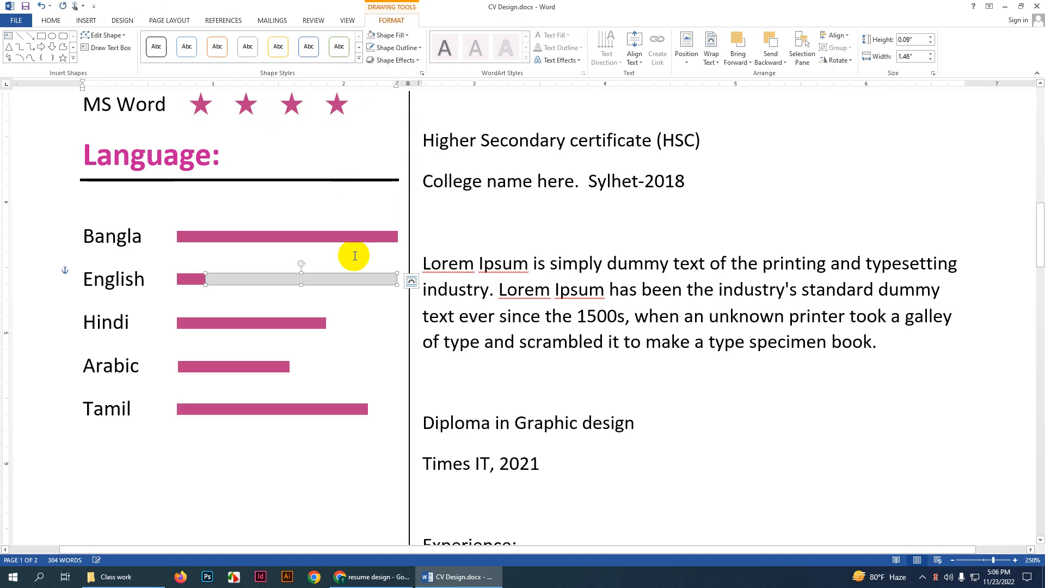
left_click(777, 44)
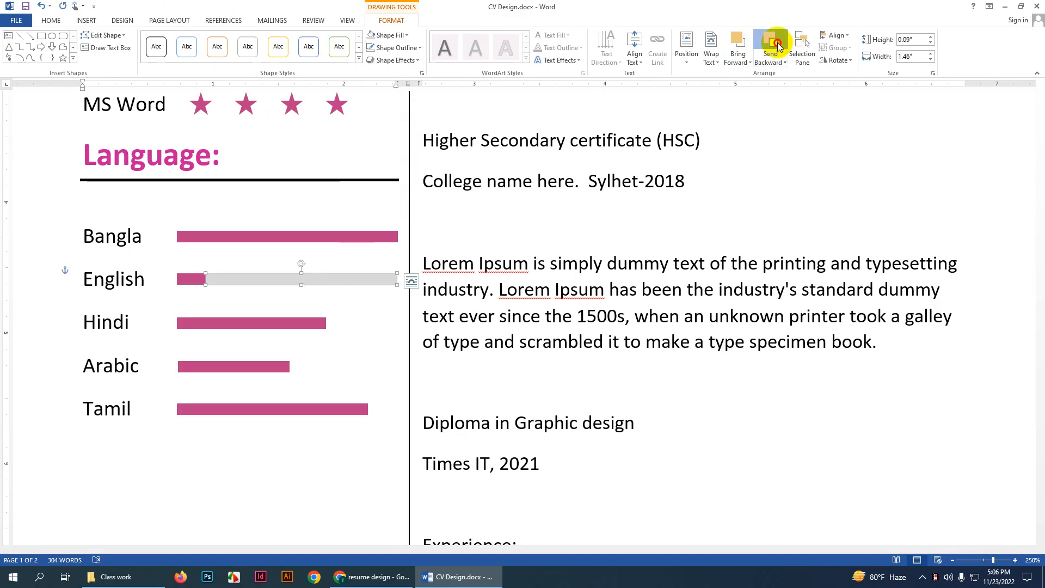
left_click(363, 318)
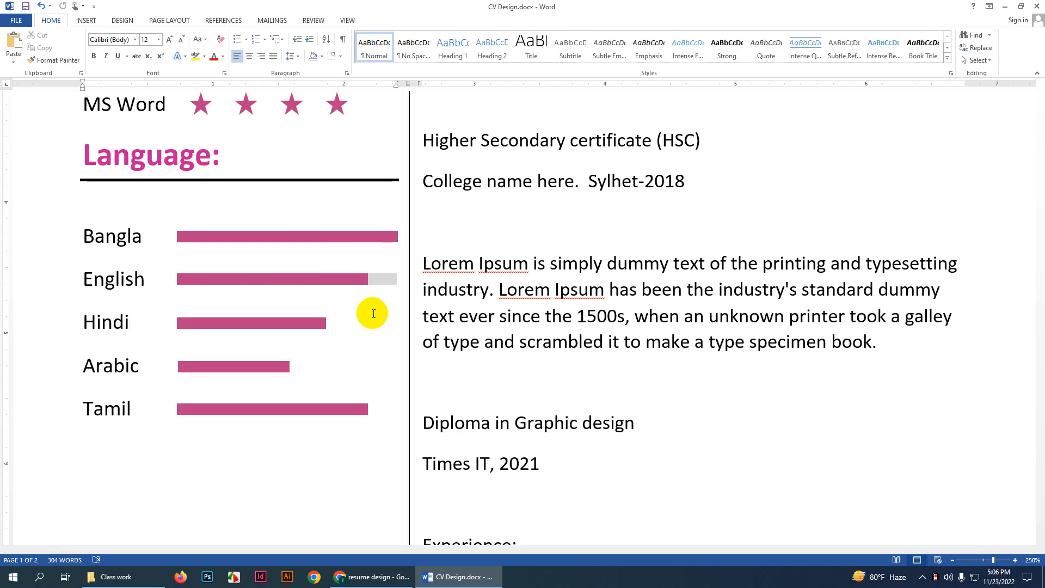
Step: Copy the grey English background bar straight down onto the Hindi line
left_click(331, 278)
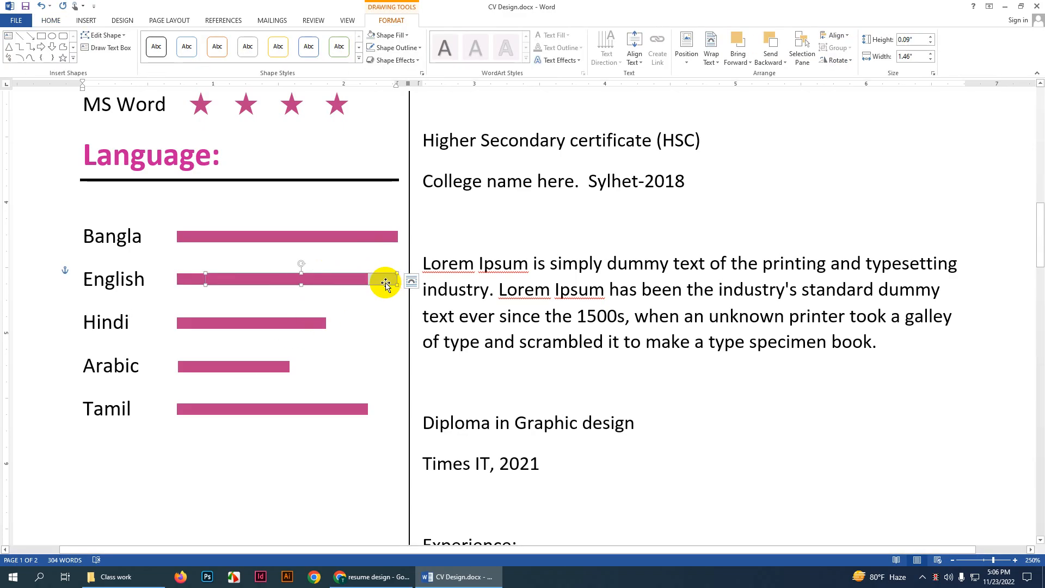
left_click(278, 370)
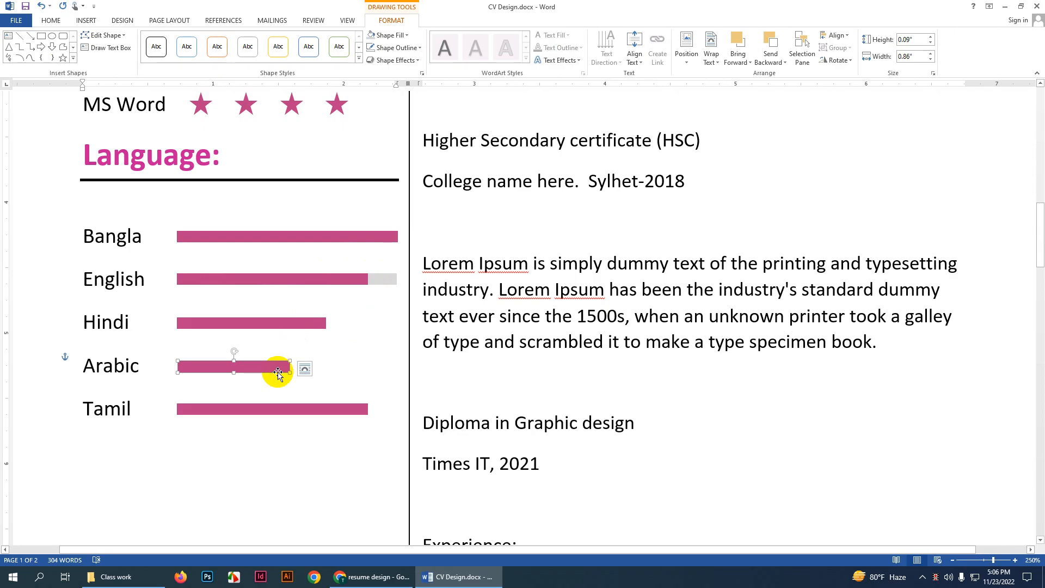
left_click(380, 276)
left_click_drag(380, 279, 374, 319)
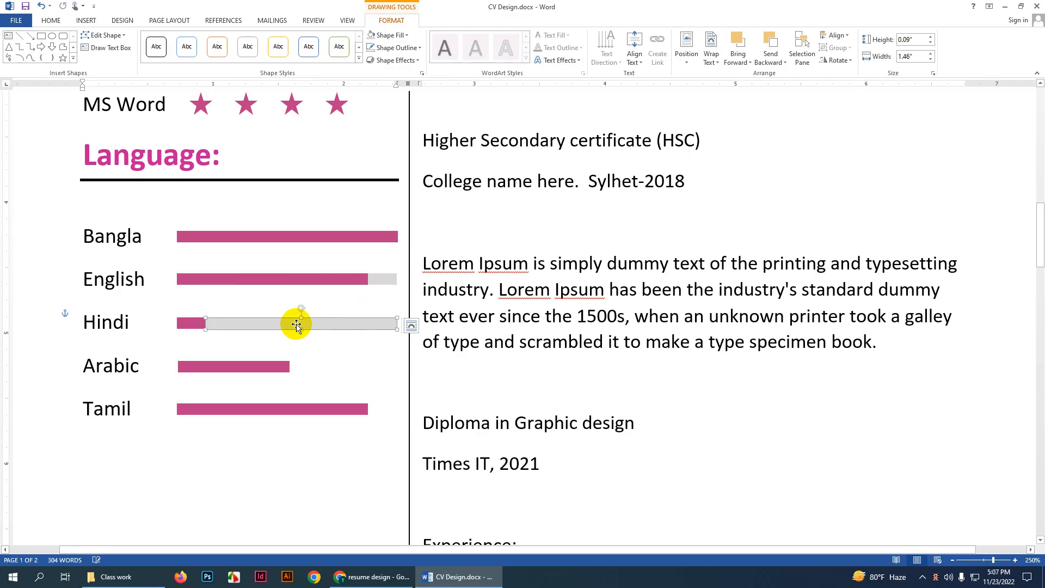
scroll(294, 322, "up", 14, "ctrl")
scroll(211, 322, "up", 11, "ctrl")
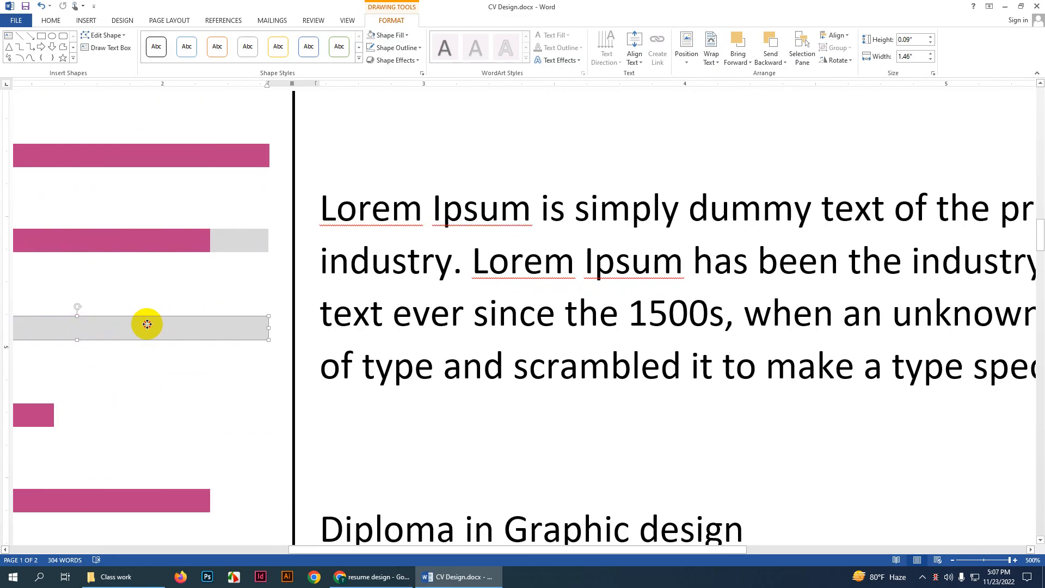
Step: Send the grey Hindi background bar behind the pink Hindi bar
scroll(479, 376, "down", 15, "ctrl")
scroll(477, 373, "down", 4, "ctrl")
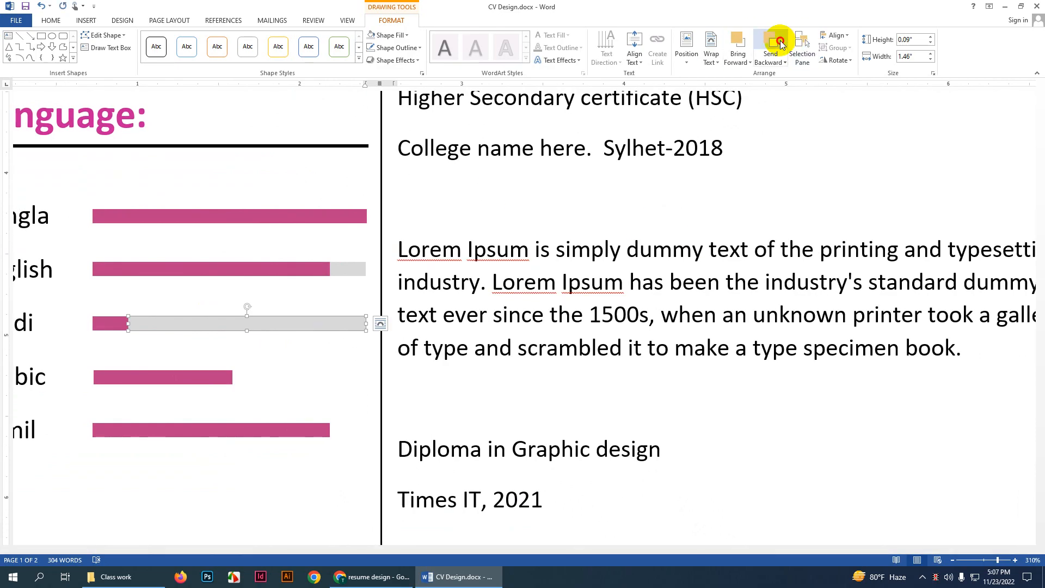
left_click(780, 43)
left_click(217, 378)
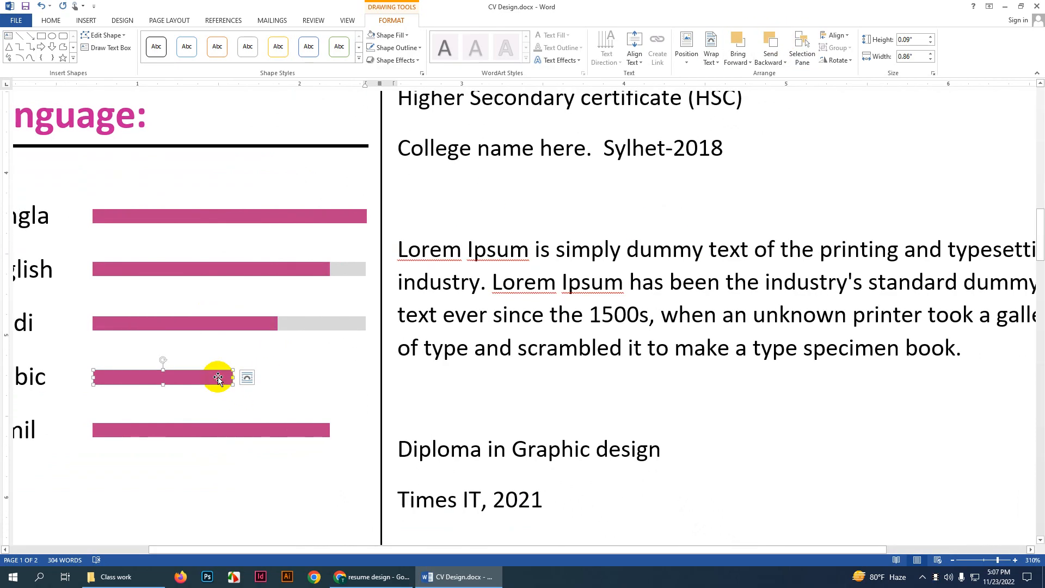
Step: Copy the formatting of the Contact heading onto the Education heading
scroll(326, 430, "down", 13)
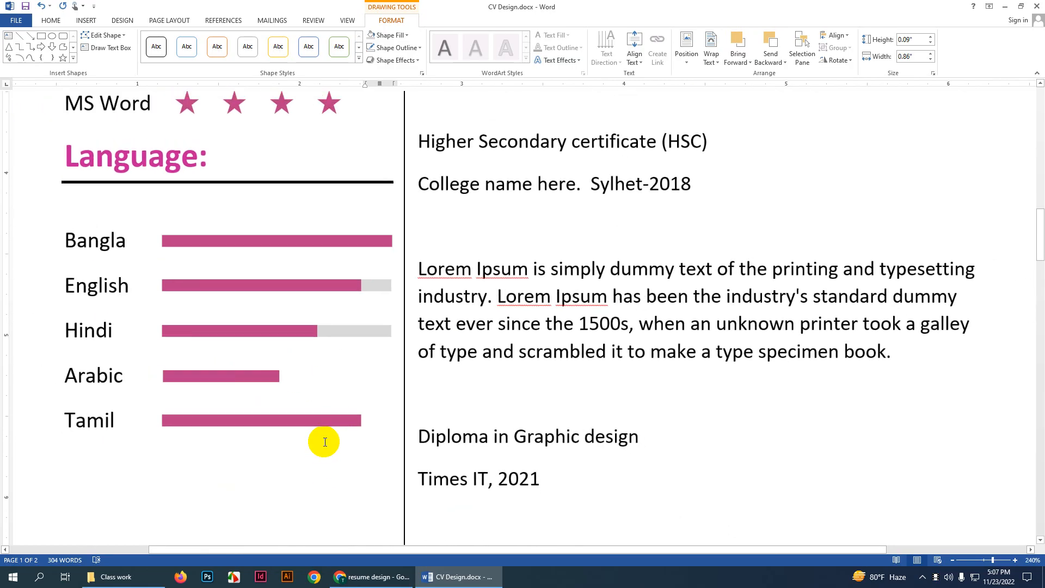
scroll(256, 227, "up", 2)
scroll(298, 377, "down", 4)
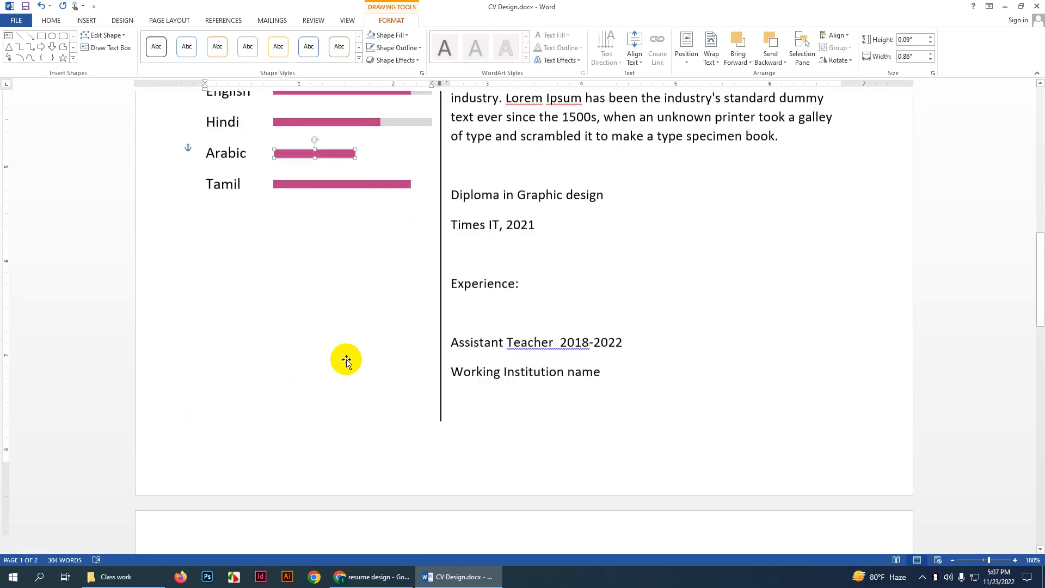
scroll(381, 348, "up", 8)
scroll(419, 334, "up", 5)
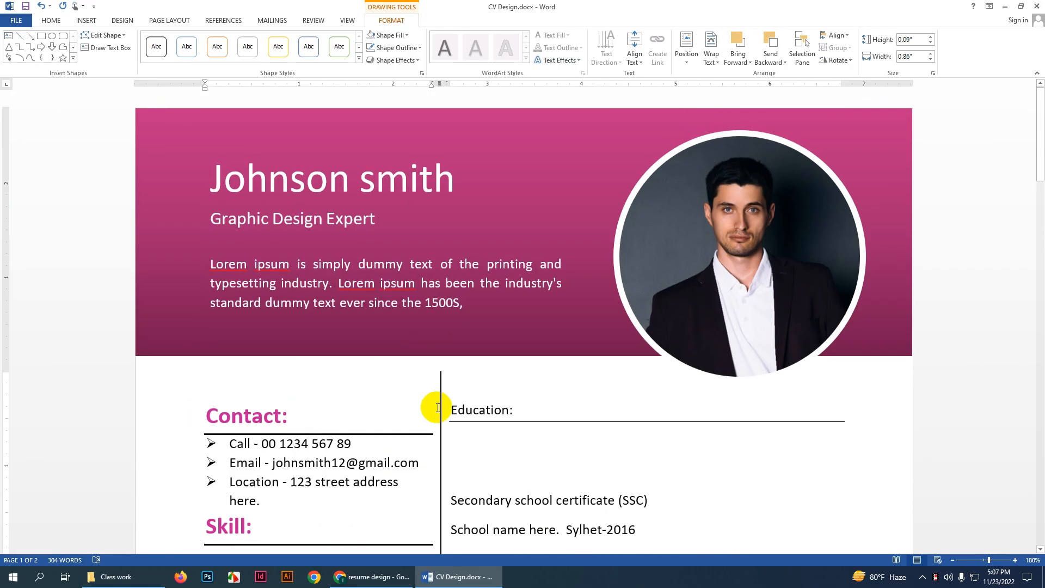
left_click(205, 415)
left_click(60, 63)
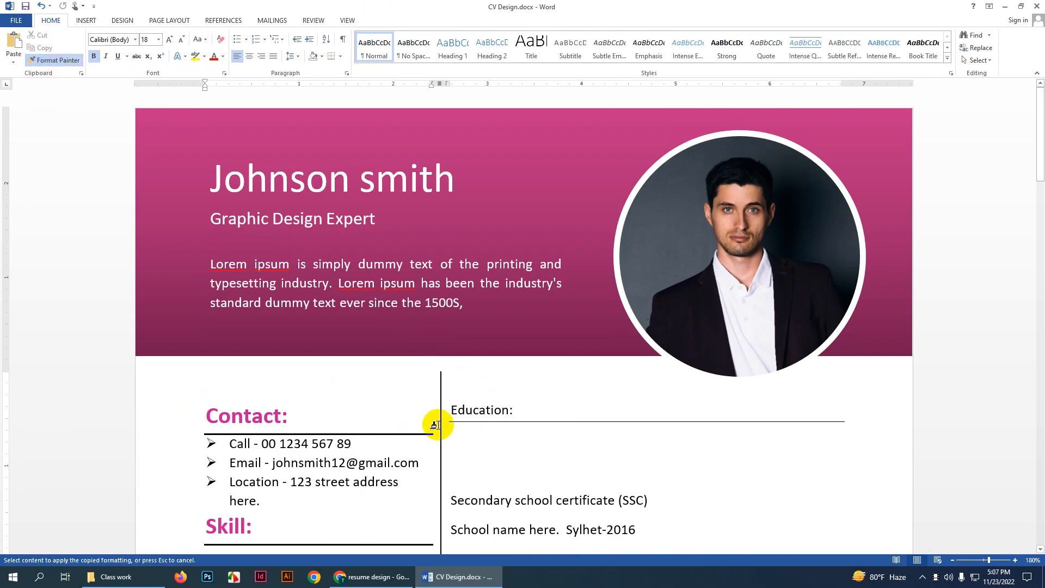
left_click_drag(449, 412, 512, 414)
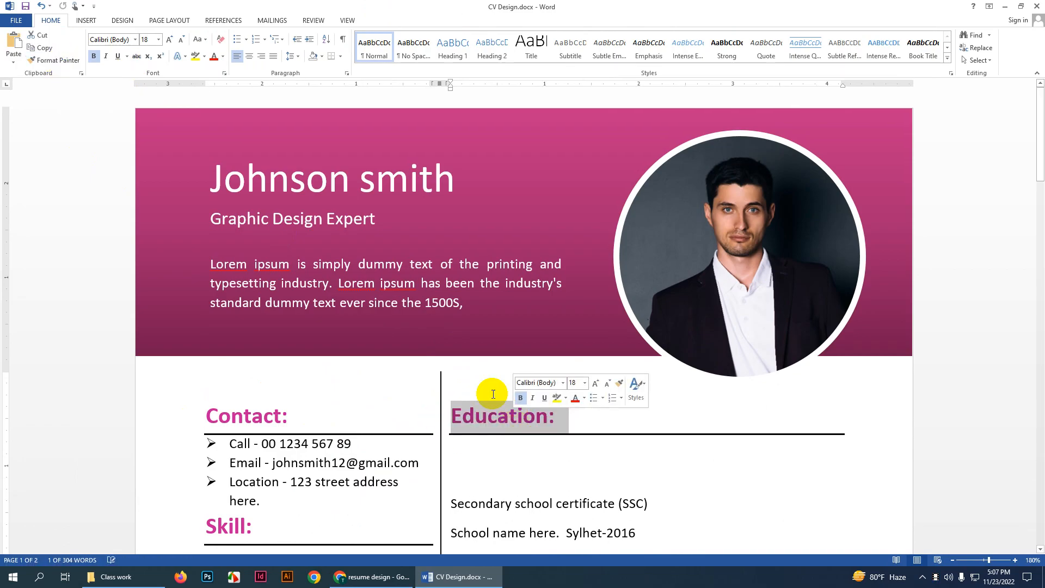
Step: Remove the extra empty lines under the Education heading, keeping a single blank line above the Secondary school certificate entry
scroll(460, 451, "down", 3)
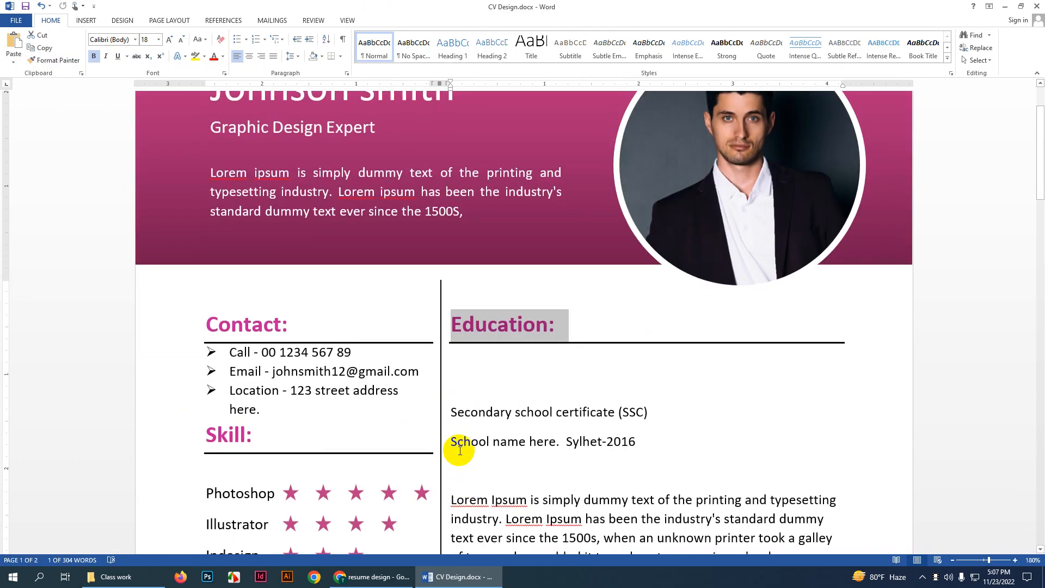
left_click(451, 415)
key("BackSpace")
key("BackSpace")
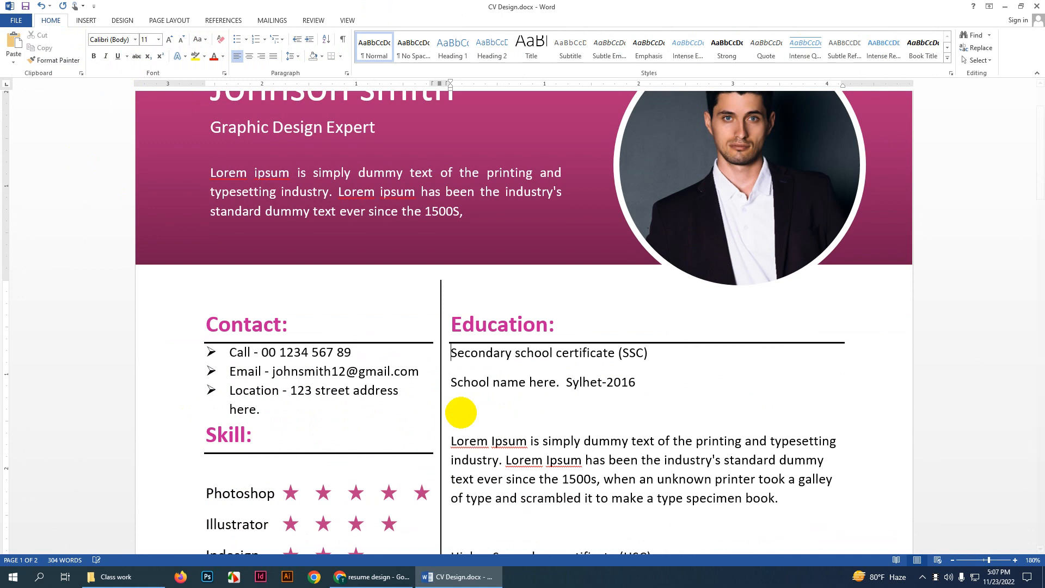
key("Return")
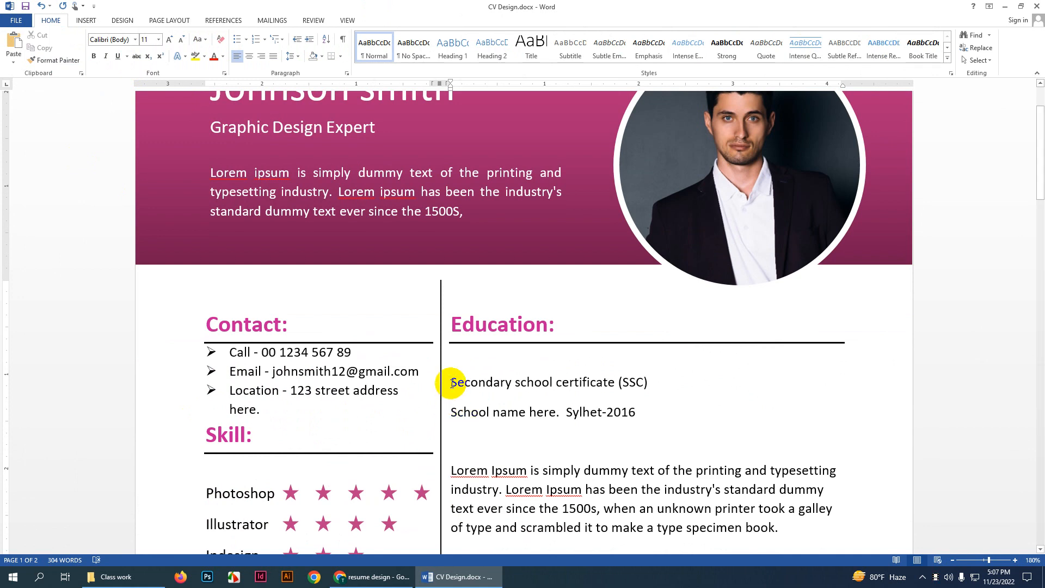
Step: Remove the space after paragraph for the Secondary school certificate (SSC) line and the school name line
left_click_drag(454, 381, 642, 417)
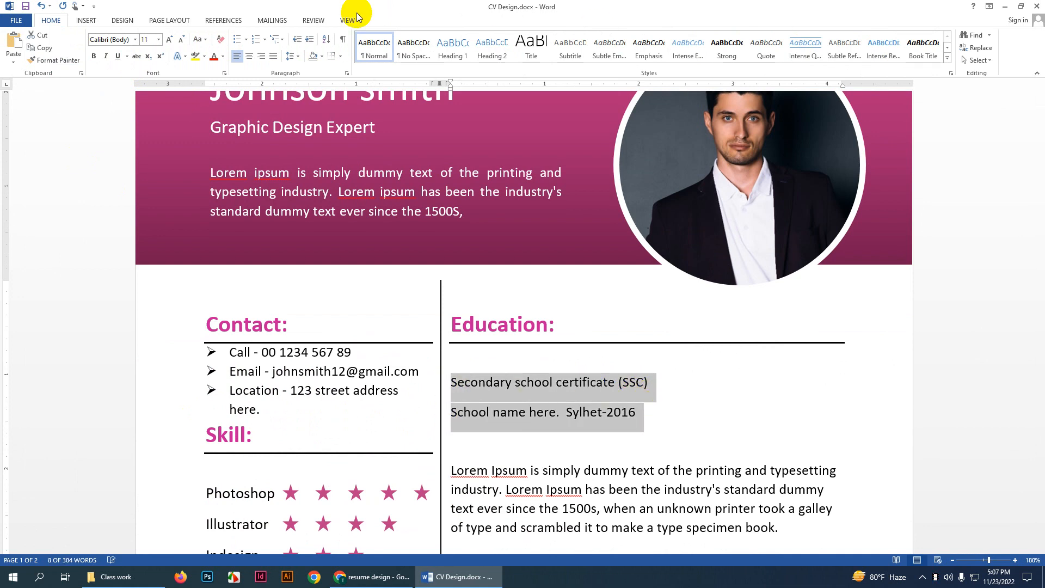
left_click(302, 58)
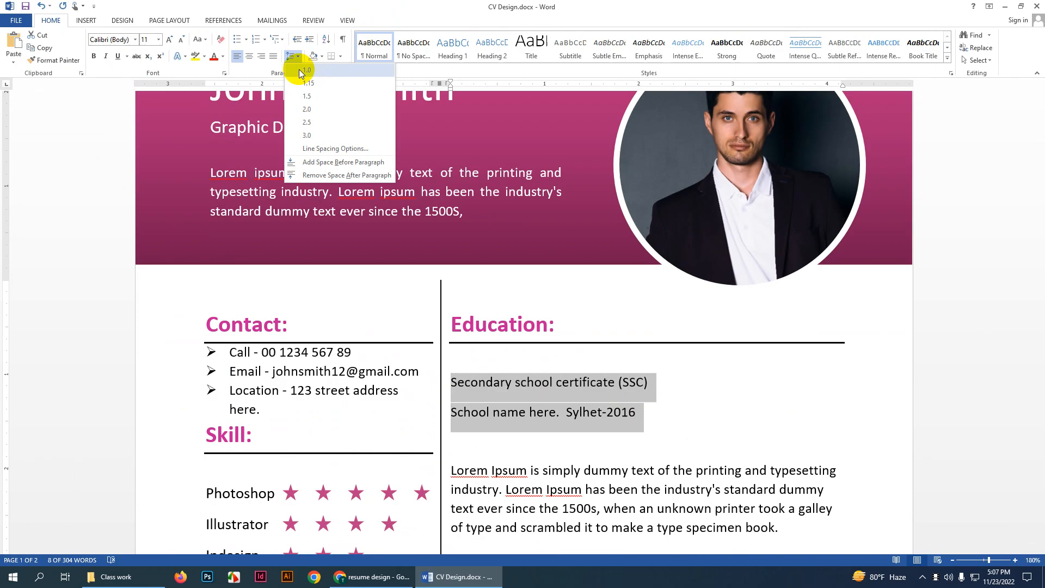
left_click(314, 164)
Step: Make the Secondary school certificate (SSC) title bold at 14 pt
left_click_drag(452, 381, 653, 382)
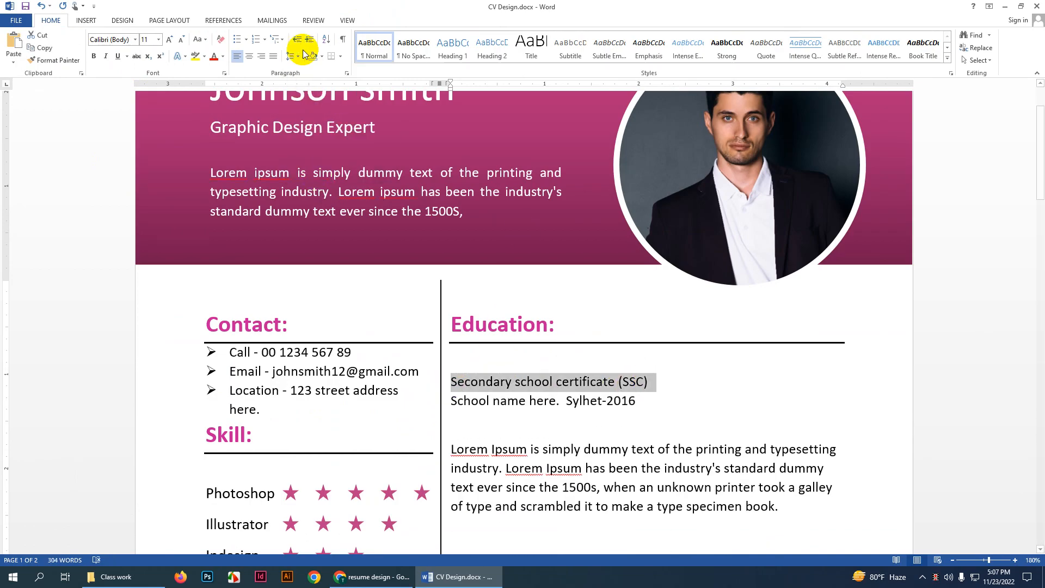
left_click(170, 40)
left_click(170, 40)
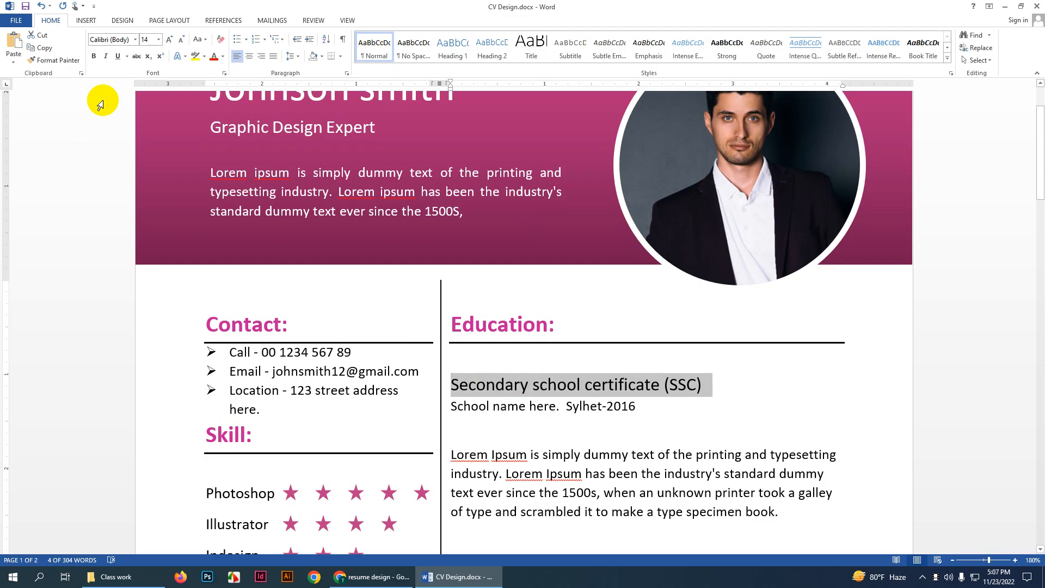
left_click(94, 57)
left_click(450, 383)
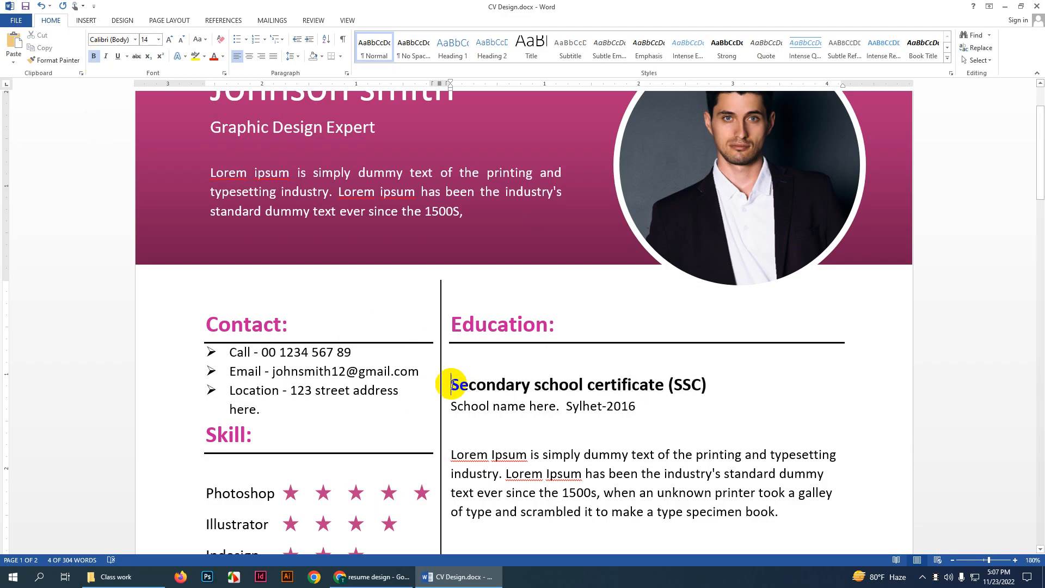
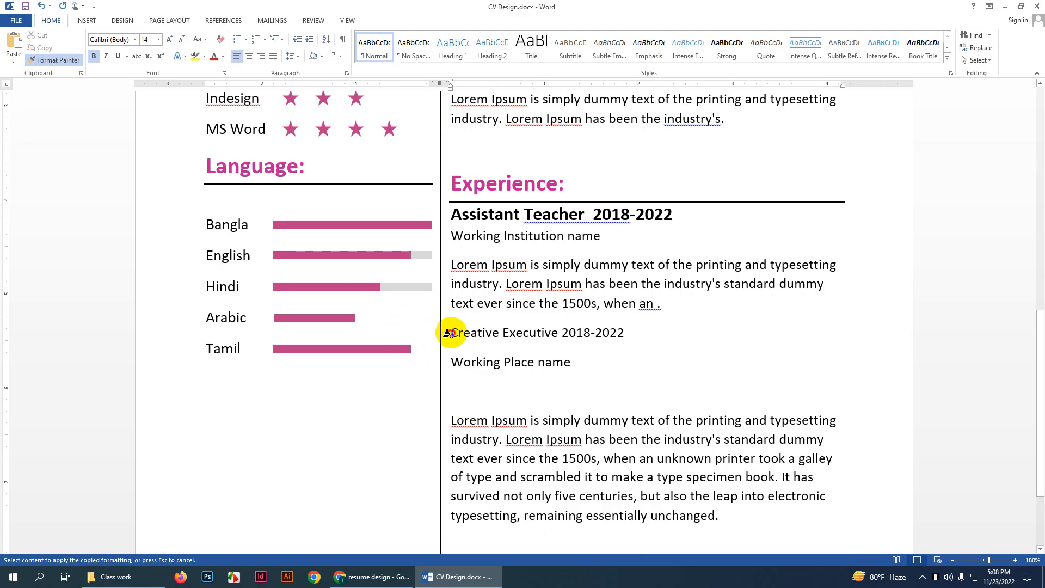
Step: Apply the copied bold 14 pt title formatting to the Creative Executive 2018-2022 line
left_click_drag(446, 332, 626, 333)
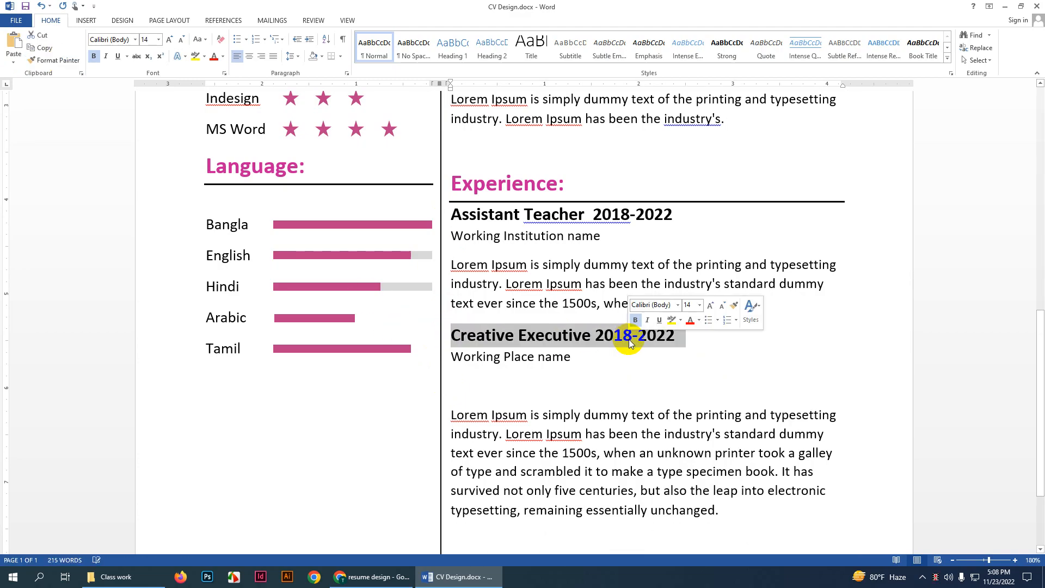
left_click(487, 363)
Step: Shorten the Creative Executive description to end at "when an." and delete the blank line above it
scroll(707, 413, "down", 3)
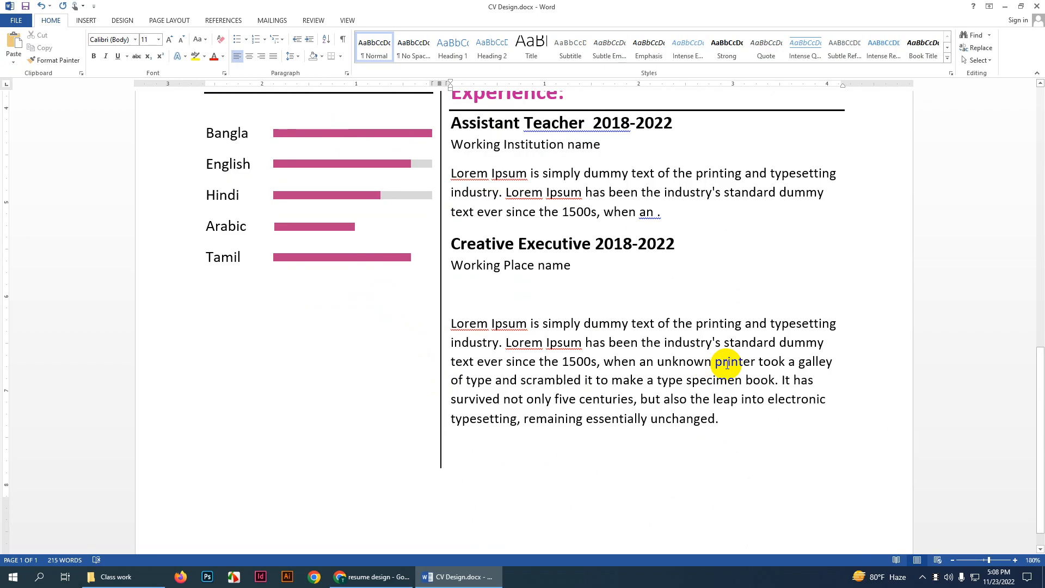
left_click_drag(657, 365, 726, 420)
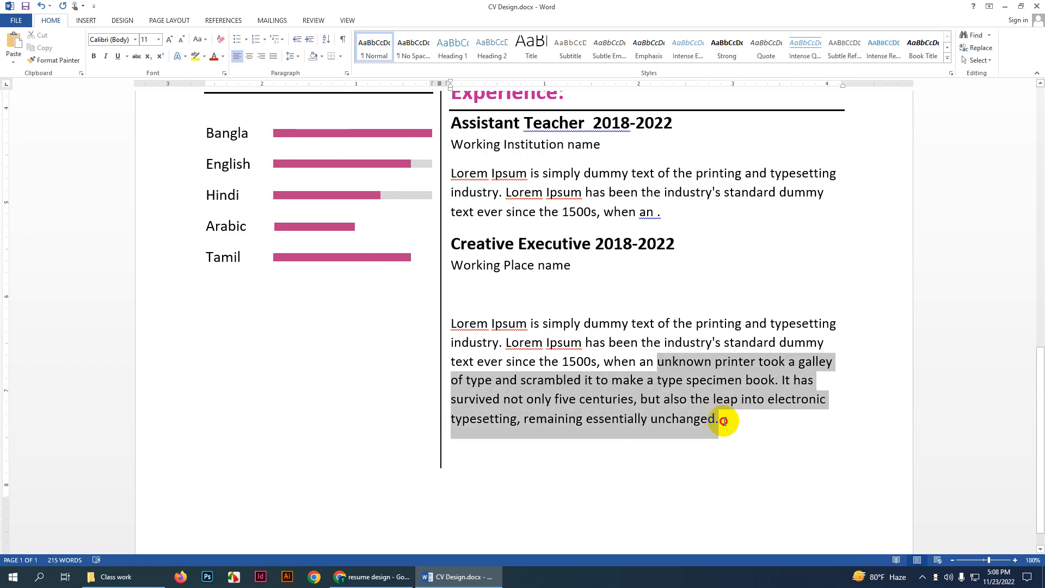
key("Delete")
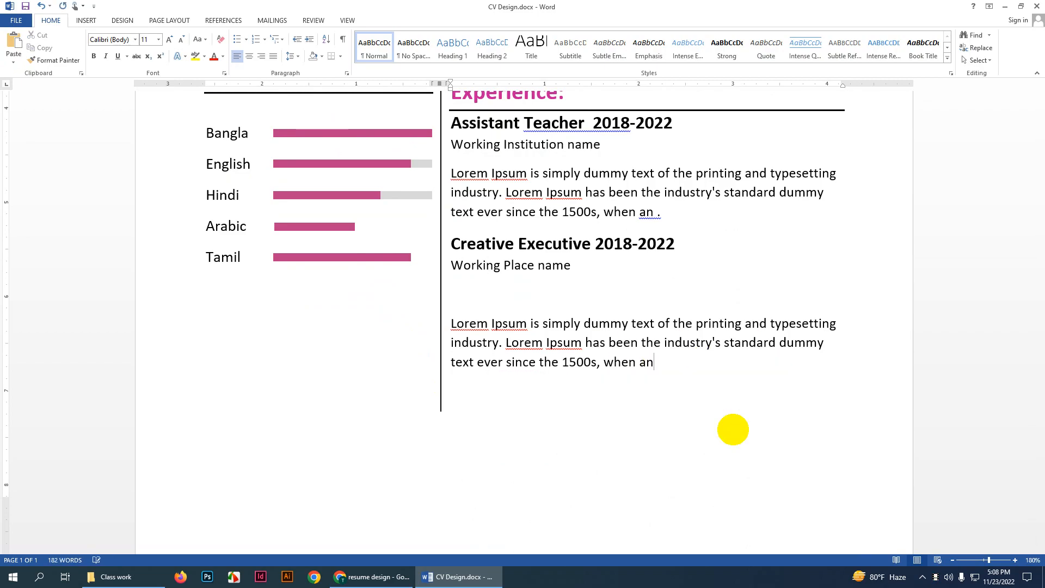
left_click(451, 327)
key("BackSpace")
Step: Check the layout of the whole CV page, including its print preview
scroll(602, 382, "down", 10)
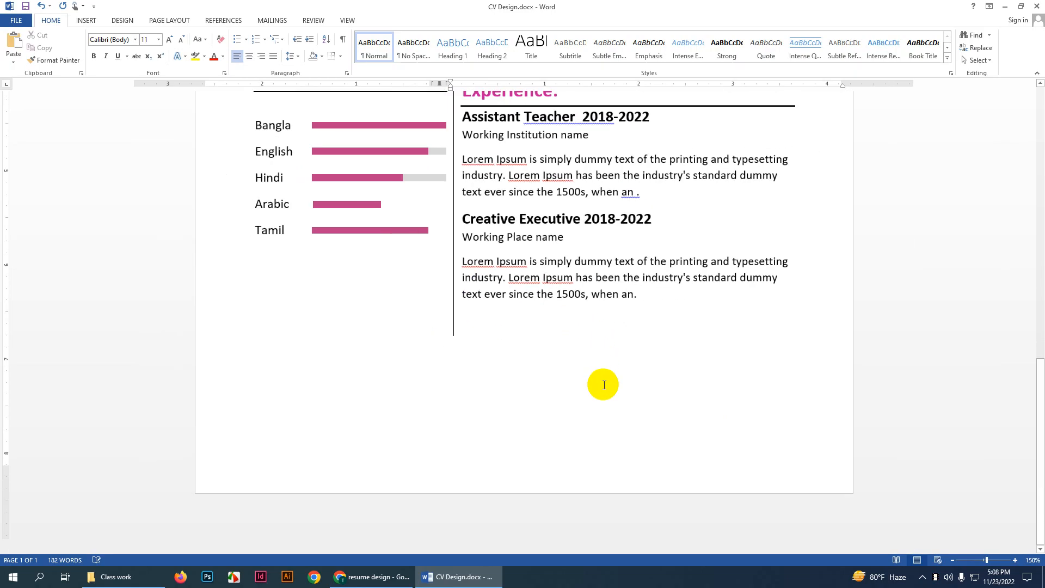
scroll(602, 383, "down", 4)
scroll(595, 357, "up", 3)
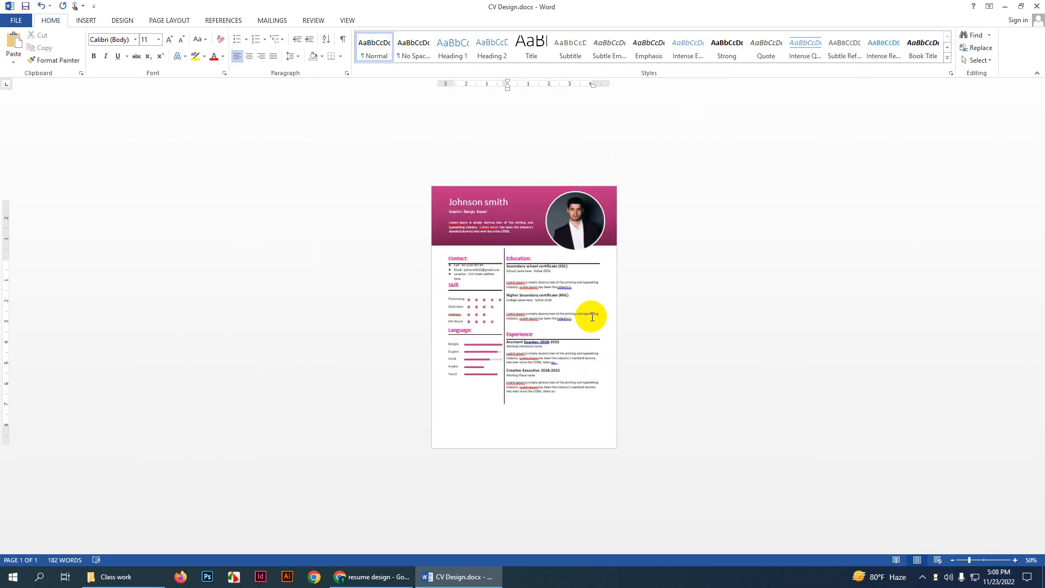
left_click(16, 20)
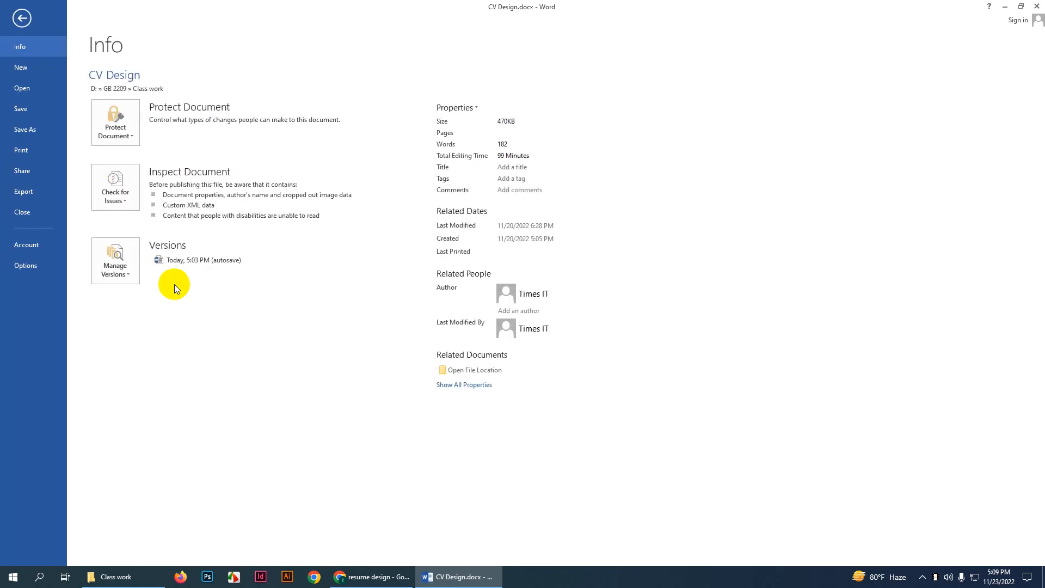
left_click(41, 148)
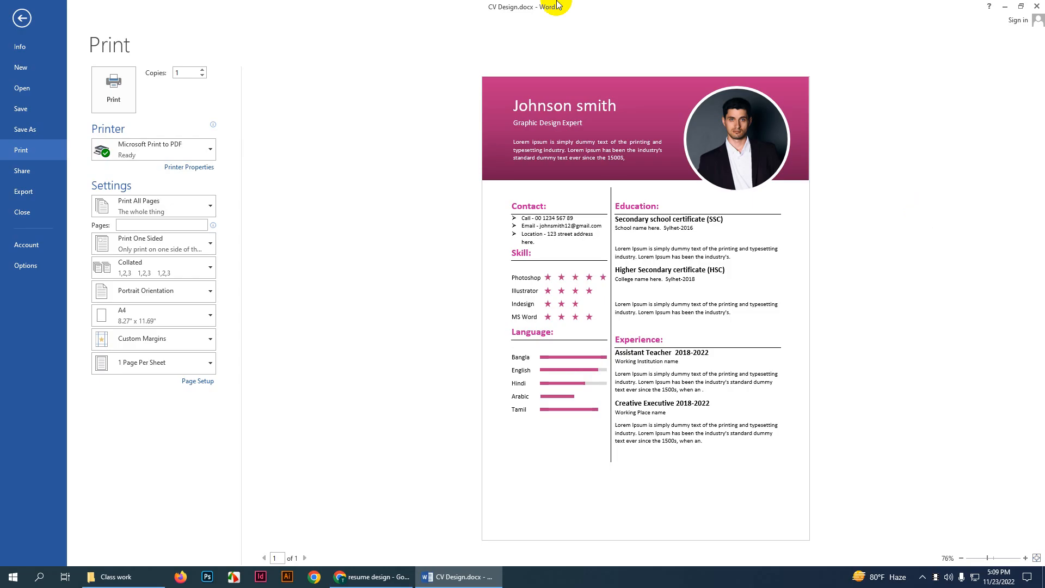
left_click(21, 19)
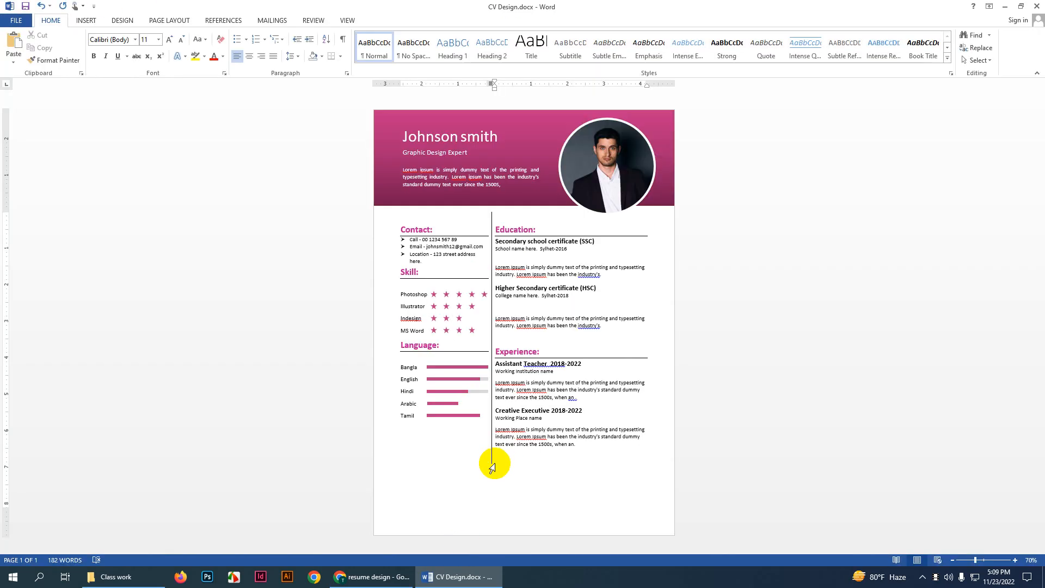
Step: Draw a rectangle across the full page width at the foot of the CV, about 8.29" wide and 0.78" high
left_click(86, 22)
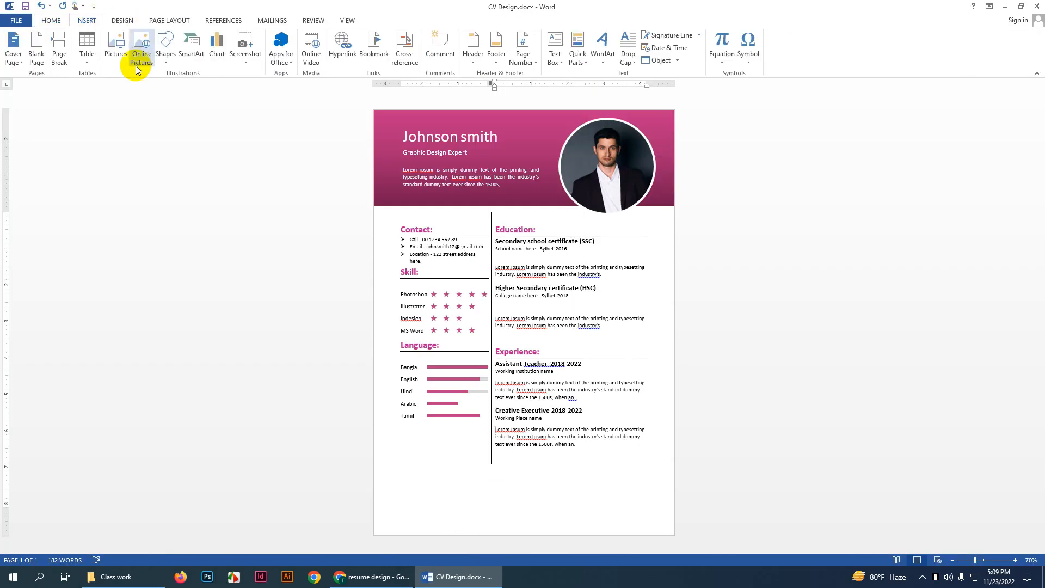
left_click(166, 43)
left_click(193, 86)
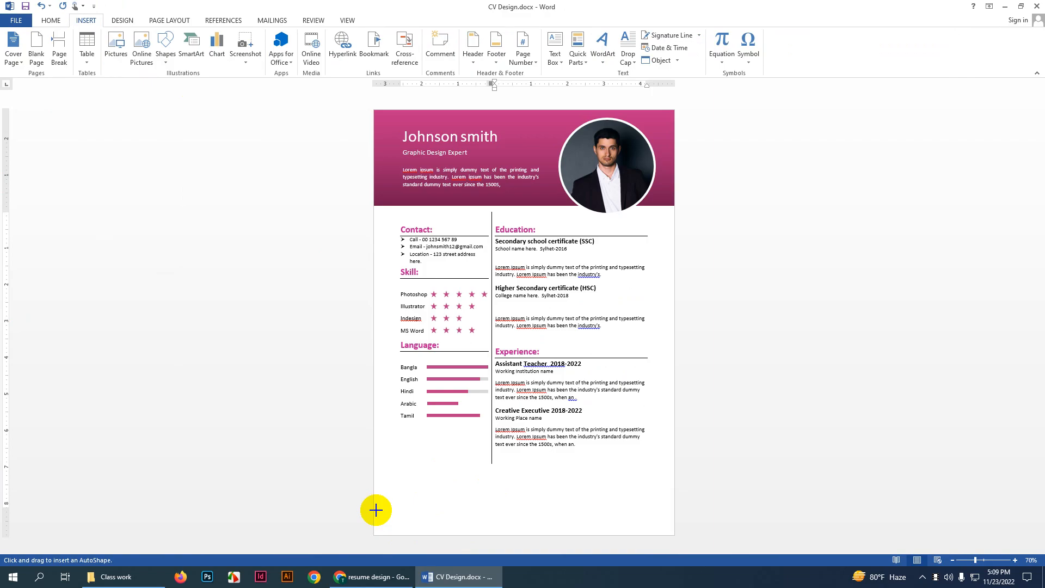
mouse_move(373, 507)
left_mouse_down()
mouse_move(516, 528)
mouse_move(681, 528)
mouse_move(674, 535)
left_mouse_up()
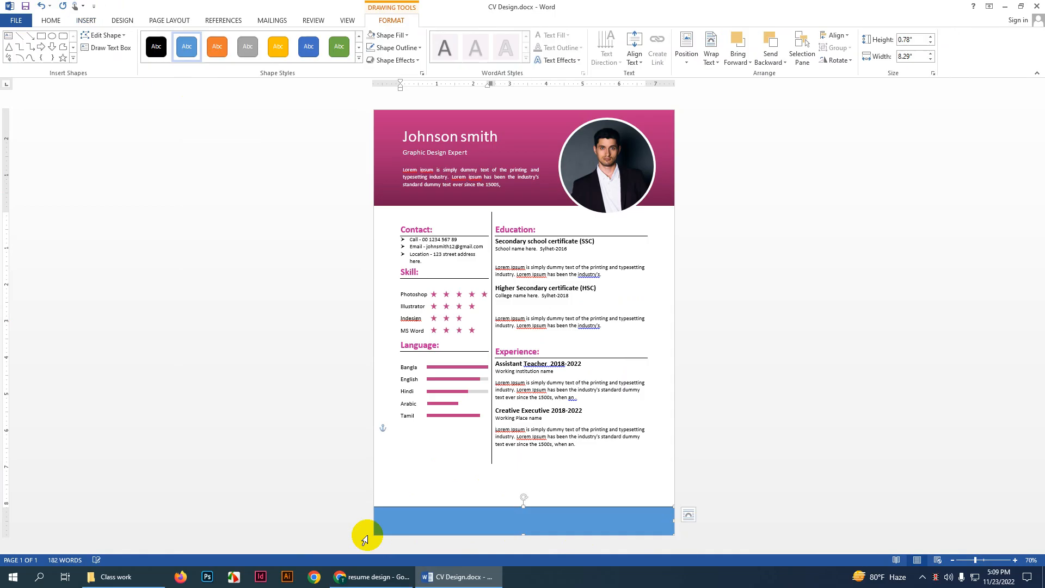
Step: Give the footer rectangle the recent pink fill without an outline, and reduce its height to about 0.48" from its upper edge
left_click(388, 35)
left_click(372, 136)
left_click(397, 47)
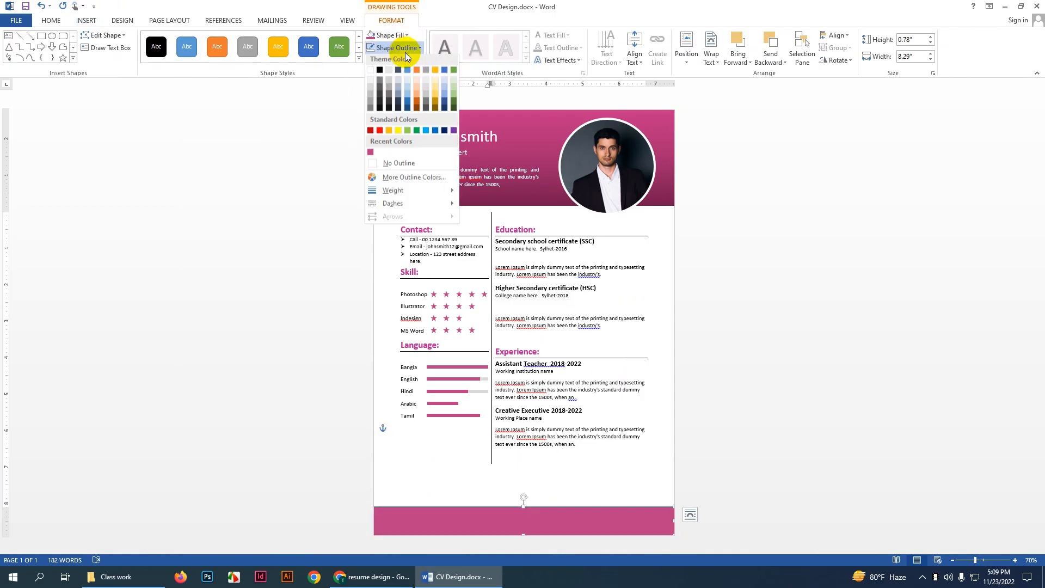
left_click(397, 165)
left_click(526, 516)
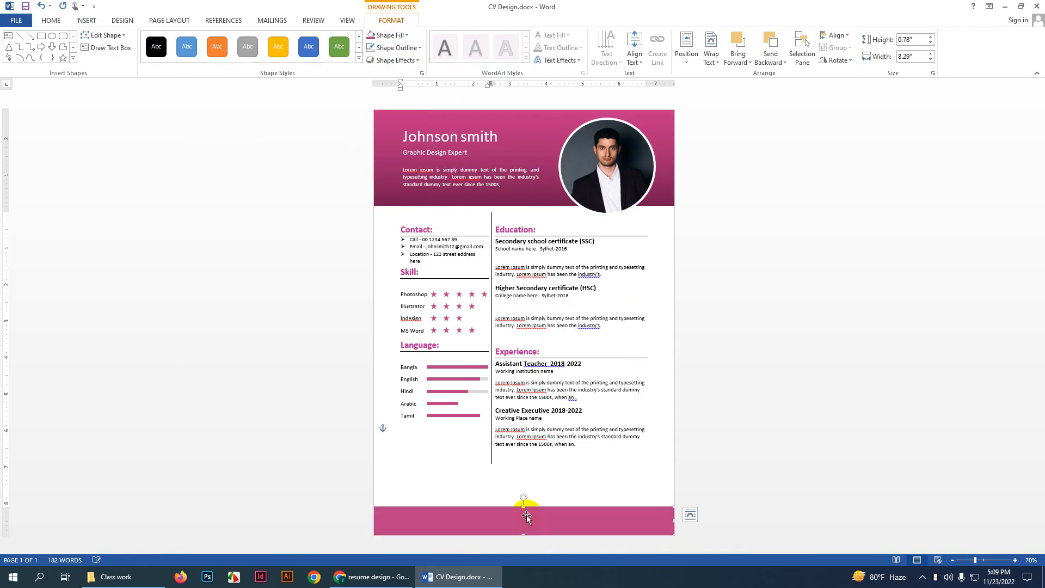
left_click_drag(524, 506, 544, 522)
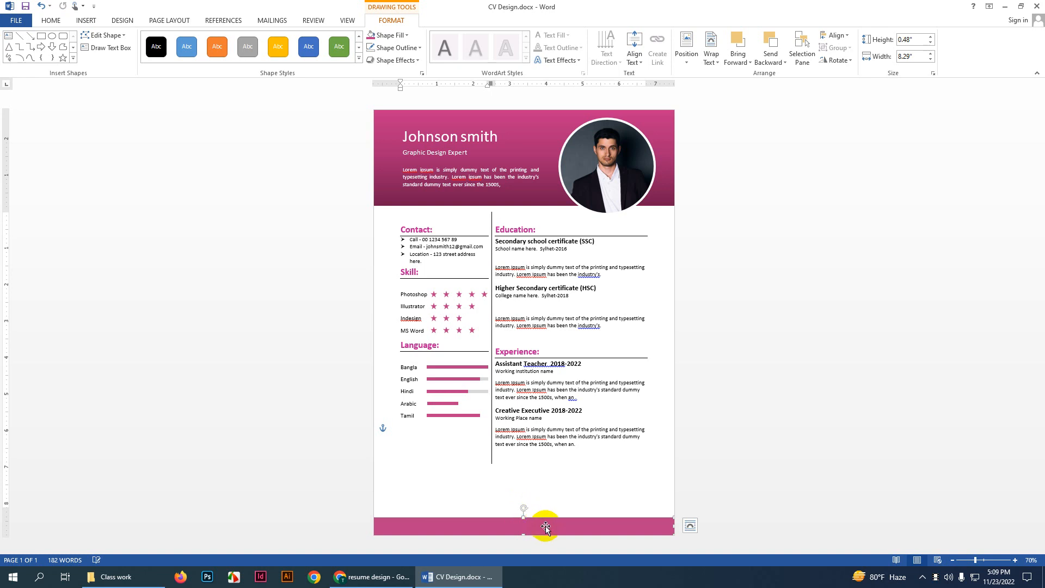
Step: Add a thin grey strip about 0.21" high along the pink footer bar's upper edge, made from a copy of that bar
left_click(540, 520)
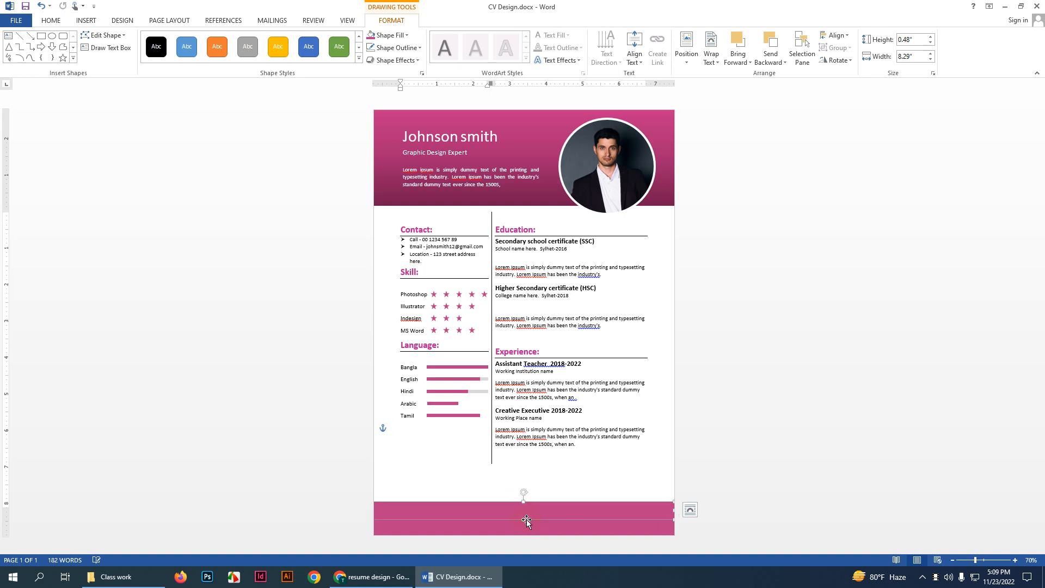
left_click_drag(523, 519, 522, 510)
left_click(392, 35)
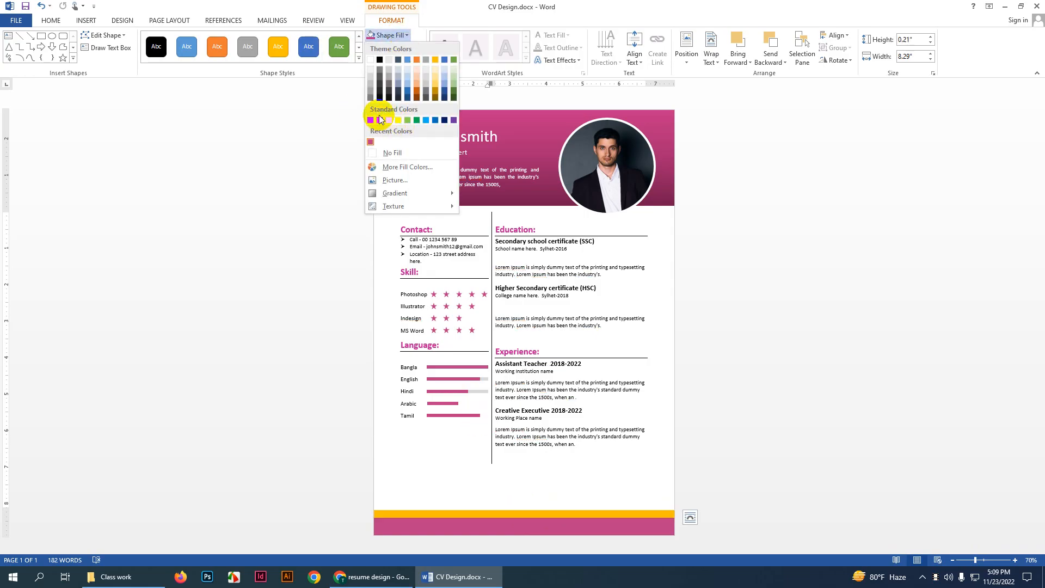
left_click(372, 84)
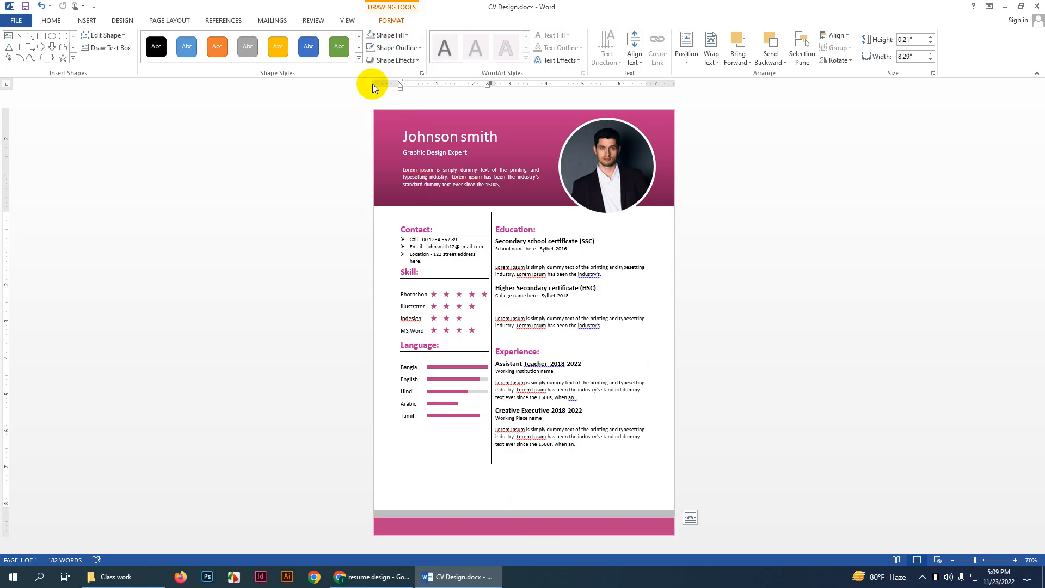
left_click(692, 350)
Step: Check the CV page with its pink and grey footer in the print preview, and return to the document
left_click(16, 20)
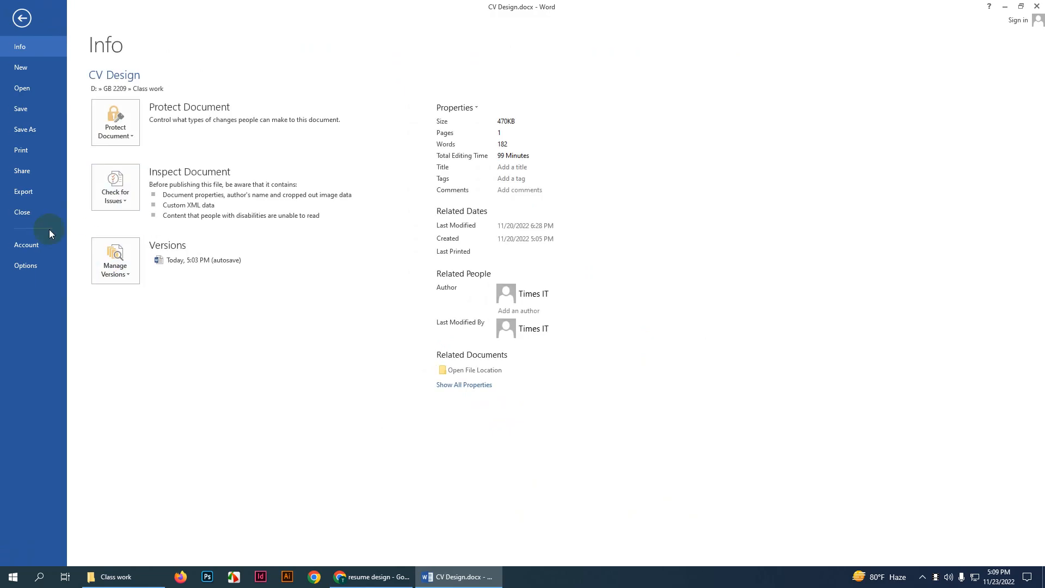
left_click(22, 149)
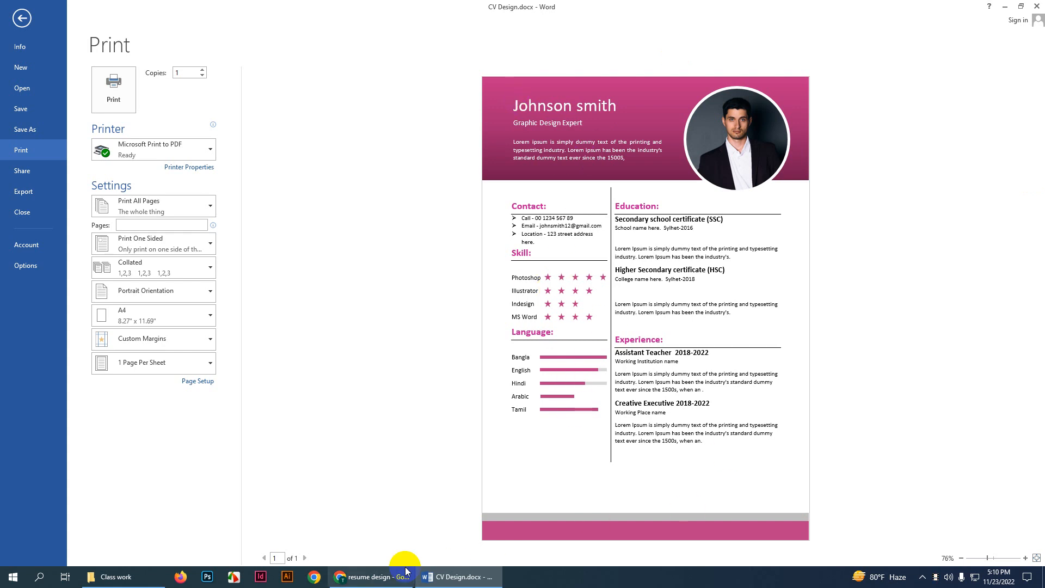
left_click(381, 577)
left_click(457, 576)
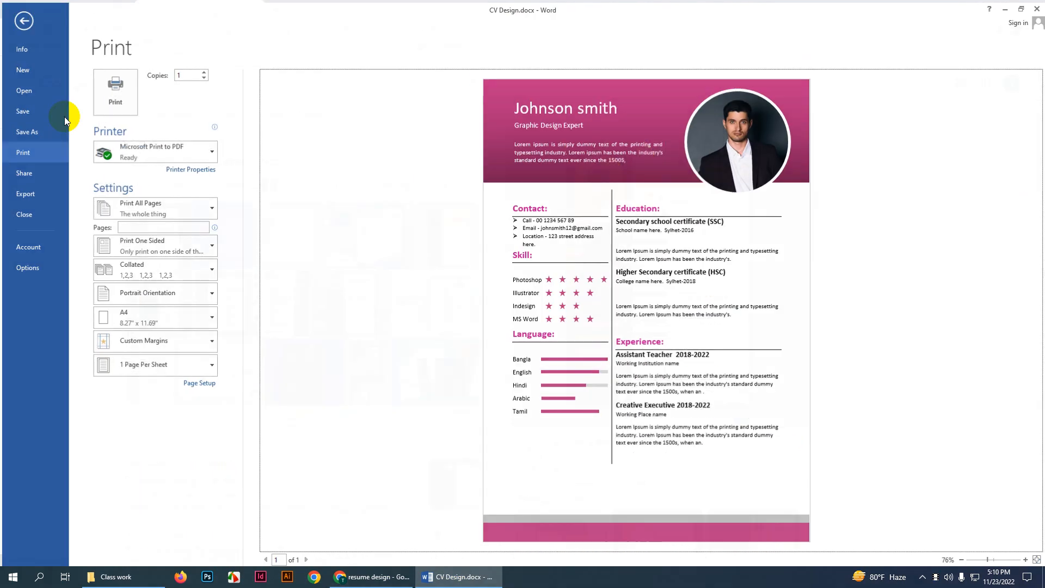
left_click(12, 25)
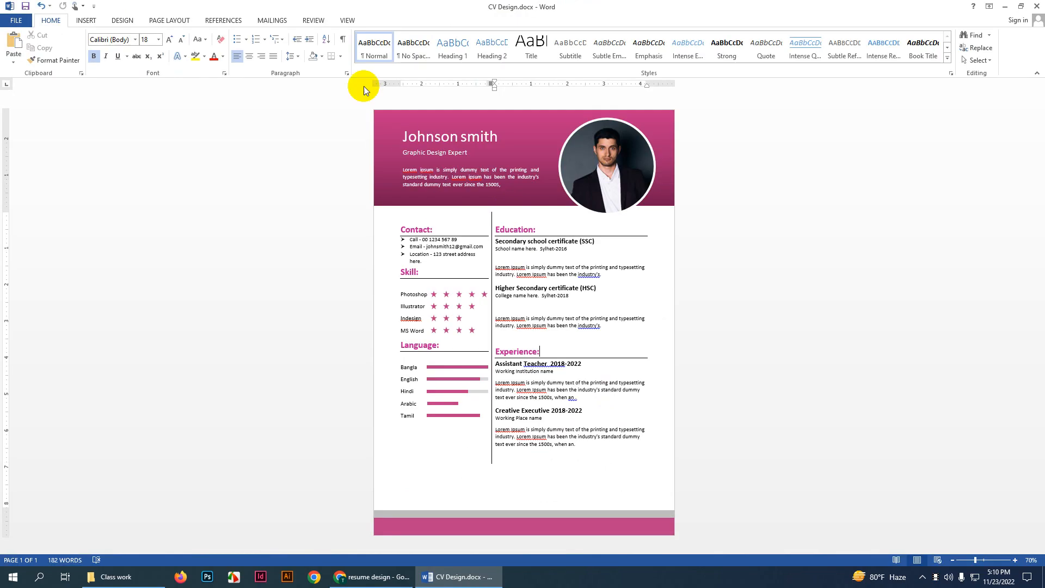
Step: Draw a rectangle over the Contact, Skill and Language column from header to page foot, flush with the page edge, about 3.4" wide and 9.03" high
left_click(86, 21)
left_click(165, 44)
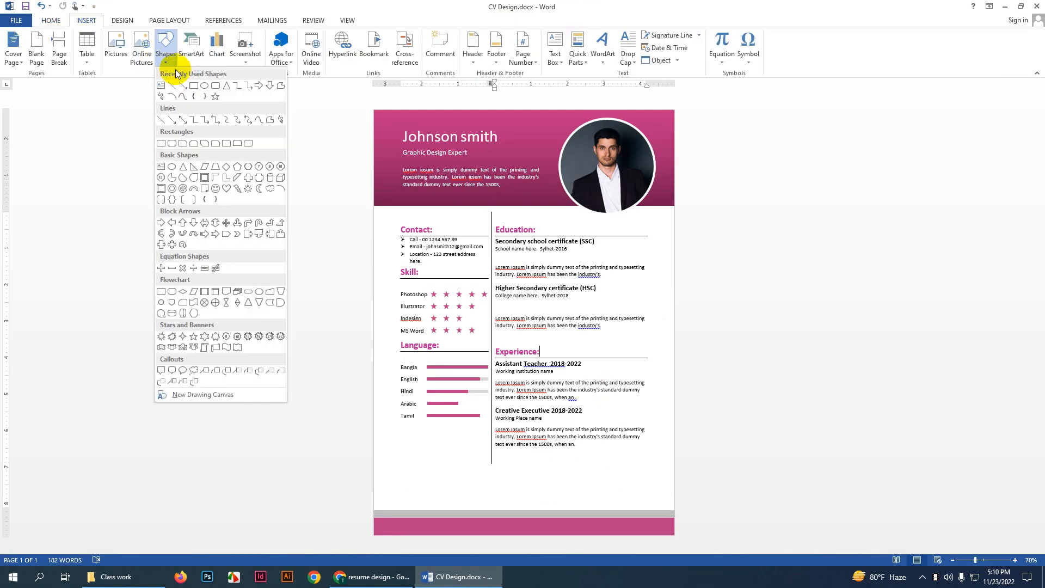
left_click(188, 83)
mouse_move(393, 205)
left_mouse_down()
mouse_move(420, 256)
mouse_move(469, 457)
mouse_move(494, 494)
mouse_move(485, 526)
mouse_move(496, 534)
left_mouse_up()
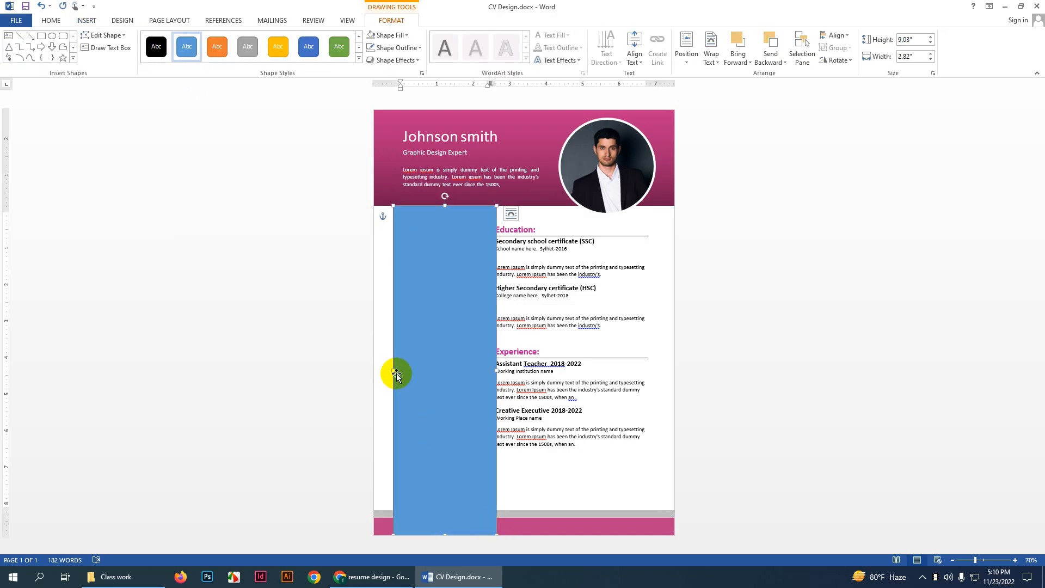
left_click_drag(393, 371, 373, 367)
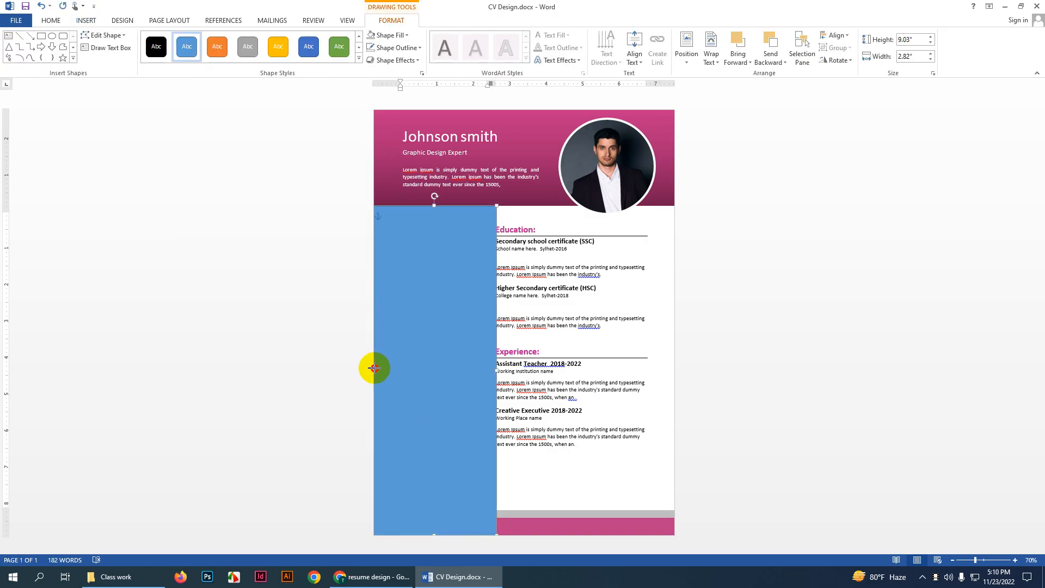
Step: Send the column rectangle behind the text and narrow it to about 3.3" at the vertical divider line
left_click(770, 42)
left_click(778, 63)
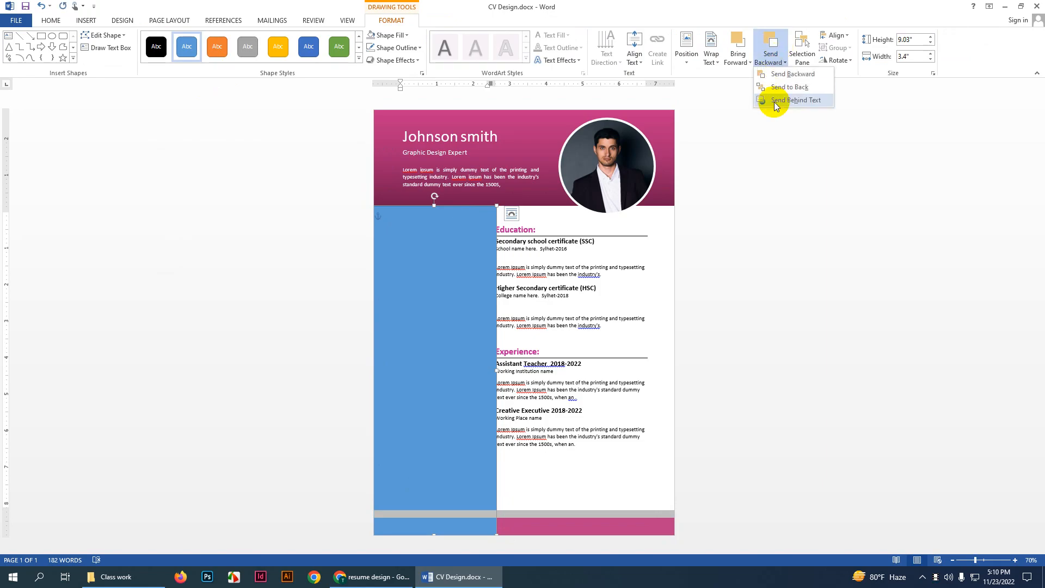
left_click(775, 100)
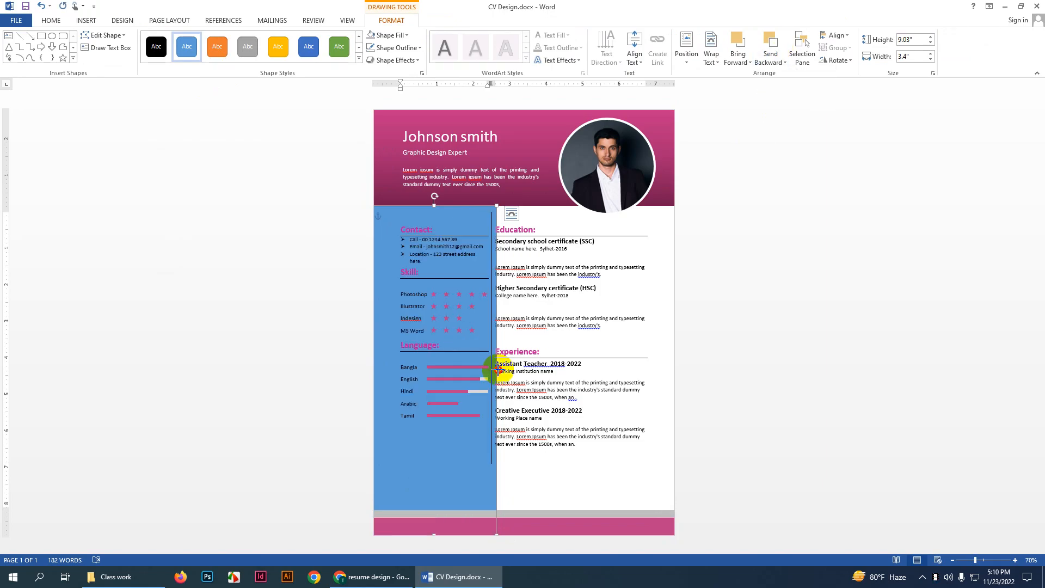
left_click_drag(499, 369, 493, 369)
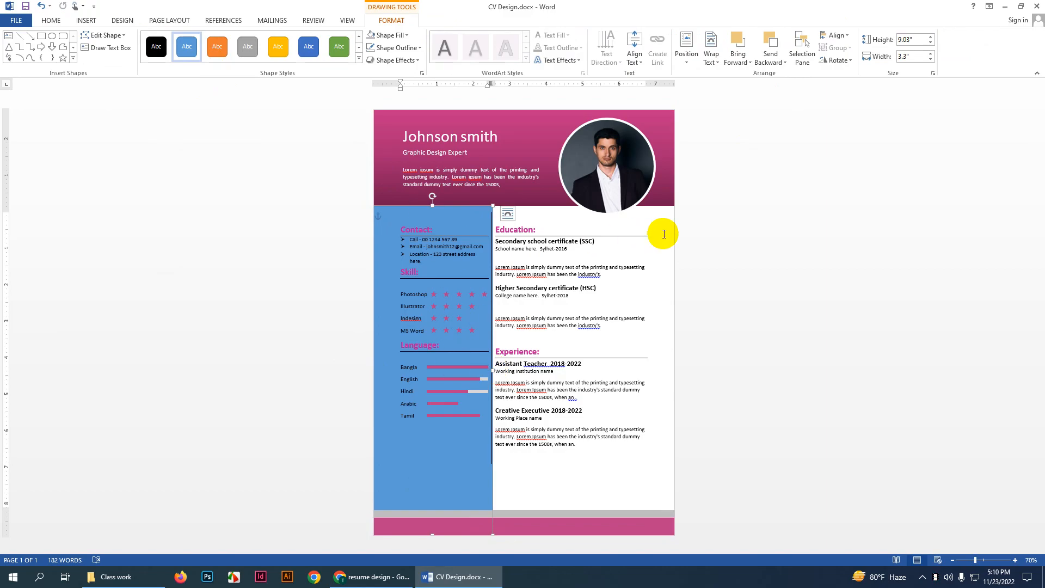
Step: Look at a dark-sidebar resume sample in the Chrome image results, and delete the blue column rectangle from the CV in Word
left_click(370, 576)
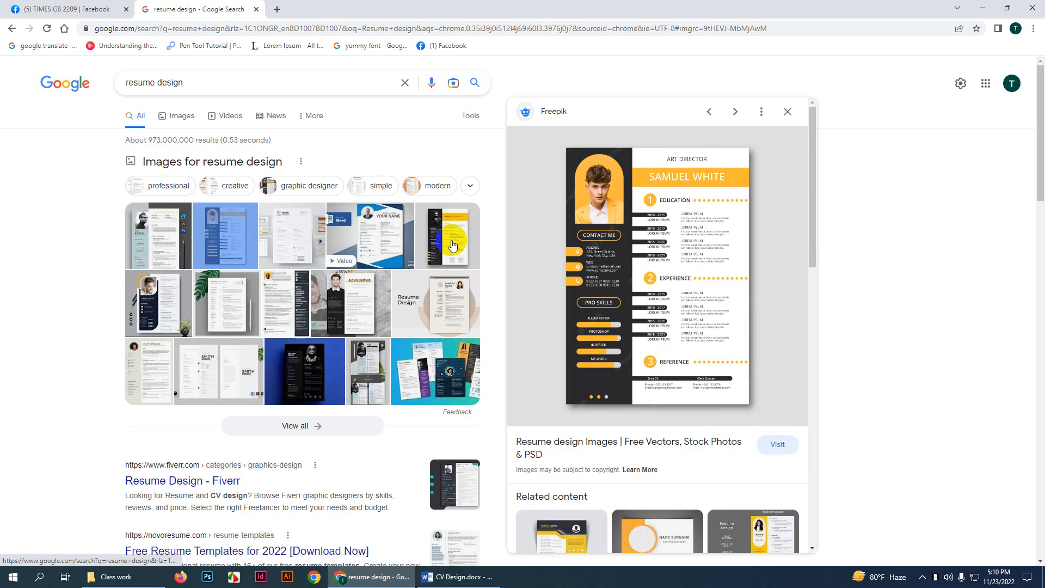
left_click(351, 309)
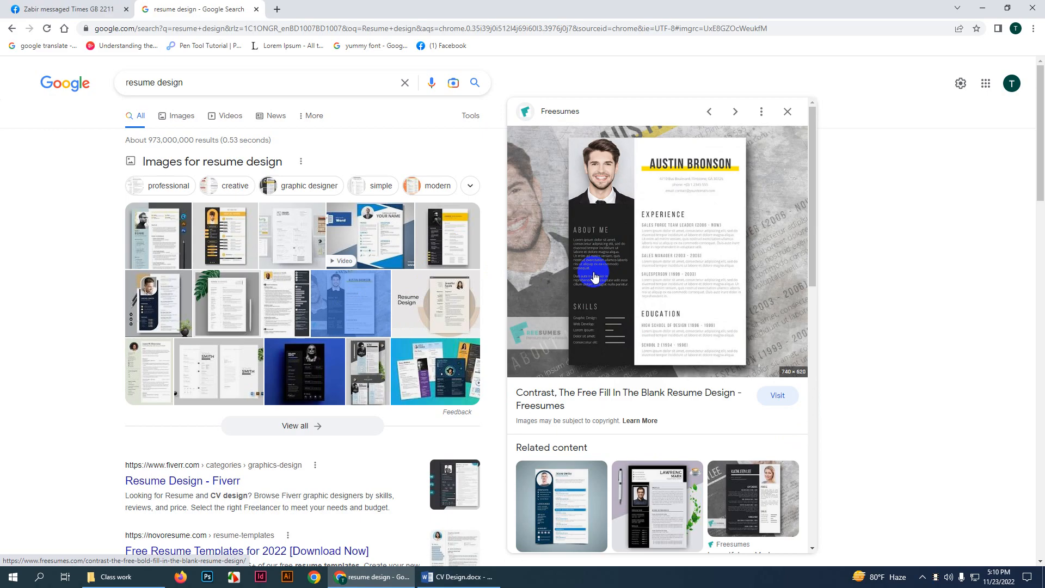
left_click(441, 580)
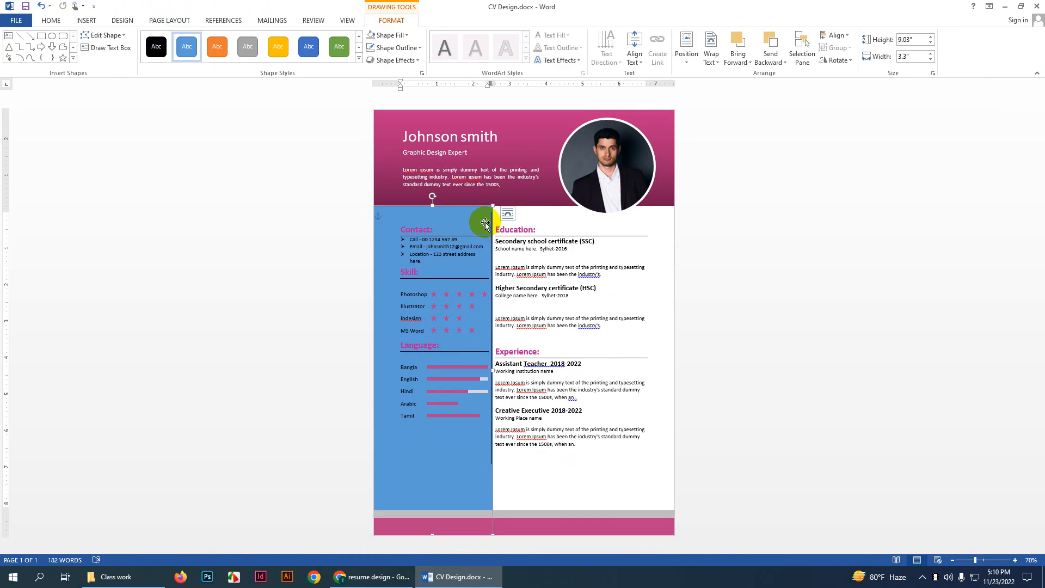
key("Delete")
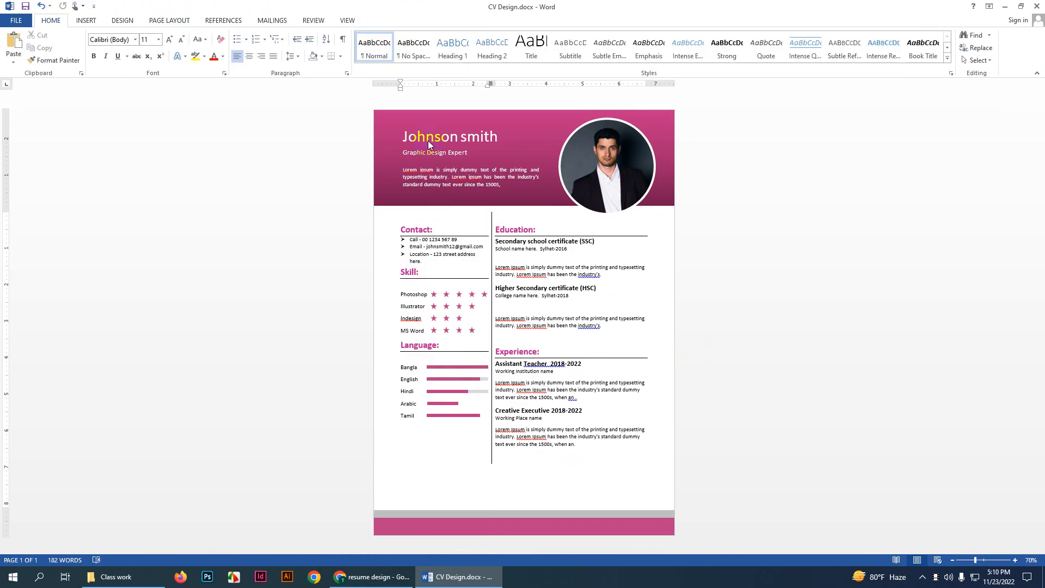
Step: Place a copy of the grey footer strip directly under the pink header banner and nudge it flush with the banner's lower edge
left_click(621, 512)
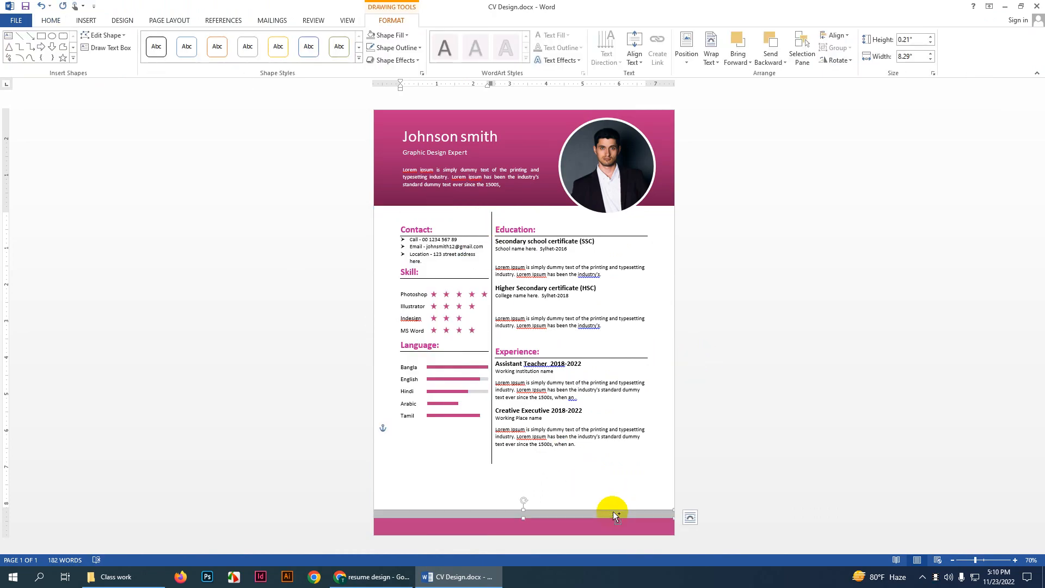
mouse_move(611, 508)
left_mouse_down()
mouse_move(618, 419)
mouse_move(544, 261)
mouse_move(612, 220)
mouse_move(613, 208)
left_mouse_up()
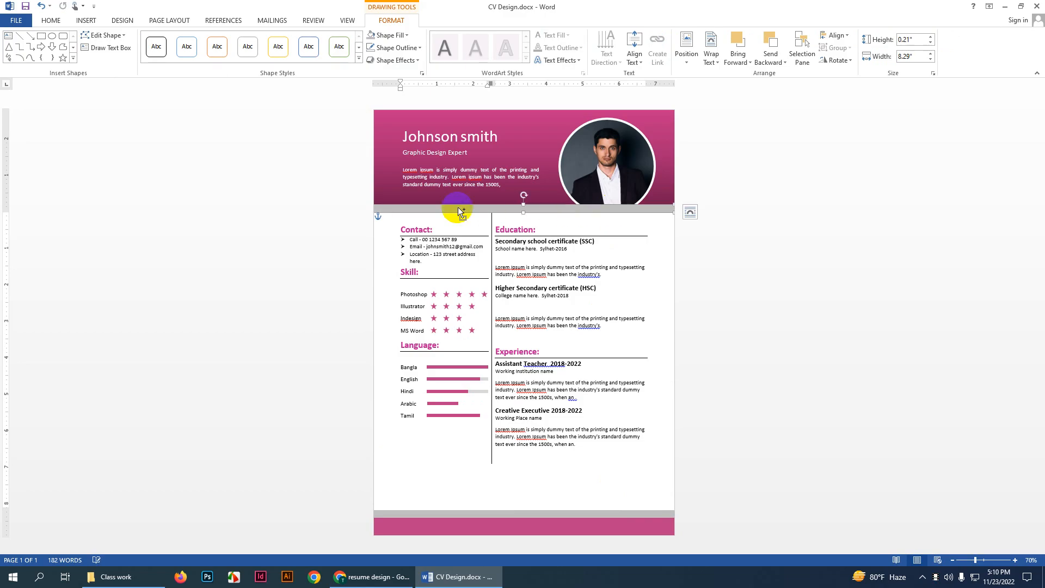
scroll(334, 214, "up", 9)
left_click(401, 189)
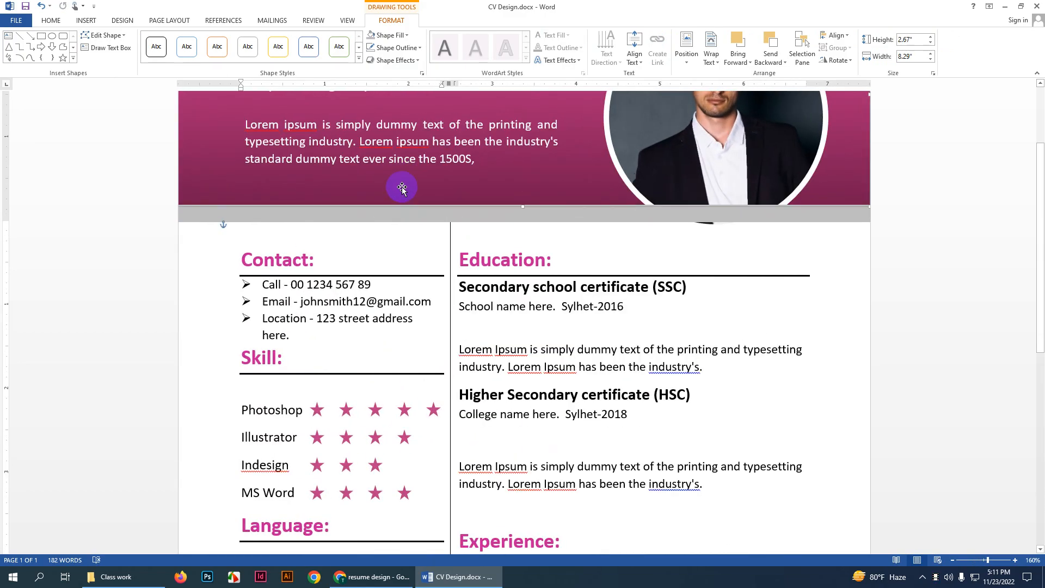
left_click(404, 218)
key("Down")
key("Down")
key("Down")
key("Down")
key("Down")
key("Down")
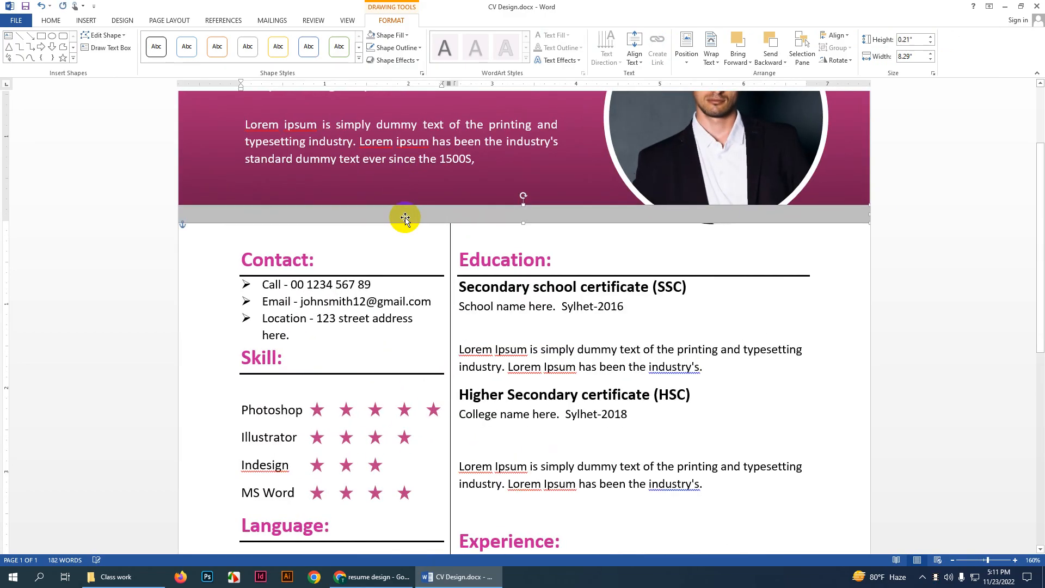
key("Up")
key("Up")
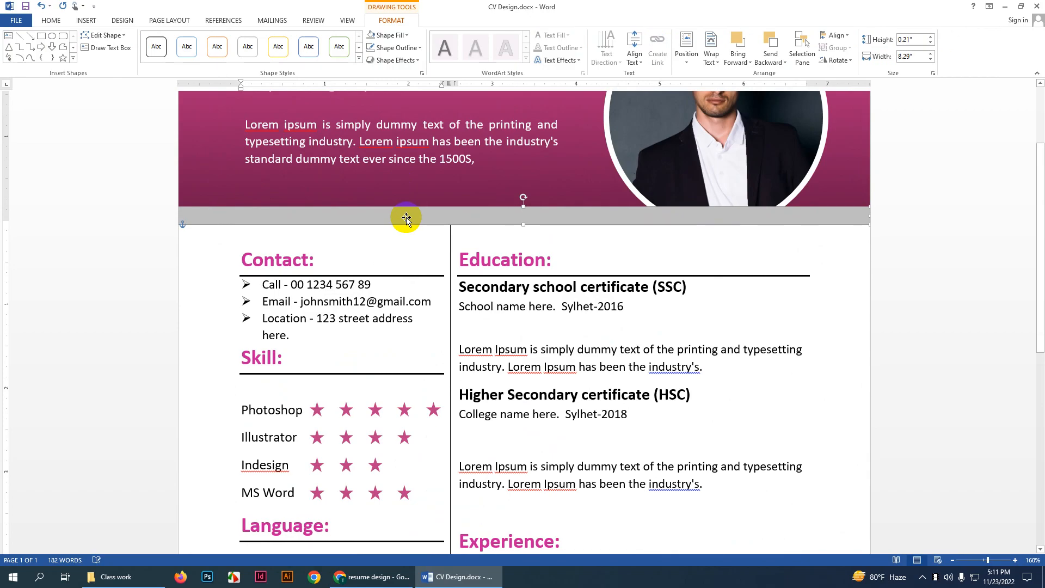
Step: Send the grey header strip behind the text so the round photo overlaps it, and view the whole page
left_click(784, 62)
left_click(783, 100)
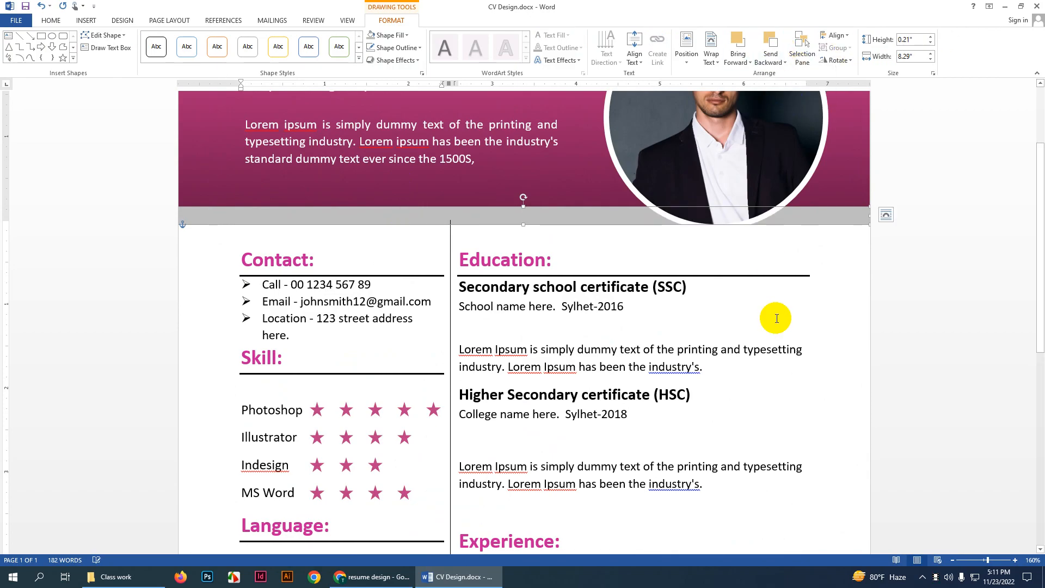
left_click(776, 289)
scroll(775, 289, "down", 11)
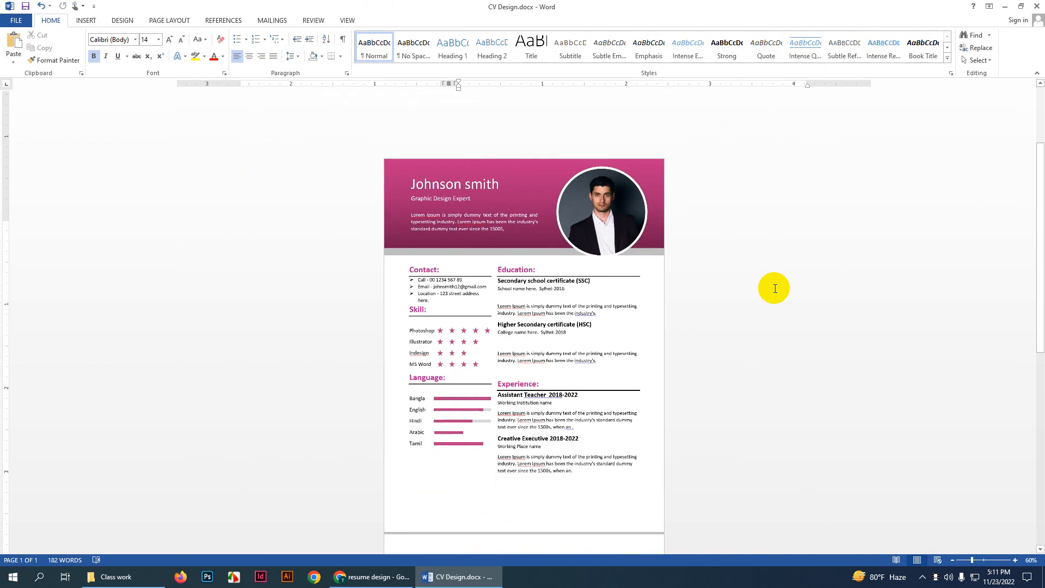
scroll(769, 290, "up", 1)
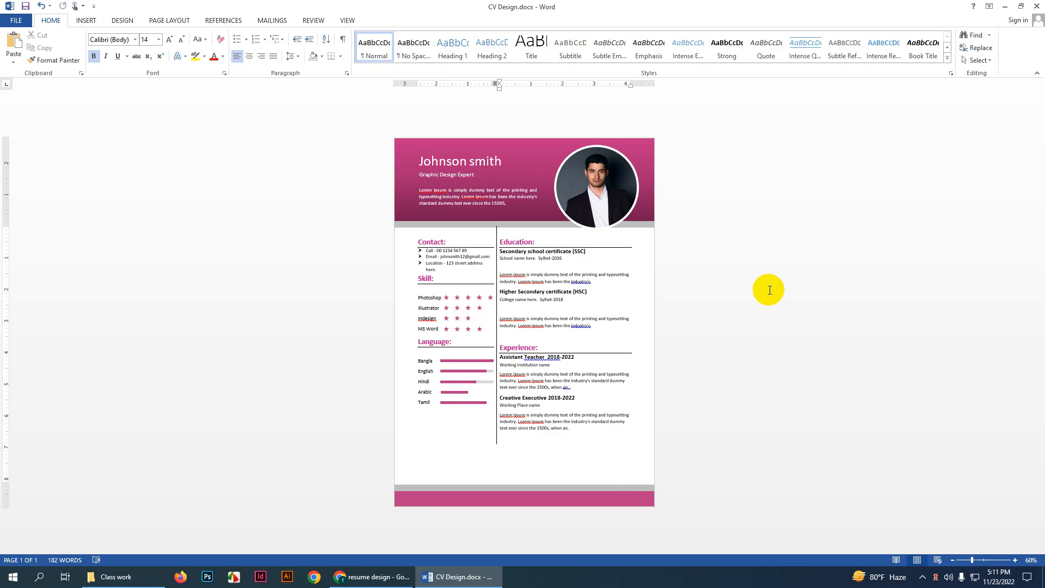
Step: Save the CV as the Word document CV Design.docx in the Class work folder
left_click(25, 22)
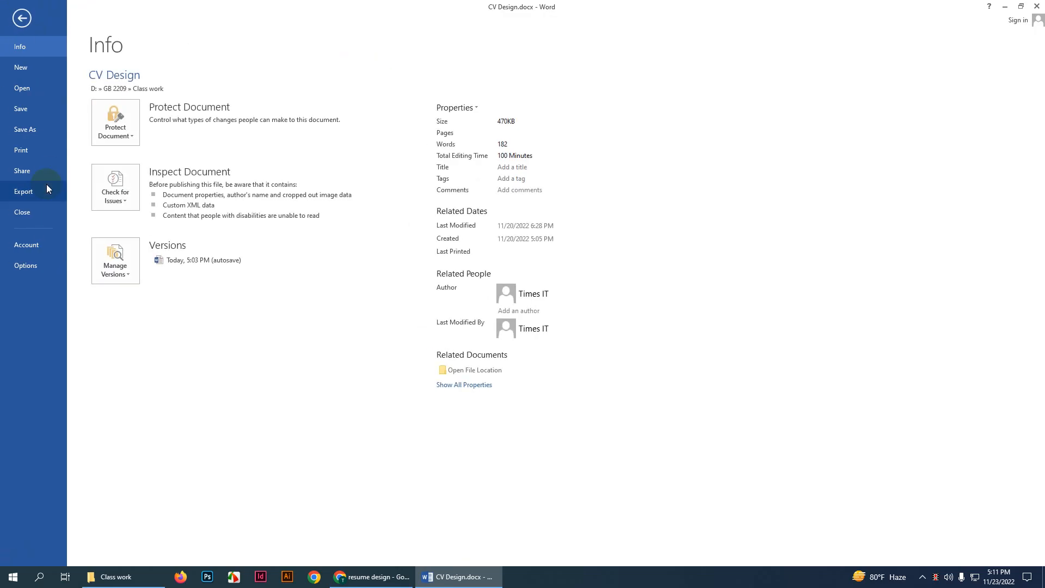
left_click(47, 125)
left_click(281, 337)
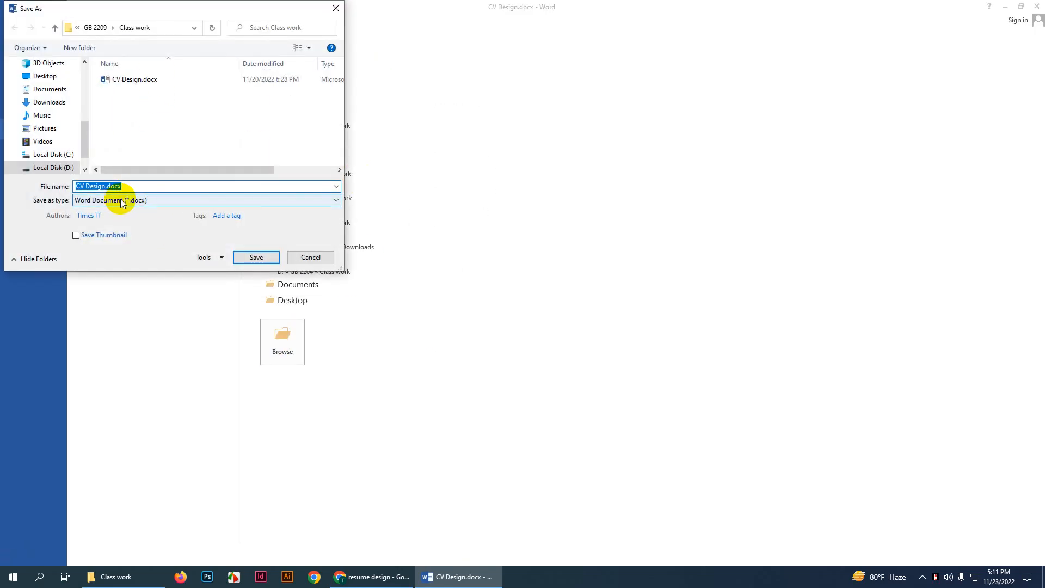
left_click(167, 201)
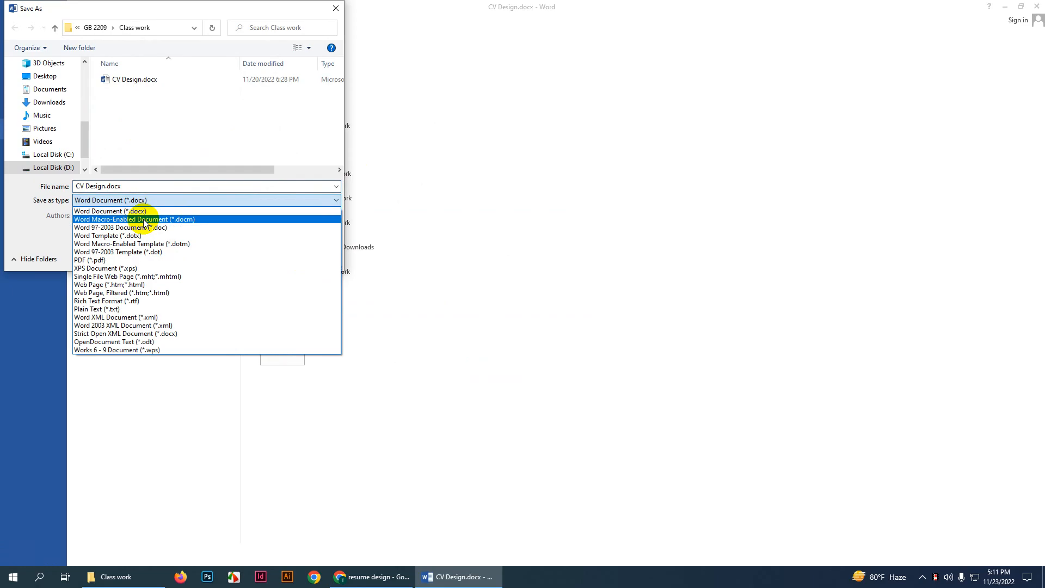
left_click(141, 210)
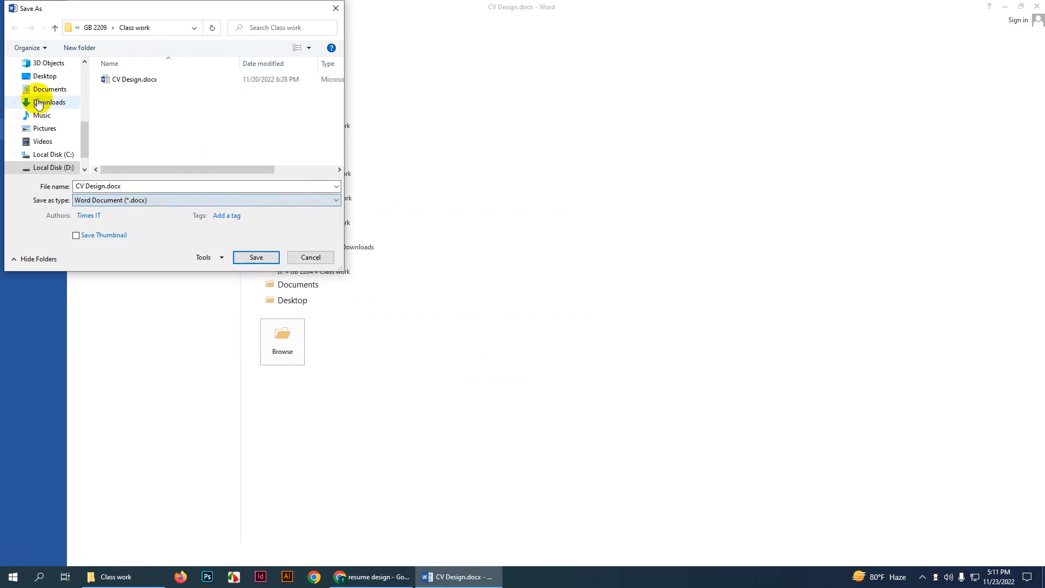
left_click(266, 258)
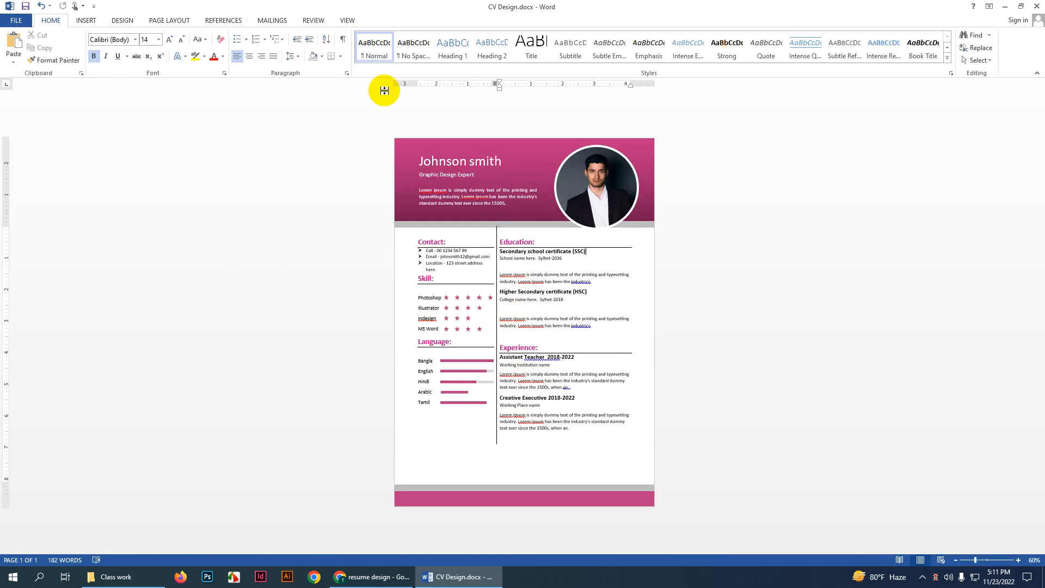
Step: Save a PDF copy of the CV as CV Design.pdf in the Class work folder
left_click(11, 16)
left_click(39, 131)
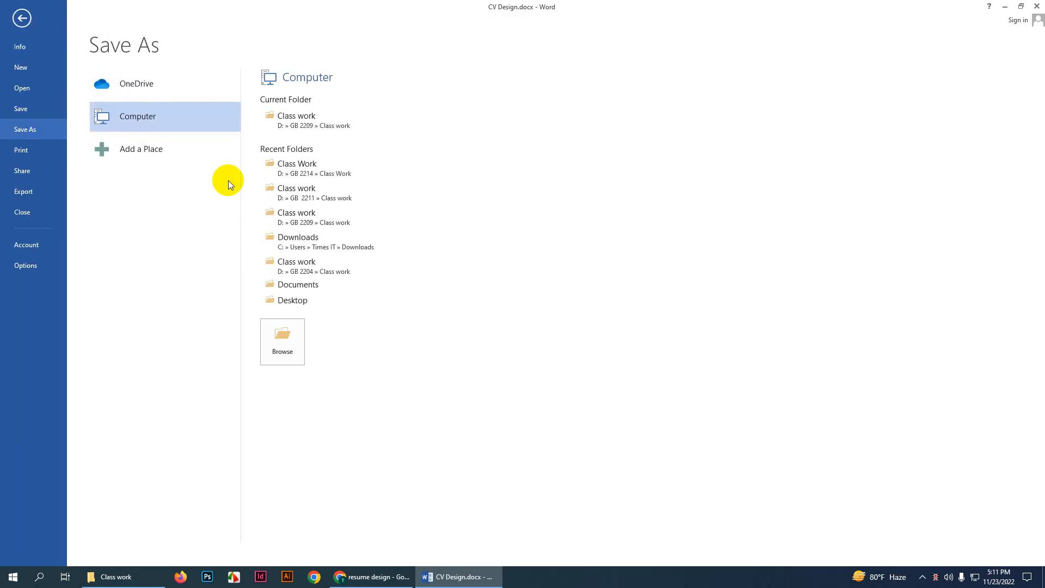
left_click(285, 339)
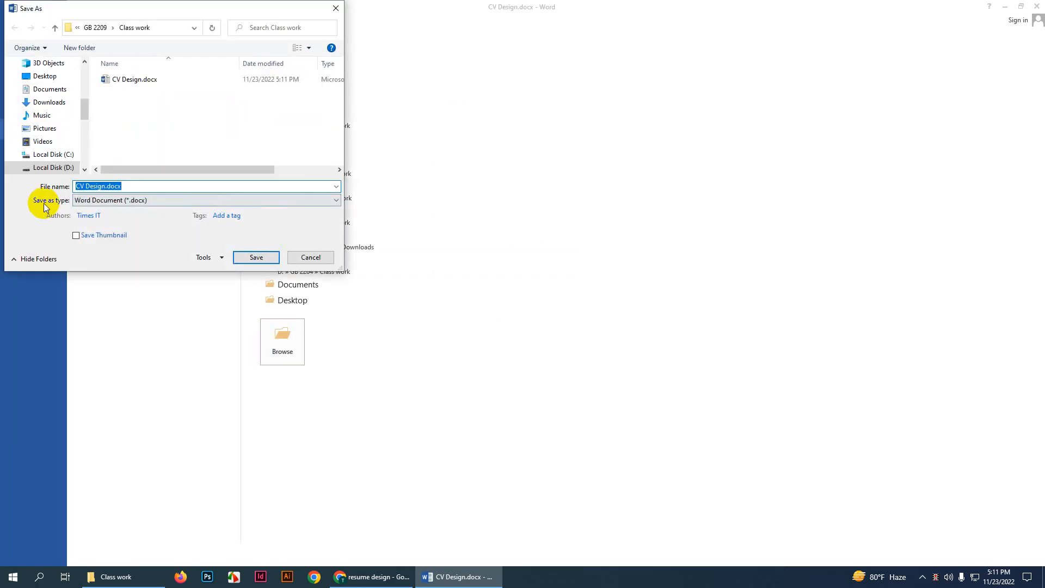
left_click(109, 201)
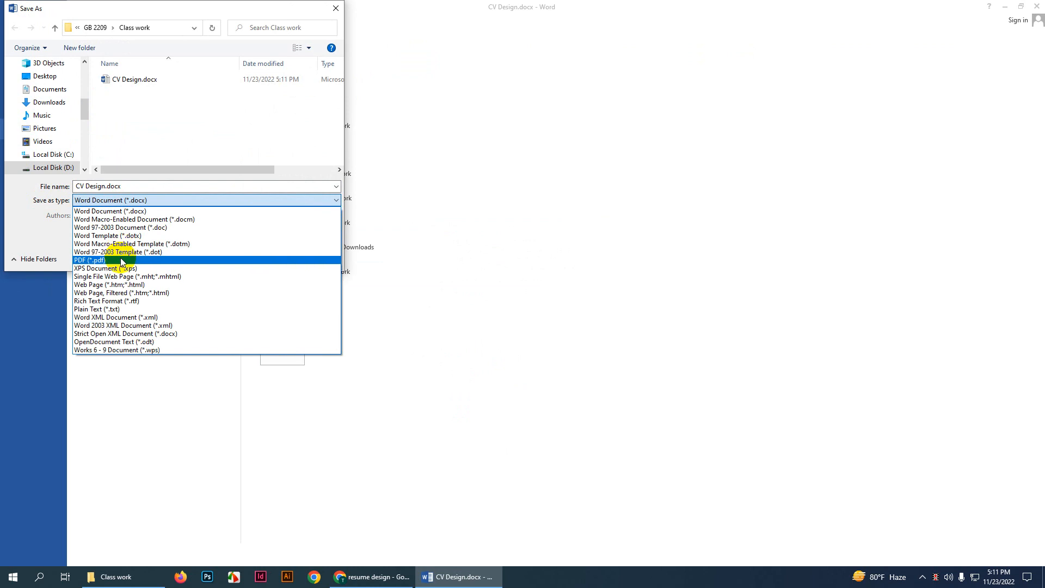
left_click(121, 261)
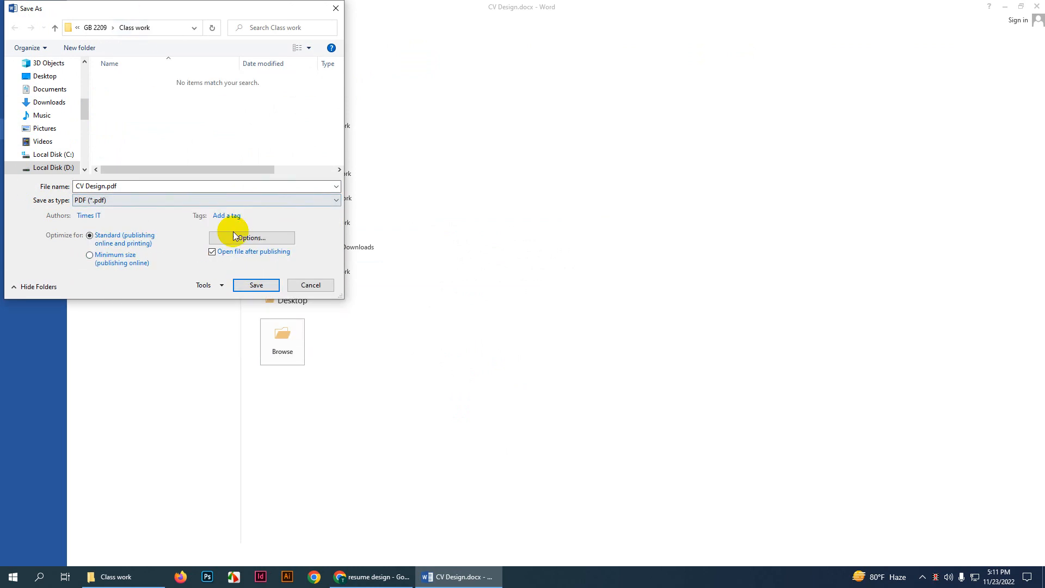
left_click(260, 287)
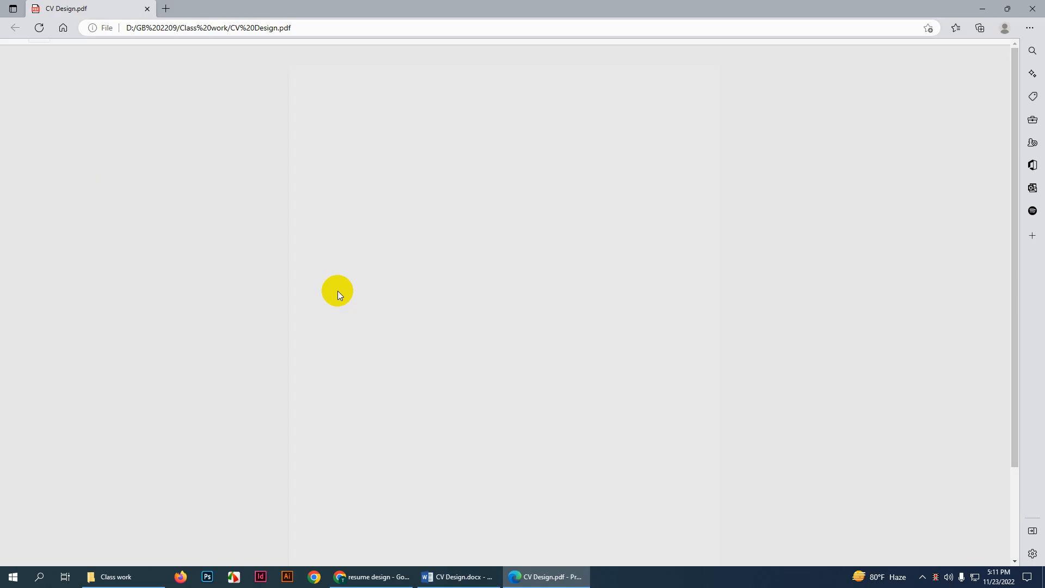
Step: Review the exported CV Design.pdf page from header to footer
scroll(551, 287, "down", 2)
scroll(553, 289, "up", 2)
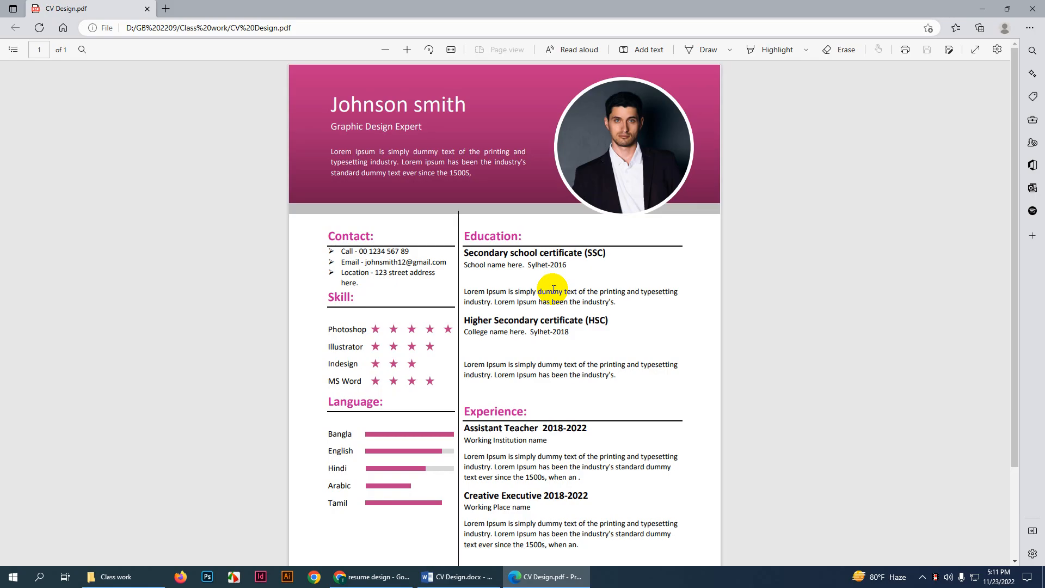
scroll(553, 289, "down", 2)
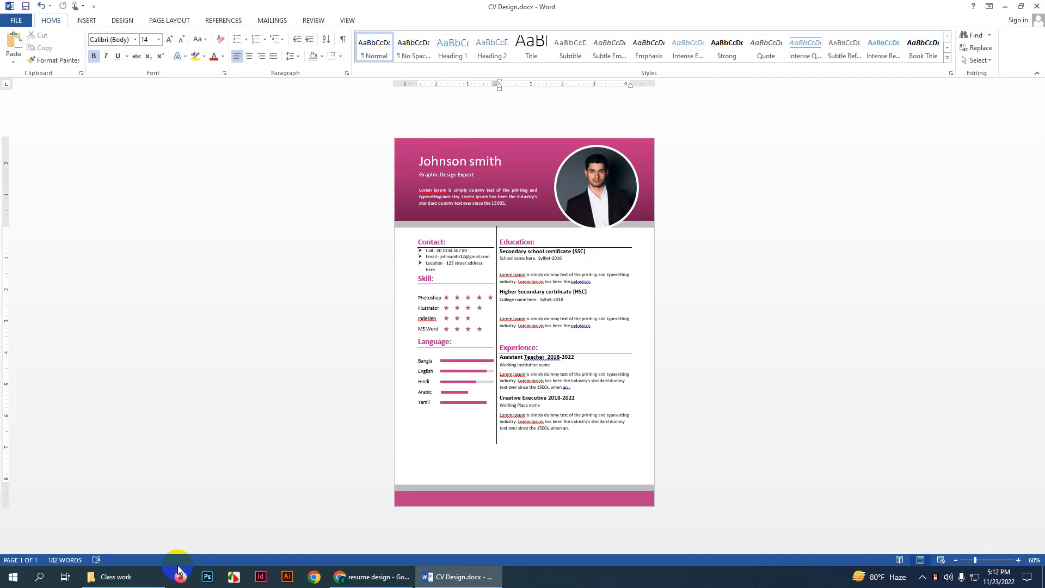
Step: Check the saved CV Design.docx and CV Design.pdf in the Class work folder, and return to the CV in Word
left_click(116, 576)
right_click(215, 202)
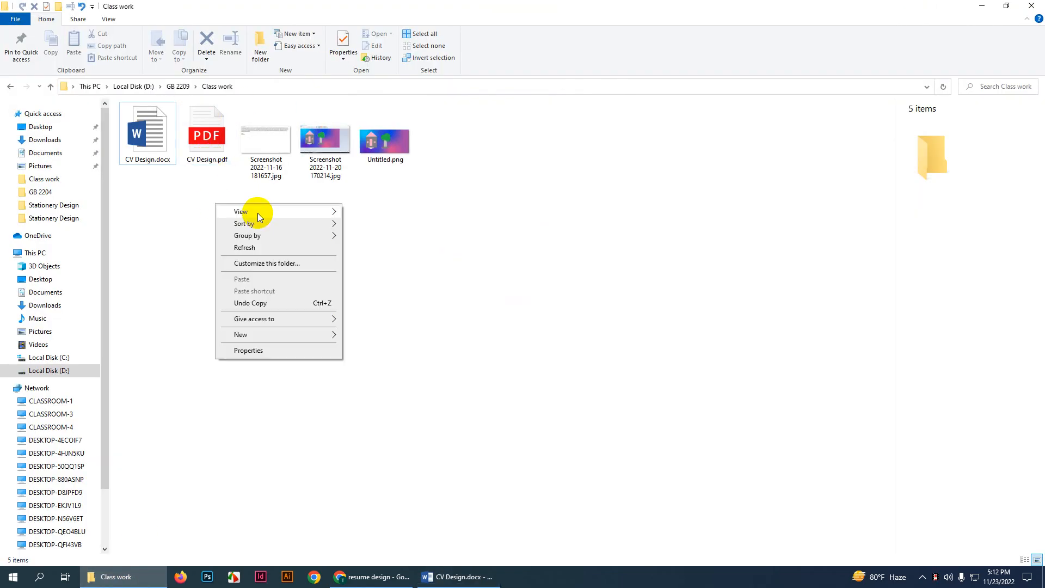
mouse_move(257, 213)
left_click(361, 222)
left_click(214, 143)
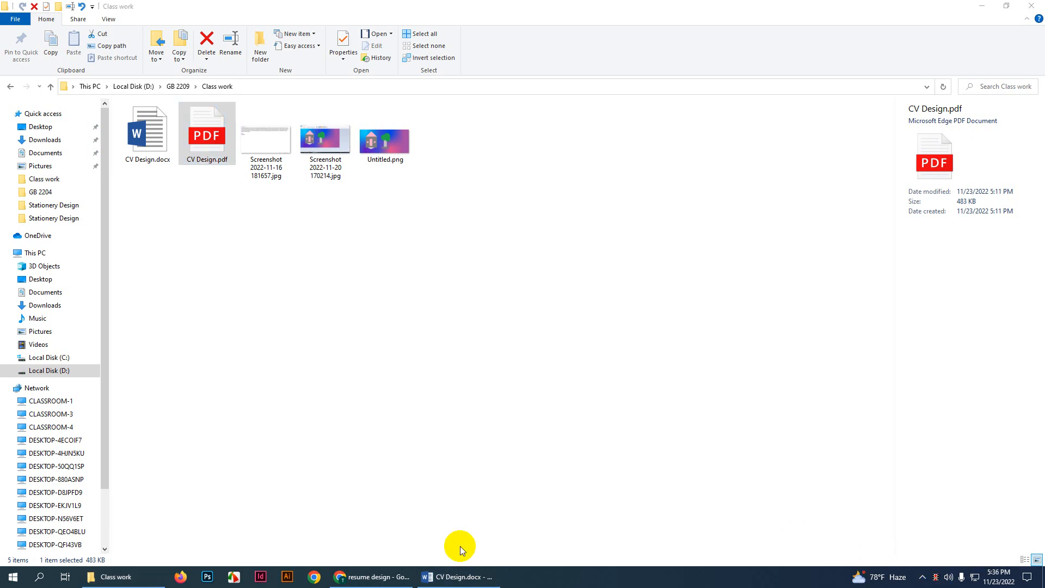
left_click(458, 576)
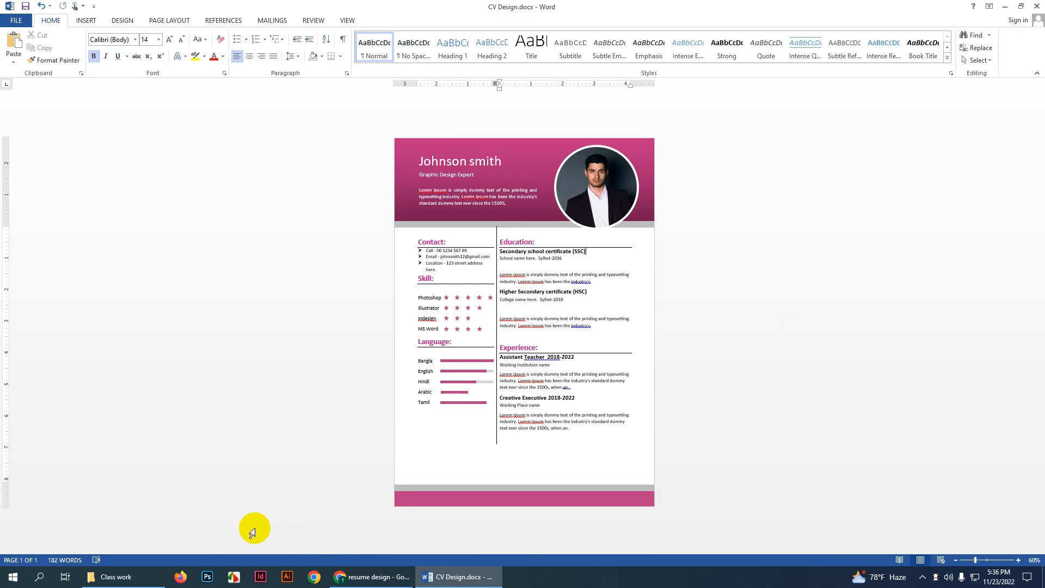
Step: Examine the list of installed programs for the Microsoft Office entries
left_click(41, 576)
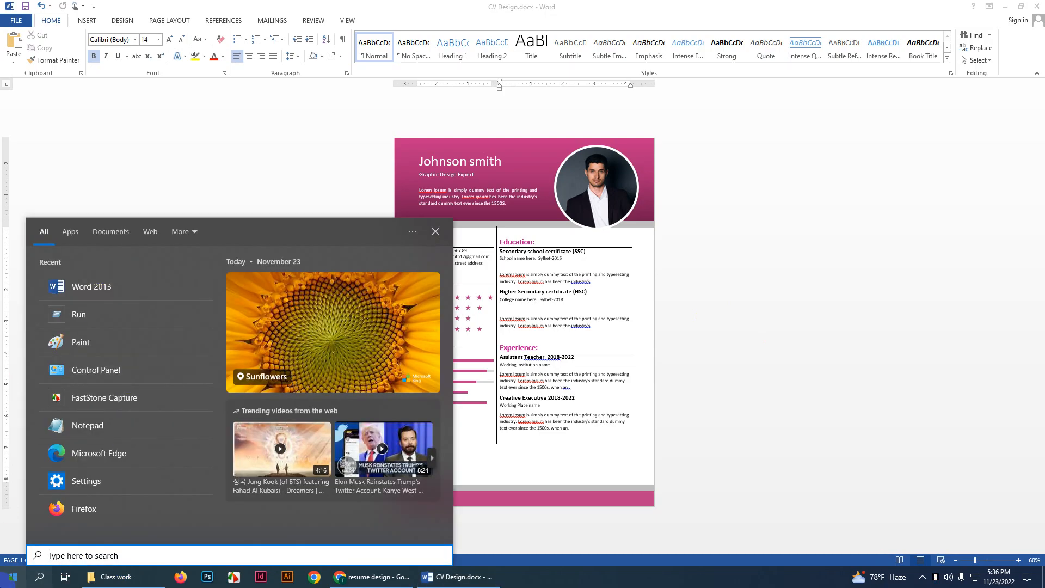
left_click(13, 576)
scroll(96, 428, "down", 6)
scroll(97, 429, "down", 10)
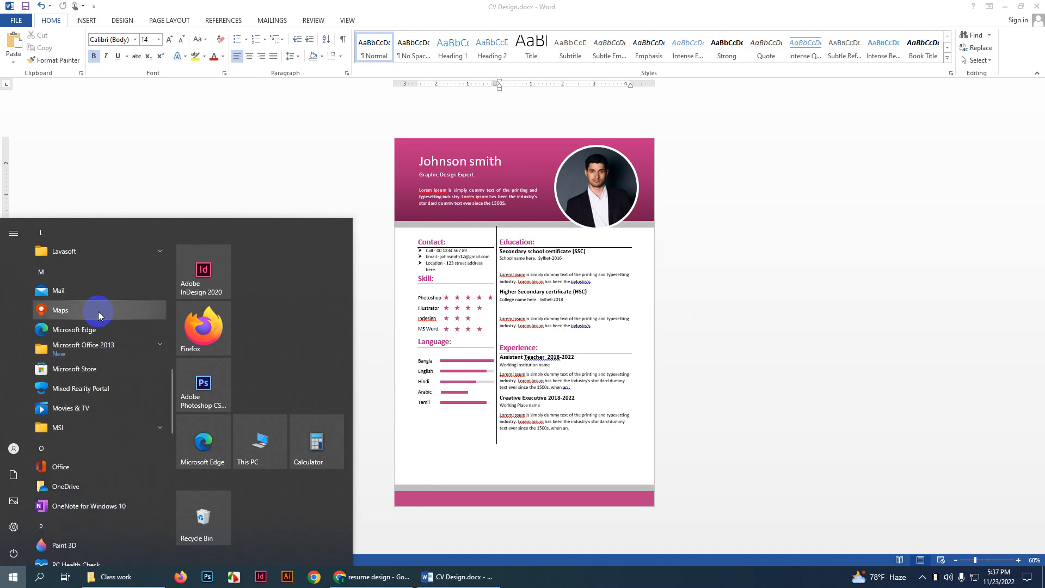
scroll(96, 433, "down", 8)
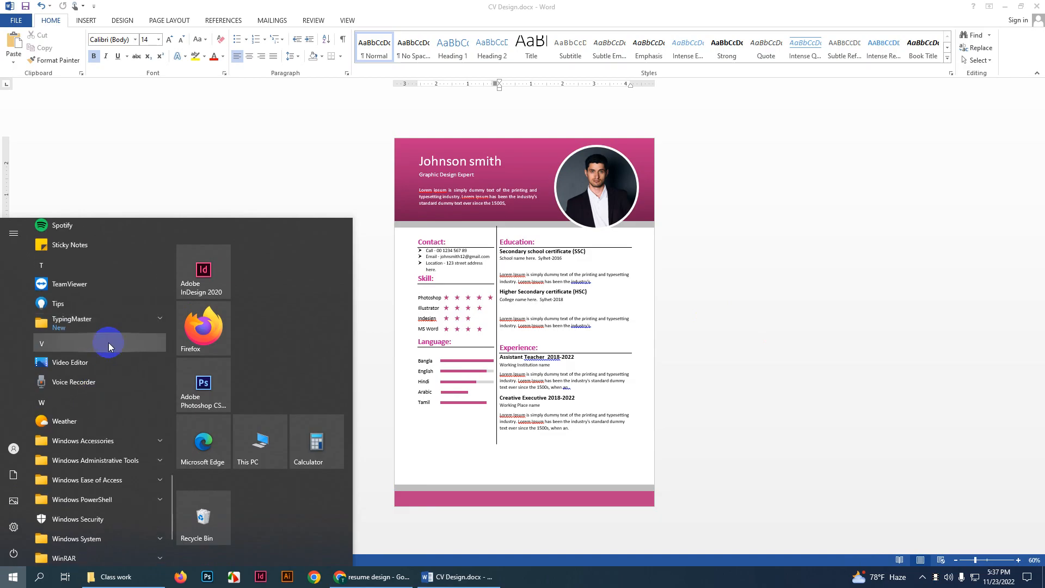
scroll(109, 402, "down", 3)
scroll(116, 411, "up", 4)
scroll(114, 409, "up", 8)
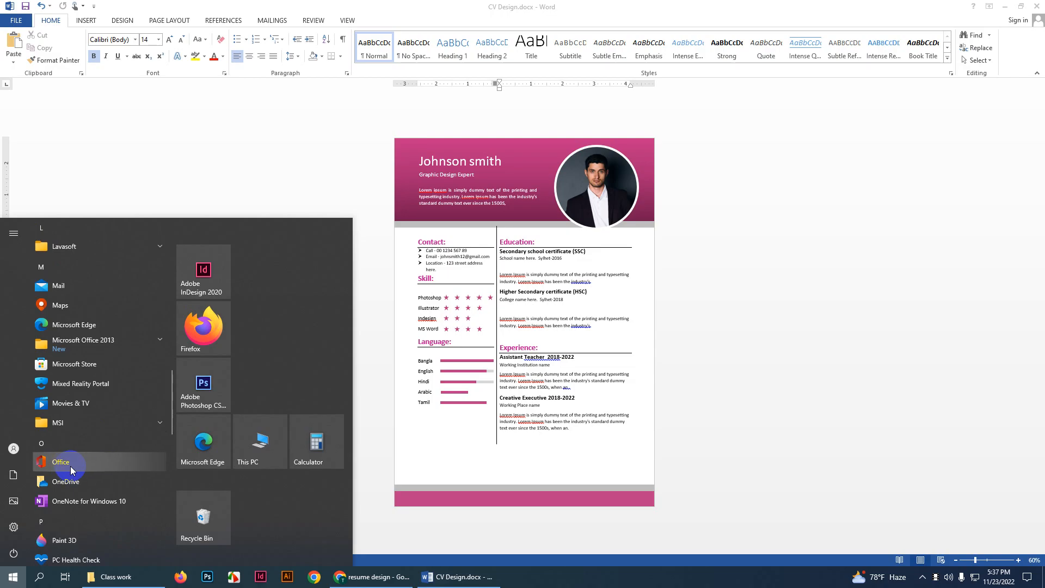
scroll(89, 429, "up", 5)
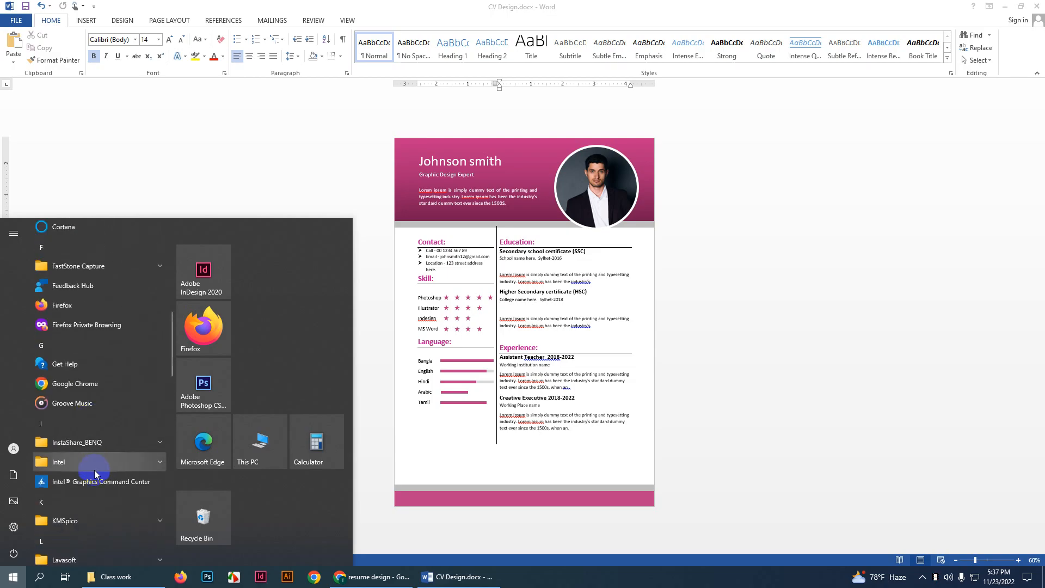
scroll(93, 469, "up", 2)
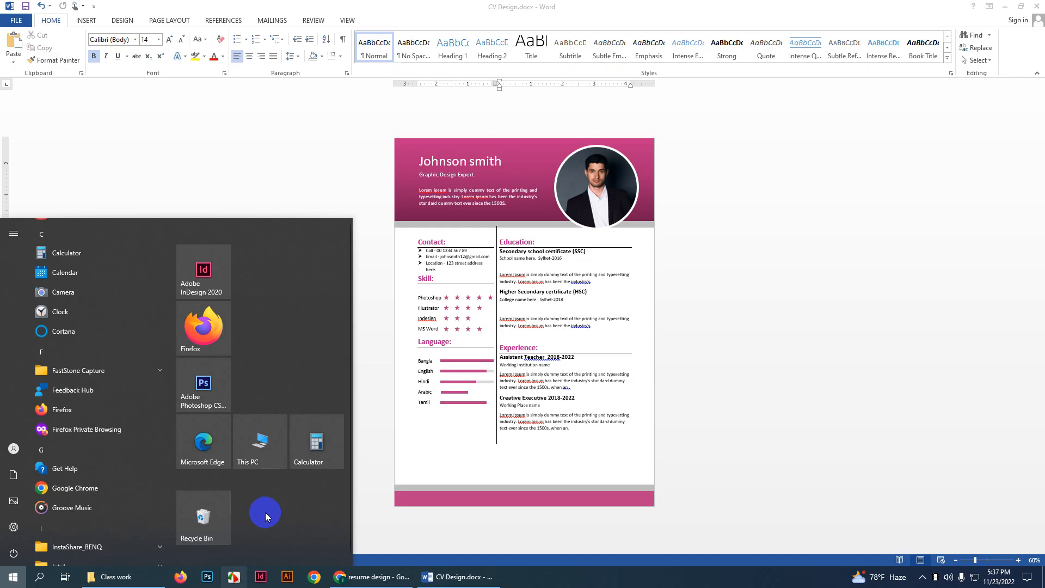
left_click(40, 576)
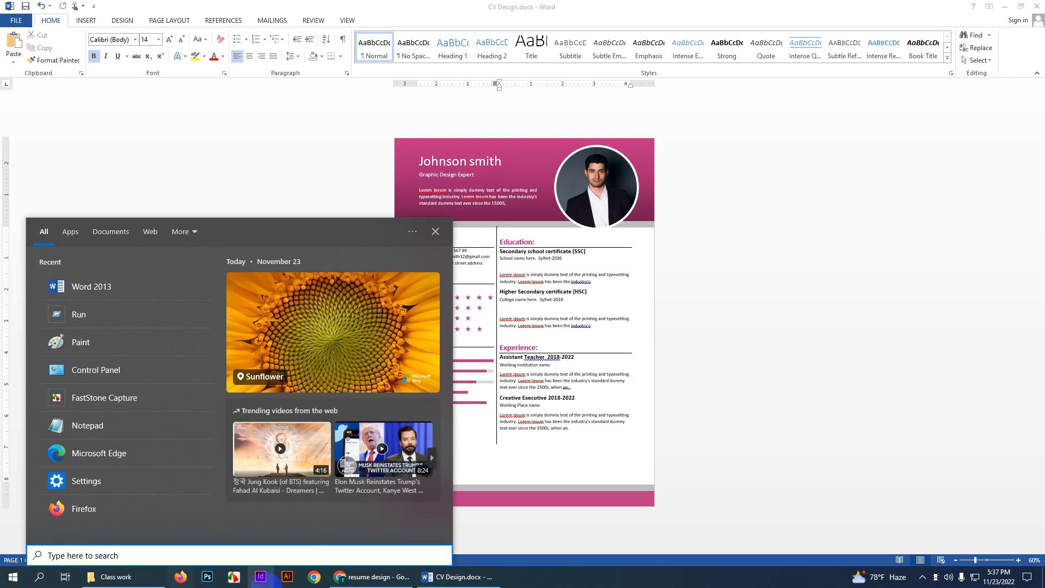
Step: Switch to Chrome and search Google for "word all versions" in a new browser tab
left_click(370, 576)
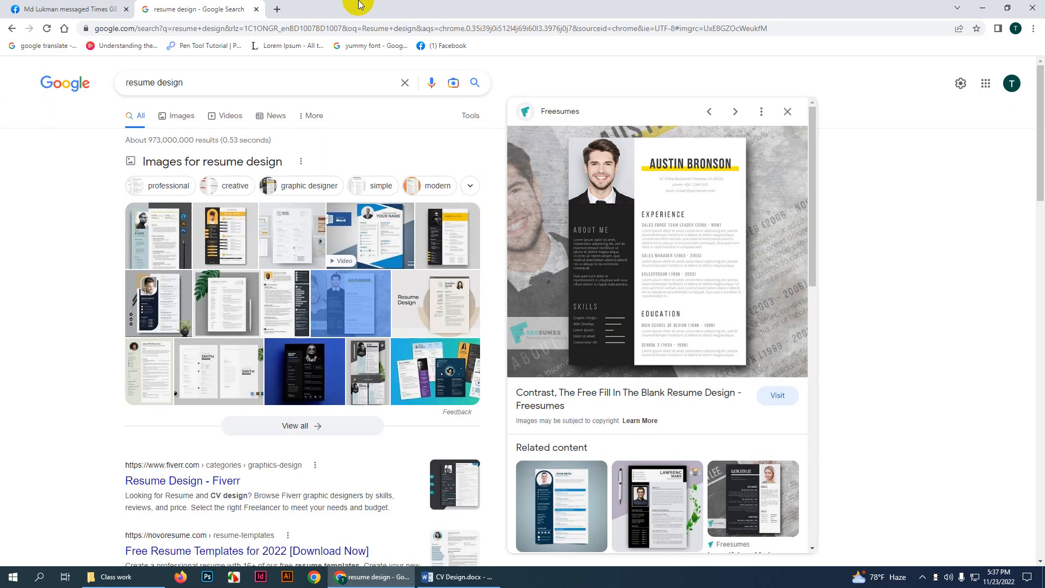
left_click(276, 9)
left_click(329, 26)
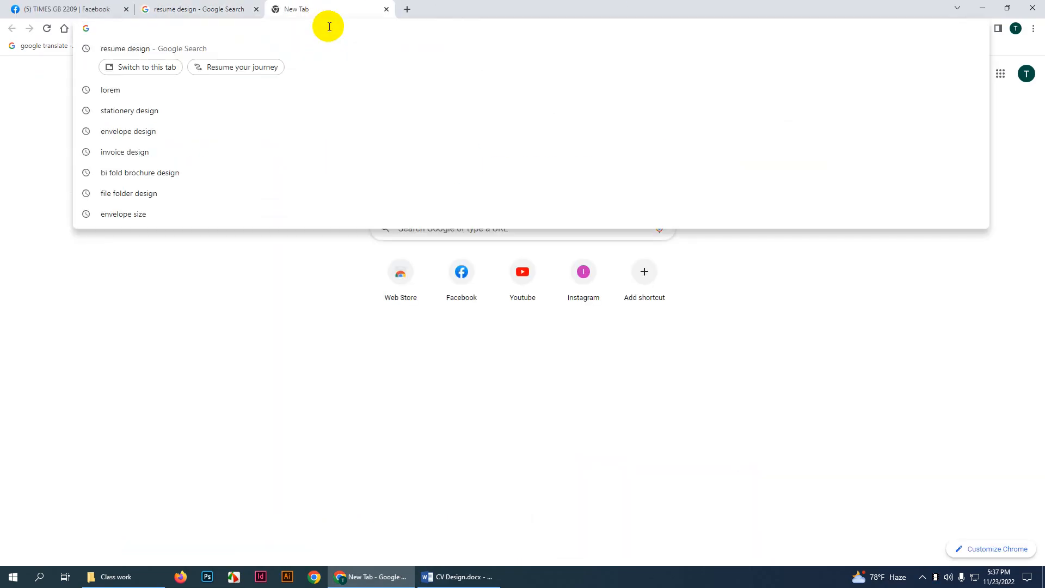
type("Word a")
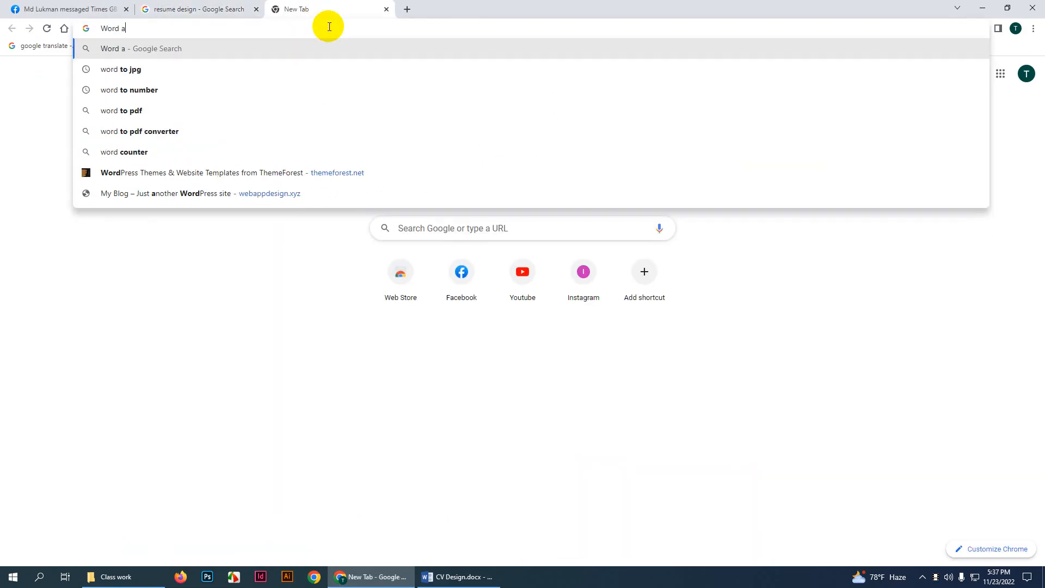
type("ll v")
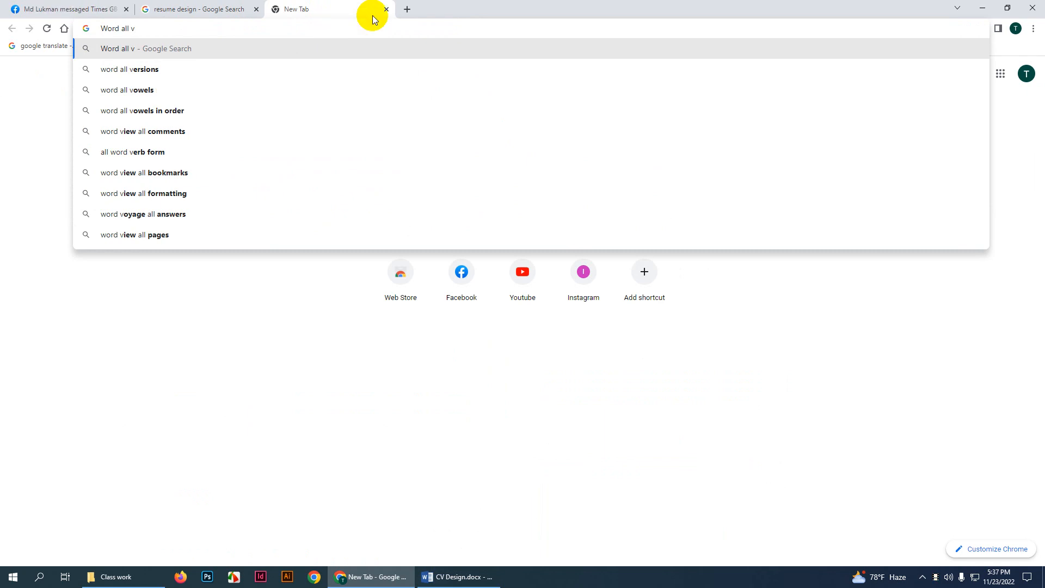
left_click(360, 68)
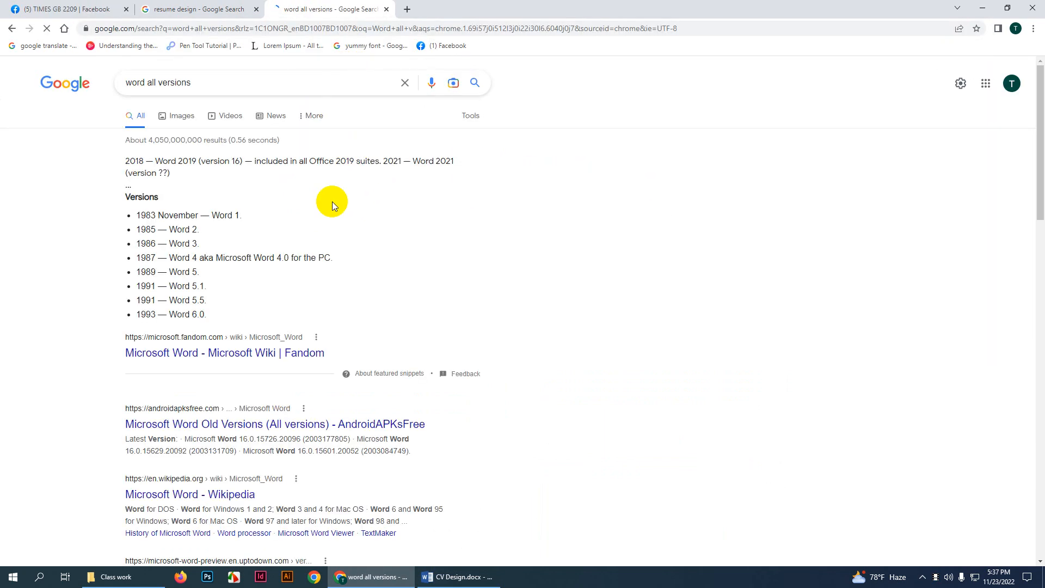
Step: Show the image results and preview the Wikipedia Word logo and the picture comparing the Word 2013, 2010, 2007 and 2003 icons
left_click(181, 123)
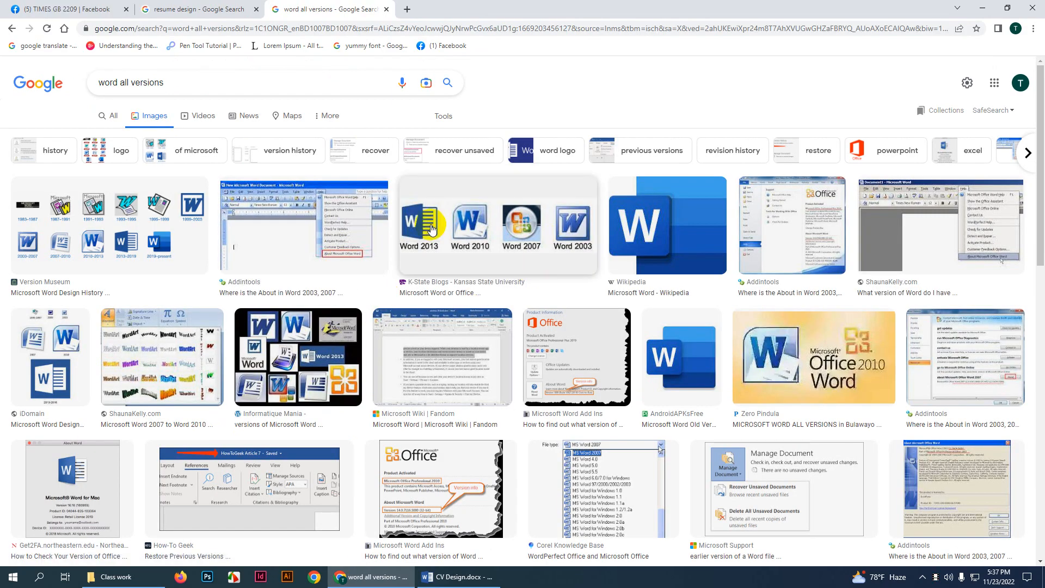
left_click(541, 243)
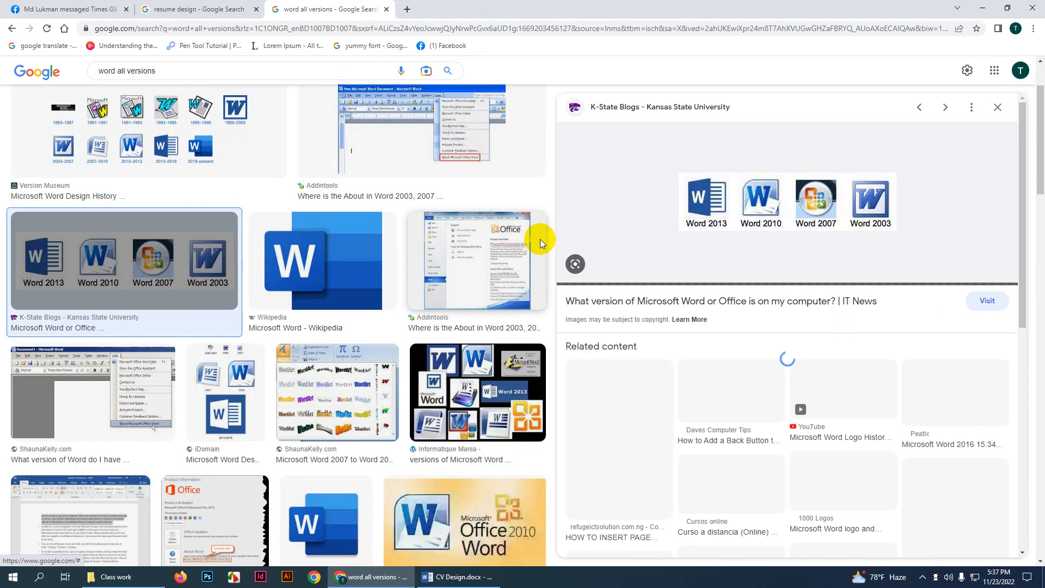
left_click(349, 248)
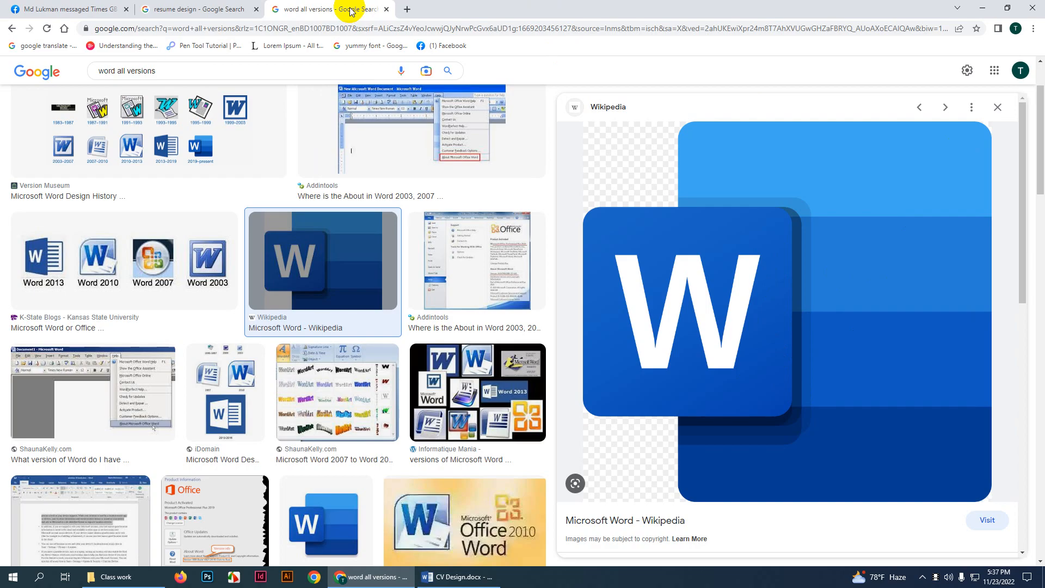
scroll(354, 244, "down", 2)
scroll(349, 299, "up", 2)
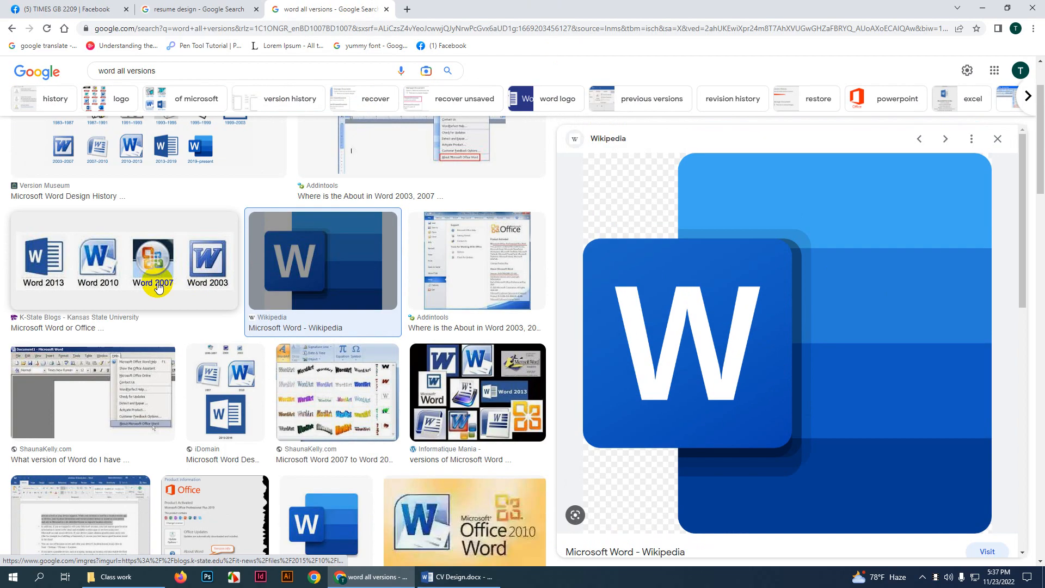
left_click(158, 280)
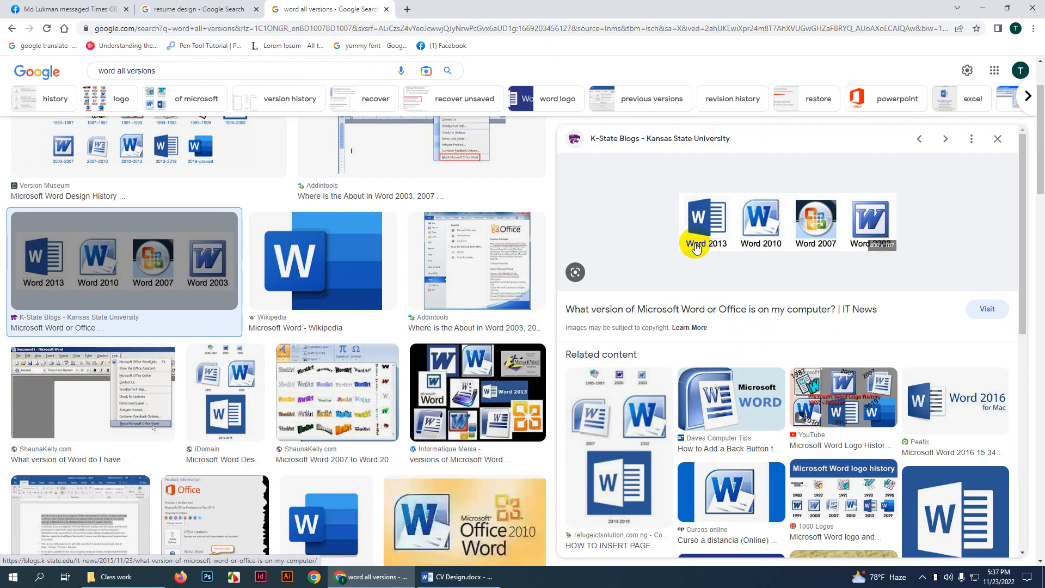
Step: Look through further Word version images, including the AndroidAPKsFree logo, and close the search tab
scroll(705, 246, "down", 3)
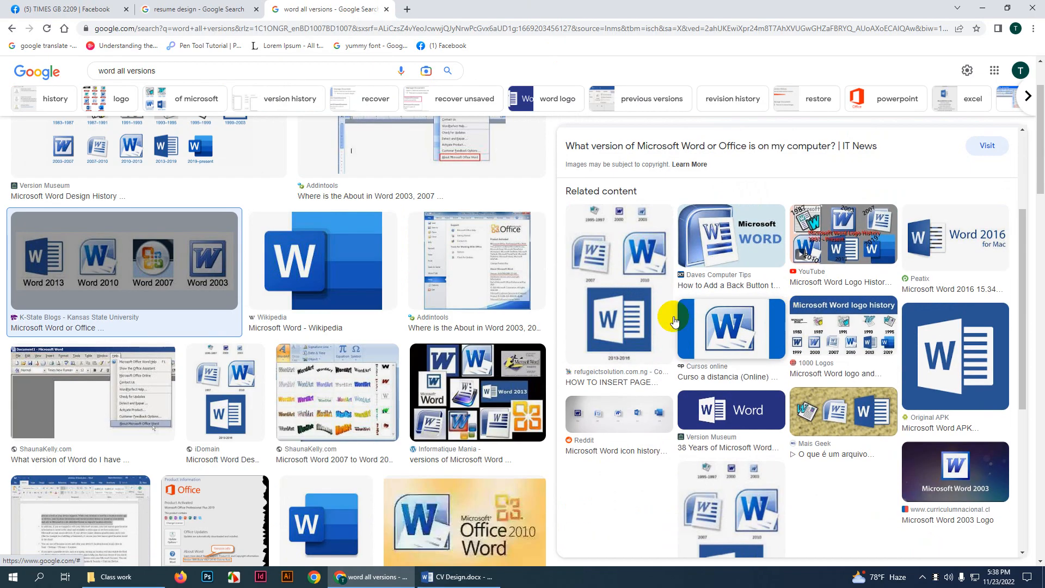
scroll(338, 316, "down", 4)
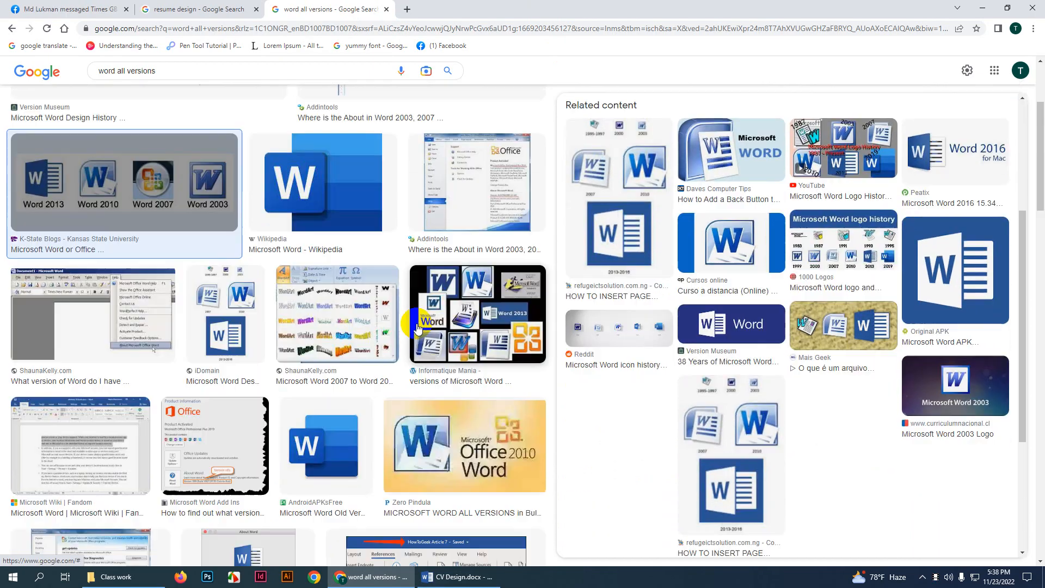
left_click(337, 317)
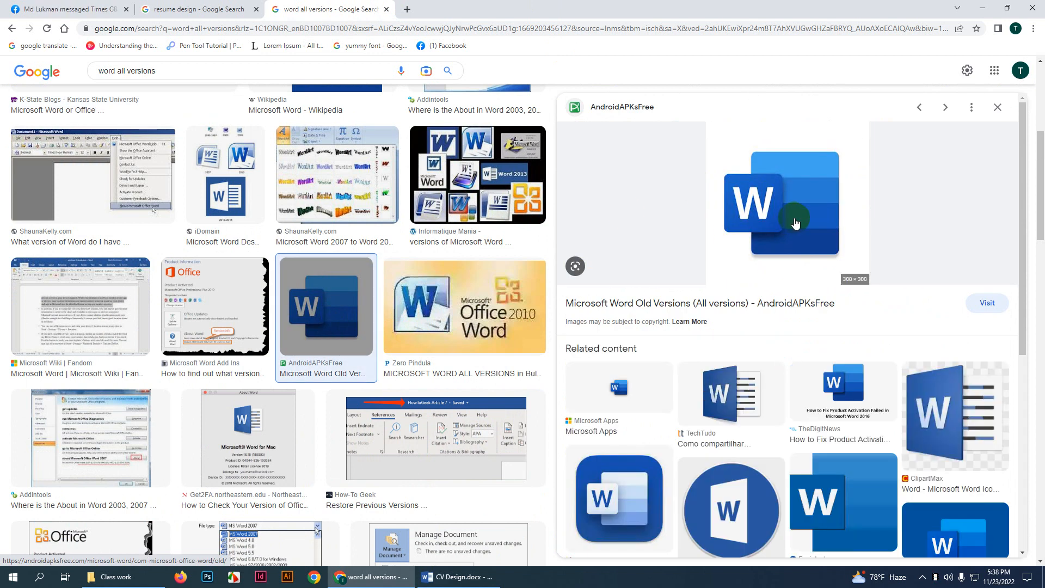
scroll(809, 282, "down", 2)
scroll(452, 381, "down", 6)
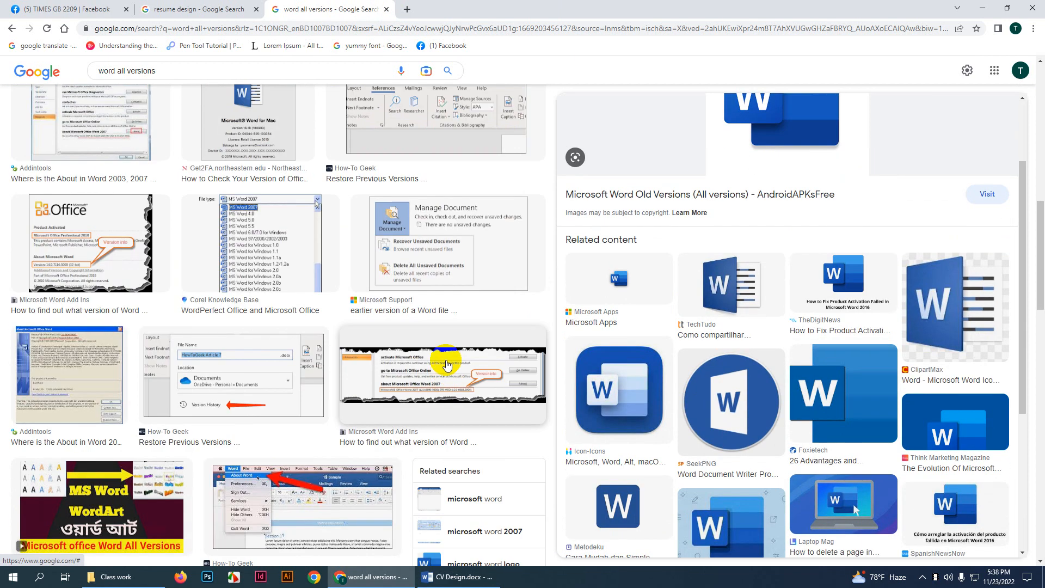
scroll(446, 364, "down", 7)
middle_click(339, 7)
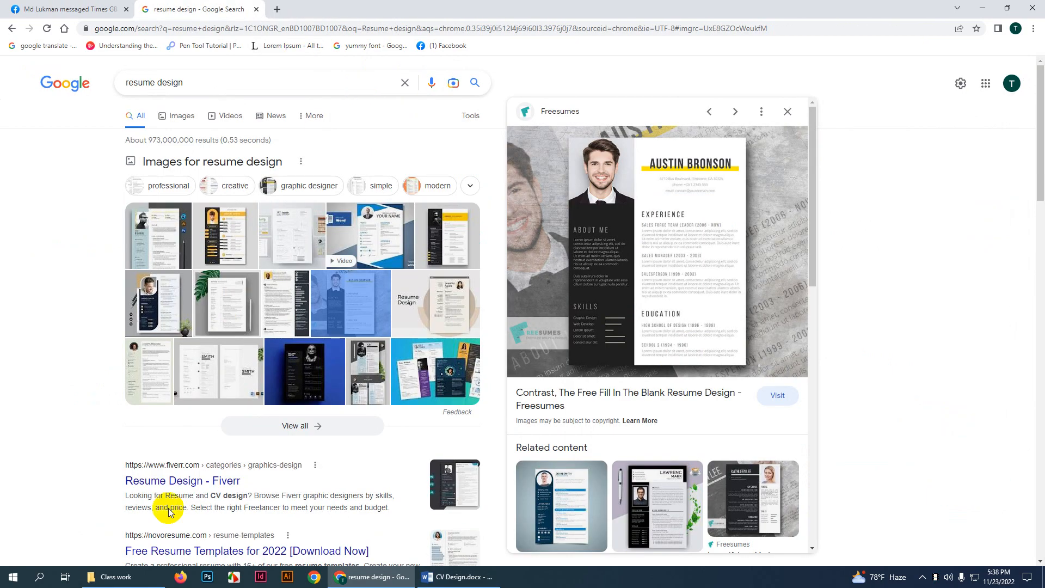
Step: Locate the Microsoft Office 2013 folder in the list of installed programs
left_click(13, 577)
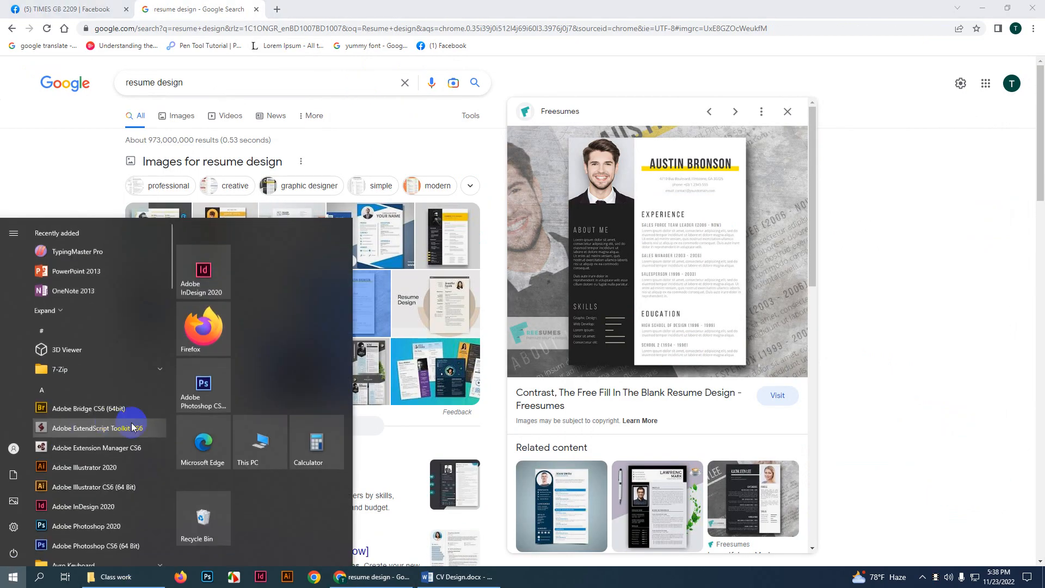
scroll(132, 427, "down", 8)
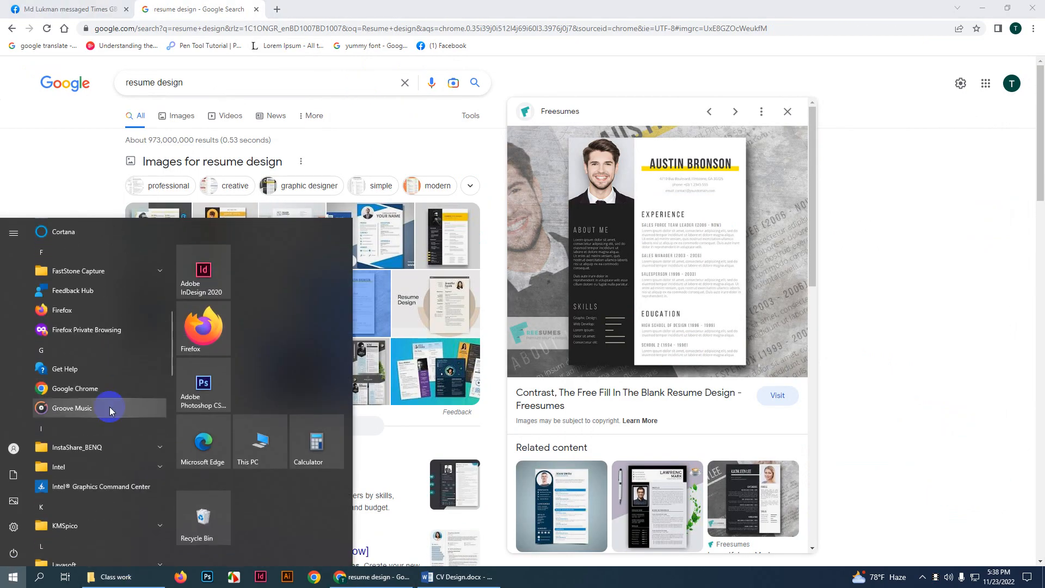
scroll(109, 408, "down", 5)
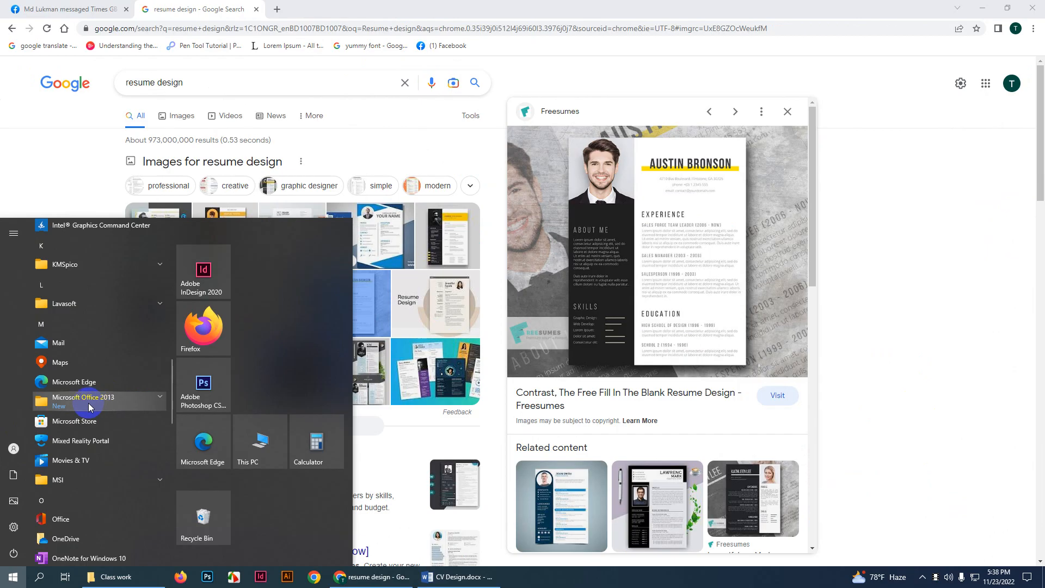
left_click(90, 406)
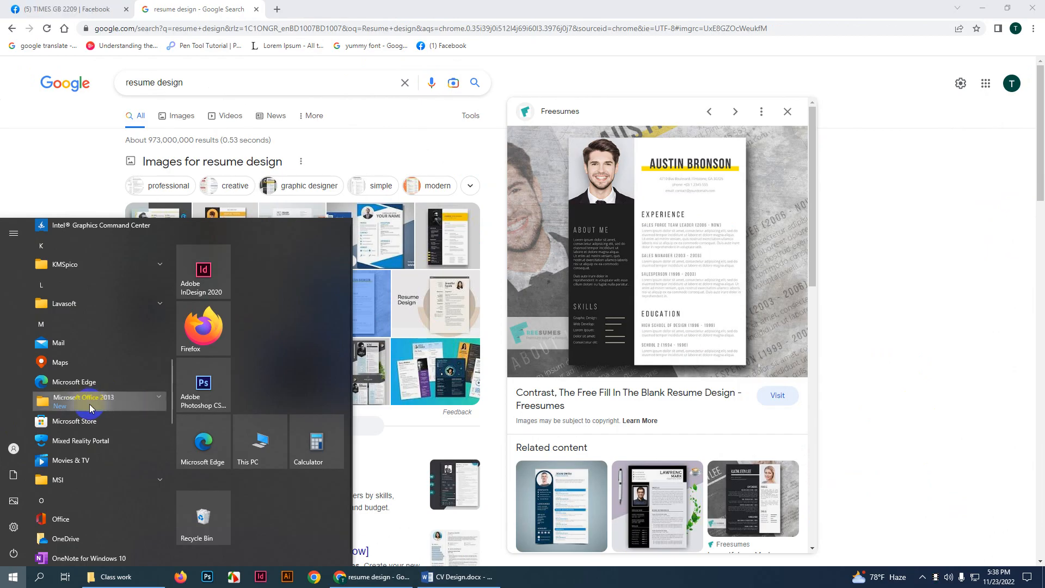
scroll(87, 490, "down", 2)
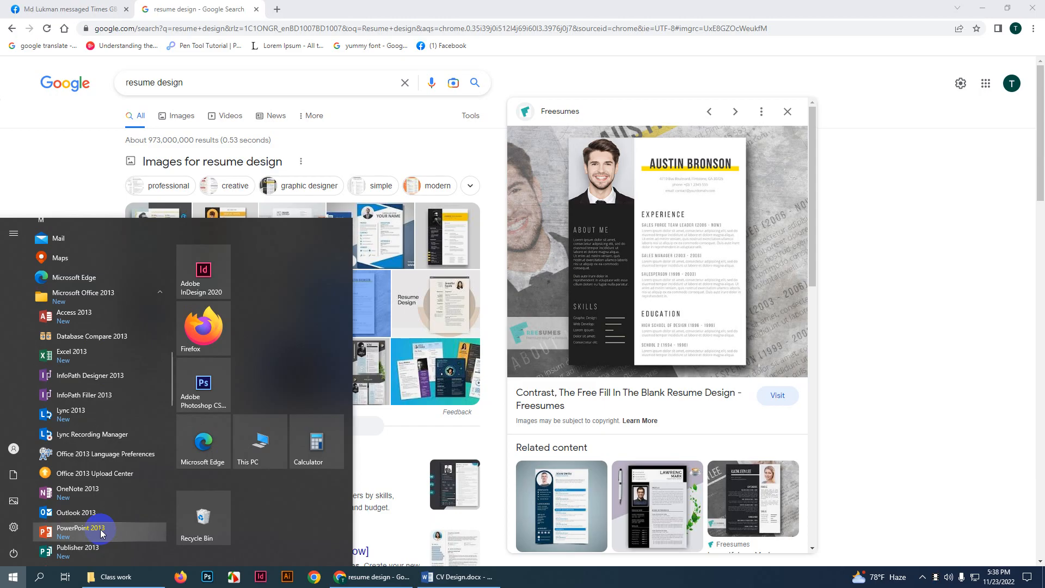
left_click(131, 296)
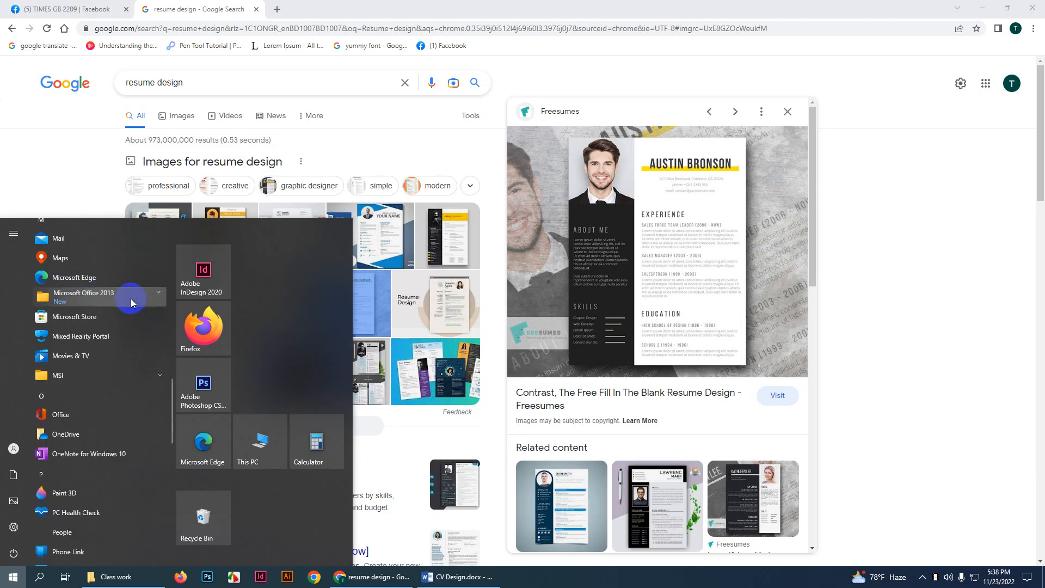
left_click(211, 151)
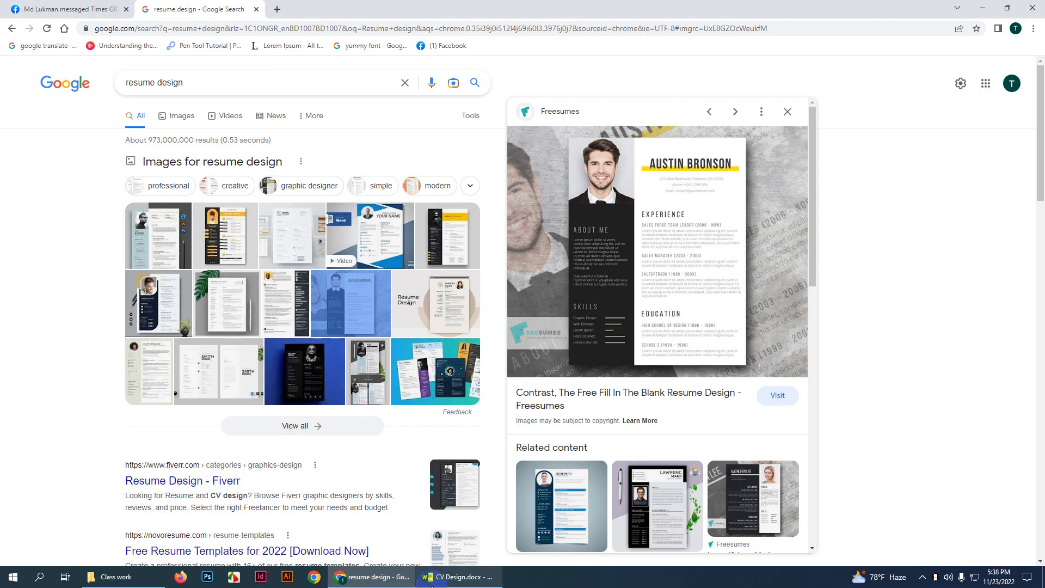
Step: Close the CV Design.docx document in Word and the resume design search page in the browser
left_click(457, 576)
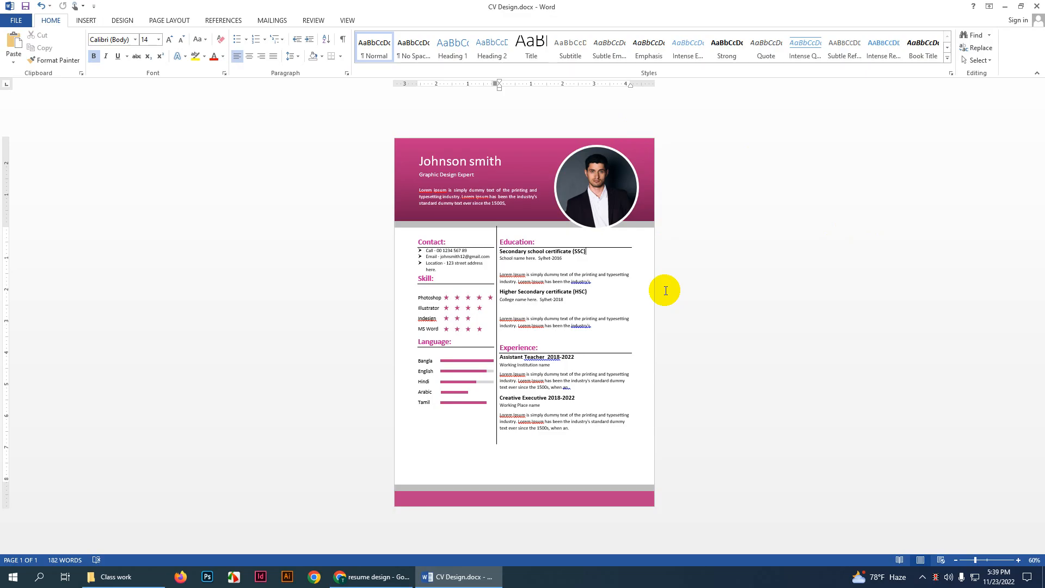
left_click(1036, 6)
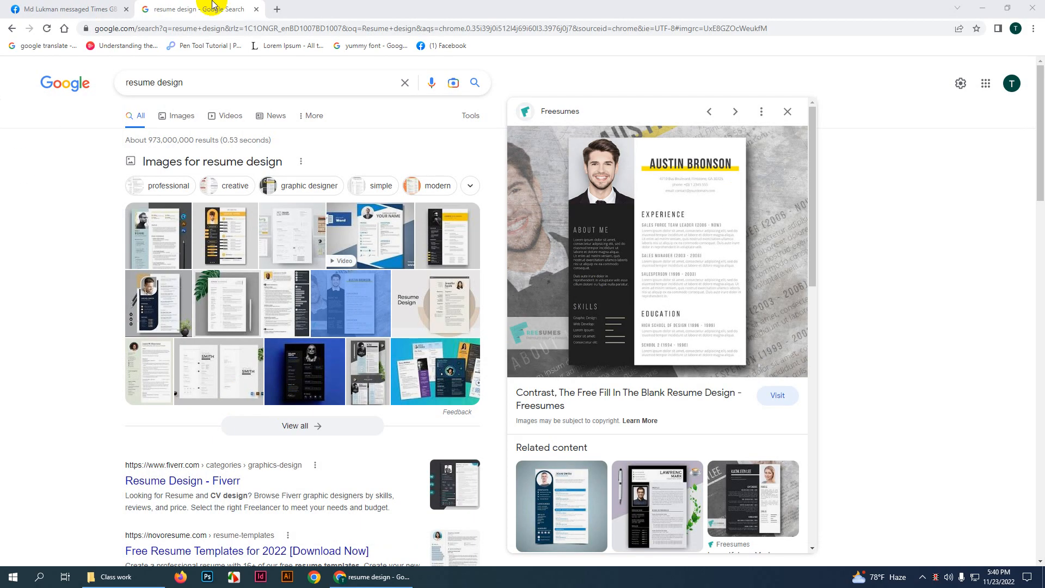
middle_click(212, 2)
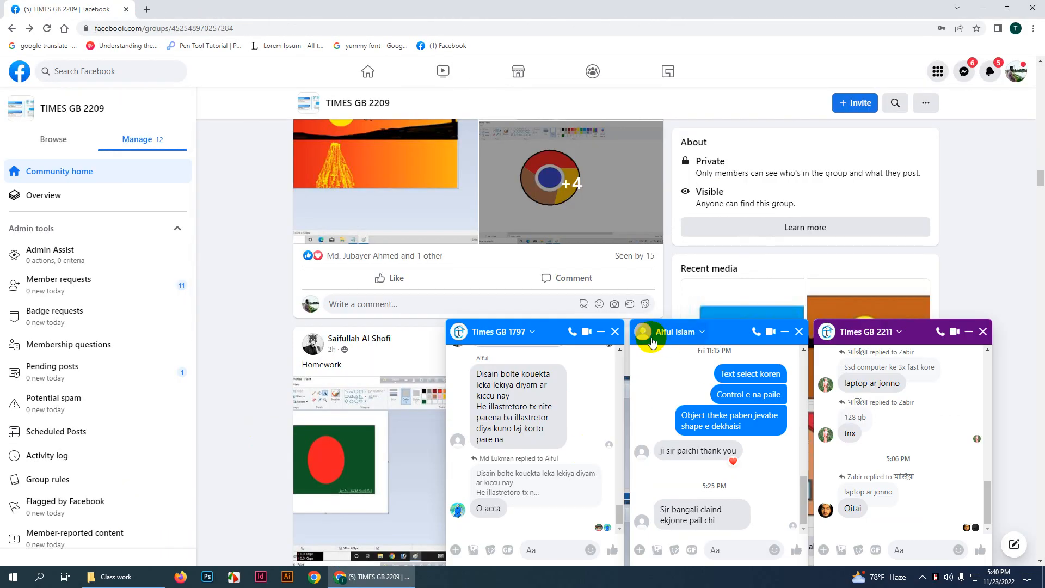
Step: Close the three chat pop-ups covering the Facebook group page
left_click(616, 332)
left_click(798, 332)
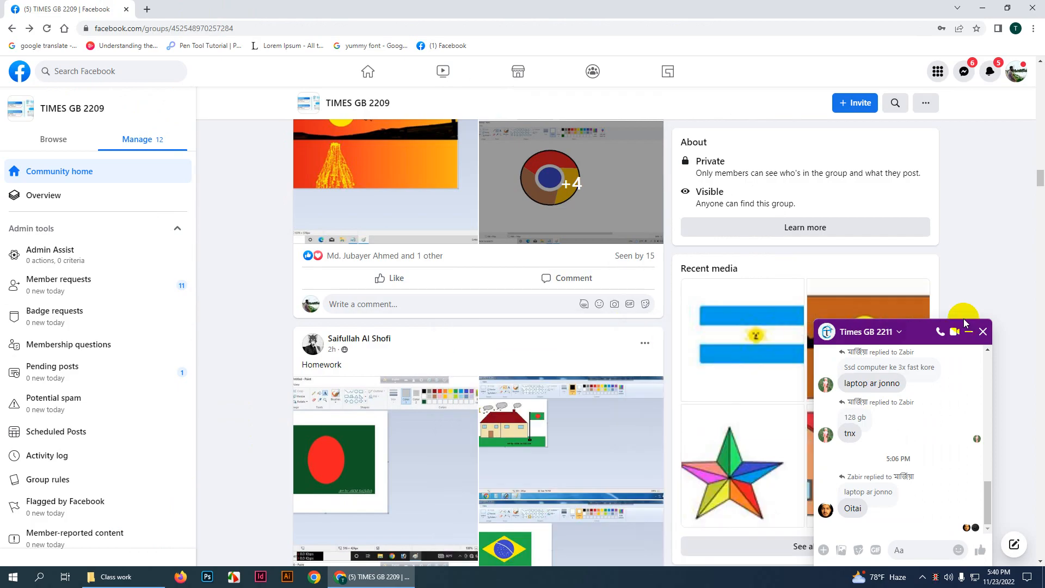
left_click(983, 332)
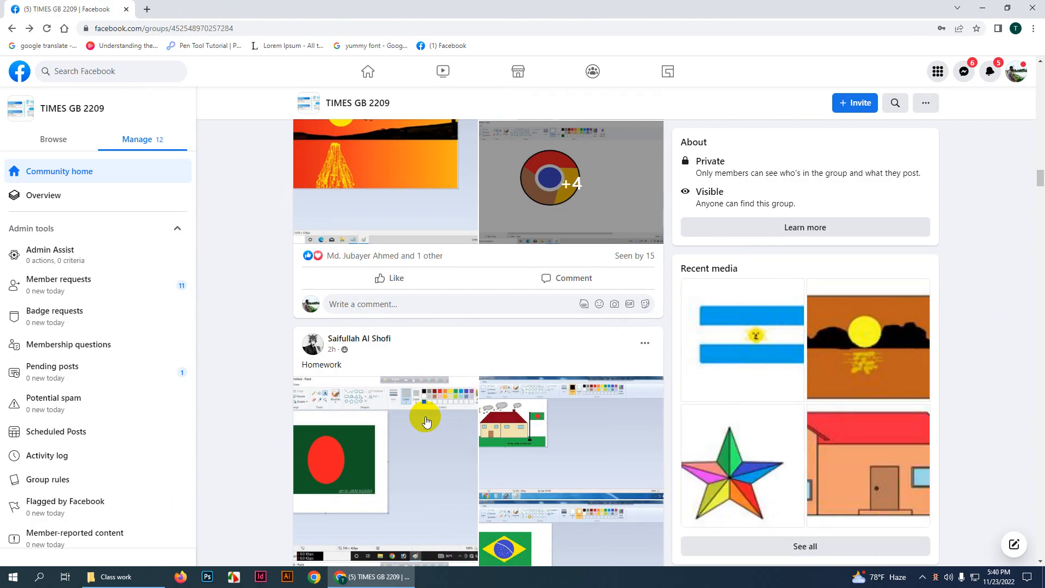
scroll(426, 425, "down", 4)
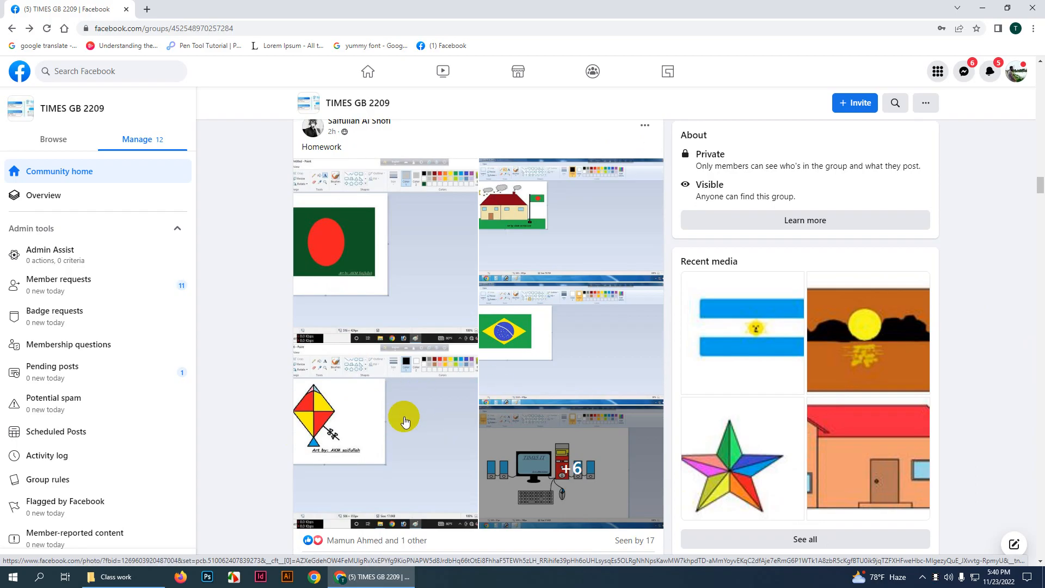
Step: Launch Excel 2013 and create a blank workbook
left_click(39, 576)
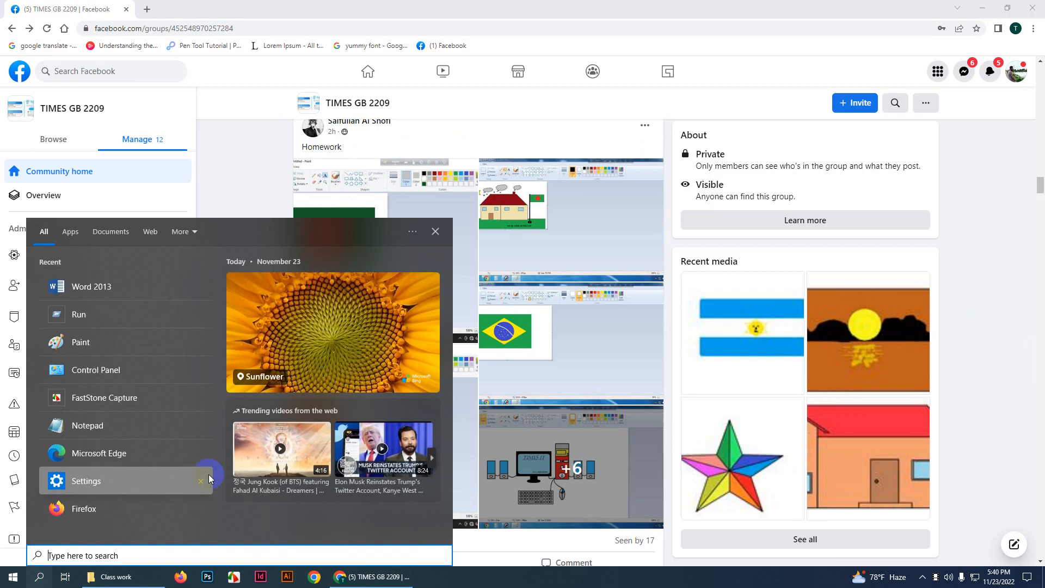
type("exc")
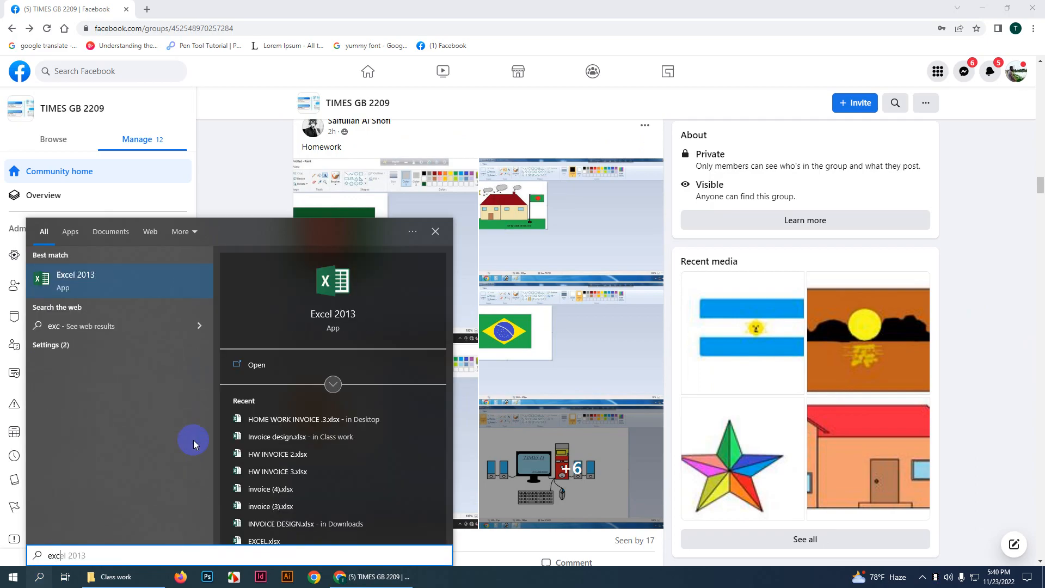
left_click(325, 296)
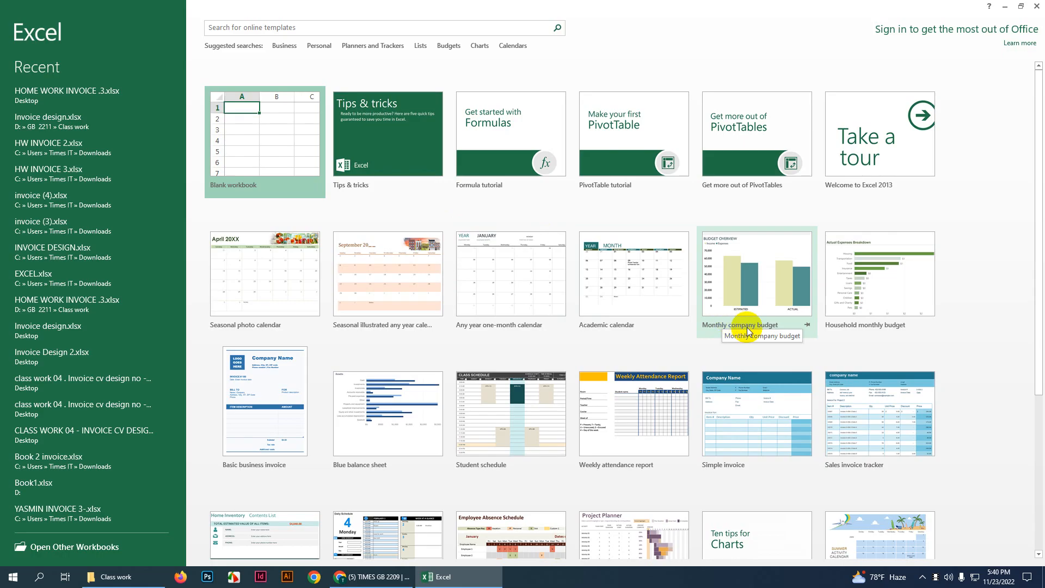
left_click(287, 142)
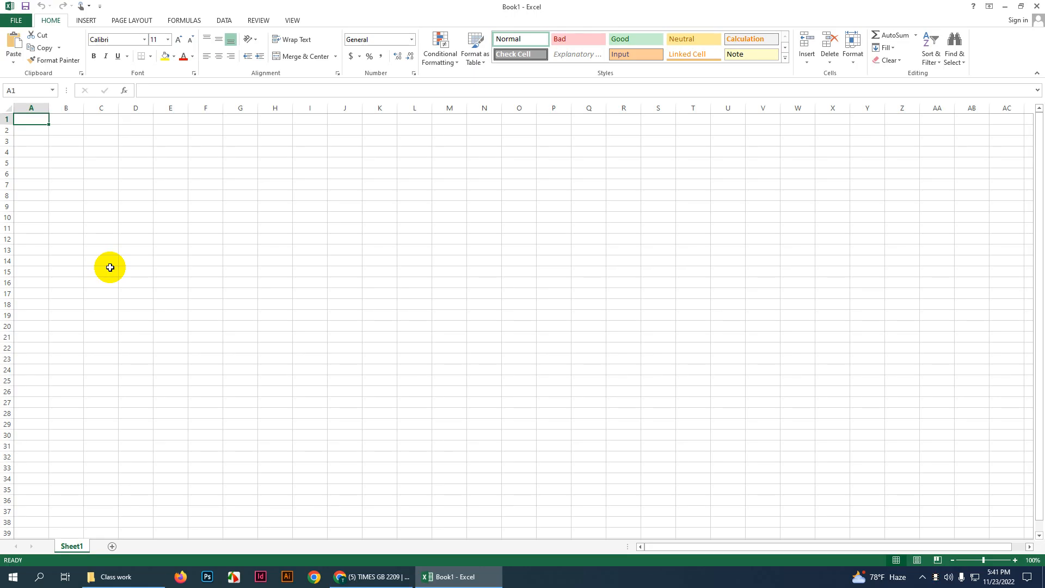
scroll(296, 299, "down", 9)
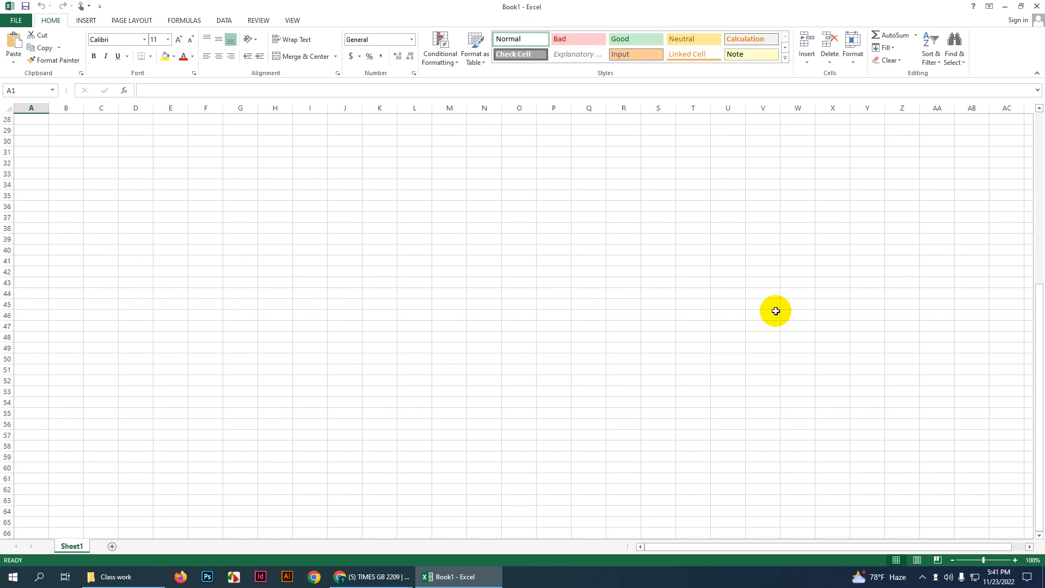
scroll(705, 363, "down", 20)
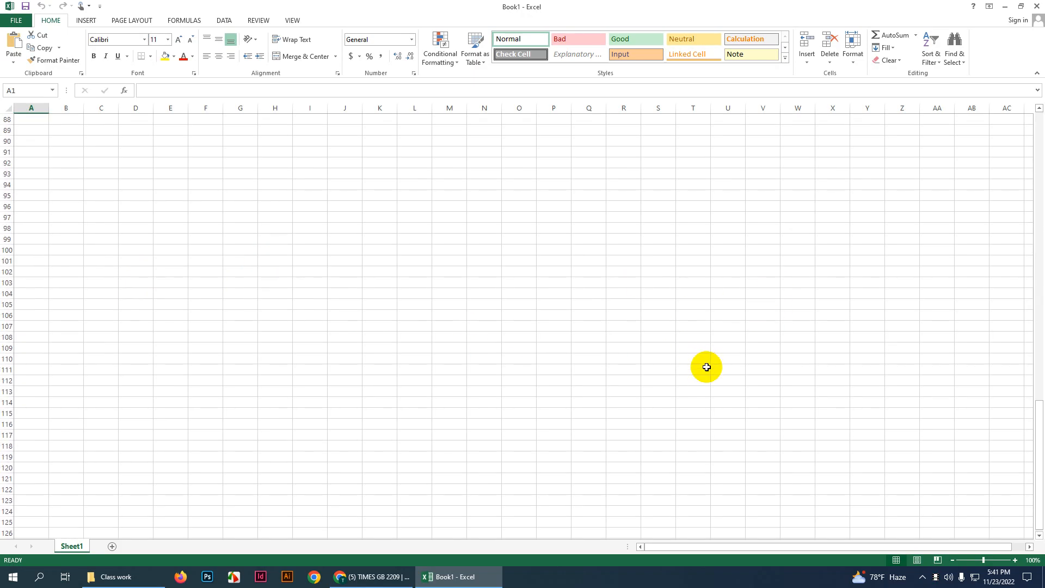
scroll(707, 367, "down", 20)
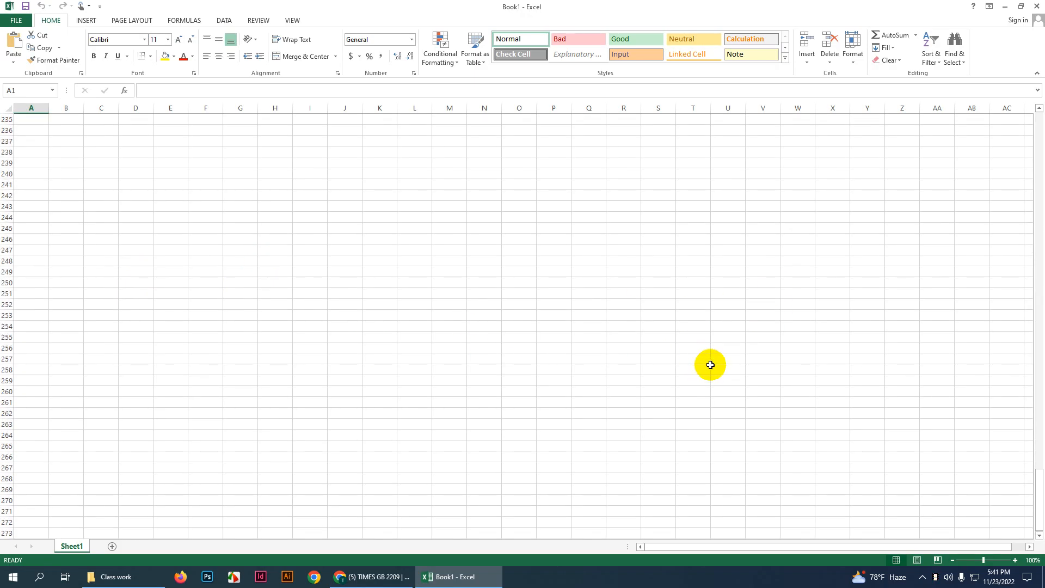
scroll(710, 366, "down", 20)
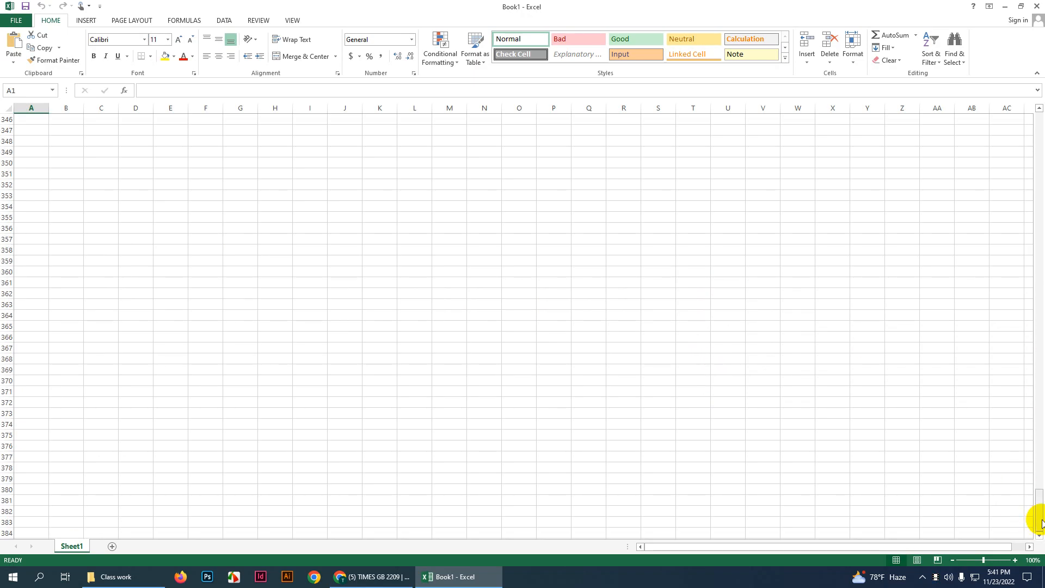
left_click_drag(1038, 515, 1040, 116)
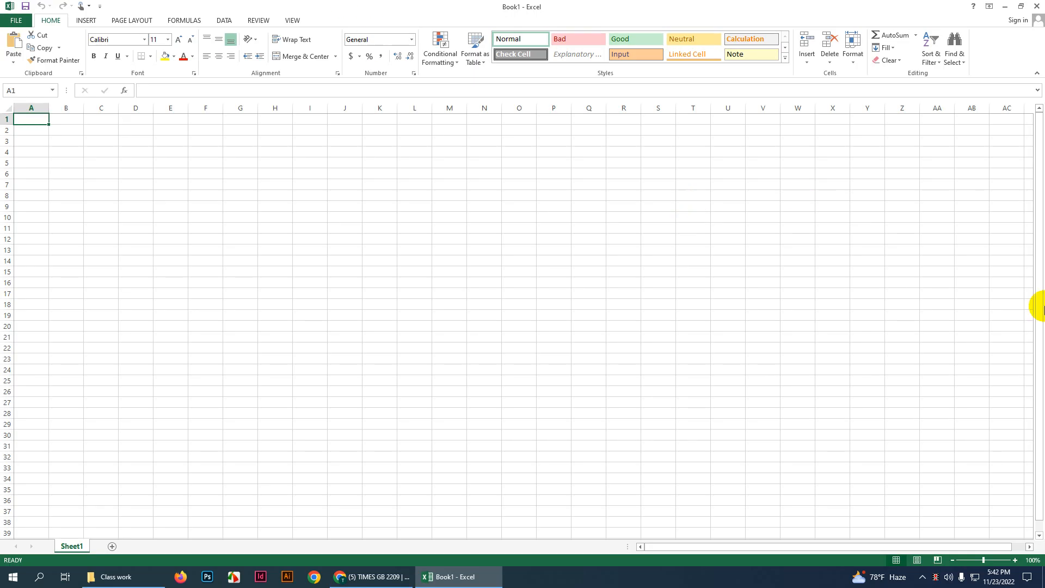
Step: Set the worksheet's paper size to A4
left_click(130, 22)
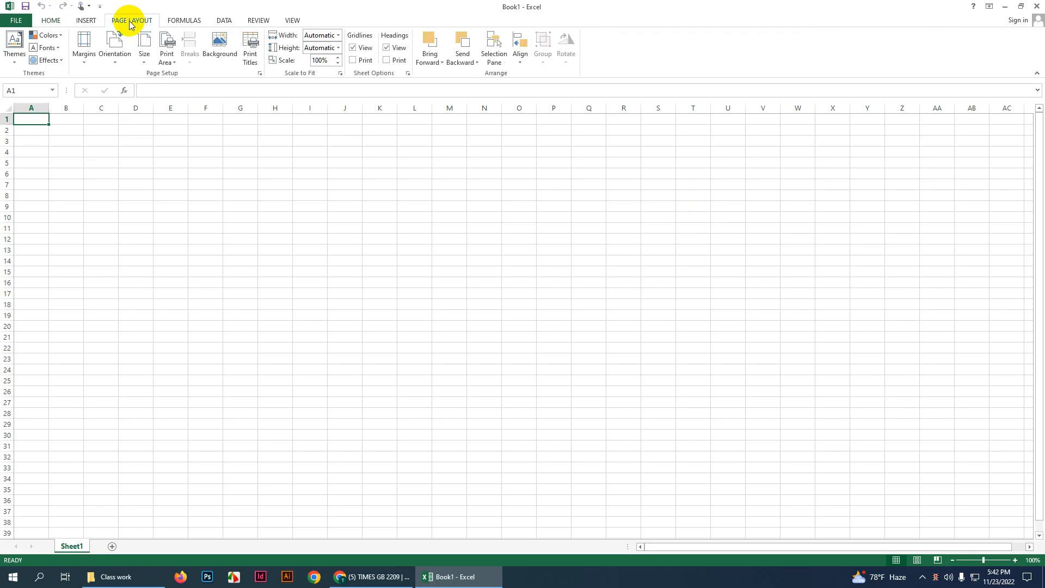
left_click(143, 46)
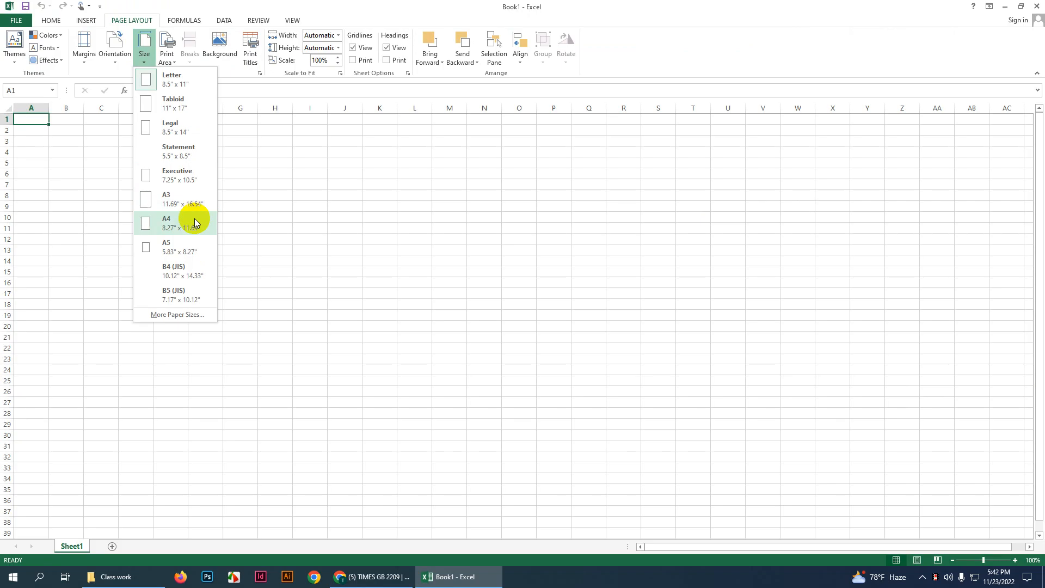
left_click(184, 314)
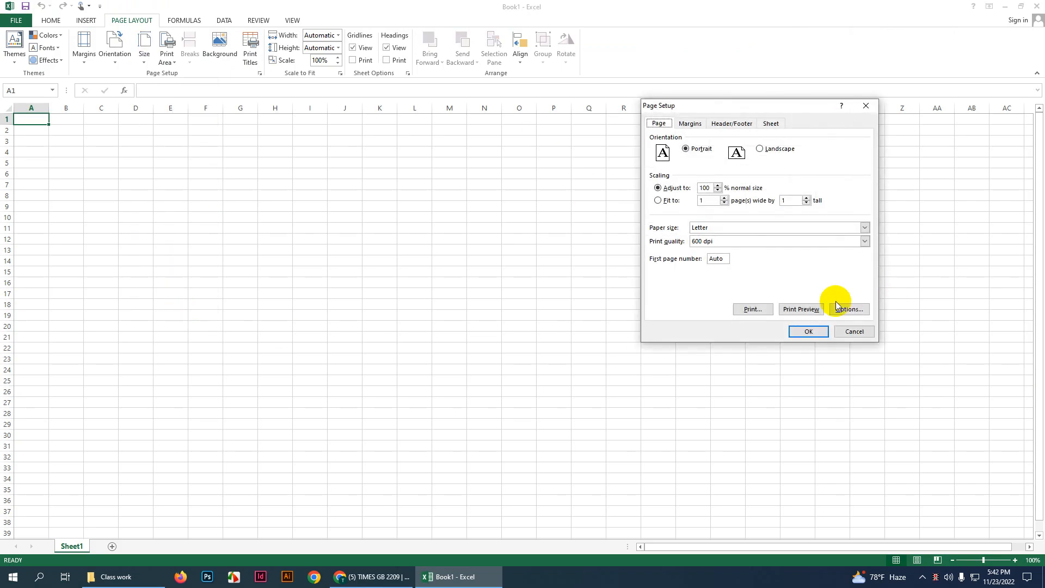
left_click(866, 331)
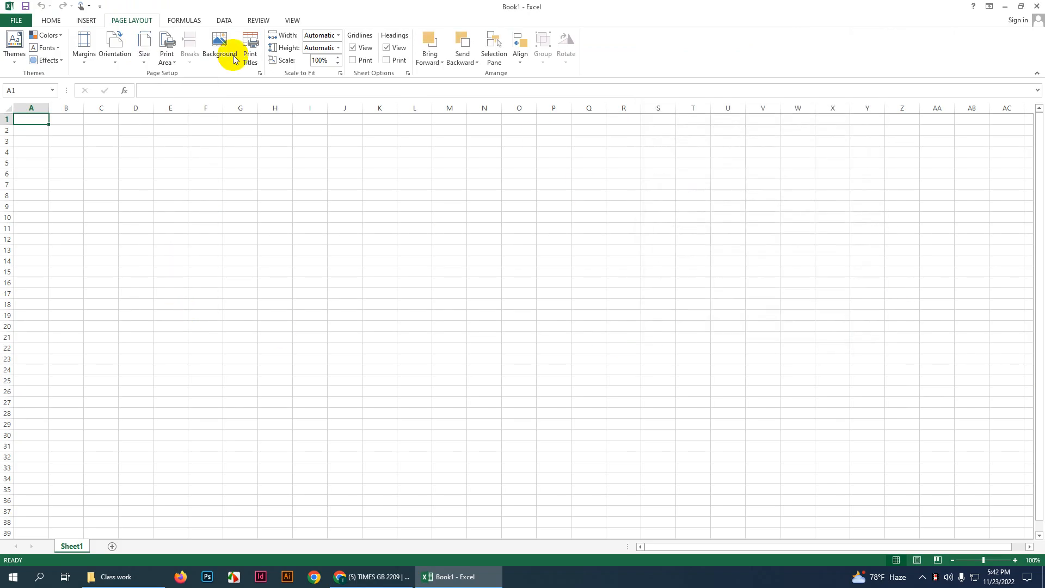
left_click(144, 41)
left_click(174, 223)
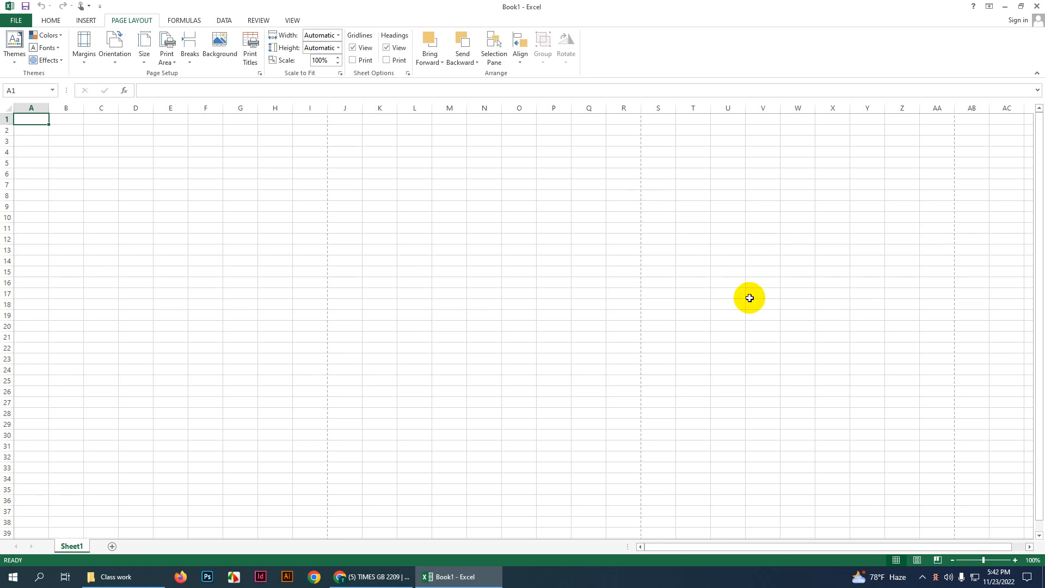
Step: Switch the worksheet to Page Layout view
scroll(618, 263, "down", 3)
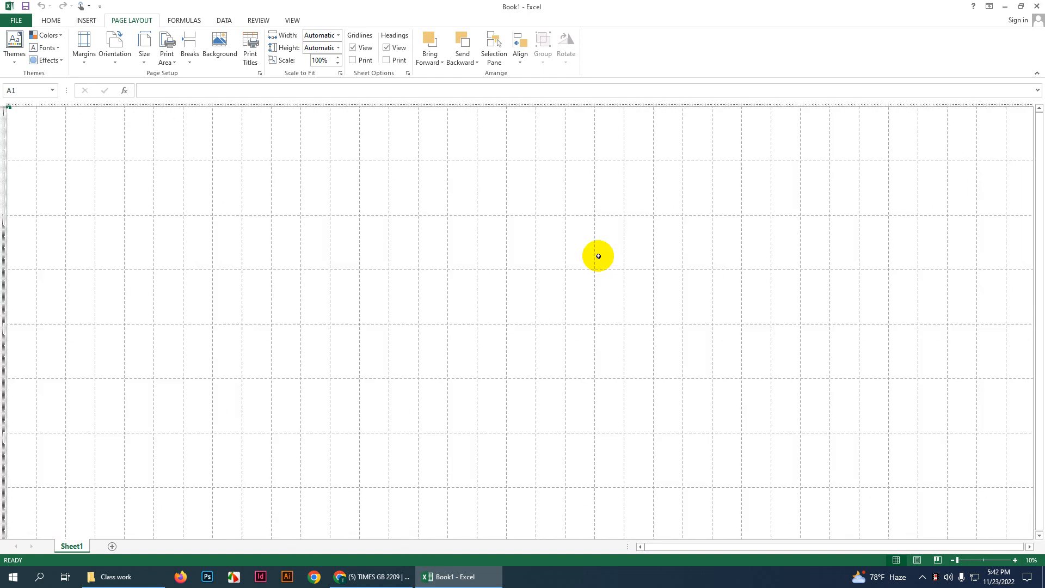
scroll(657, 322, "down", 14)
scroll(660, 324, "down", 6)
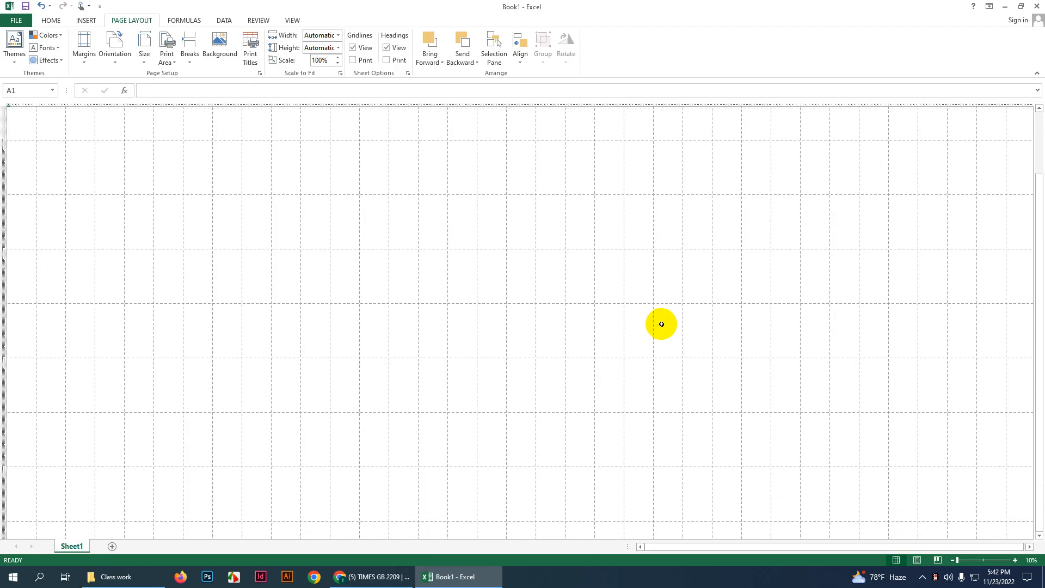
scroll(677, 294, "up", 15)
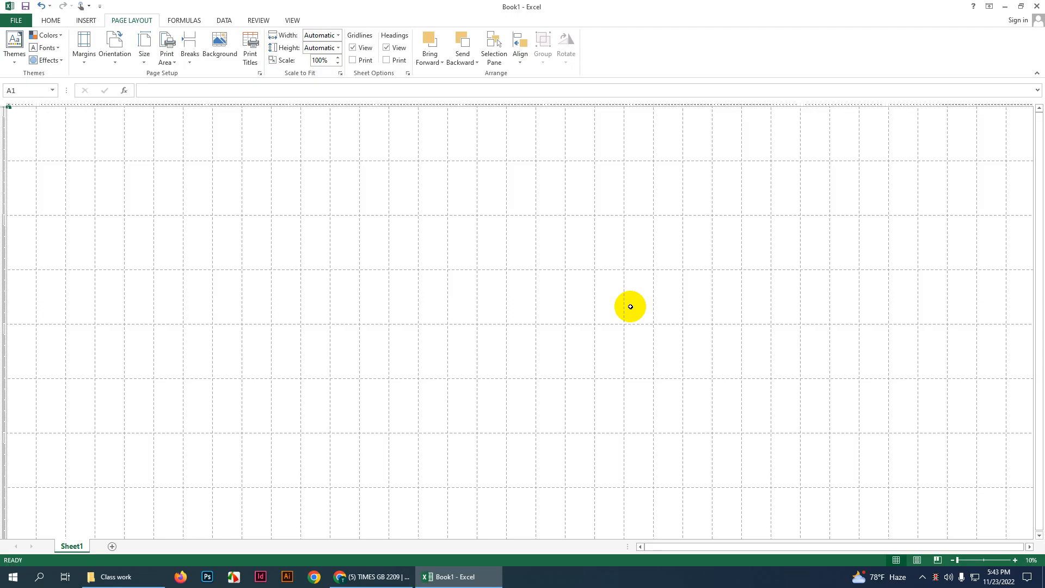
scroll(262, 264, "up", 8)
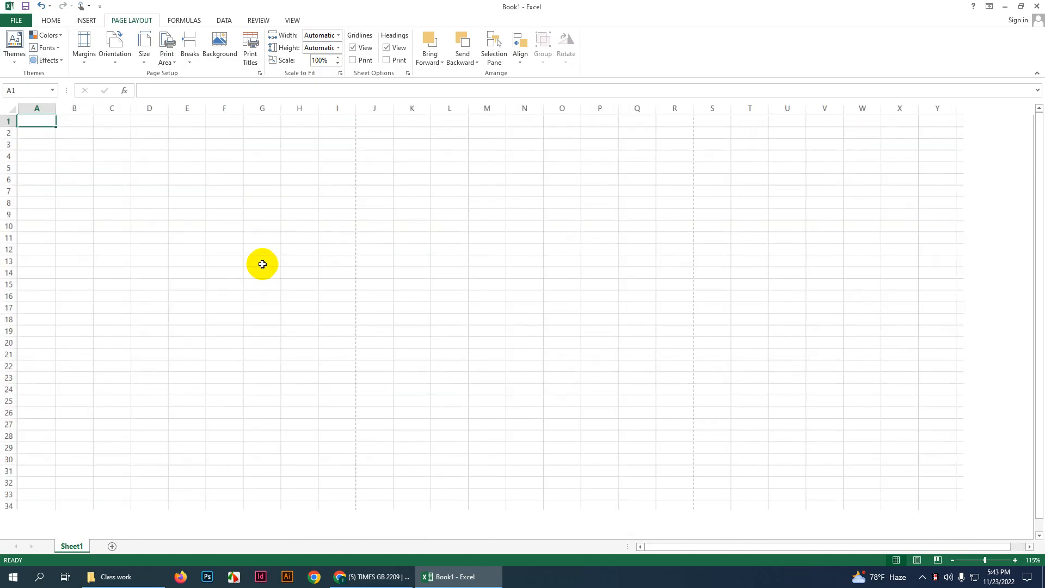
left_click(289, 22)
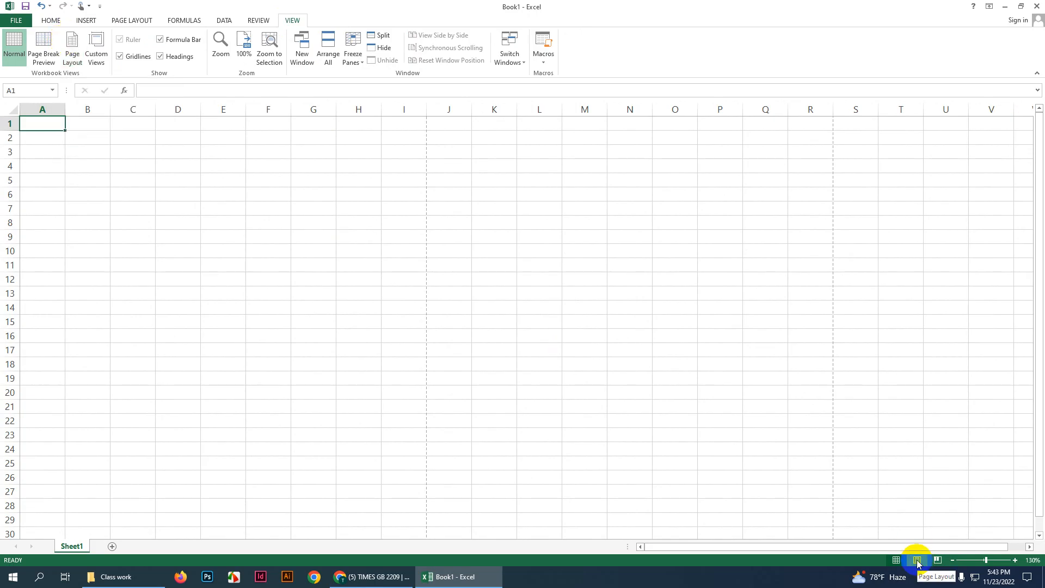
left_click(73, 48)
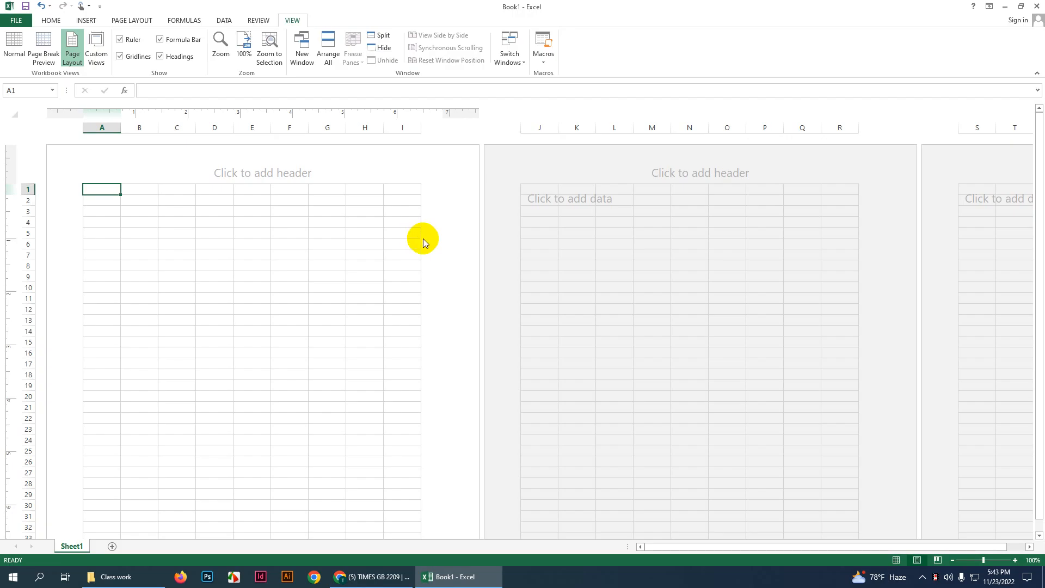
scroll(423, 239, "down", 4)
scroll(180, 283, "down", 3)
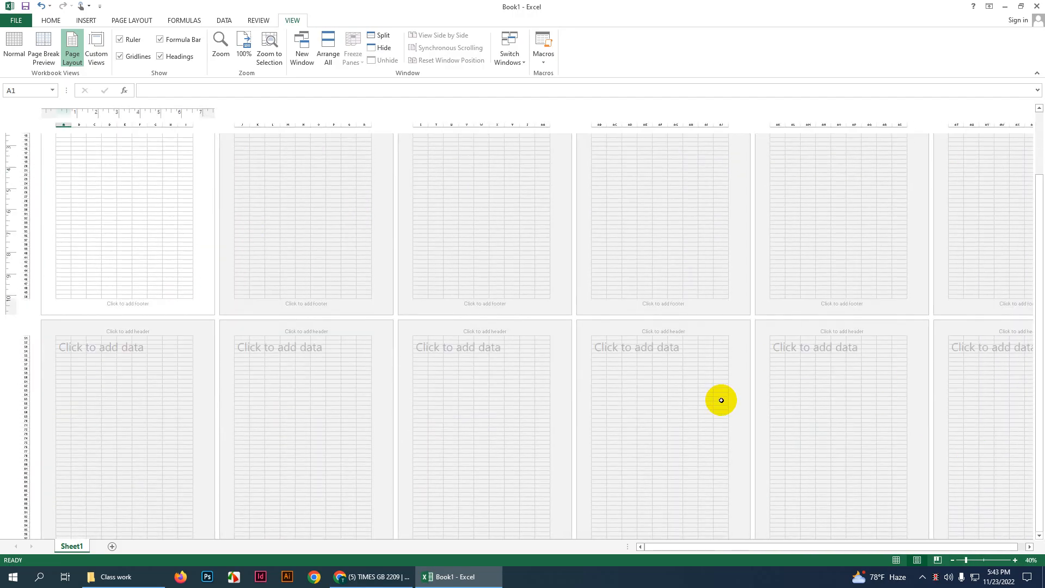
scroll(721, 400, "up", 3)
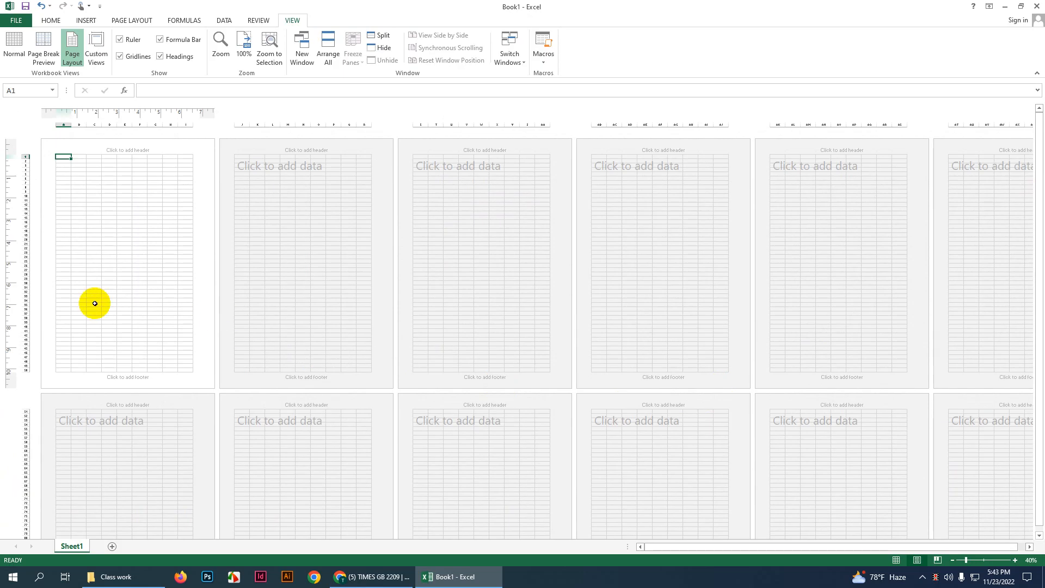
scroll(94, 303, "up", 3)
scroll(182, 318, "down", 3)
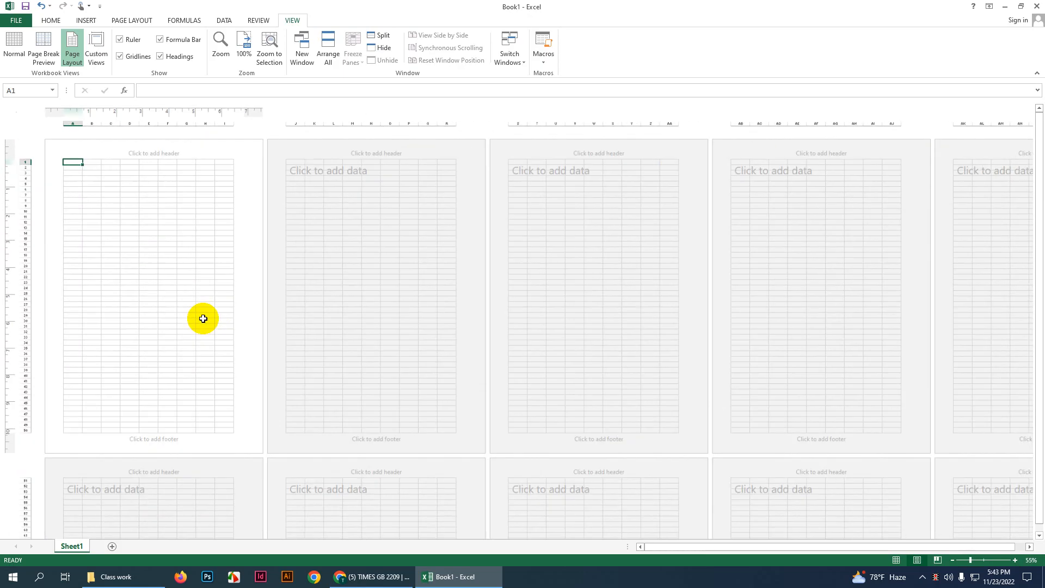
scroll(204, 318, "up", 4)
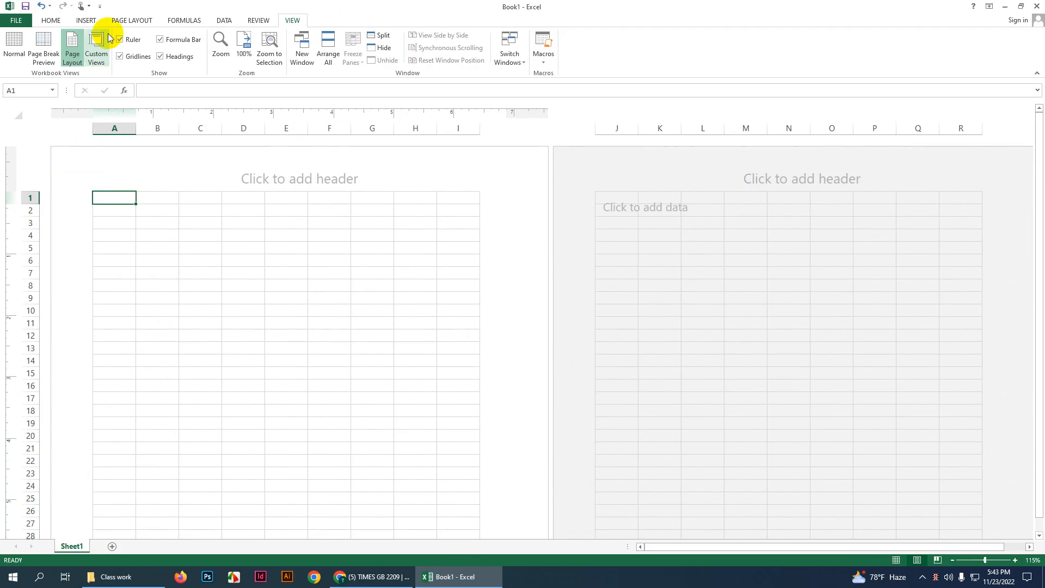
Step: Open the custom margin settings and set the header and right margins to 0.75
left_click(132, 20)
left_click(87, 51)
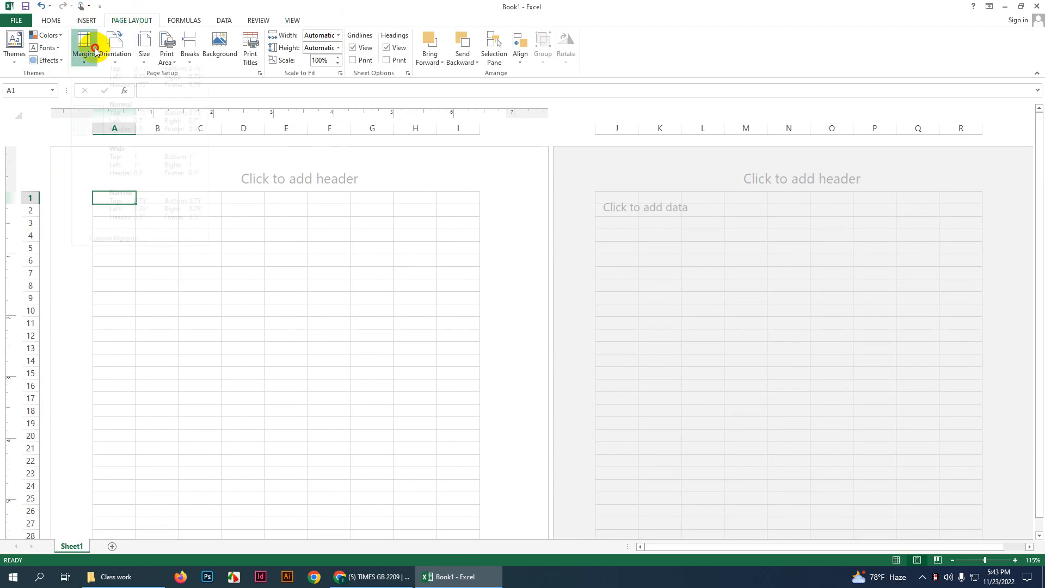
left_click(139, 244)
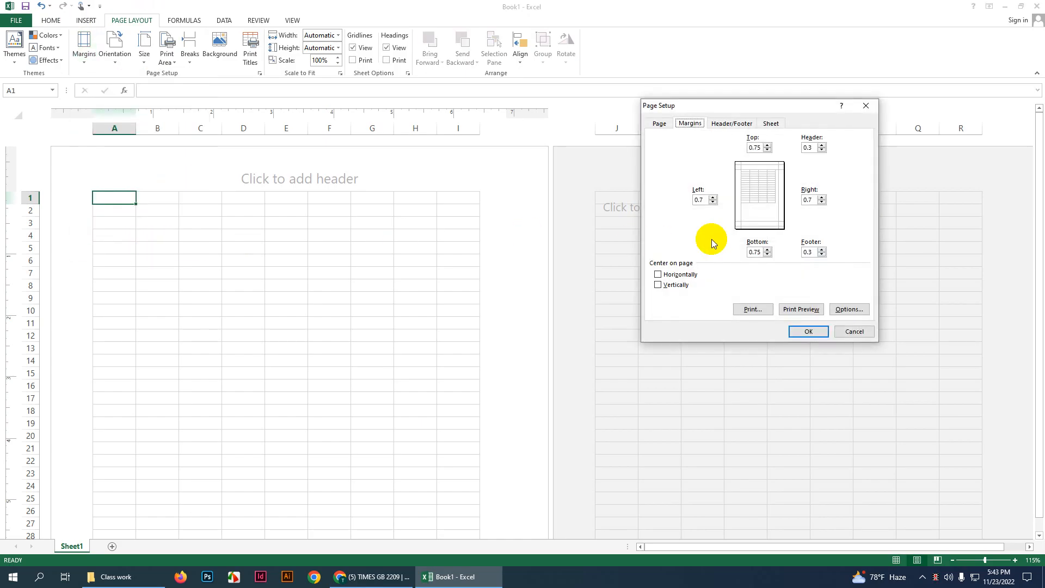
left_click_drag(760, 147, 722, 154)
key("ctrl+c")
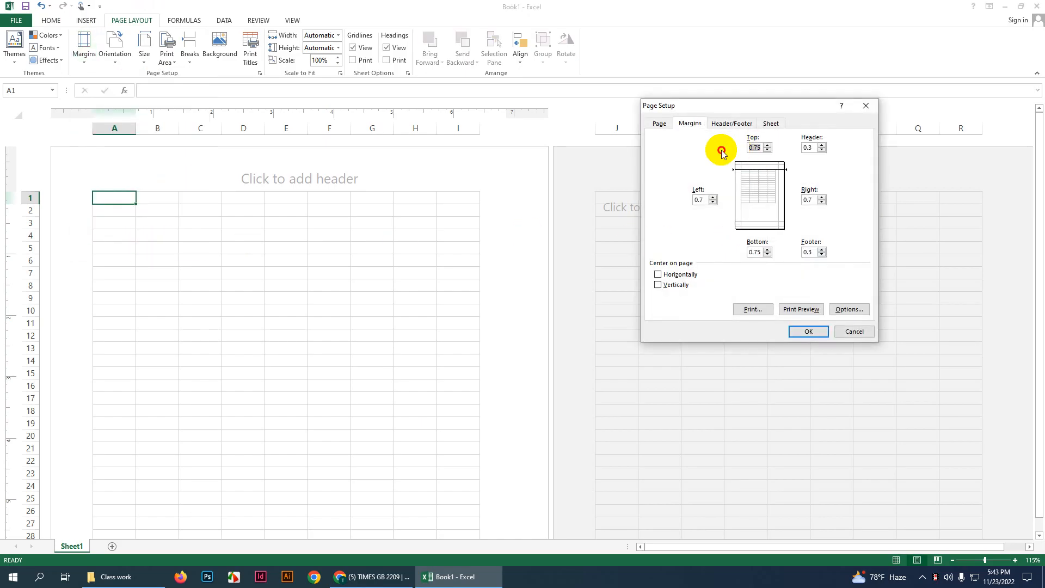
left_click_drag(803, 147, 816, 150)
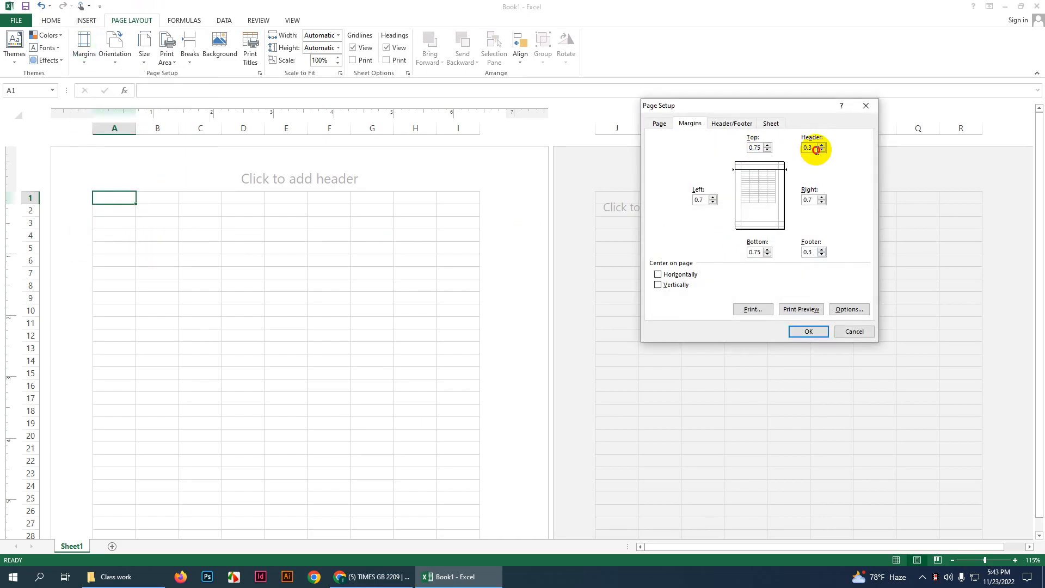
type("0.75")
left_click(811, 199)
type("5")
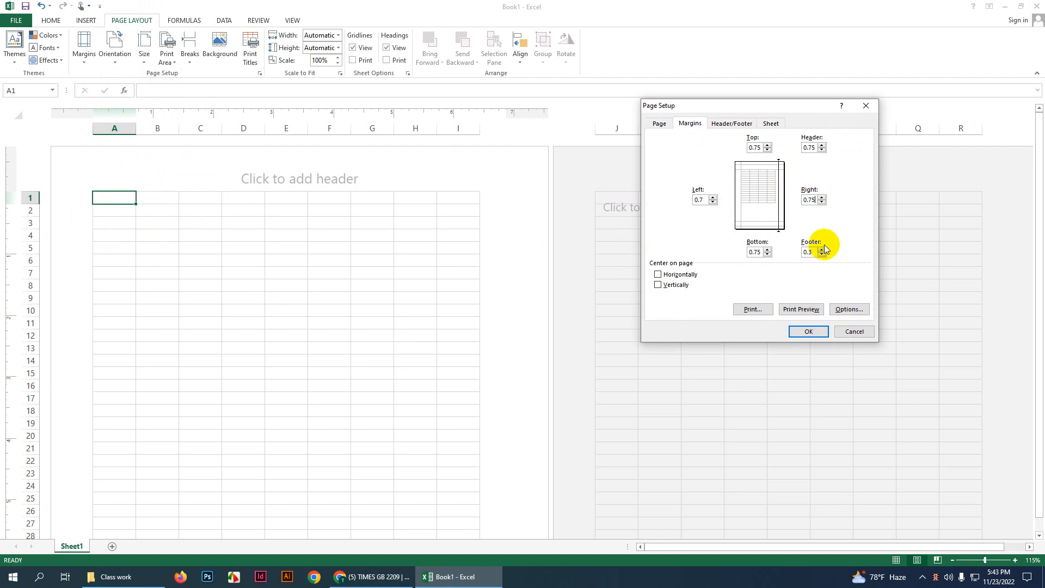
Step: Set the footer and left margins to 0.75 and apply the page setup
left_click_drag(814, 253, 775, 250)
key("ctrl+v")
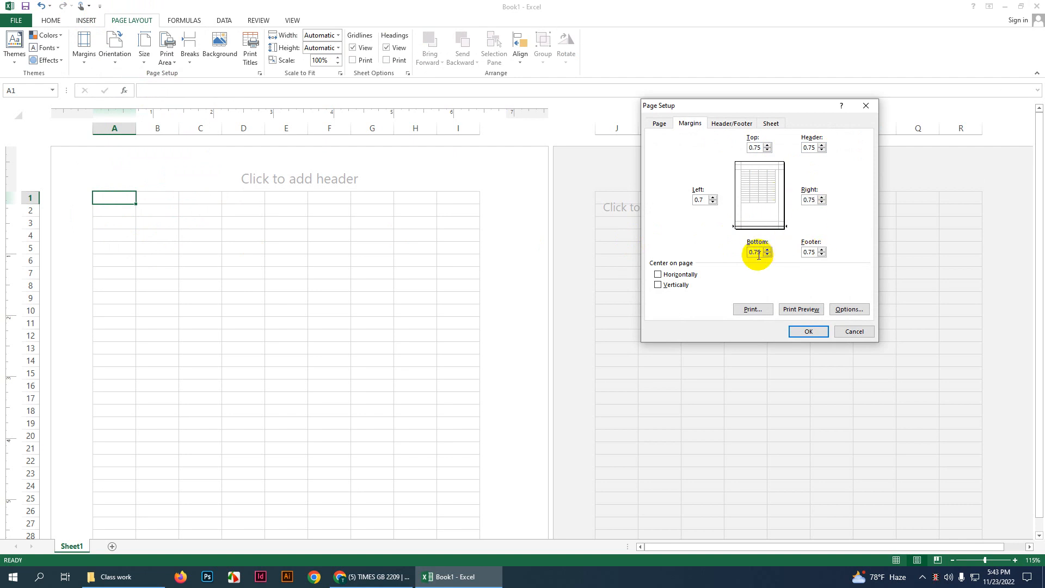
left_click_drag(707, 199, 671, 202)
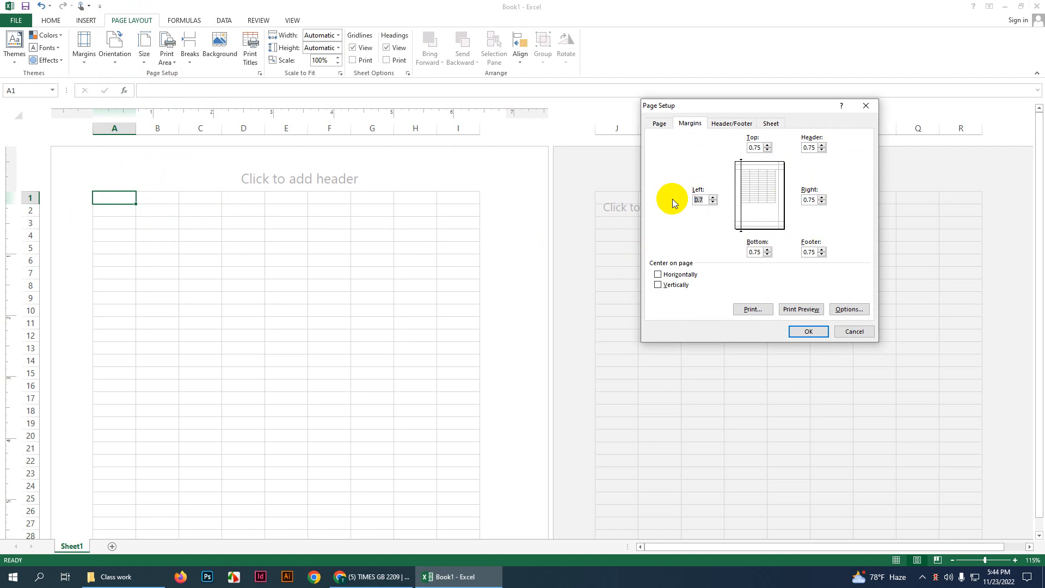
key("ctrl+v")
left_click(806, 329)
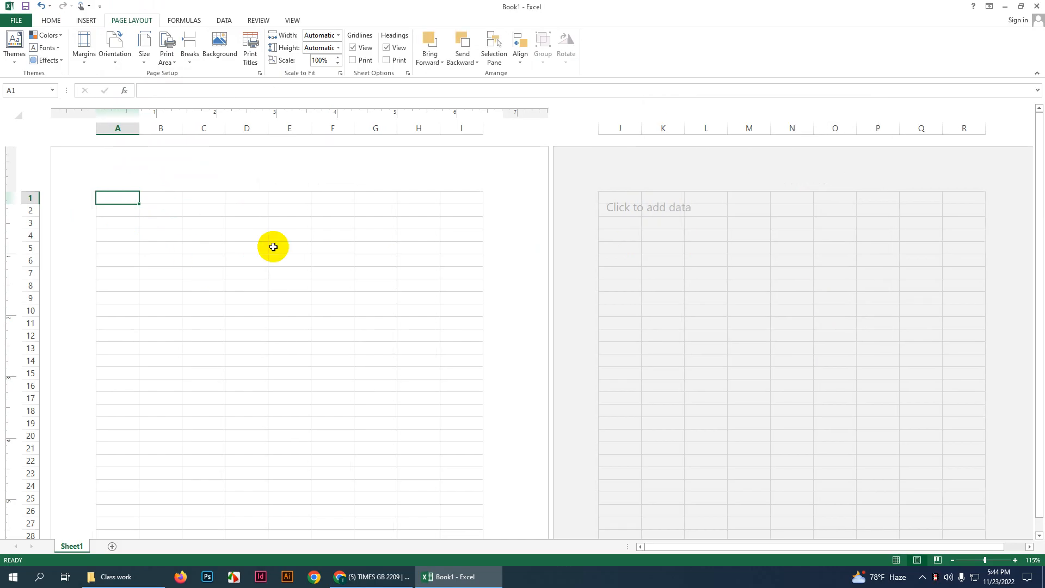
scroll(436, 231, "down", 1)
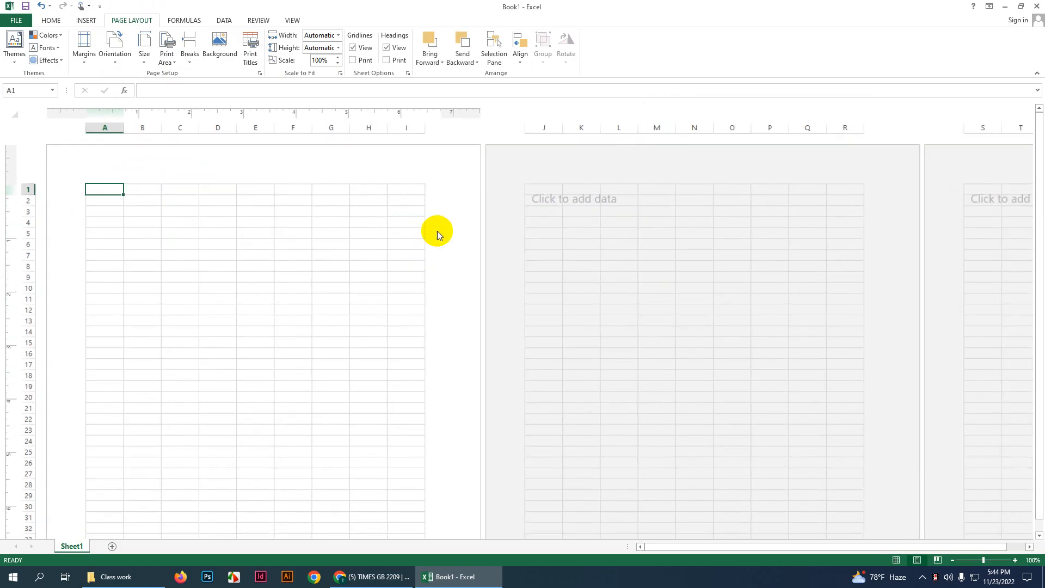
scroll(436, 231, "up", 2)
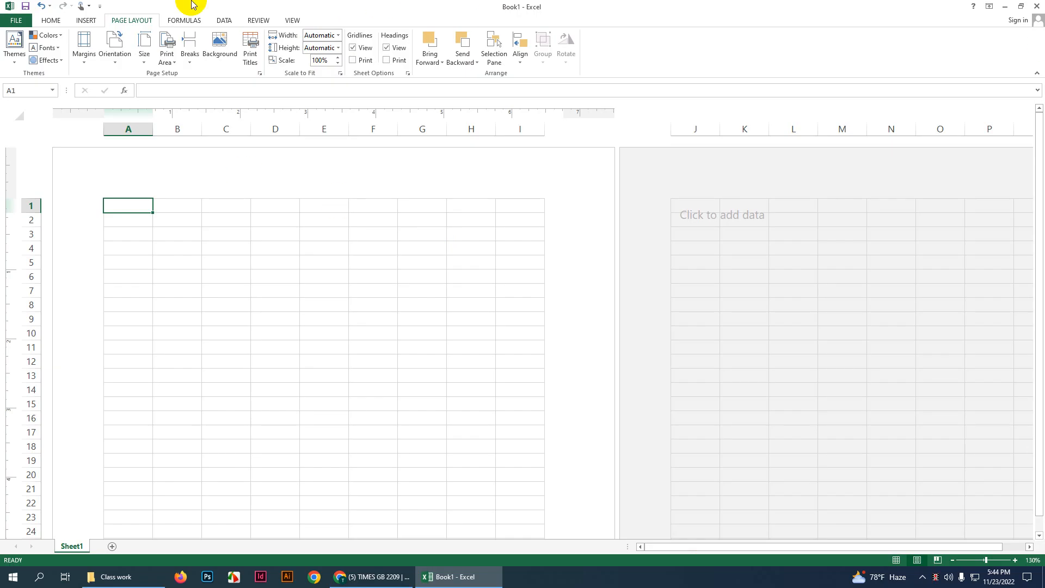
left_click(148, 49)
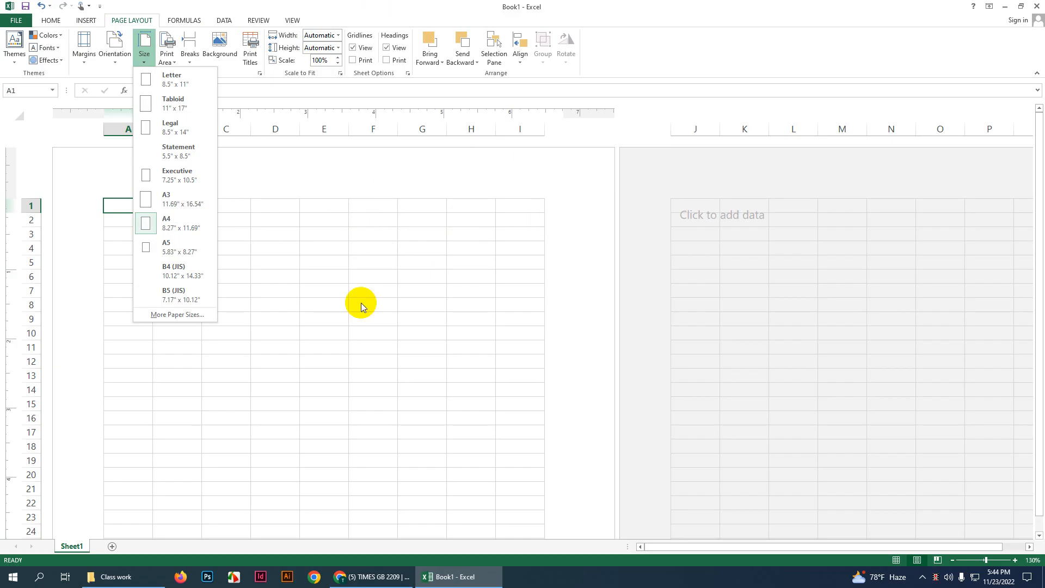
left_click(560, 194)
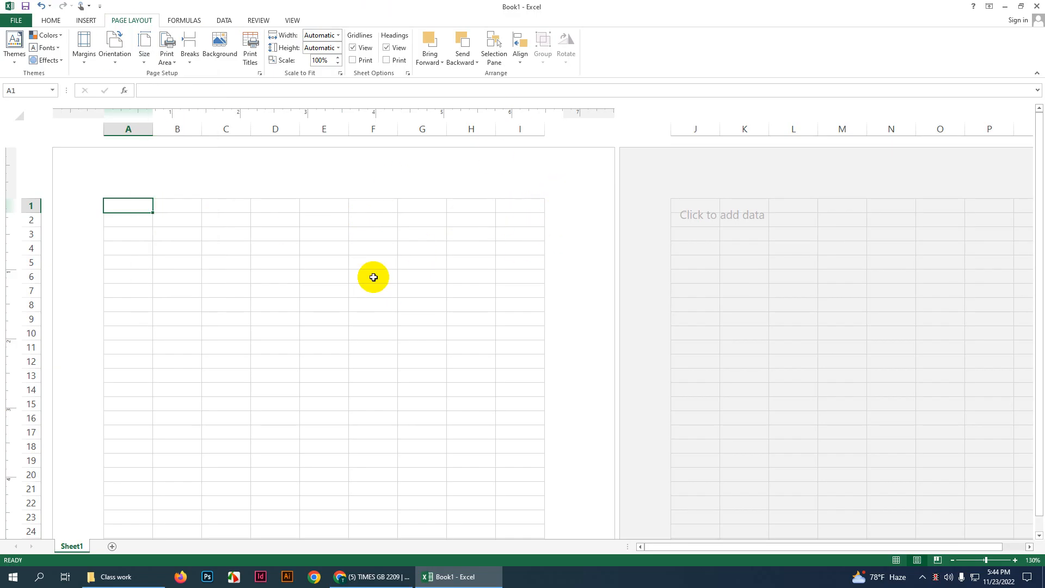
Step: Switch to Chrome and search Google Images for "invoice design" in a new tab
left_click(371, 578)
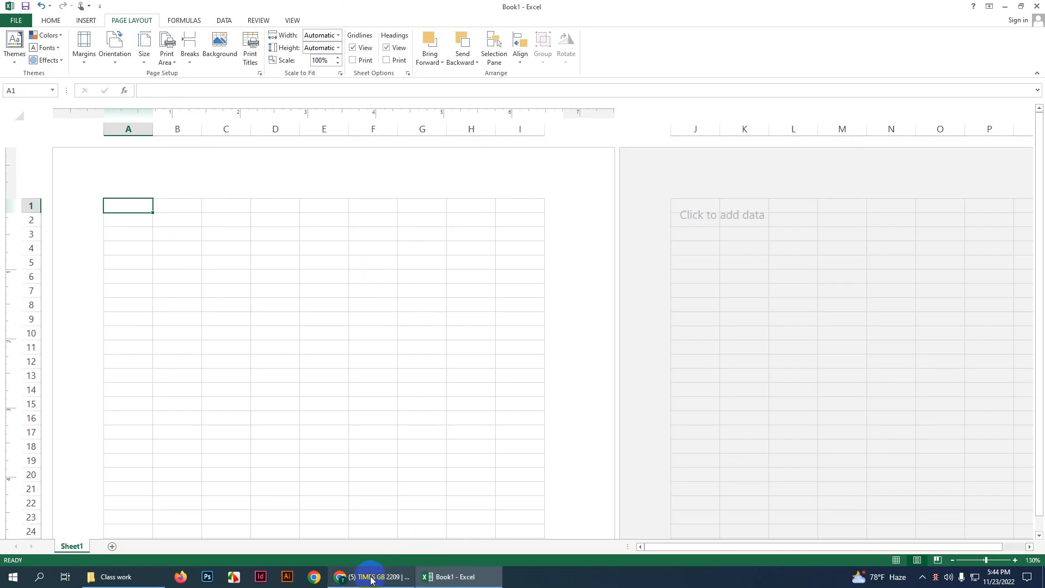
mouse_move(372, 579)
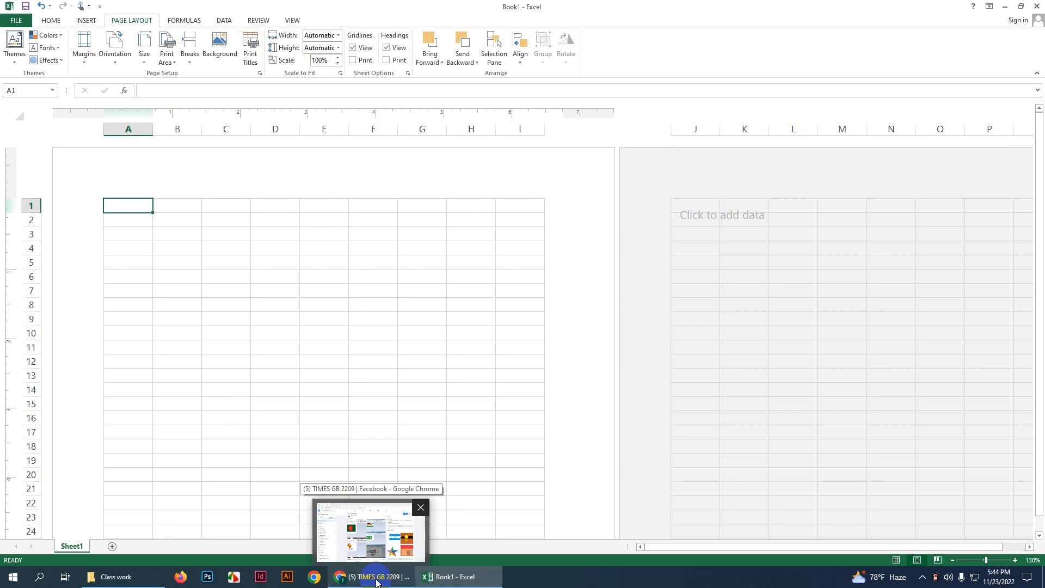
left_click(375, 580)
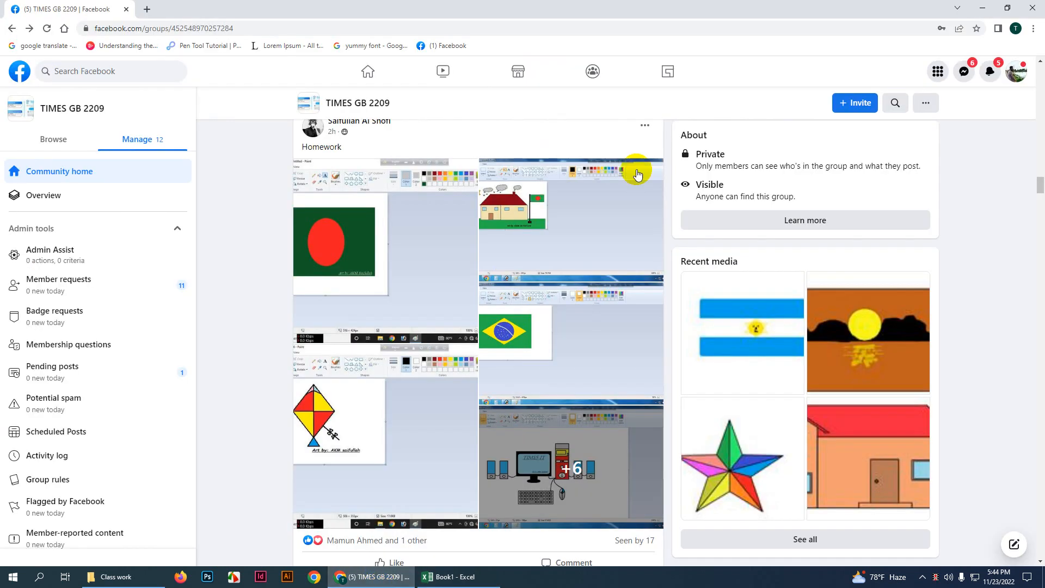
left_click(147, 9)
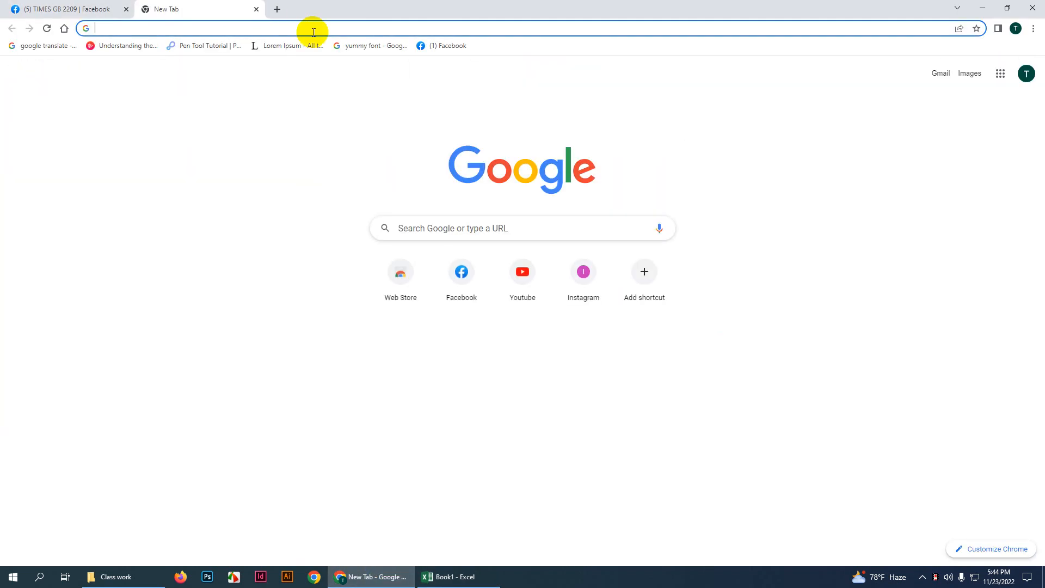
left_click(315, 31)
type("Invoice")
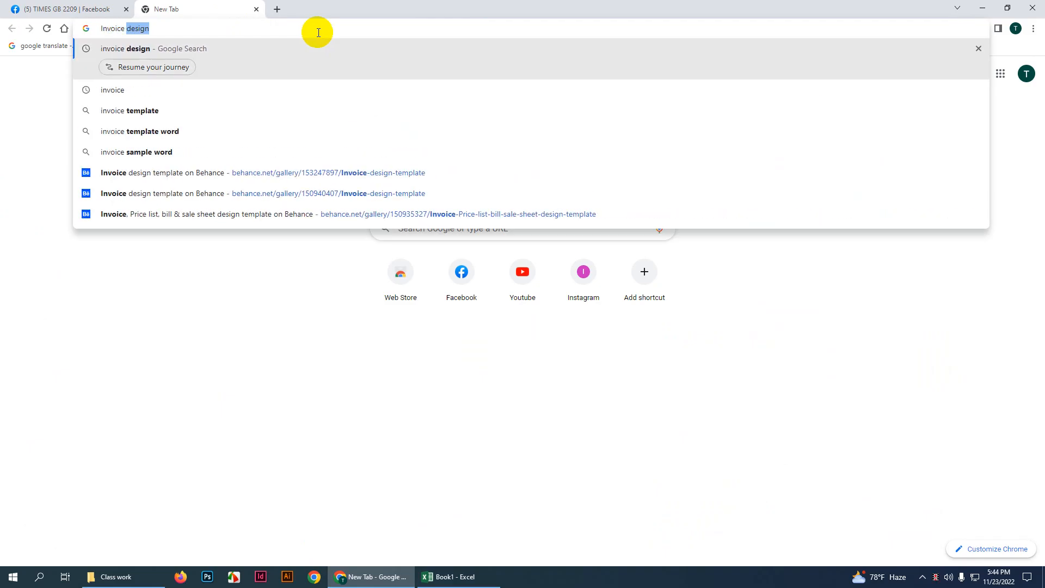
left_click(325, 58)
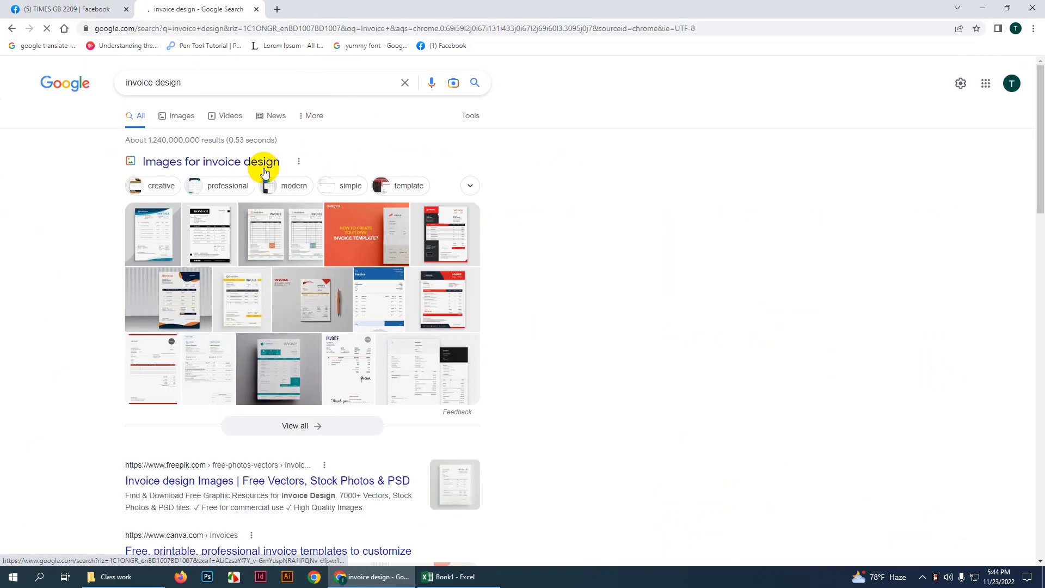
left_click(156, 113)
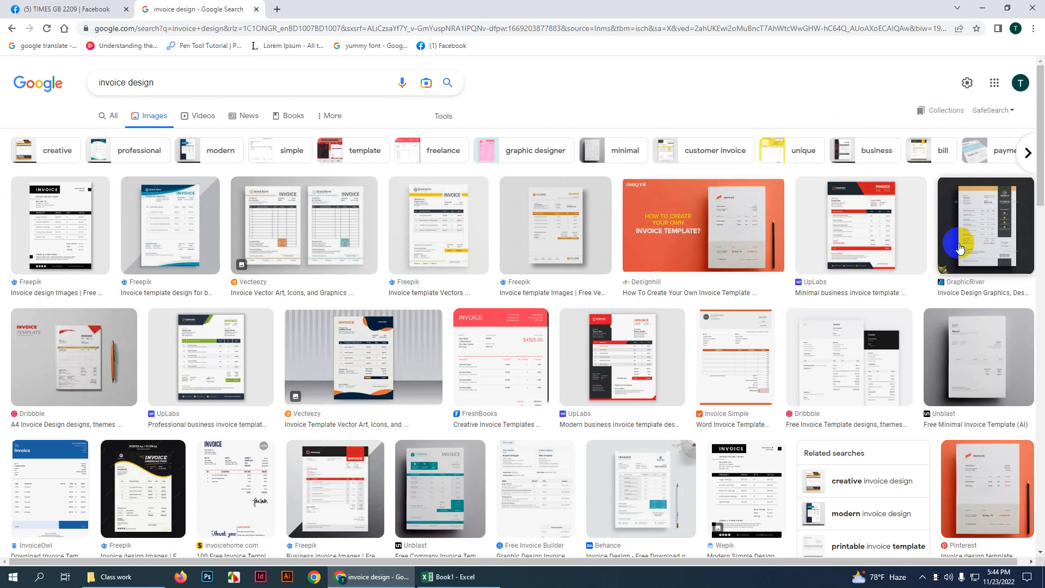
Step: Open the black-and-white Freepik, green UpLabs, minimal red UpLabs and Designhill invoice images in separate tabs
middle_click(79, 220)
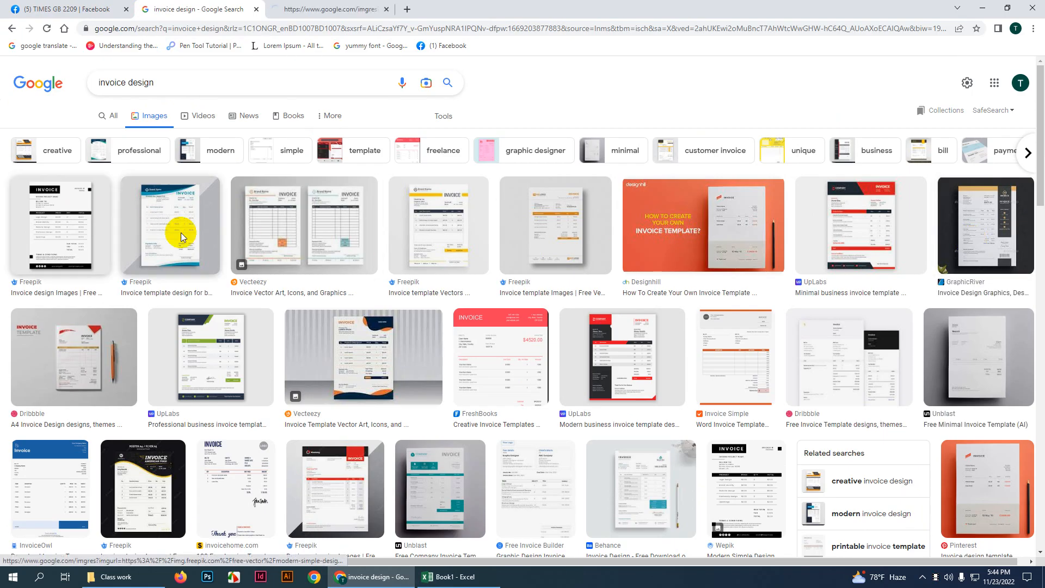
scroll(333, 283, "down", 1)
middle_click(256, 288)
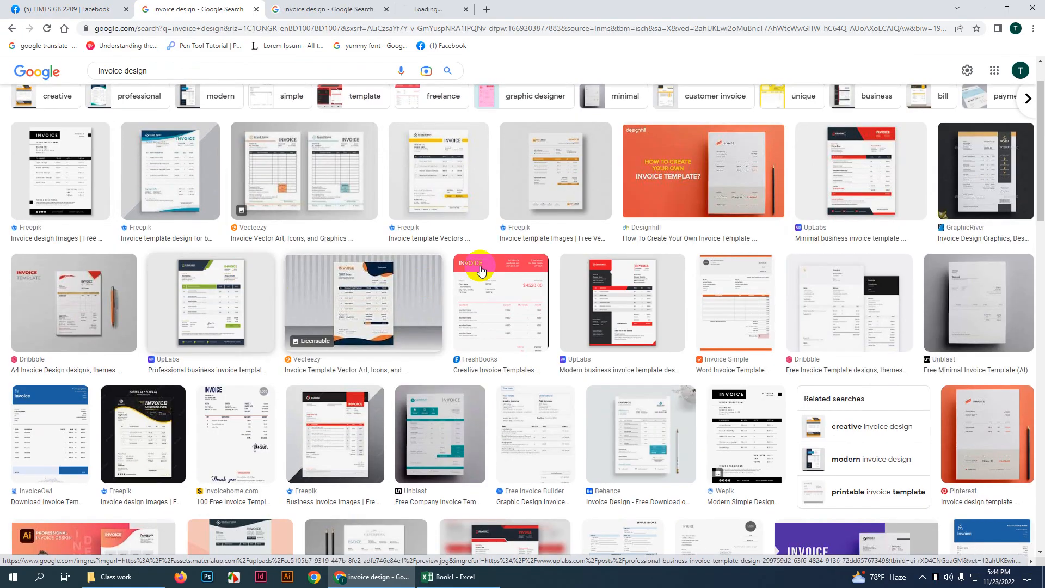
middle_click(919, 191)
middle_click(737, 173)
Step: Open the teal Unblast, red Freepik business and modern red UpLabs invoice images in separate tabs
scroll(707, 239, "down", 3)
scroll(704, 243, "down", 1)
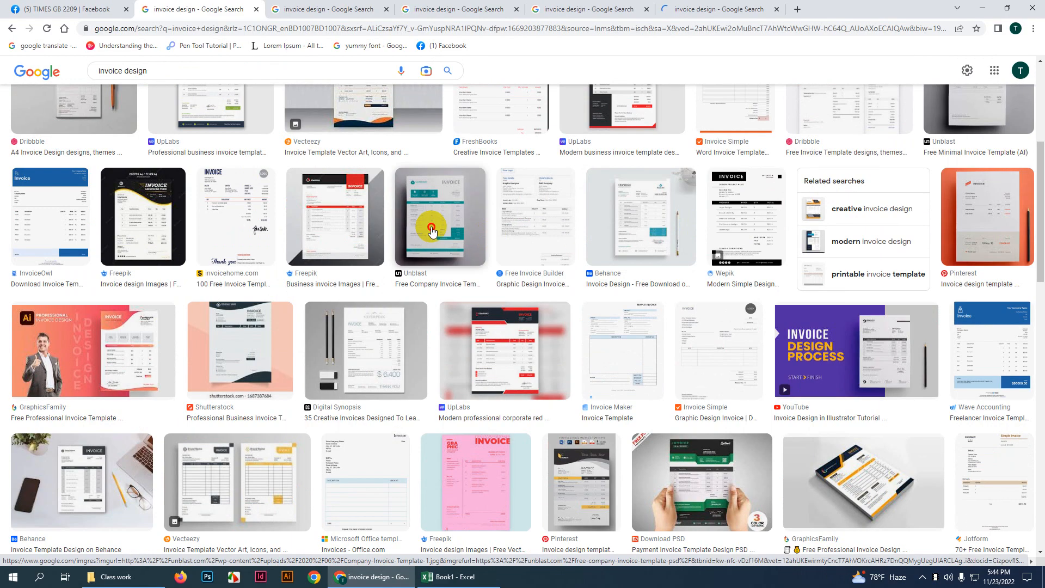
middle_click(431, 229)
middle_click(381, 214)
scroll(604, 217, "down", 2)
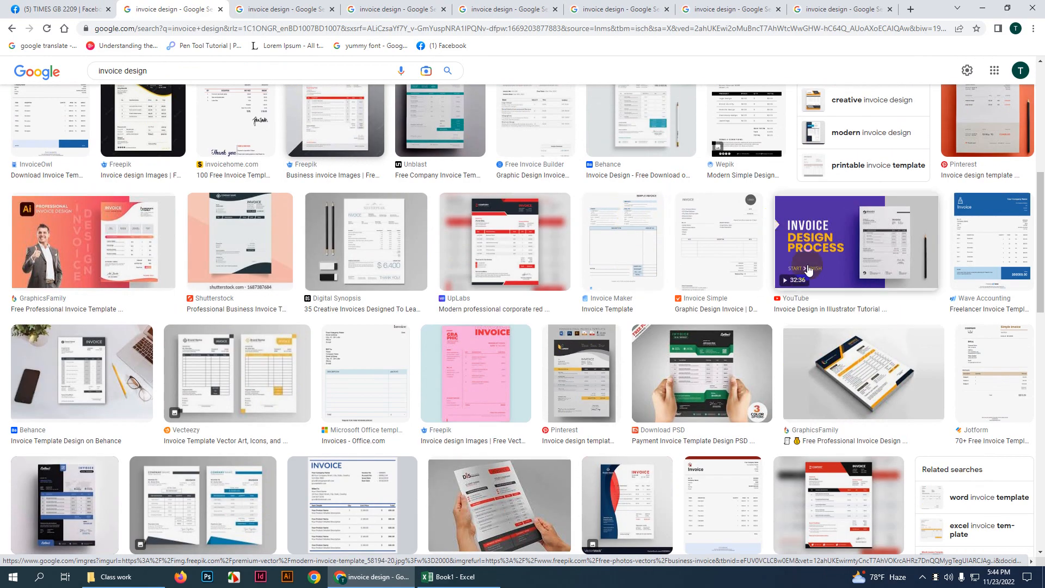
scroll(834, 268, "down", 3)
scroll(789, 261, "down", 2)
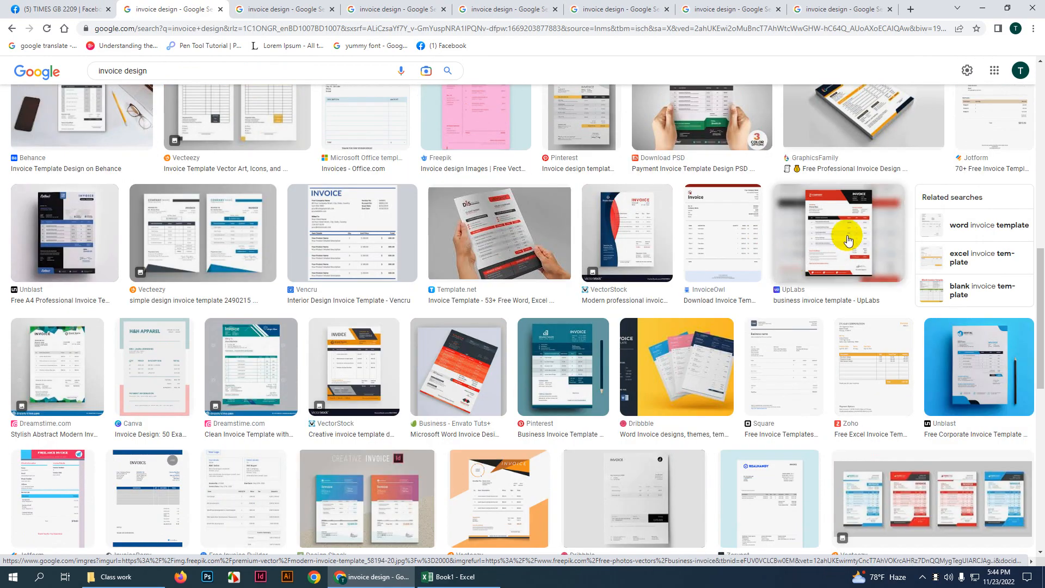
middle_click(645, 190)
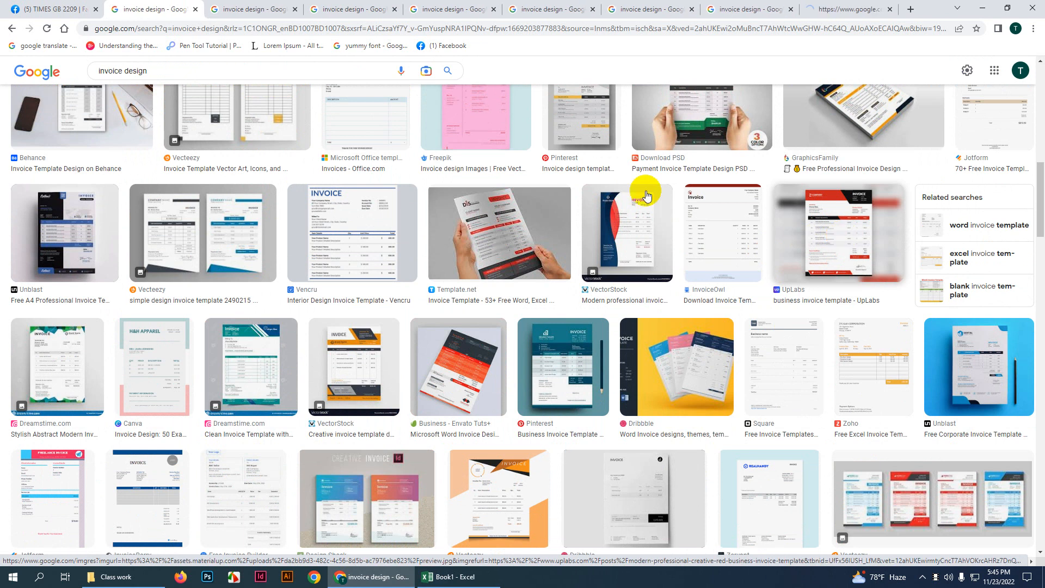
Step: Examine the layout of each opened invoice sample, ending with the modern professional creative red UpLabs template
left_click(246, 8)
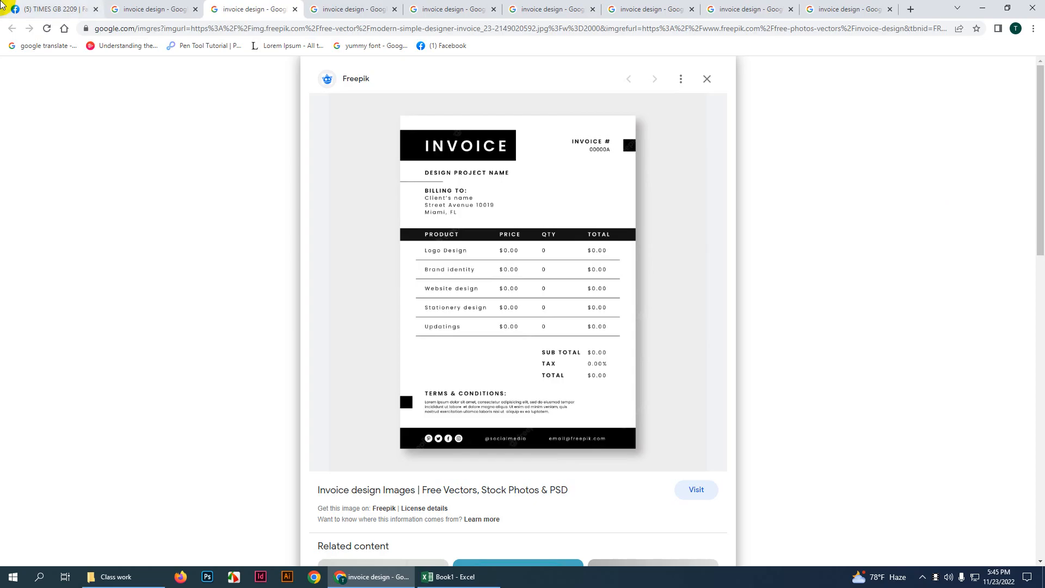
left_click(353, 7)
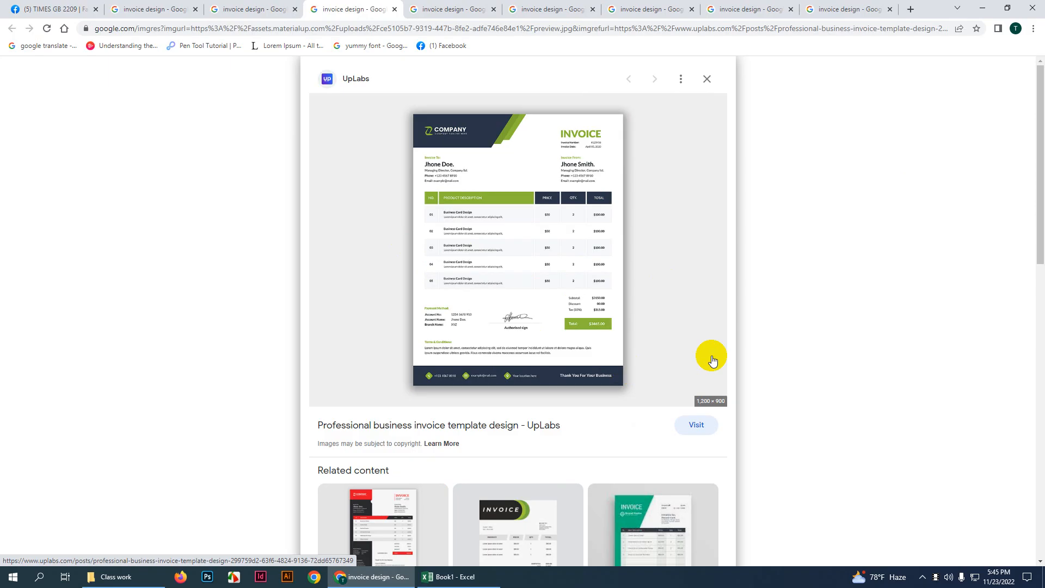
left_click(416, 8)
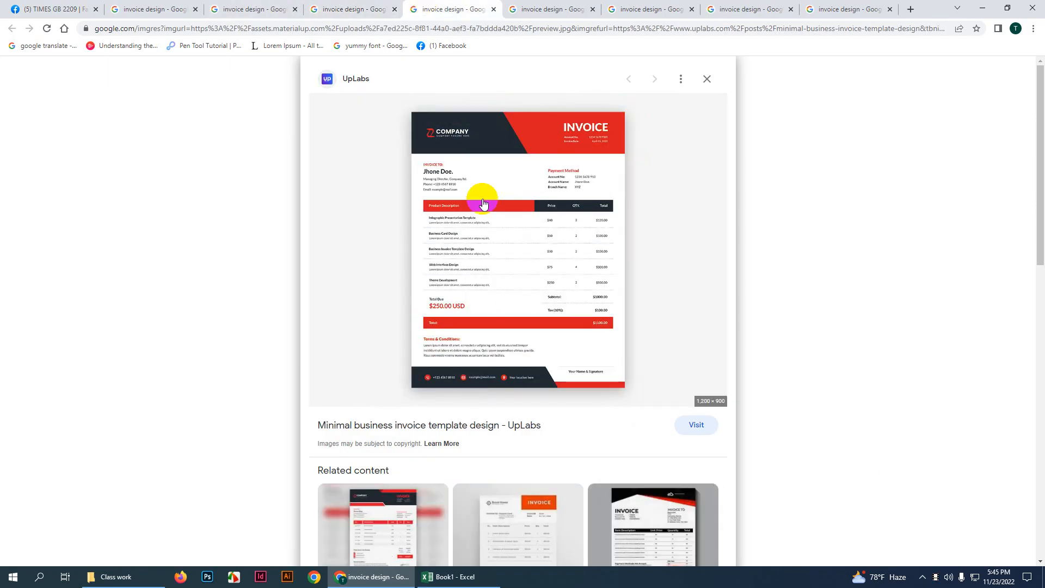
left_click(541, 5)
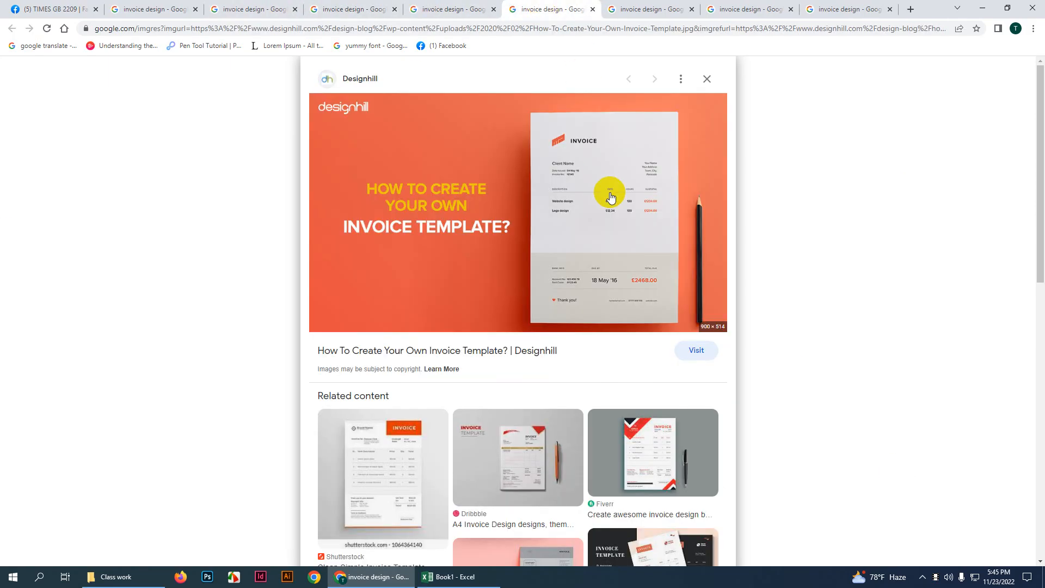
left_click(661, 9)
left_click(729, 6)
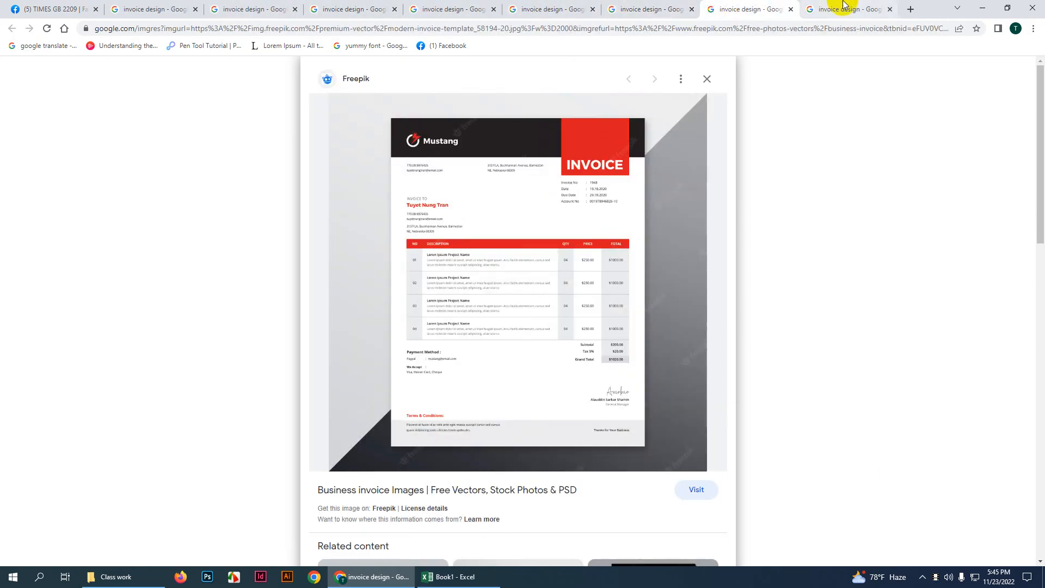
left_click(834, 5)
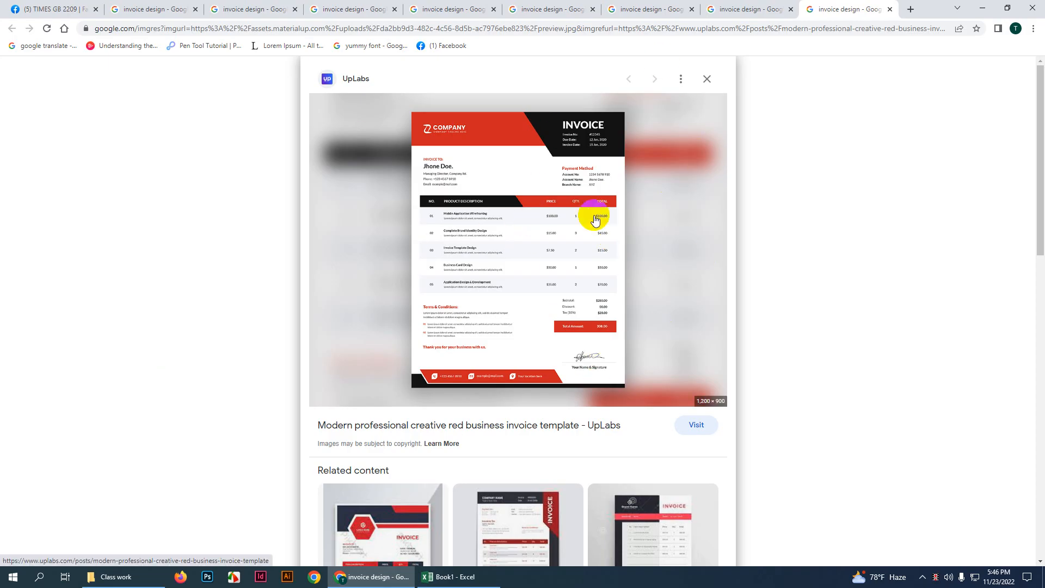
Step: Open the Behance profile behance.com/vigorous_studio in a new browser tab
left_click(910, 9)
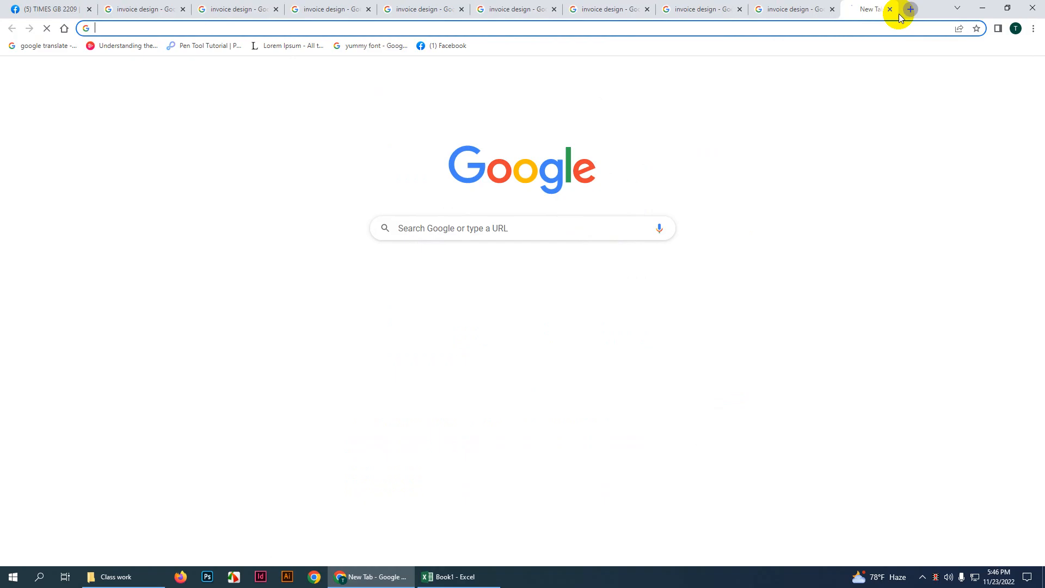
left_click(870, 29)
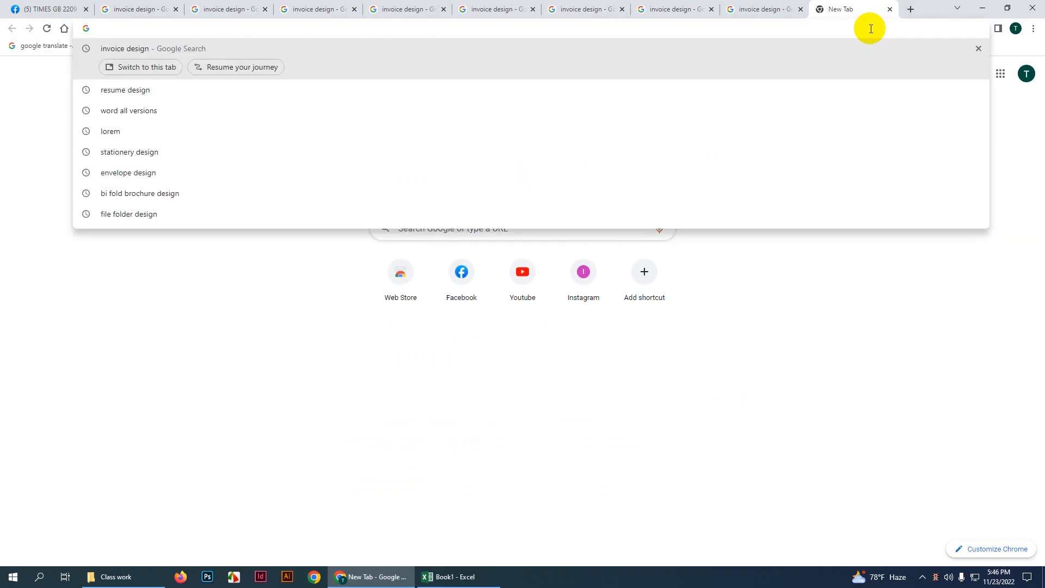
type("Behan")
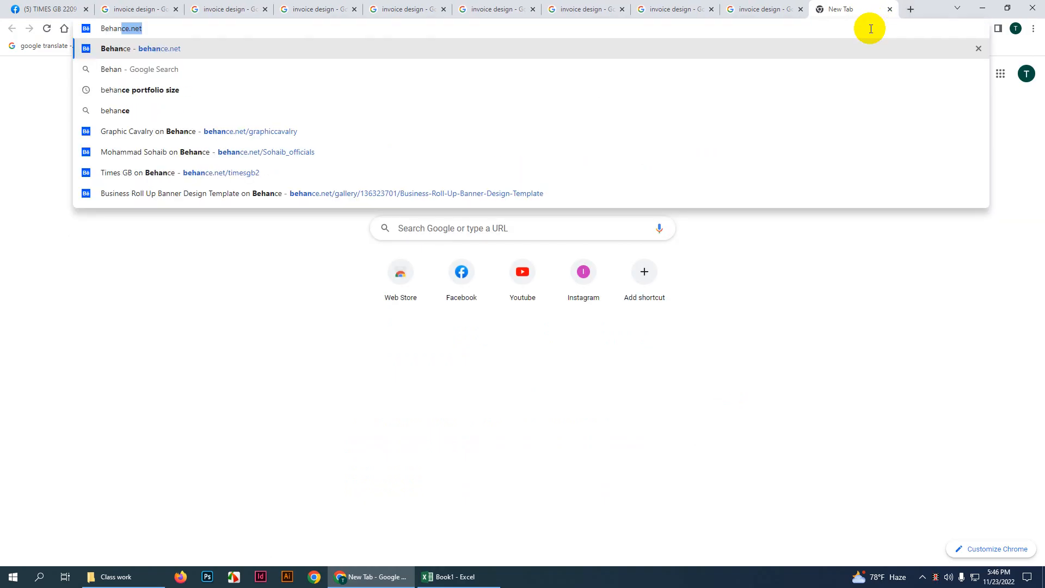
type("ce.com")
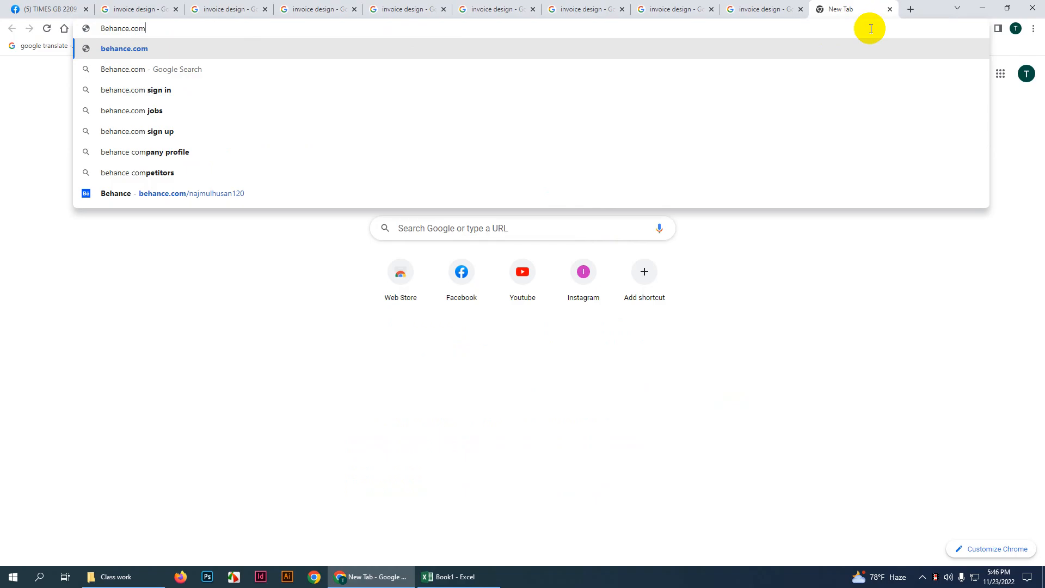
type("/")
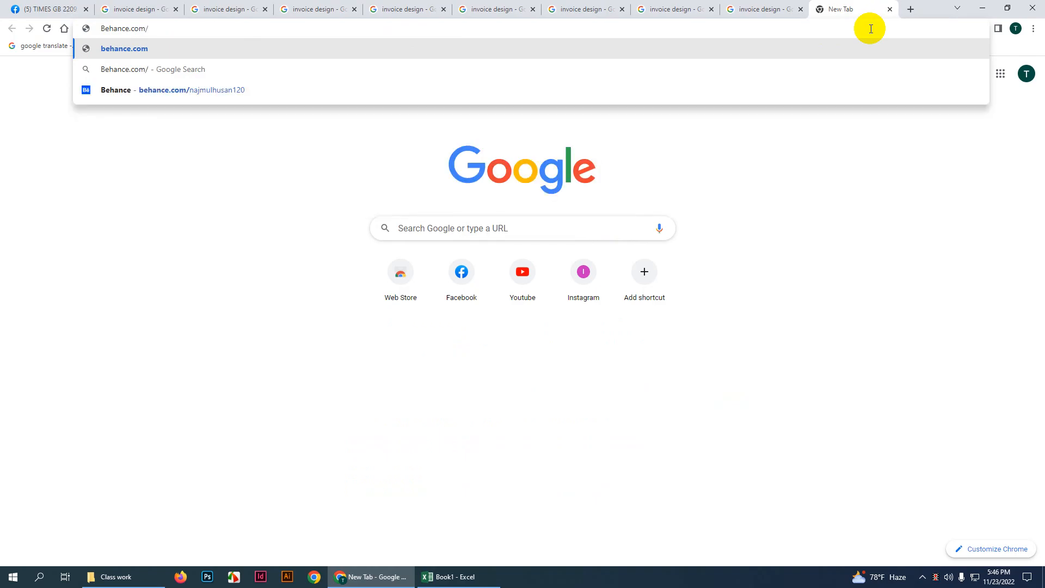
type("vig")
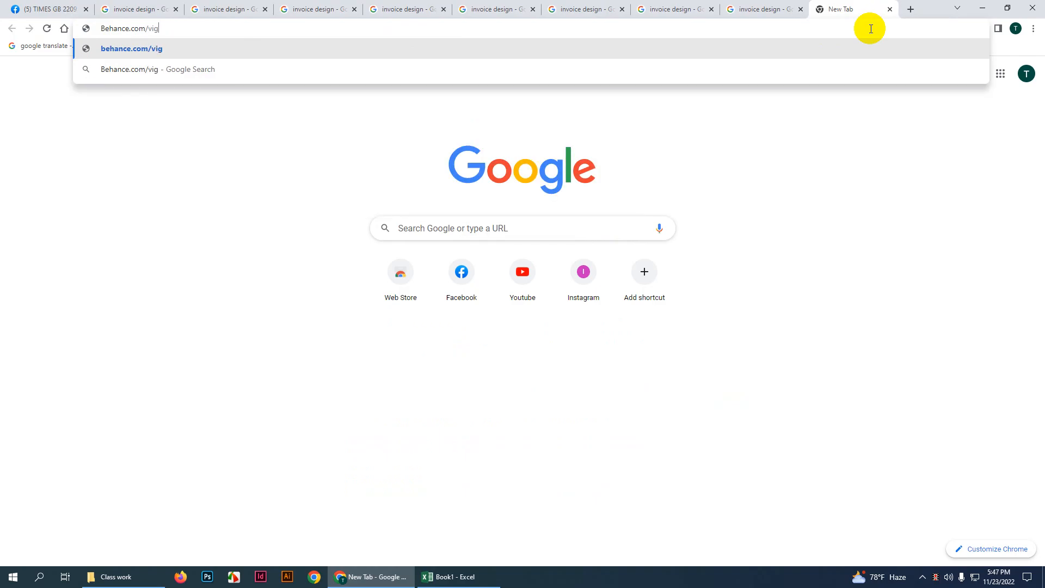
type("orous_studi")
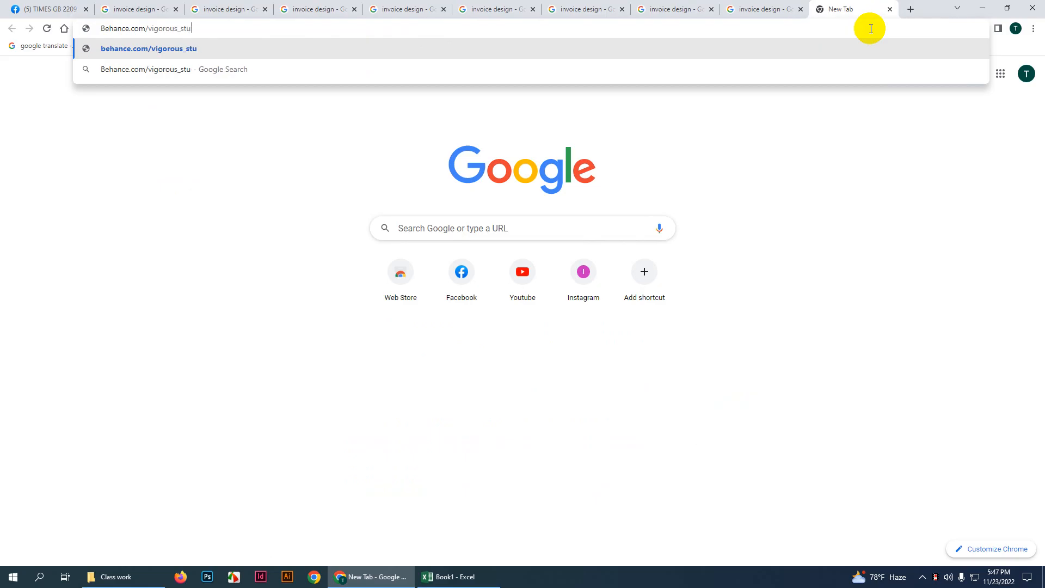
type("o")
key("Return")
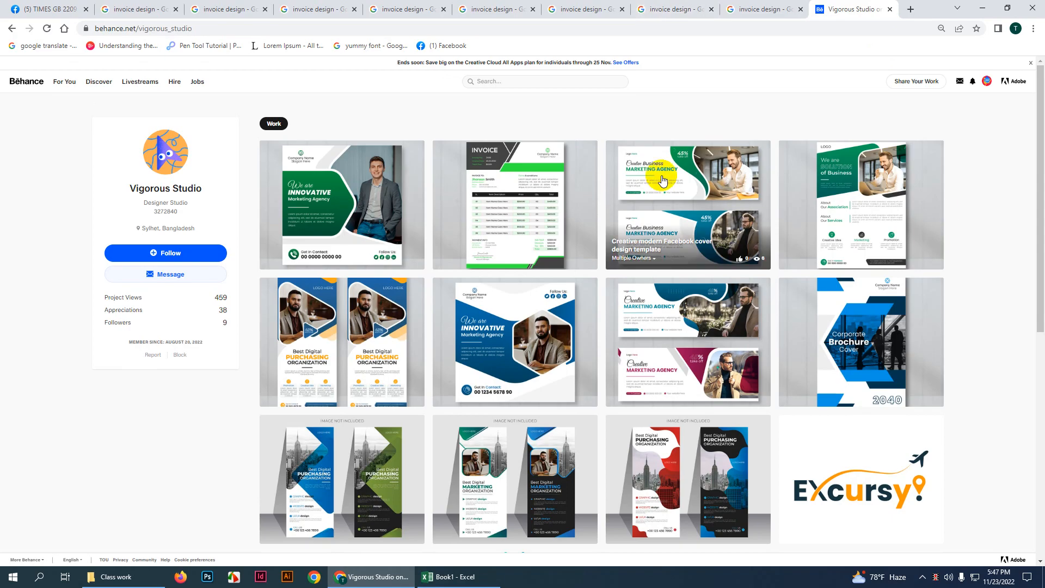
Step: Open the green and dark grey invoice project in its own tab and browse the studio's portfolio for more invoice designs
middle_click(541, 180)
scroll(611, 366, "down", 8)
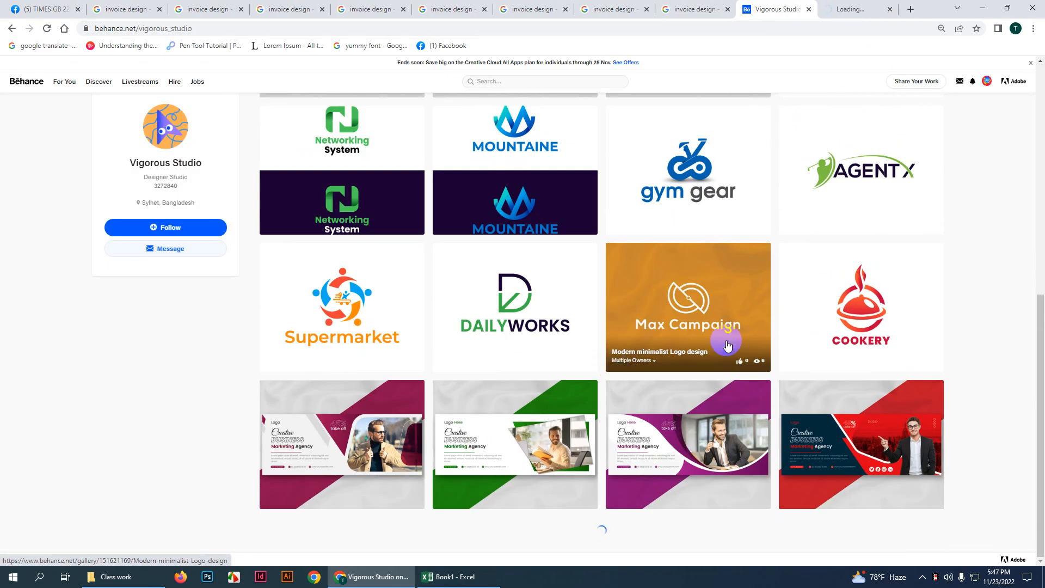
scroll(771, 385, "down", 8)
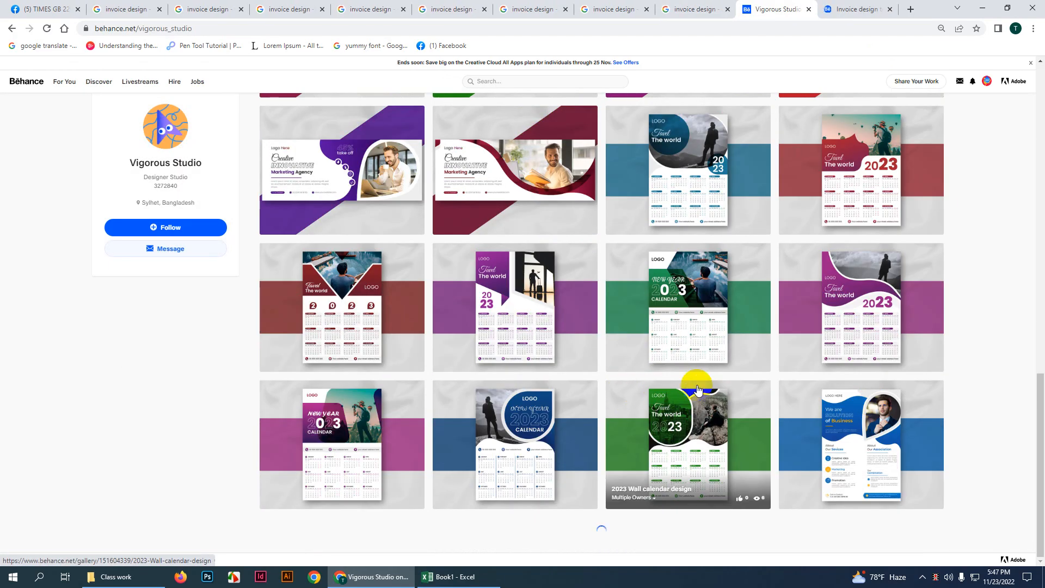
scroll(781, 386, "down", 10)
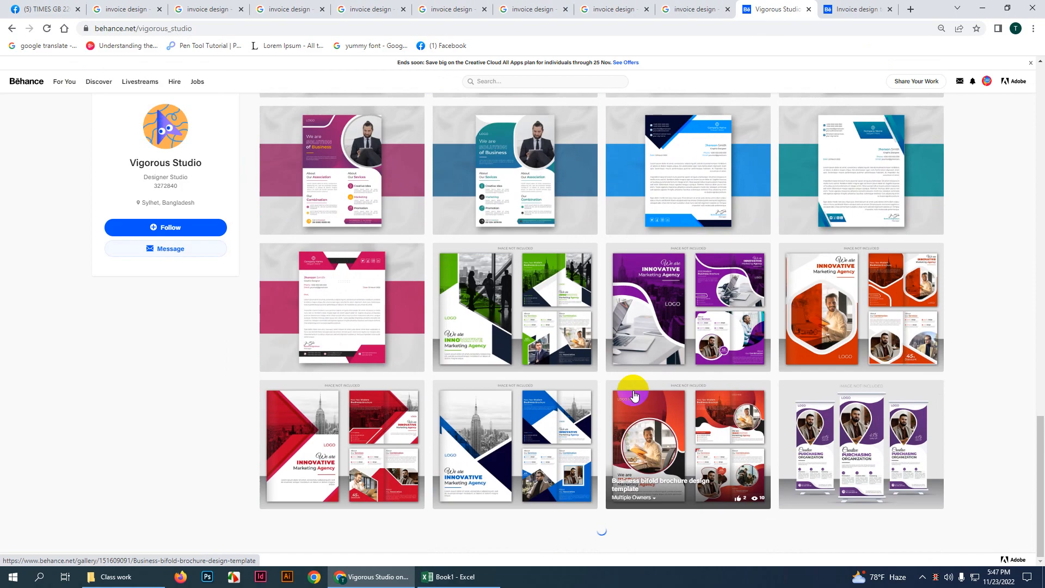
scroll(634, 396, "down", 3)
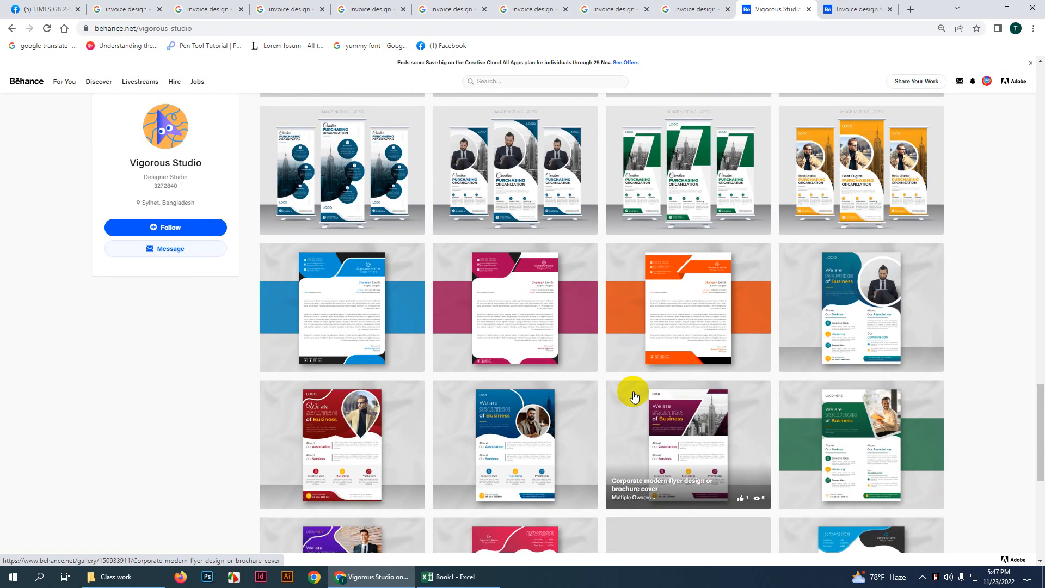
scroll(634, 396, "down", 6)
scroll(634, 395, "down", 1)
scroll(632, 397, "up", 2)
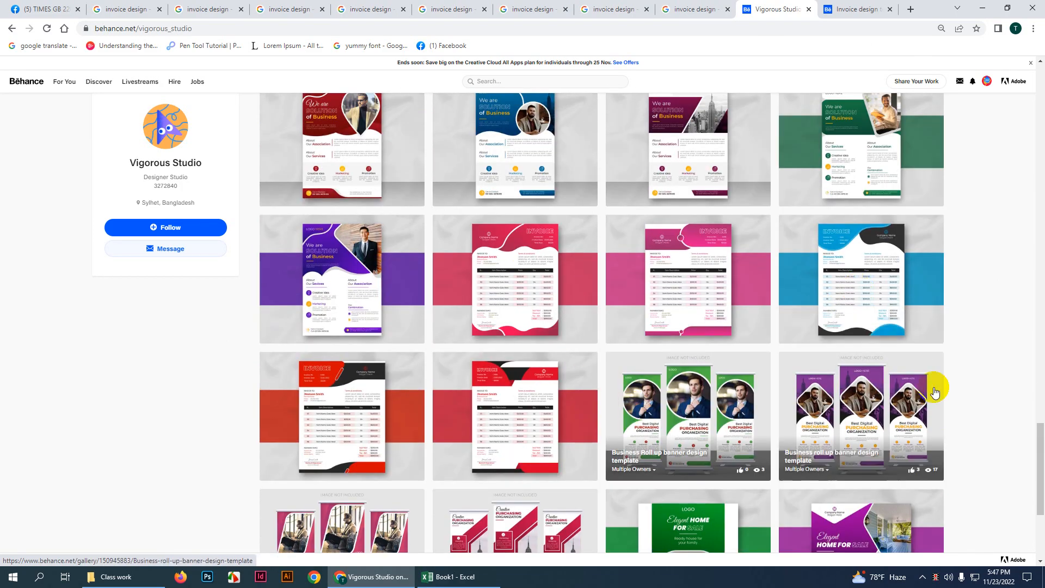
scroll(907, 403, "up", 3)
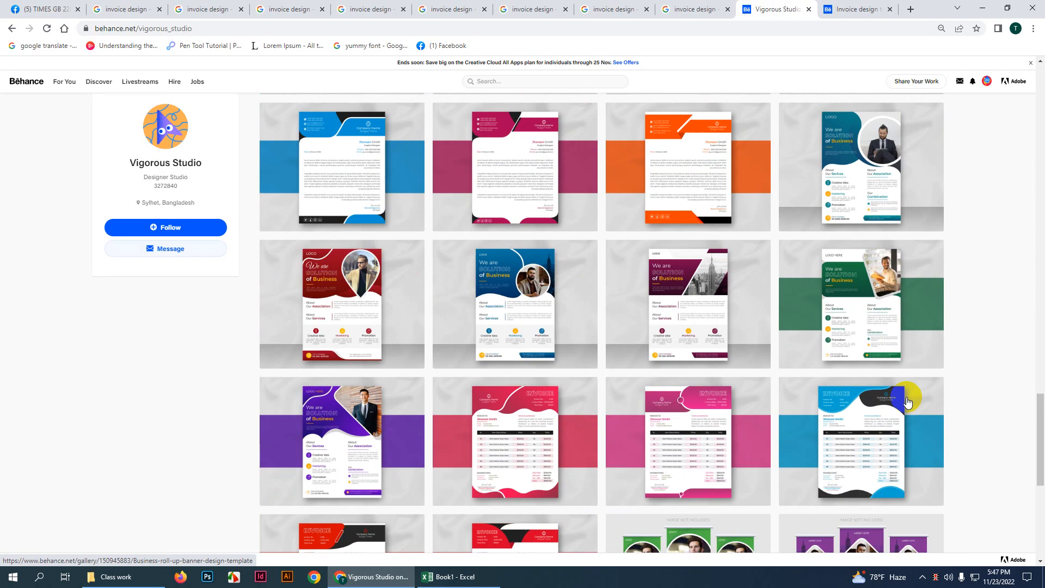
scroll(906, 401, "up", 9)
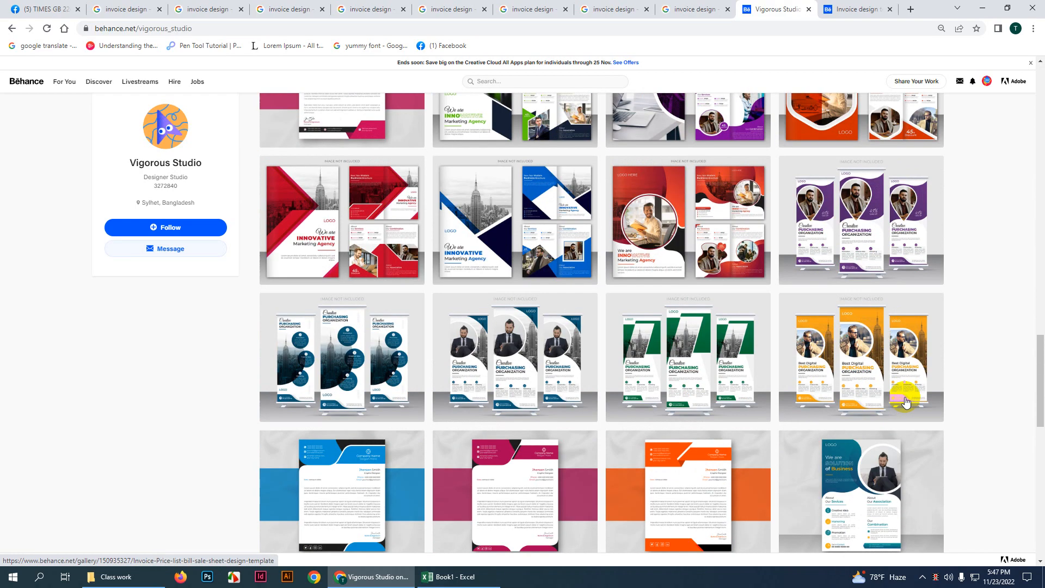
scroll(905, 402, "down", 1)
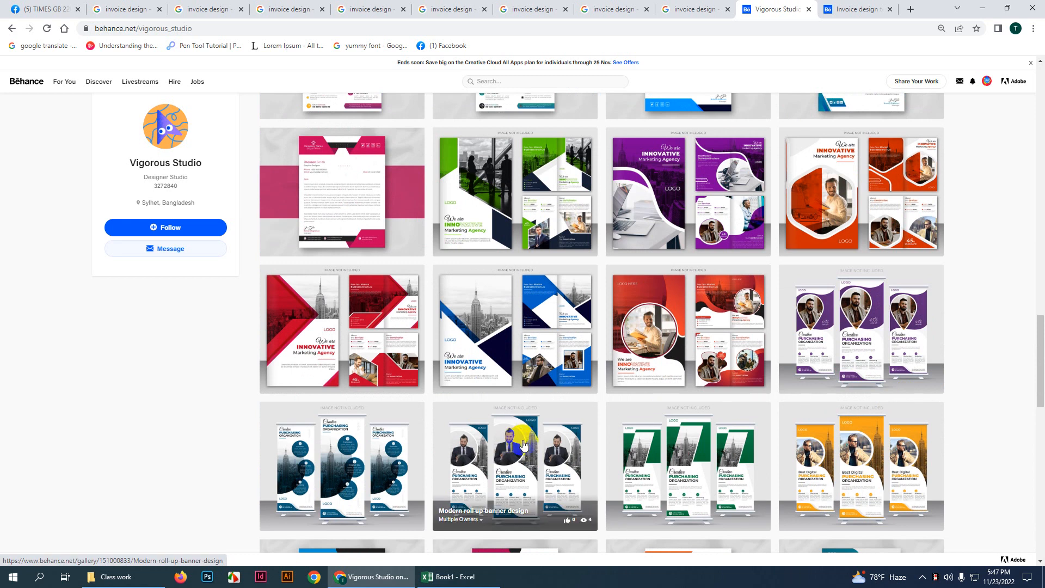
scroll(860, 436, "down", 4)
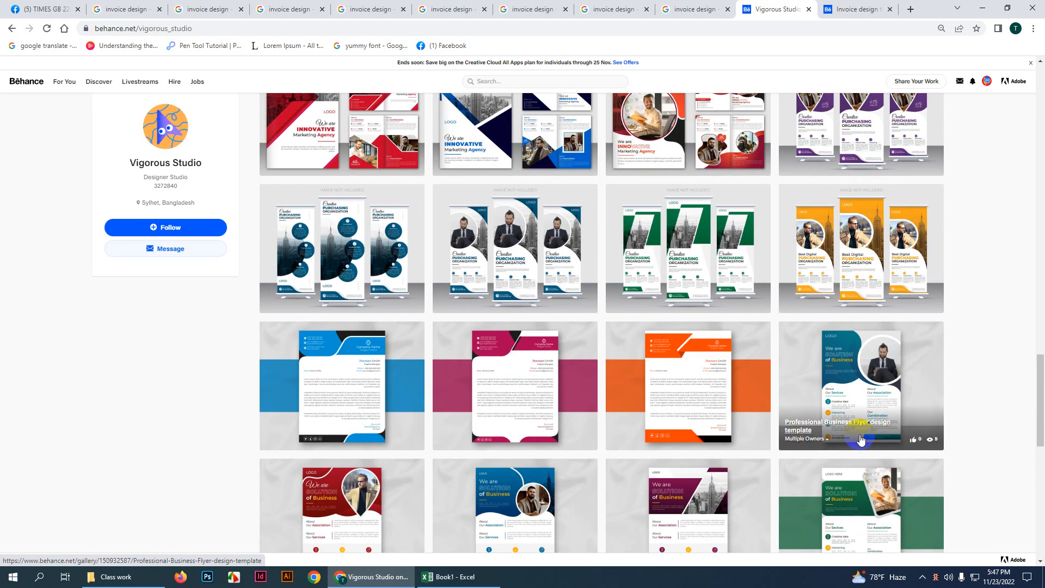
scroll(859, 439, "up", 1)
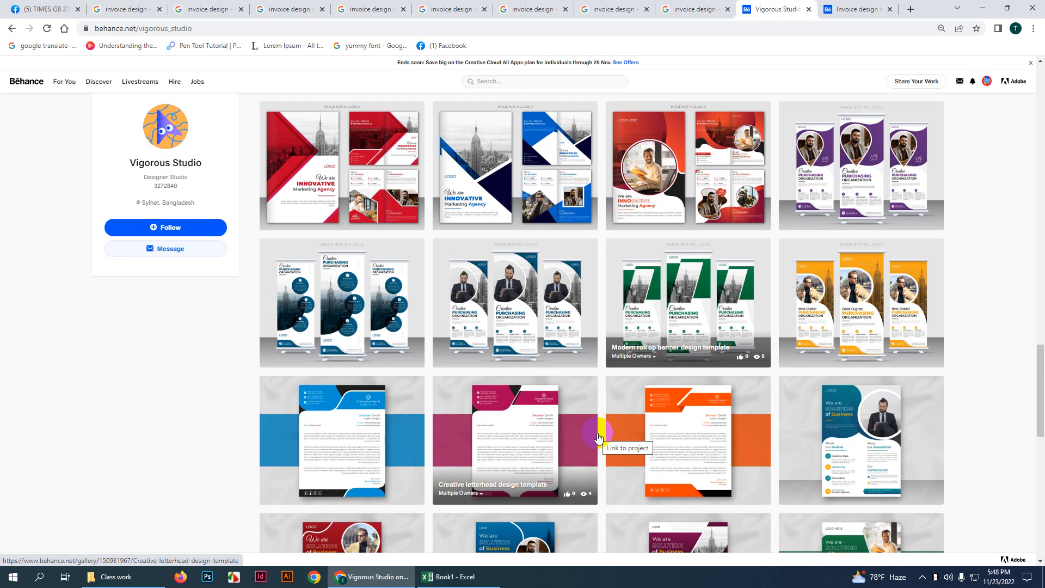
Step: Open the crimson, pink, blue and two red-and-black invoice projects from the portfolio in separate tabs
scroll(769, 411, "down", 6)
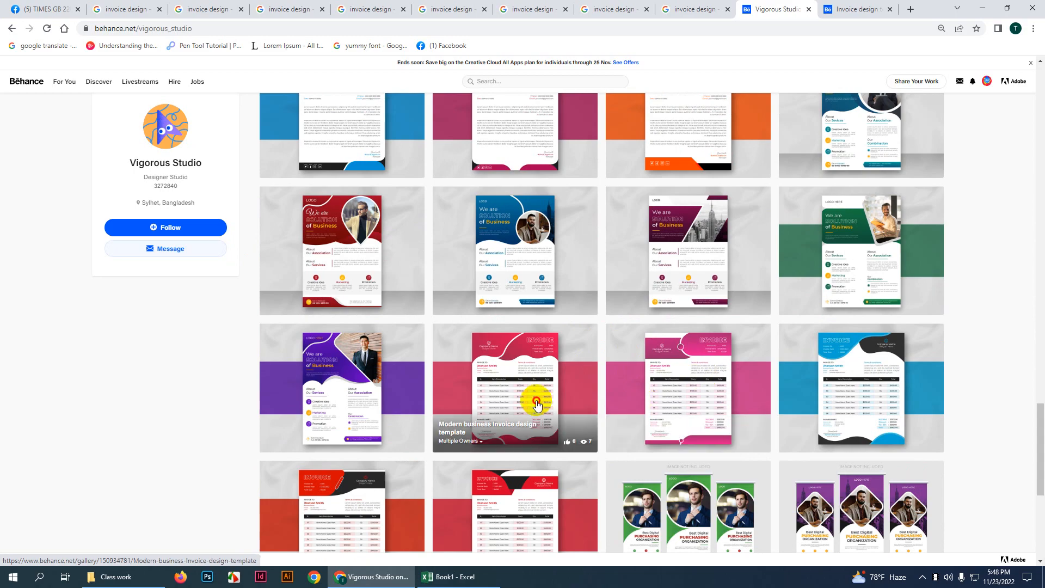
middle_click(537, 404)
middle_click(688, 397)
middle_click(851, 392)
scroll(851, 391, "down", 4)
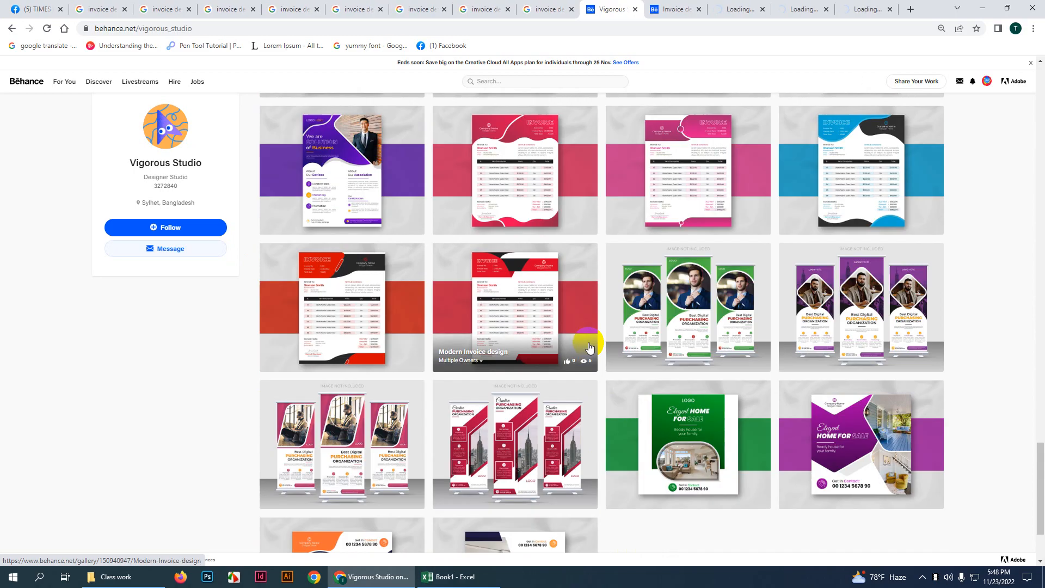
middle_click(538, 319)
middle_click(404, 296)
Step: Examine the full layout of the green and dark grey invoice design template on Behance
left_click(579, 16)
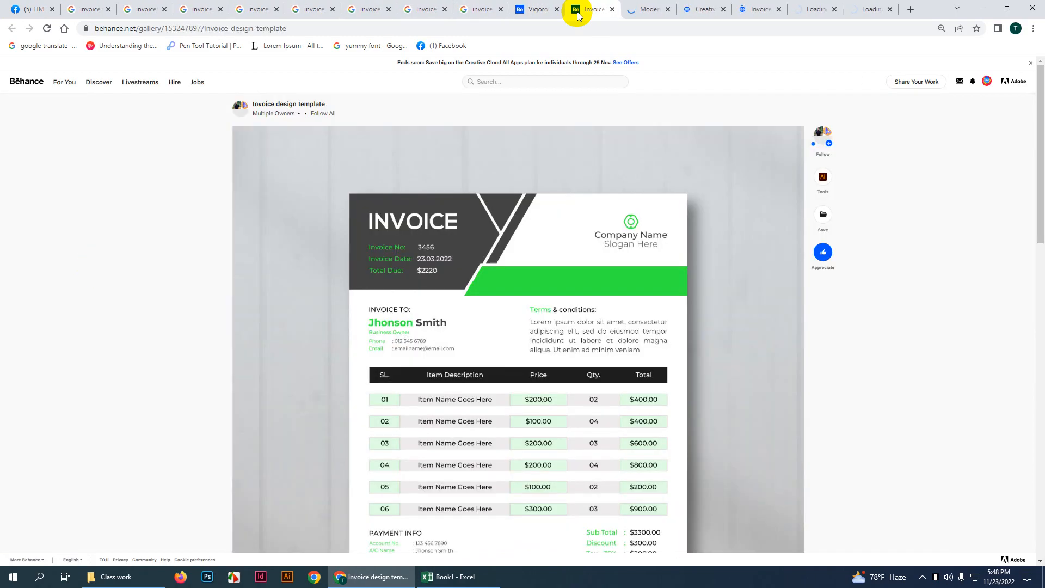
scroll(656, 227, "down", 2)
scroll(656, 228, "up", 1)
scroll(656, 227, "down", 2)
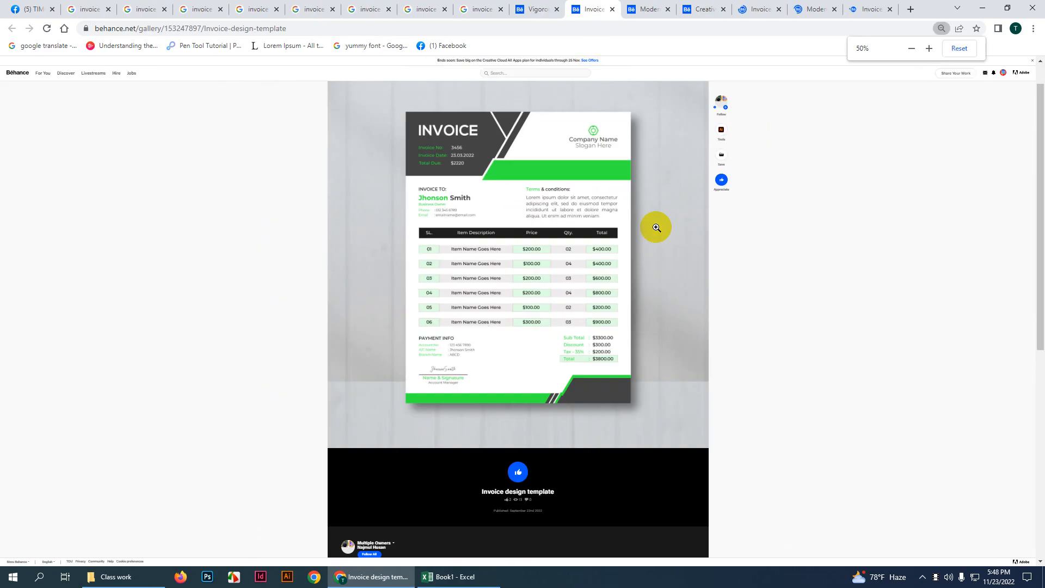
scroll(656, 228, "up", 1)
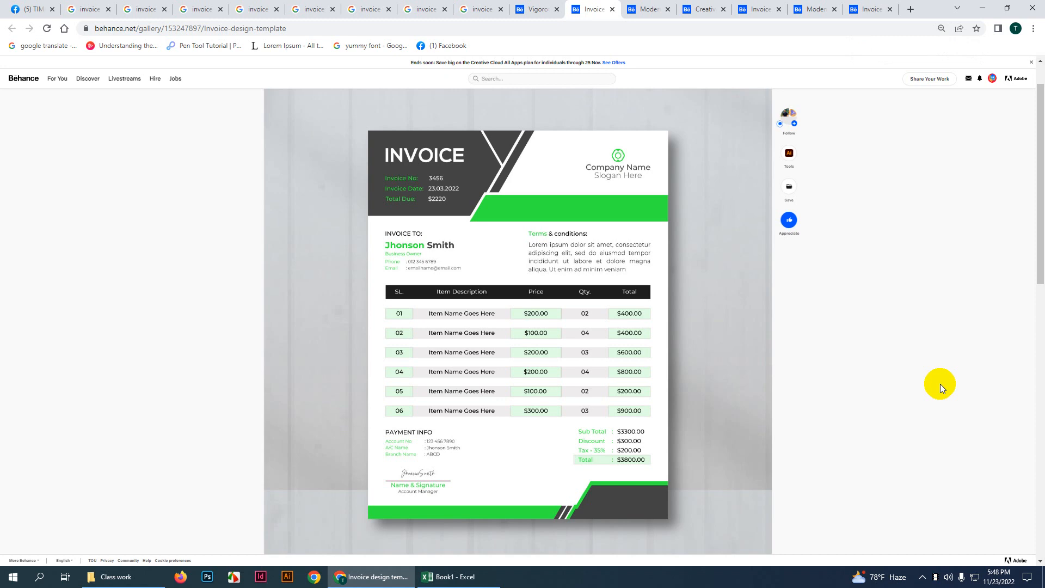
Step: Compare the other opened Behance invoice projects, ending with the full layout of the red and black invoice design template
left_click(637, 6)
left_click(690, 7)
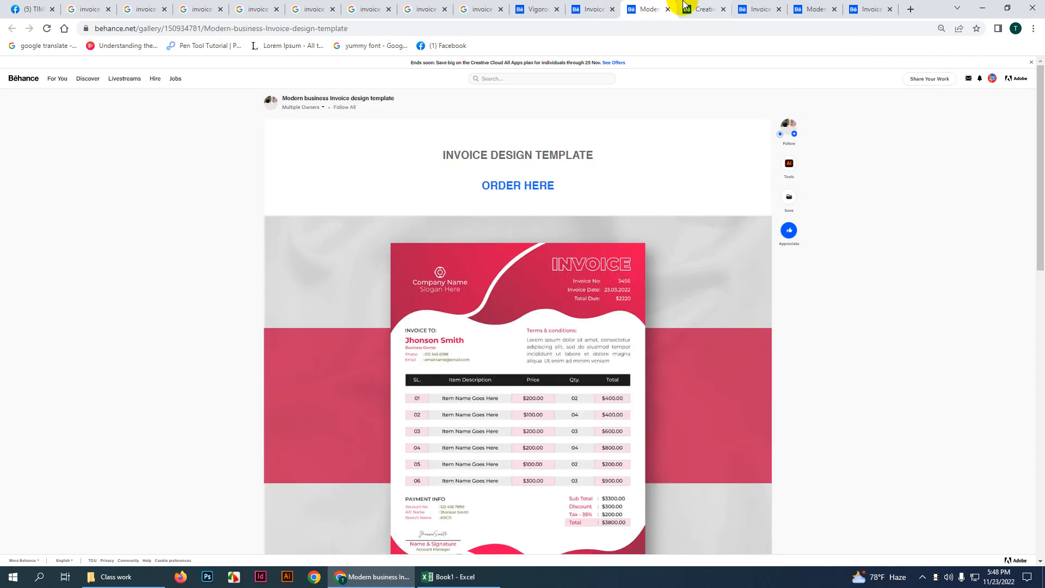
left_click(753, 7)
left_click(795, 6)
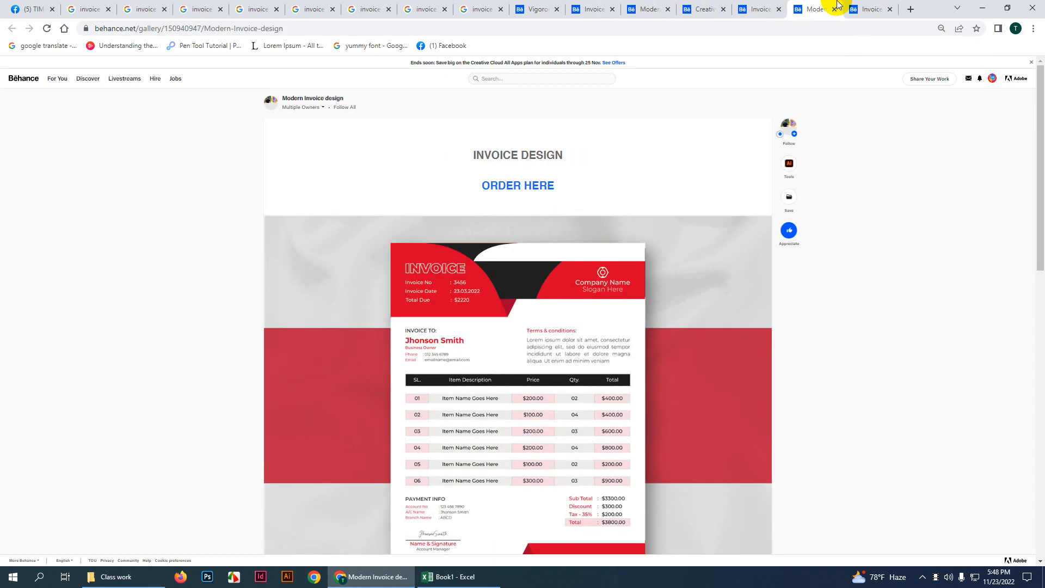
left_click(859, 8)
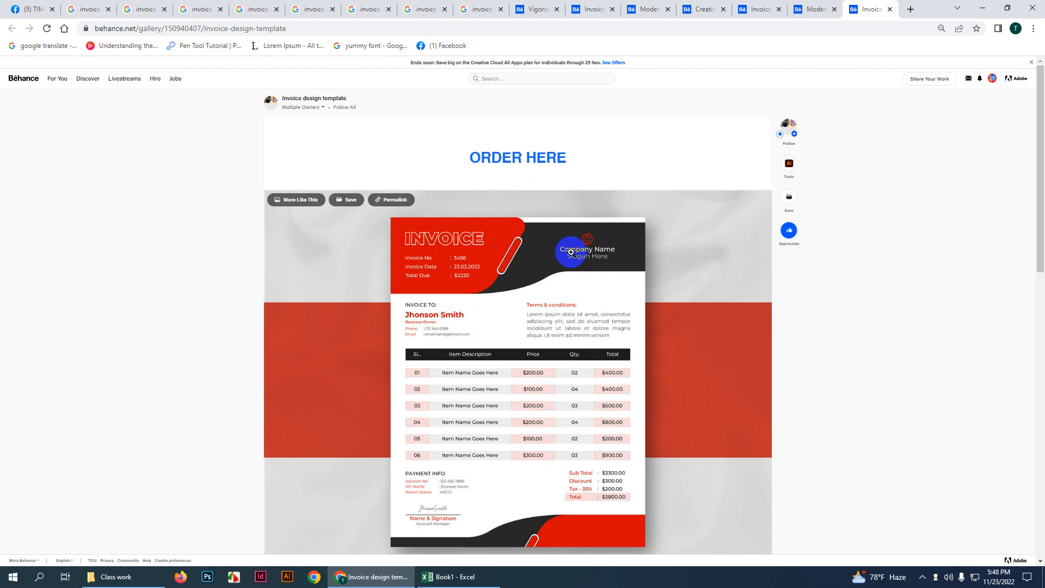
scroll(597, 304, "down", 2)
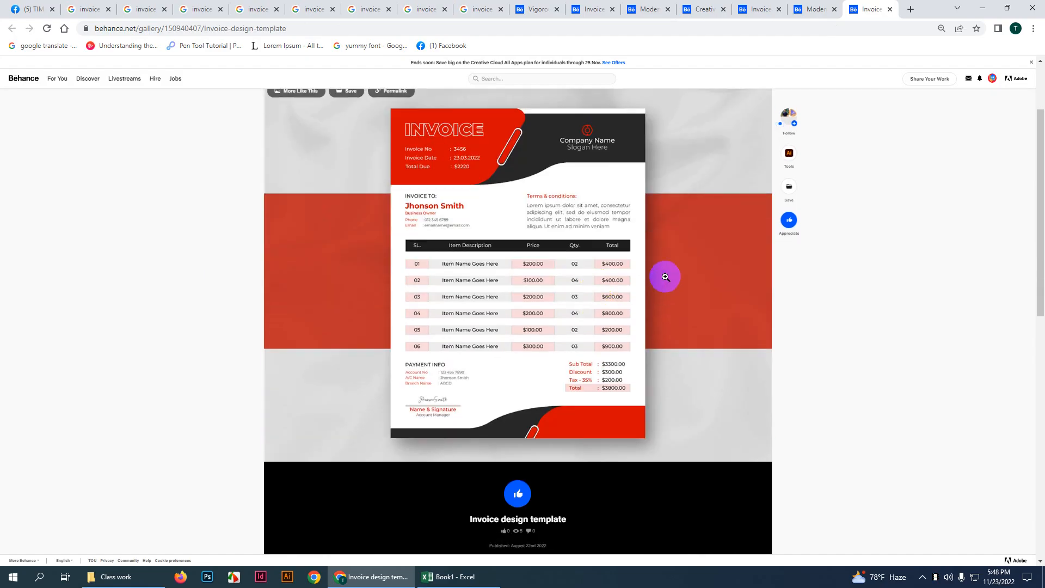
scroll(574, 281, "up", 1)
Step: Review the black-and-white Freepik and green UpLabs invoice samples again
left_click(95, 9)
left_click(146, 10)
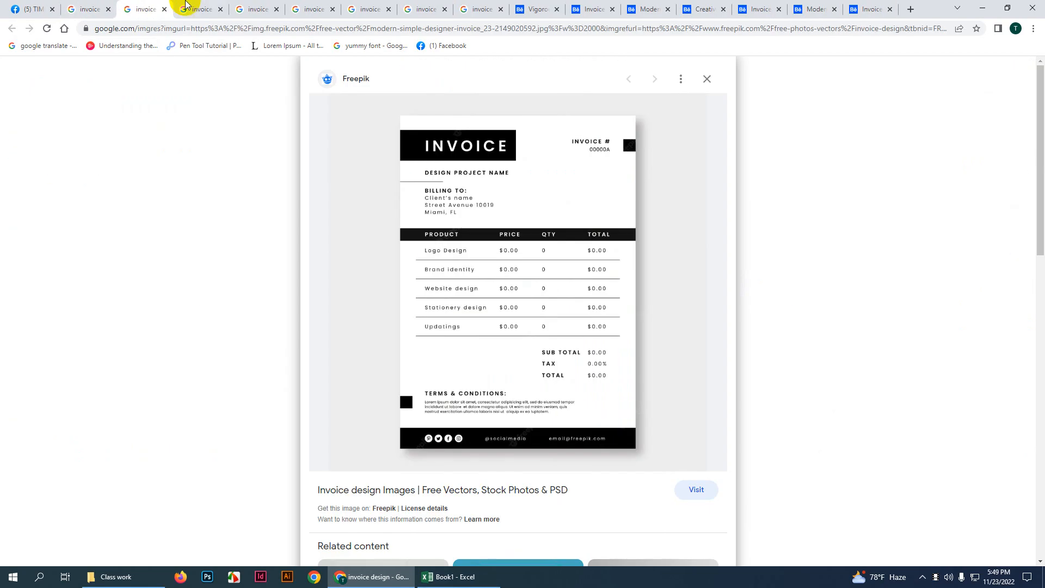
left_click(200, 10)
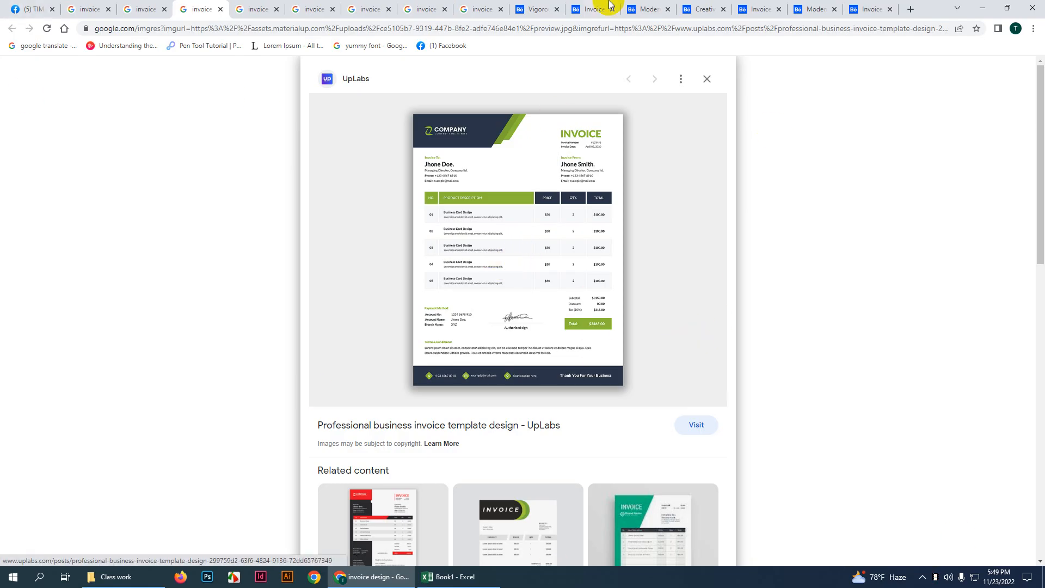
Step: Switch to Excel and view the print settings of the blank Book1 workbook
left_click(462, 576)
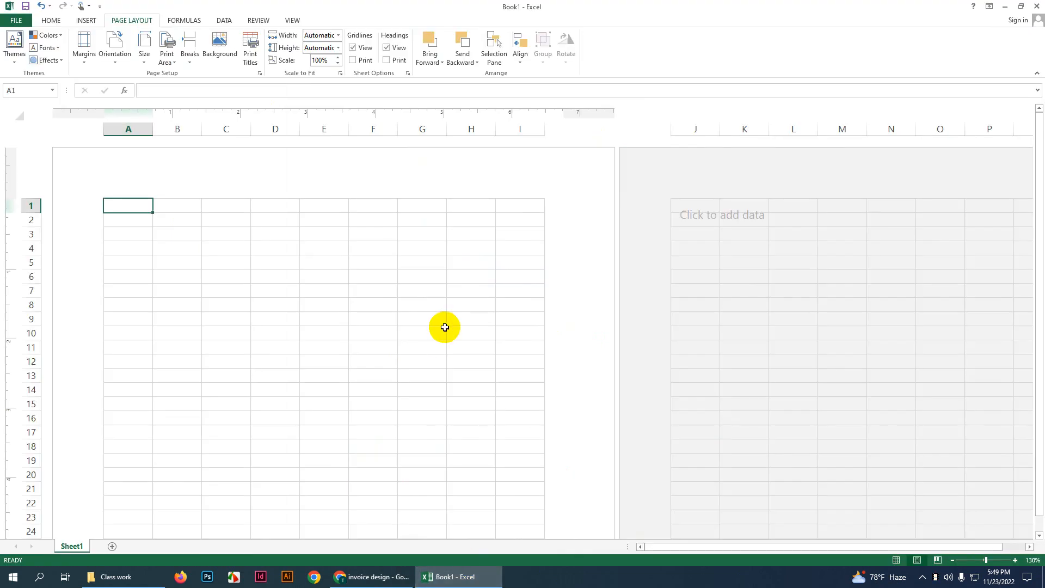
scroll(445, 328, "up", 3, "ctrl")
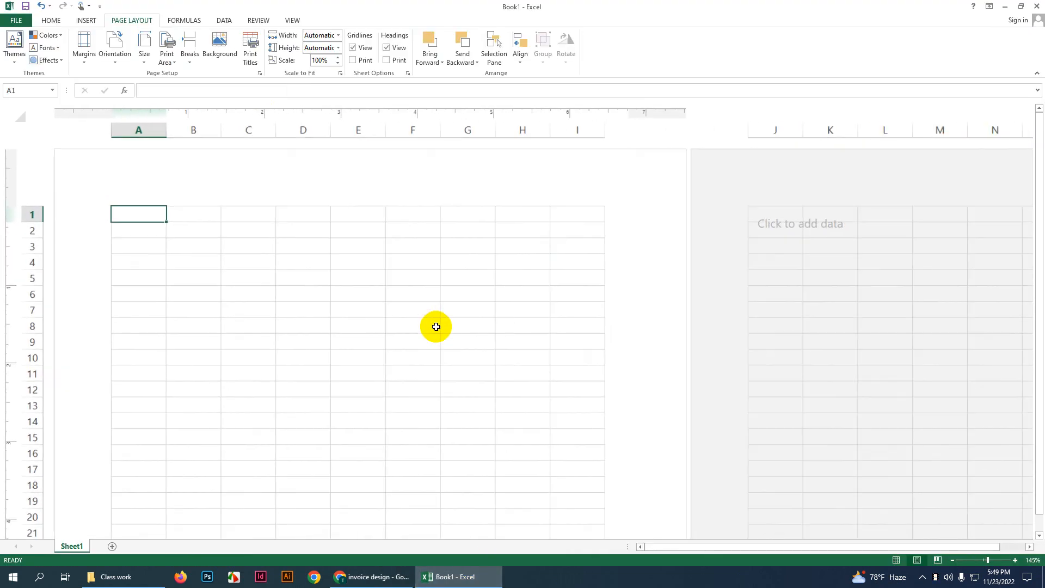
left_click(15, 20)
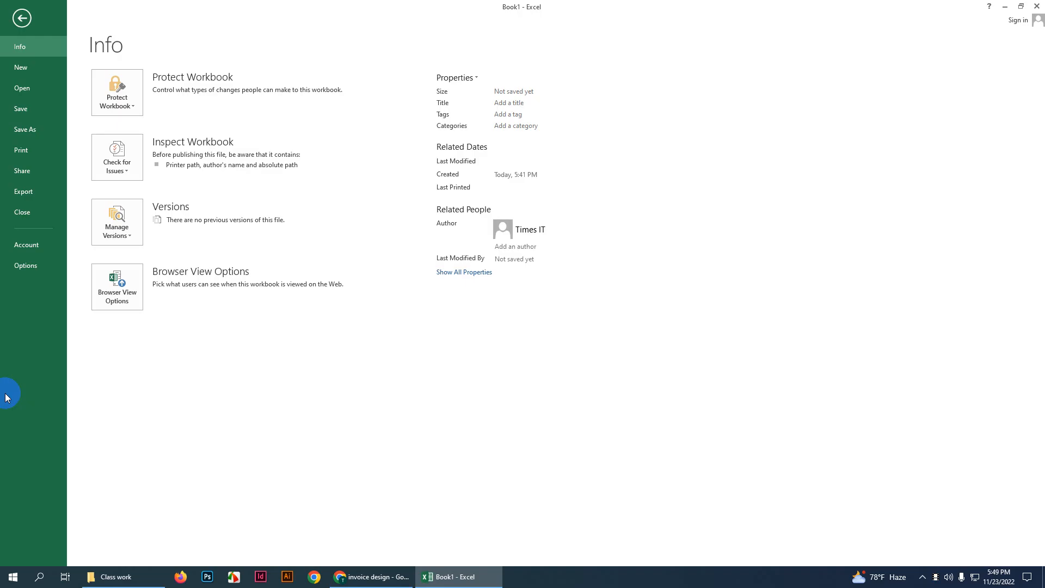
left_click(21, 19)
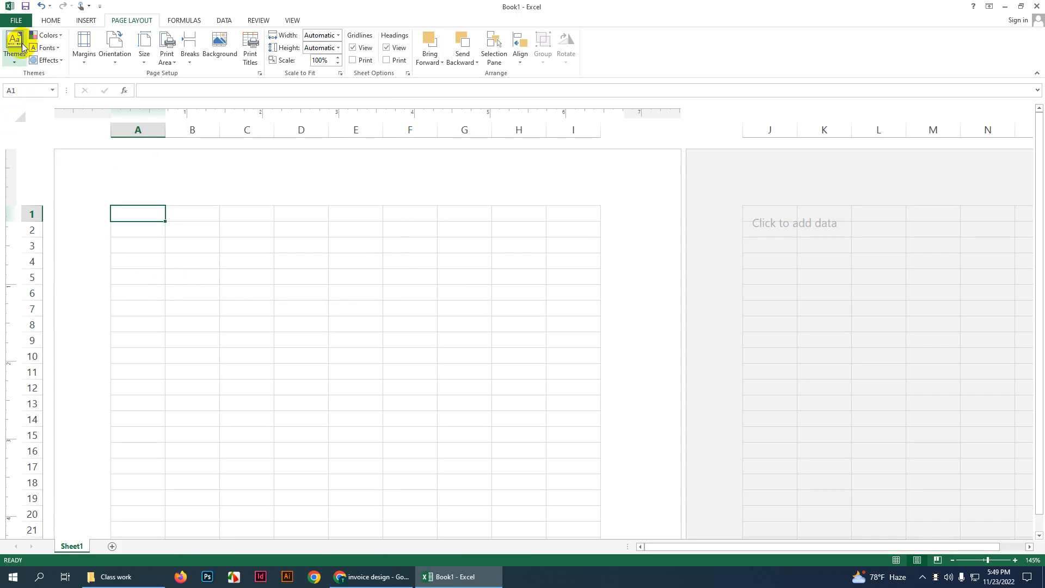
left_click(16, 20)
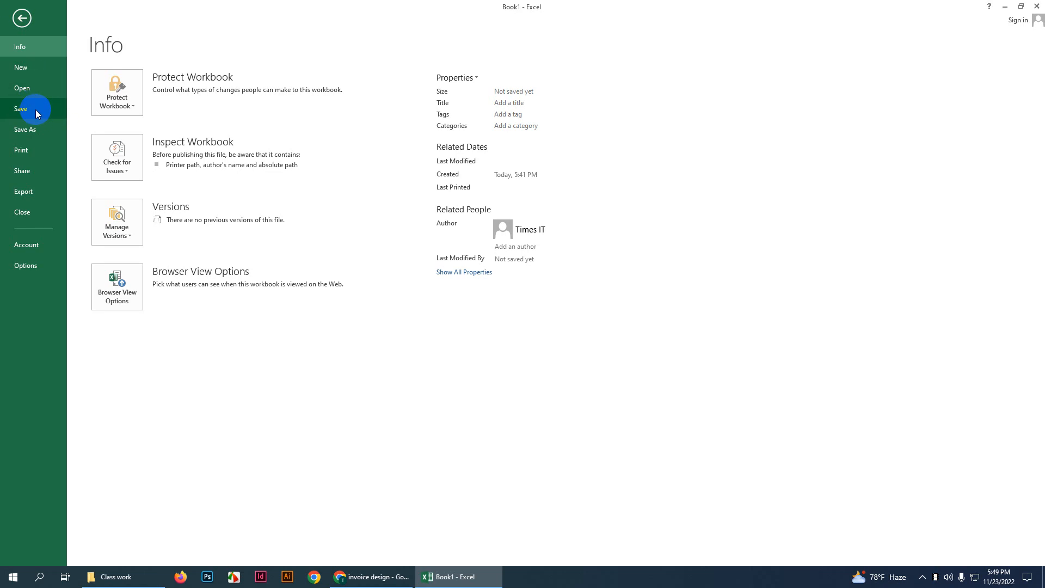
left_click(22, 148)
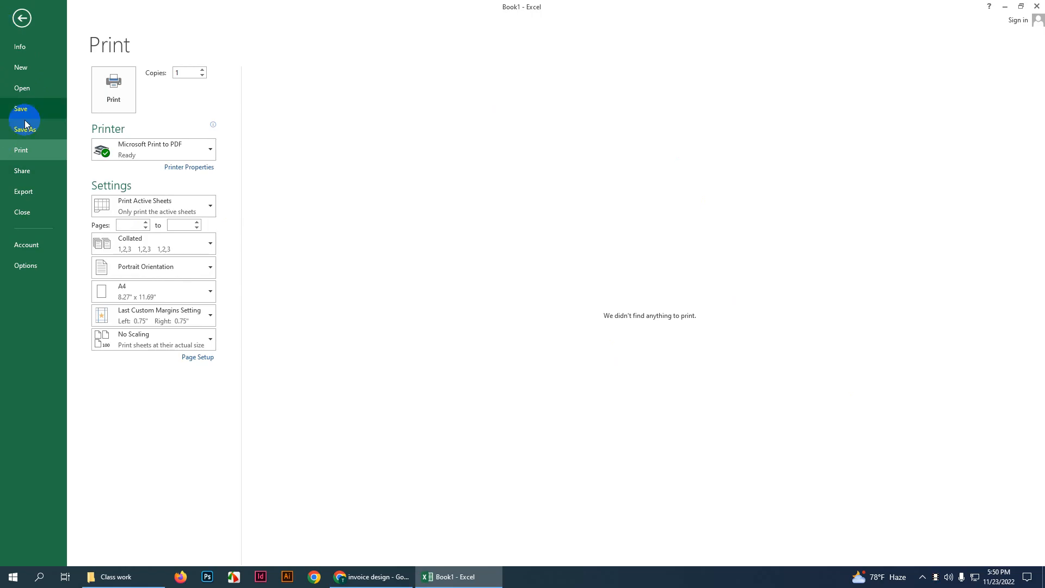
Step: Review the PDF/XPS export option, then return to the blank worksheet and its font and alignment commands
left_click(39, 242)
left_click(38, 192)
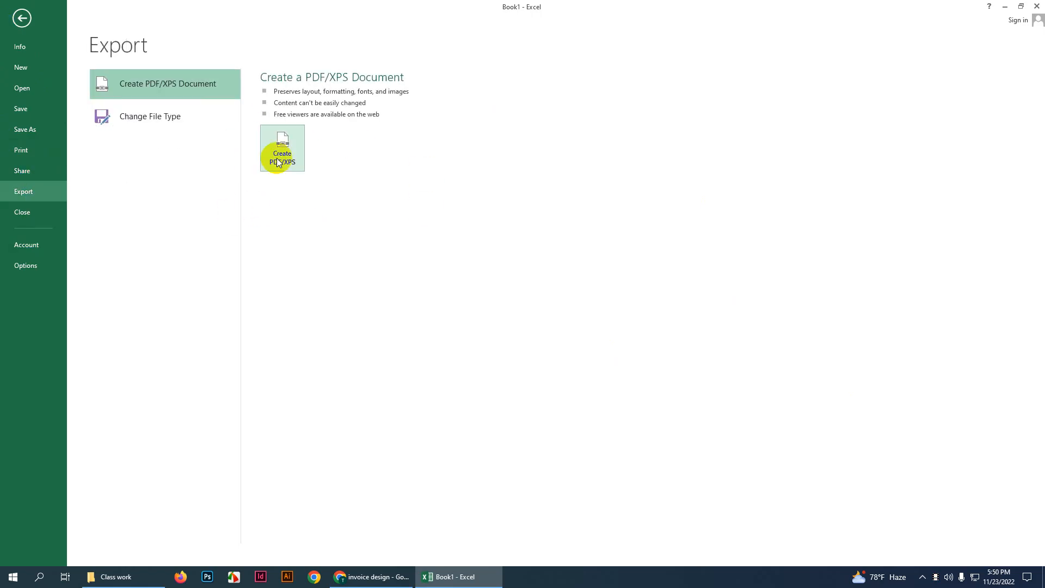
left_click(23, 218)
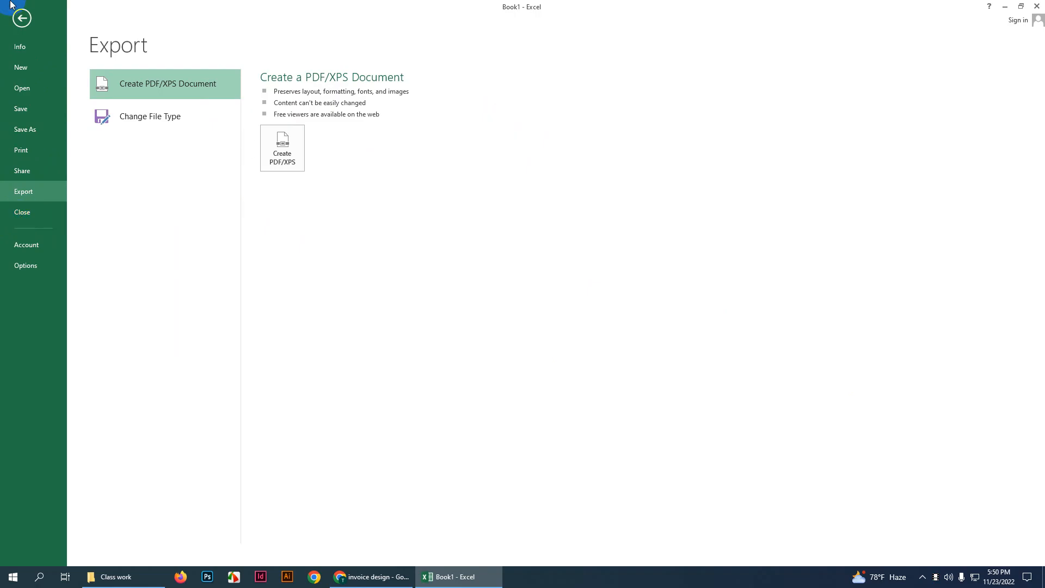
left_click(22, 19)
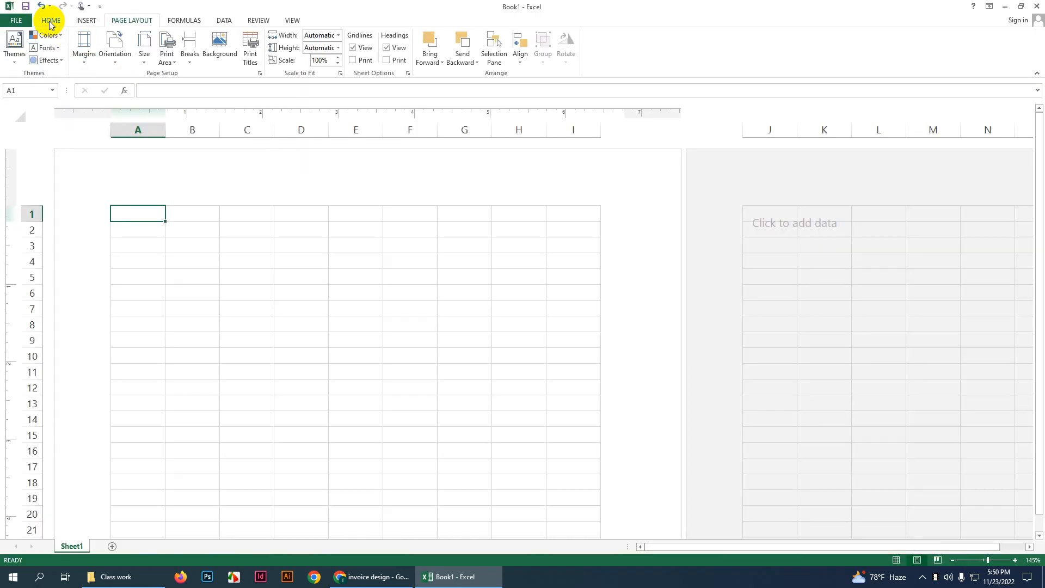
left_click(50, 20)
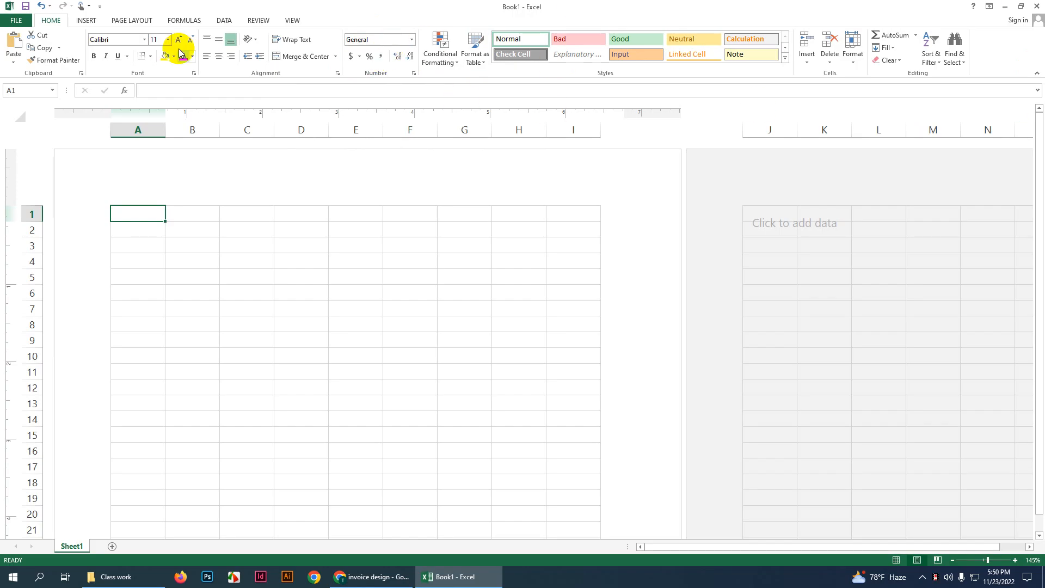
left_click(85, 20)
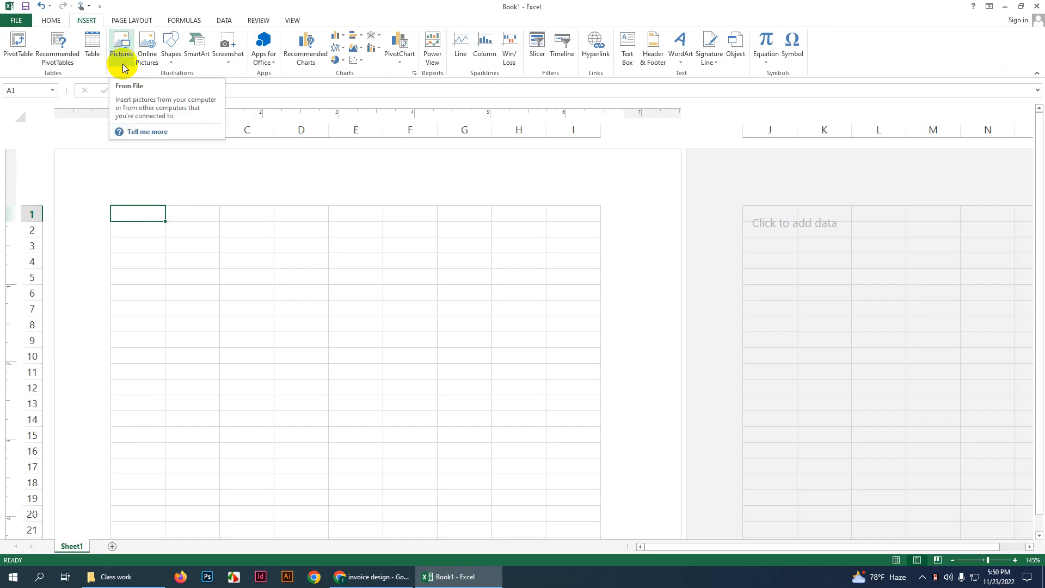
left_click(154, 53)
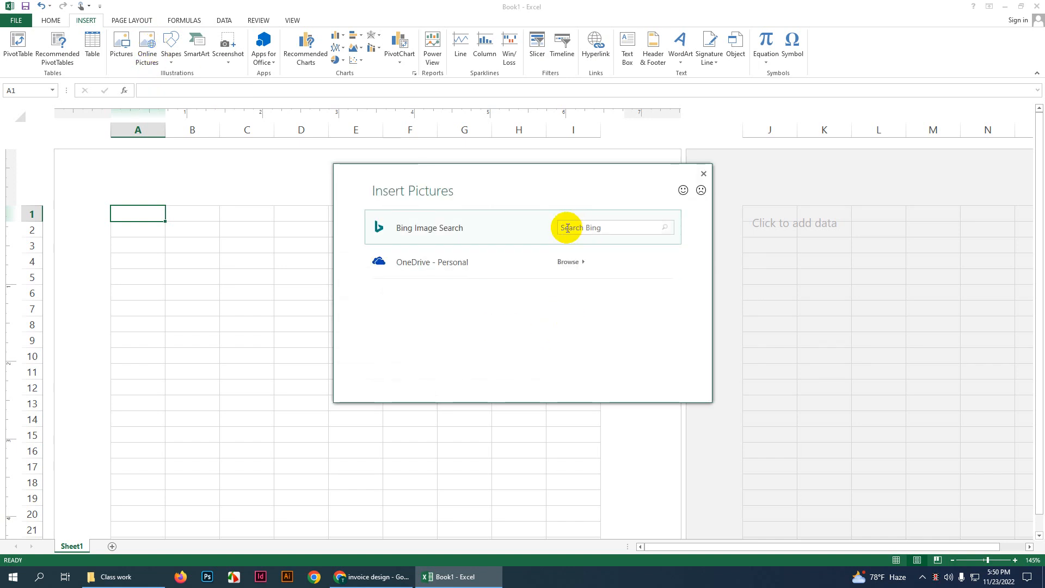
left_click(591, 227)
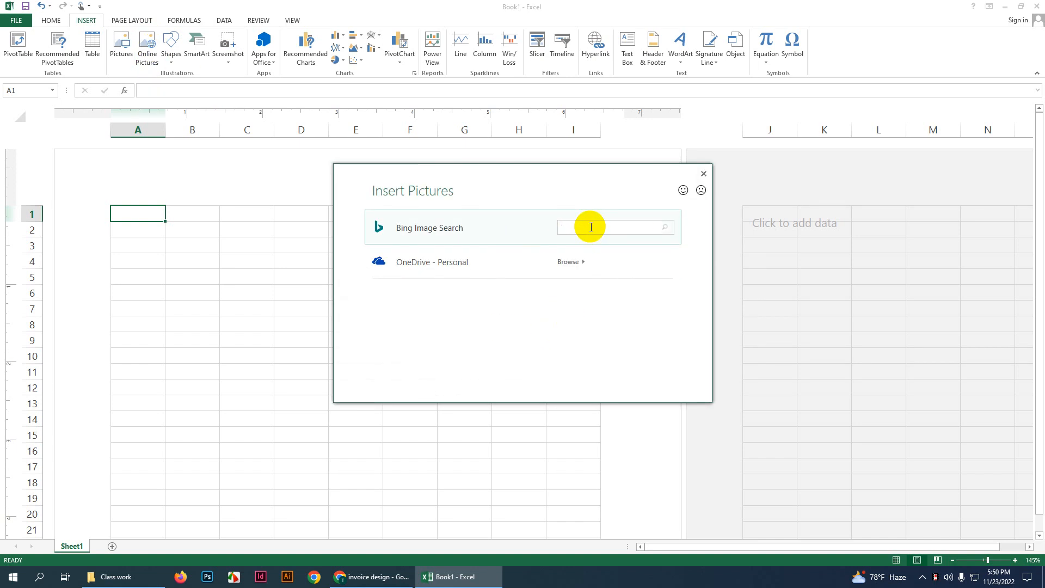
type("racsrcrscrsc")
left_click(703, 174)
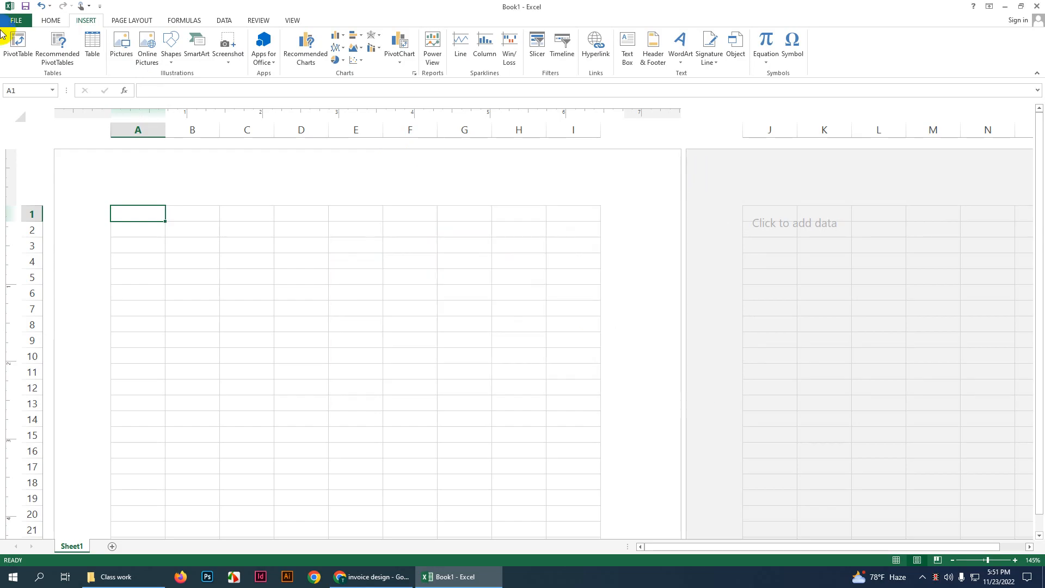
Step: Look through the gallery of insertable shapes
left_click(170, 41)
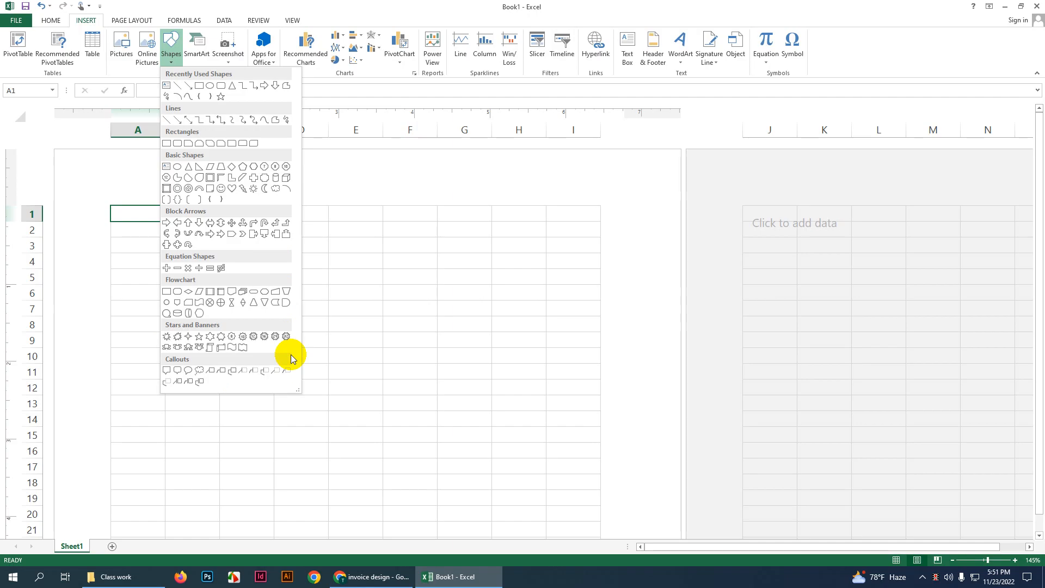
left_click(445, 193)
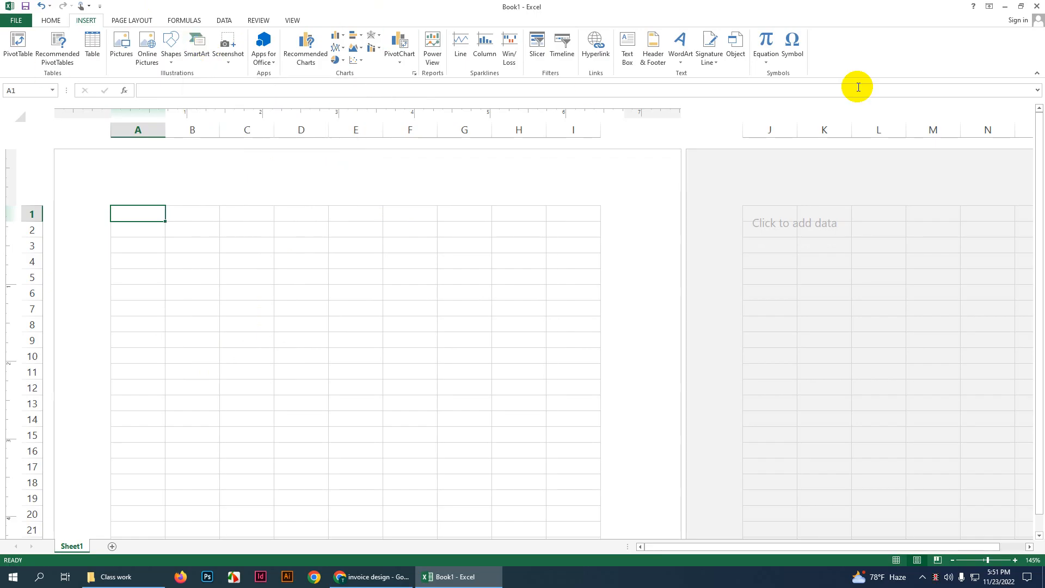
left_click(170, 47)
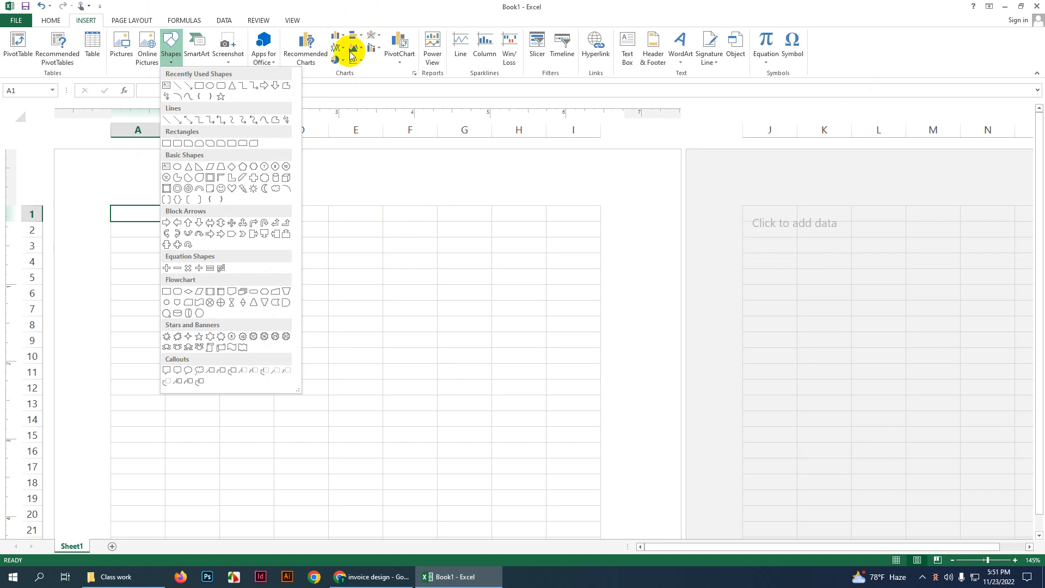
left_click(753, 82)
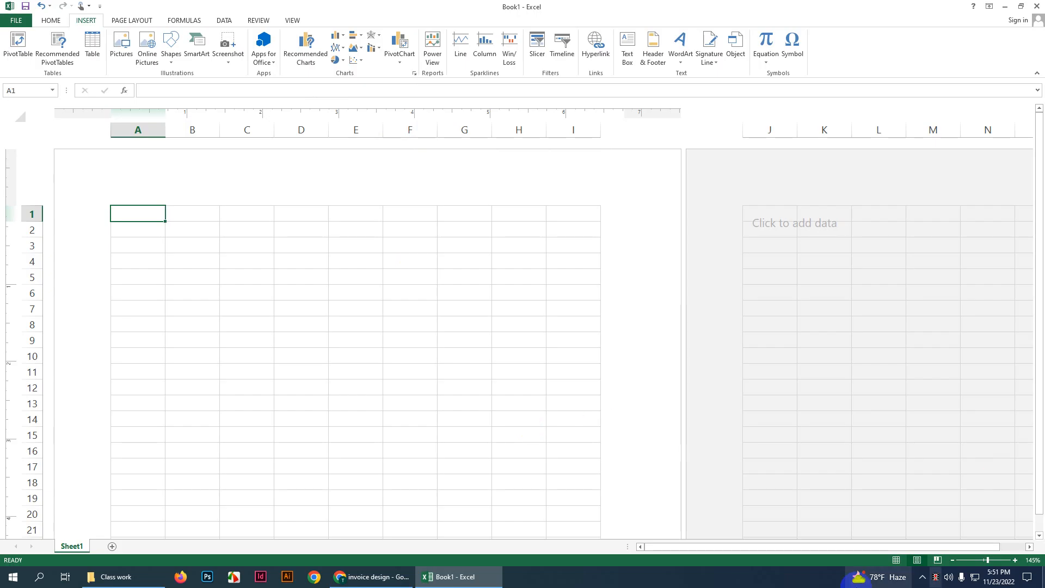
Step: Review the page orientation, paper size and object alignment options of the worksheet
left_click(129, 20)
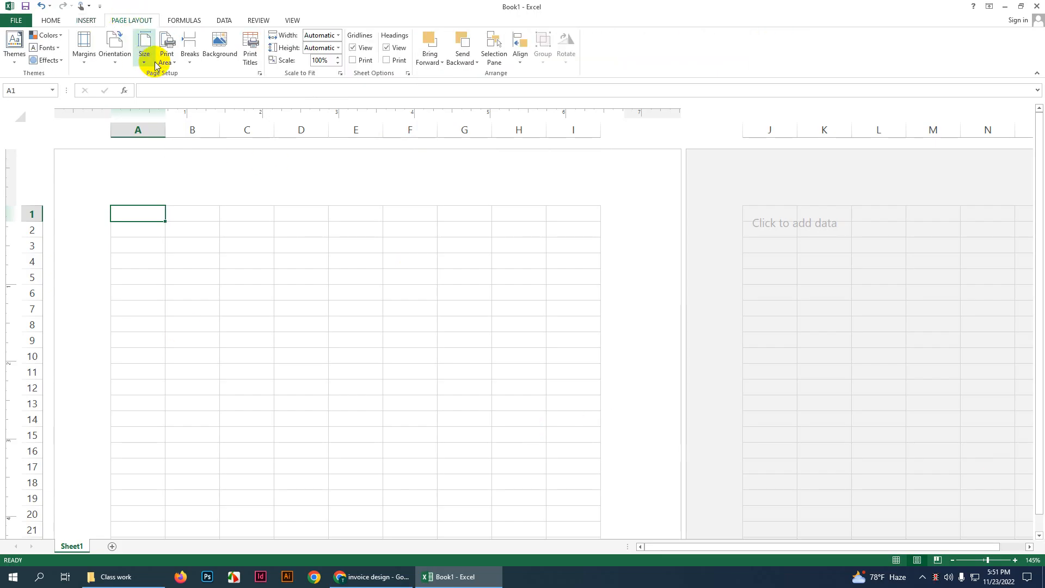
left_click(109, 65)
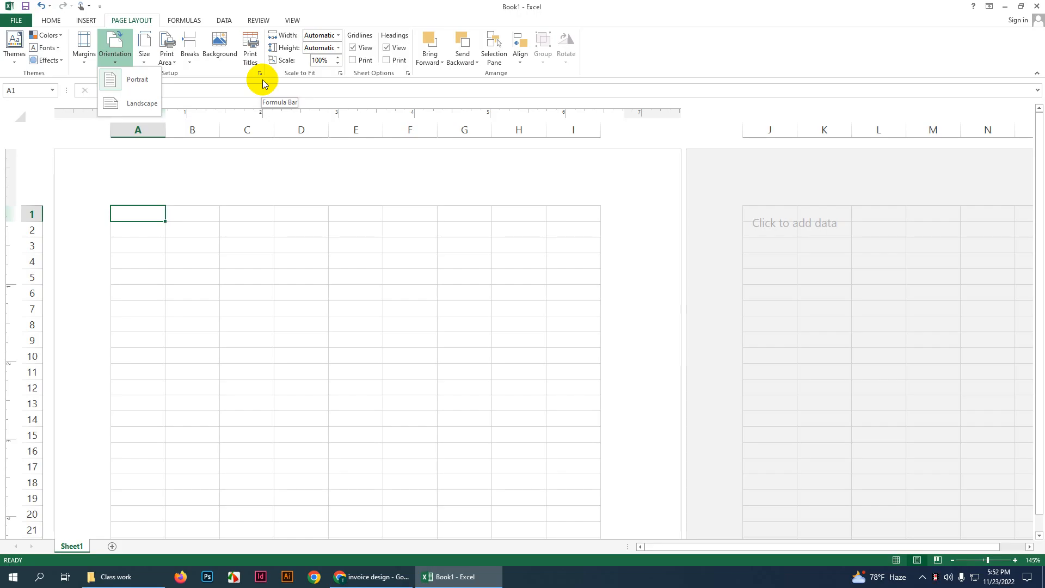
left_click(144, 42)
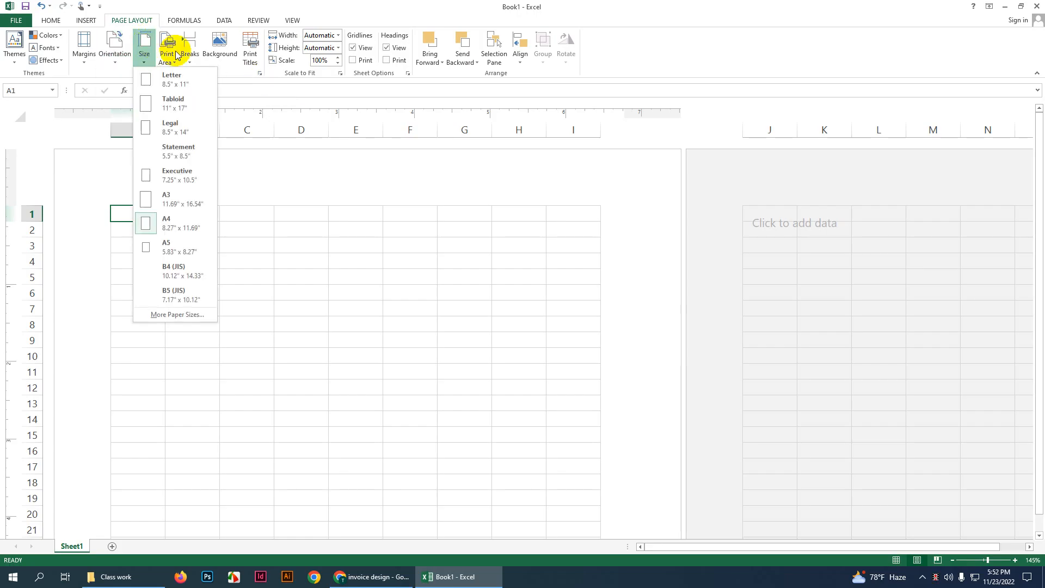
left_click(236, 71)
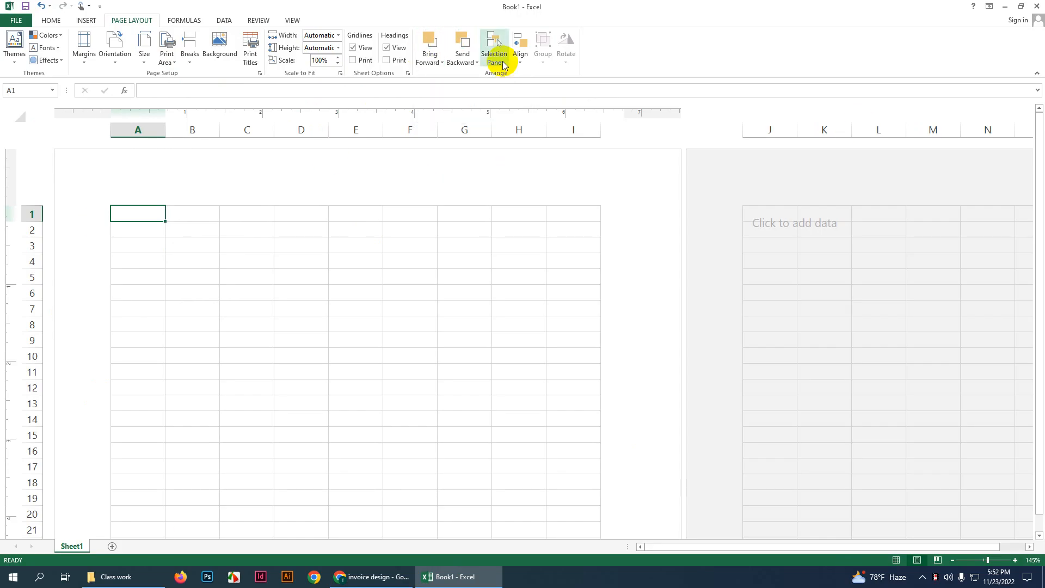
left_click(520, 61)
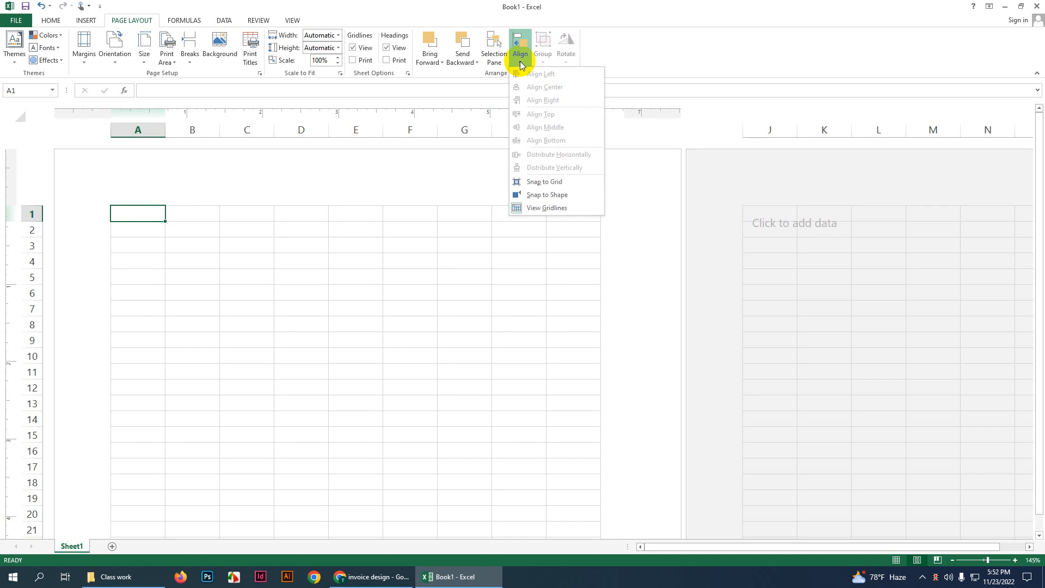
left_click(519, 54)
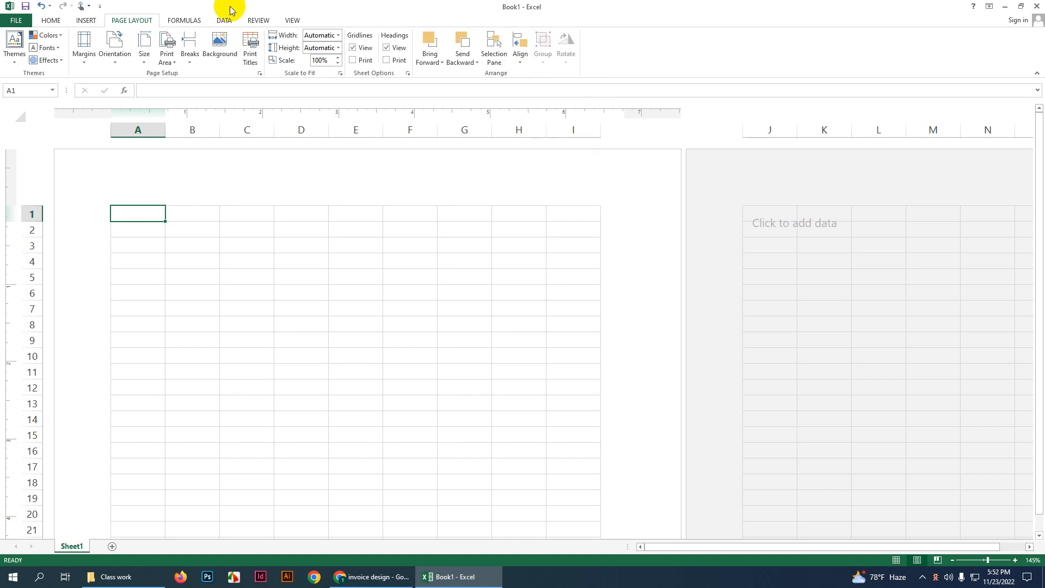
Step: Look over the formula, data, review and view commands, ending at the cell formatting commands
left_click(181, 20)
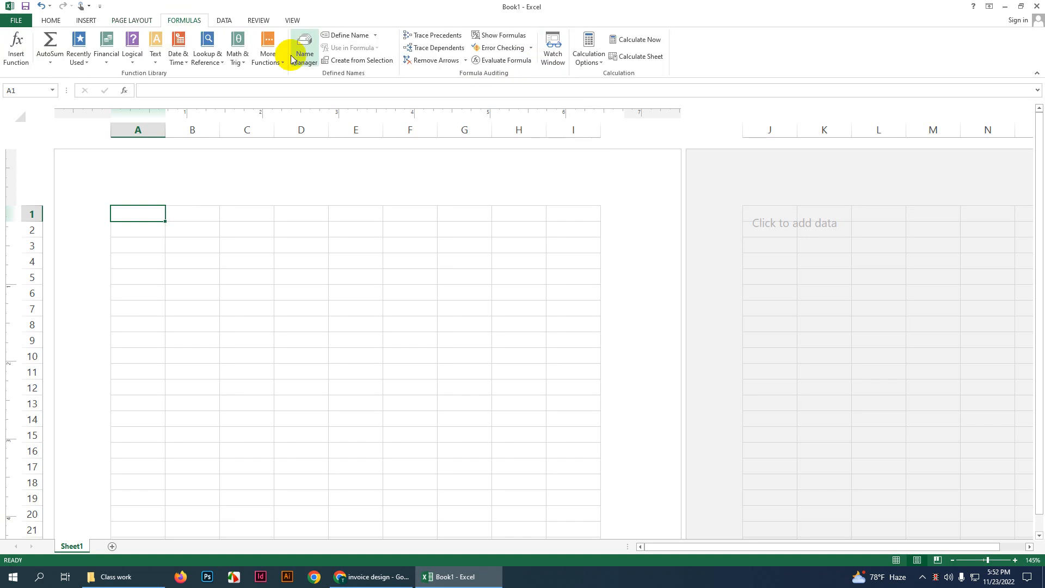
left_click(221, 18)
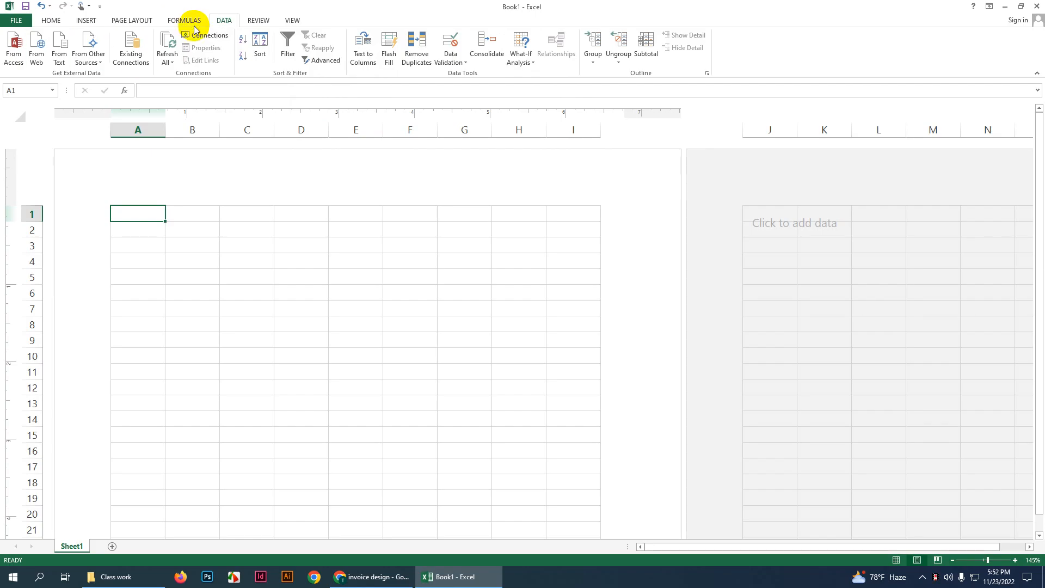
left_click(256, 20)
left_click(287, 21)
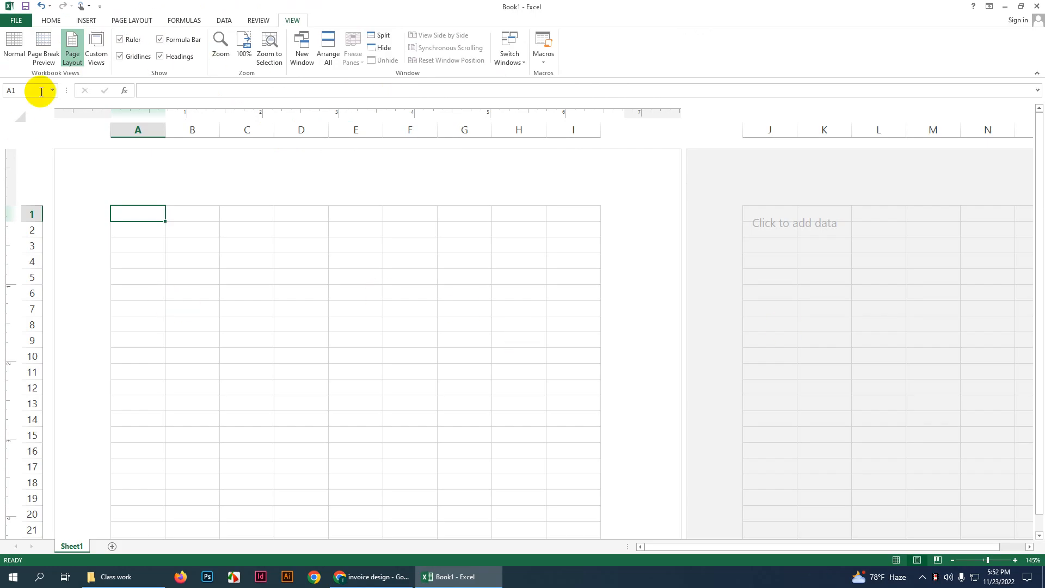
left_click(51, 19)
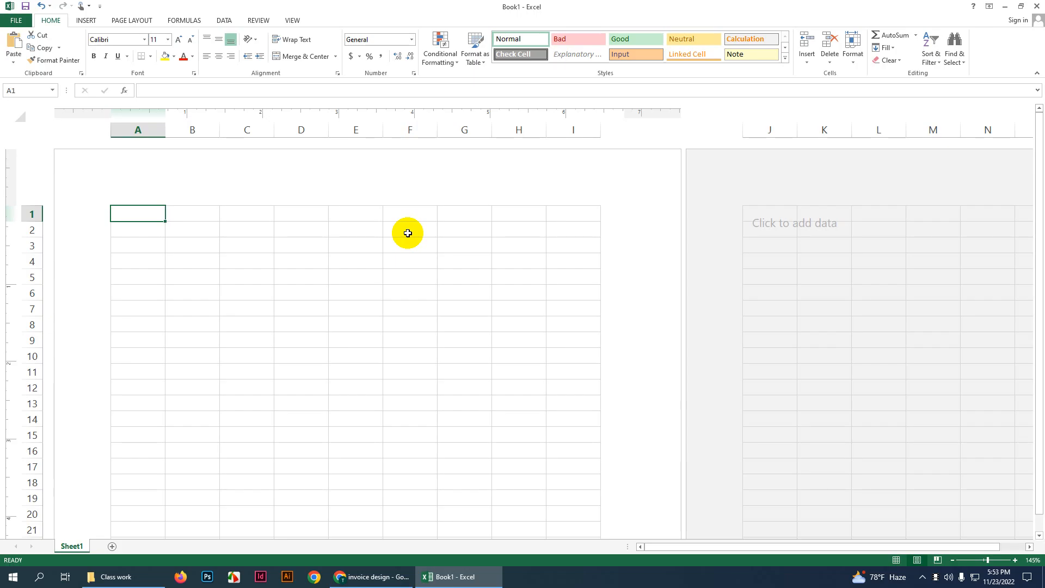
Step: Switch to Chrome and compare the Behance invoice templates, ending with the green and dark grey design
left_click(370, 576)
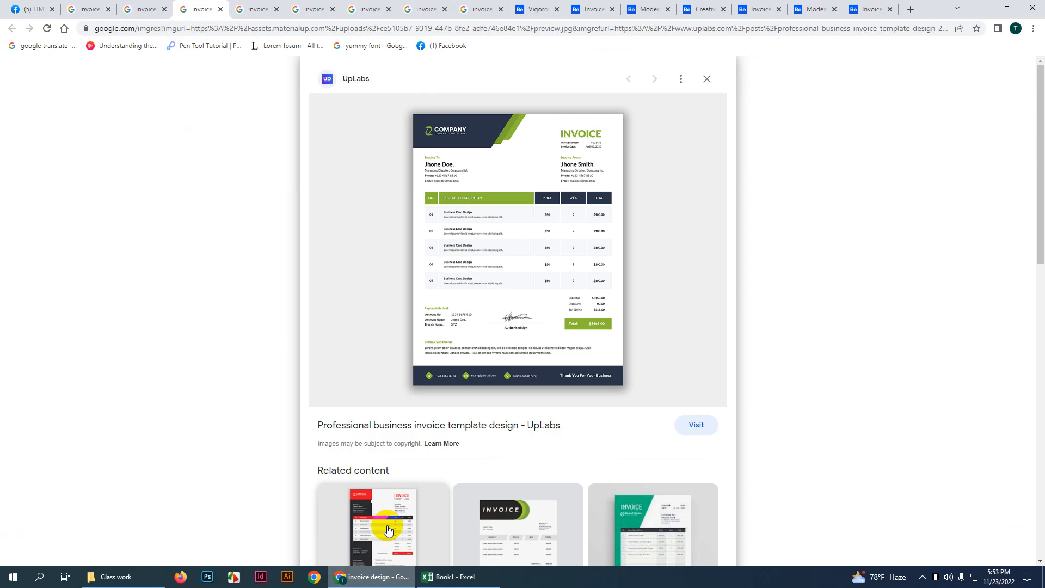
left_click(753, 8)
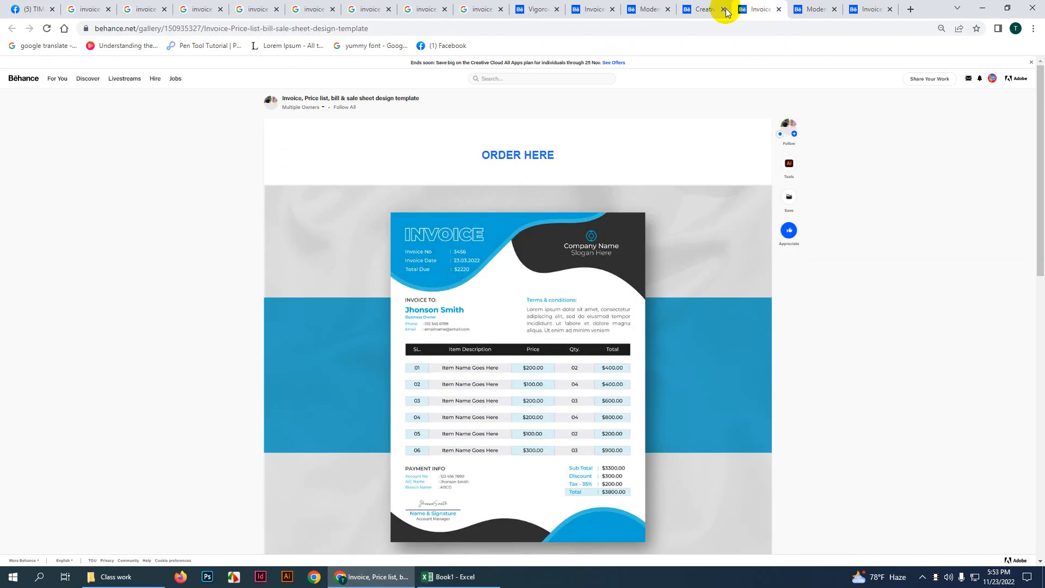
left_click(503, 8)
left_click(539, 8)
left_click(597, 8)
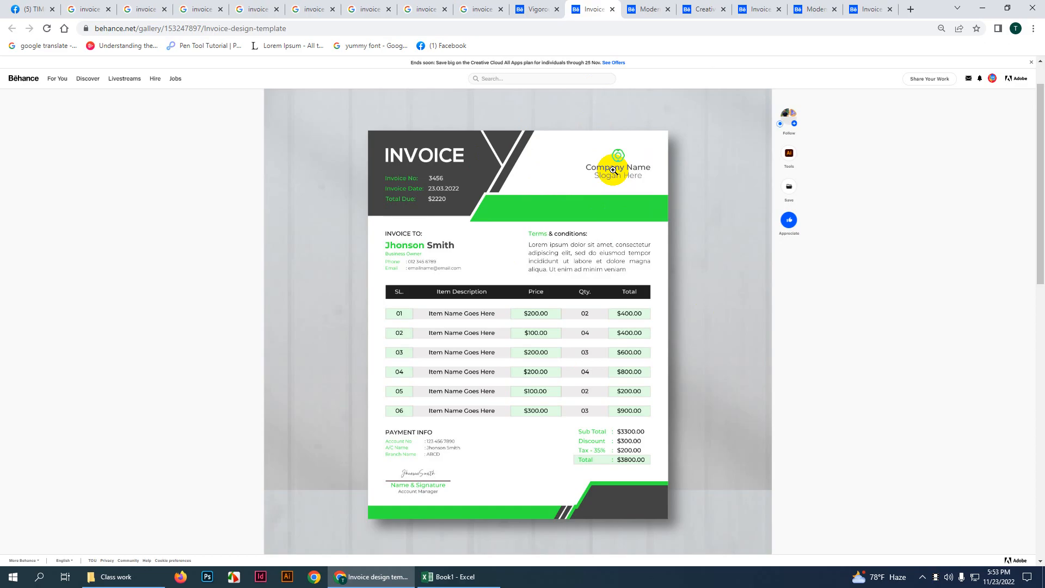
Step: Switch to Excel, select cell B2 and browse to Local Disk (D:) for a picture file to insert
left_click(436, 586)
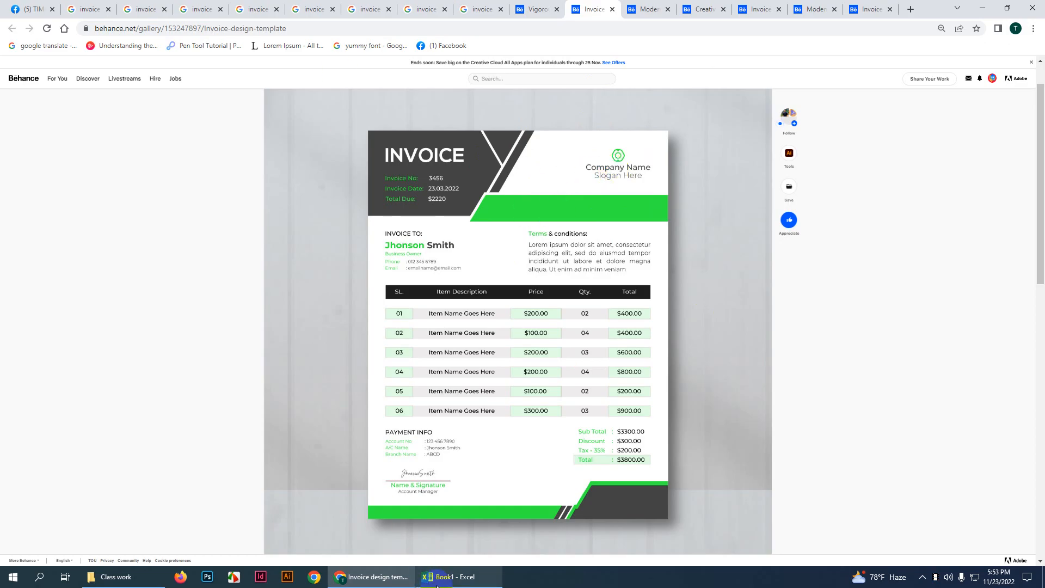
type("L")
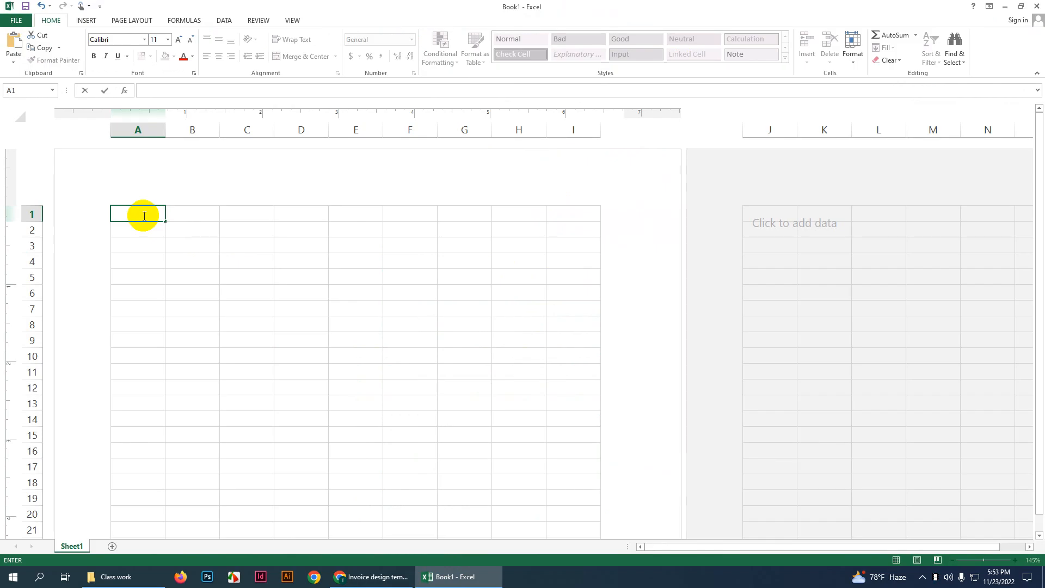
left_click(85, 20)
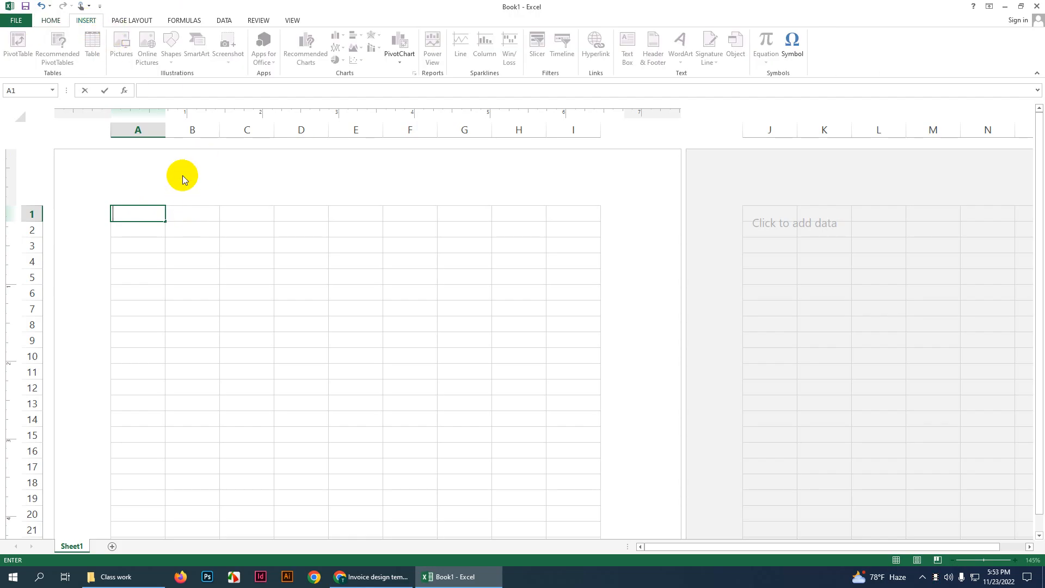
left_click(149, 229)
left_click(173, 226)
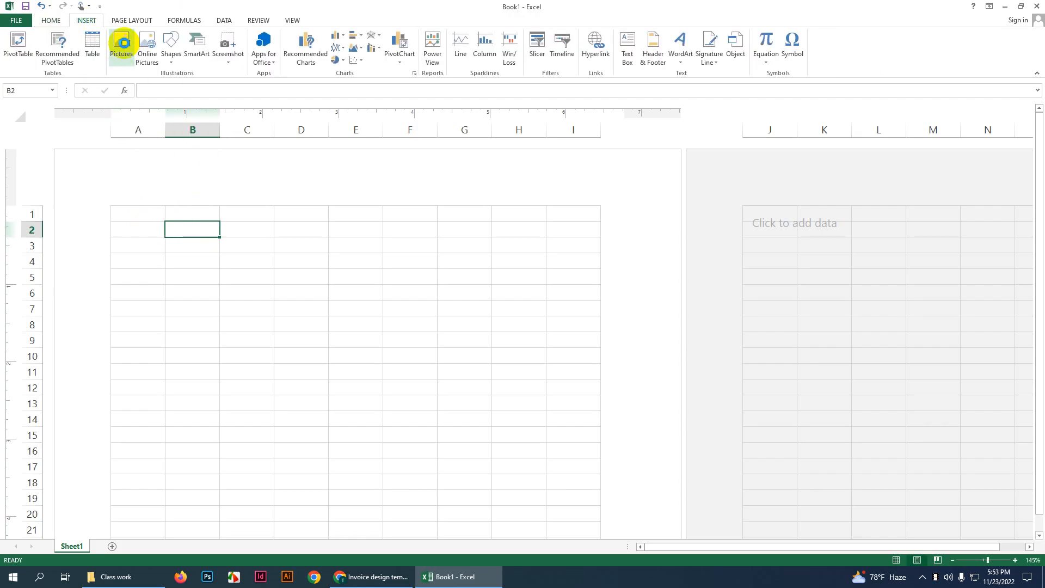
left_click(122, 44)
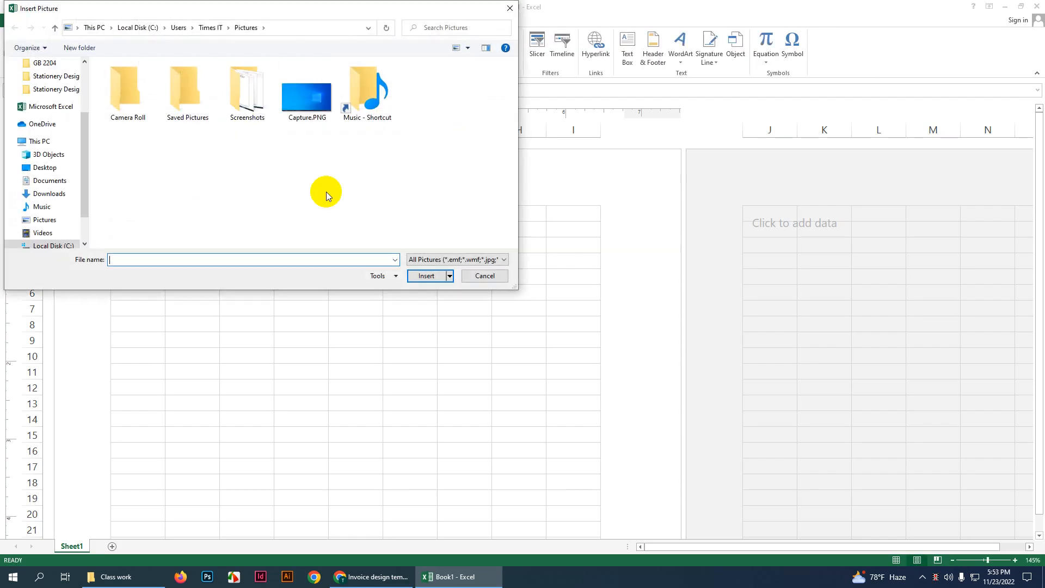
left_click_drag(84, 202, 70, 227)
left_click(65, 219)
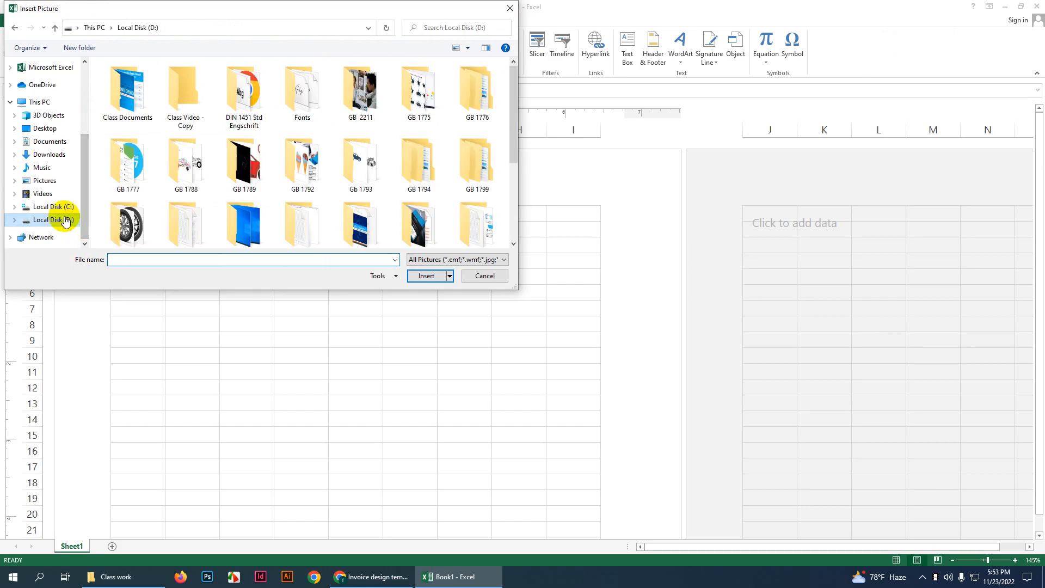
Step: Switch to Chrome and search Google for "png logo" in a new tab
left_click(373, 577)
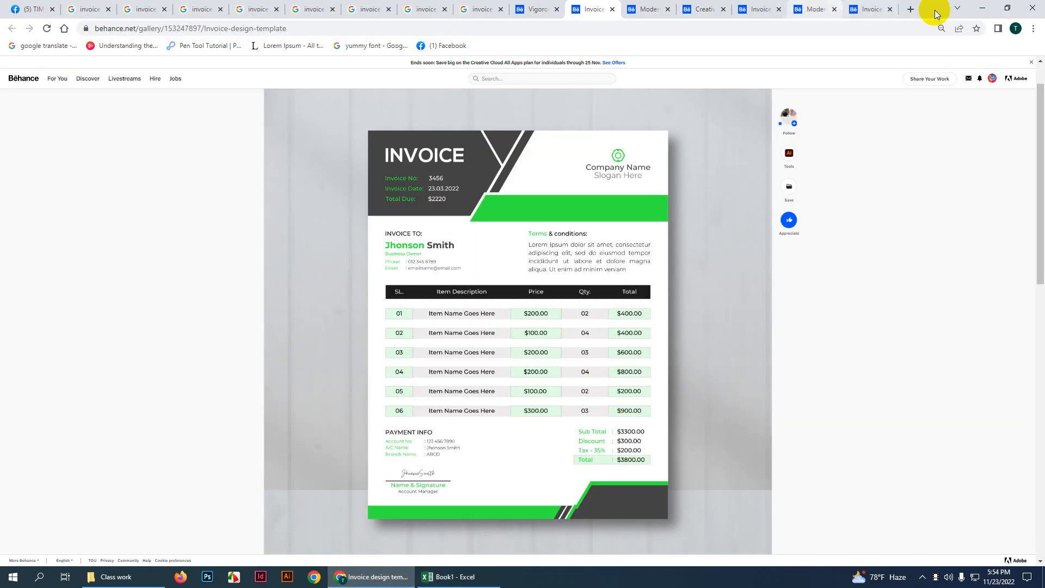
left_click(907, 8)
left_click(909, 29)
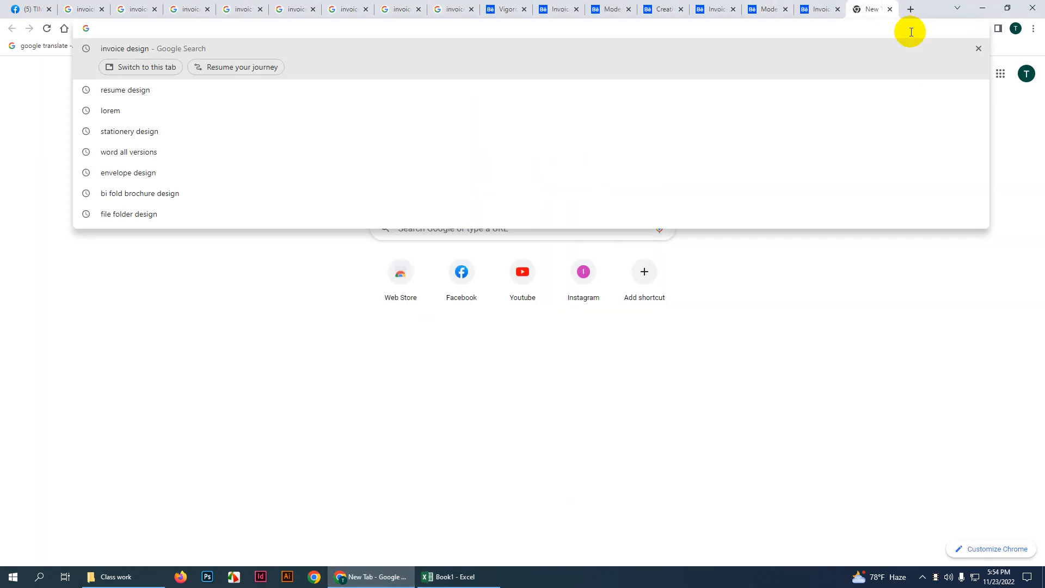
type("PNG Log")
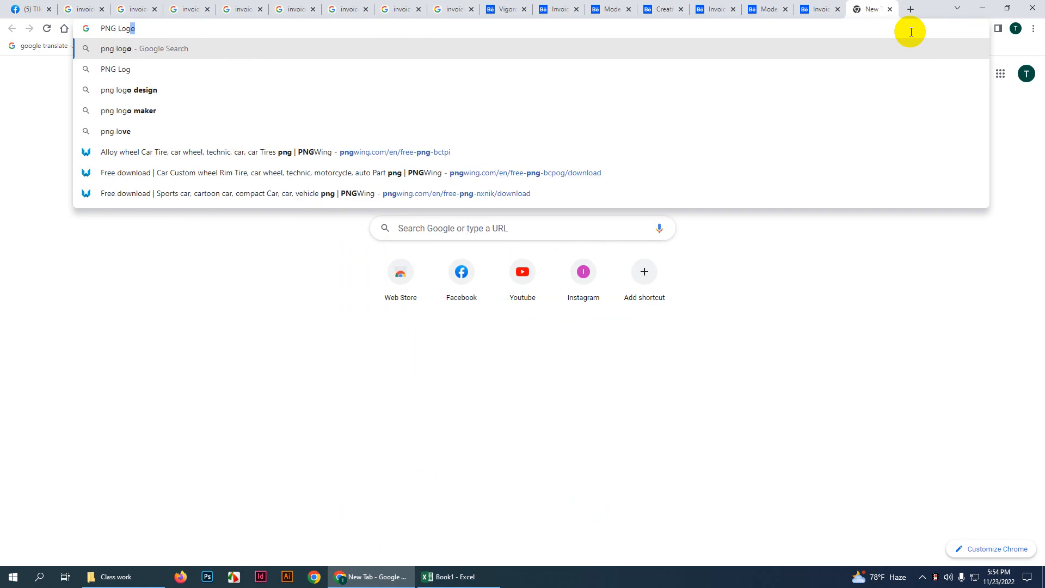
key("Return")
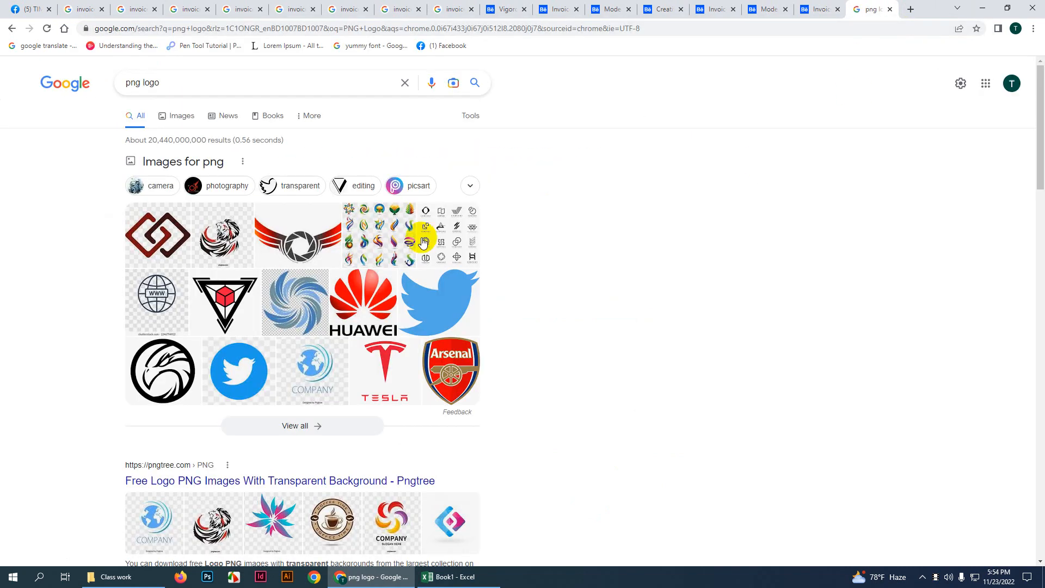
Step: Open the blue Twitter bird logo's web page and save the image as Twitter-logo-png-1.png in D:\GB 2209
left_click(430, 294)
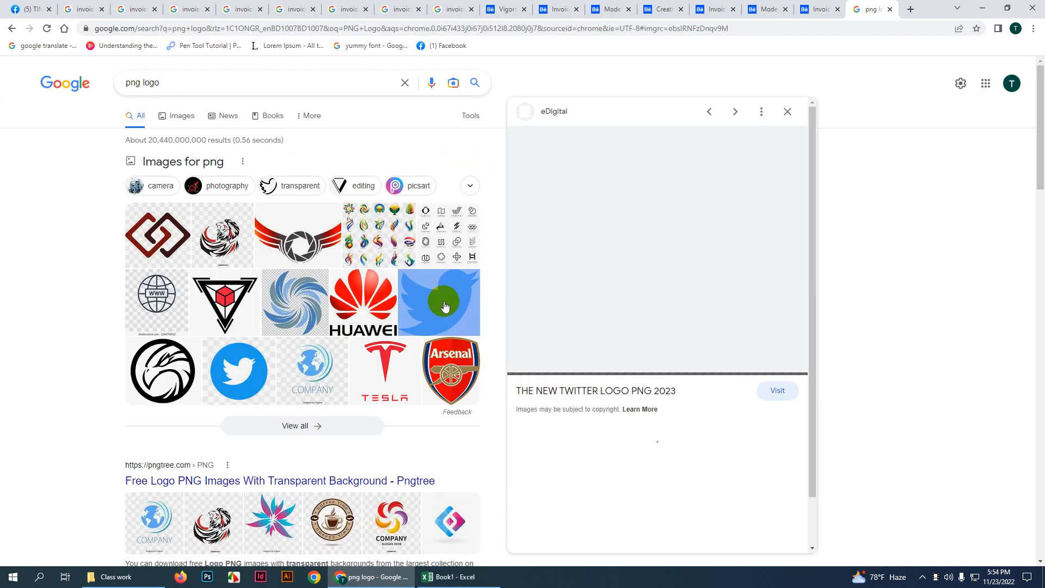
left_click_drag(657, 301, 659, 247)
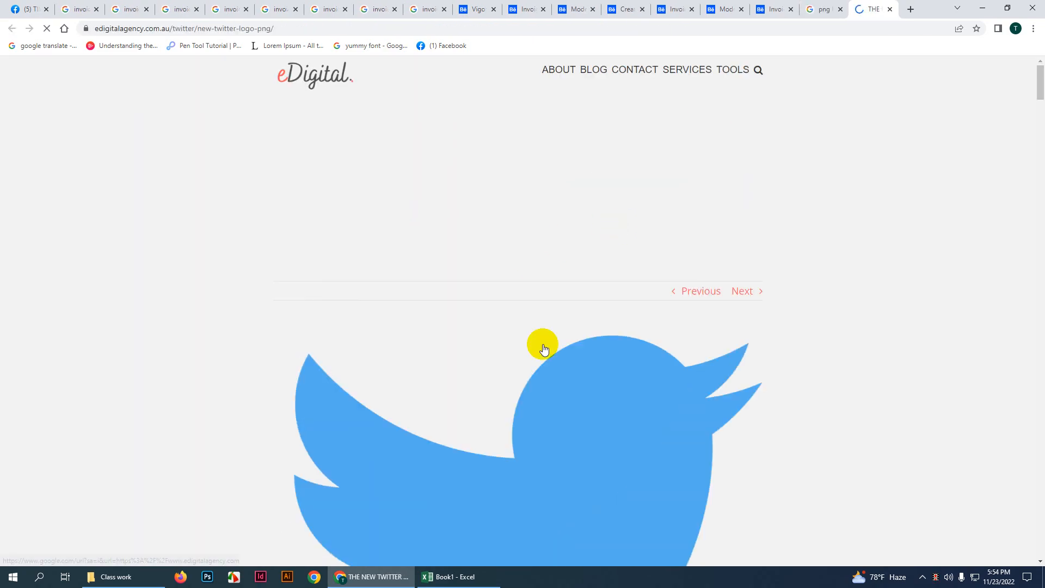
scroll(544, 349, "down", 3)
right_click(609, 303)
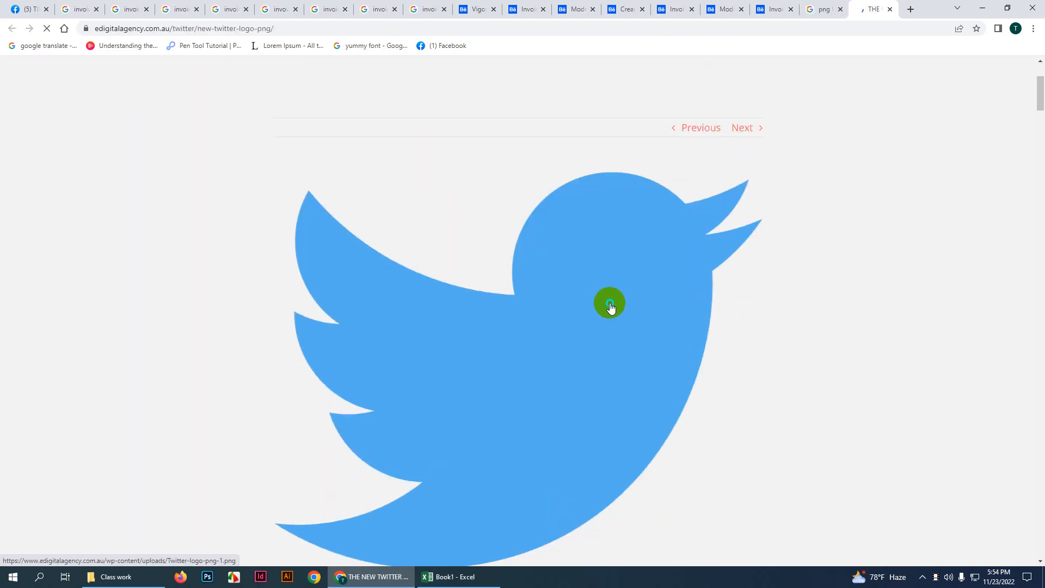
left_click(670, 420)
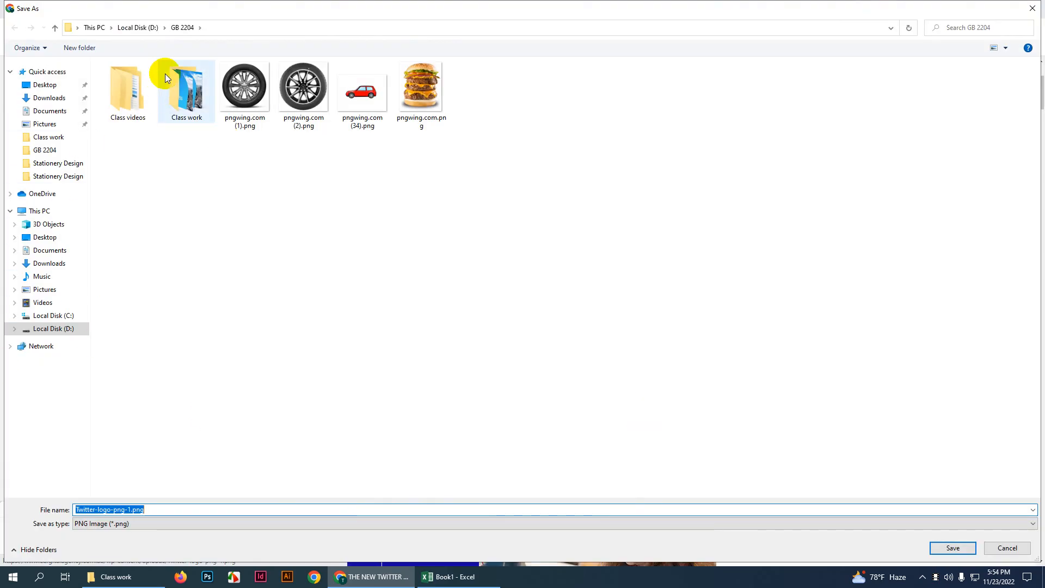
left_click(137, 27)
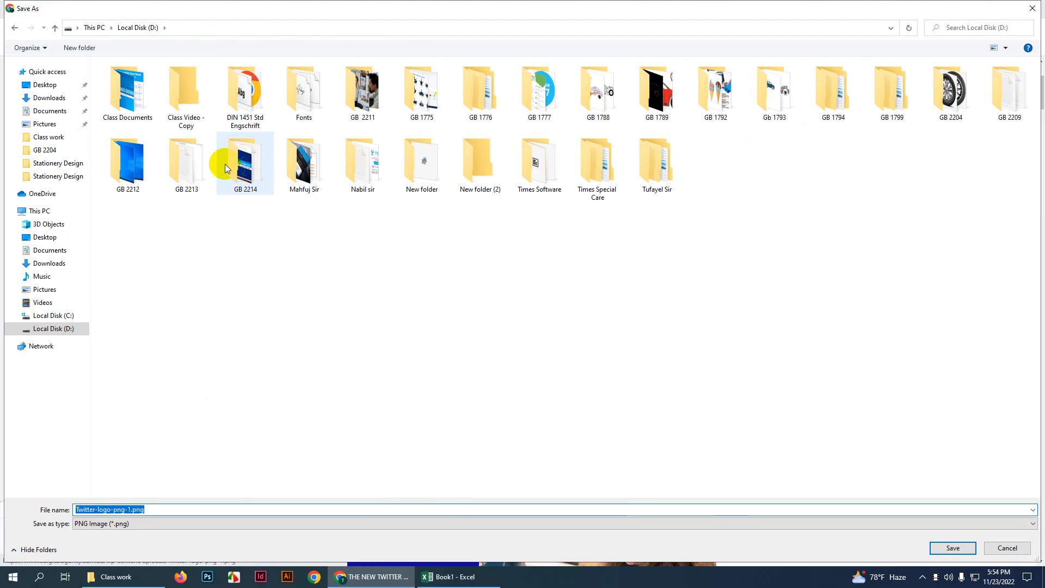
double_click(996, 96)
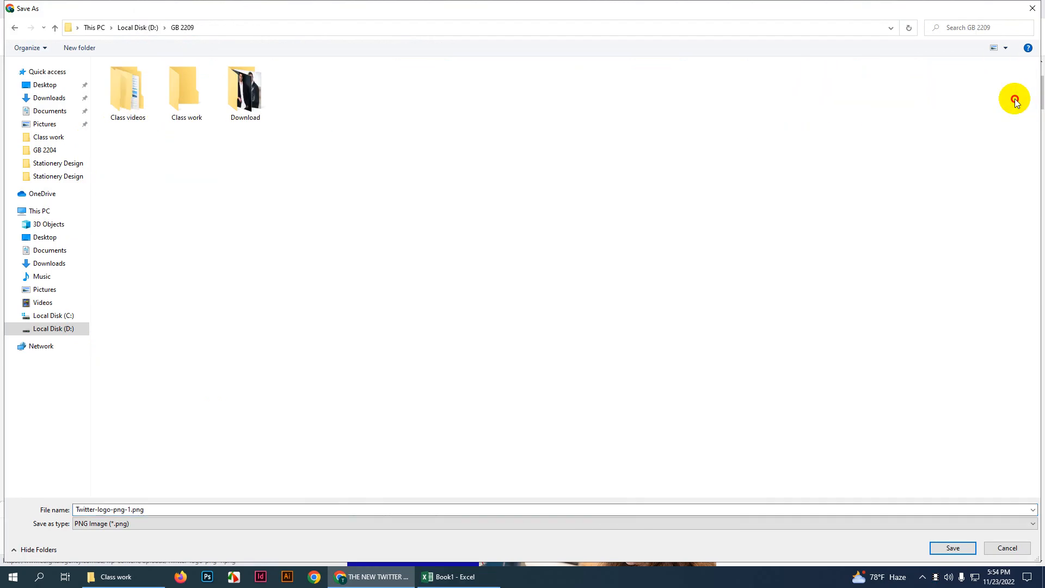
left_click(965, 551)
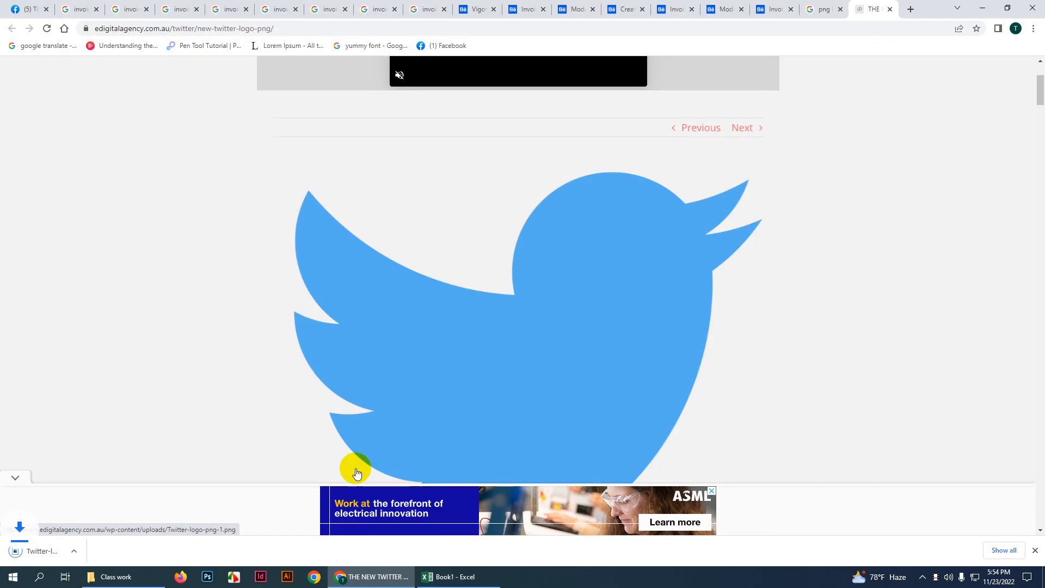
Step: Switch to Excel and insert Twitter-logo-png-1.png from the GB 2209 folder on Local Disk (D:)
left_click(424, 577)
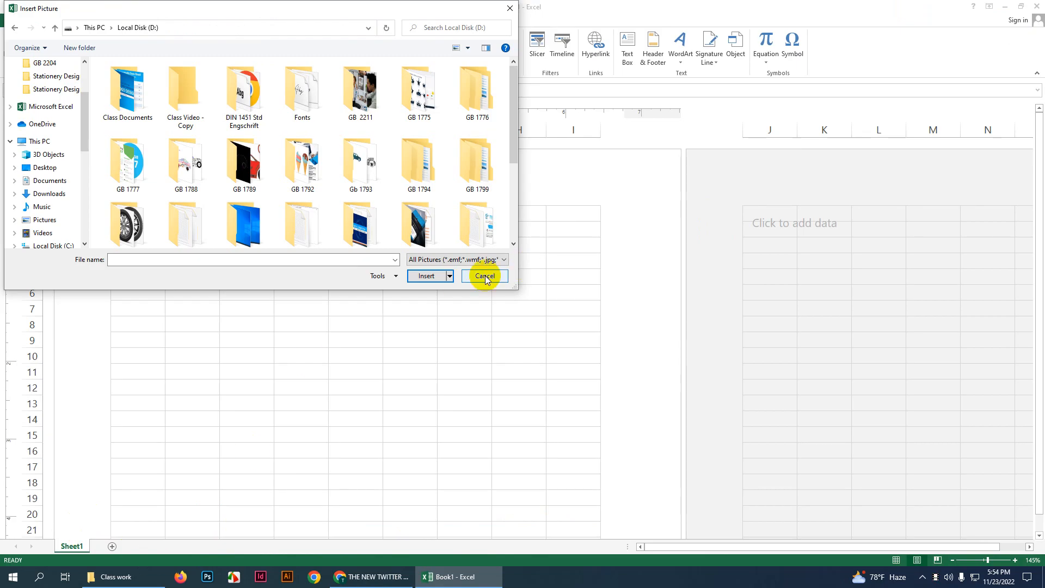
left_click(57, 29)
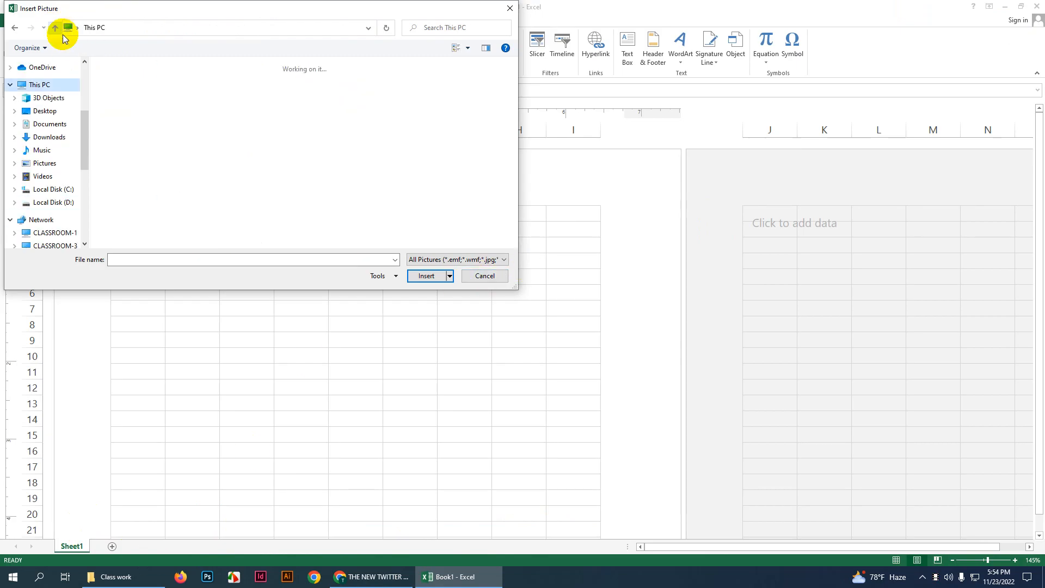
double_click(268, 174)
scroll(338, 145, "down", 5)
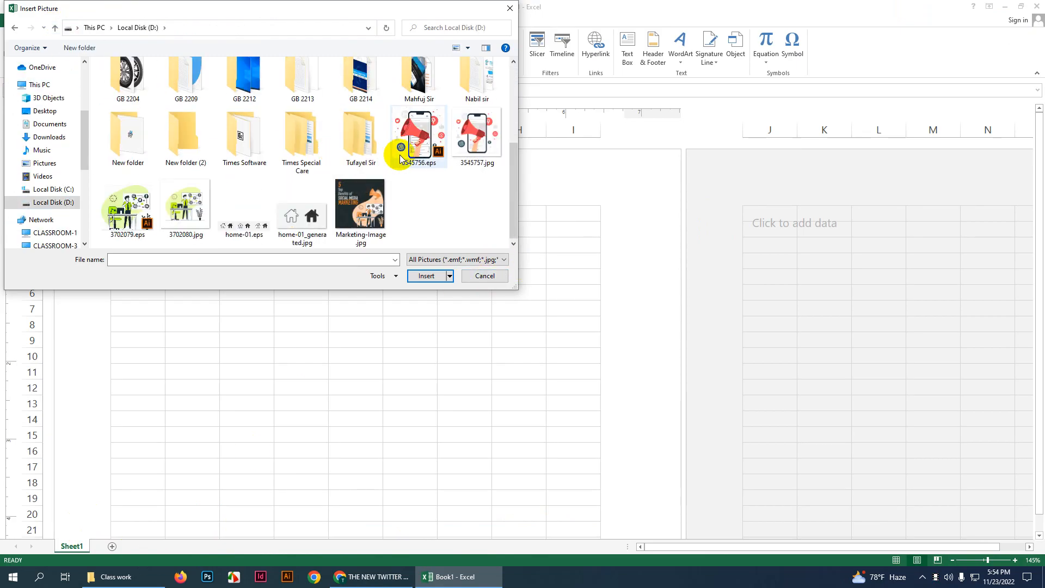
scroll(434, 174, "up", 1)
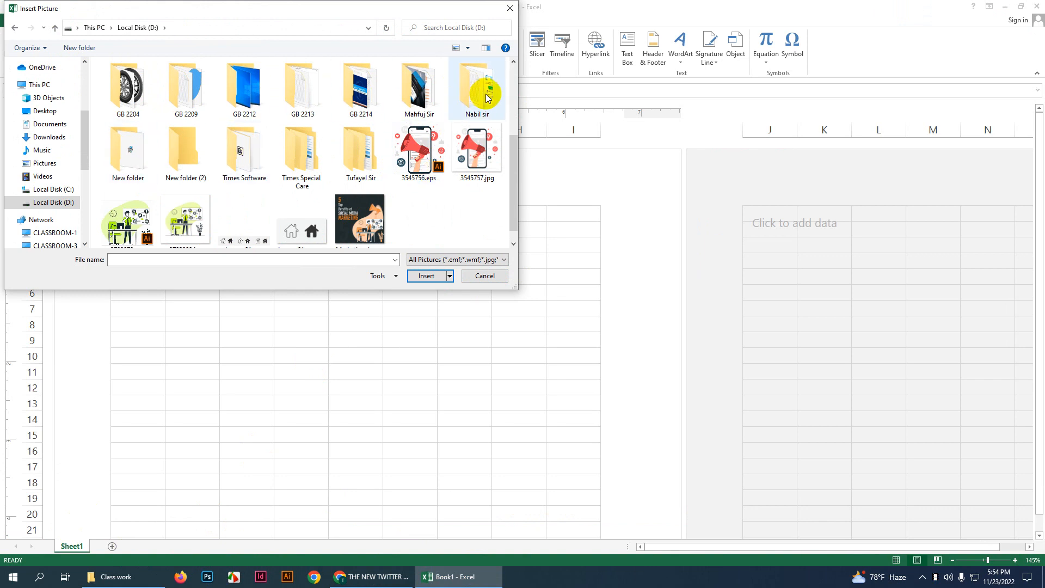
double_click(188, 90)
left_click(303, 99)
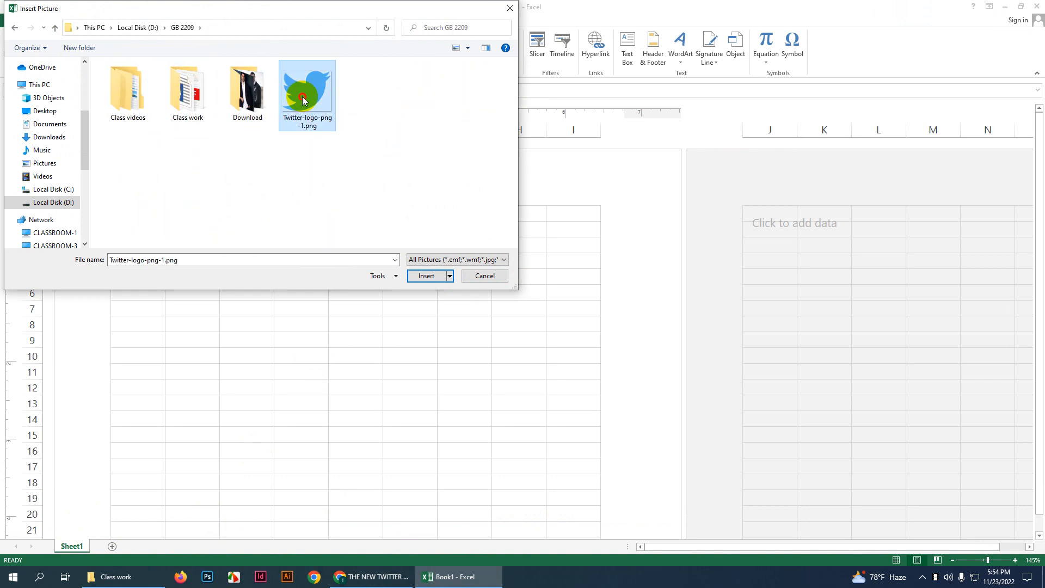
left_click(426, 275)
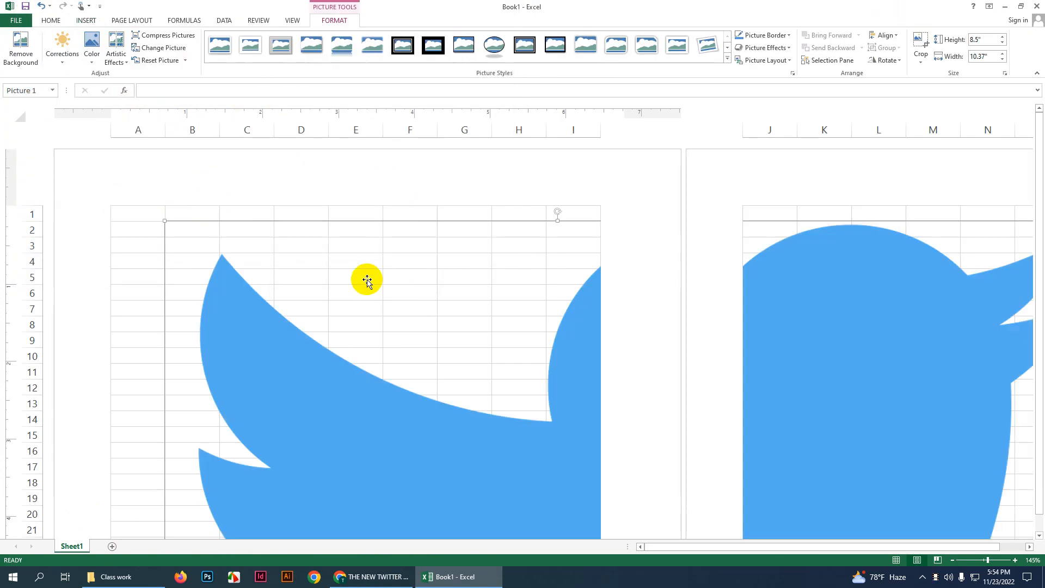
Step: Shrink the Twitter logo to about 0.9" high by 1.1" wide and place it over columns A and B, rows 1 to 5
scroll(354, 320, "down", 6)
scroll(354, 320, "up", 5)
key("alt")
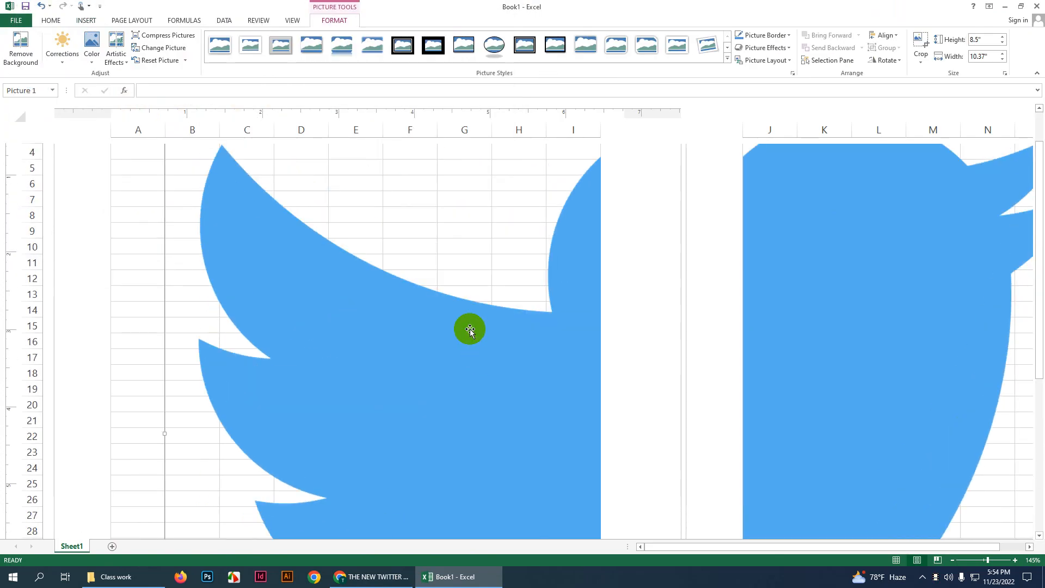
scroll(507, 266, "down", 6)
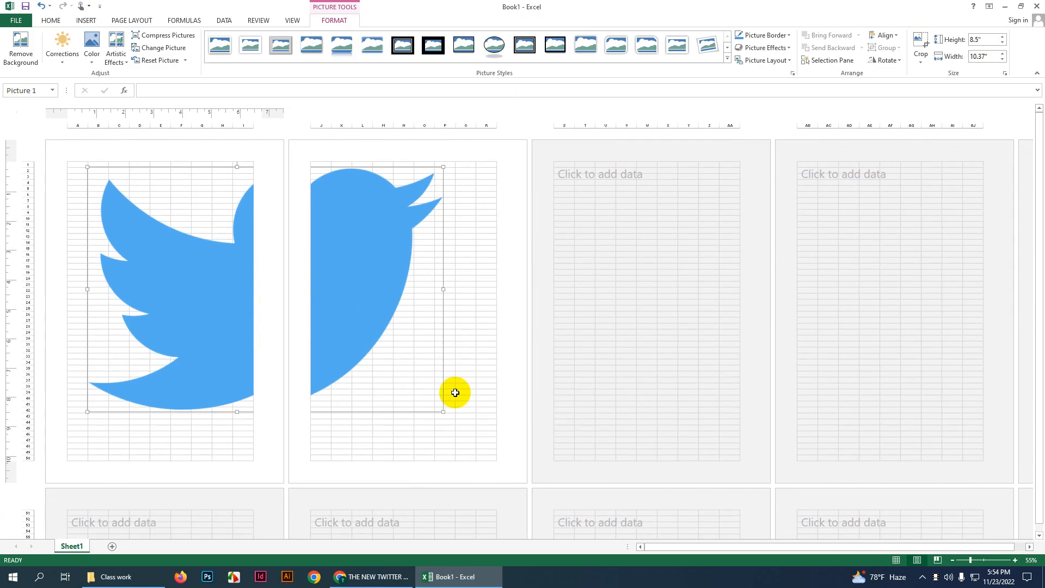
left_click_drag(443, 412, 89, 174)
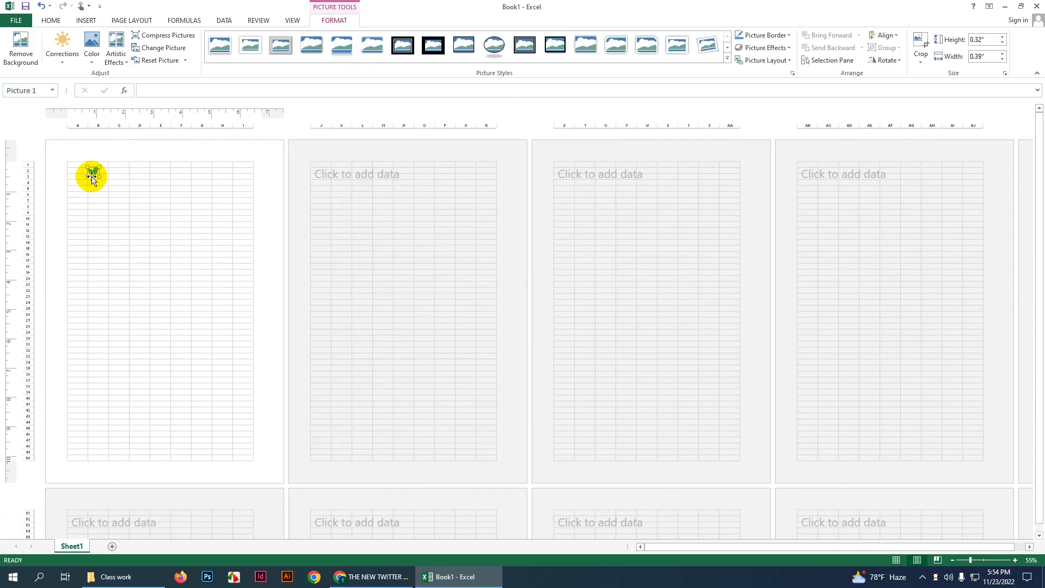
scroll(81, 174, "up", 10)
scroll(149, 230, "up", 1)
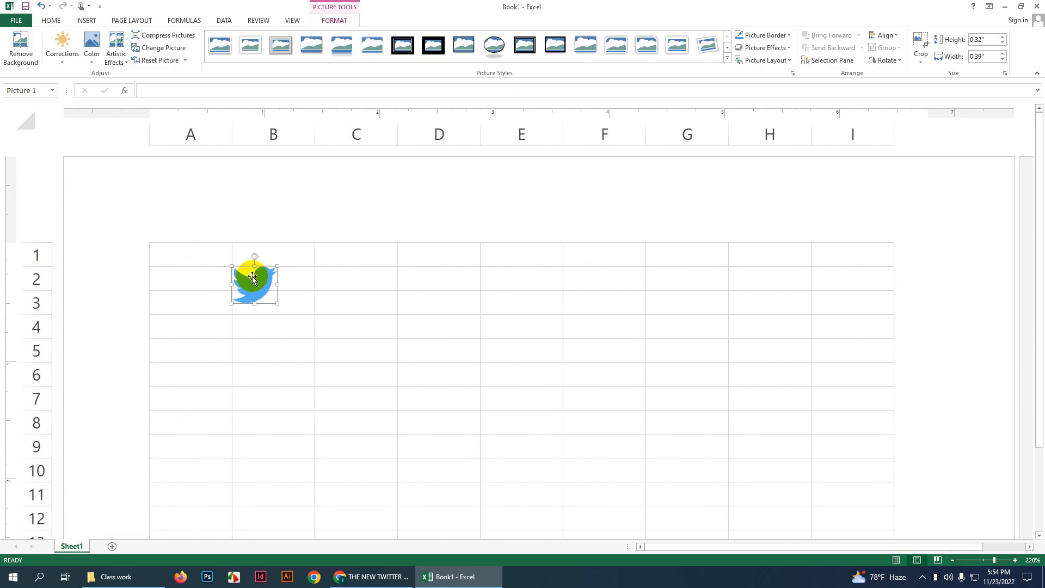
left_click_drag(254, 279, 313, 337)
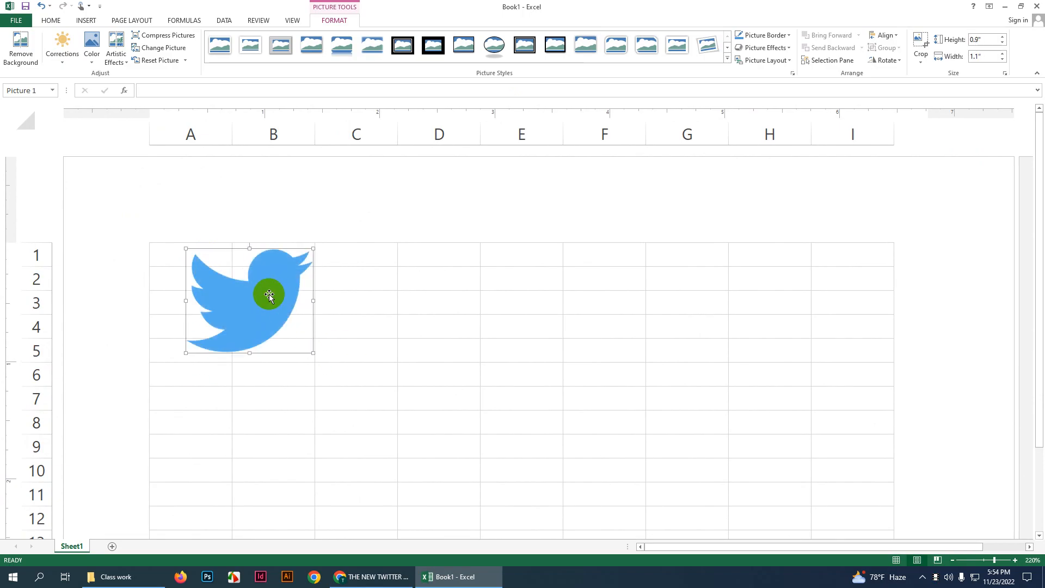
left_click_drag(270, 294, 257, 292)
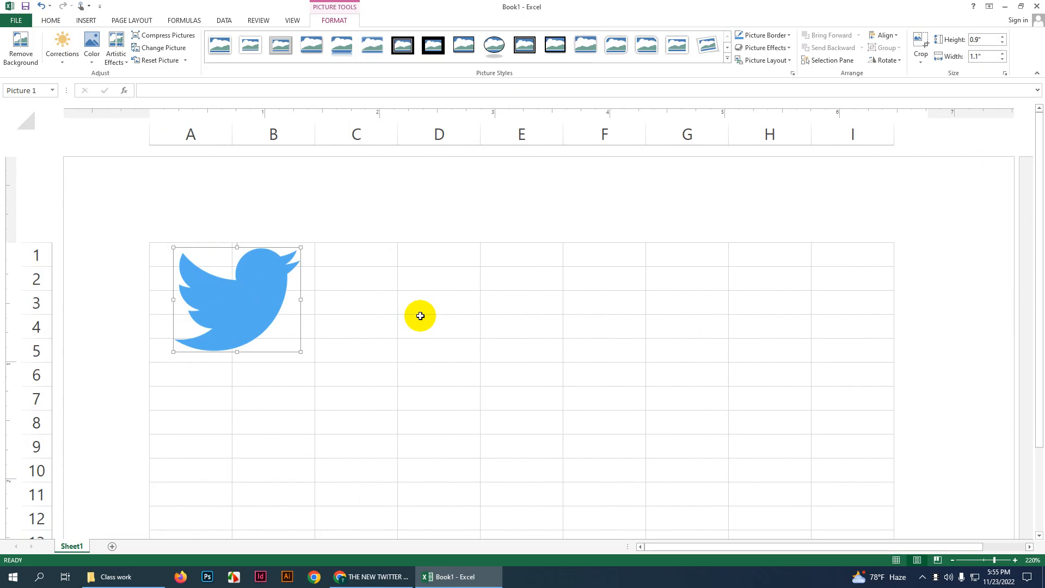
Step: Delete the Twitter logo picture and enter the placeholder text LOGO HERE in cell A1
key("Delete")
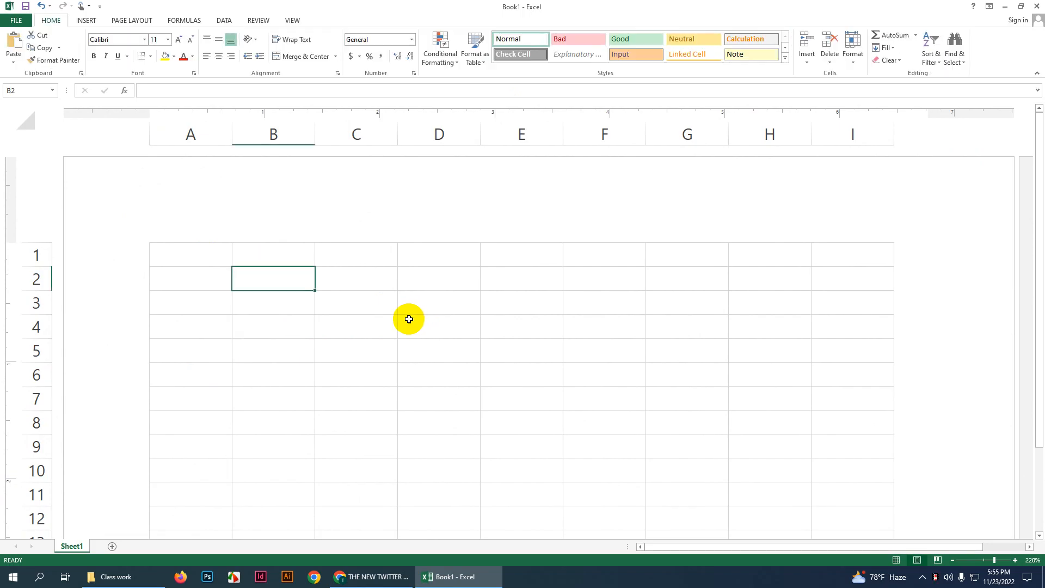
left_click(209, 253)
type("LOGO")
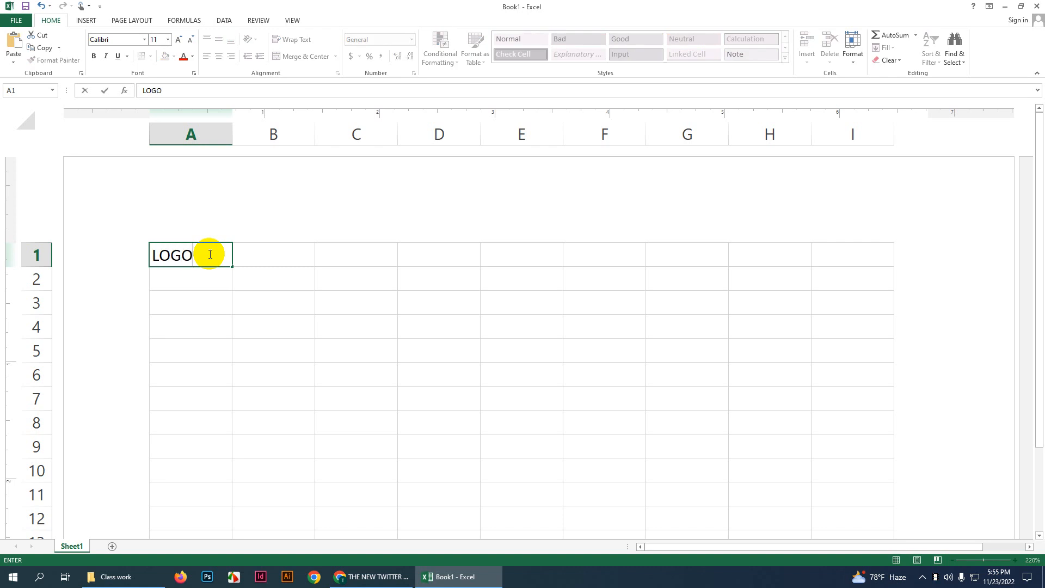
type(" HERE")
left_click(258, 319)
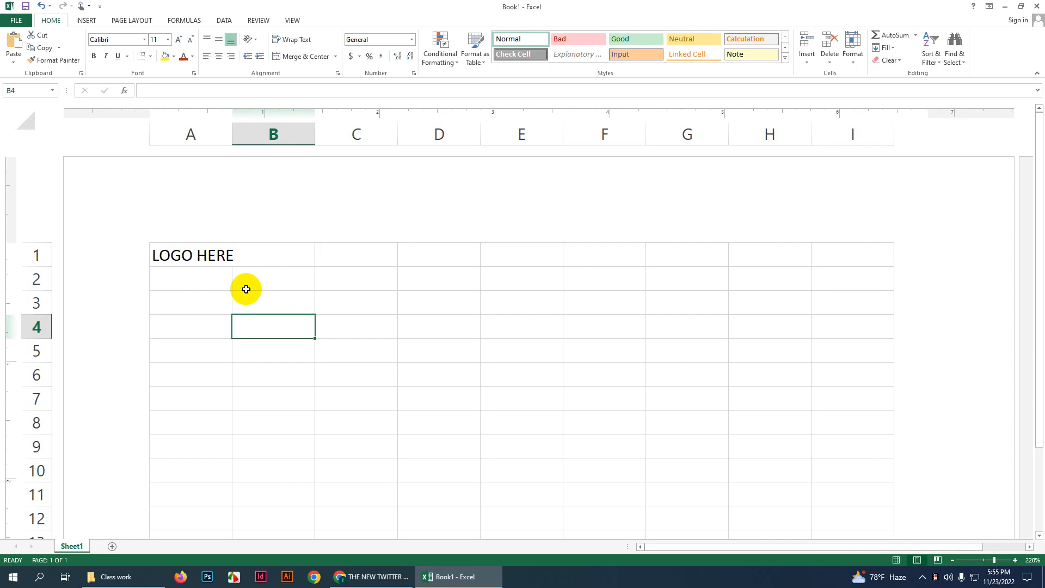
key("Up")
key("Up")
key("Up")
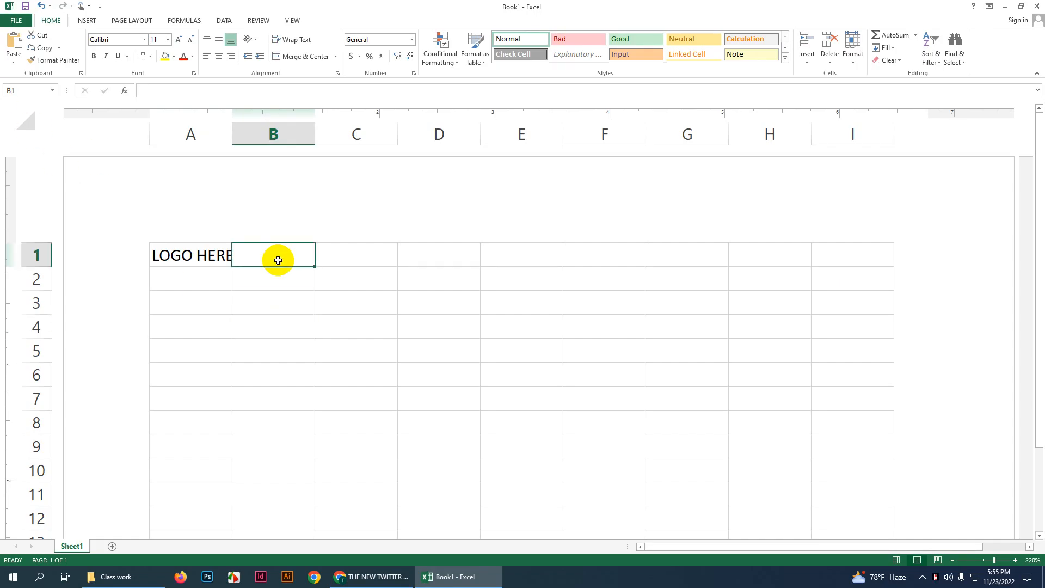
left_click(206, 256)
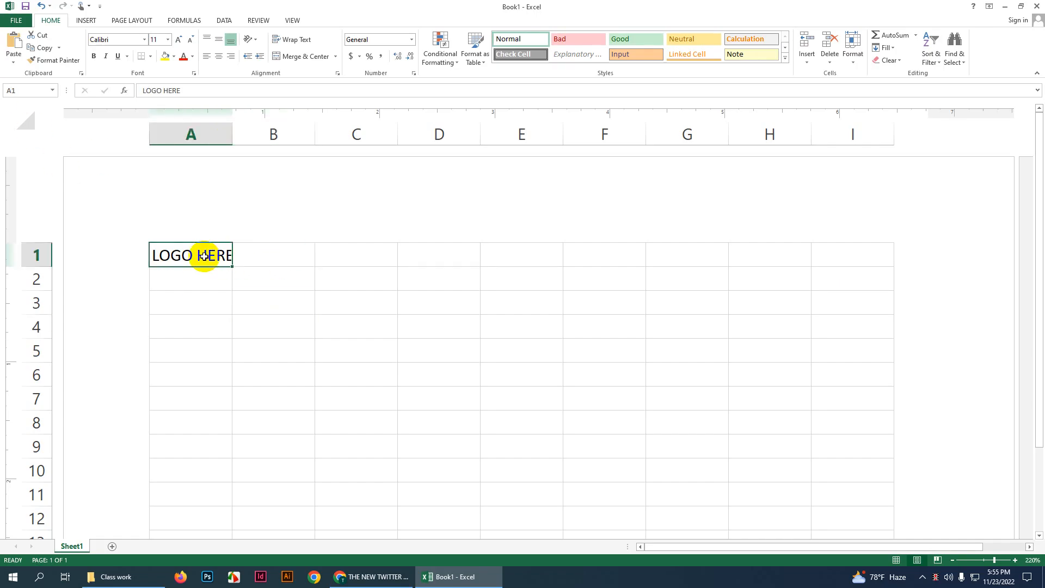
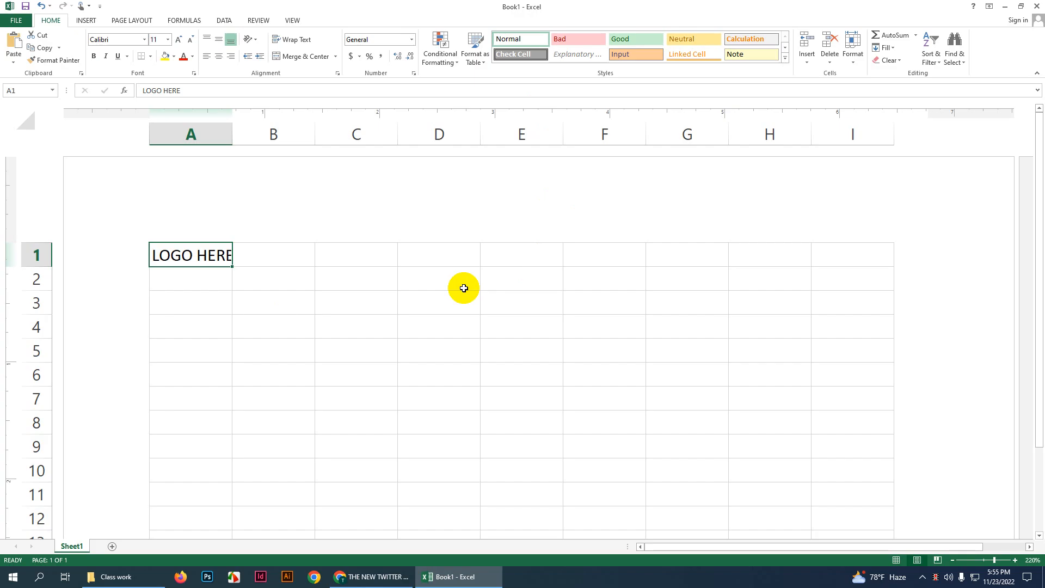
Step: Try widening column C by about half its width and undo the change
scroll(464, 288, "down", 1, "ctrl")
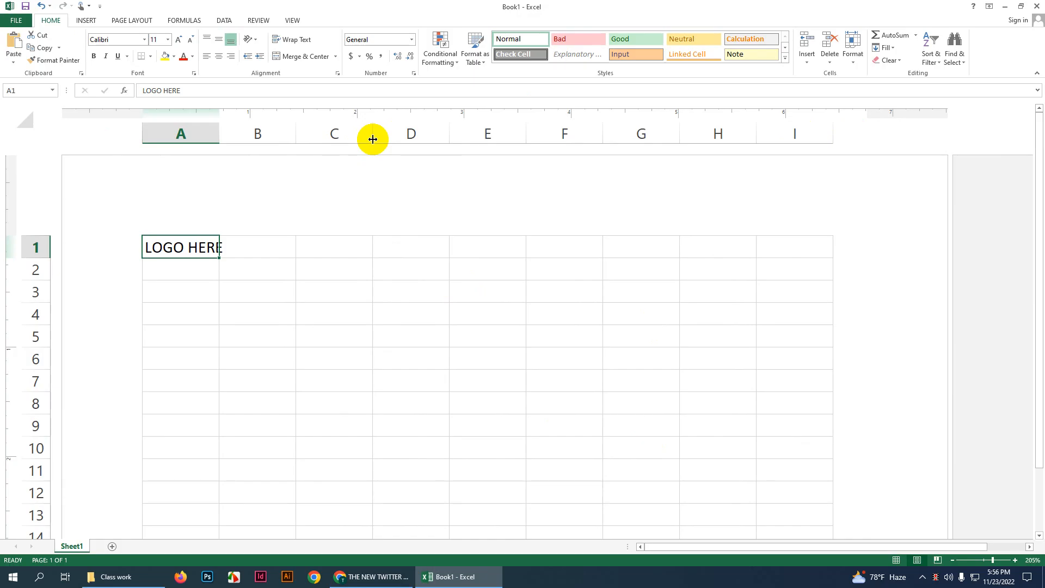
left_click_drag(372, 139, 410, 136)
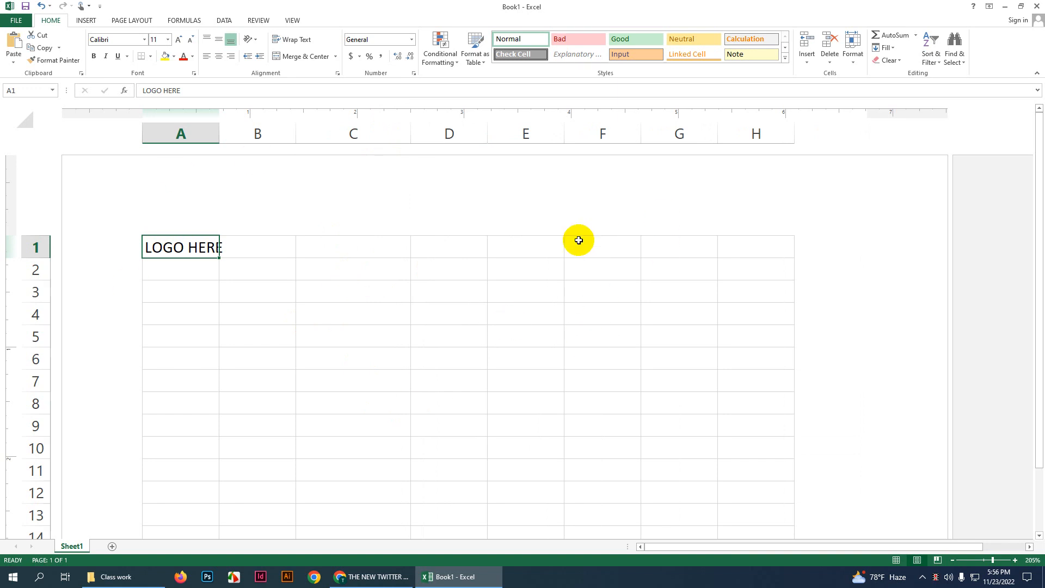
key("ctrl+z")
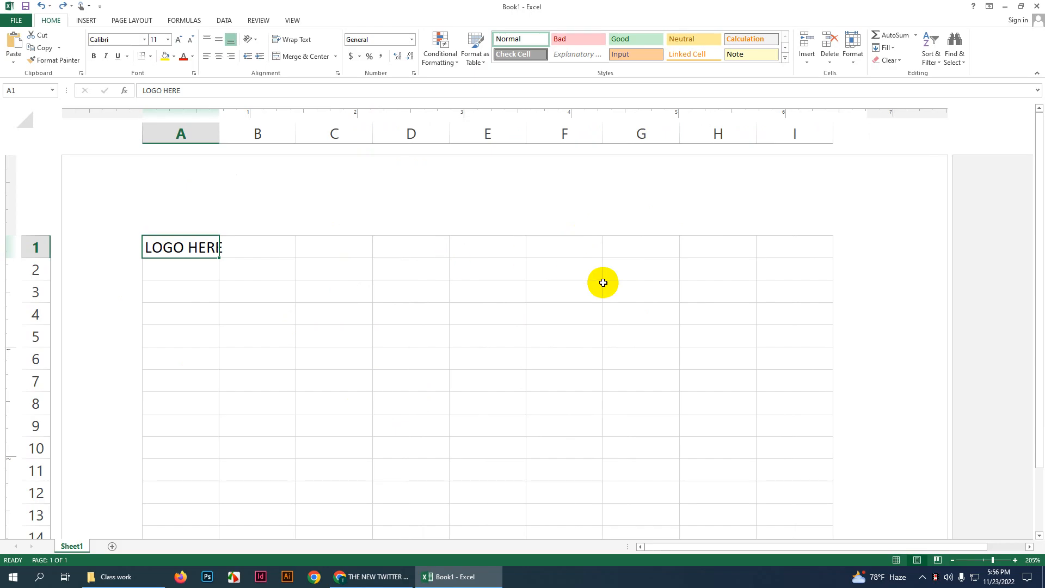
scroll(560, 323, "down", 4)
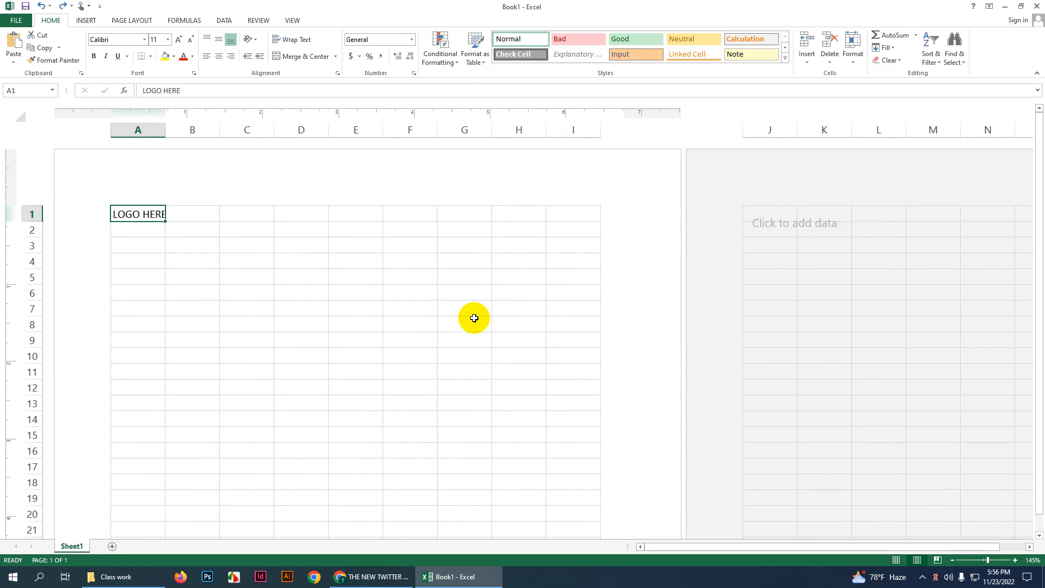
left_click(456, 397)
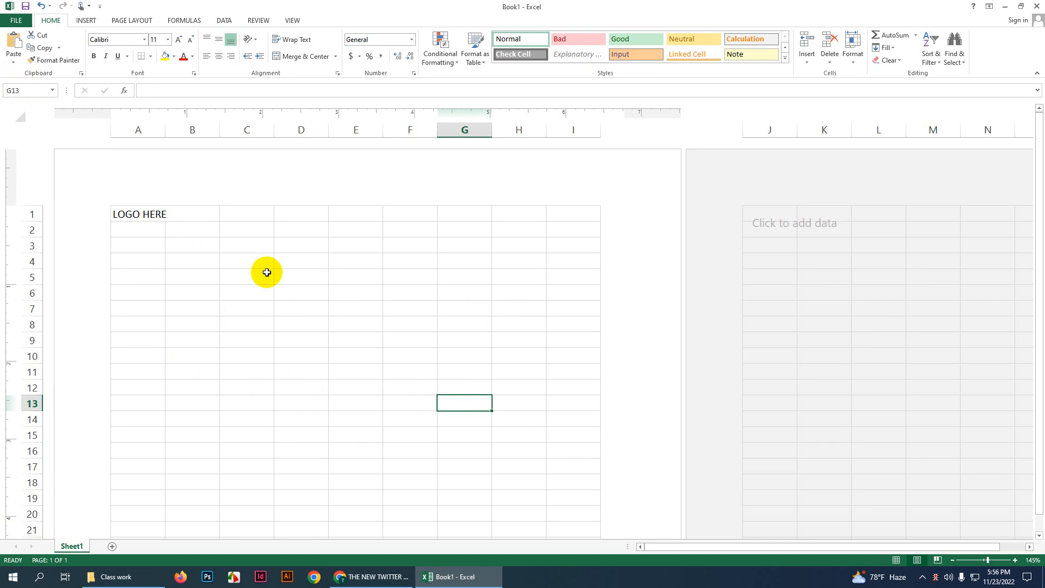
scroll(266, 272, "down", 3)
scroll(246, 279, "up", 3)
left_click_drag(137, 261, 586, 515)
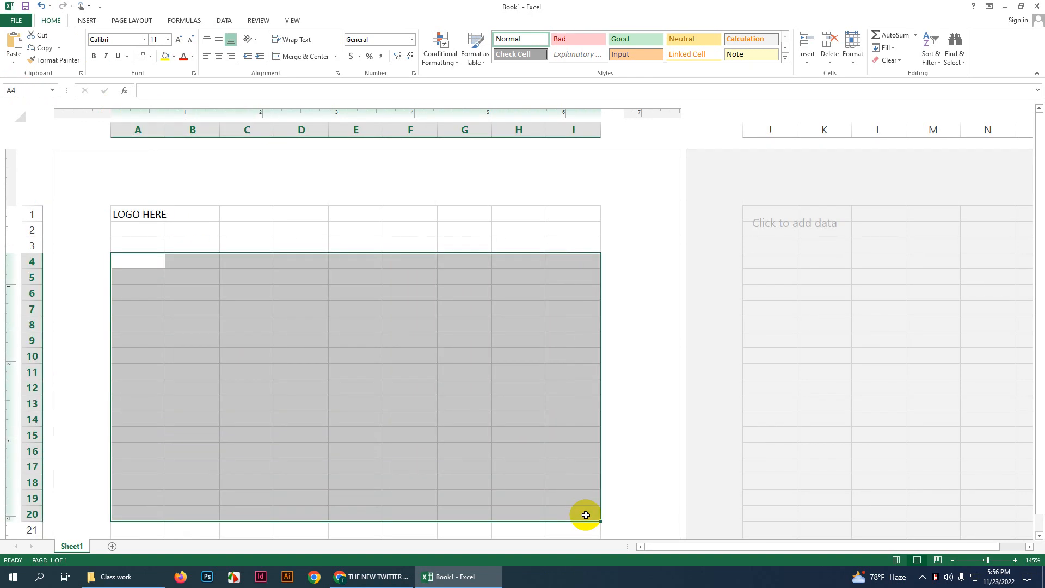
left_click(518, 387)
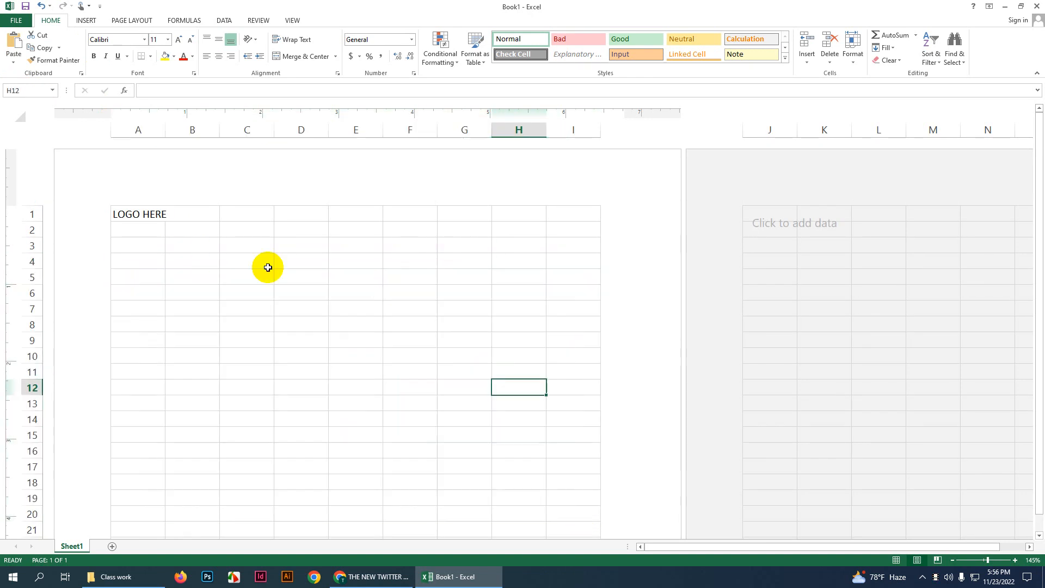
Step: Try stretching row 7 to about five times its height and undo the change
left_click(432, 347)
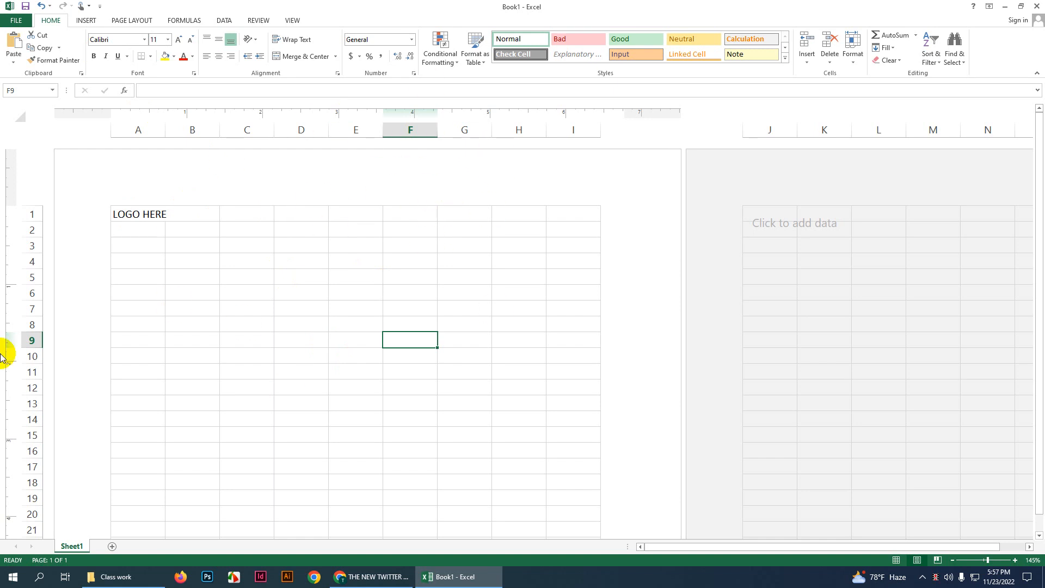
left_click_drag(33, 316, 32, 378)
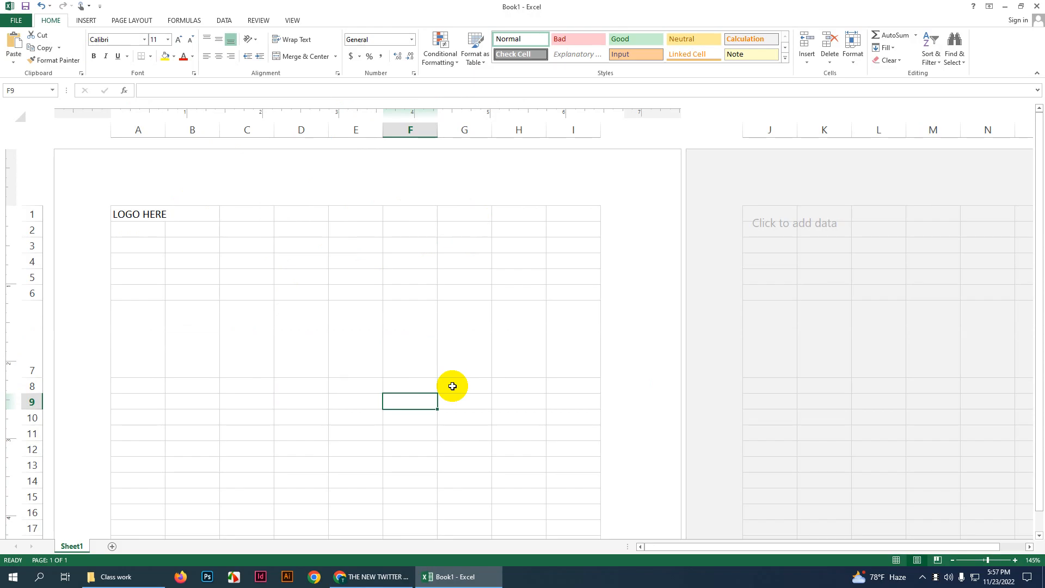
key("ctrl+z")
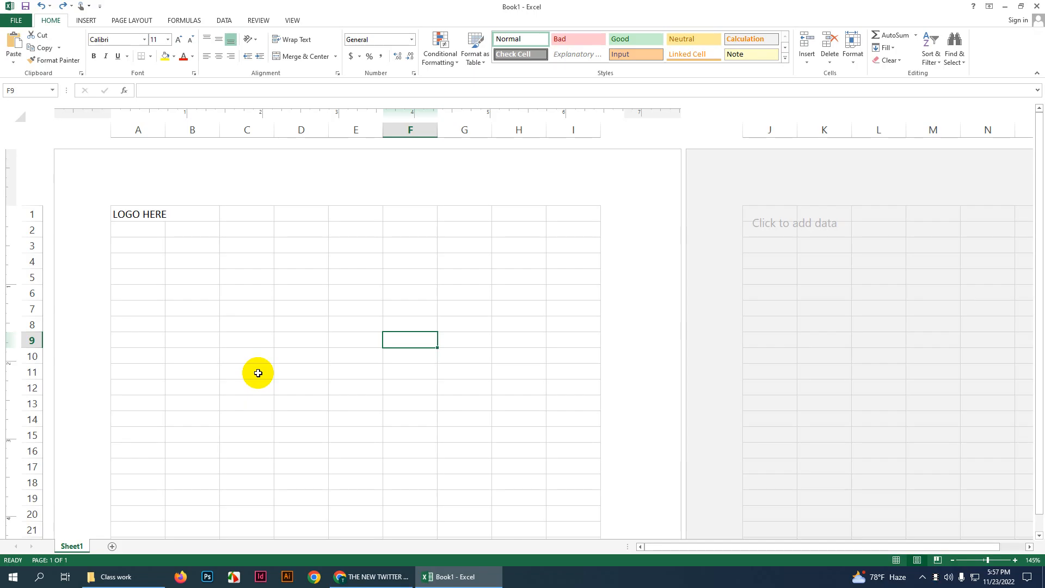
Step: Try stretching row 9 to more than three times its height and undo the change
left_click_drag(145, 294, 590, 454)
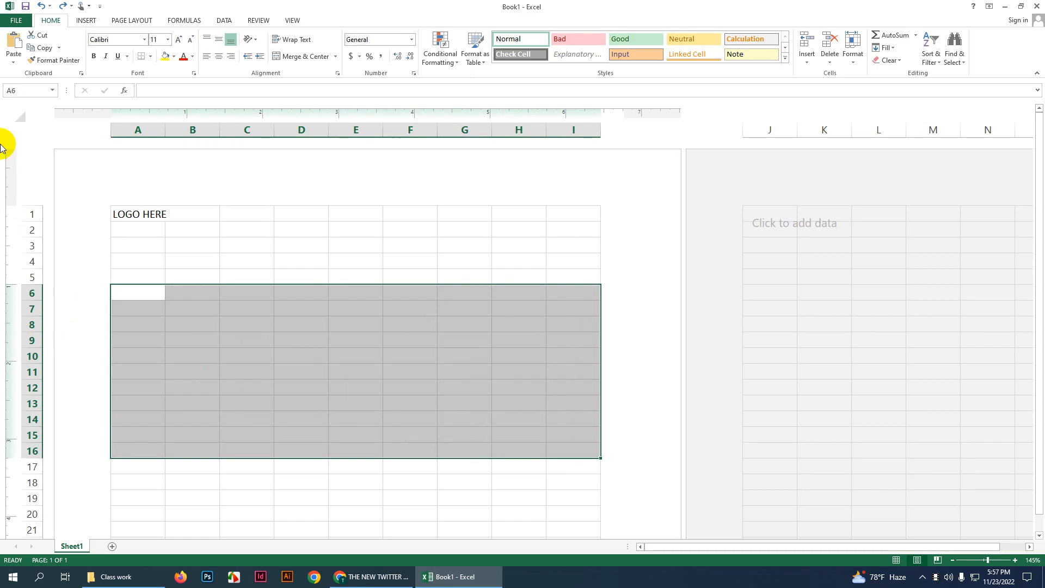
left_click_drag(33, 347, 33, 386)
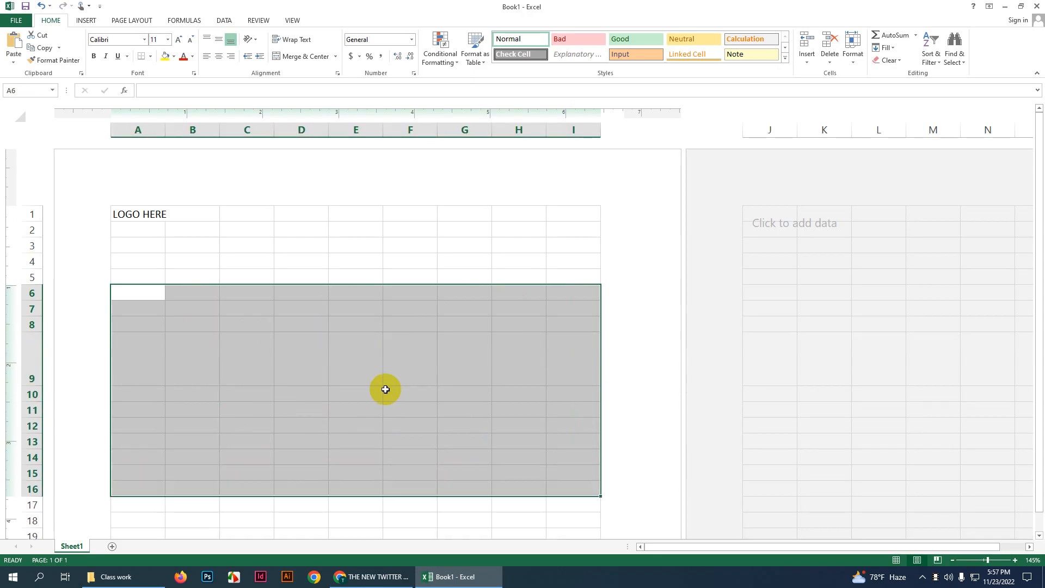
key("ctrl+z")
left_click(224, 304)
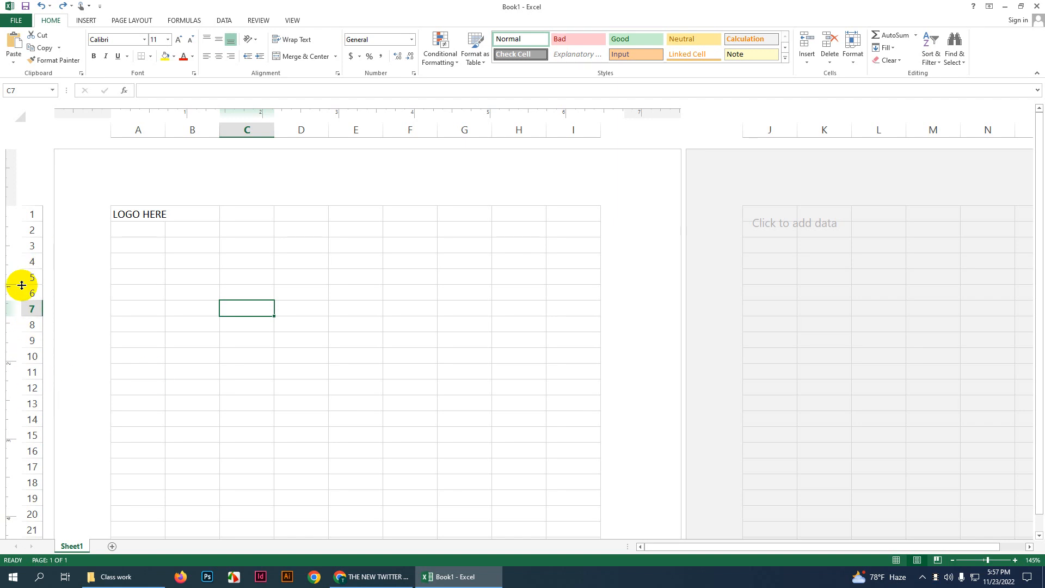
Step: Try stretching rows 4 to 12 together to about three times their height and undo the change
left_click_drag(28, 257, 27, 387)
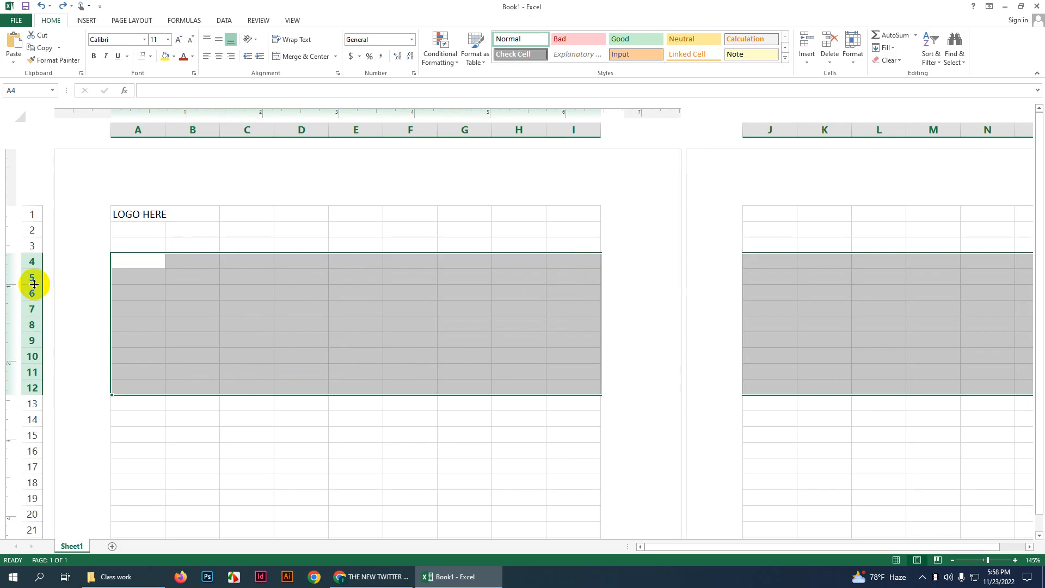
left_click_drag(34, 284, 34, 355)
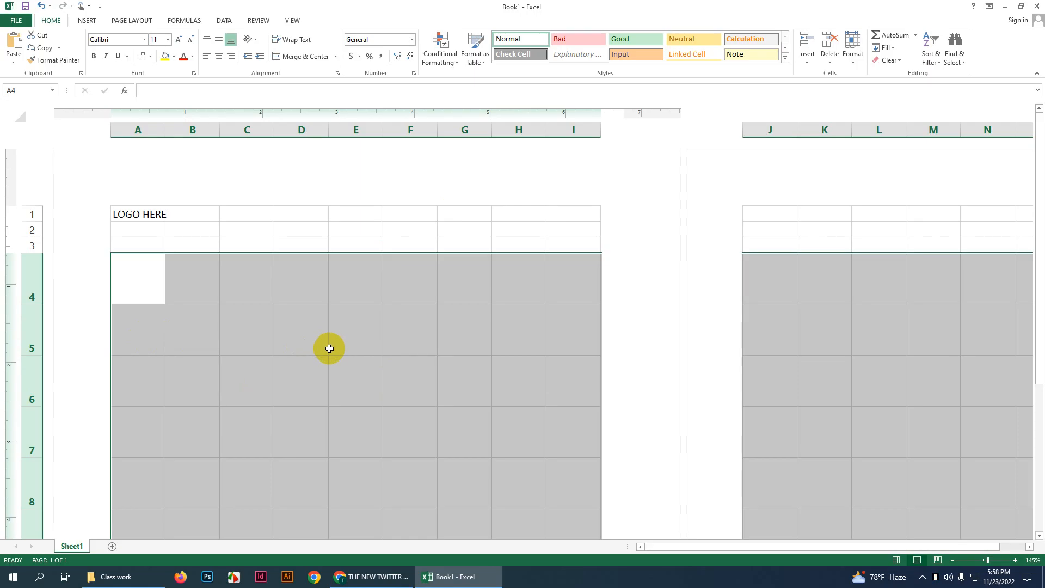
key("ctrl+z")
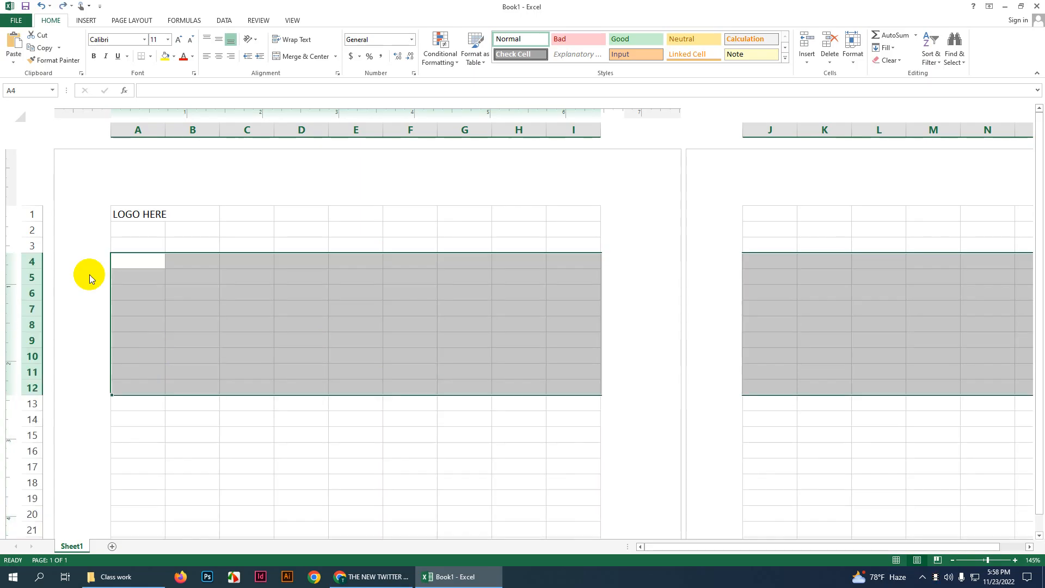
Step: Try stretching row 6 alone to nearly three times its height and undo the change
left_click(31, 293)
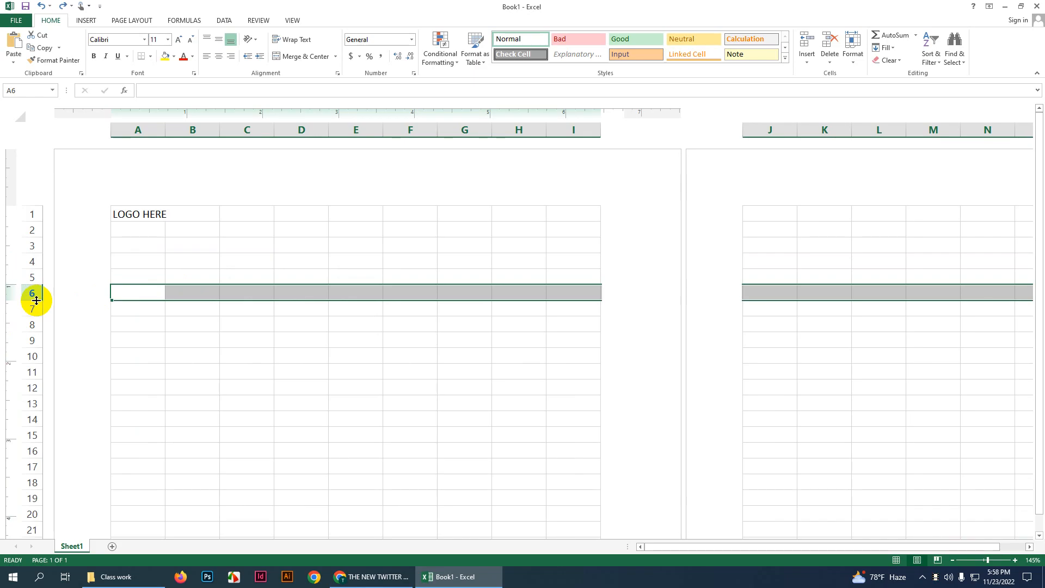
left_click_drag(36, 300, 39, 329)
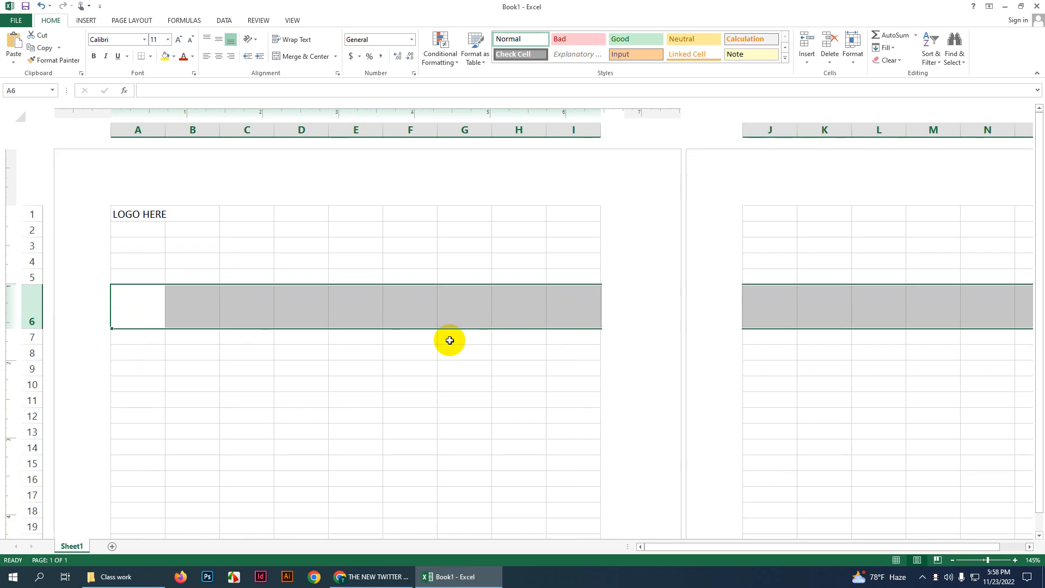
key("ctrl+z")
left_click(143, 290)
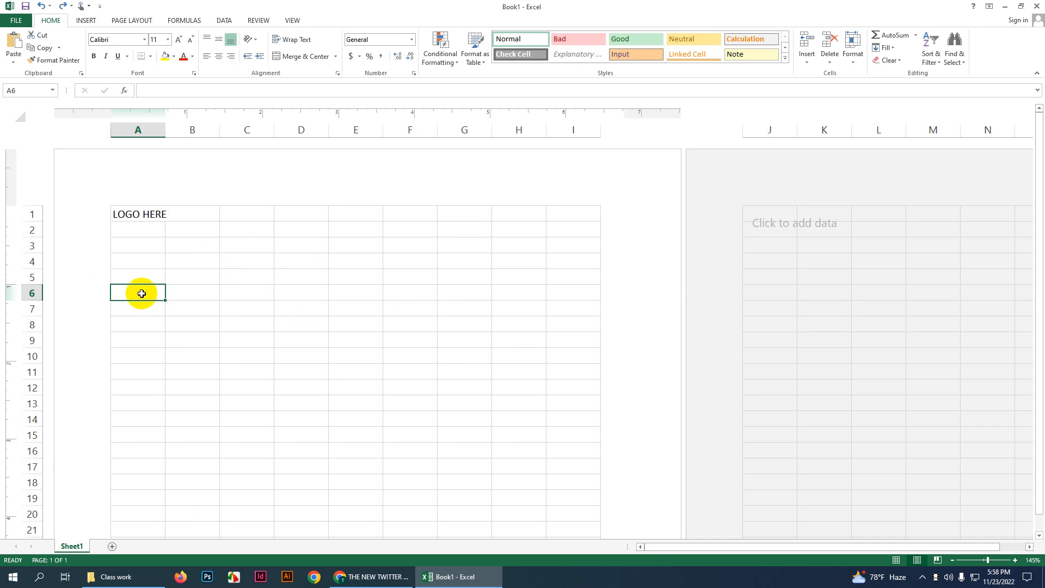
Step: Try merging cells A6 and A7 without centering, compare with the neighbouring cells, and undo the merge
left_click_drag(139, 292, 142, 313)
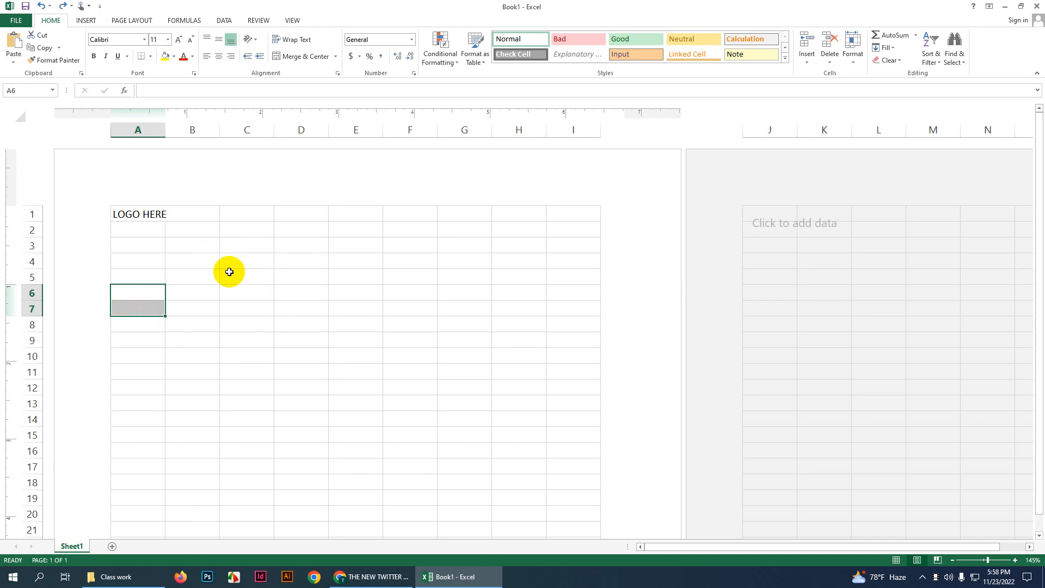
left_click(335, 58)
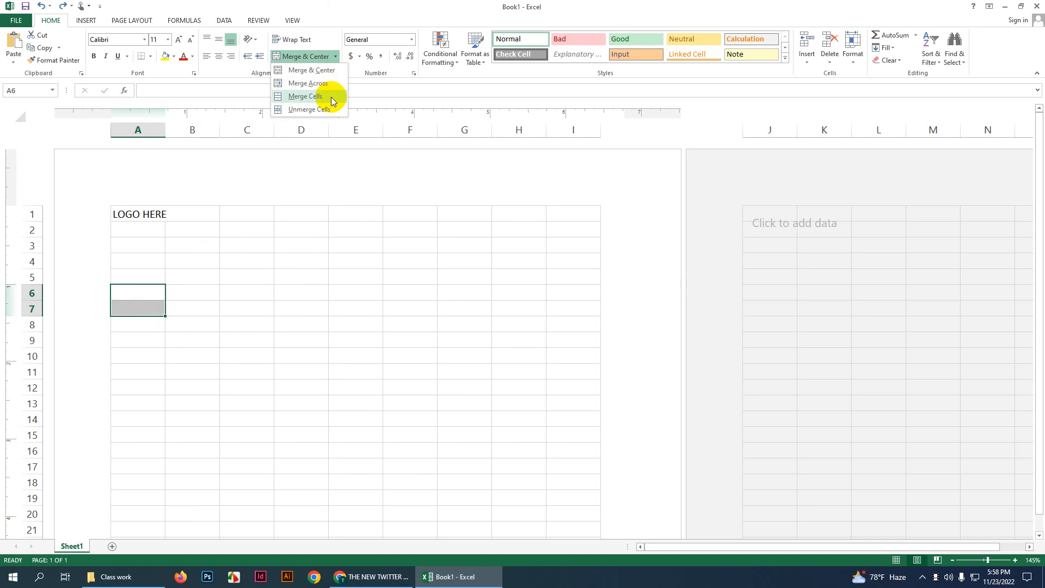
left_click(328, 98)
left_click(338, 245)
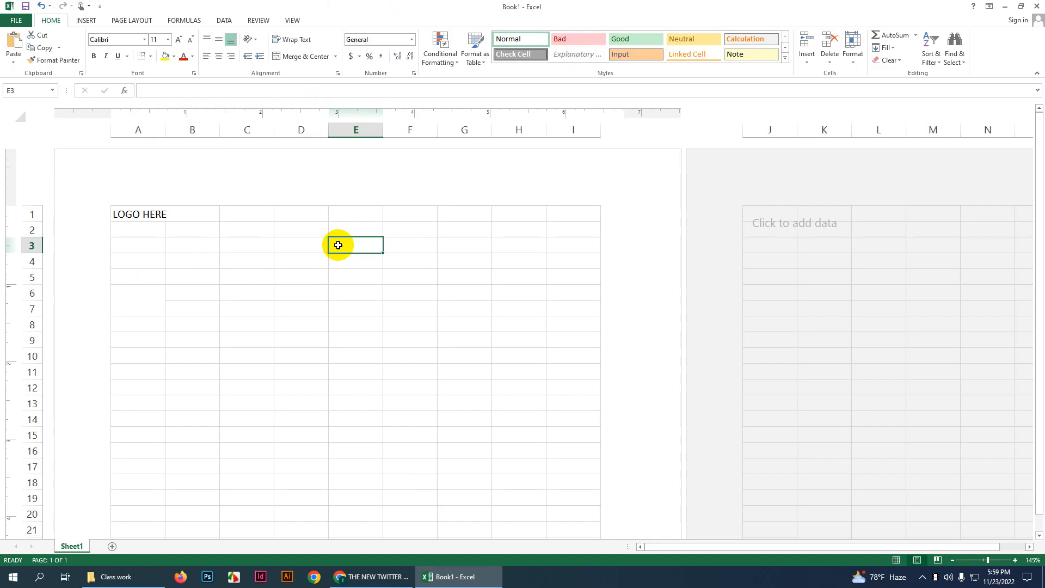
left_click(141, 292)
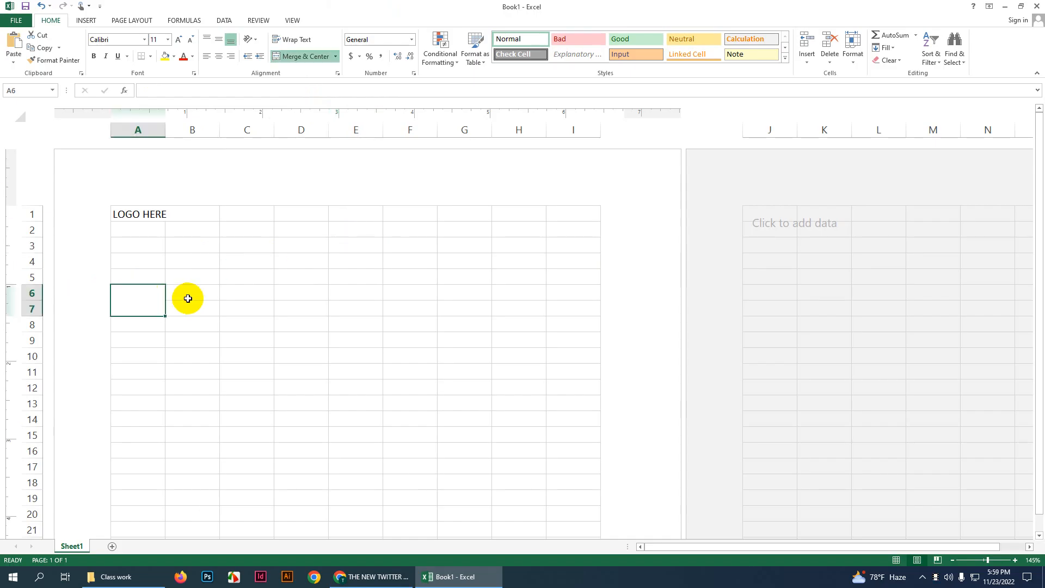
left_click(201, 294)
left_click_drag(192, 292, 235, 305)
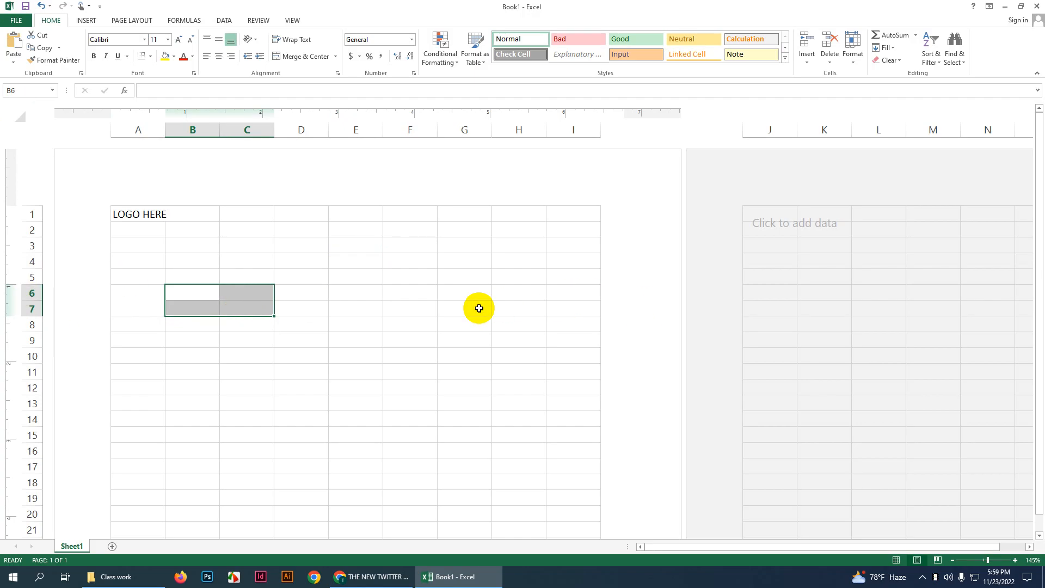
left_click(310, 292)
left_click(158, 302)
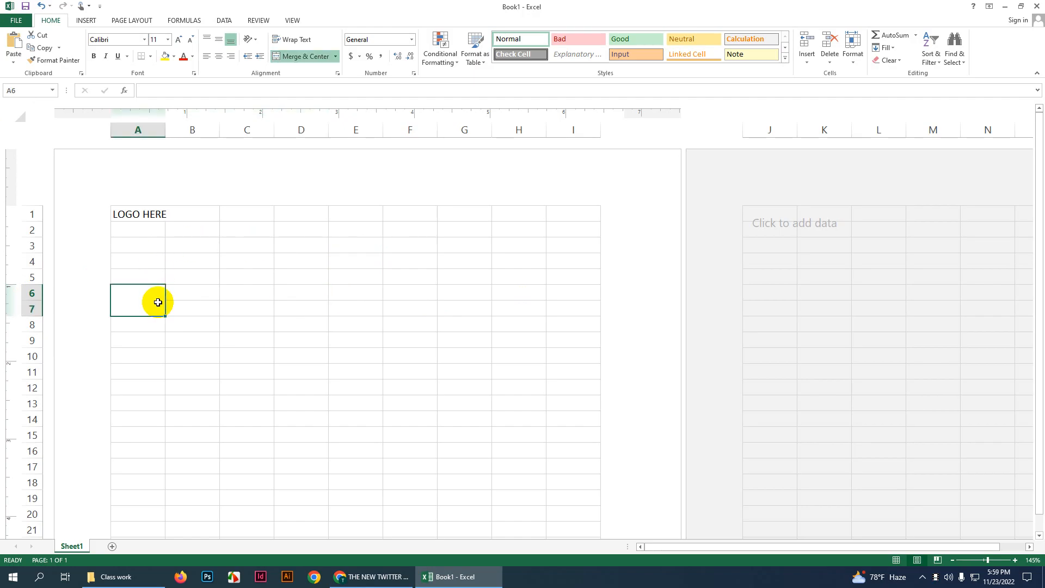
key("ctrl+z")
left_click(176, 273)
Step: Enlarge the LOGO HERE text in cell A1 to font size 30
left_click(150, 214)
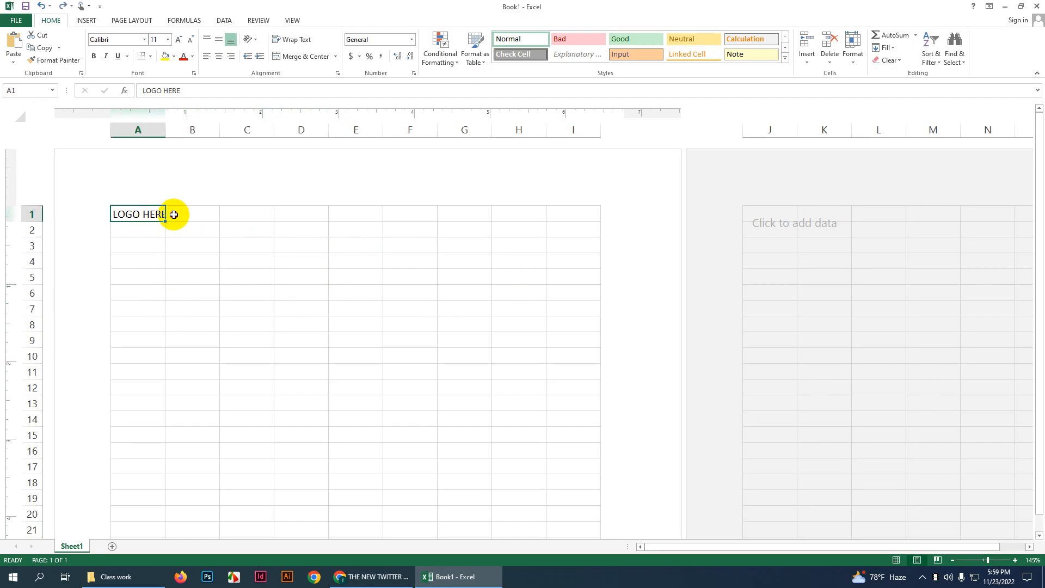
left_click(174, 215)
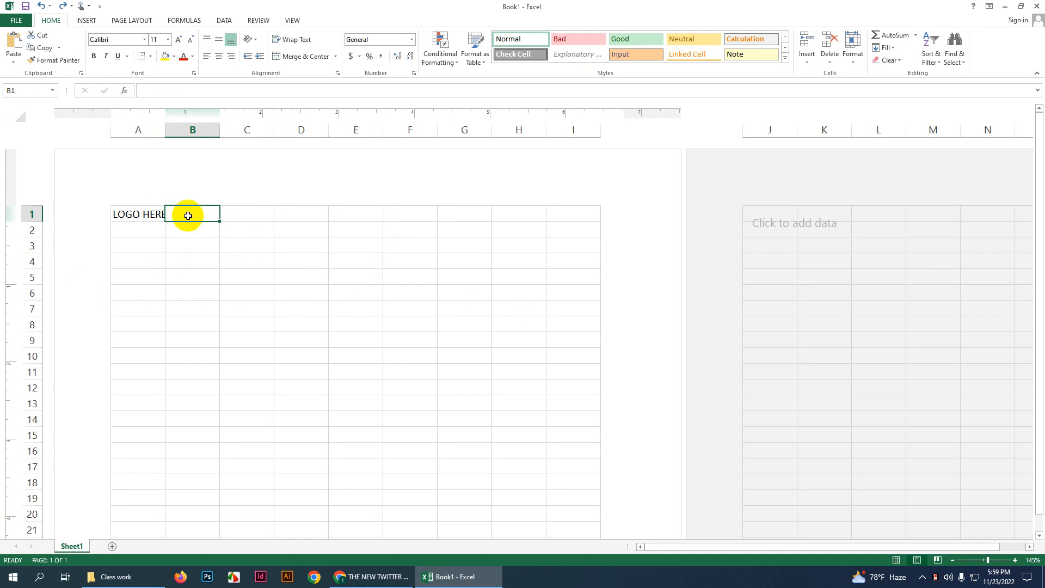
left_click(152, 214)
left_click(179, 41)
left_click(179, 40)
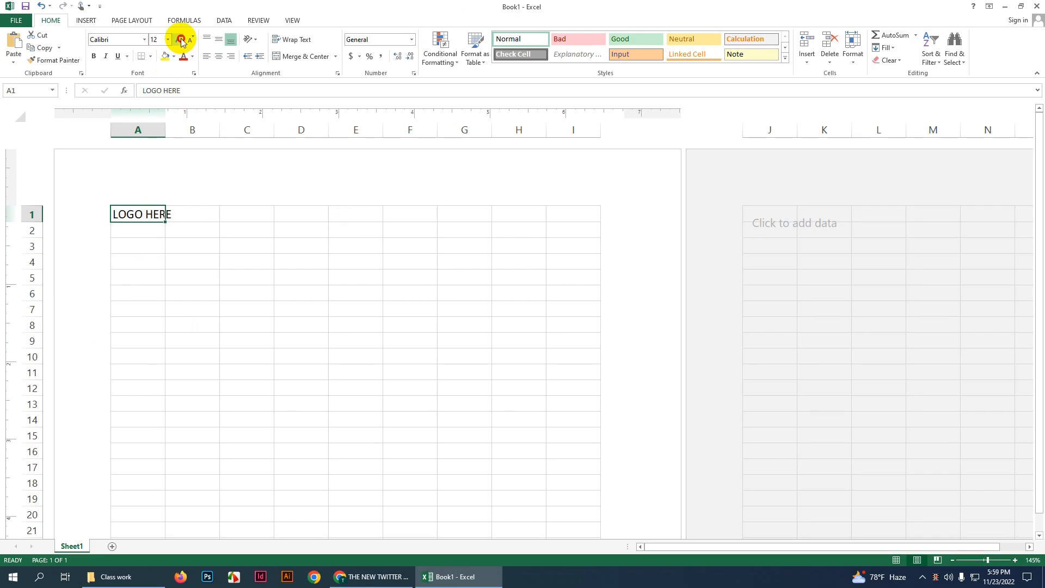
left_click(180, 41)
left_click(180, 41)
left_click(180, 40)
left_click(179, 40)
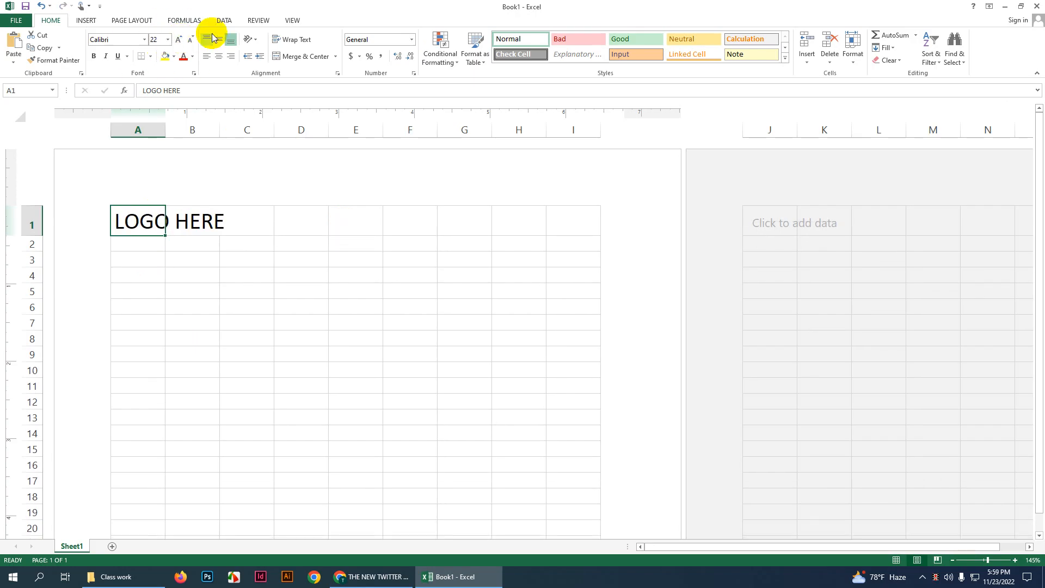
left_click(180, 41)
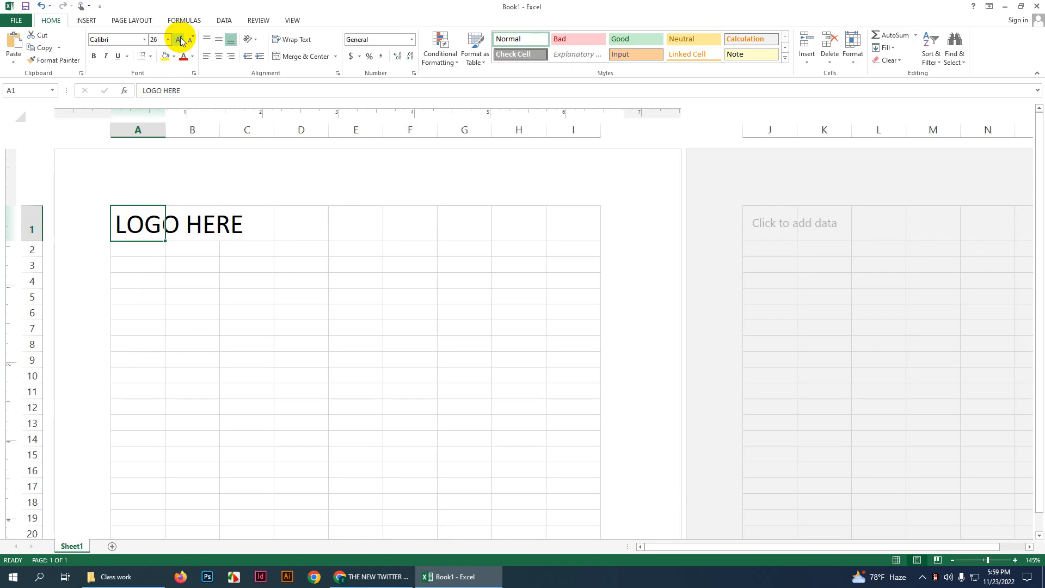
left_click(179, 39)
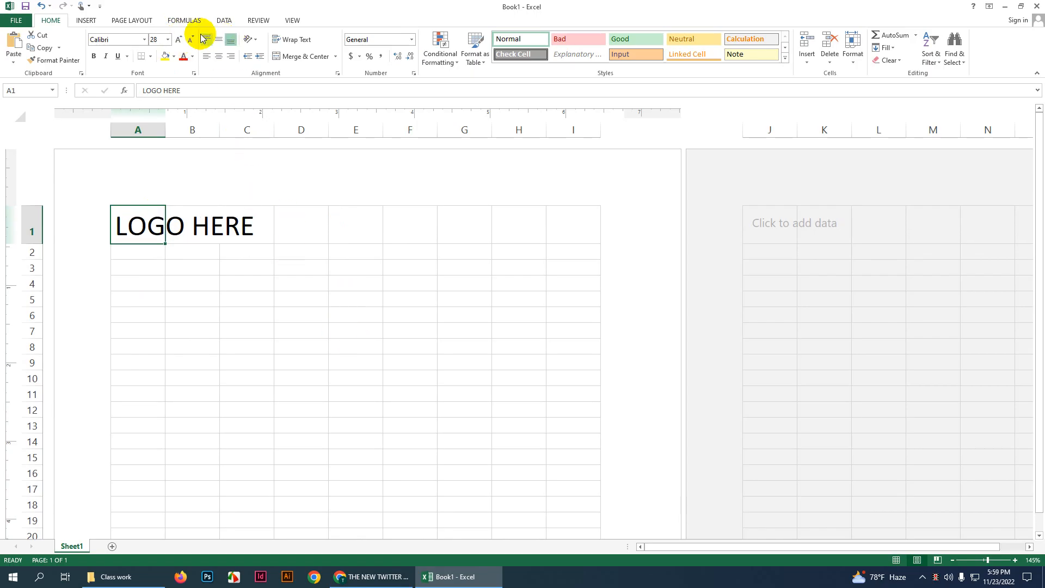
left_click(179, 40)
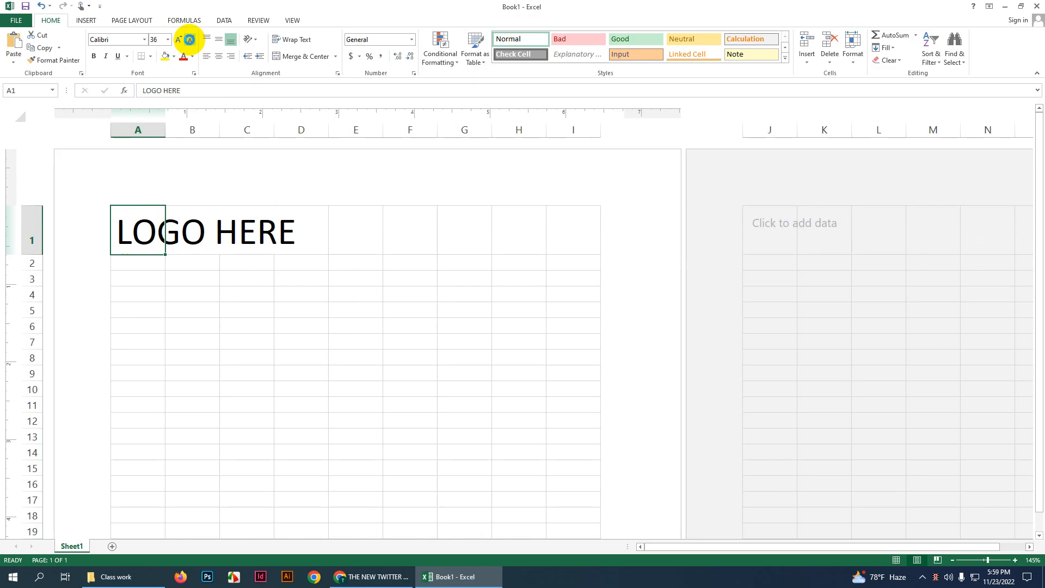
left_click(190, 40)
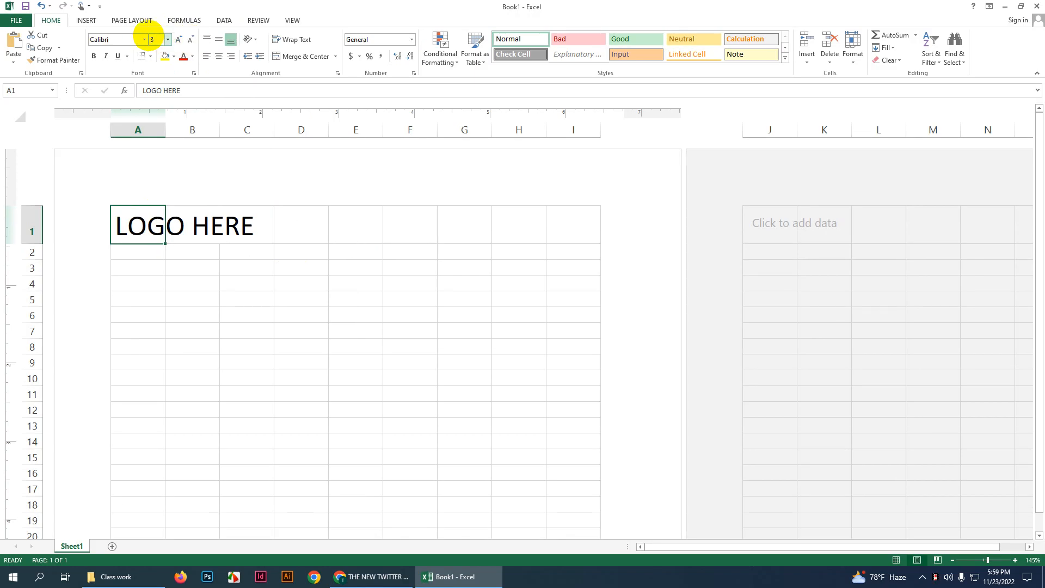
key("Return")
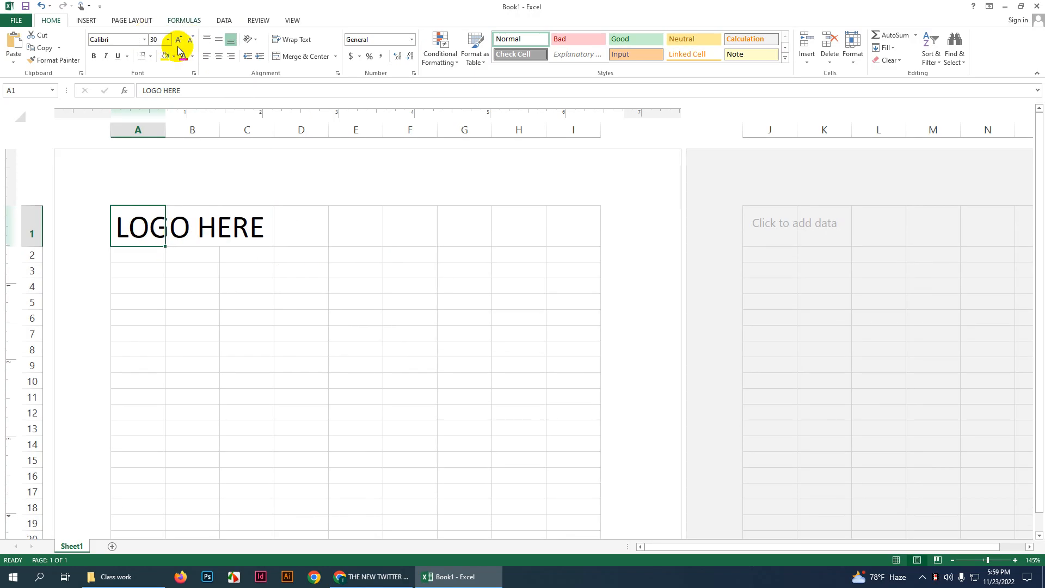
Step: Examine cells A1 to C1 to check which cell holds the enlarged LOGO HERE text
left_click(239, 295)
left_click(234, 223)
left_click(205, 226)
left_click(147, 227)
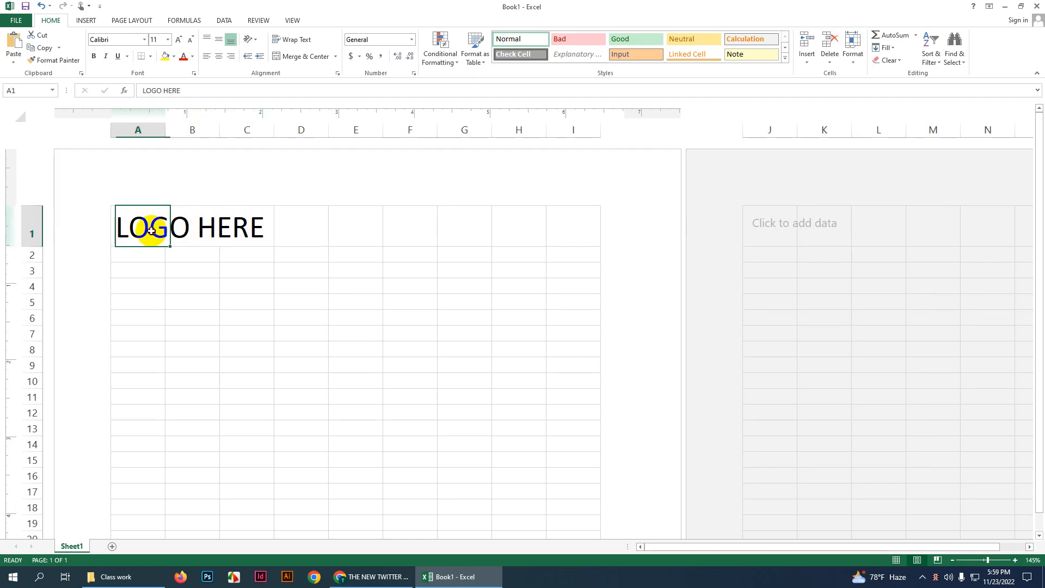
left_click(247, 229)
left_click(182, 227)
left_click(132, 226)
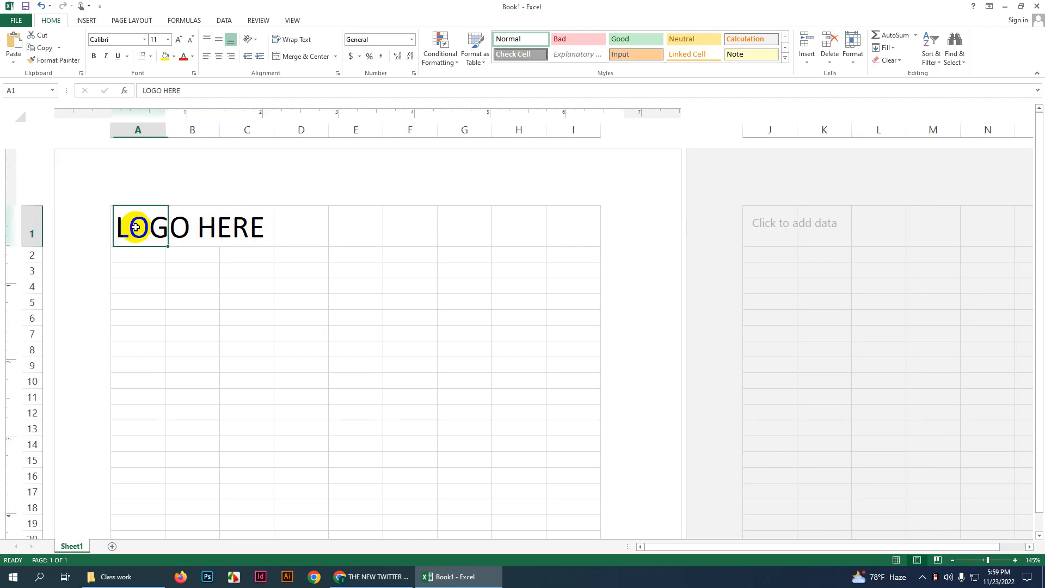
left_click(249, 226)
left_click(138, 232)
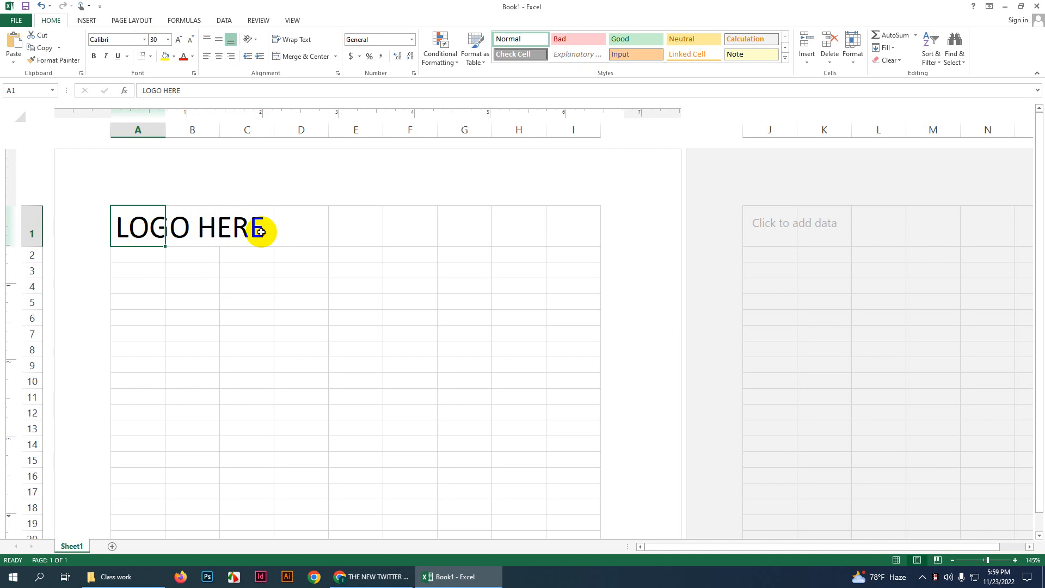
Step: Merge cells A1 to C1 without centering so that one cell holds the whole LOGO HERE text
left_click_drag(260, 231, 154, 240)
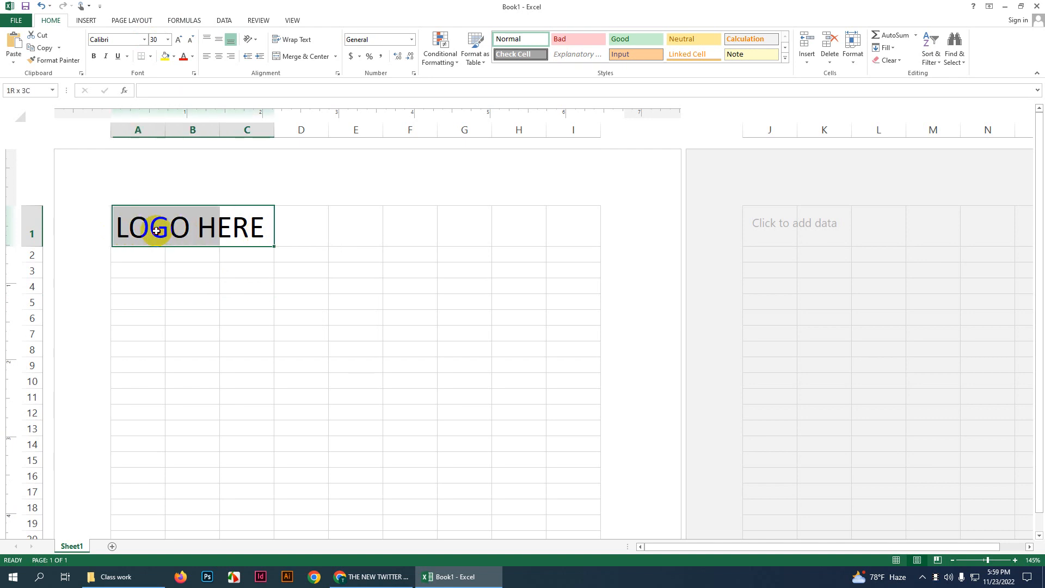
left_click(337, 58)
left_click(332, 97)
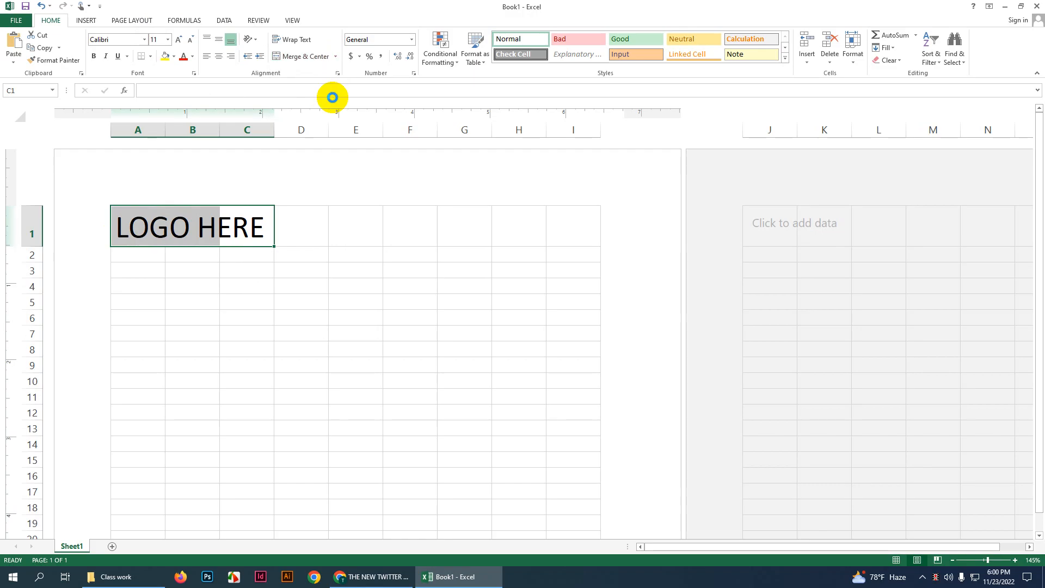
left_click(403, 258)
left_click(205, 232)
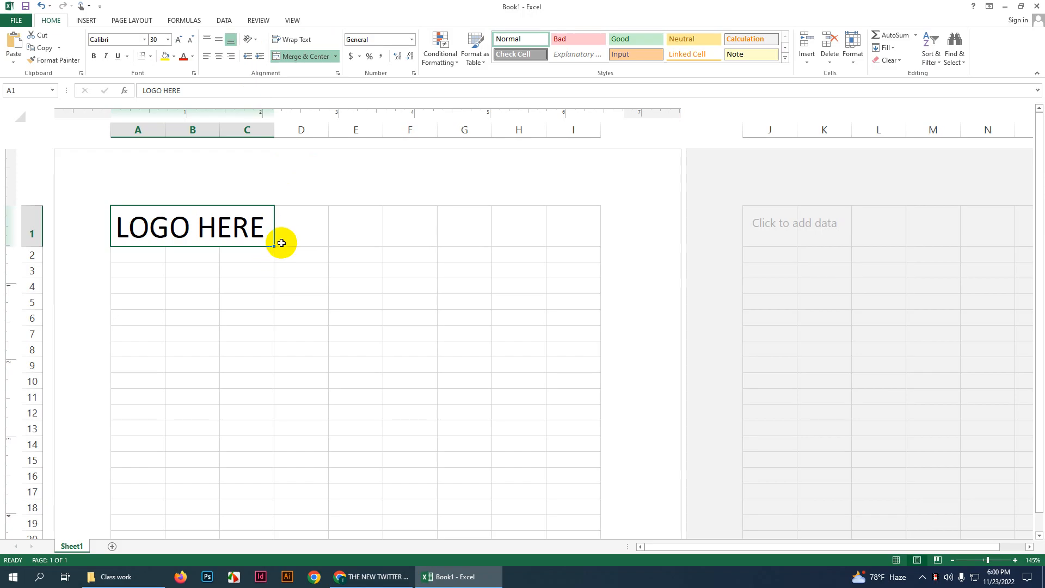
left_click(292, 229)
left_click(214, 234)
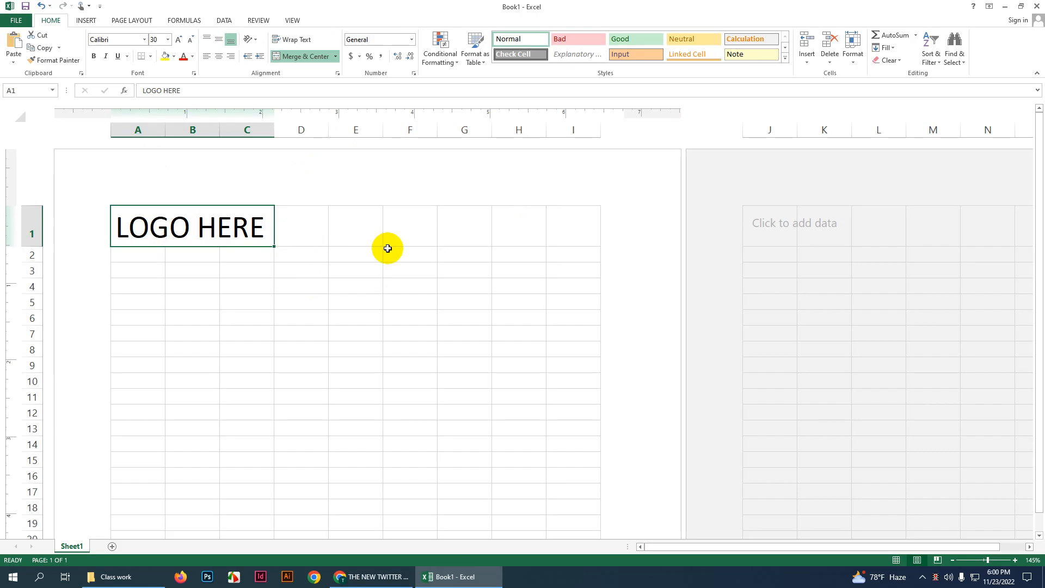
Step: Fill the merged LOGO HERE cell with the standard green color
scroll(381, 300, "down", 5)
scroll(327, 342, "up", 4)
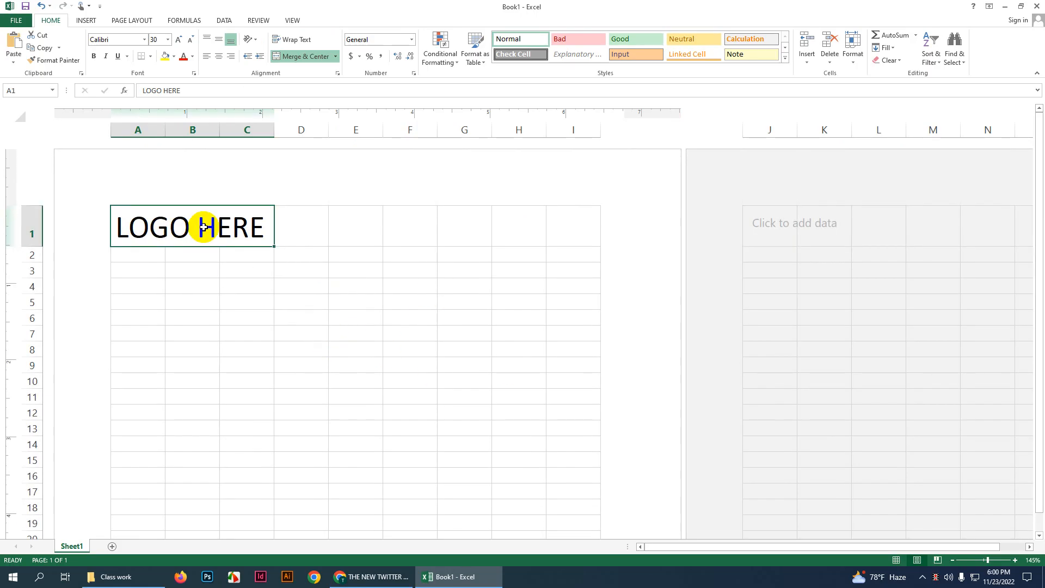
left_click(173, 56)
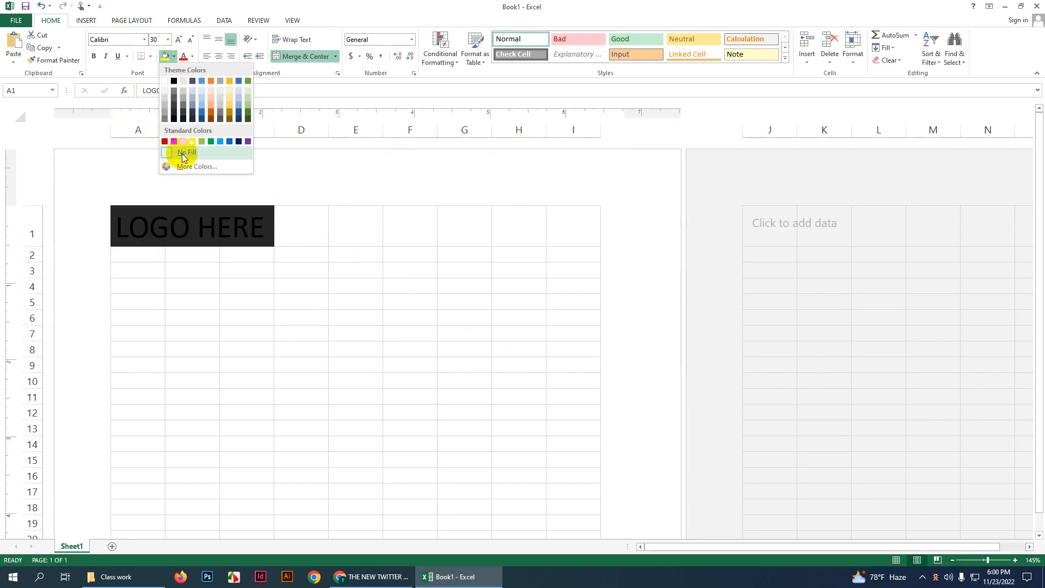
left_click(211, 143)
left_click(363, 224)
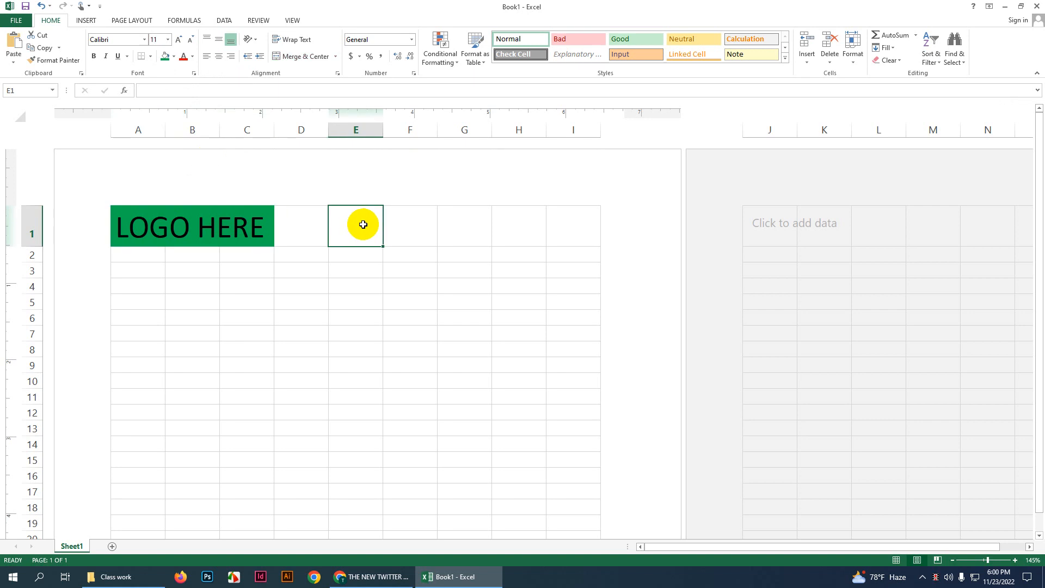
left_click(232, 224)
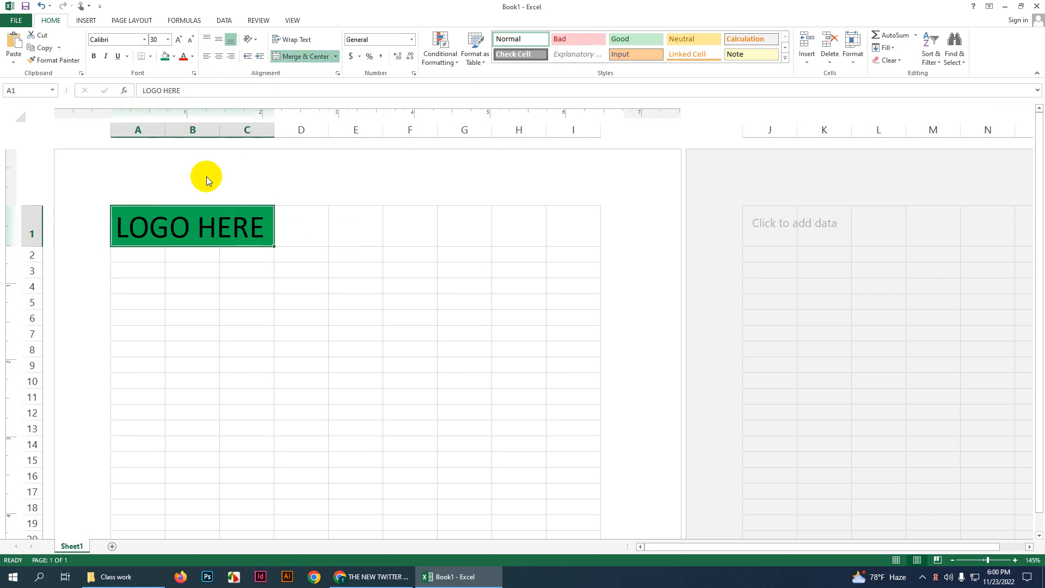
Step: Replace the fill of the merged LOGO HERE cell with a custom teal blue, about RGB 37, 164, 181
left_click(174, 57)
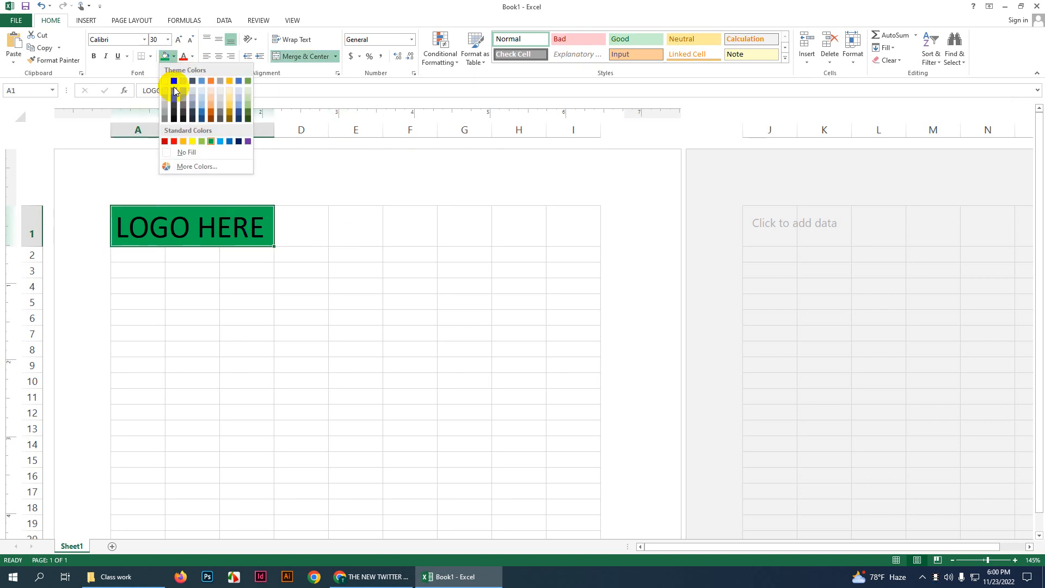
left_click(199, 163)
left_click_drag(740, 191, 730, 203)
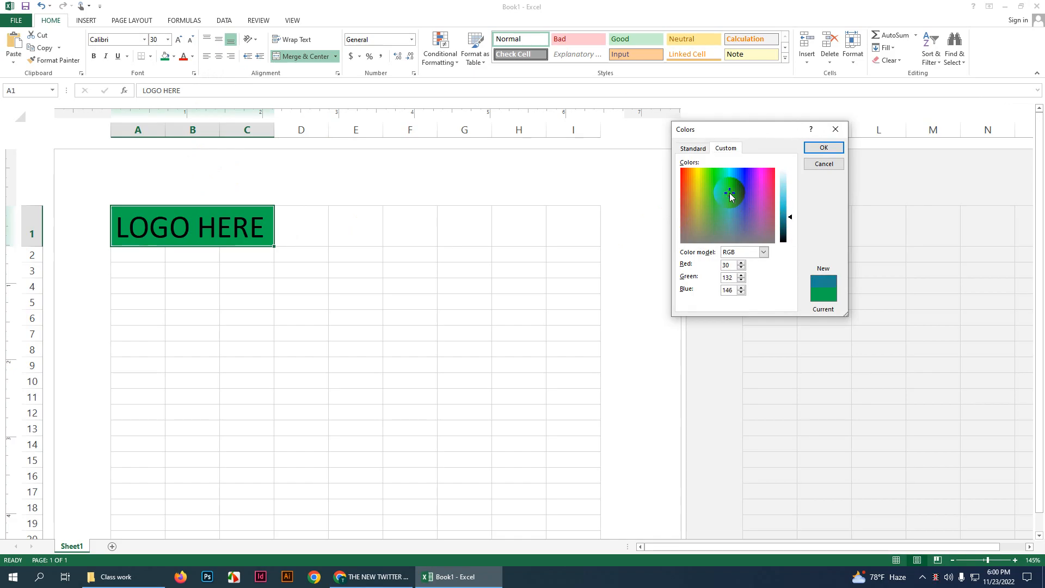
left_click_drag(791, 217, 791, 218)
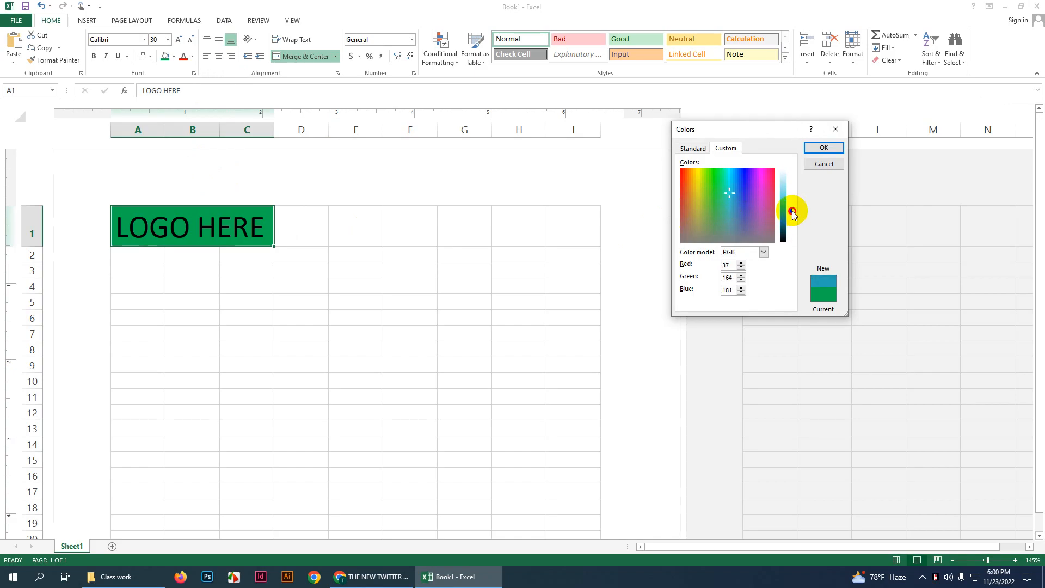
left_click(825, 148)
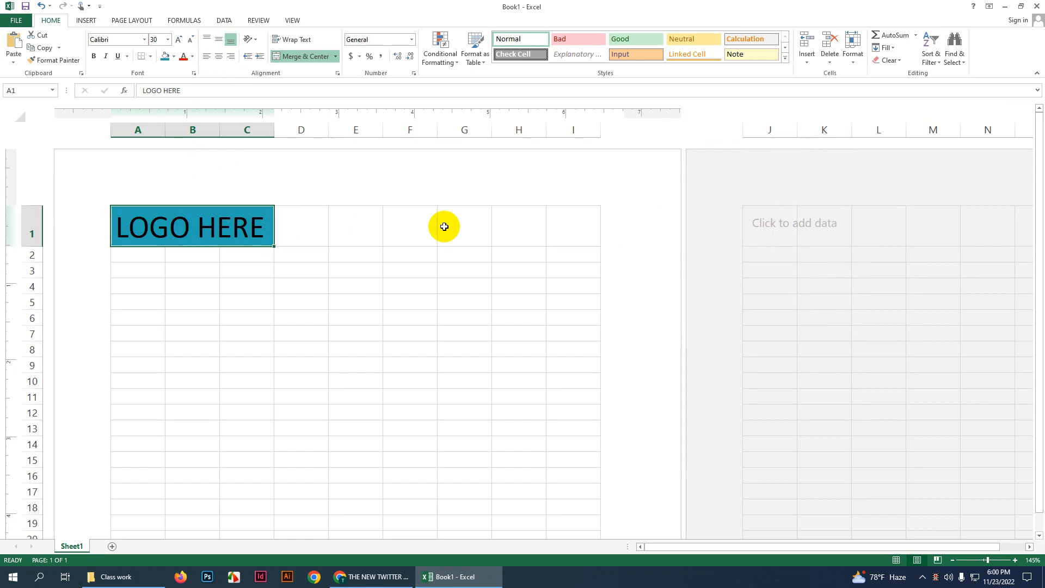
left_click(436, 223)
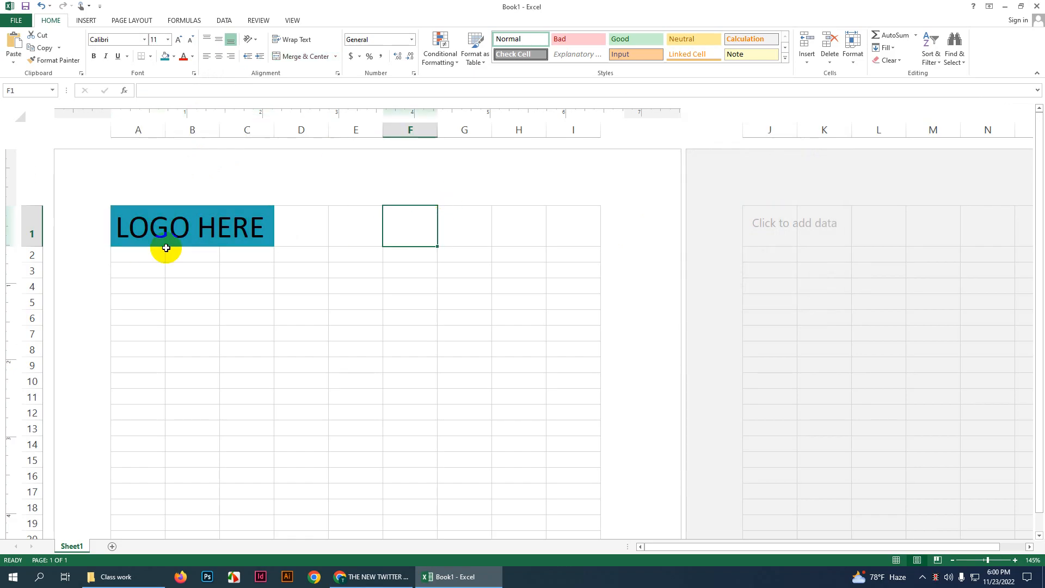
Step: Color the LOGO HERE text white and enlarge it to font size 36
left_click(205, 224)
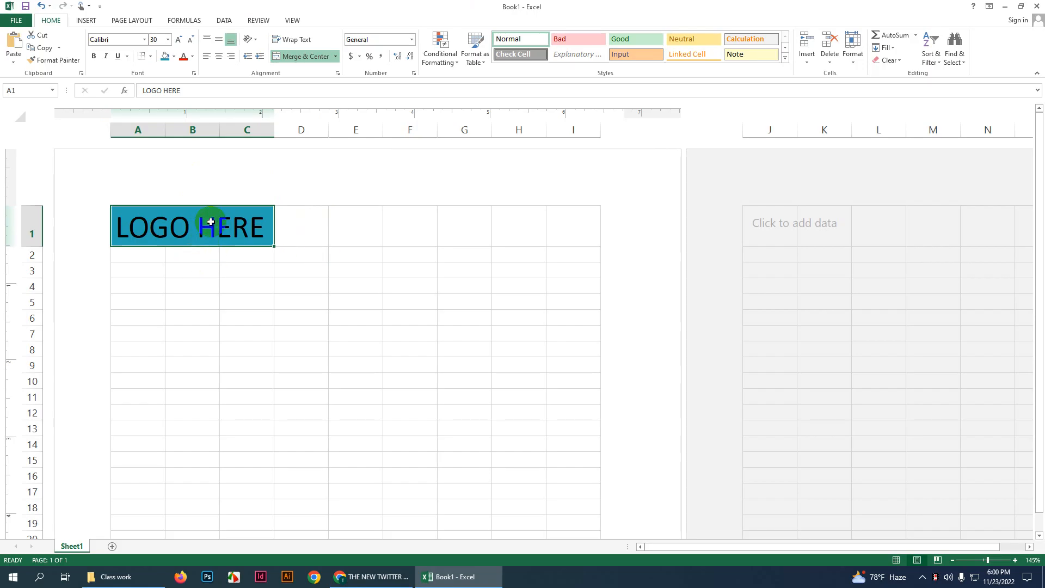
left_click(193, 56)
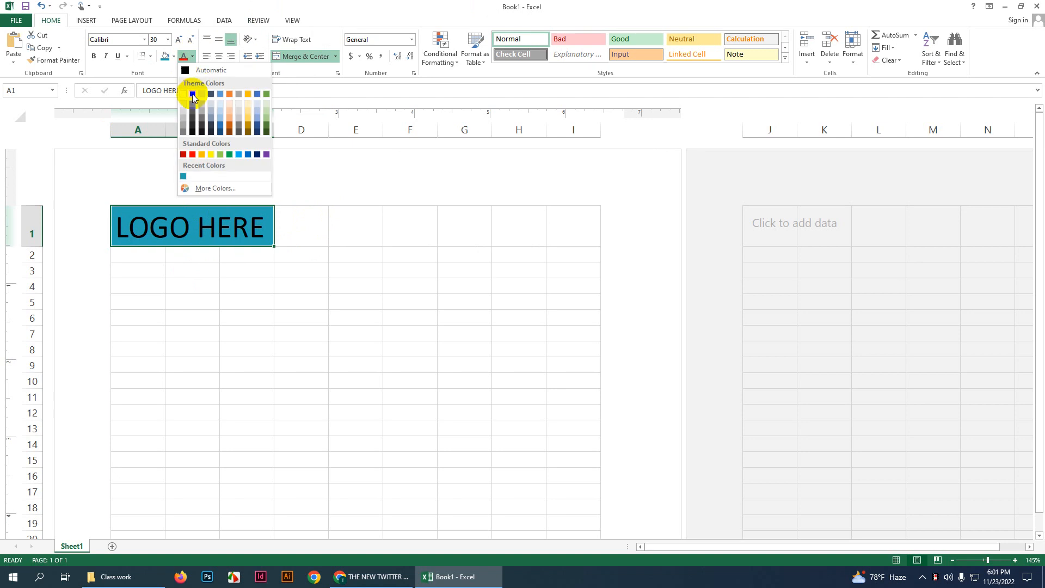
left_click(182, 94)
left_click(354, 226)
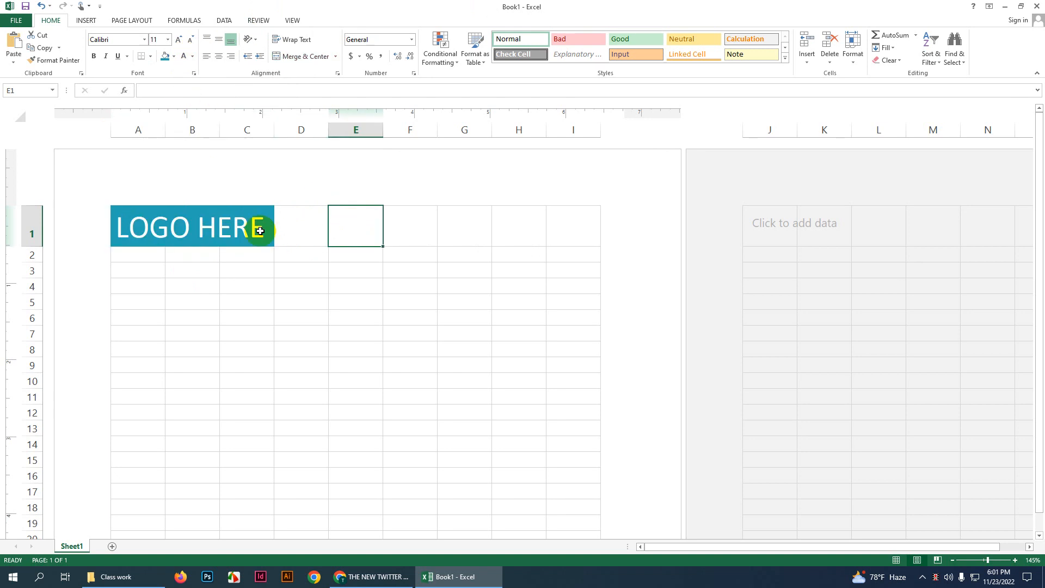
left_click(239, 226)
left_click(180, 40)
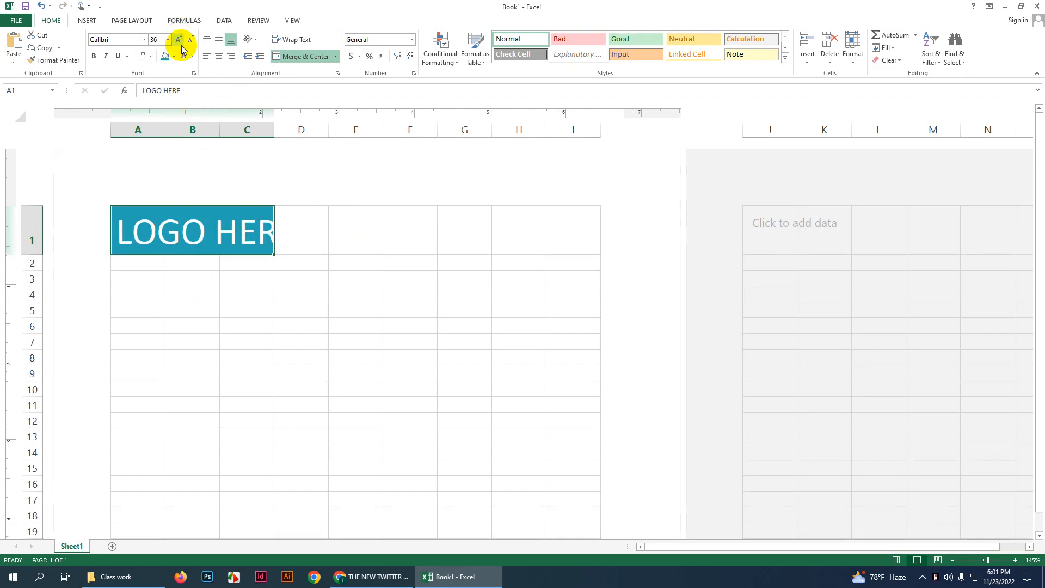
Step: Unmerge the LOGO HERE header cell and center its text horizontally and vertically
left_click(301, 230)
left_click_drag(302, 230, 244, 228)
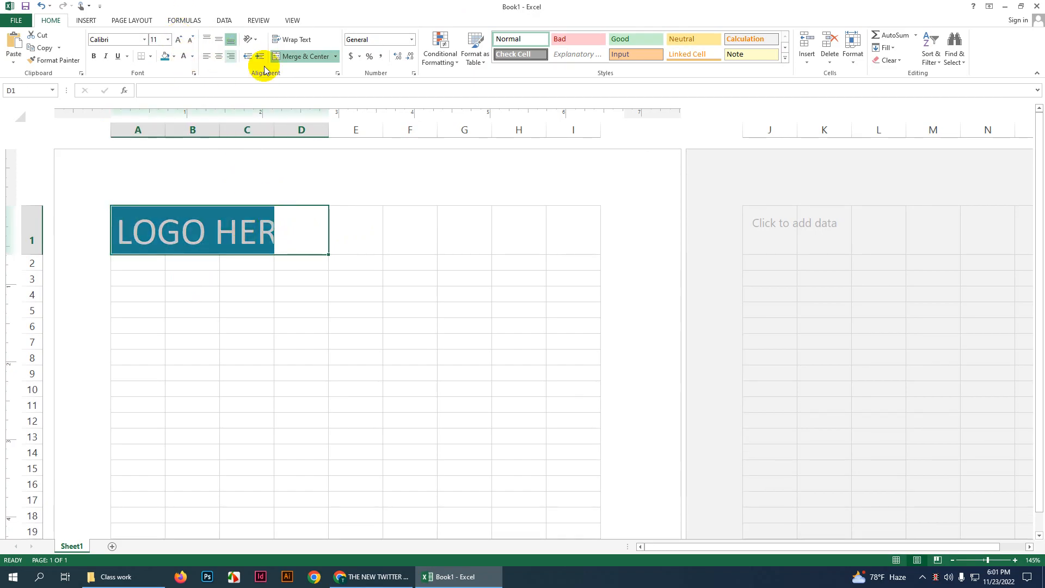
left_click(308, 57)
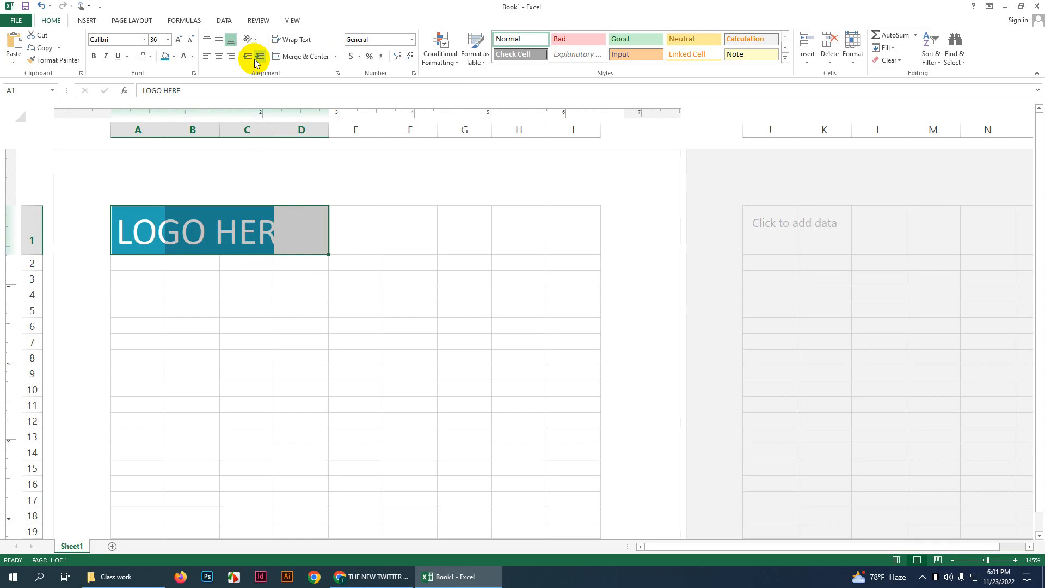
left_click(219, 56)
Step: Merge cells A1 to D1 so that the enlarged LOGO HERE text fits in one header cell
left_click(410, 248)
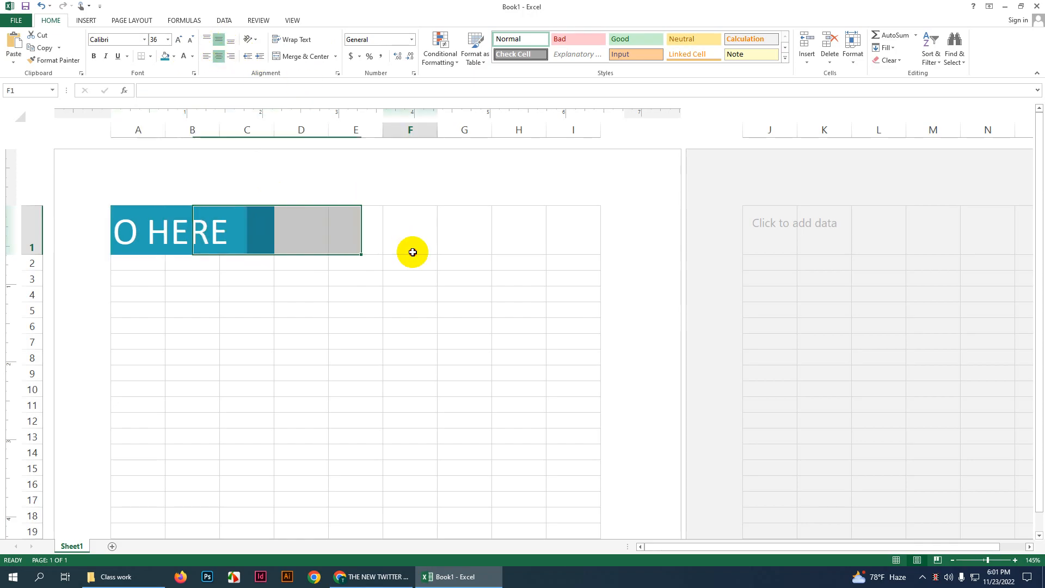
left_click(275, 229)
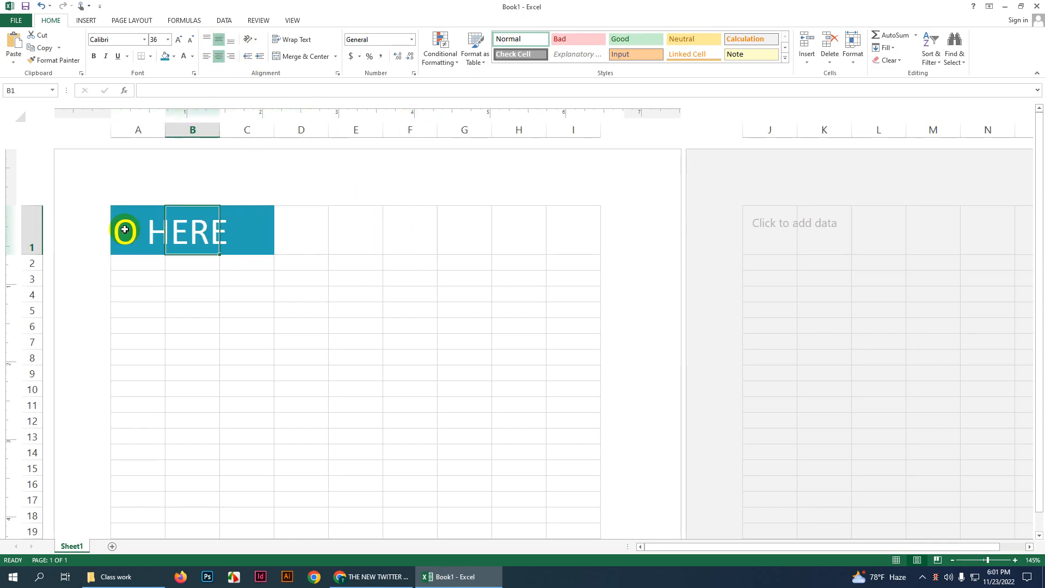
left_click_drag(124, 226, 303, 165)
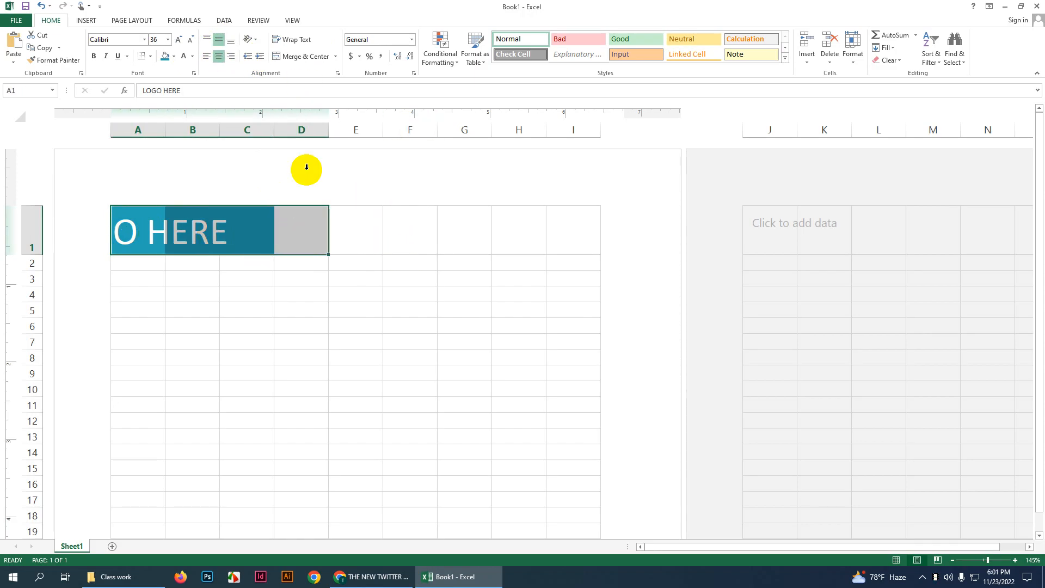
left_click(334, 56)
left_click(319, 93)
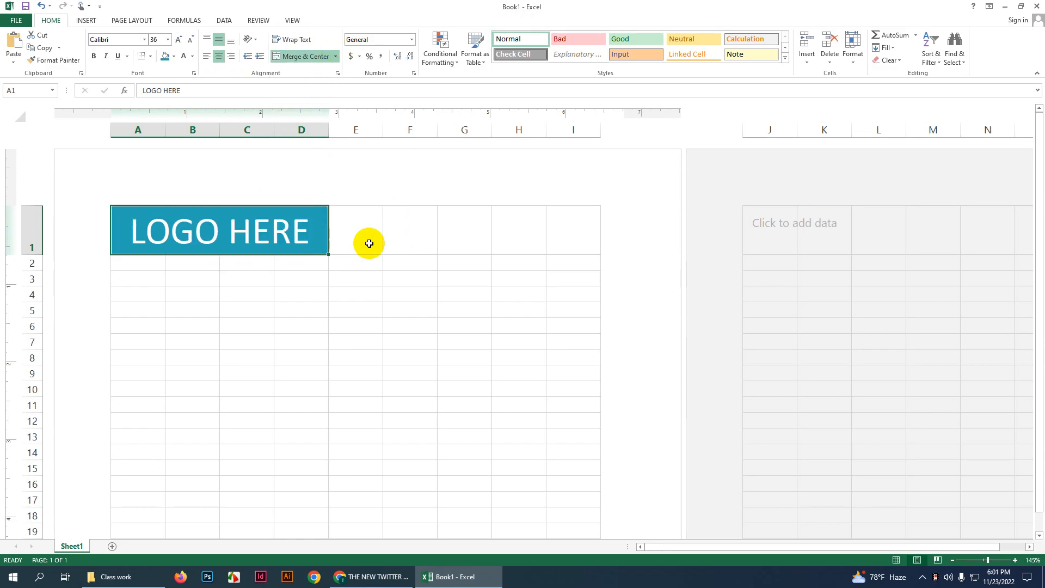
left_click(409, 243)
Step: Align the LOGO HERE text to the left of its merged cell
left_click(283, 243)
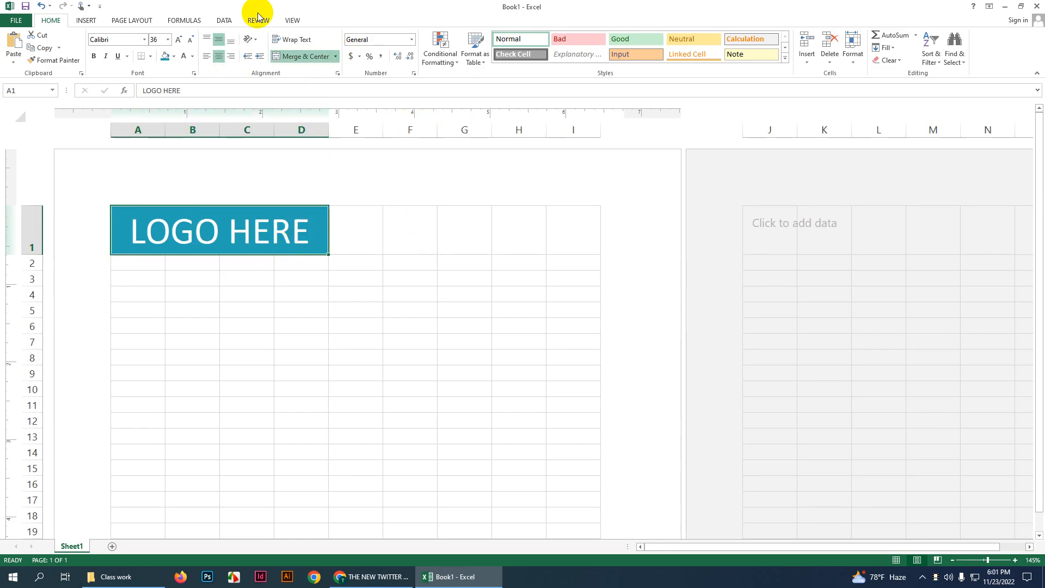
left_click(206, 57)
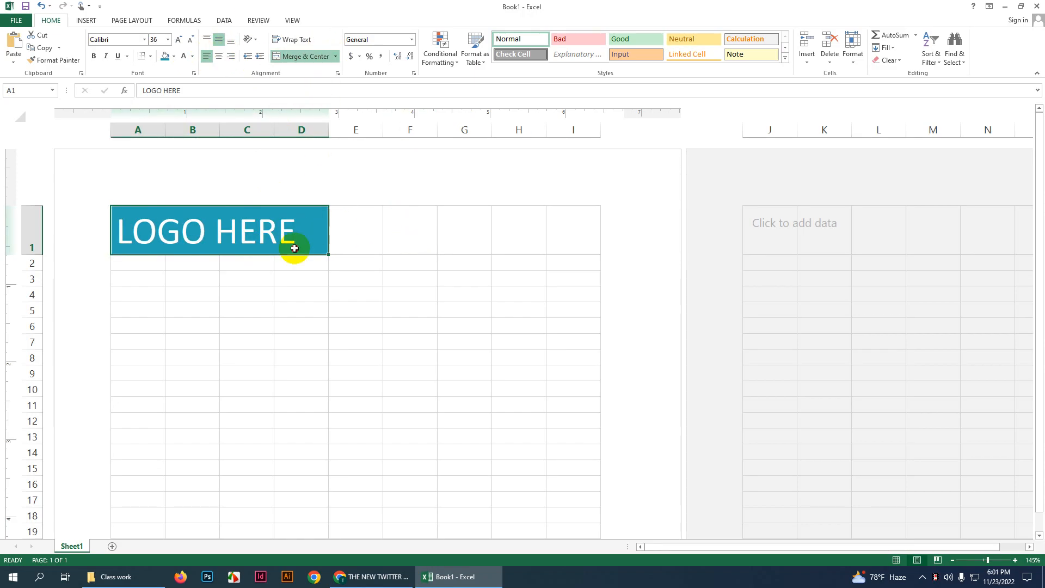
left_click(384, 234)
left_click(264, 240)
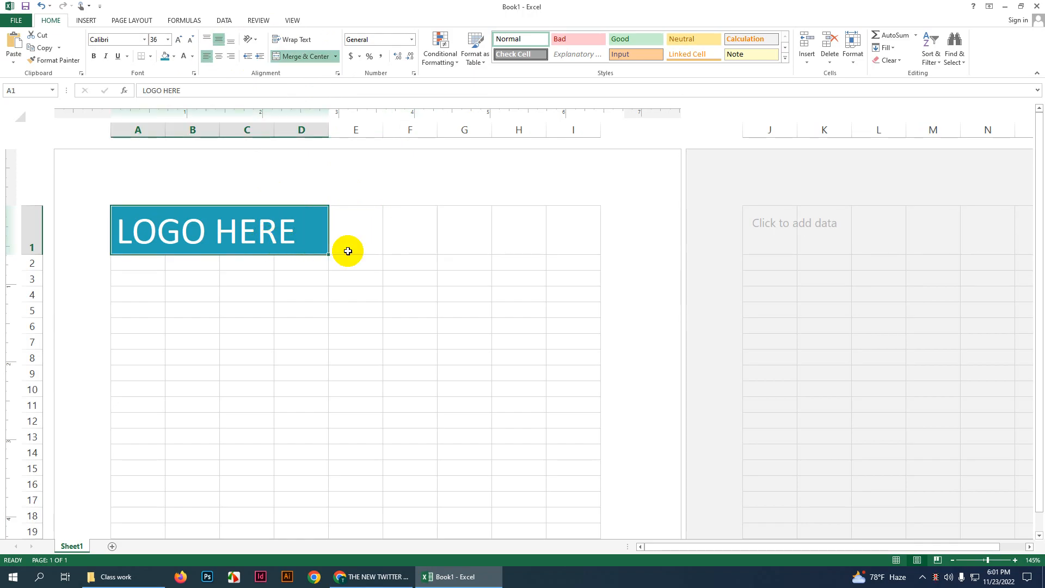
left_click(362, 308)
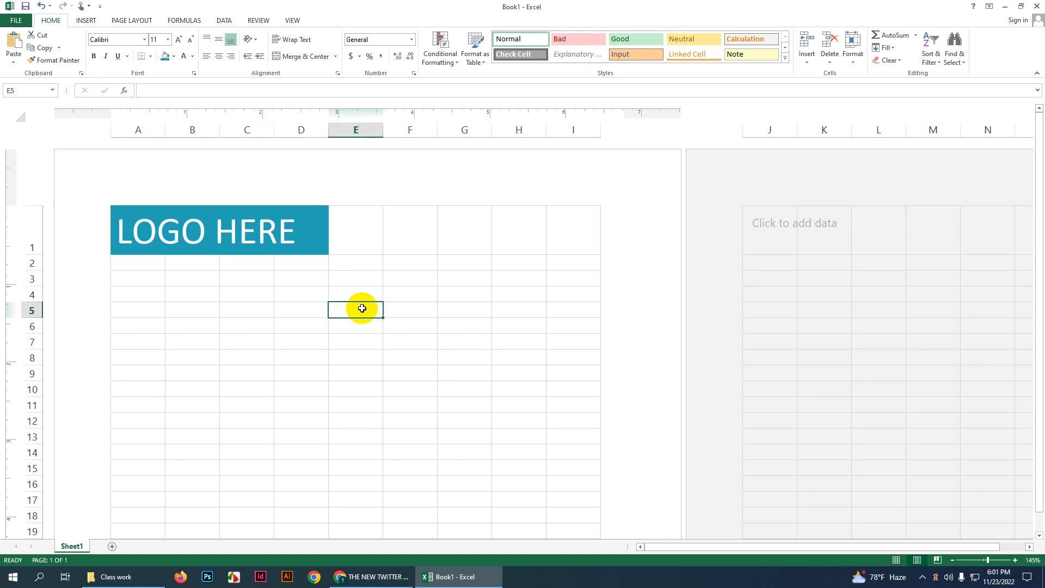
Step: Indent the LOGO HERE text by one level from the left edge of its cell
left_click(234, 238)
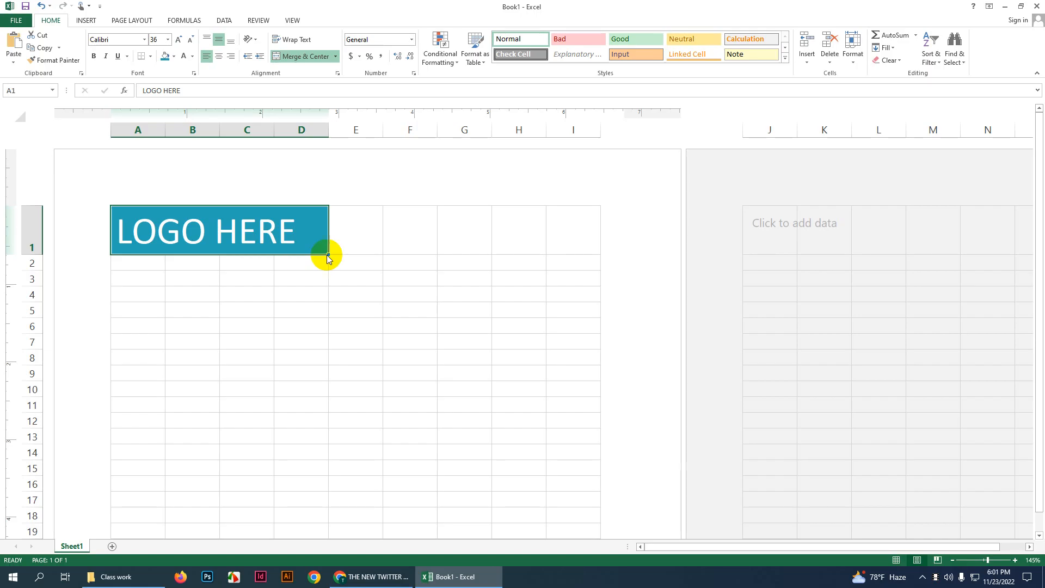
left_click(211, 306)
left_click(242, 214)
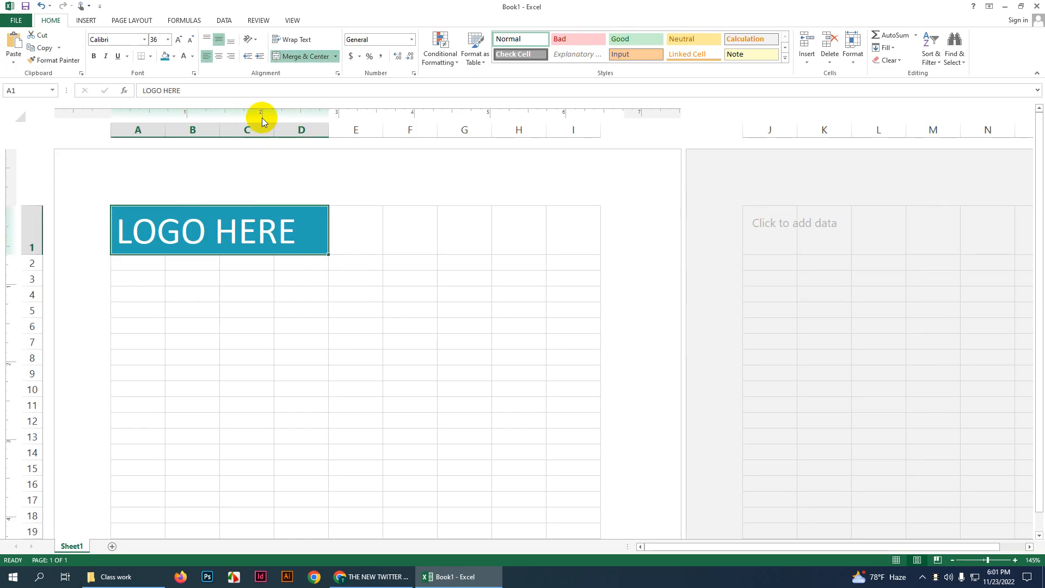
left_click(259, 58)
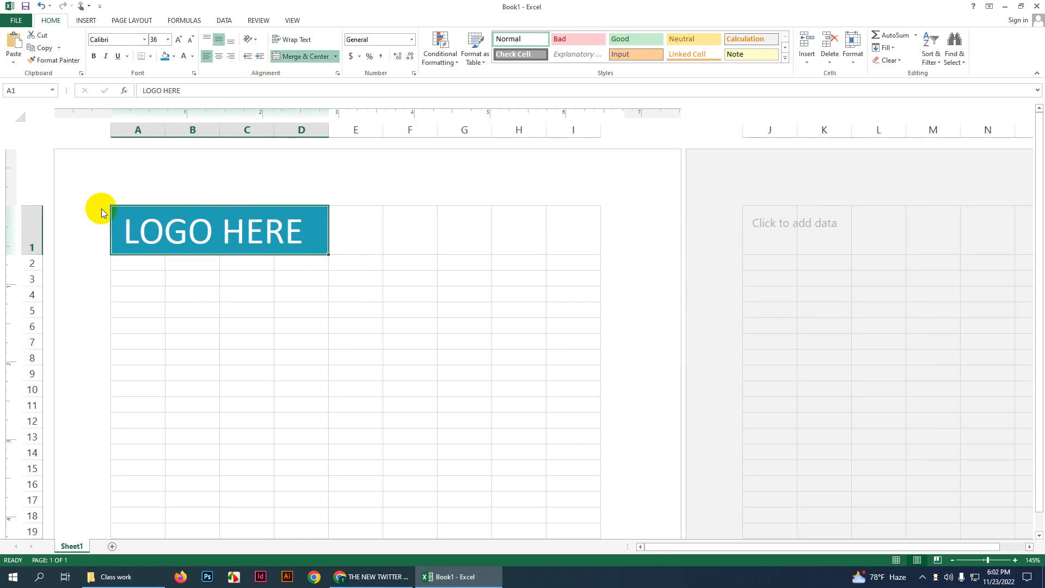
left_click(202, 336)
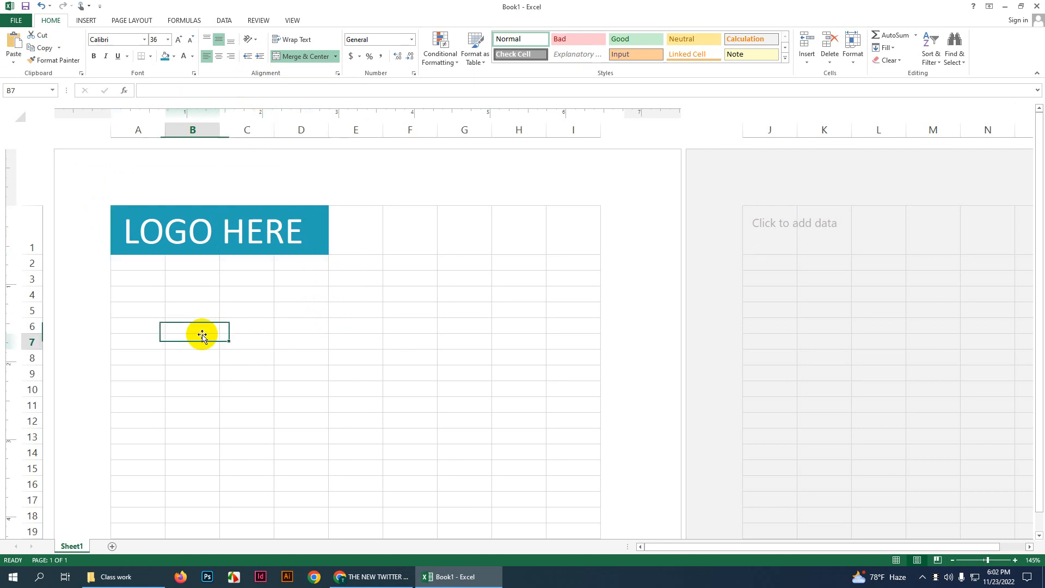
Step: Extend the teal blue fill across the whole header row from A1 to I1
left_click(231, 225)
left_click_drag(232, 225, 589, 245)
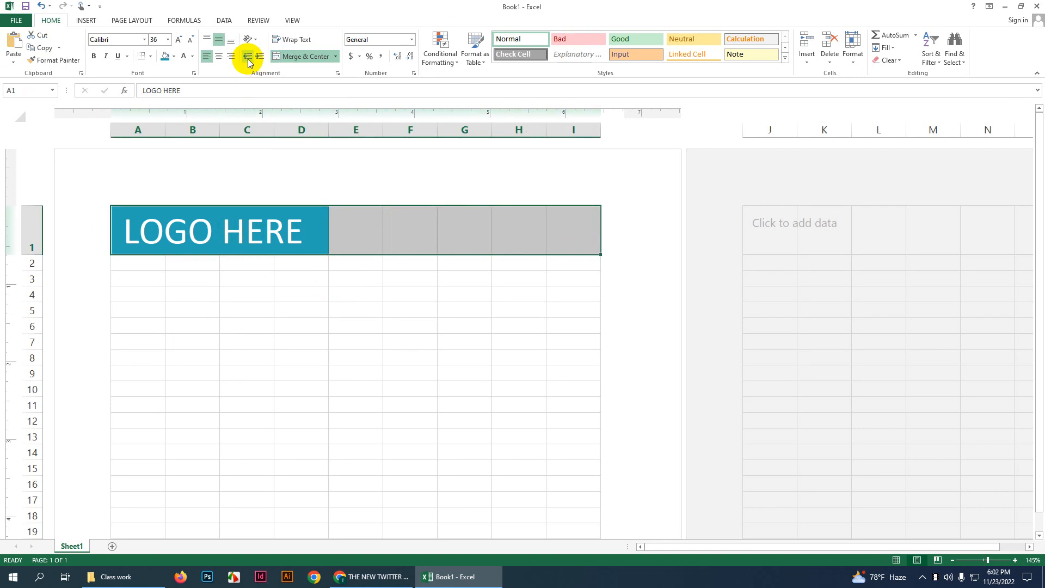
left_click_drag(396, 283, 381, 272)
left_click(303, 234)
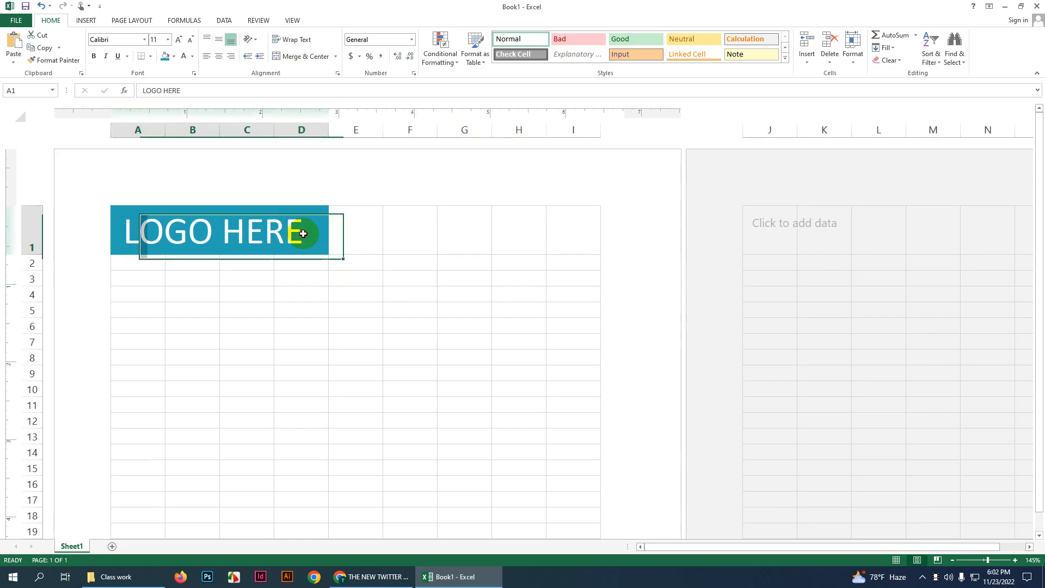
left_click_drag(303, 234, 578, 229)
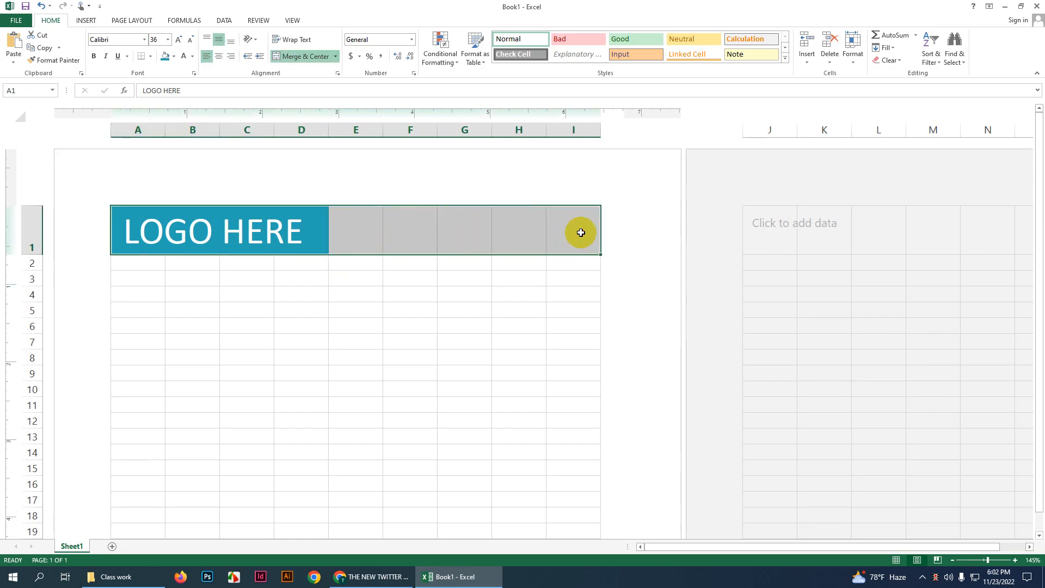
left_click(166, 61)
left_click(396, 312)
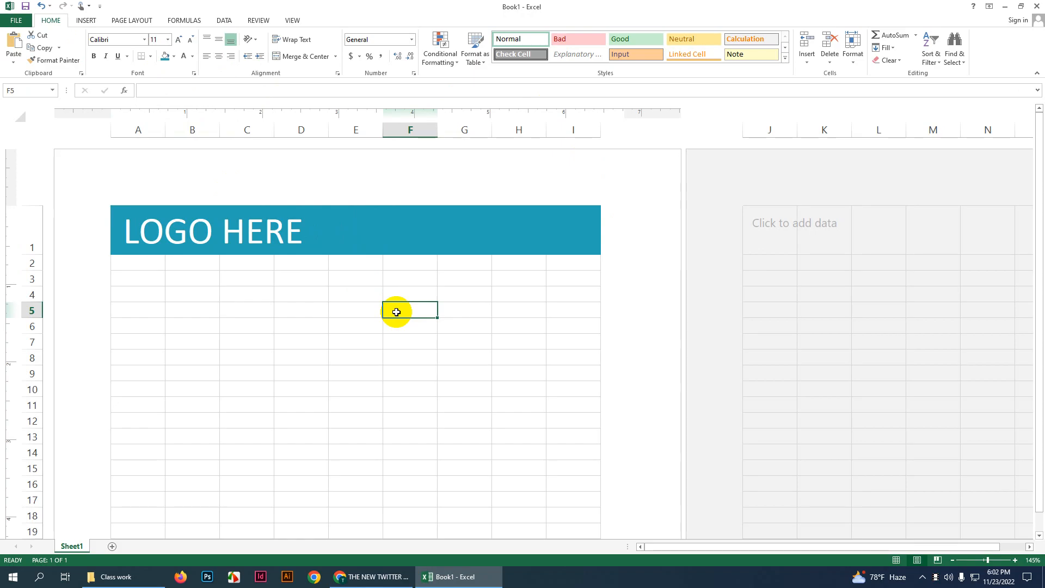
Step: Try the header's teal blue fill on cells A6 to I13, inspecting cells within the block, and undo the fill
left_click_drag(145, 323, 590, 434)
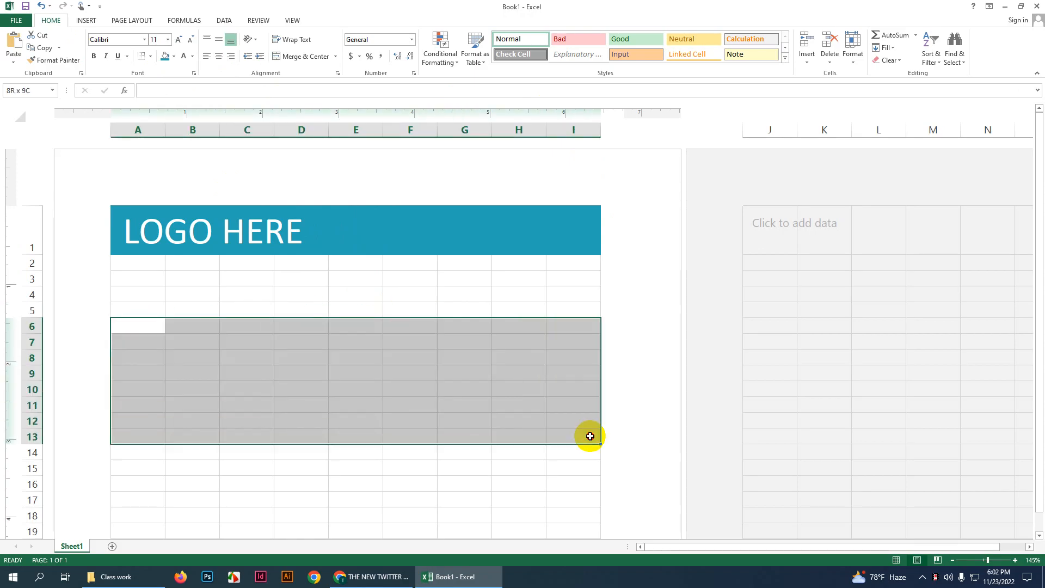
left_click(162, 56)
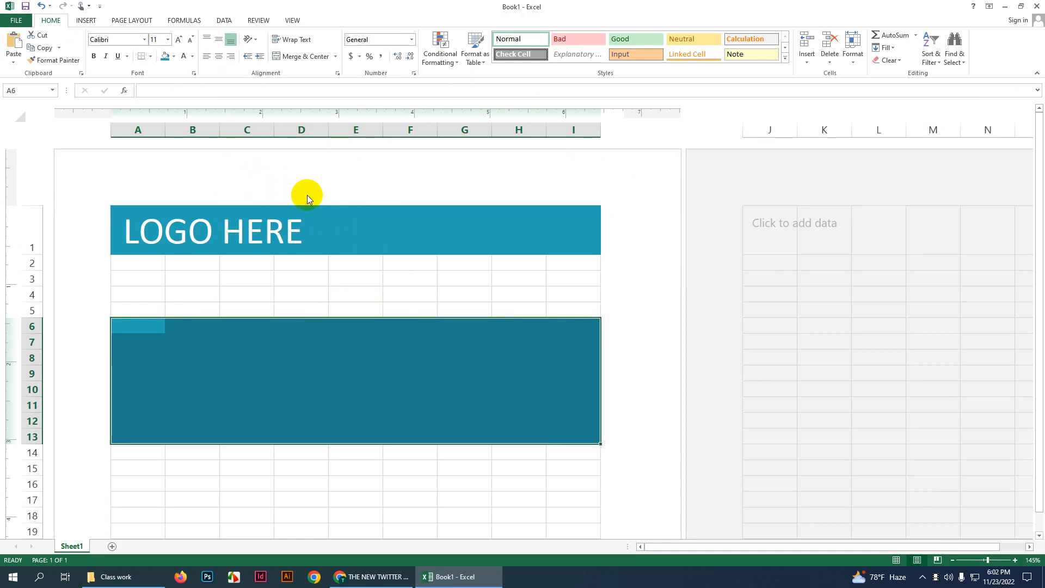
left_click(389, 373)
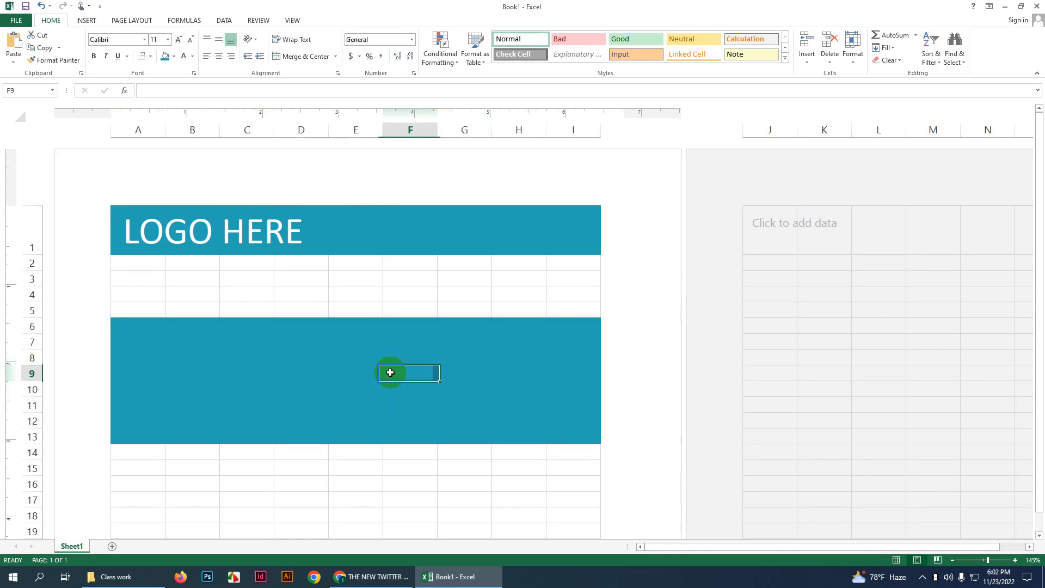
left_click(480, 383)
left_click(368, 357)
left_click(252, 357)
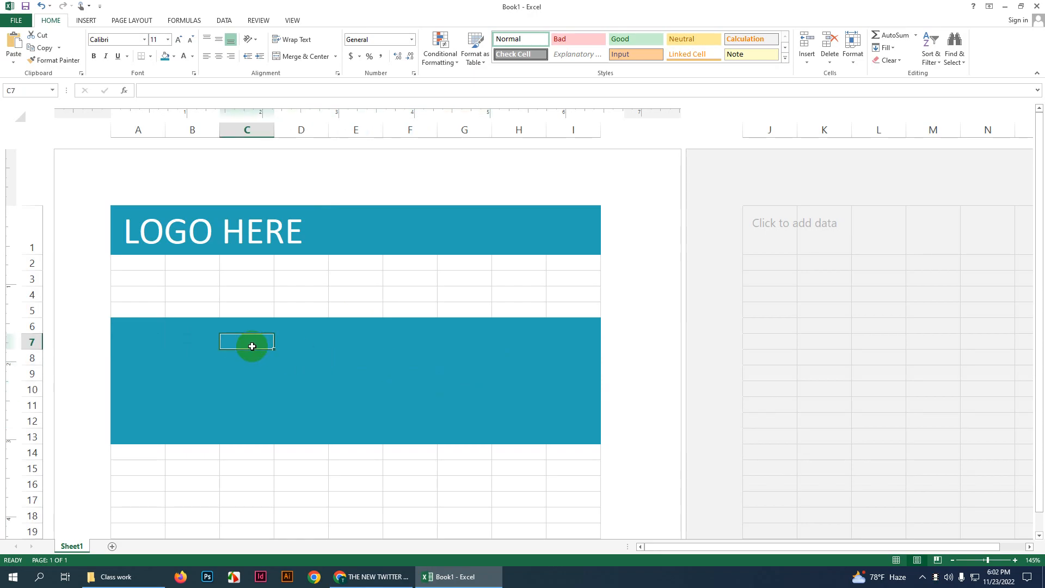
left_click(419, 391)
left_click(314, 384)
left_click(307, 356)
left_click(348, 346)
left_click(515, 359)
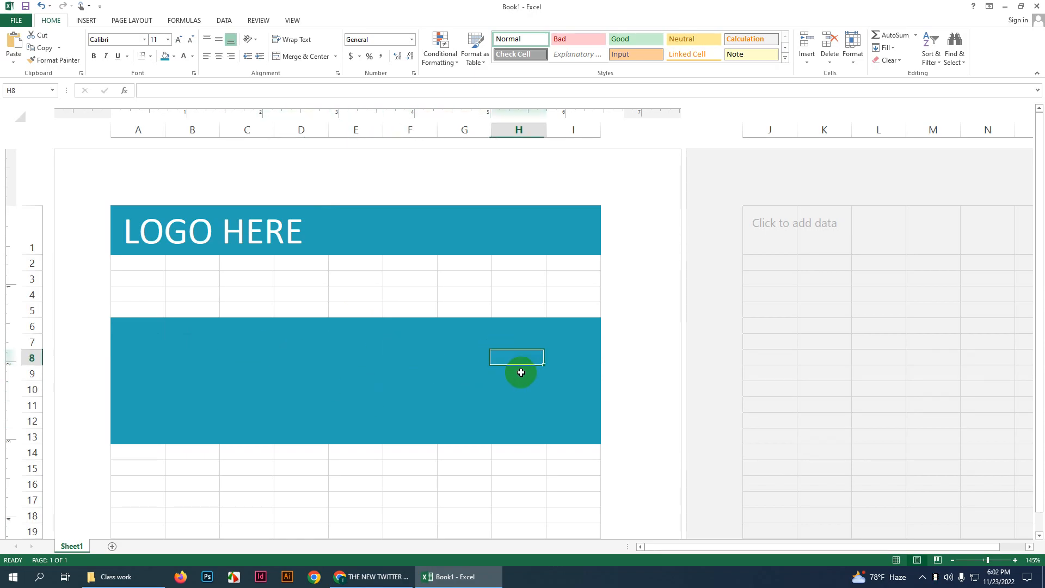
left_click(559, 401)
left_click(462, 420)
left_click(253, 389)
left_click(313, 362)
left_click(405, 361)
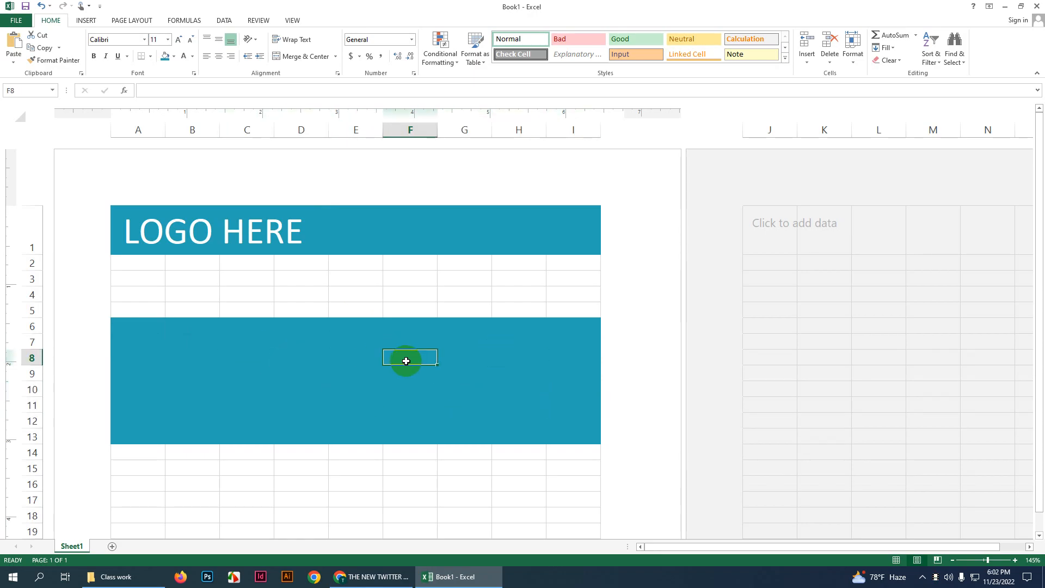
key("ctrl+z")
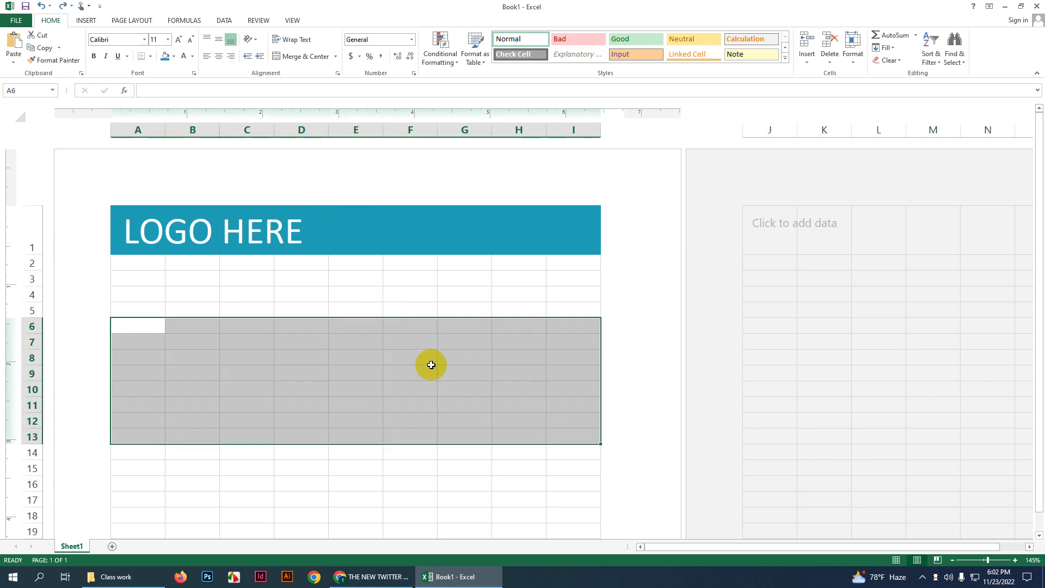
left_click(397, 282)
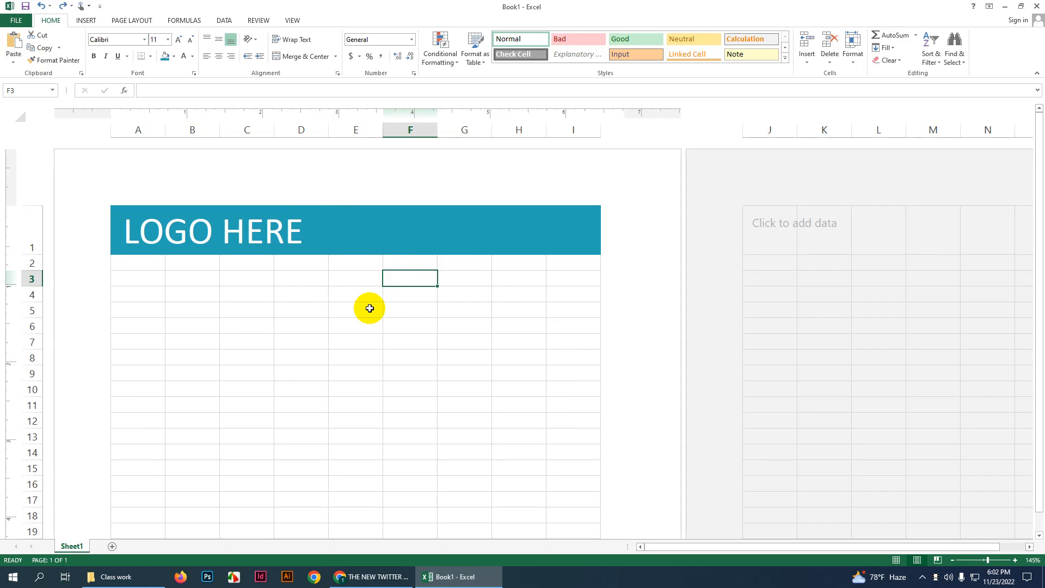
Step: Review the Behance invoice template in the browser for its header layout, and return to the Excel workbook
left_click(370, 575)
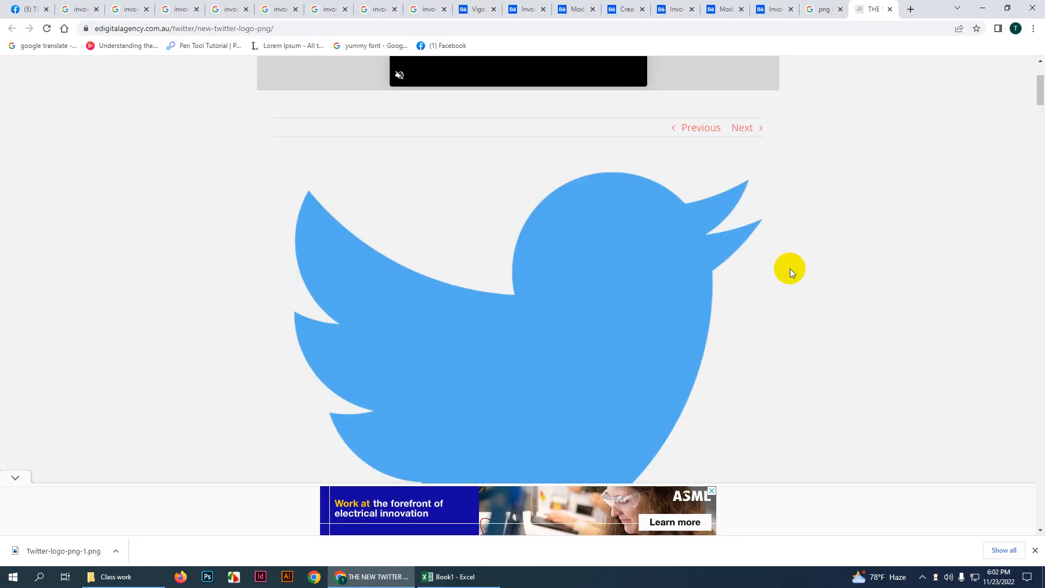
left_click(522, 9)
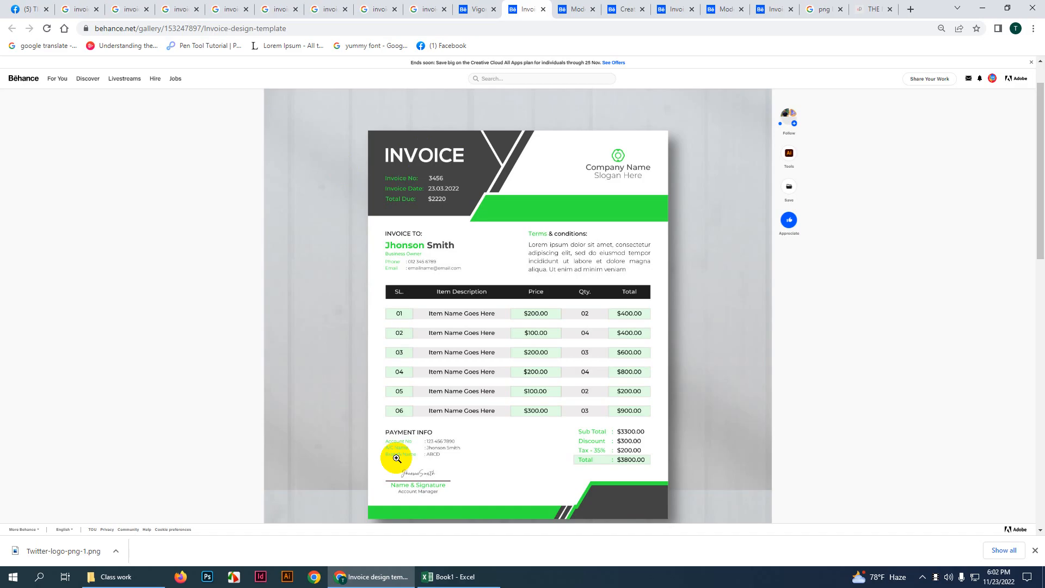
left_click(438, 576)
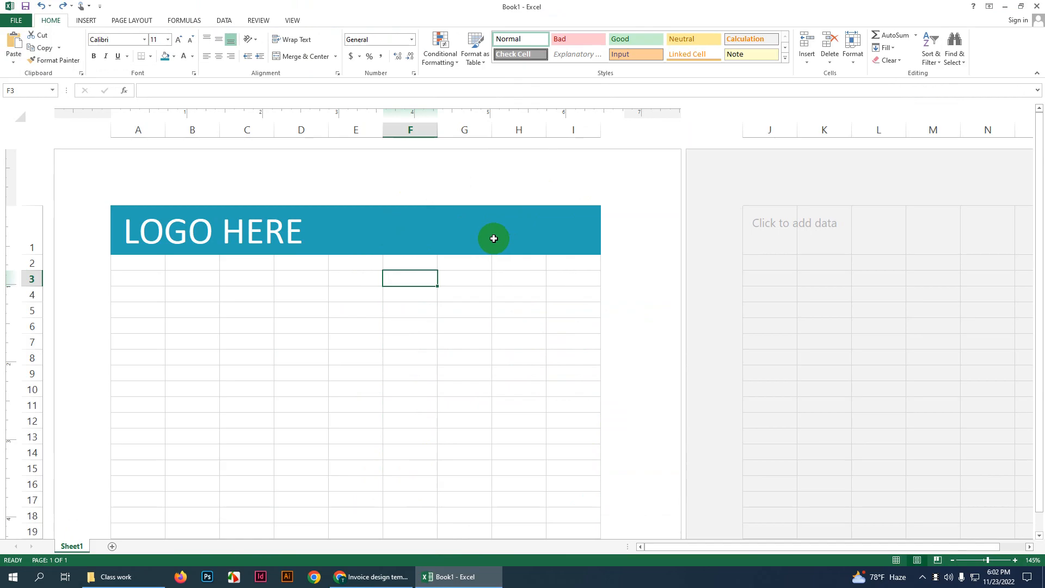
Step: Copy the merged LOGO HERE cell and paste it into the header row starting at F1
left_click(443, 233)
left_click(245, 226)
key("ctrl+c")
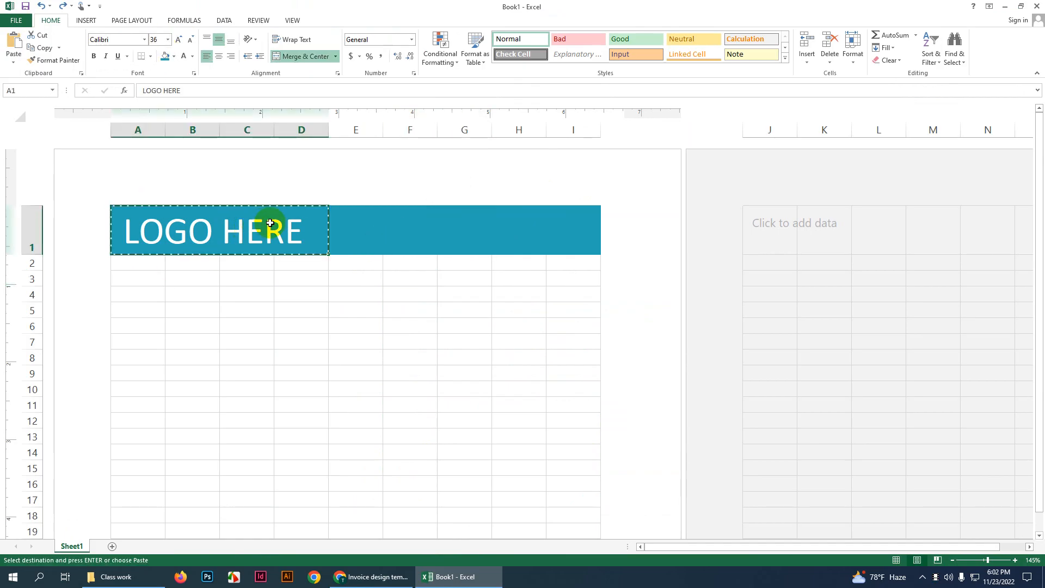
left_click(450, 228)
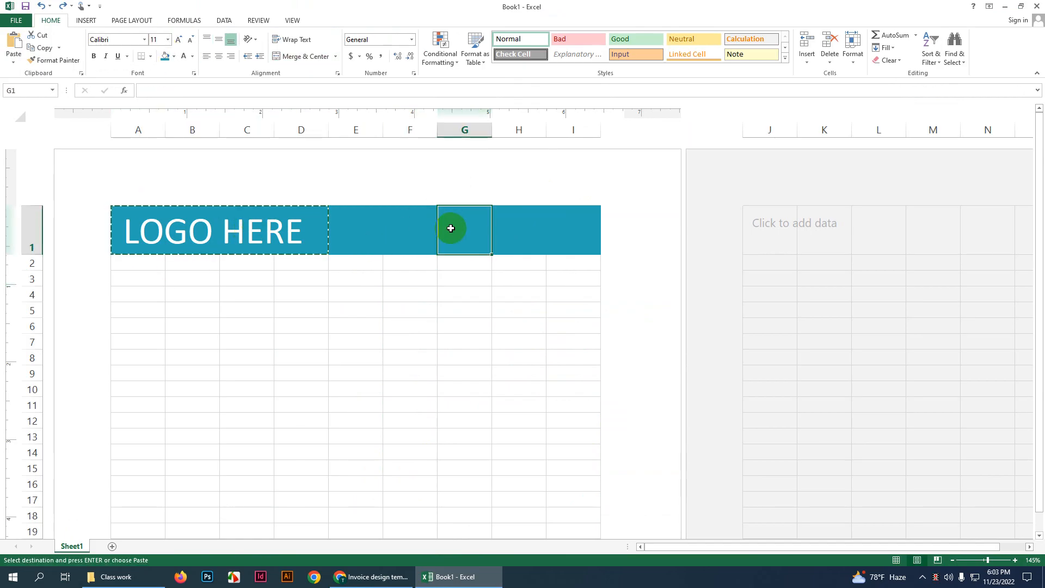
left_click(413, 229)
key("ctrl+v")
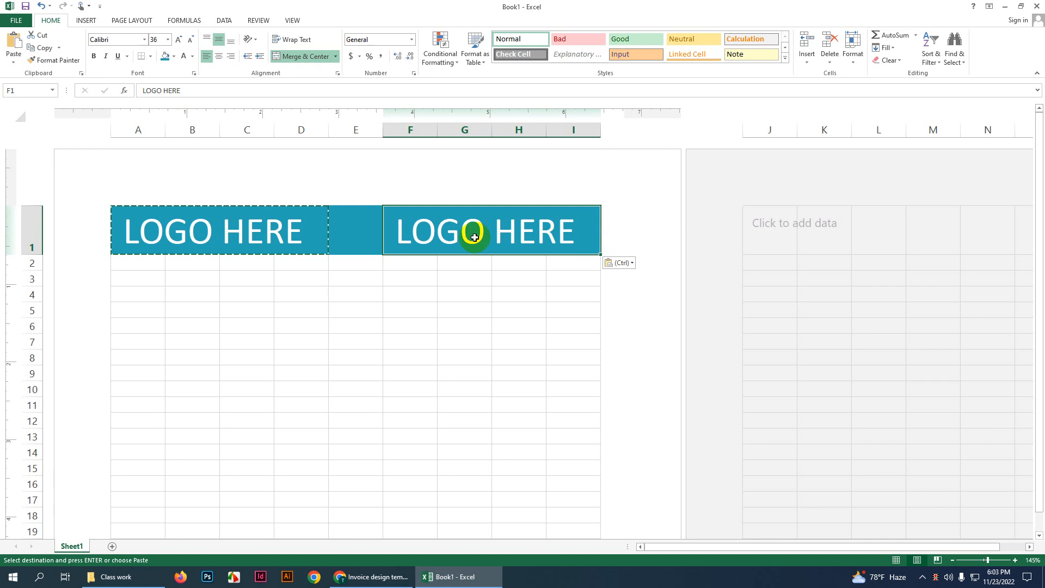
left_click(301, 227)
left_click(410, 296)
left_click(438, 231)
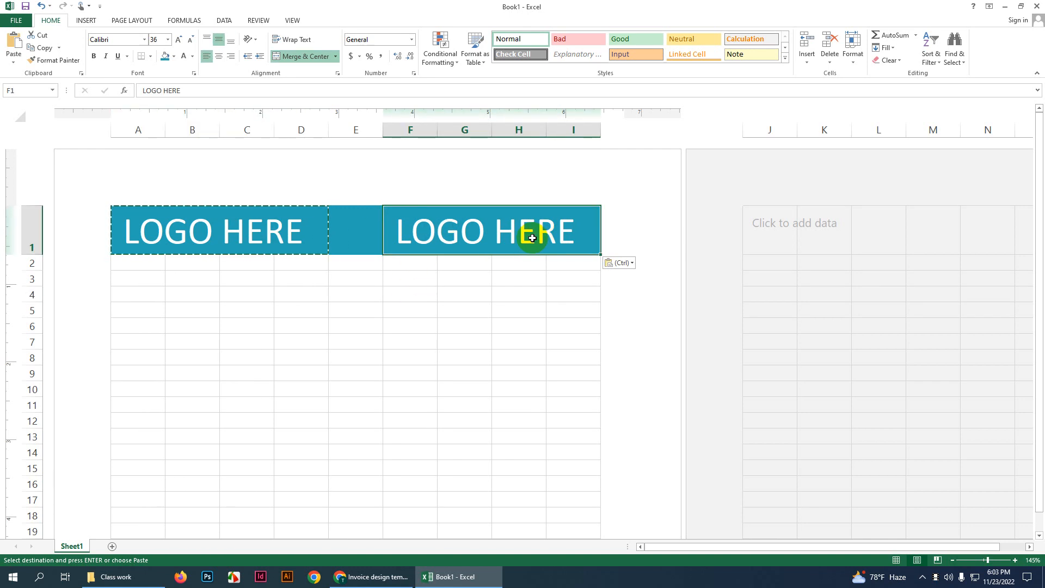
left_click(516, 276)
left_click(518, 235)
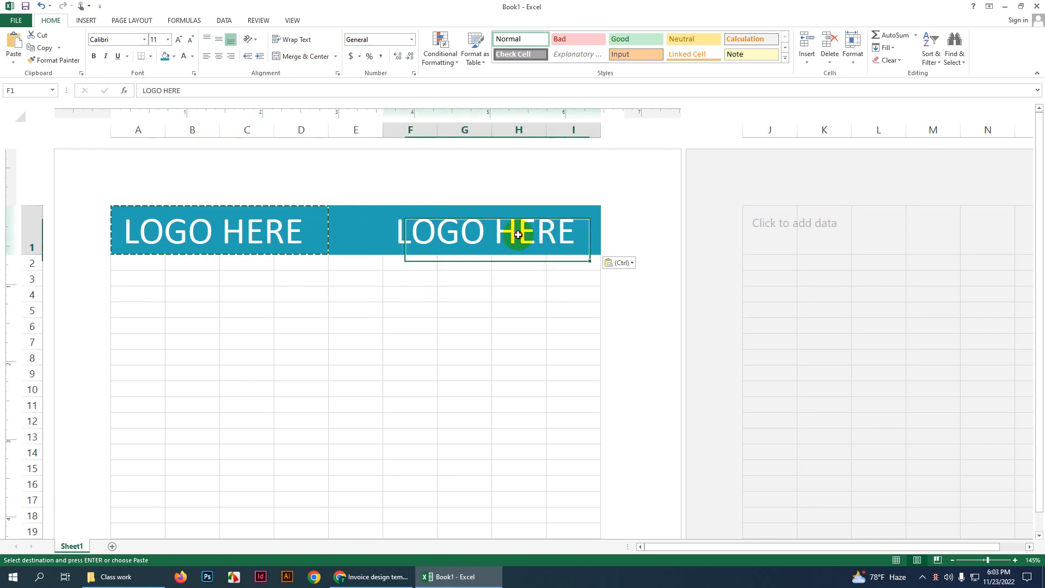
left_click(307, 229)
key("ctrl+c")
key("ctrl+v")
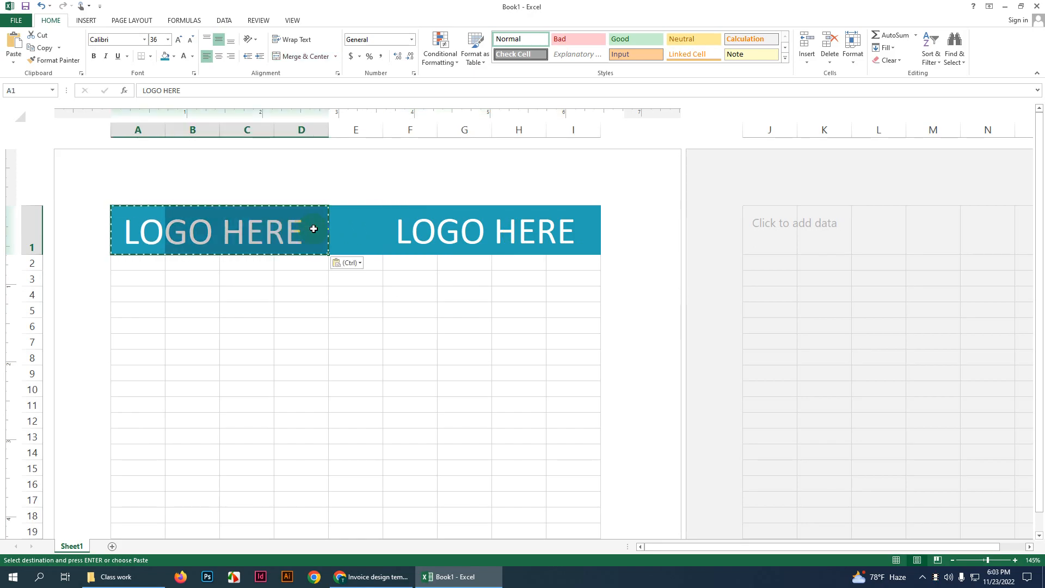
left_click(393, 231)
left_click(268, 232)
left_click(350, 233)
key("Escape")
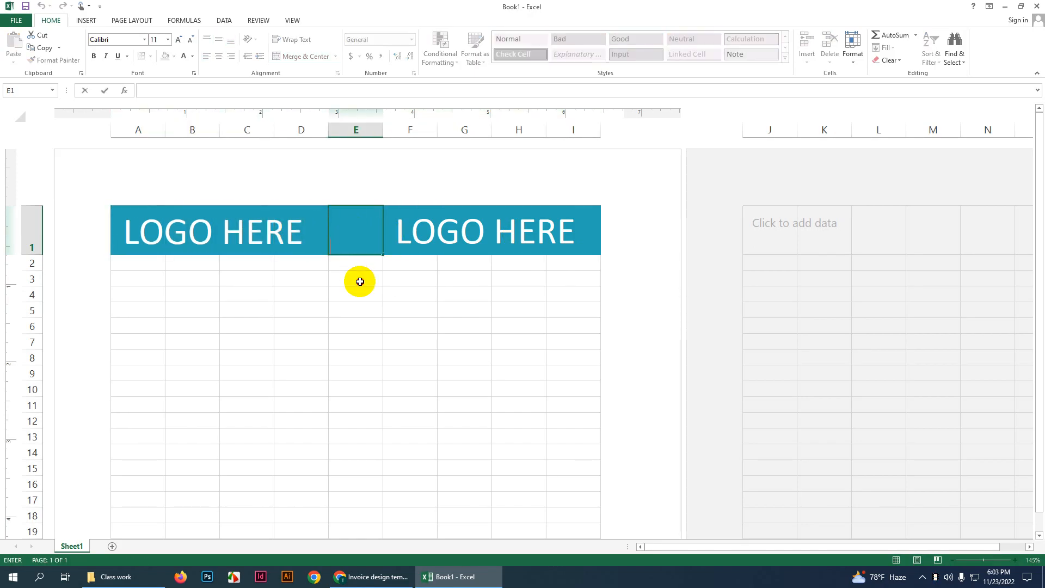
Step: Replace the copied LOGO HERE text in the merged cell F1:I1 with INVOICE
left_click(420, 228)
double_click(509, 233)
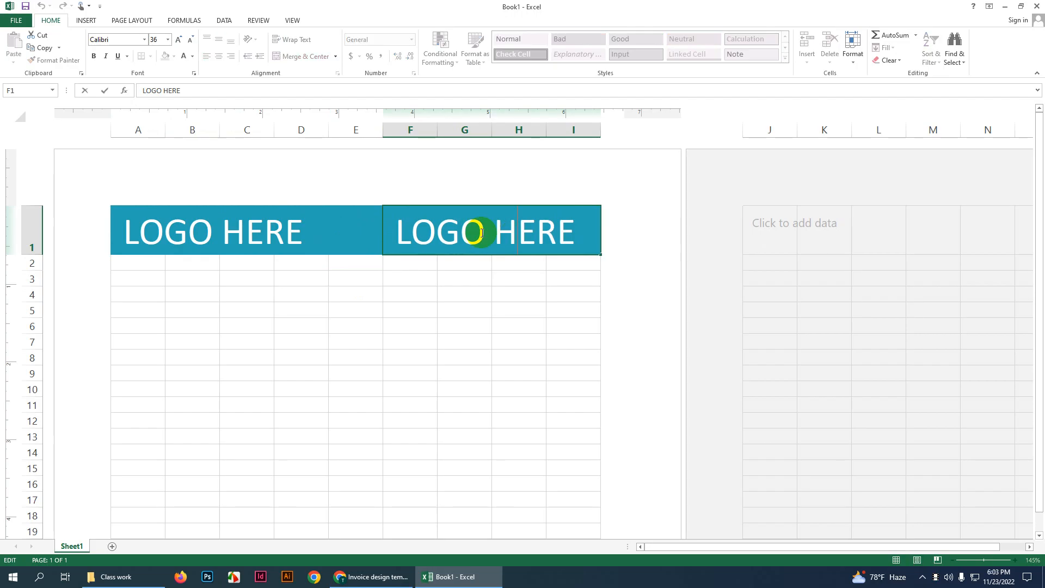
left_click(398, 233)
left_click_drag(398, 232, 597, 232)
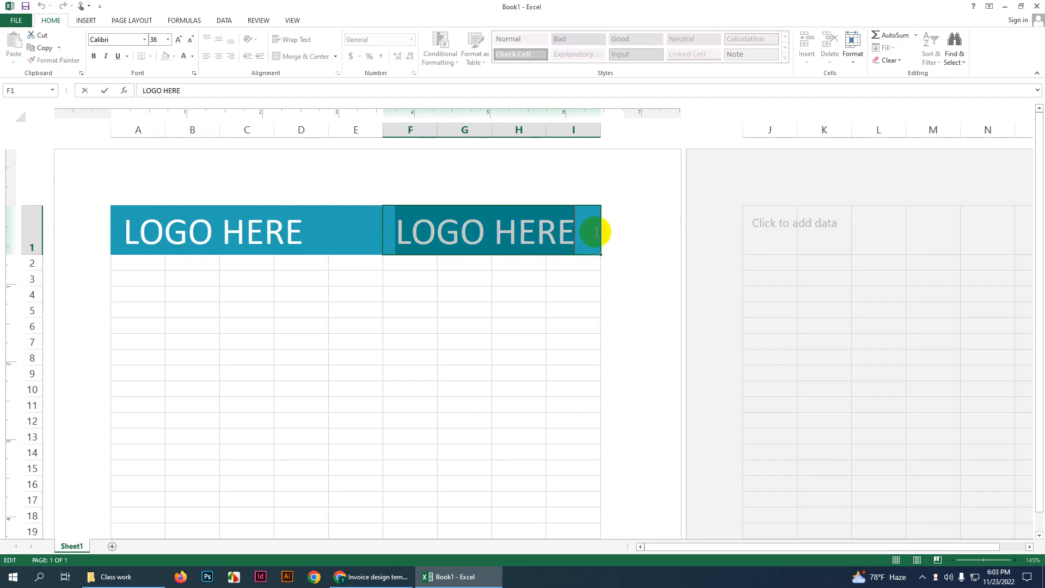
type("INVOICE")
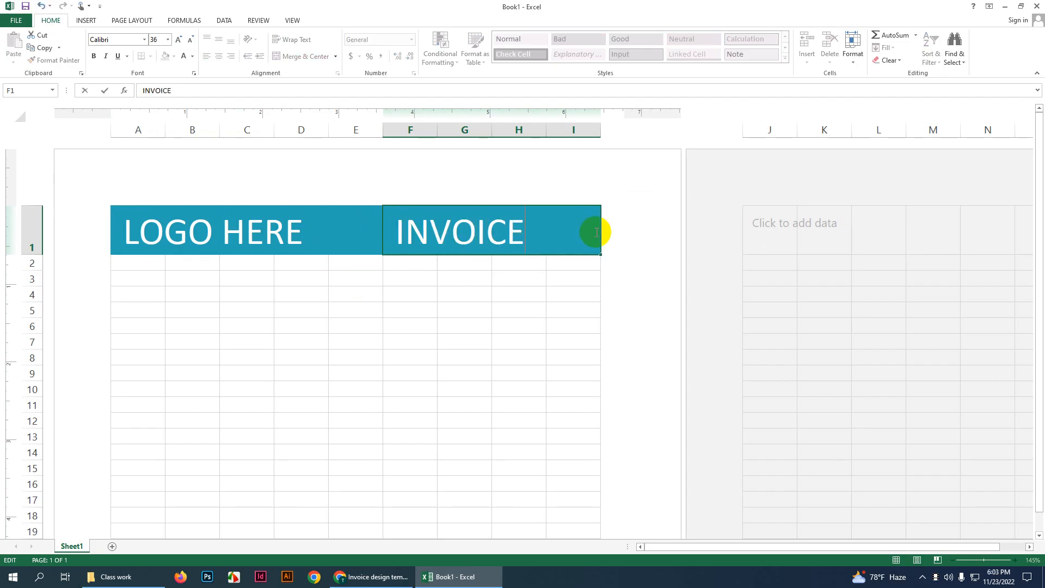
left_click(509, 290)
Step: Right-align the INVOICE text, increase its indent by one level, and make it bold
left_click(564, 229)
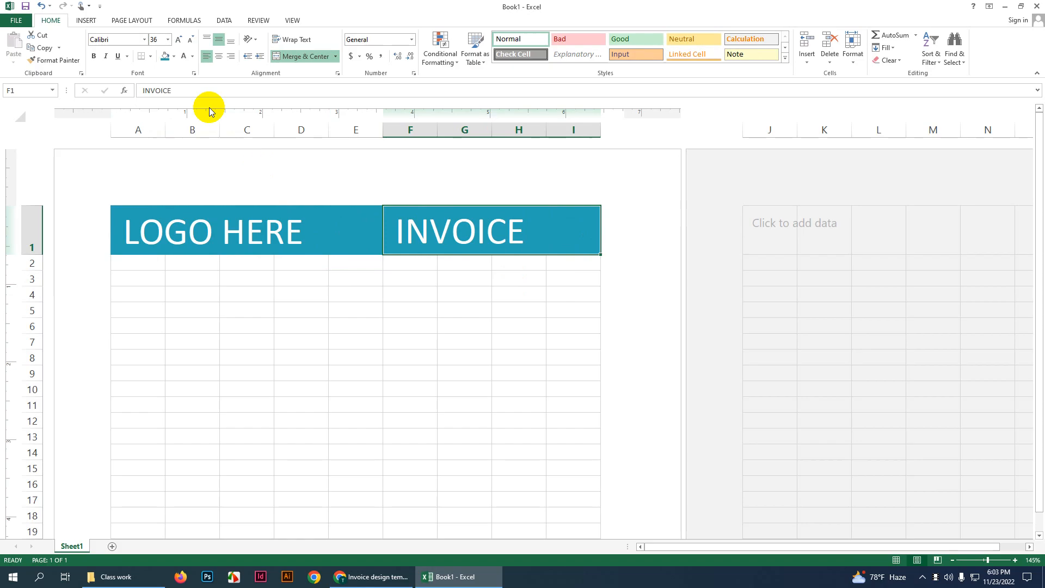
left_click(230, 55)
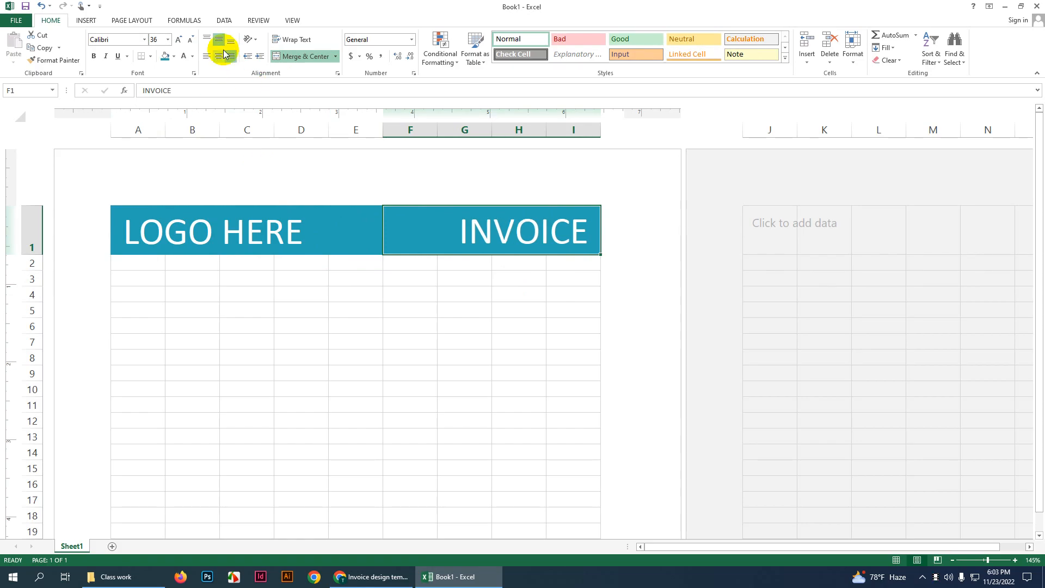
left_click(259, 58)
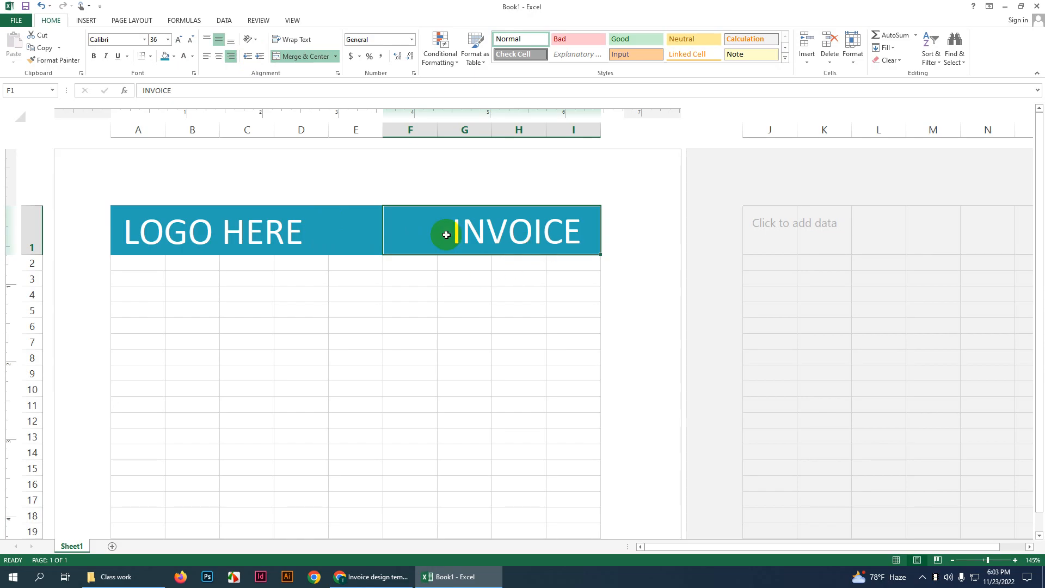
left_click(94, 56)
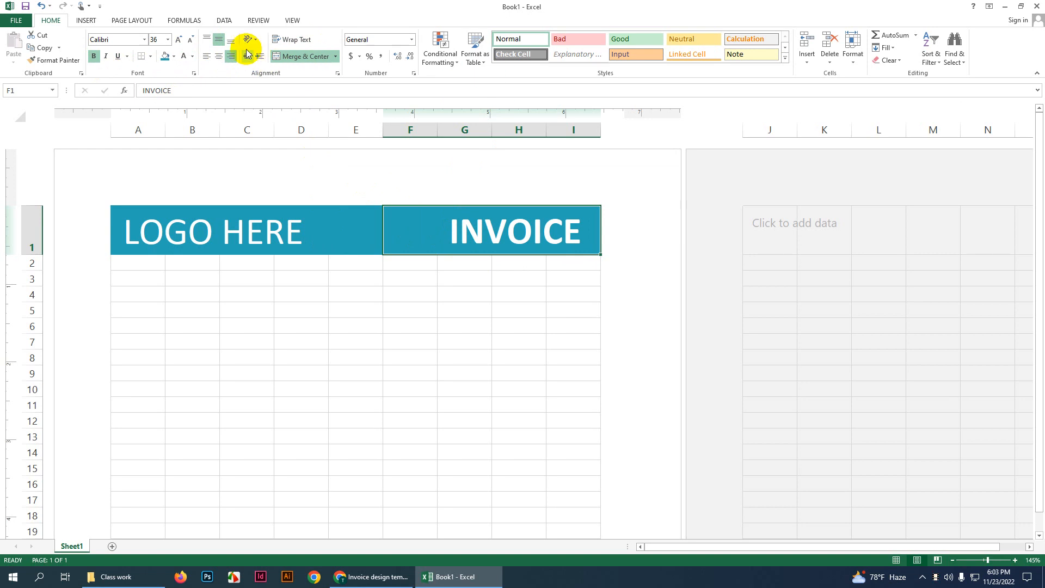
Step: Try a dark grey fill on the merged INVOICE cell, and restore its teal blue fill
left_click(174, 56)
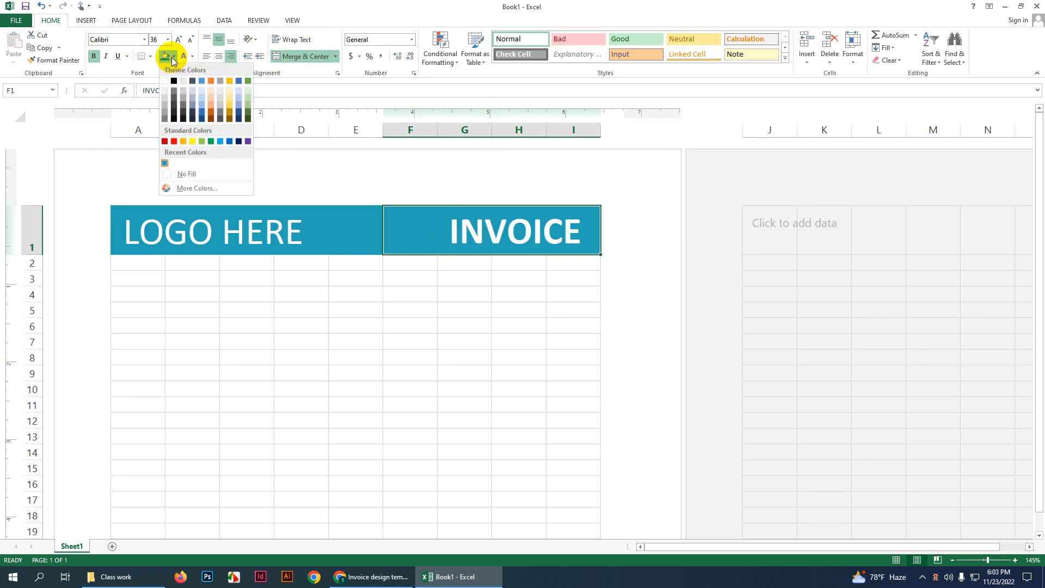
left_click(184, 117)
left_click(525, 342)
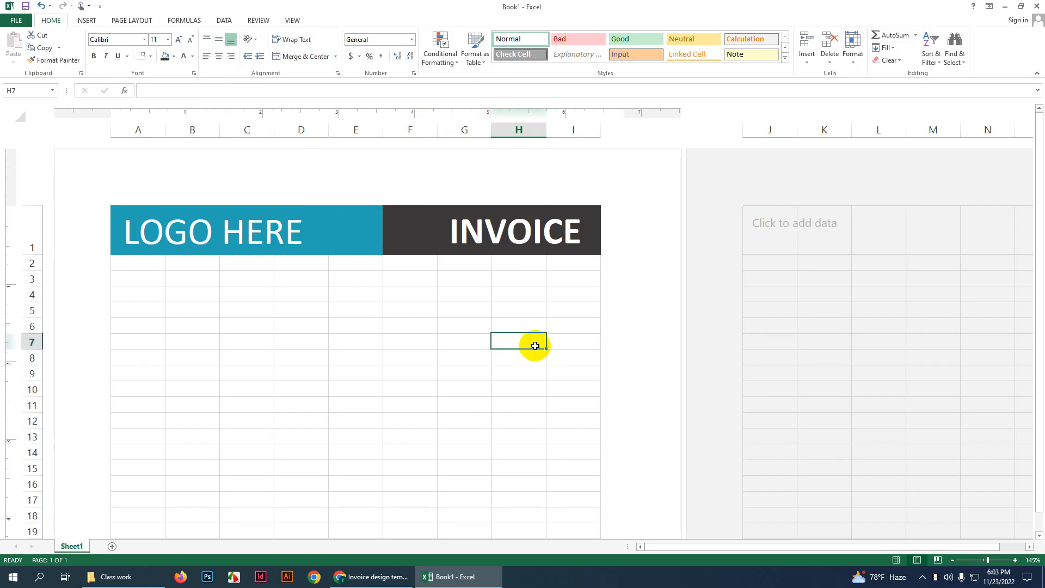
left_click(403, 232)
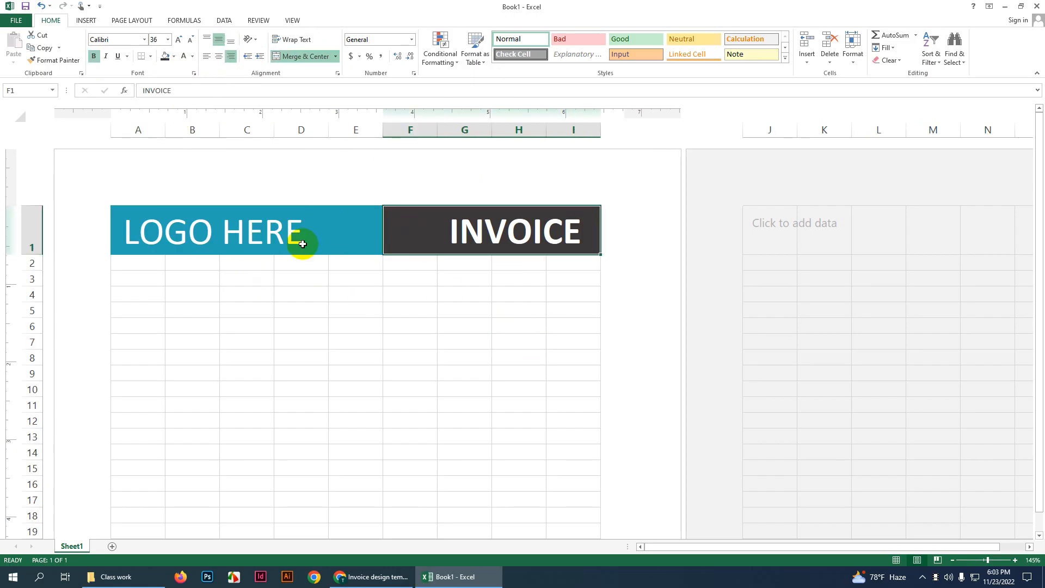
left_click(474, 247)
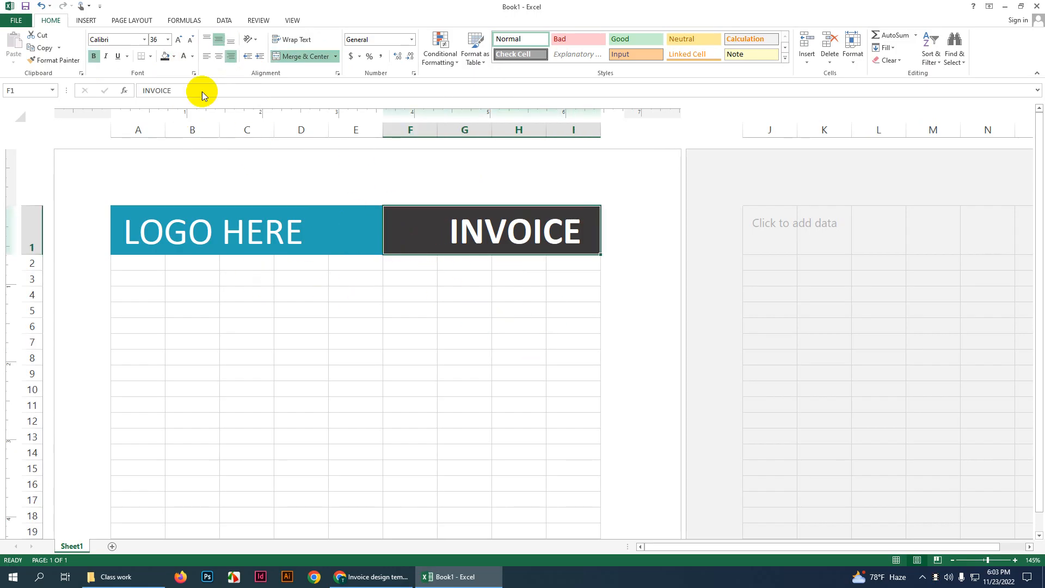
left_click(174, 56)
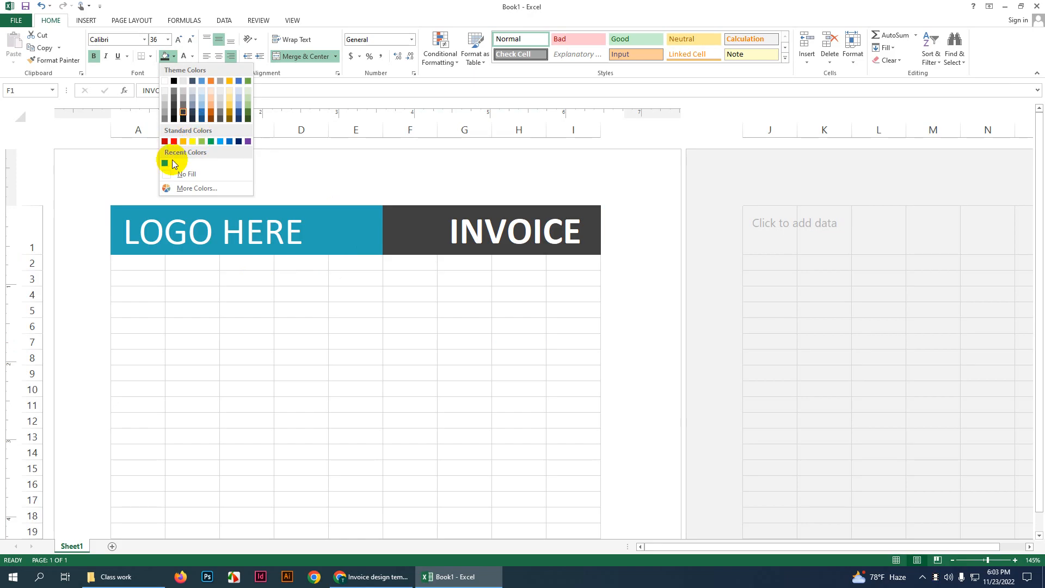
left_click(163, 161)
Step: Fill cells A2 to I2 beneath the header with a near-black grey
left_click_drag(139, 262, 566, 263)
left_click(173, 57)
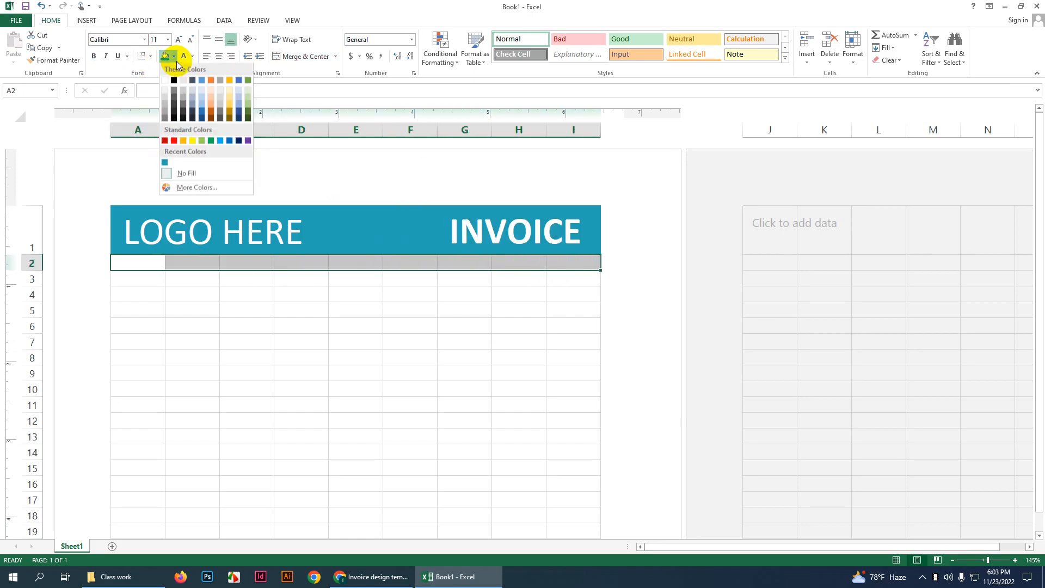
left_click(176, 111)
left_click(493, 336)
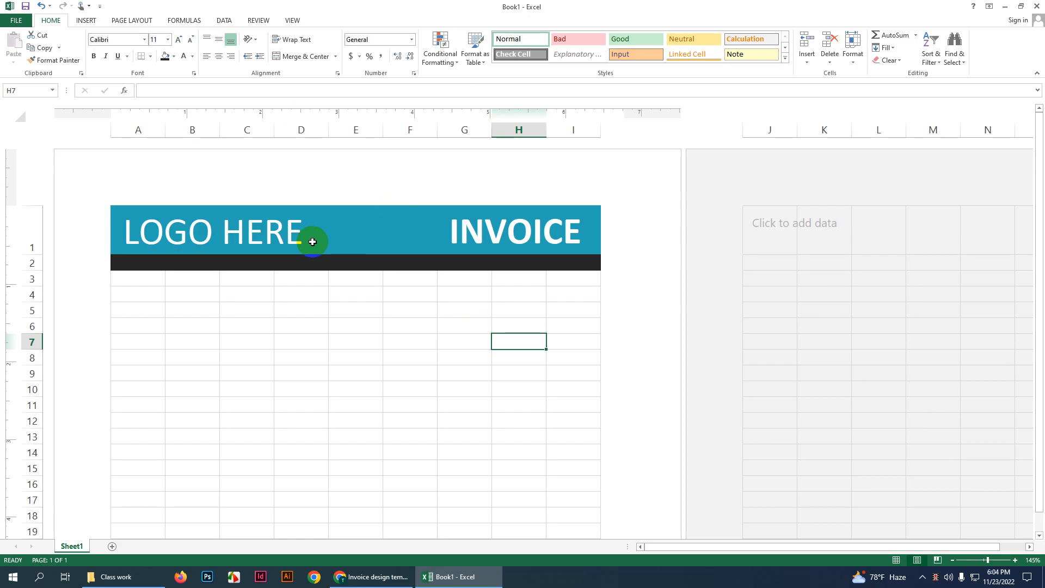
Step: Browse the available fonts for a new typeface for the INVOICE text
left_click(506, 233)
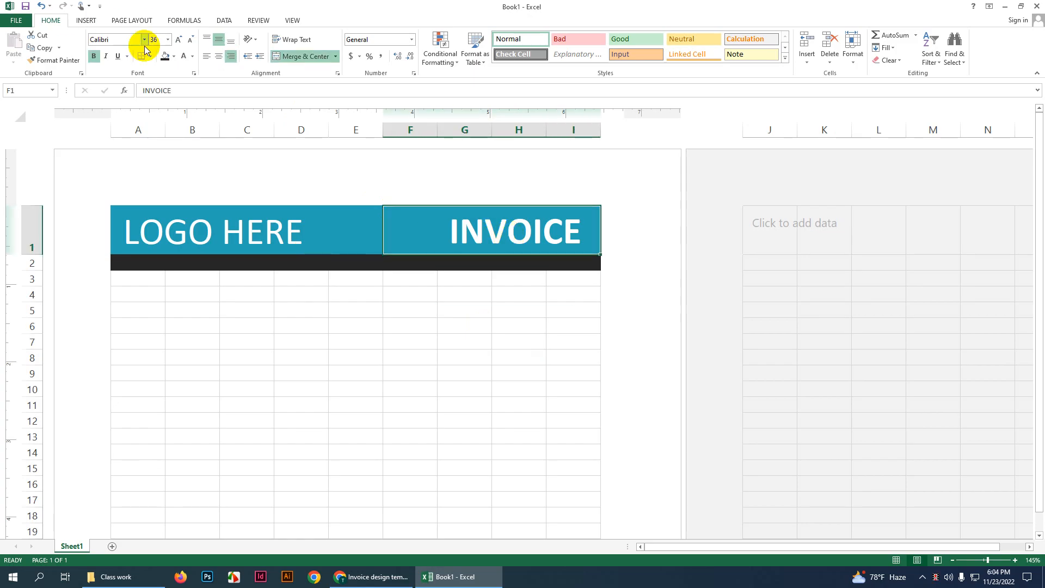
left_click(136, 42)
left_click(145, 40)
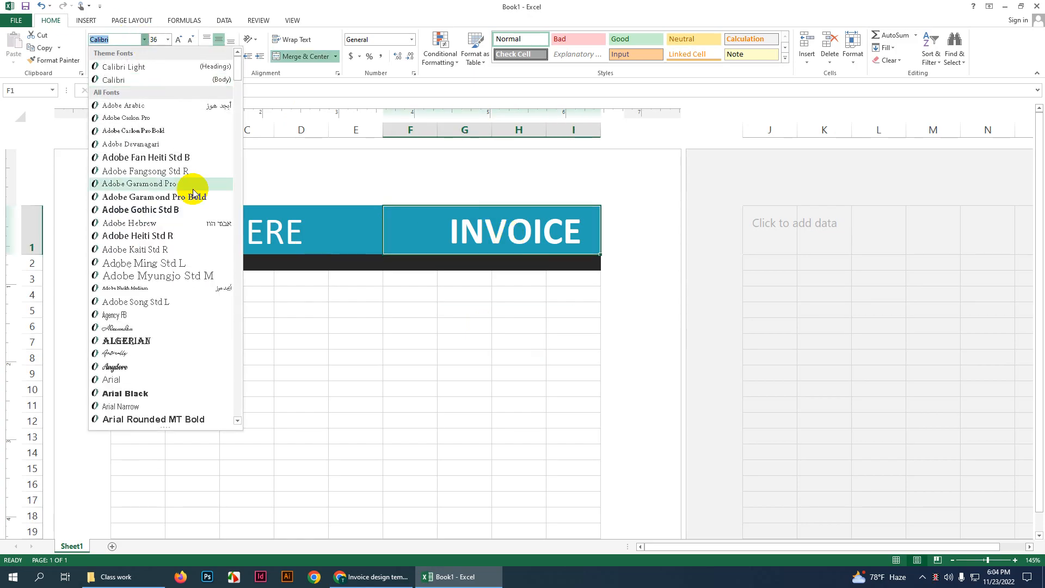
scroll(126, 354, "down", 15)
scroll(127, 353, "down", 7)
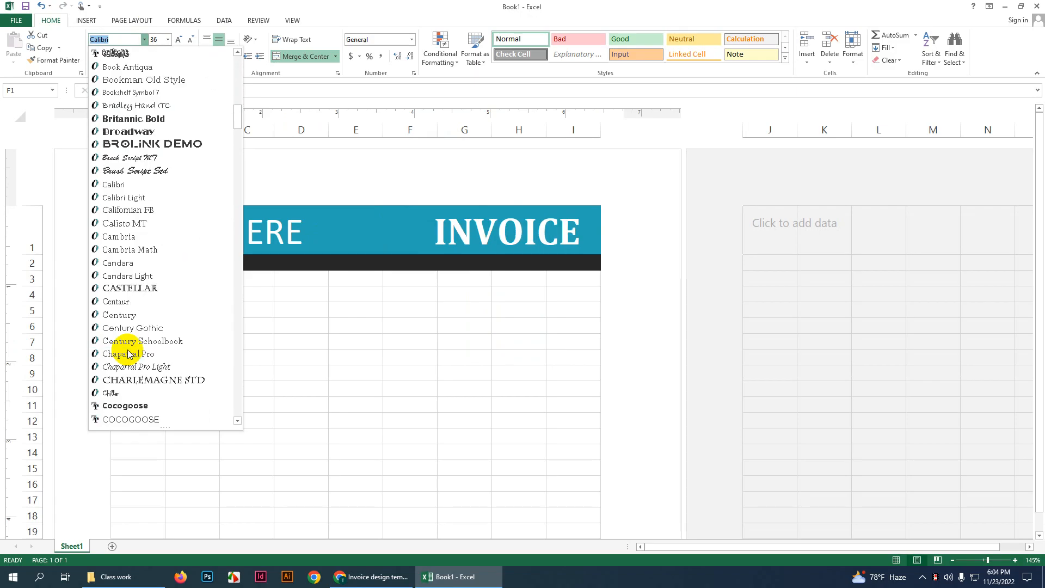
Step: Try the Cocogoose Pro font on the INVOICE heading and undo the font change
left_click(138, 275)
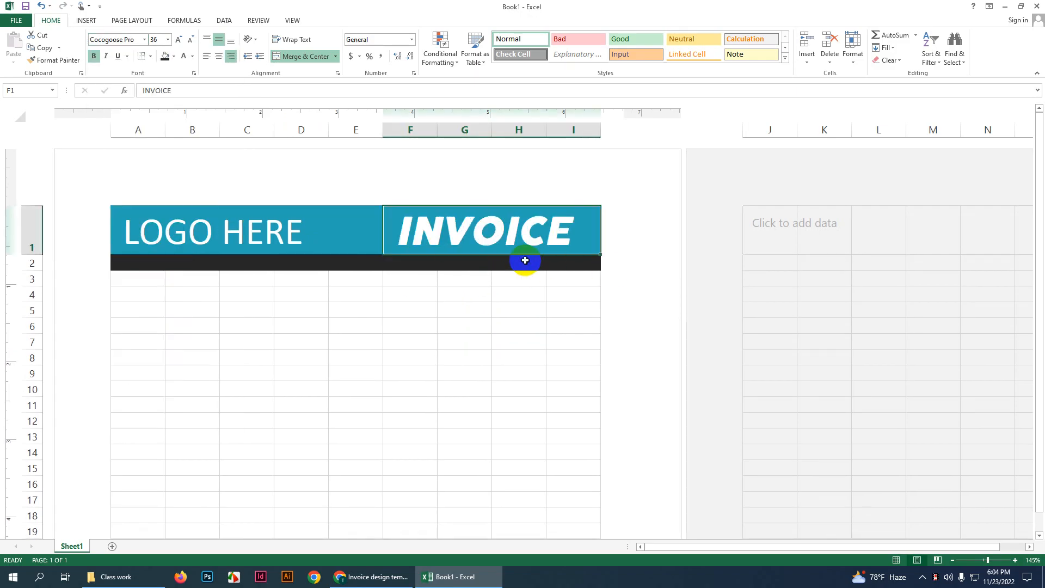
key("ctrl+z")
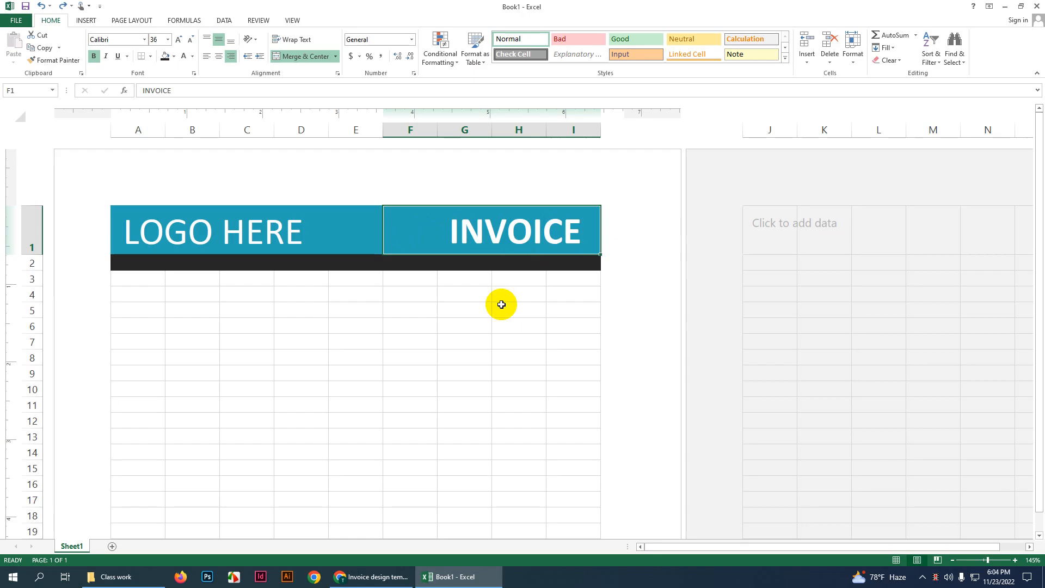
left_click(499, 305)
left_click(489, 236)
left_click(277, 229)
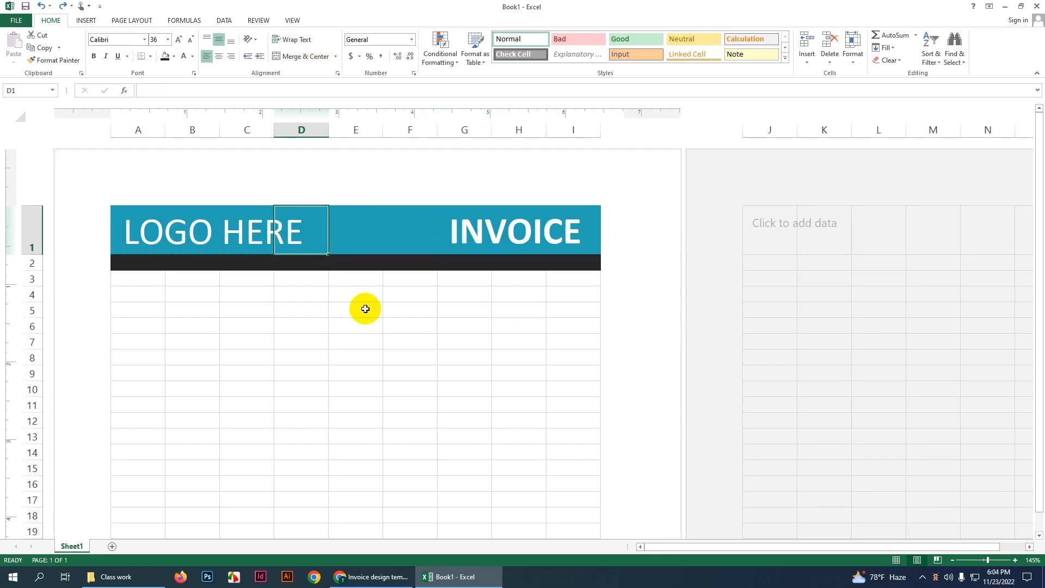
scroll(370, 312, "down", 3)
scroll(372, 310, "up", 3)
right_click(398, 363)
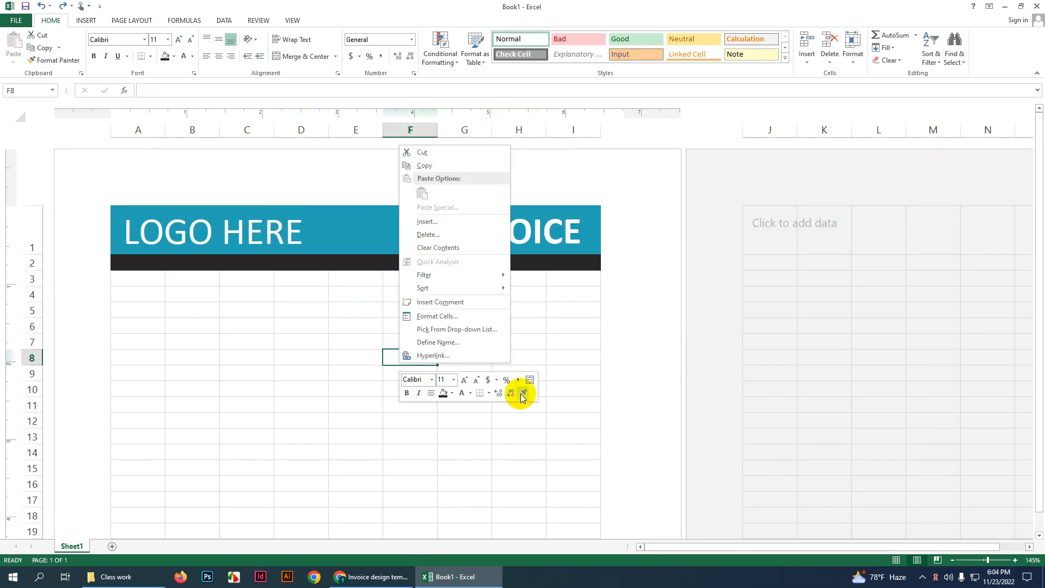
left_click(579, 379)
Step: Check the reference invoice design in Chrome, and enter "Invoice To:" in cell A5 of the Excel sheet
left_click(380, 580)
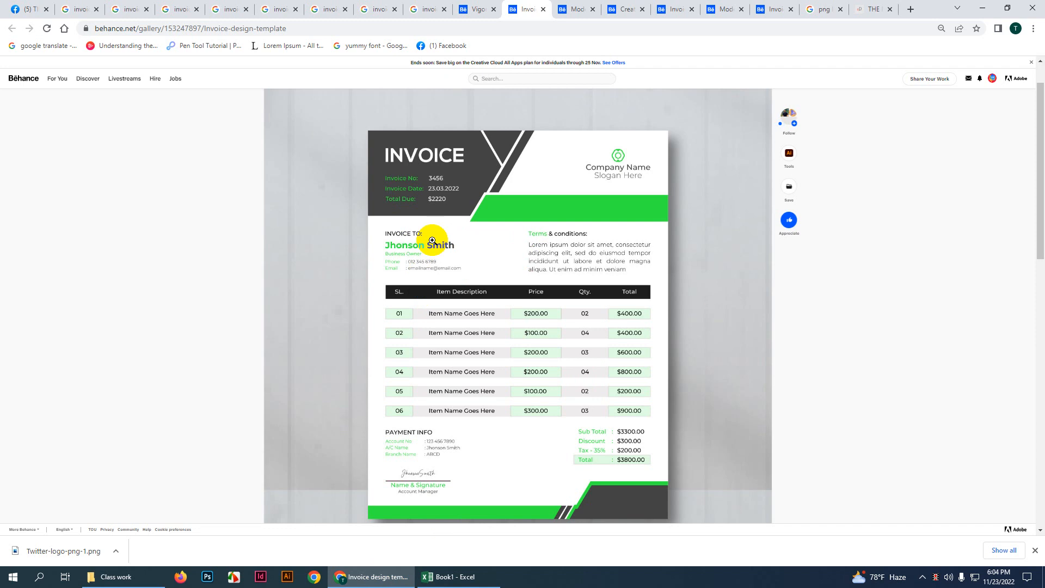
left_click(437, 576)
left_click(138, 298)
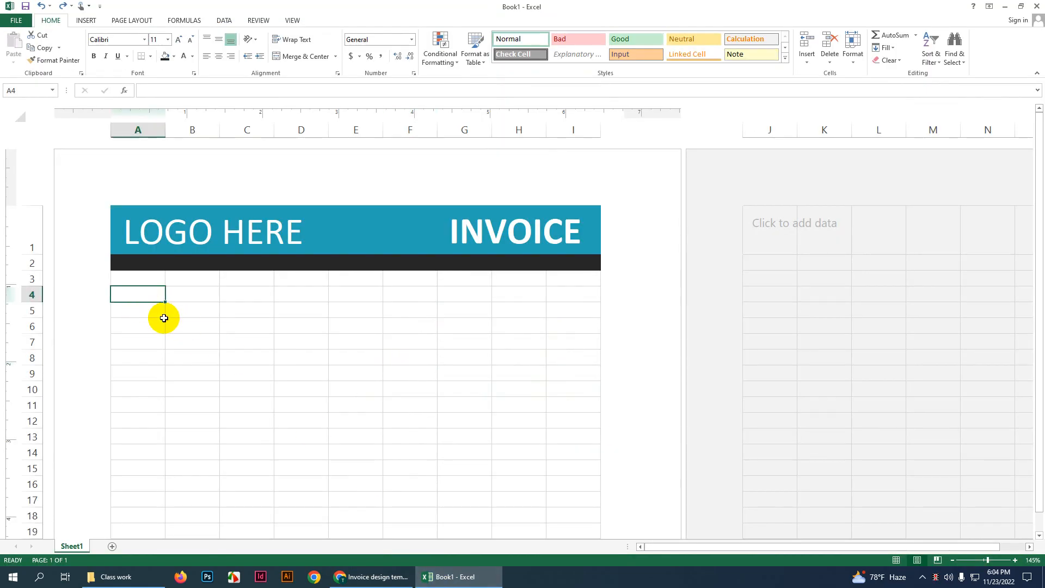
left_click(150, 311)
type("In")
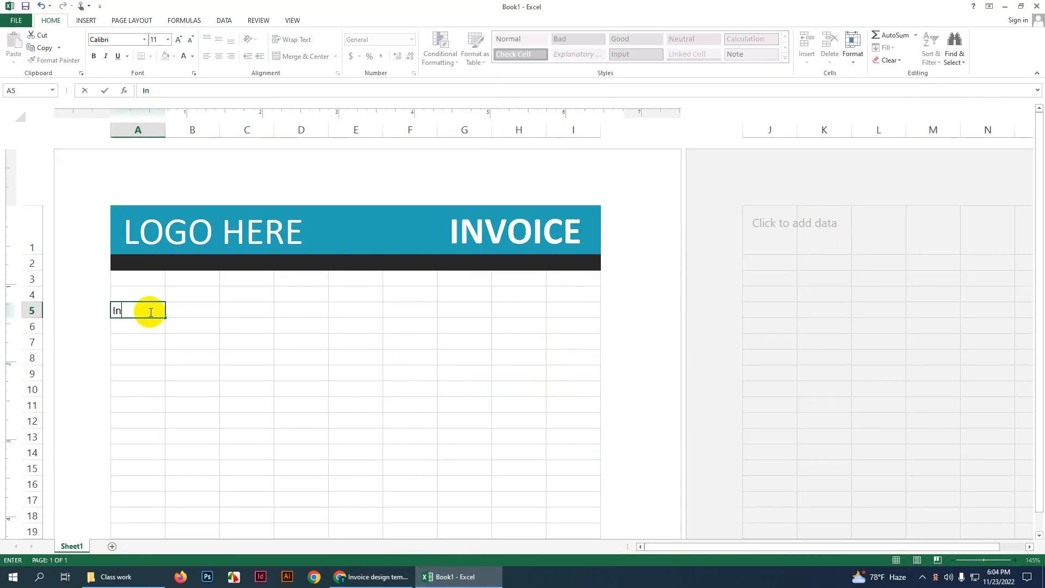
type("voi")
key("BackSpace")
left_click(138, 341)
Step: Format the "Invoice To:" label in cell A5 as bold 16 pt and increase its indent by one level
left_click(139, 313)
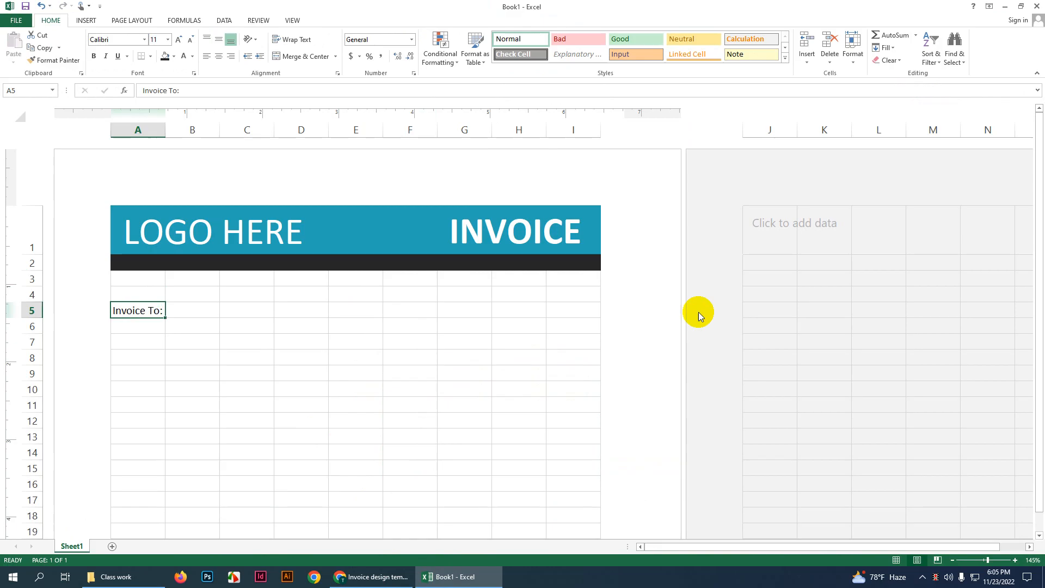
left_click(178, 39)
left_click(179, 39)
left_click(179, 39)
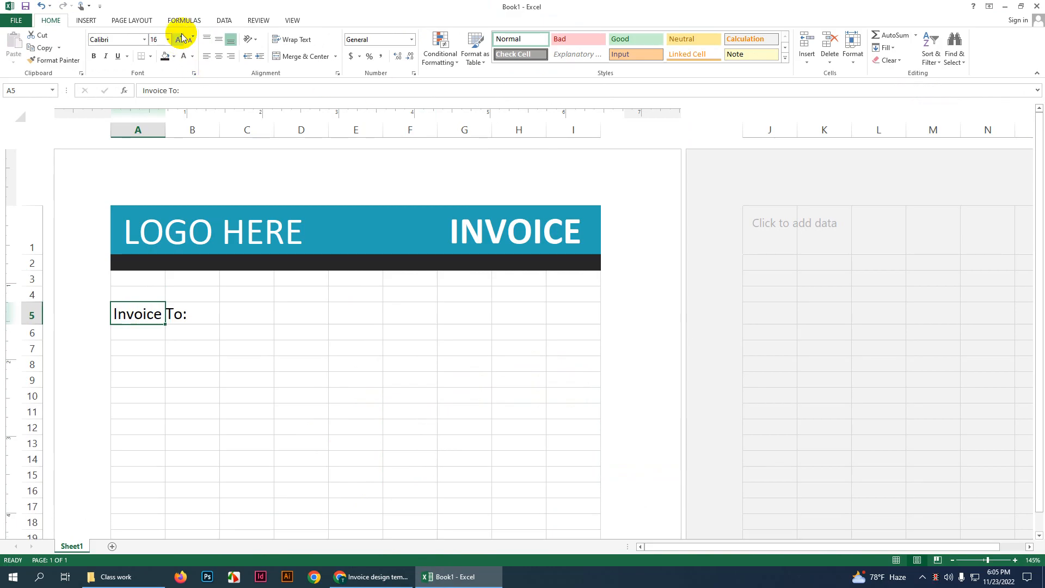
left_click(259, 56)
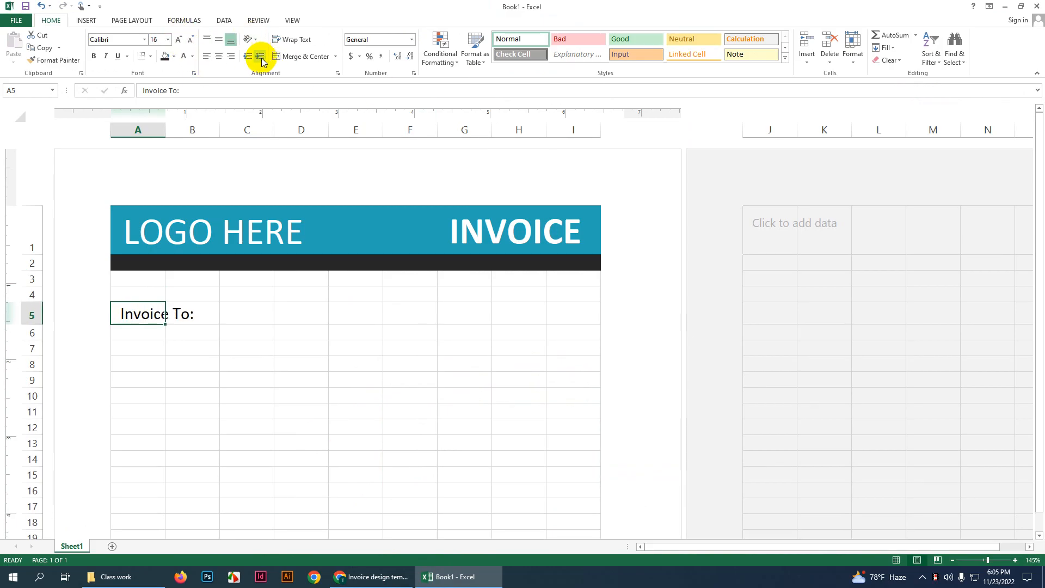
left_click(94, 57)
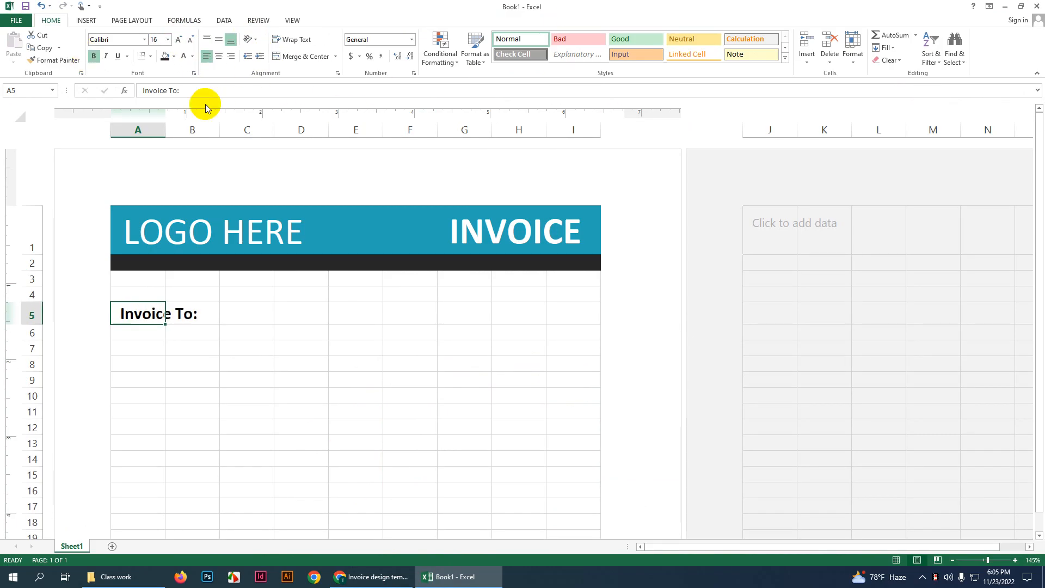
Step: Merge cells A5 and B5 while keeping the "Invoice To:" label left-aligned
left_click_drag(166, 302, 196, 321)
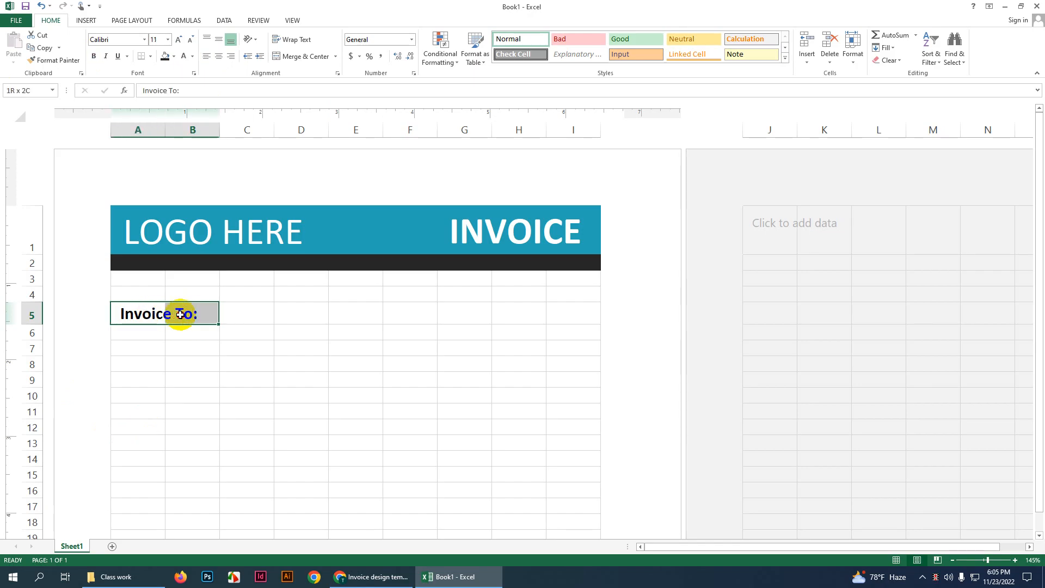
left_click(335, 56)
left_click(318, 94)
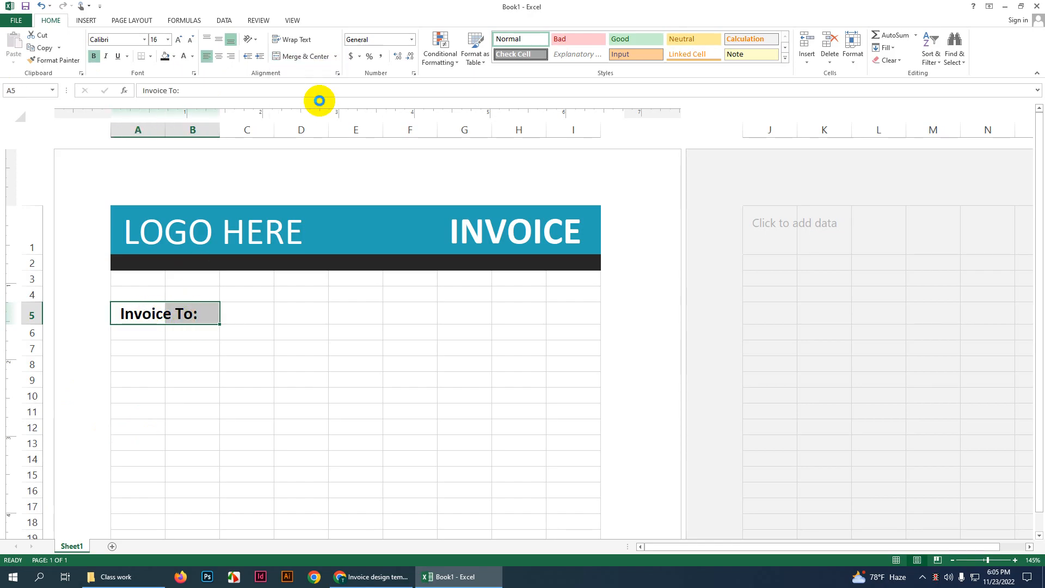
left_click(147, 294)
left_click(180, 311)
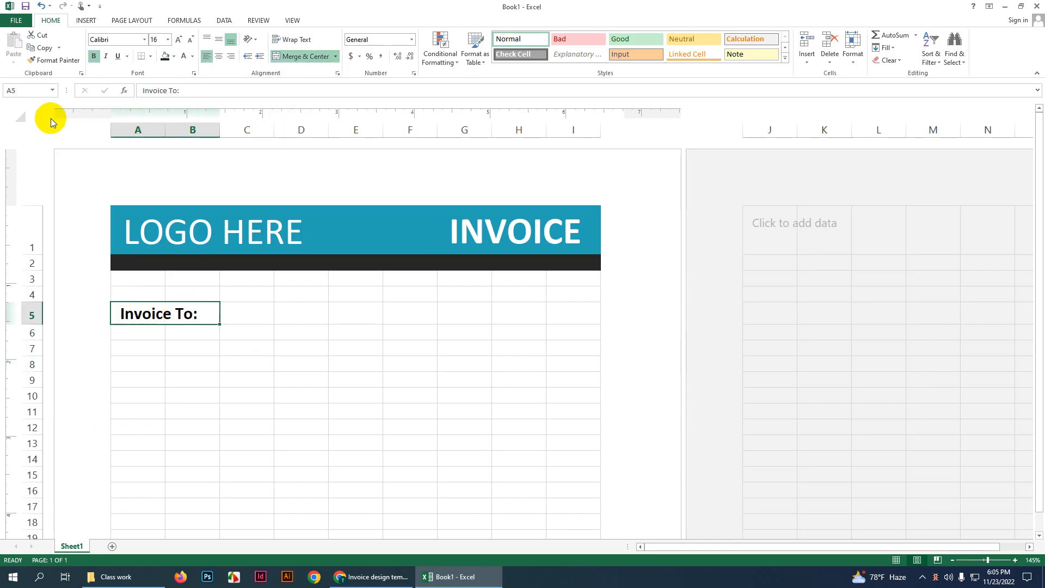
left_click(140, 332)
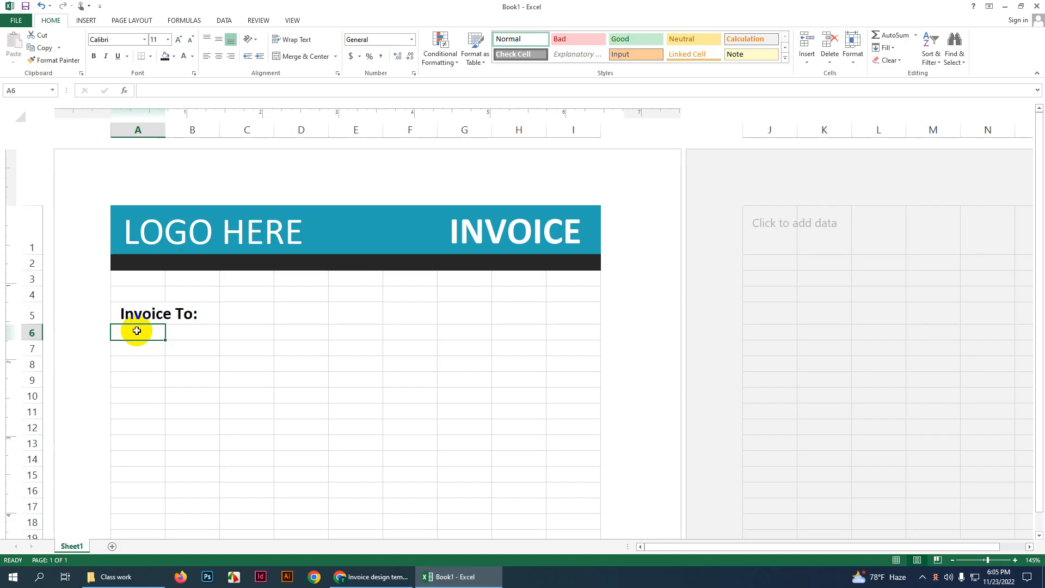
Step: Try a narrow text box in column H below the header with INVOICE spelled one letter per line, and delete it
left_click(470, 235)
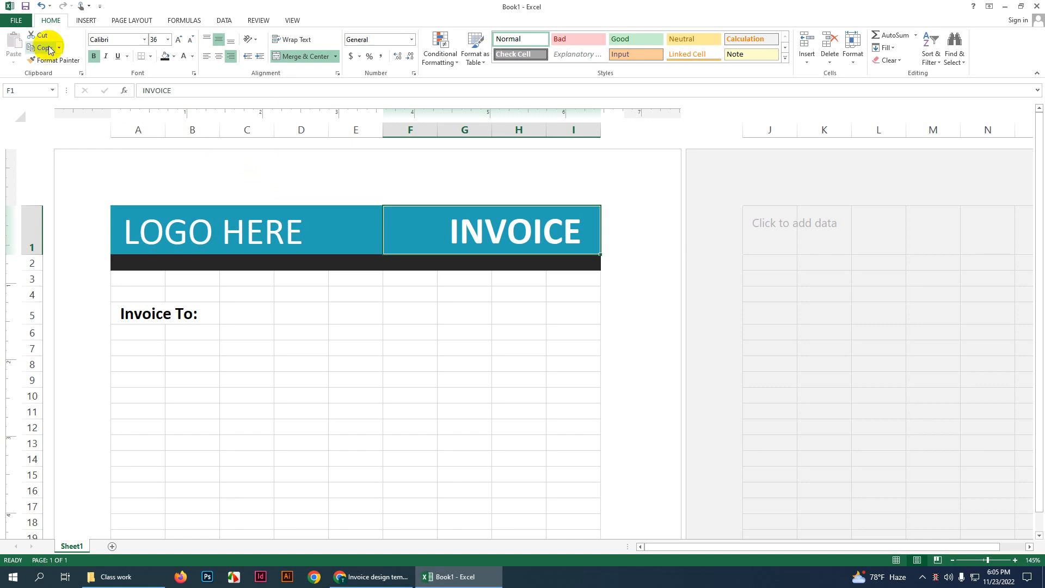
left_click(88, 21)
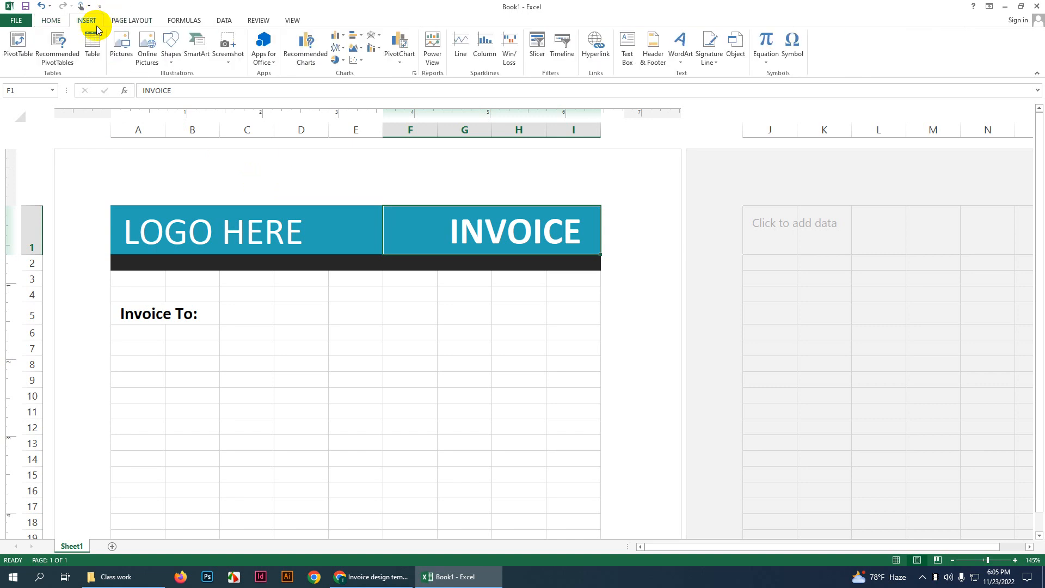
left_click(169, 64)
left_click(163, 84)
left_click(627, 49)
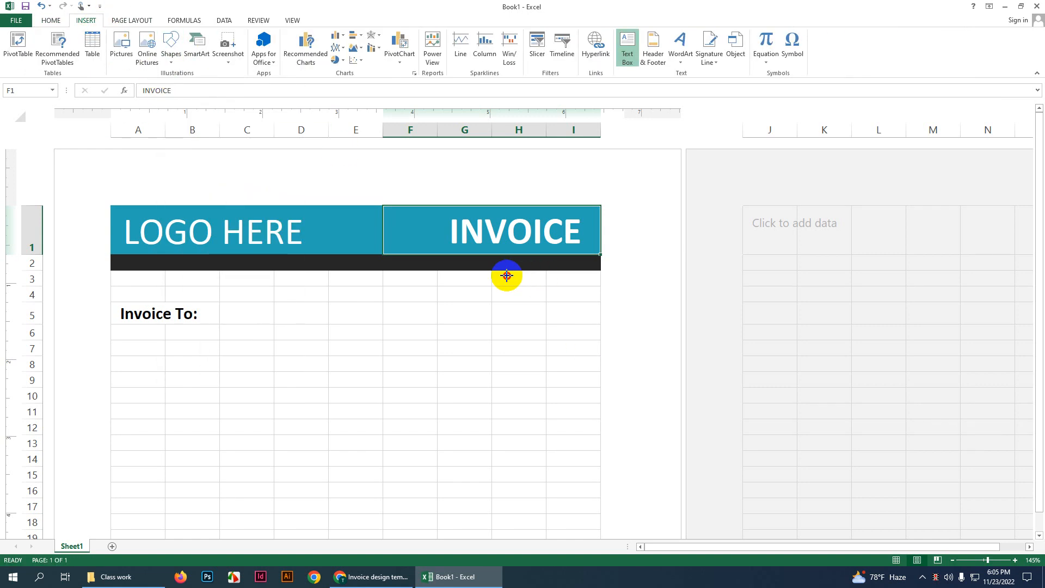
mouse_move(507, 274)
left_mouse_down()
mouse_move(529, 320)
mouse_move(539, 411)
left_mouse_up()
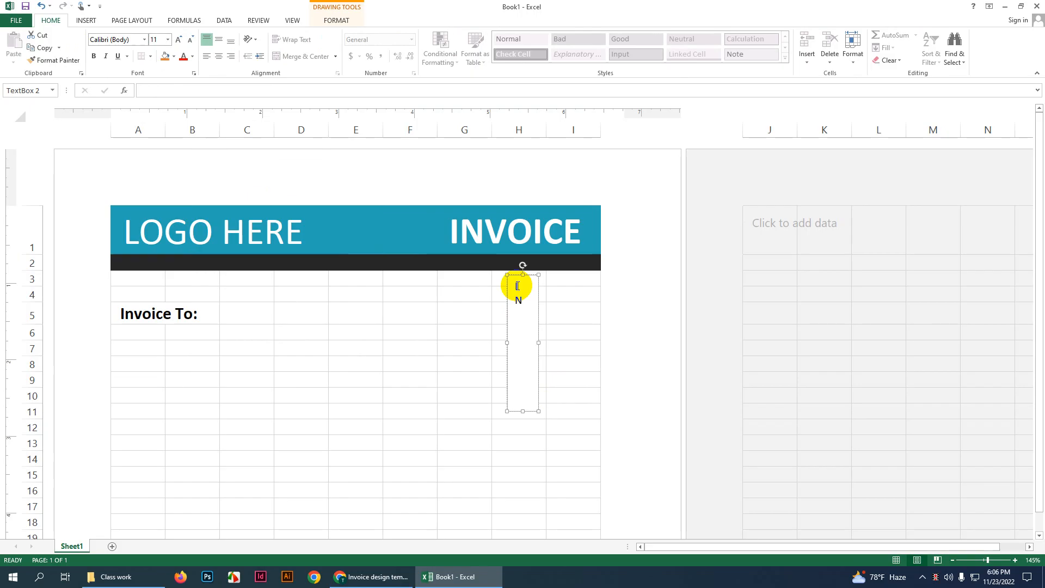
type("I N V ")
type("O")
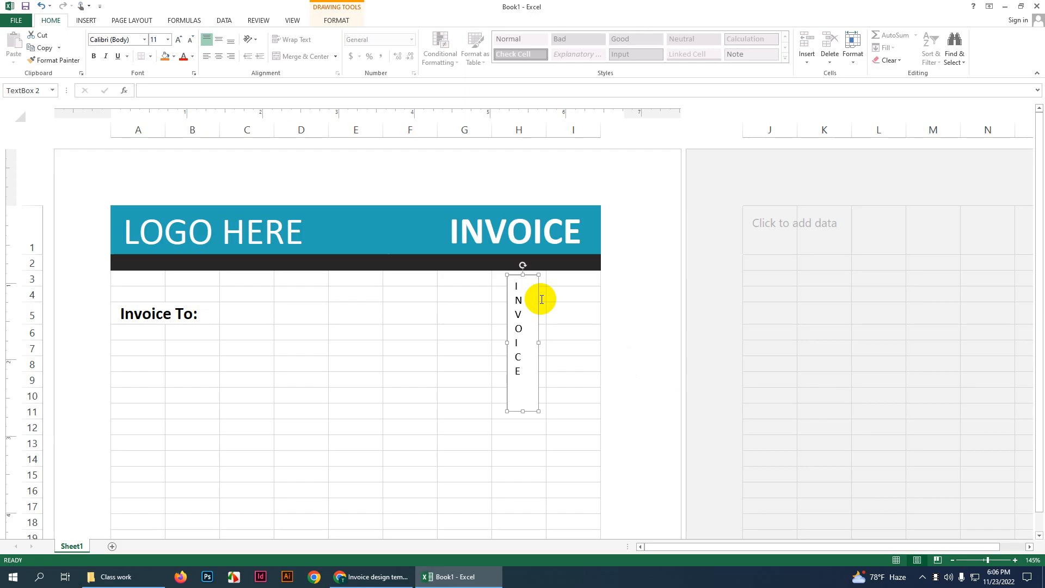
key("Delete")
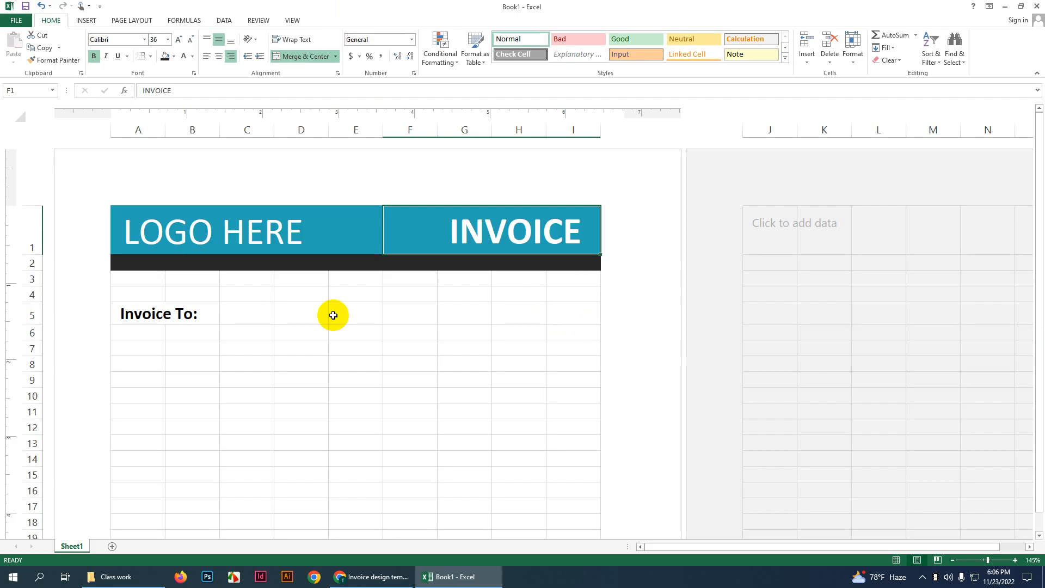
Step: Insert a wide text box across columns F to I, starting at row 7, containing the text INVOICE
left_click(376, 319)
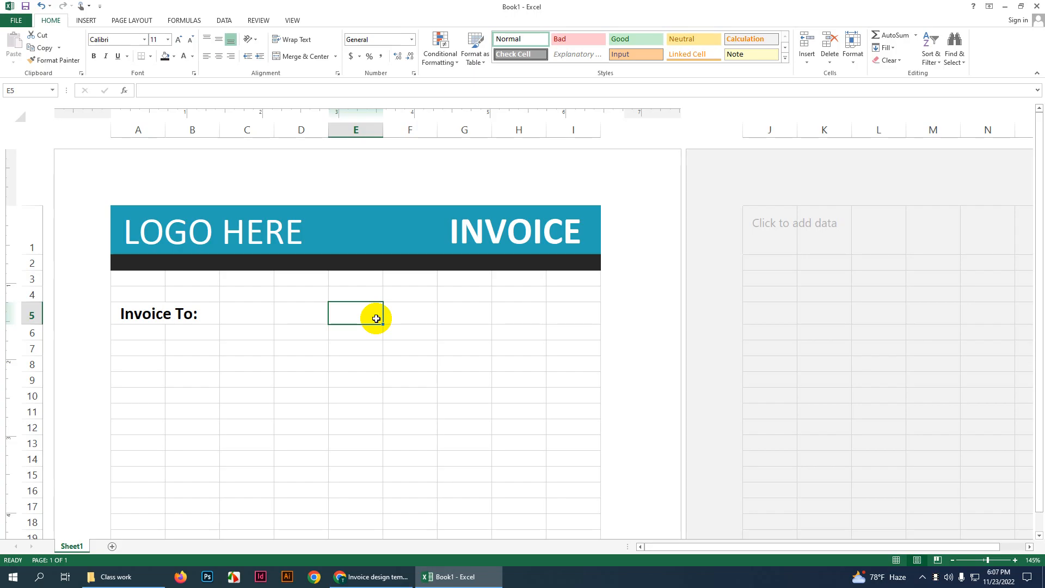
left_click(86, 20)
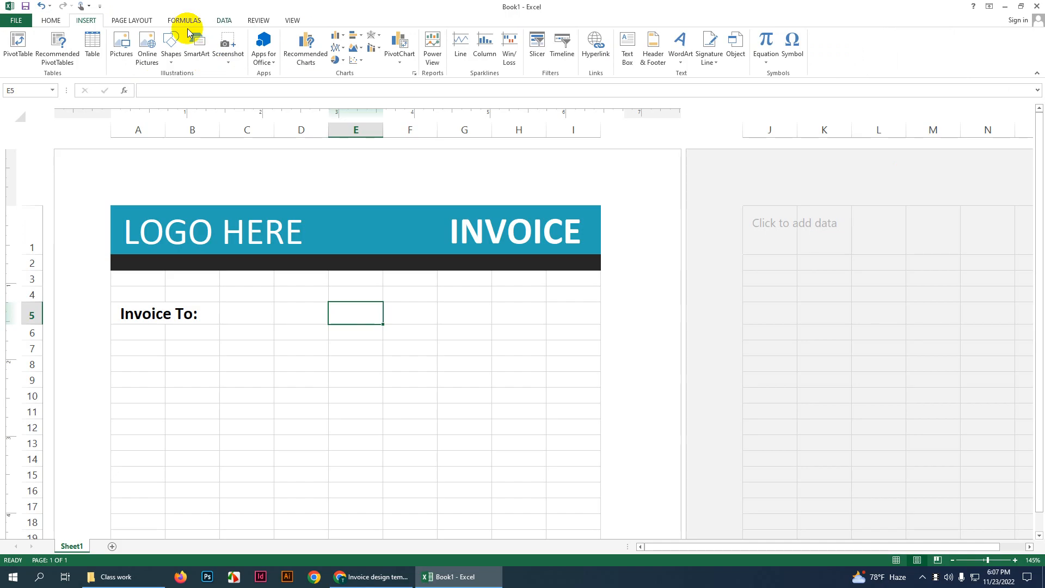
left_click(174, 66)
left_click(175, 87)
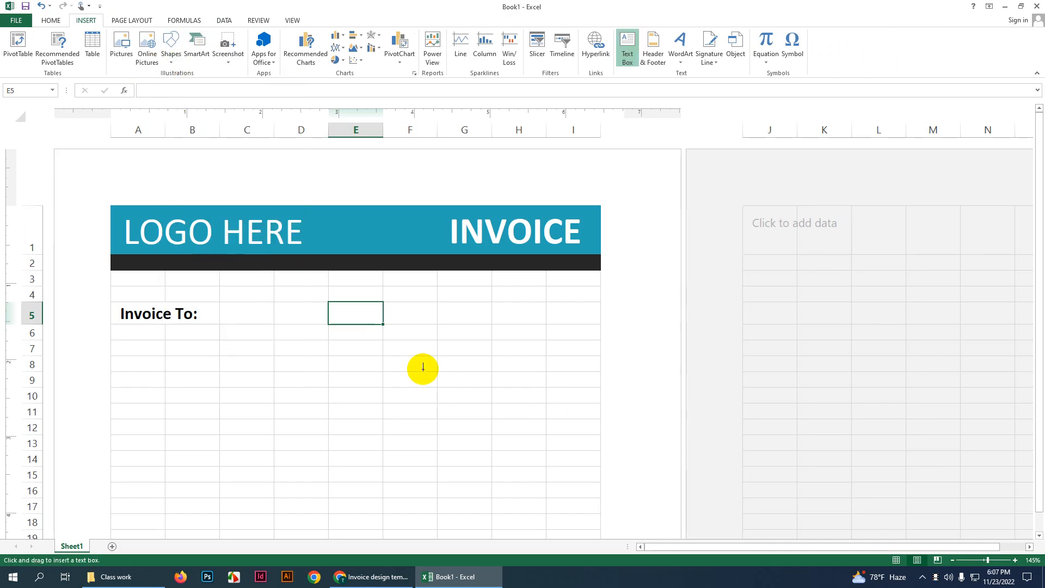
mouse_move(408, 341)
left_mouse_down()
mouse_move(538, 407)
mouse_move(579, 383)
mouse_move(571, 357)
mouse_move(574, 377)
left_mouse_up()
type("INV")
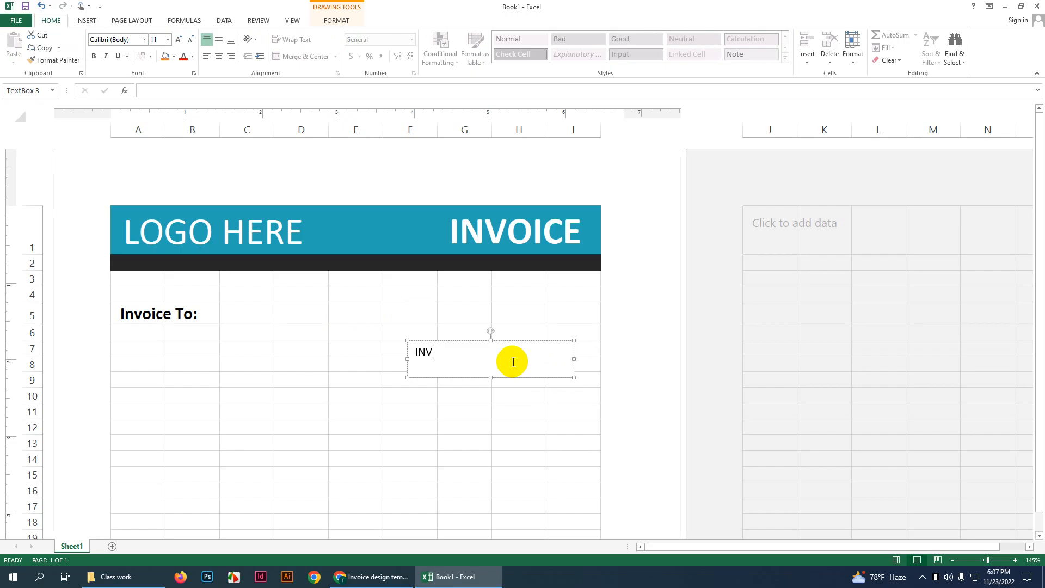
type("OICE")
key("Escape")
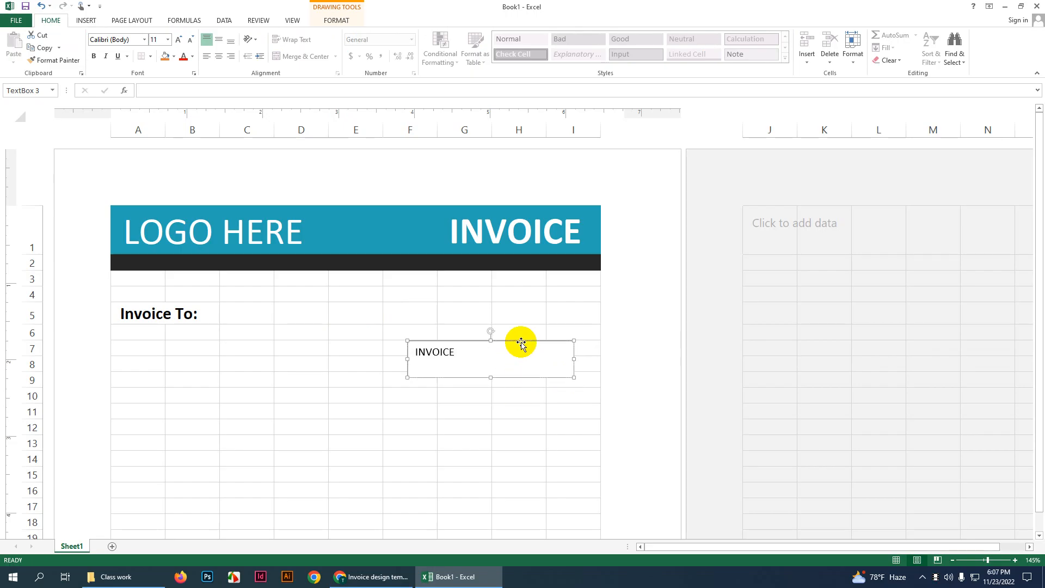
Step: Enlarge the text box's INVOICE text to 32 pt and resize the box to fit closely around it
left_click(177, 39)
left_click(178, 40)
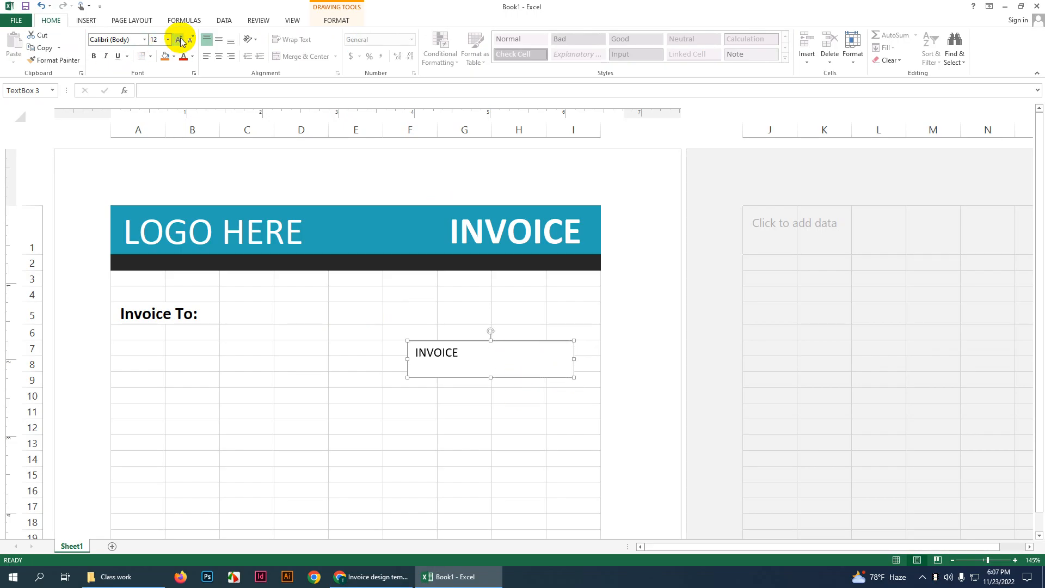
left_click(178, 40)
left_click(178, 40)
left_click(178, 40)
left_click(178, 40)
left_click(178, 39)
left_click(178, 40)
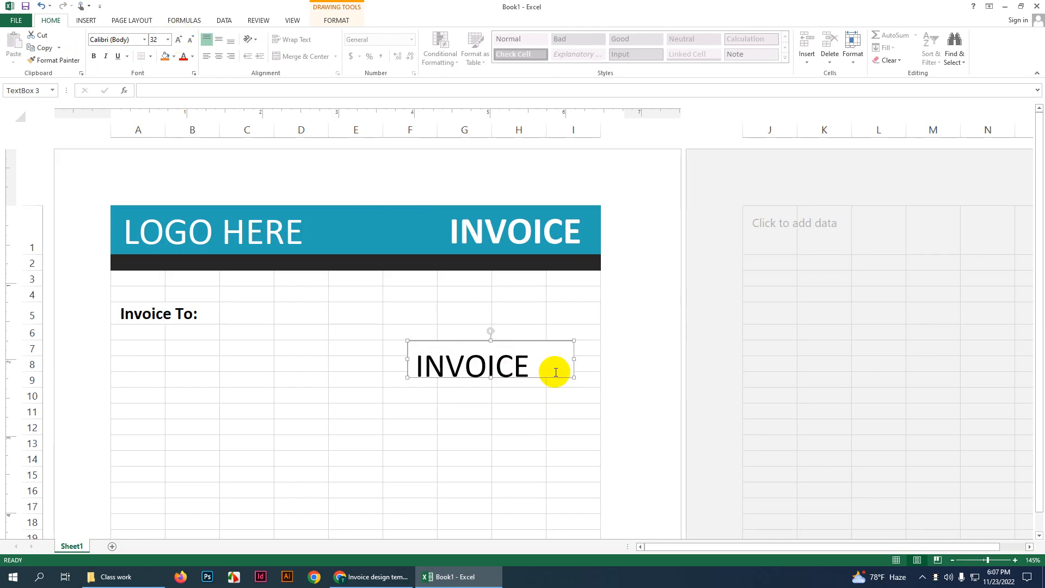
left_click_drag(572, 359, 540, 360)
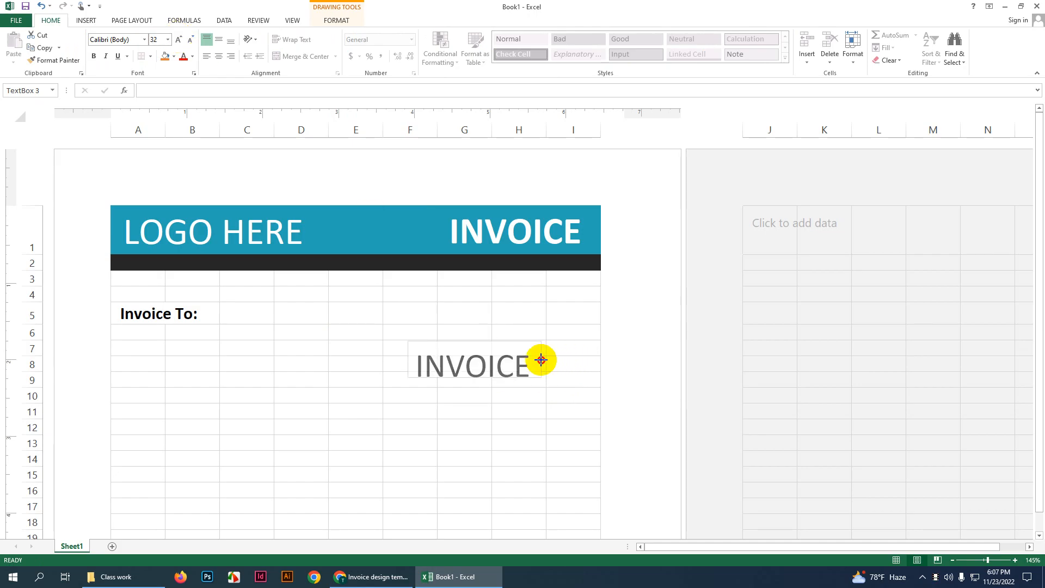
left_click_drag(474, 378, 475, 389)
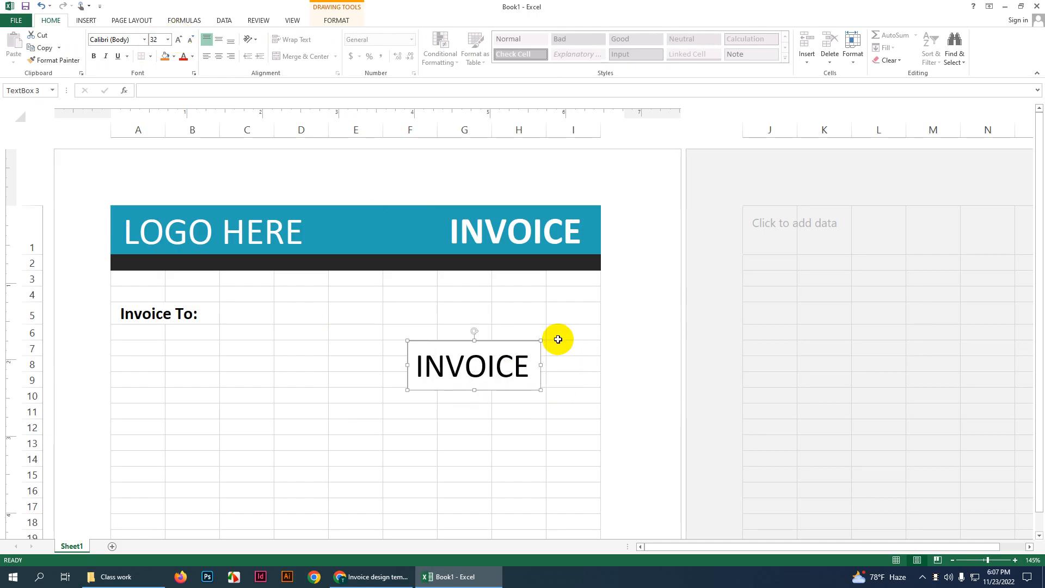
Step: Rotate the INVOICE text box clockwise to a diagonal angle, positioned across the header's INVOICE heading and the dark band
left_click_drag(473, 331, 573, 260)
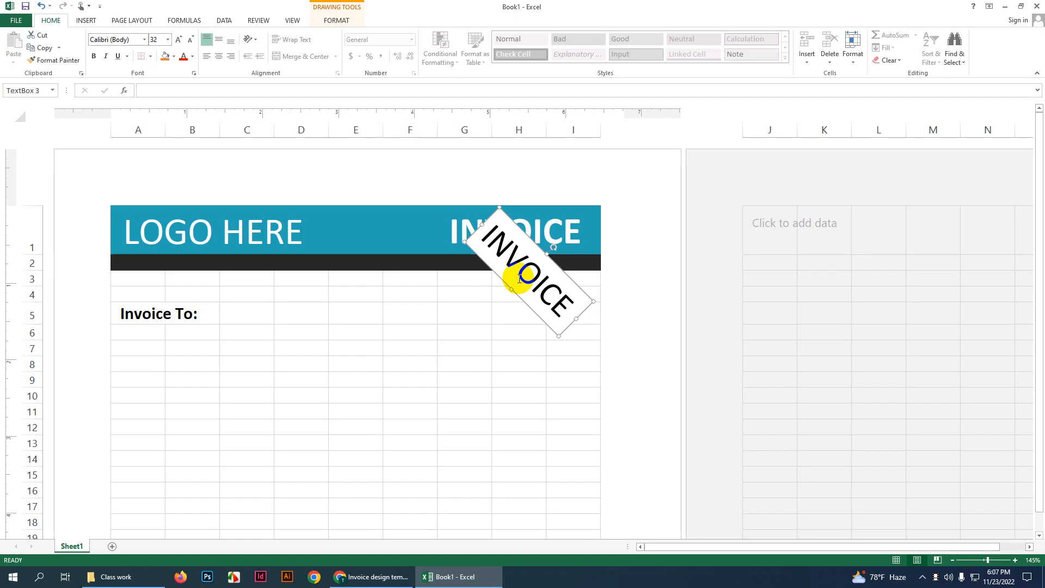
left_click(556, 248)
left_click_drag(556, 248, 568, 267)
left_click(613, 338)
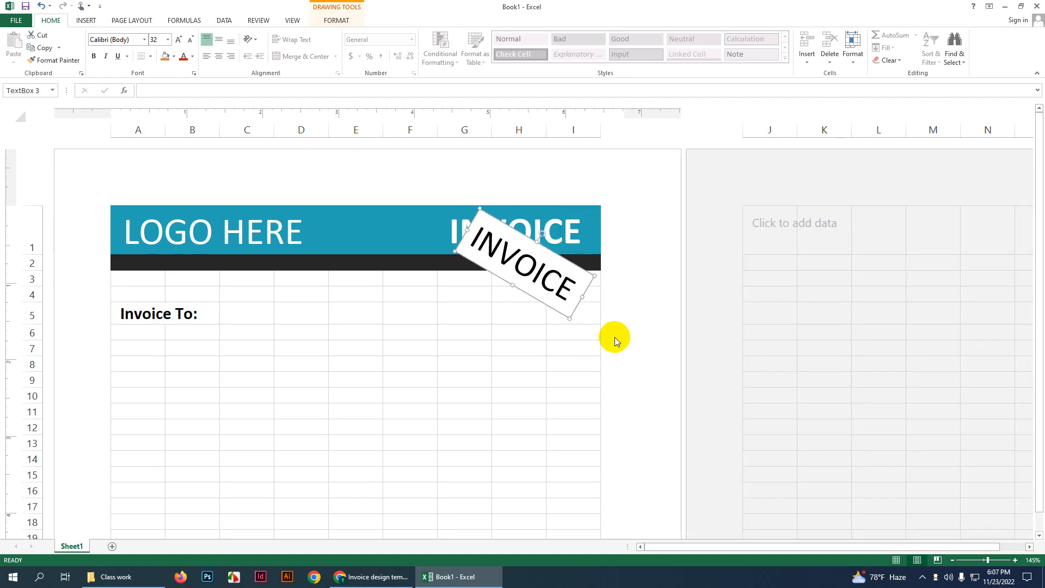
left_click(558, 359)
left_click(571, 261)
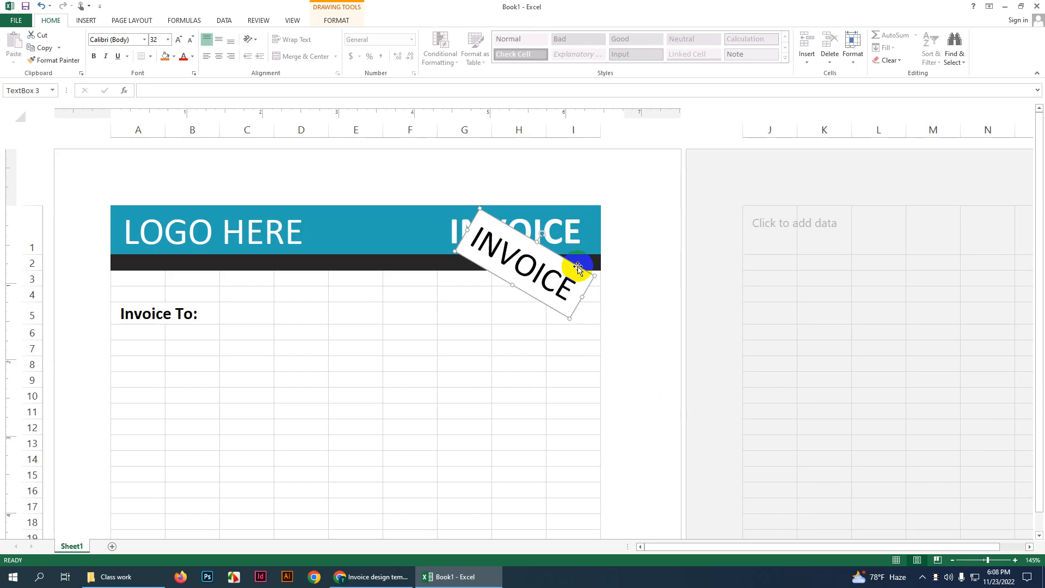
Step: Delete the rotated INVOICE text box and select cell A6 below the "Invoice To:" label
key("Delete")
left_click(412, 329)
left_click(171, 317)
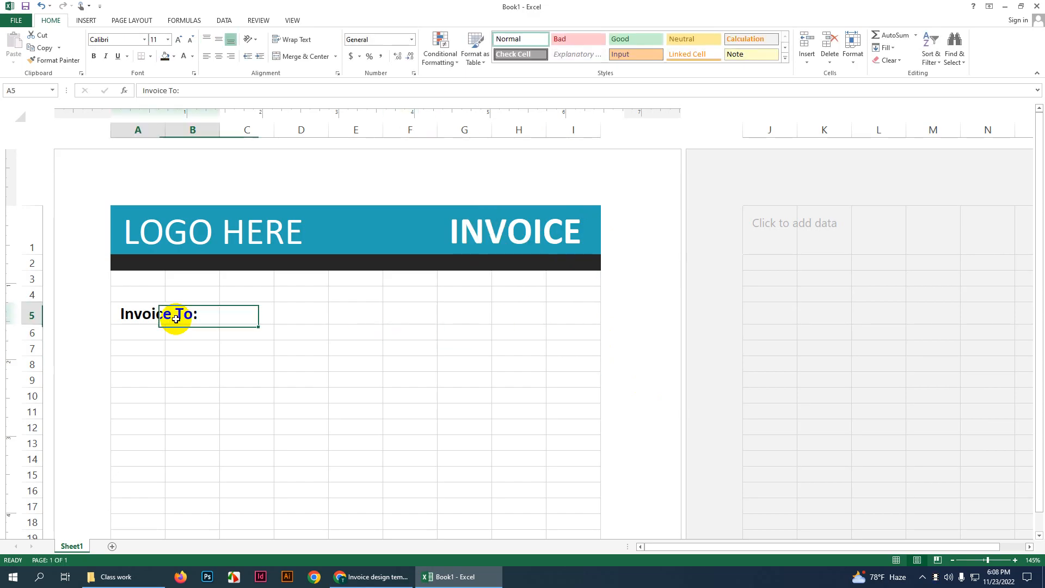
left_click(159, 334)
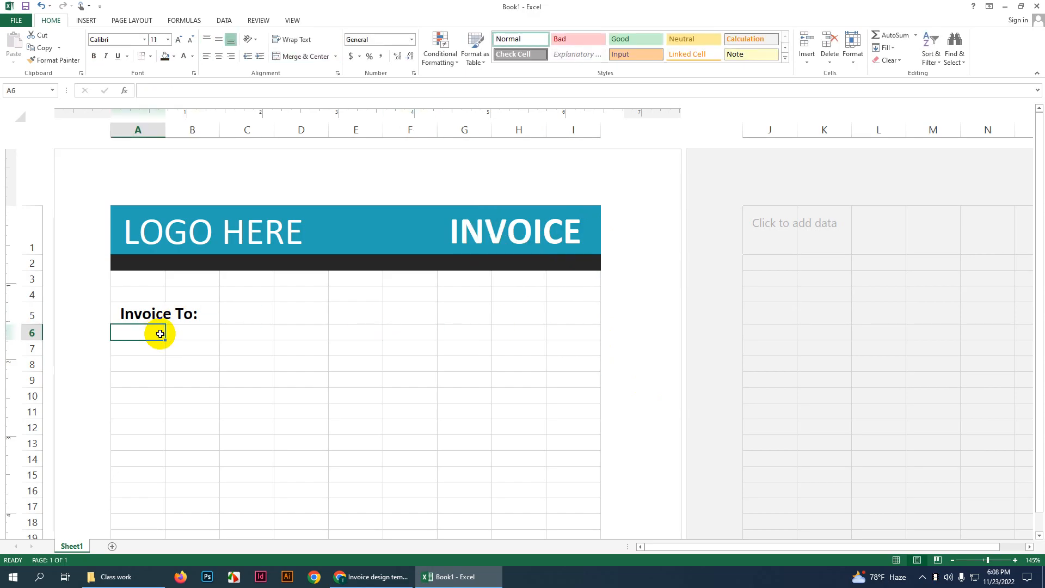
Step: Enter the customer's full name in cell A6 below the "Invoice To:" label
type("Jhon")
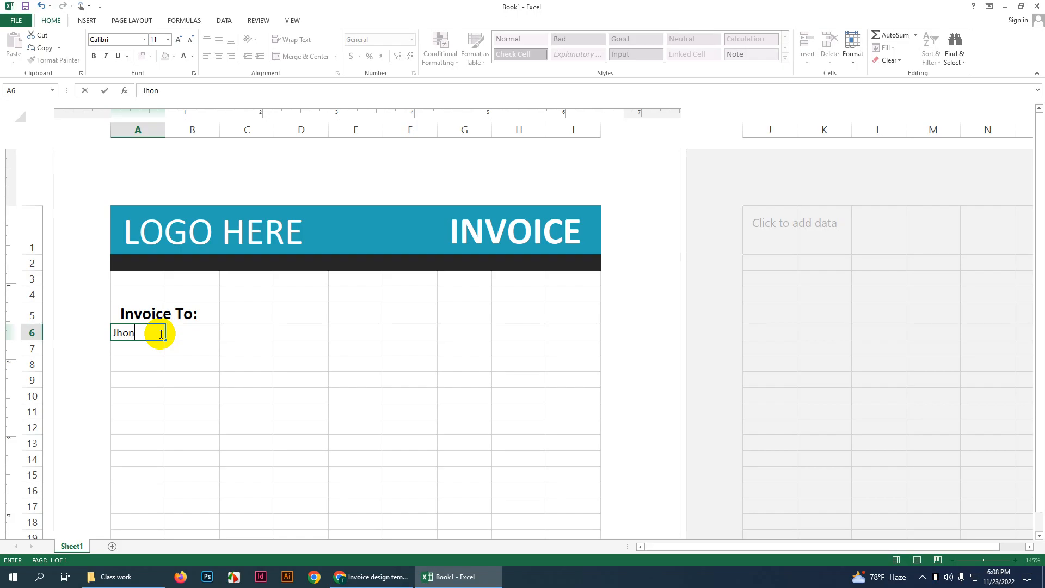
type("son Smith")
left_click(208, 376)
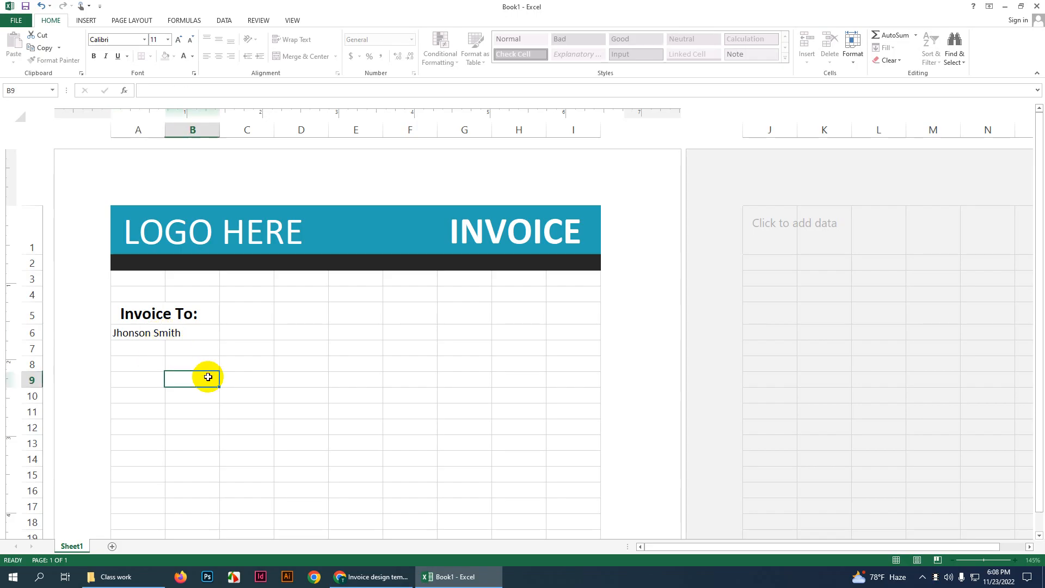
Step: Try to merge and centre the customer name across cells A6:B6
left_click_drag(155, 332, 186, 332)
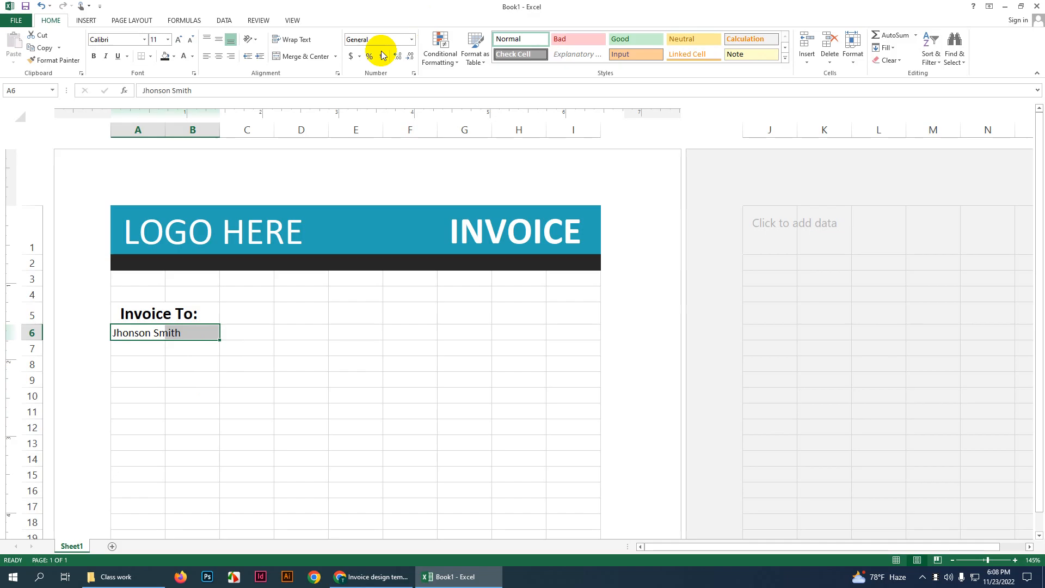
left_click(330, 57)
left_click(336, 57)
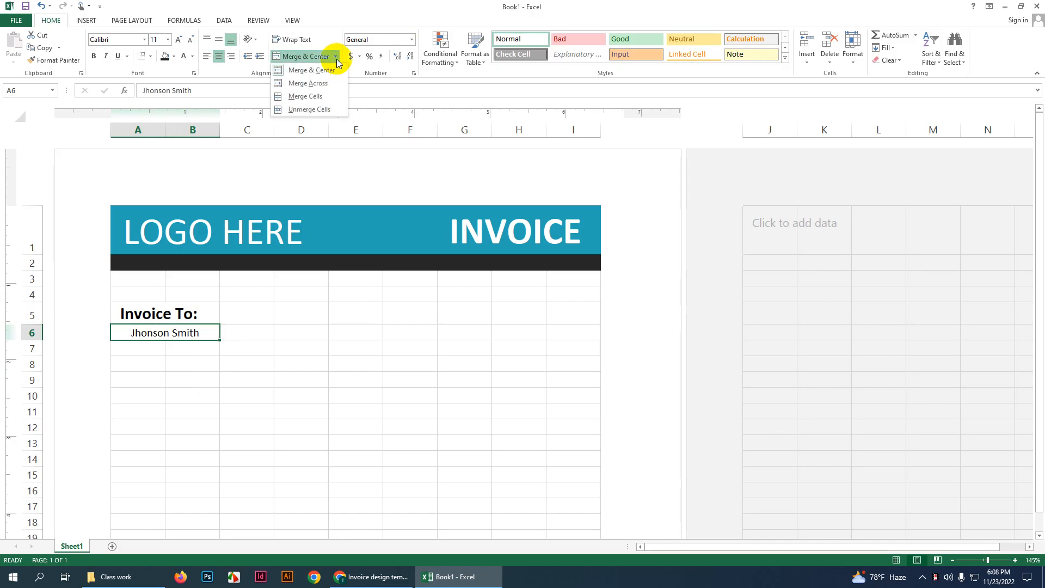
left_click(328, 97)
left_click(216, 369)
left_click(209, 344)
left_click(204, 336)
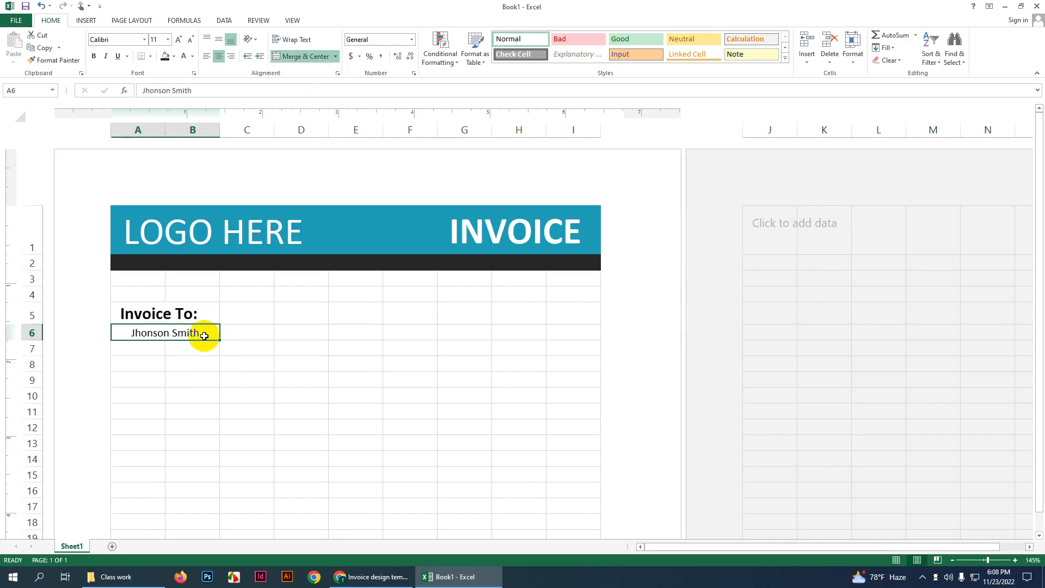
key("ctrl+z")
key("ctrl+z")
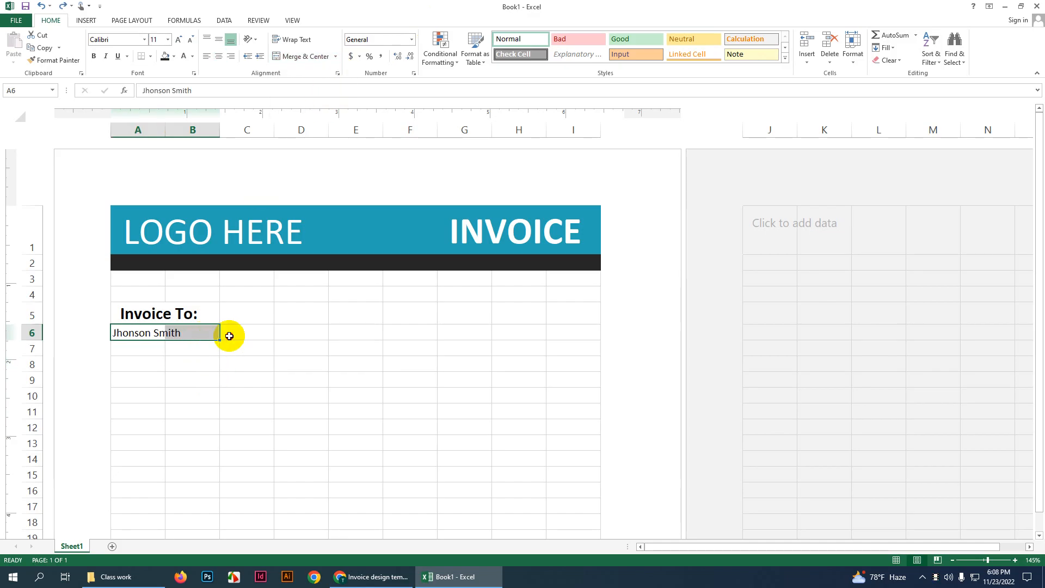
Step: Merge cells A6:B6 containing the customer name without centring the text
left_click_drag(210, 333, 144, 331)
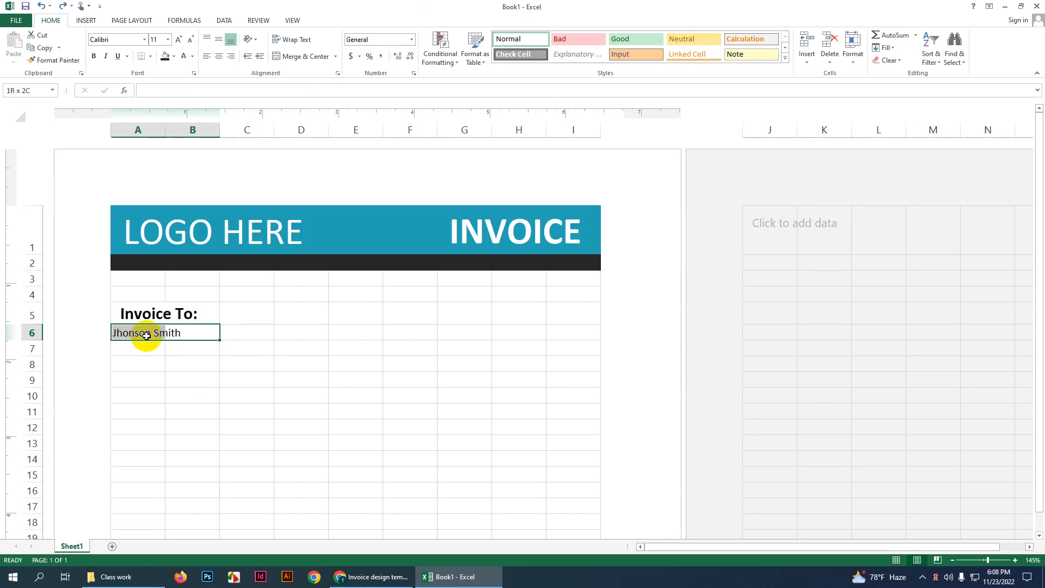
left_click(335, 57)
left_click(321, 93)
left_click(253, 368)
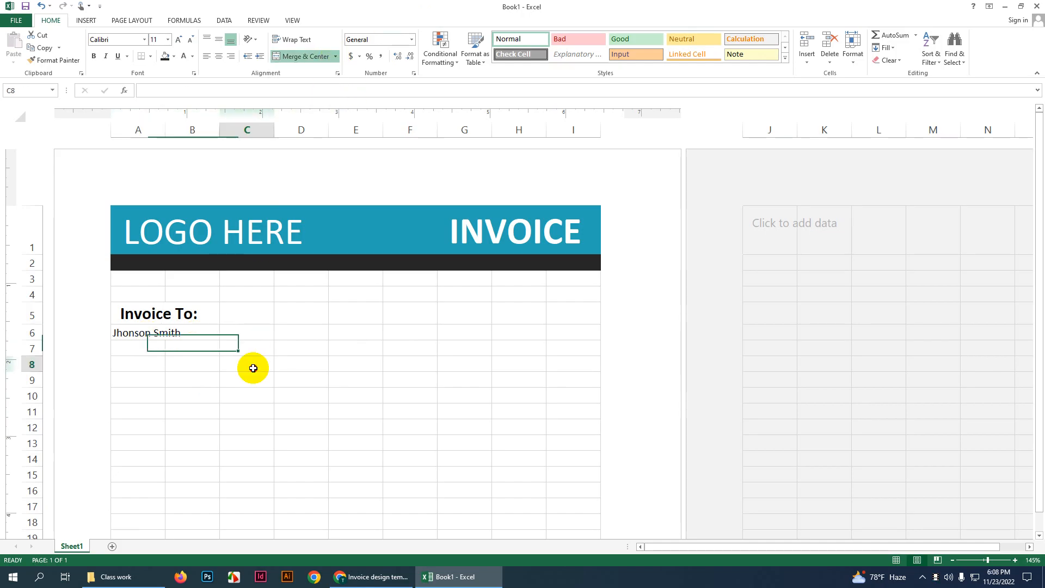
Step: Make the customer name in row 6 bold and enlarge it to 18 pt
left_click(198, 334)
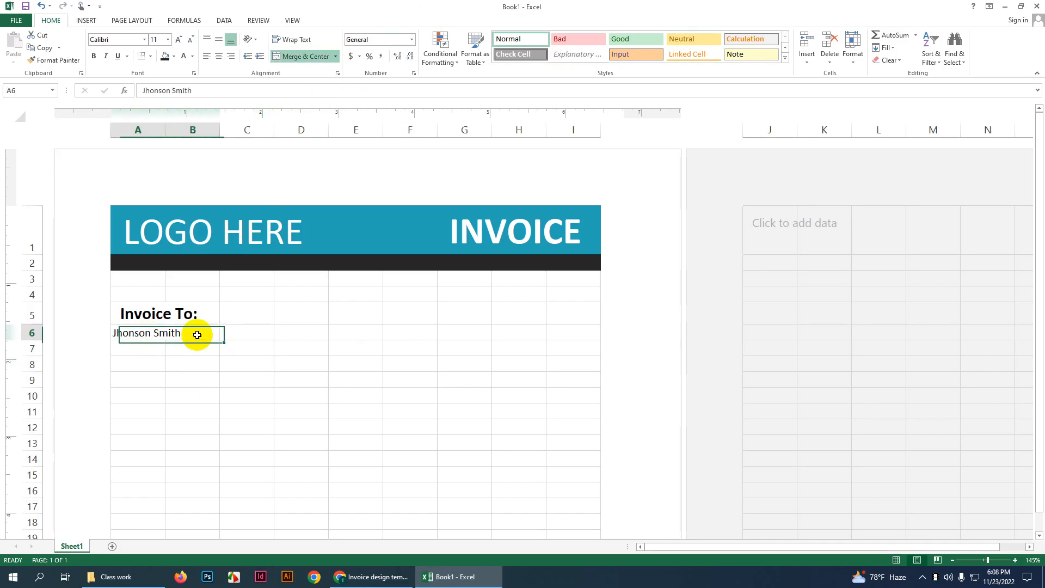
left_click(94, 58)
left_click(177, 40)
left_click(177, 40)
left_click(177, 40)
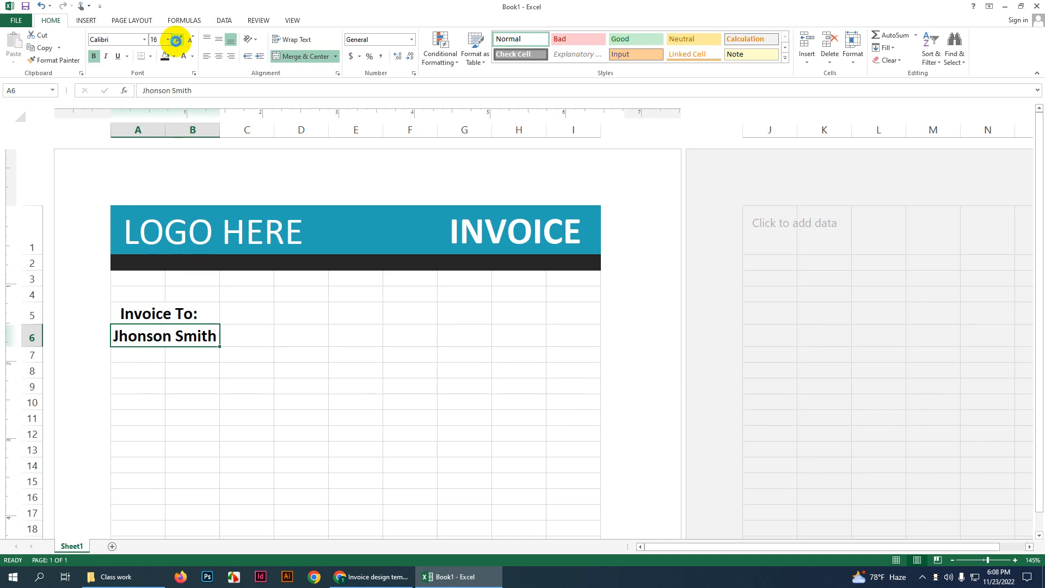
left_click(177, 40)
Step: Extend the customer name's merged cell to A6:C6 without centring and indent the text one level
left_click(256, 340, "shift")
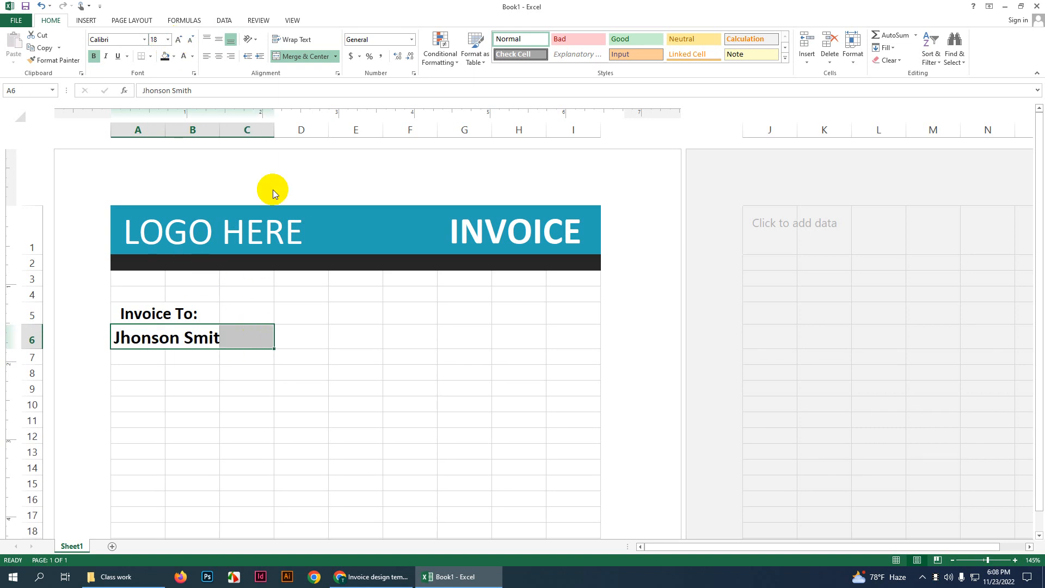
left_click(335, 56)
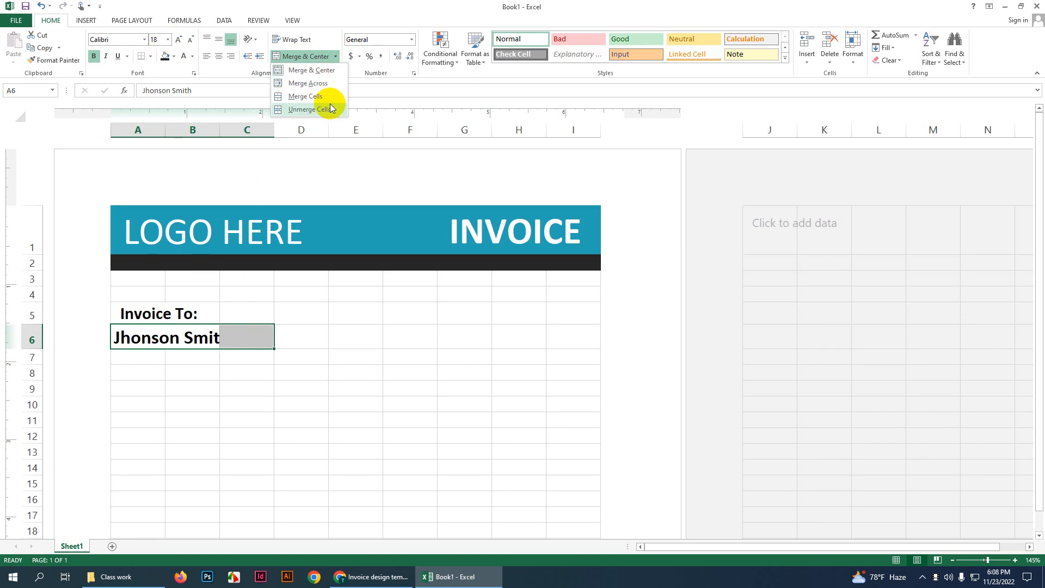
left_click(327, 96)
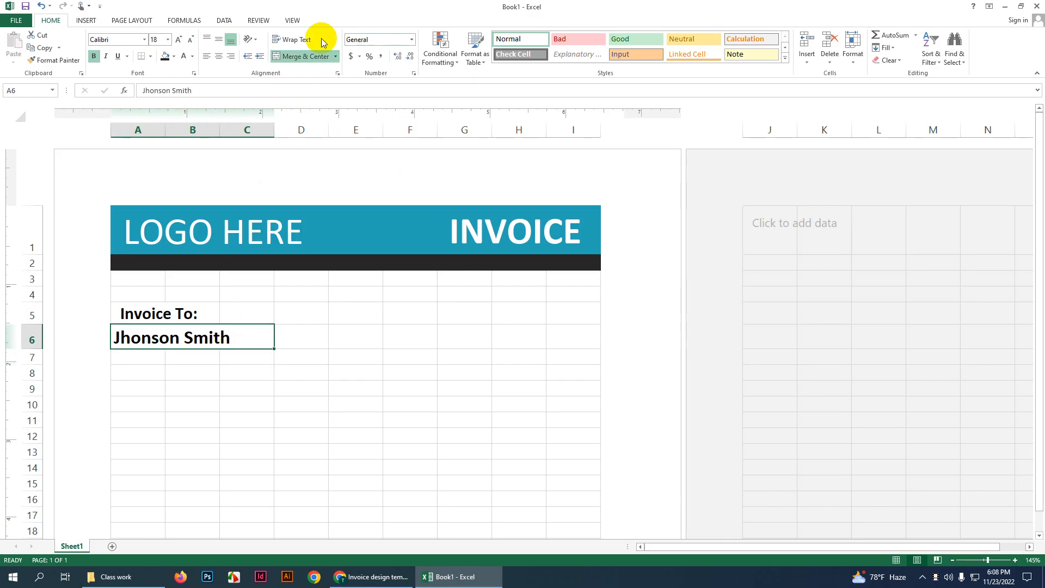
left_click(259, 56)
Step: Remove the bold formatting from the "Invoice To:" label in row 5
left_click(156, 311)
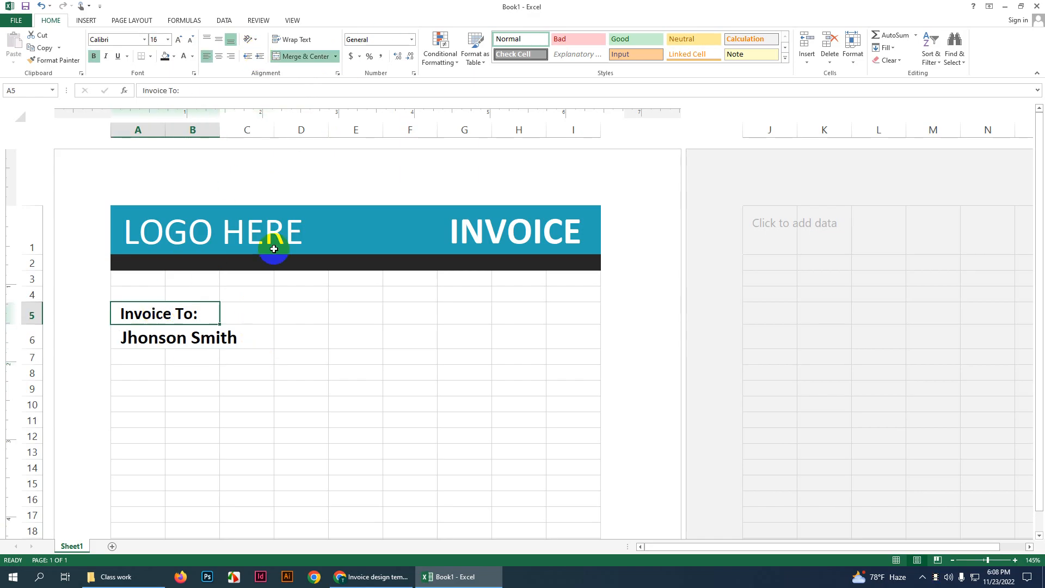
left_click(96, 58)
left_click(246, 357)
Step: Change the customer name's font colour to the recently used header blue
left_click(175, 342)
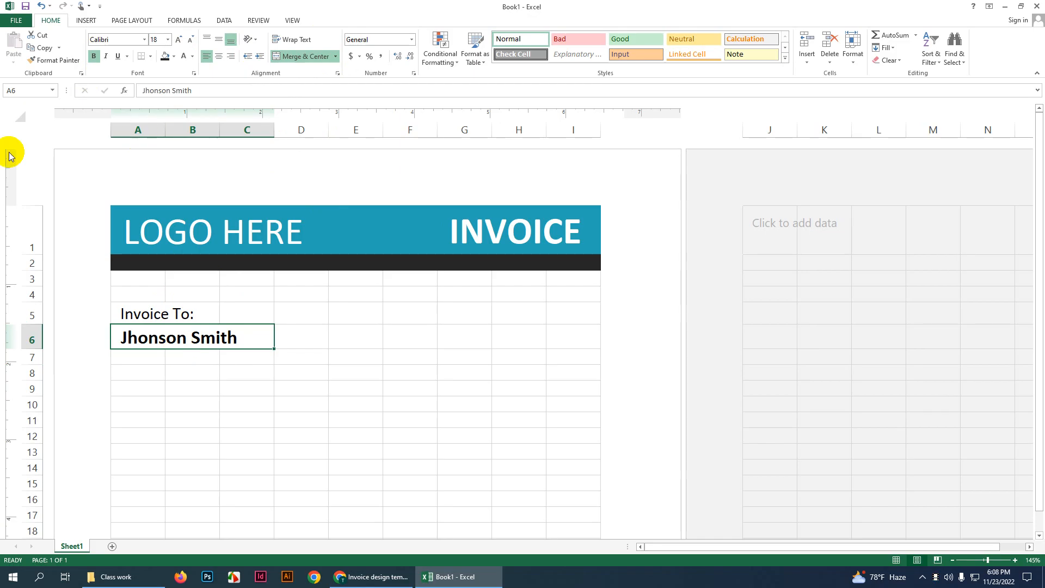
left_click(193, 56)
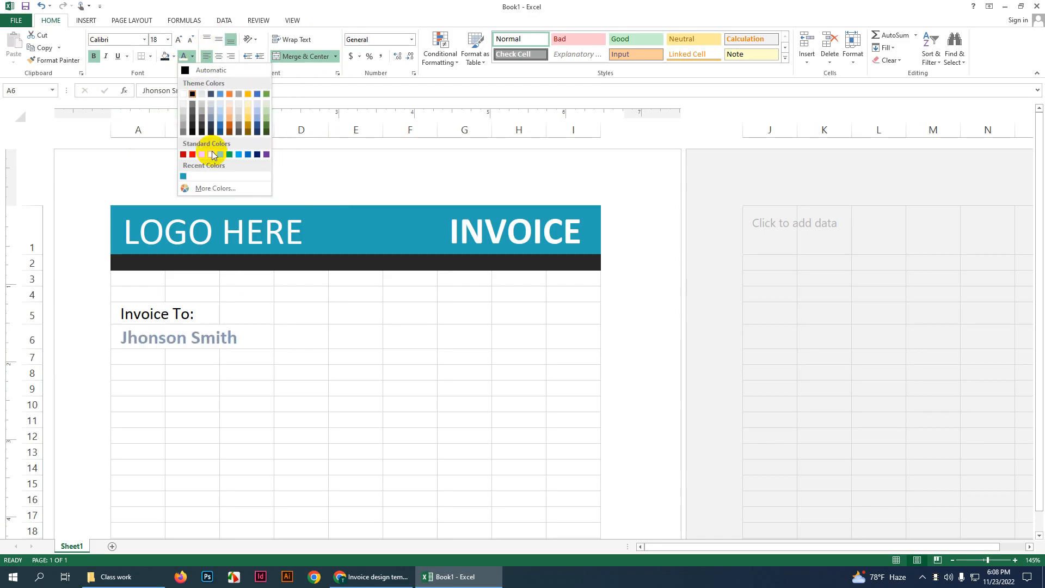
left_click(184, 176)
Step: Enter the labels "Phone no:", "Email:" and "Address:" in cells A7, A8 and A9 below the customer name
left_click(145, 359)
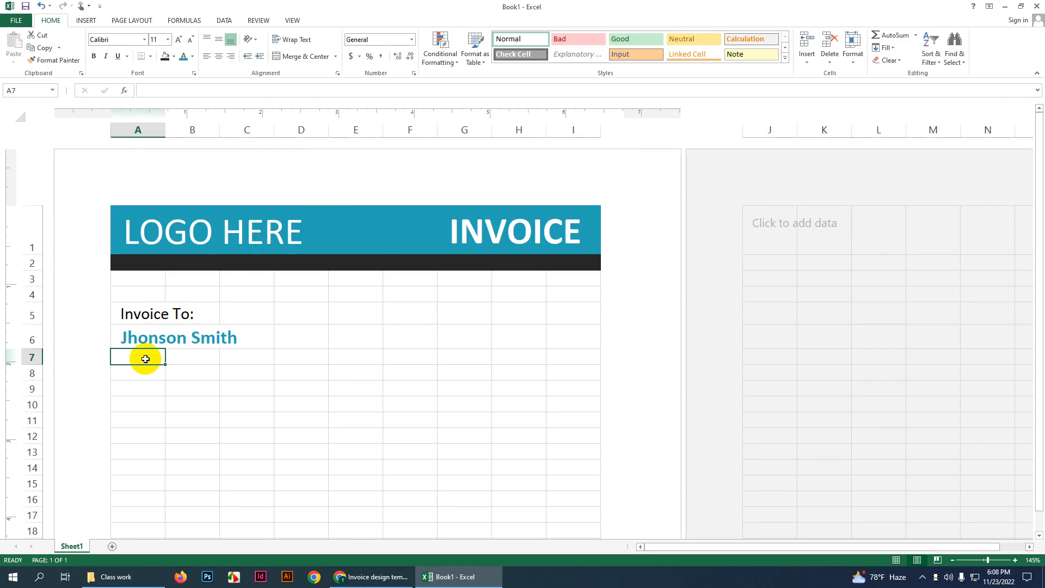
type("Phone")
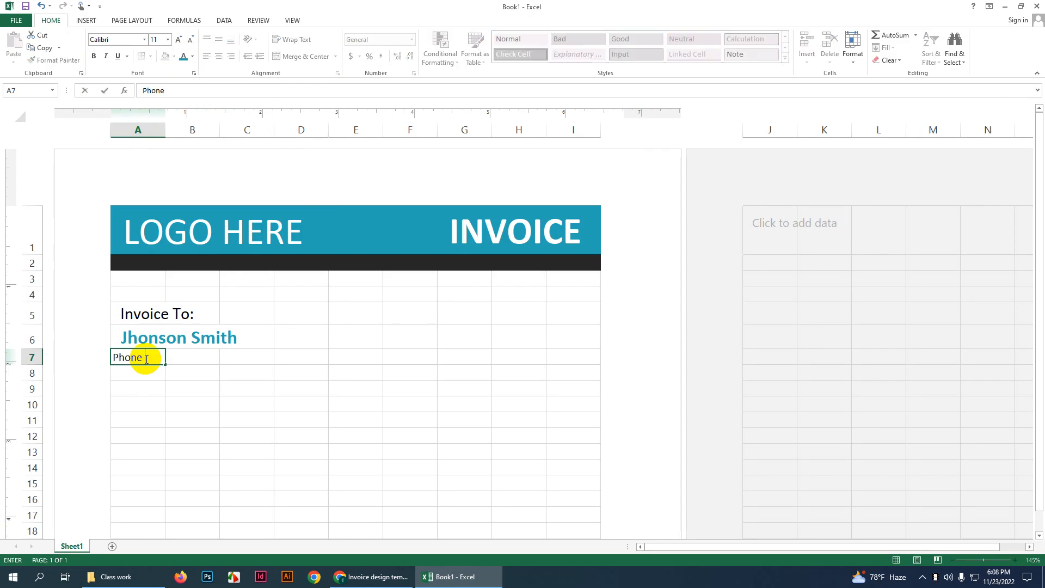
type(" no:")
key("Return")
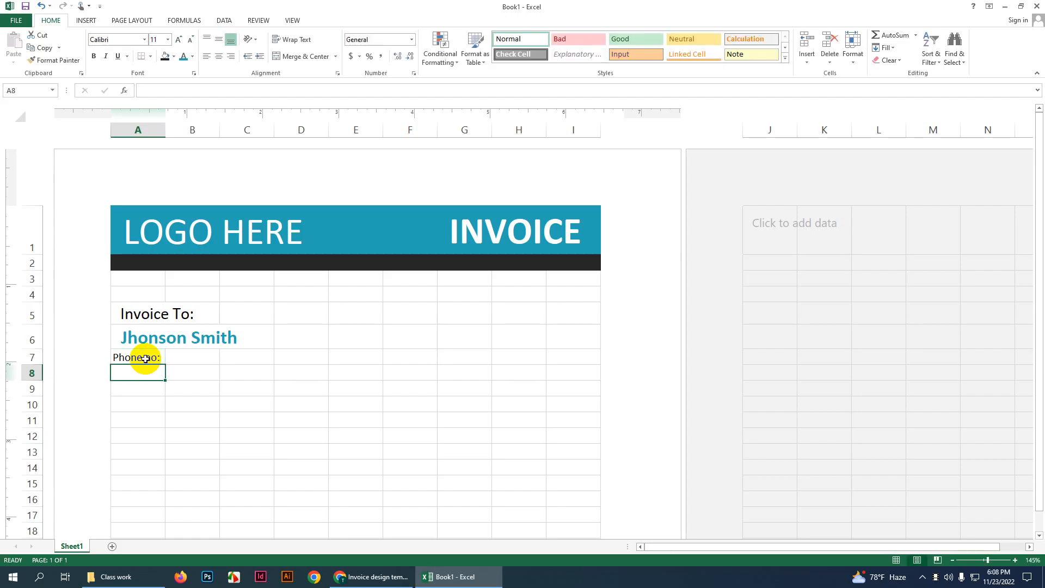
key("Right")
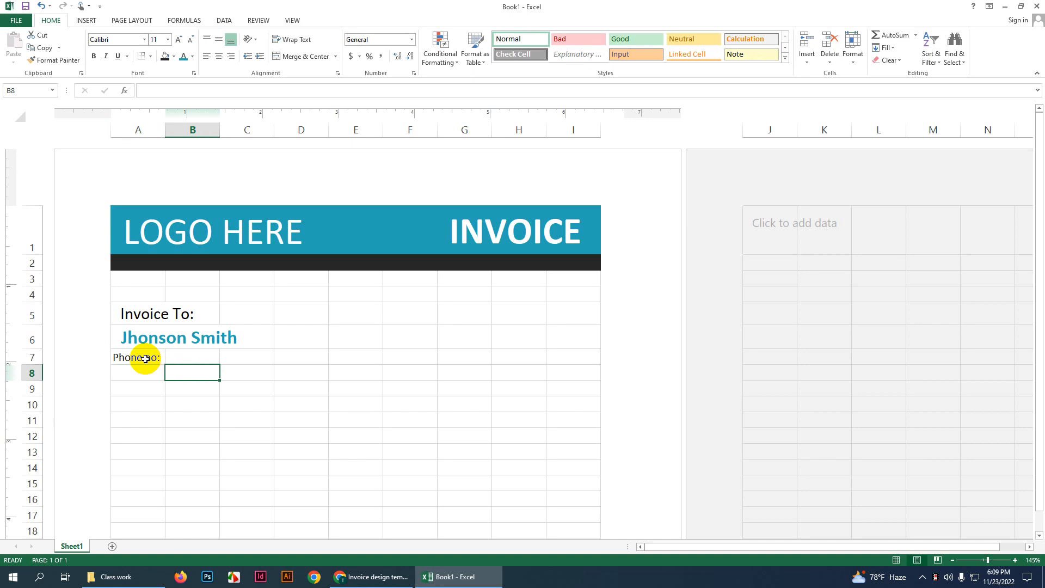
key("Left")
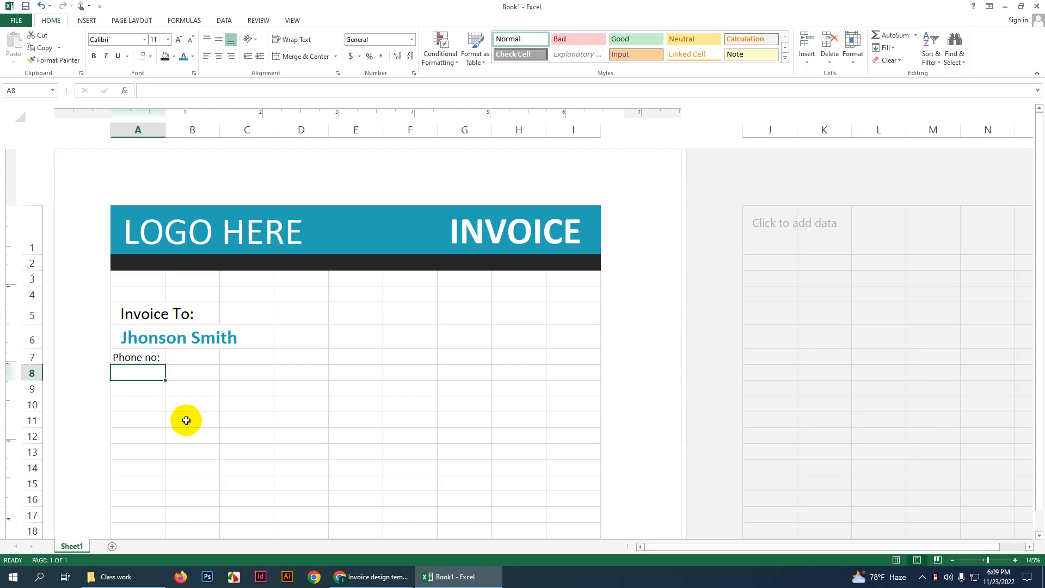
type("Email")
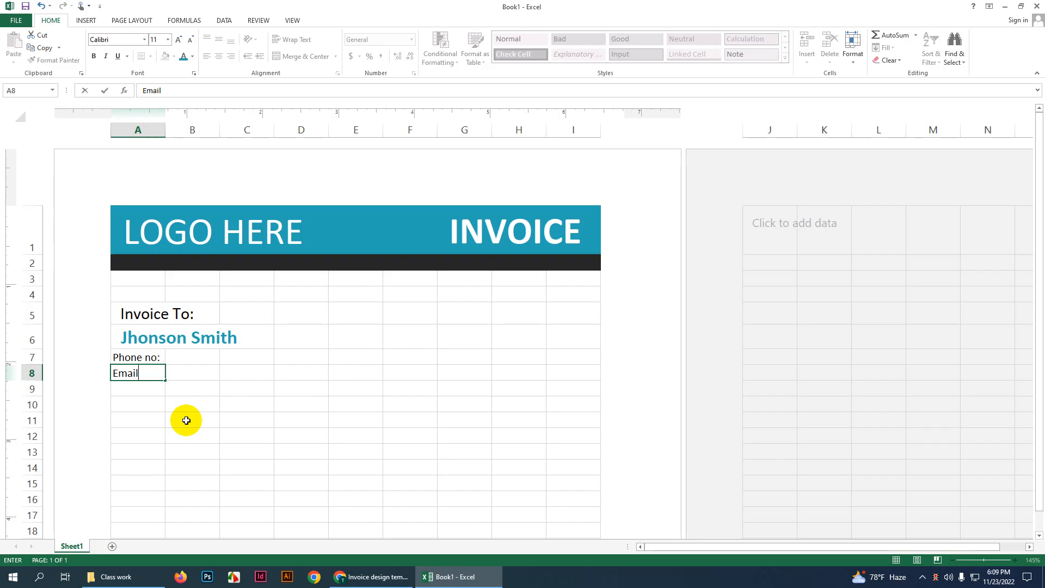
type(":")
key("Return")
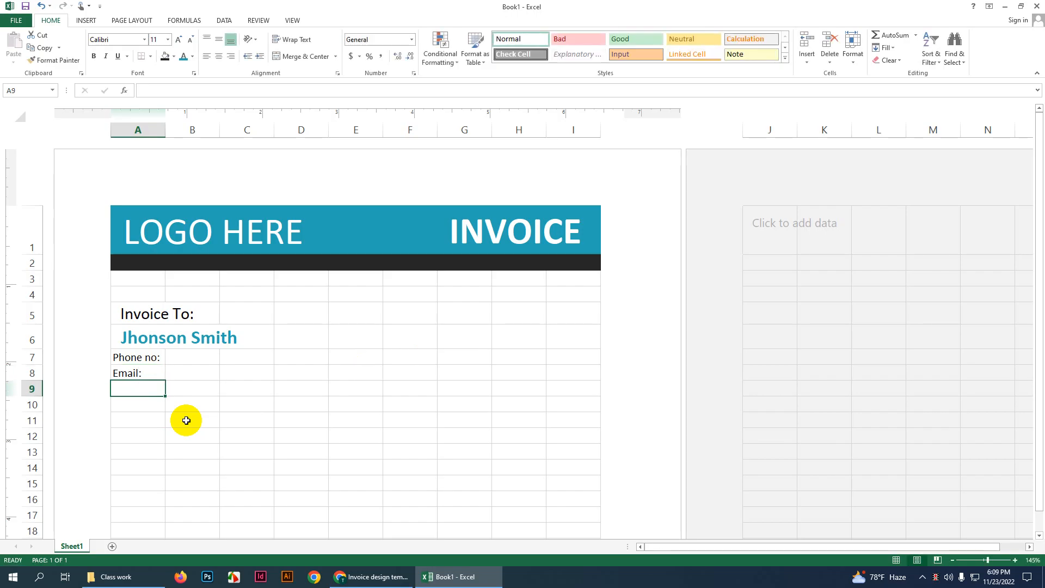
type("Address")
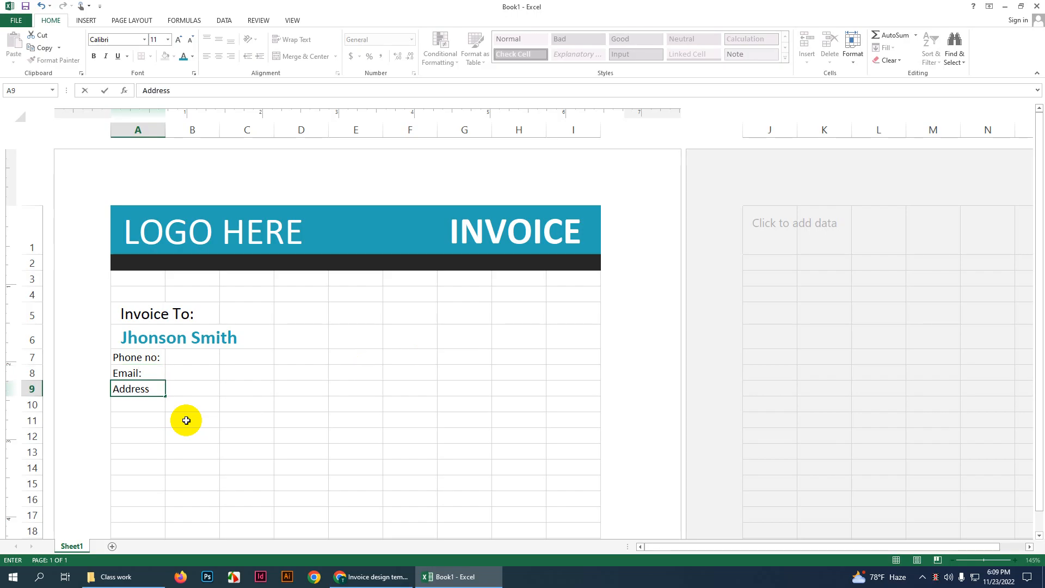
type(":")
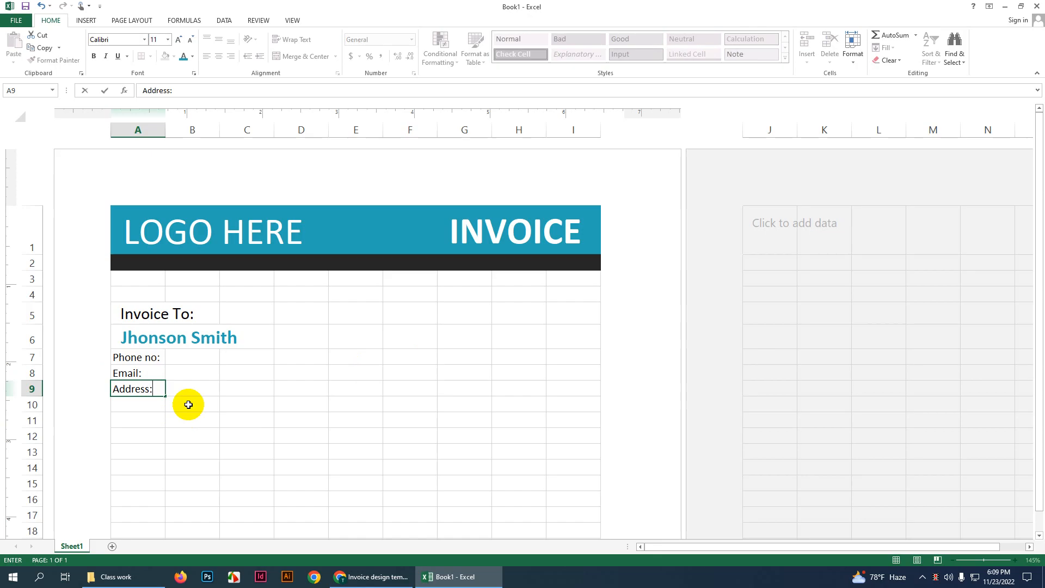
Step: Indent the three contact labels in A7:A9 by one level
left_click_drag(139, 387, 142, 356)
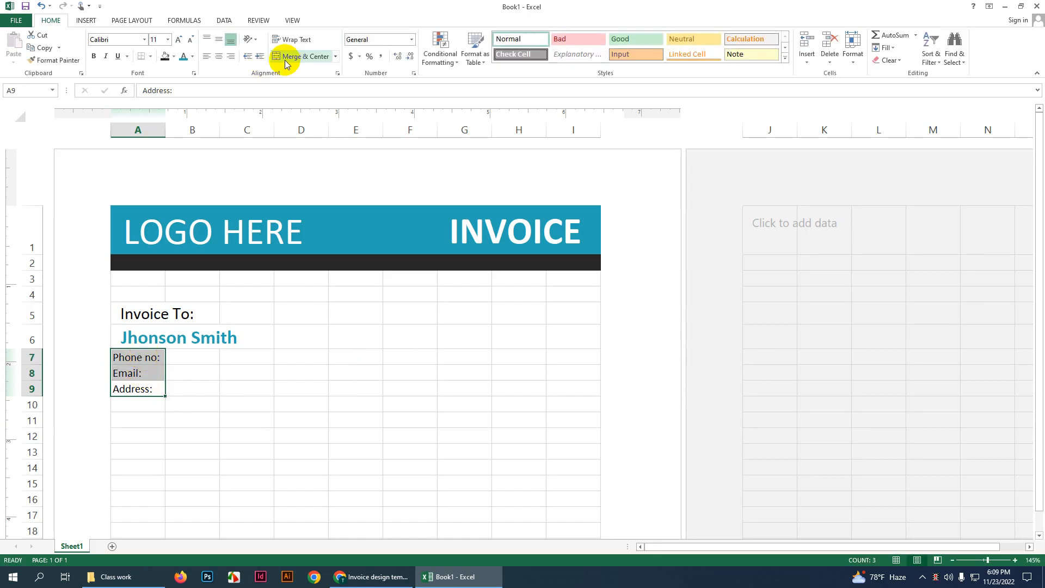
left_click(260, 56)
left_click(235, 375)
Step: Merge cells A7:B7 containing the "Phone no:" label without centring the text
left_click(185, 355)
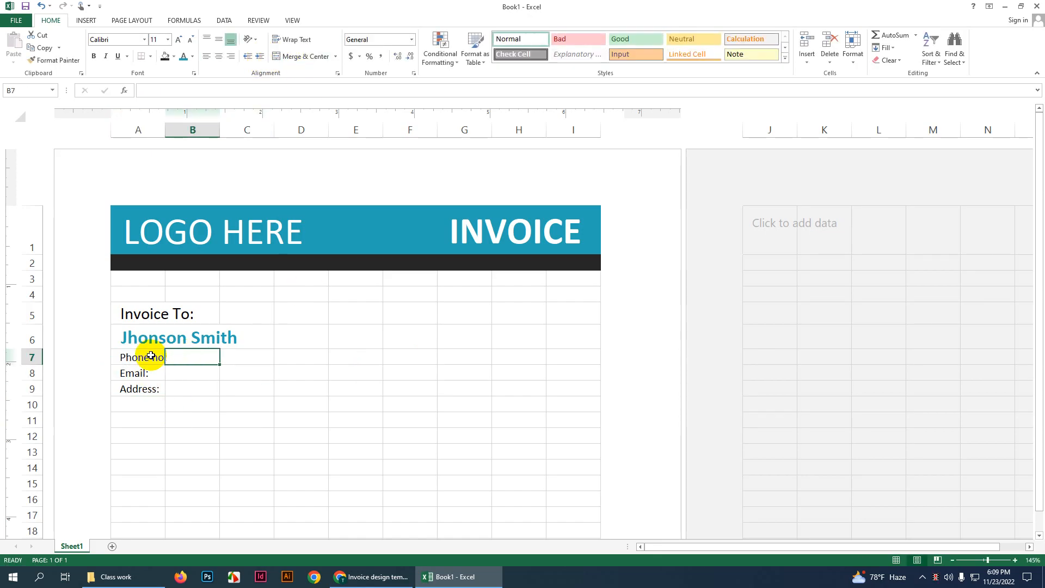
left_click_drag(150, 356, 191, 356)
left_click(330, 58)
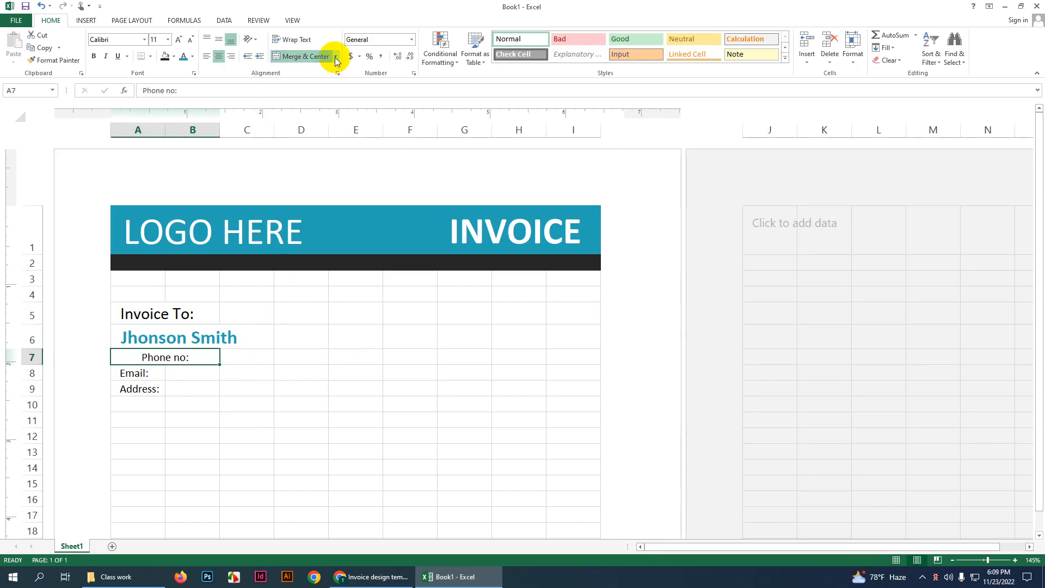
key("ctrl+z")
left_click(336, 59)
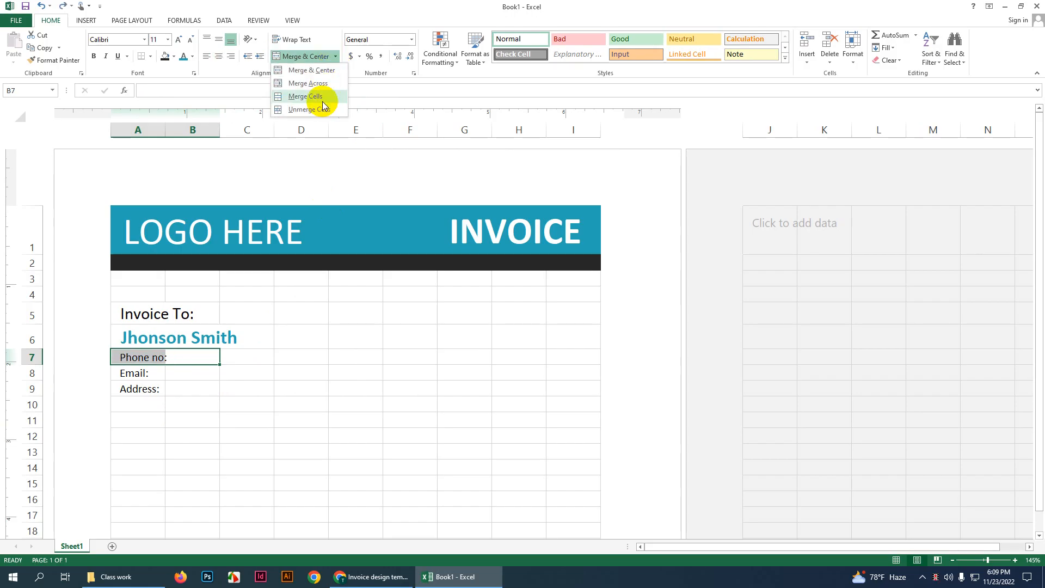
left_click(323, 99)
left_click(279, 400)
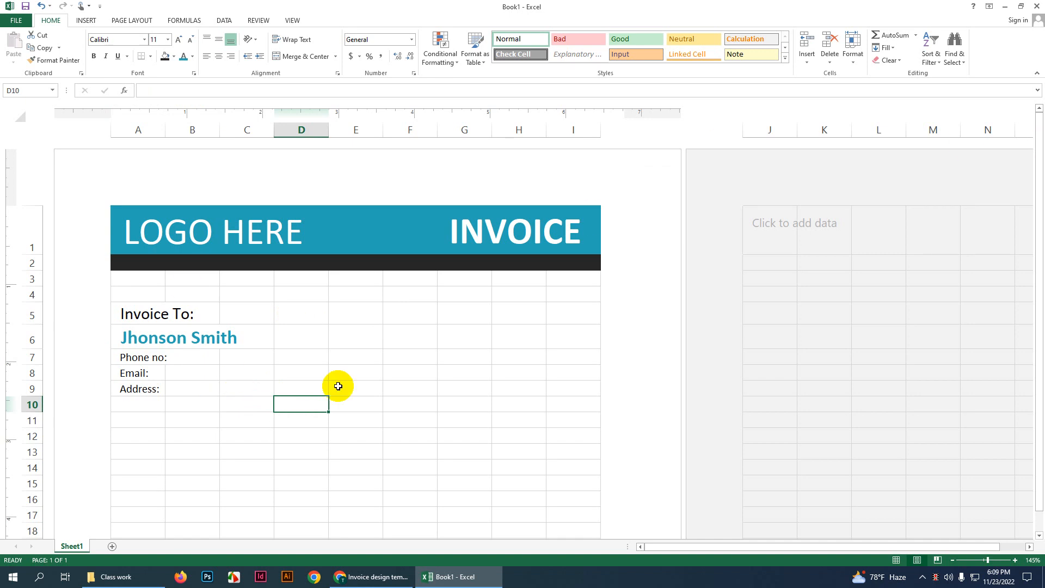
Step: Check the invoice detail fields in the browser reference, then enter "Invoice no:", "Invoice date:" and "Total Due:" in Excel cells F7, F8 and F9
left_click(389, 357)
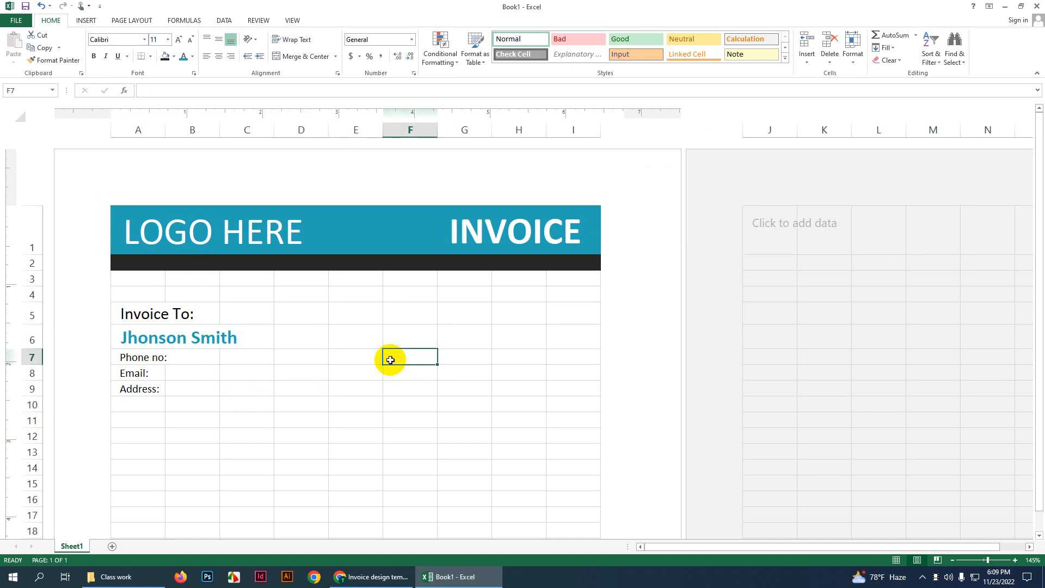
left_click(373, 576)
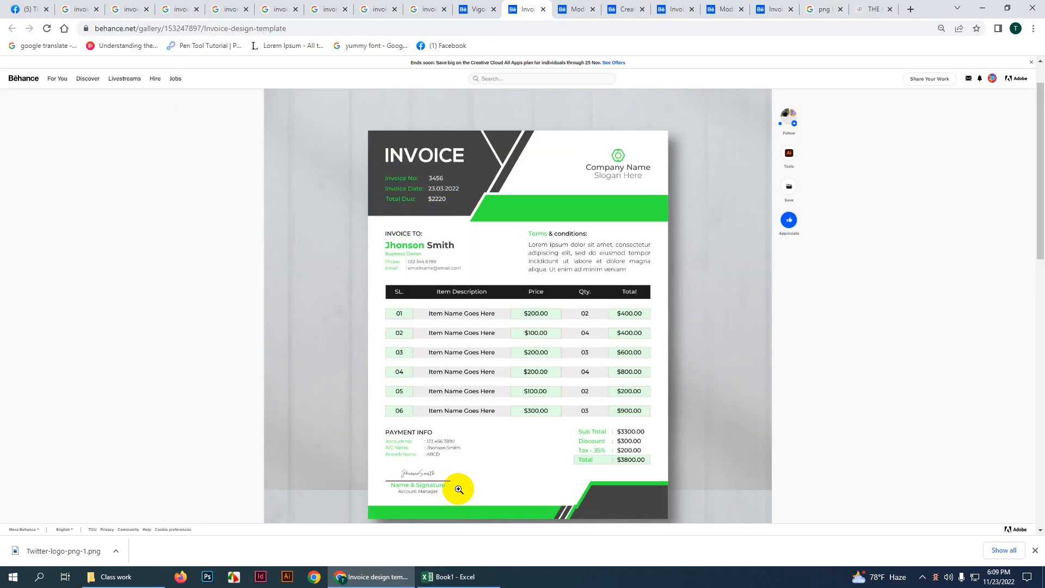
left_click(452, 576)
left_click(409, 337)
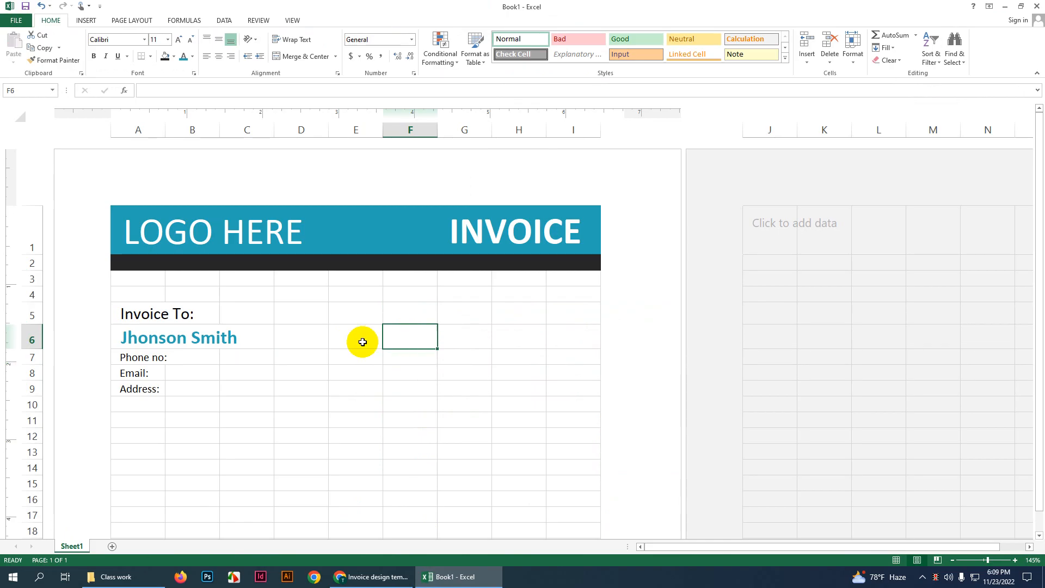
left_click(413, 357)
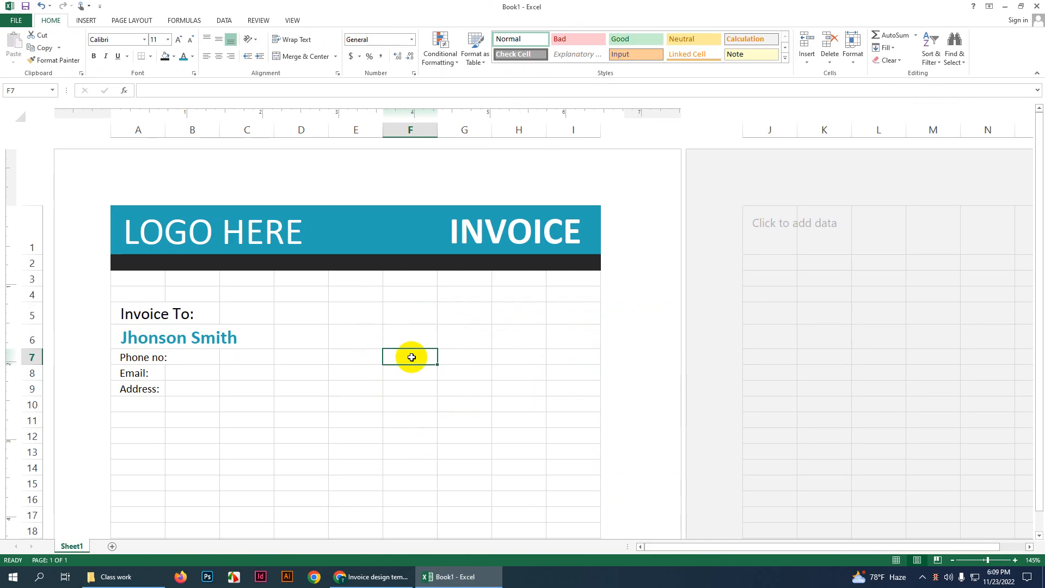
type("Invoice no")
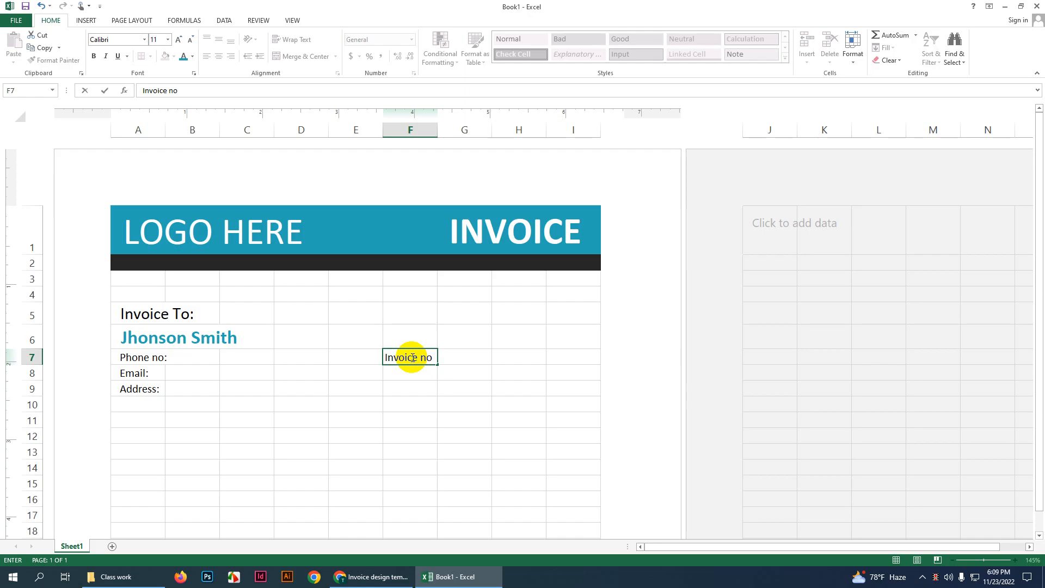
type(":")
key("Return")
type("I")
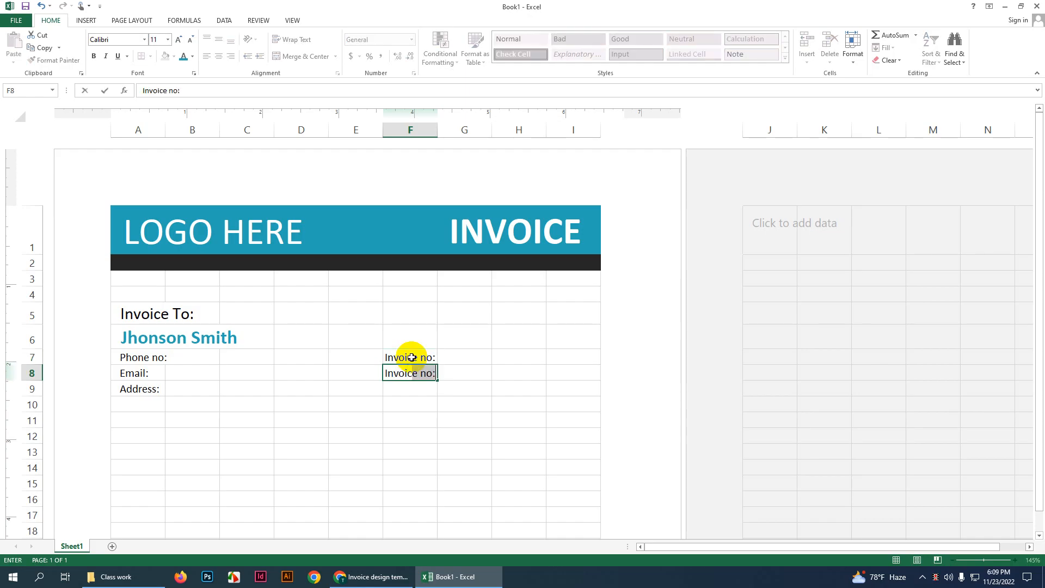
type("nvoice date:")
key("Return")
type("Total Due")
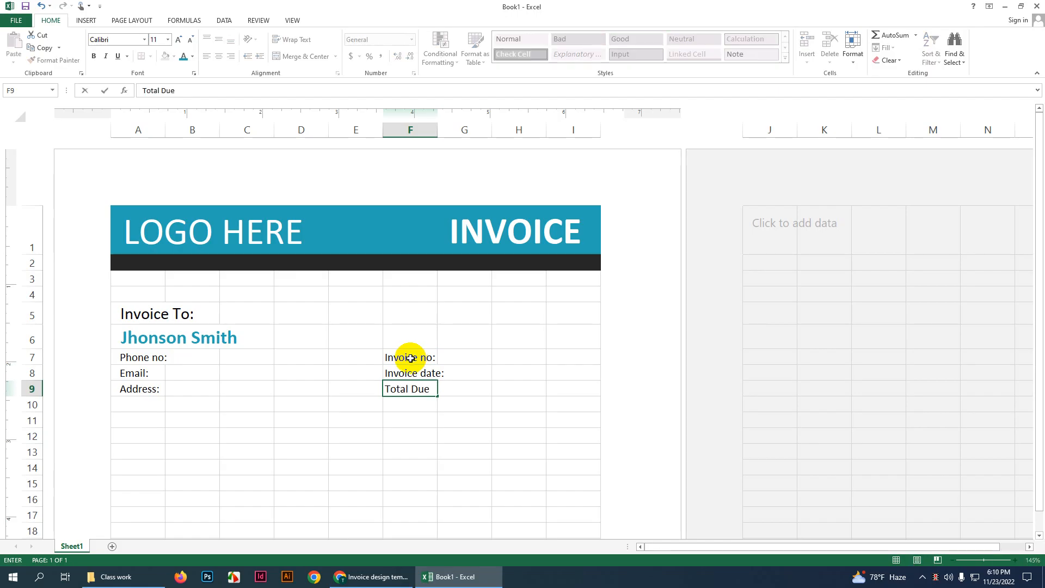
left_click(459, 413)
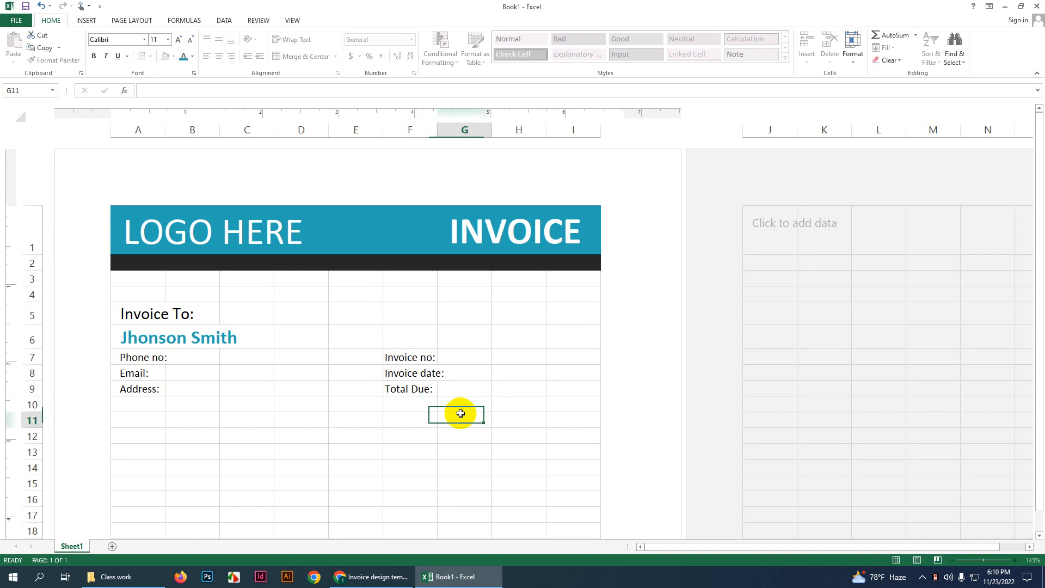
Step: Try moving the three invoice detail labels from F7:F9 to I7:I9 and right-aligning them
left_click(410, 357)
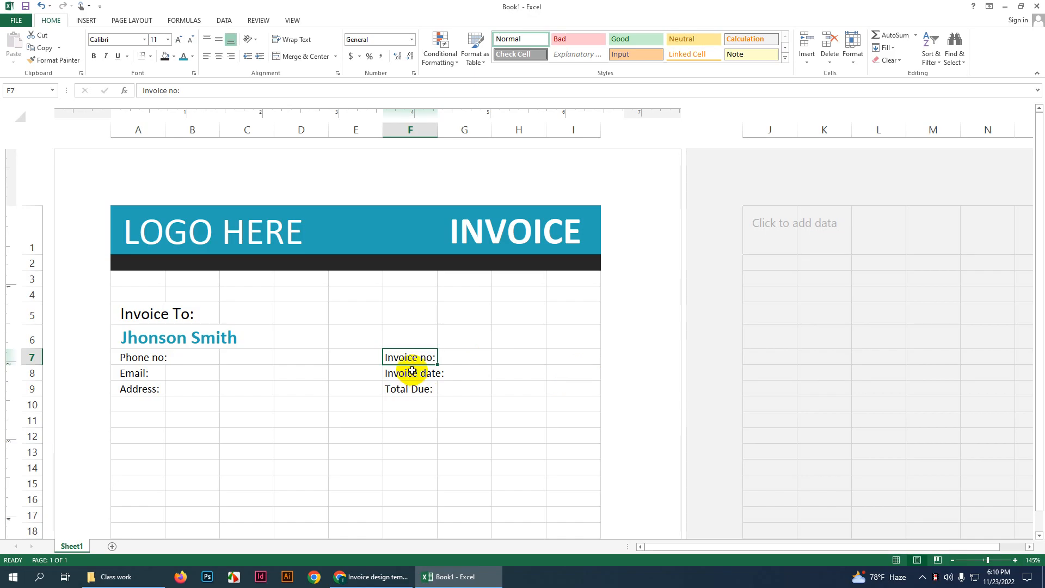
left_click_drag(410, 357, 413, 390)
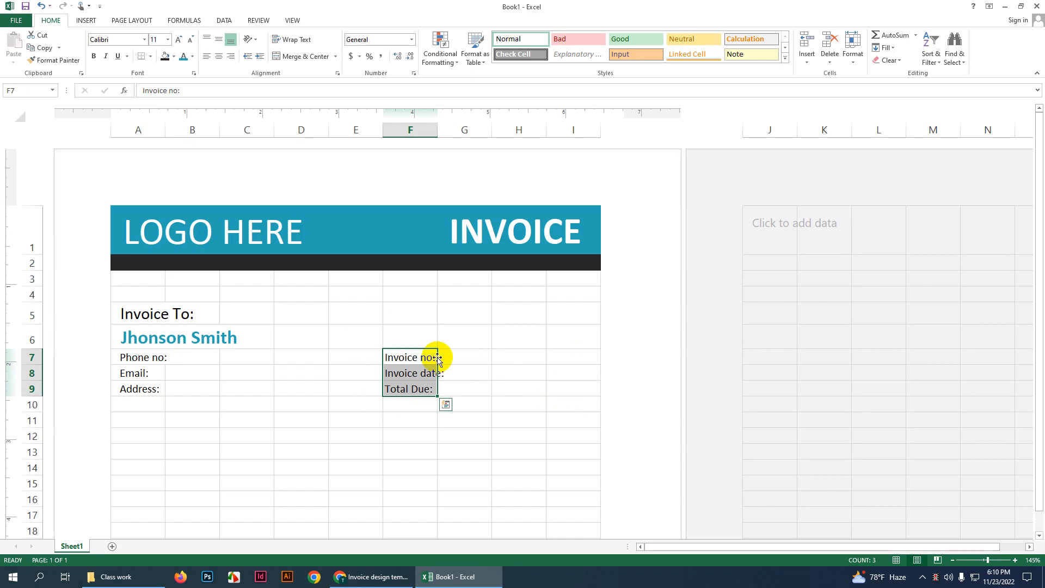
left_click_drag(438, 358, 561, 361)
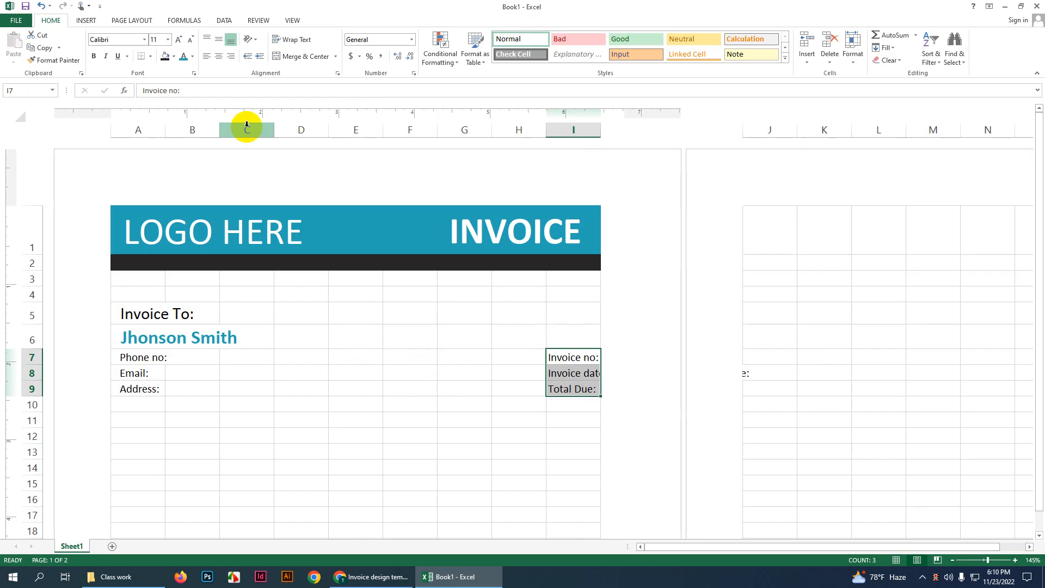
left_click(234, 61)
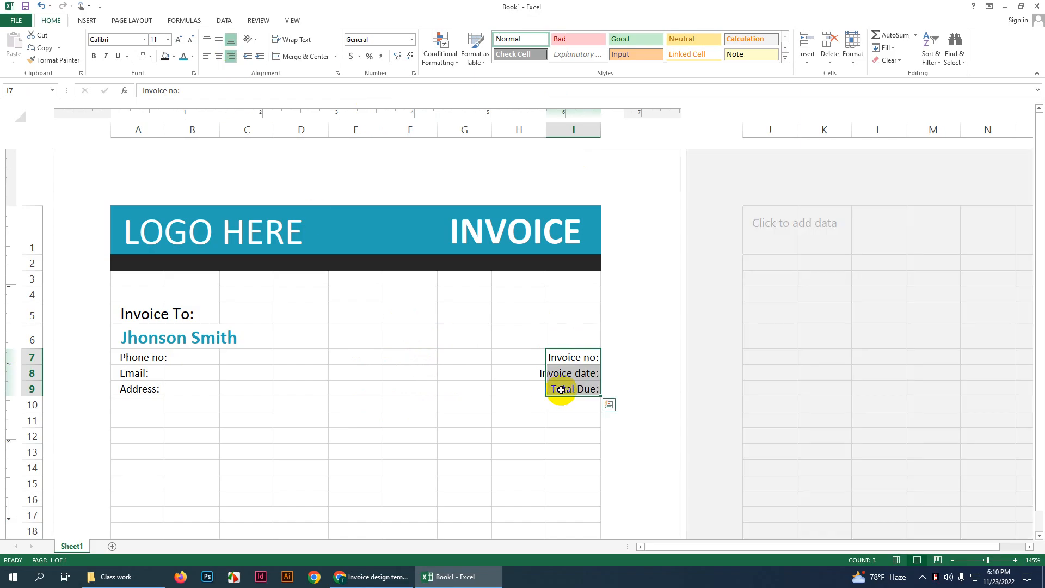
Step: Try indenting the right-aligned invoice detail labels in I7:I9 by one level
left_click(559, 356)
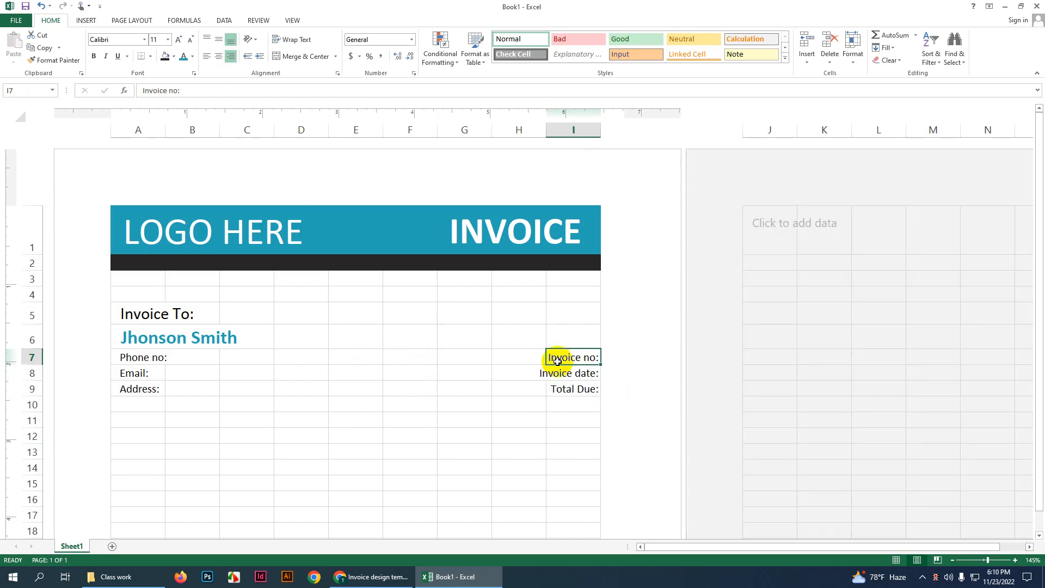
left_click(499, 387)
left_click(568, 358)
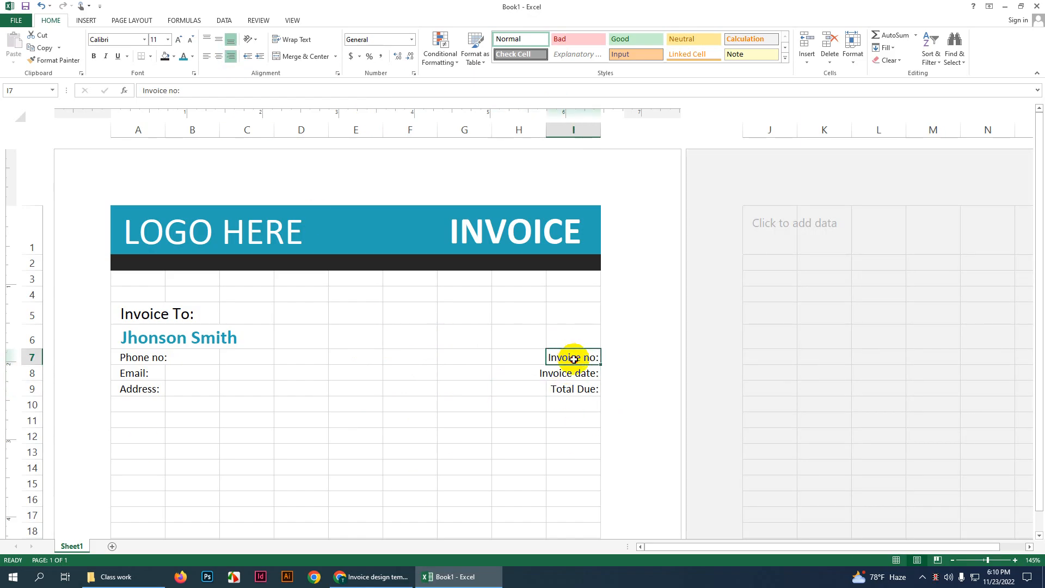
left_click_drag(574, 359, 577, 389)
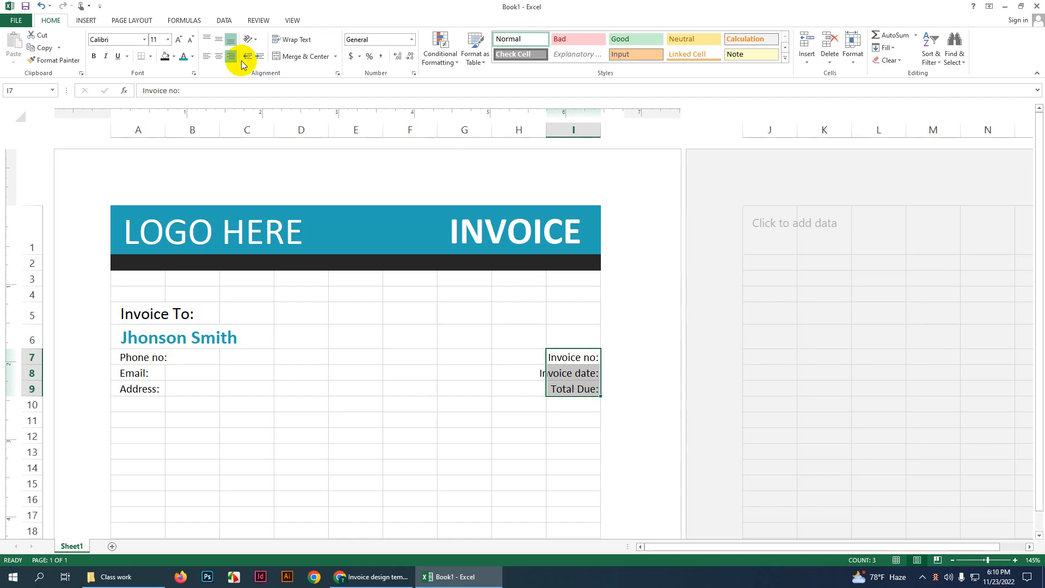
left_click(259, 56)
left_click(467, 422)
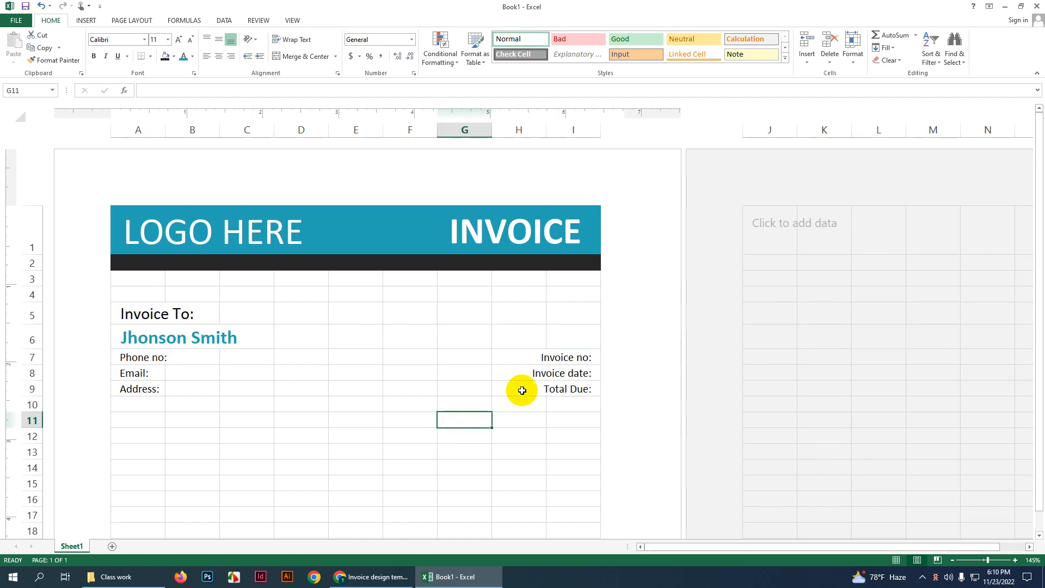
Step: Undo the indent, right alignment and move of the invoice detail labels, back to their placement in F7:F9
left_click(569, 374)
left_click_drag(569, 374, 522, 374)
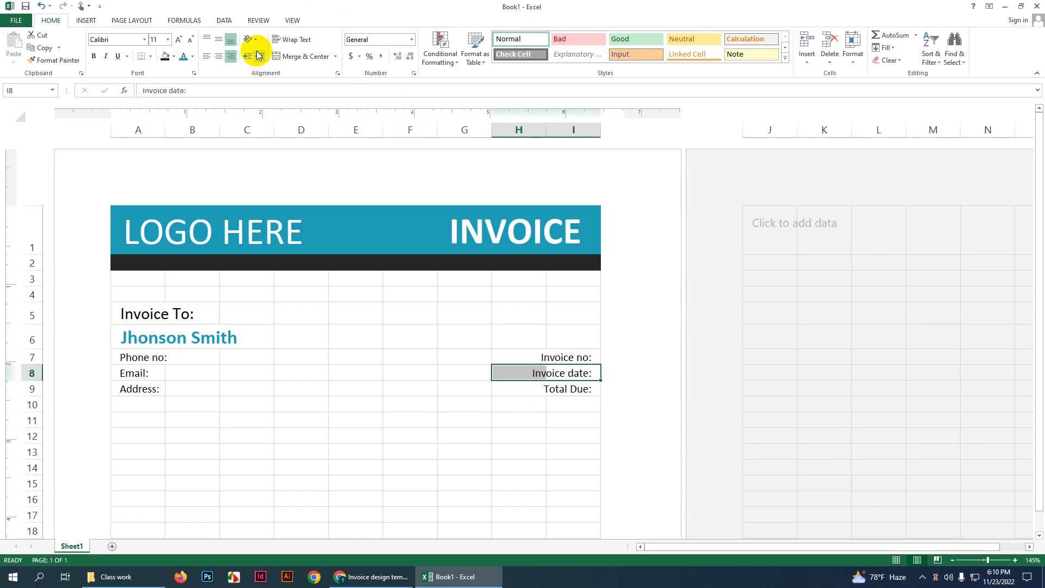
left_click(422, 357)
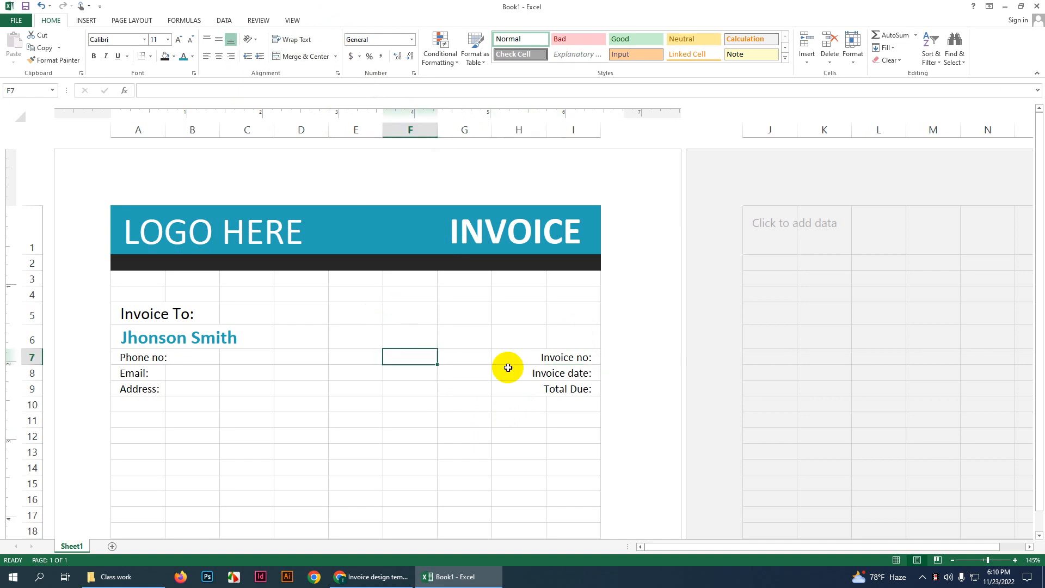
left_click_drag(566, 357, 576, 388)
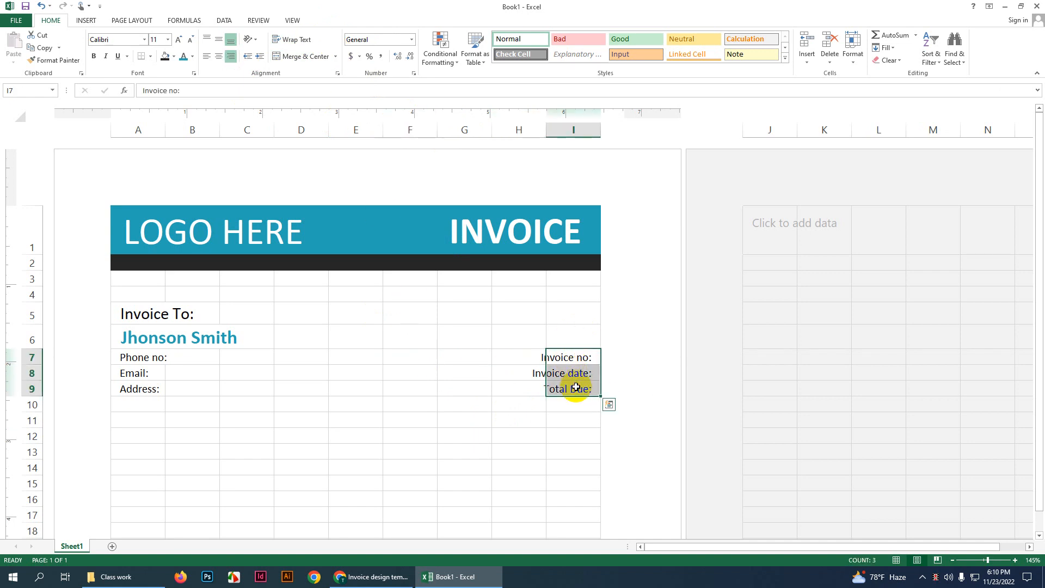
key("ctrl+z")
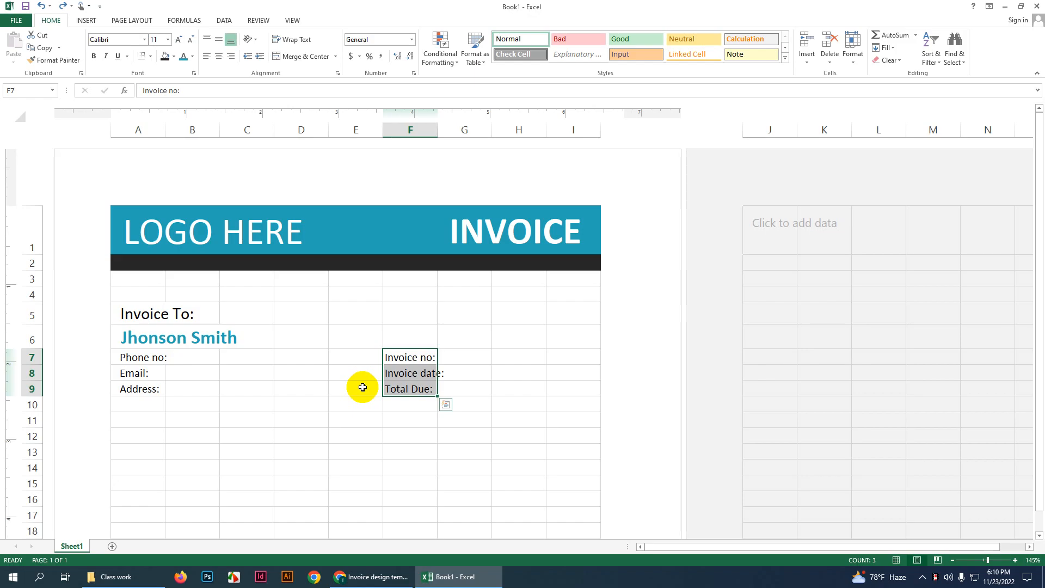
Step: Merge cells F8:G8 containing the "Invoice date:" label without centring the text
left_click(464, 422)
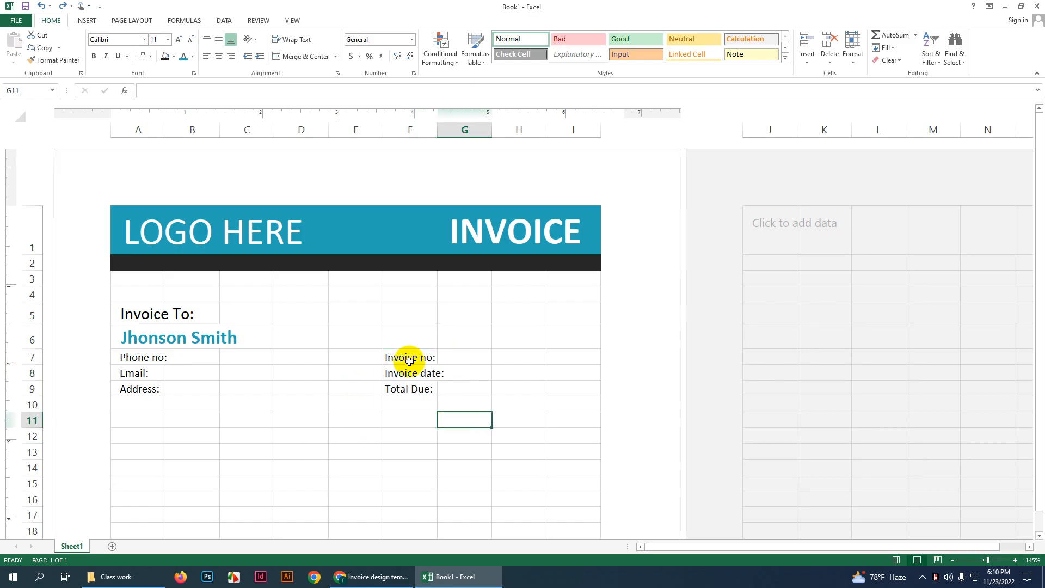
left_click_drag(409, 373, 457, 373)
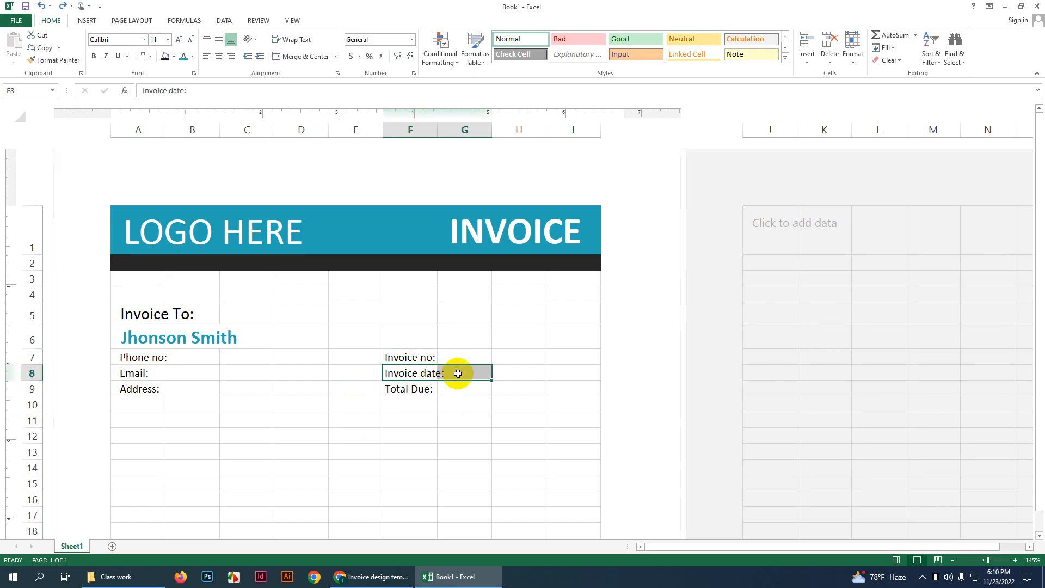
left_click(335, 57)
left_click(321, 94)
left_click(403, 413)
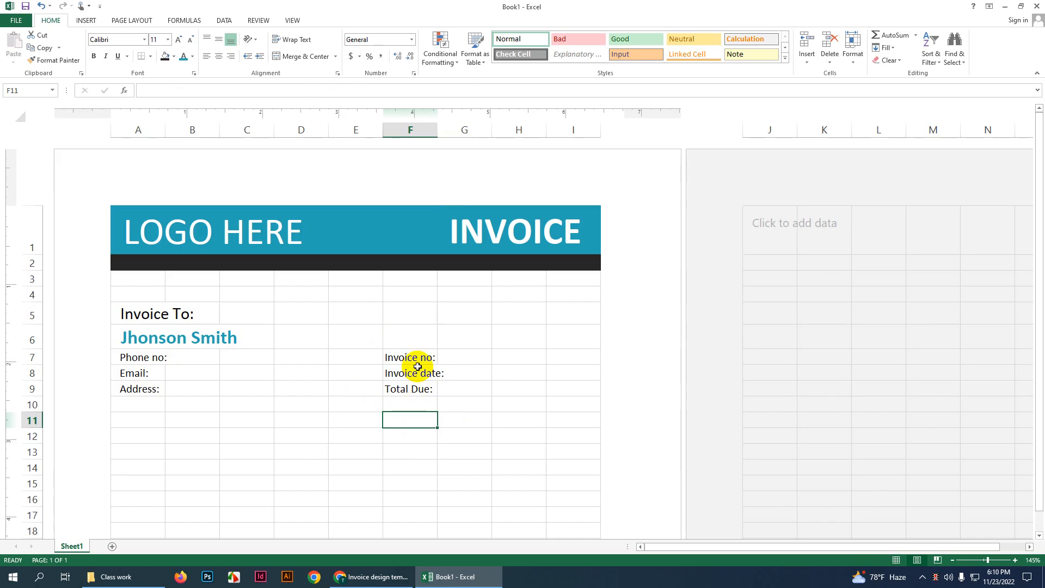
left_click_drag(405, 357, 422, 389)
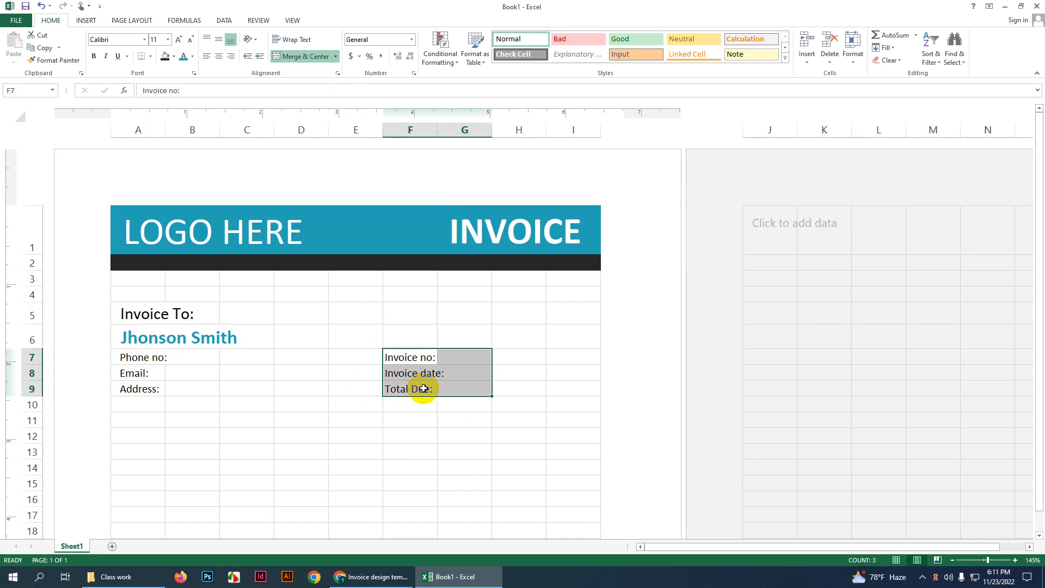
left_click(523, 418)
Step: Check the item table headings in the browser reference, then enter the heading "SL No:" in cell A12 of the Excel sheet
scroll(367, 439, "down", 3)
scroll(381, 489, "up", 1)
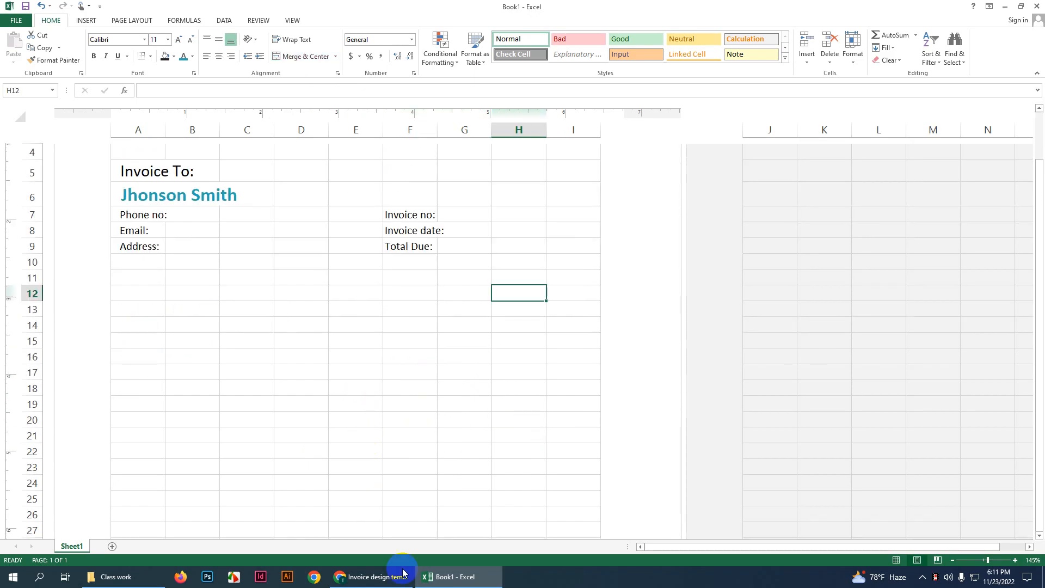
left_click(401, 576)
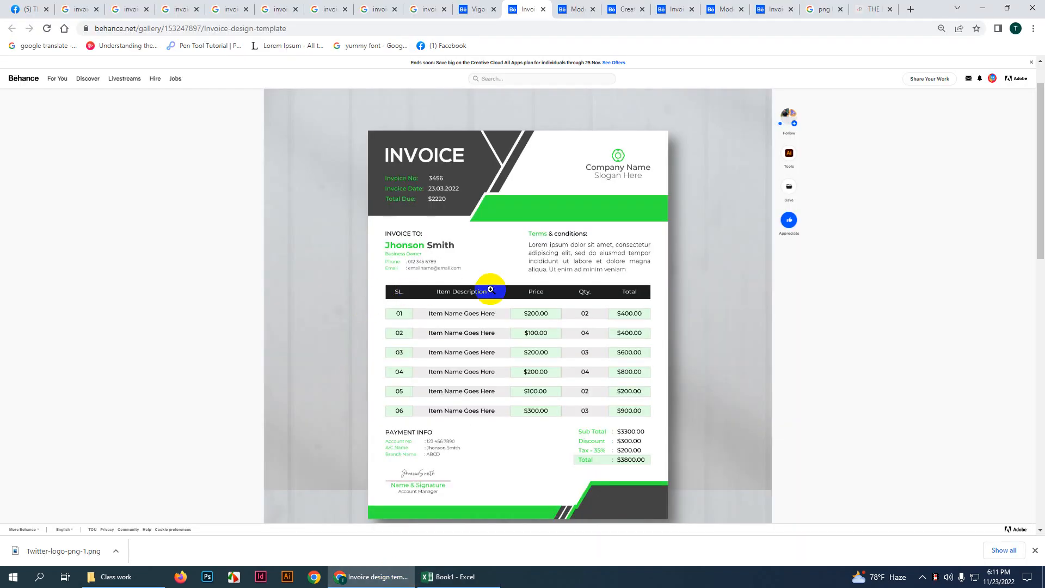
left_click(430, 576)
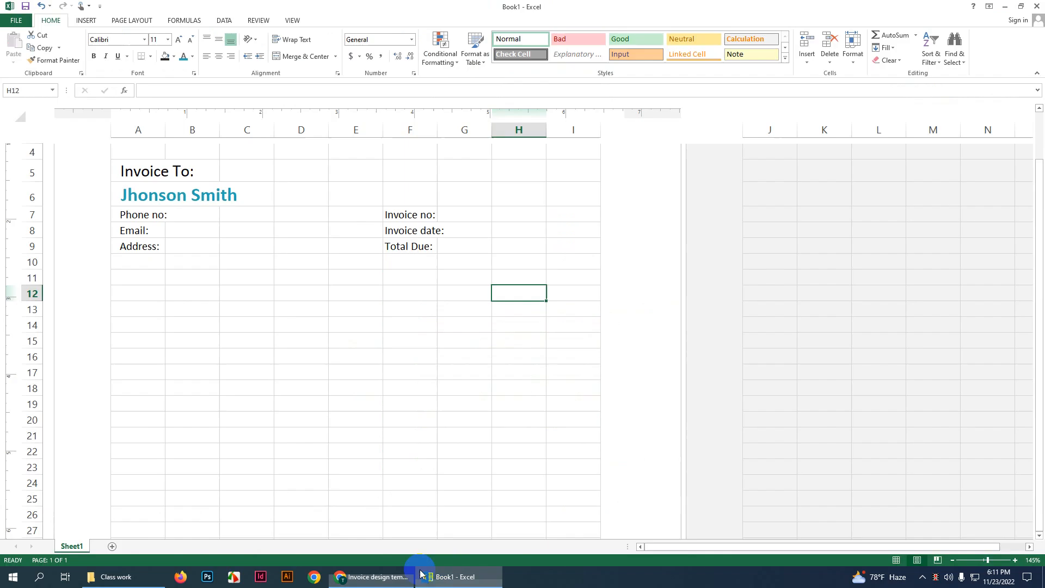
scroll(349, 331, "down", 1)
scroll(467, 297, "up", 3)
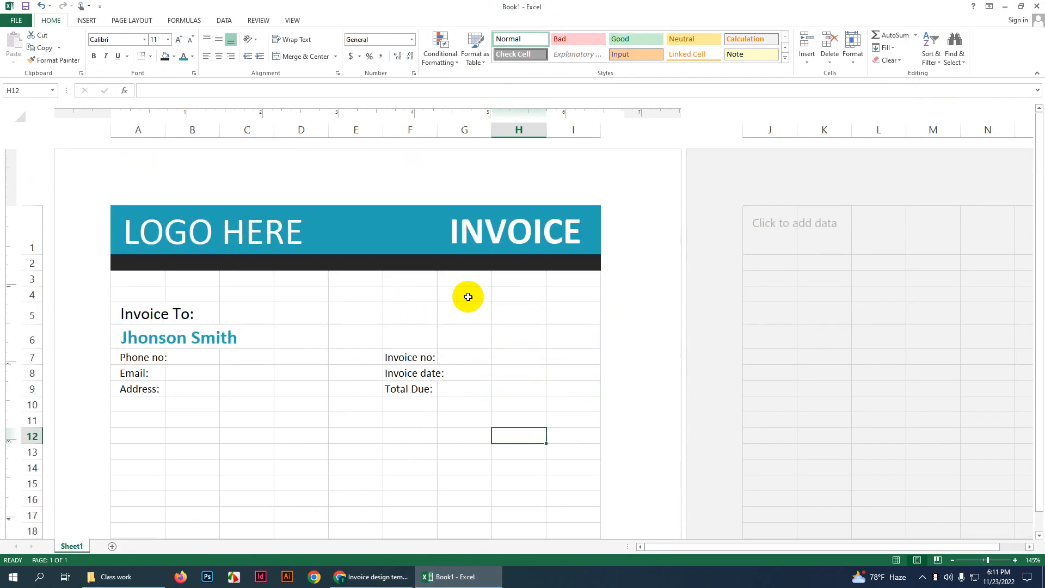
left_click(378, 405)
left_click(128, 418)
scroll(136, 413, "down", 3)
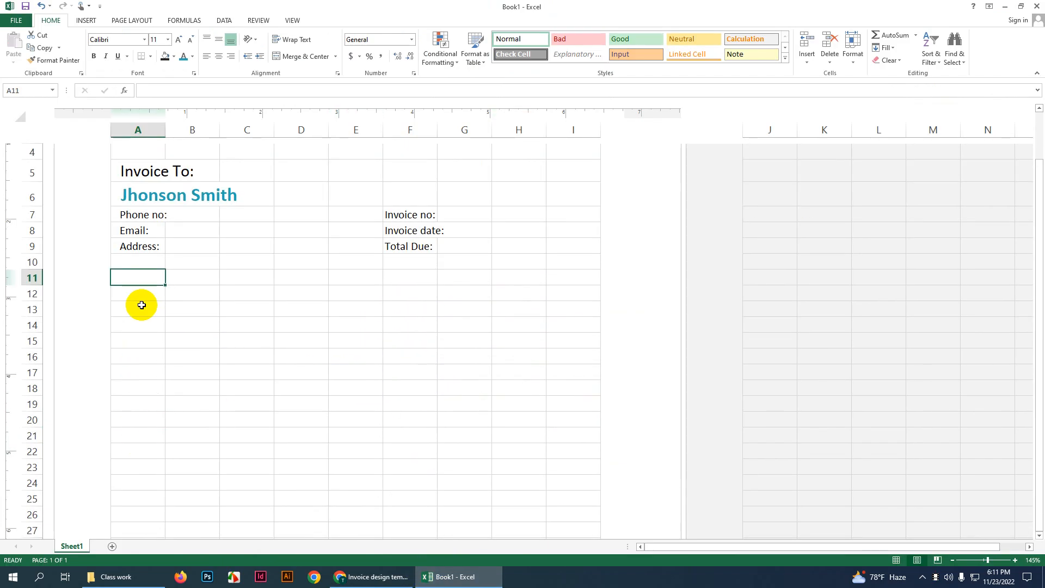
left_click(122, 310)
left_click(142, 294)
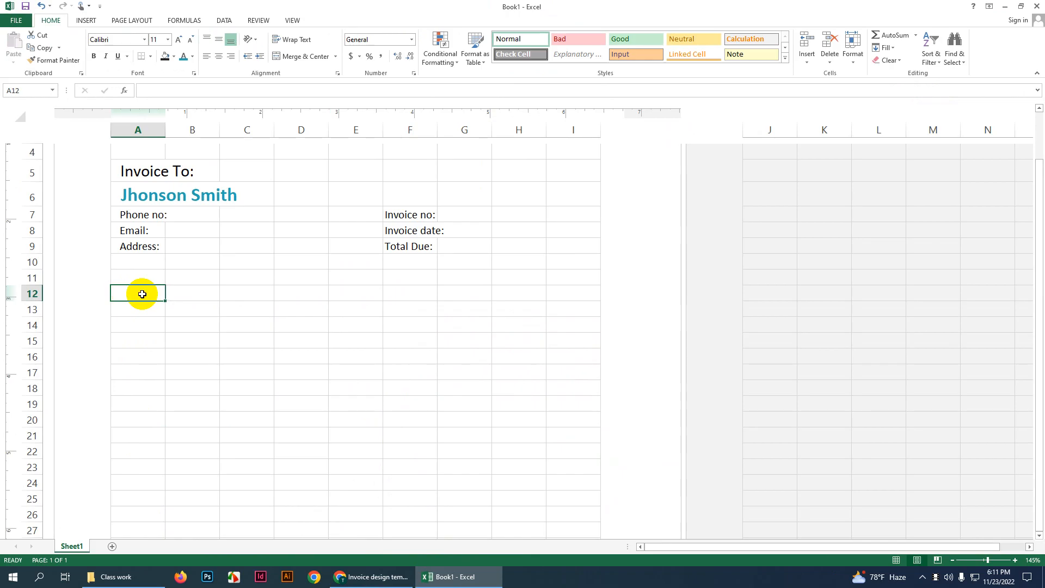
type("SL No:")
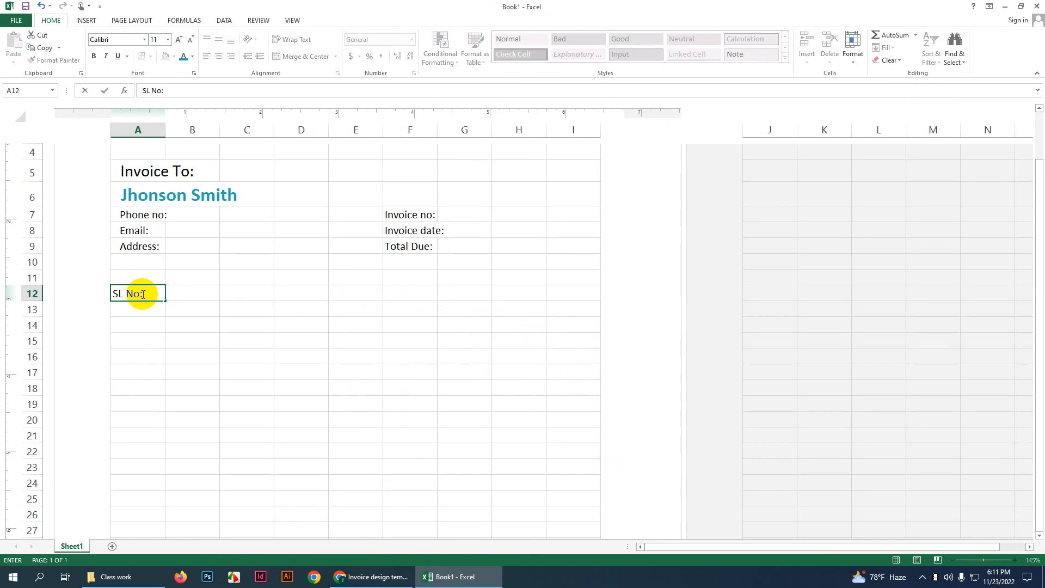
left_click(140, 315)
Step: Increase the "SL No:" heading in A12 to font size 16 and centre it horizontally and vertically
left_click(139, 294)
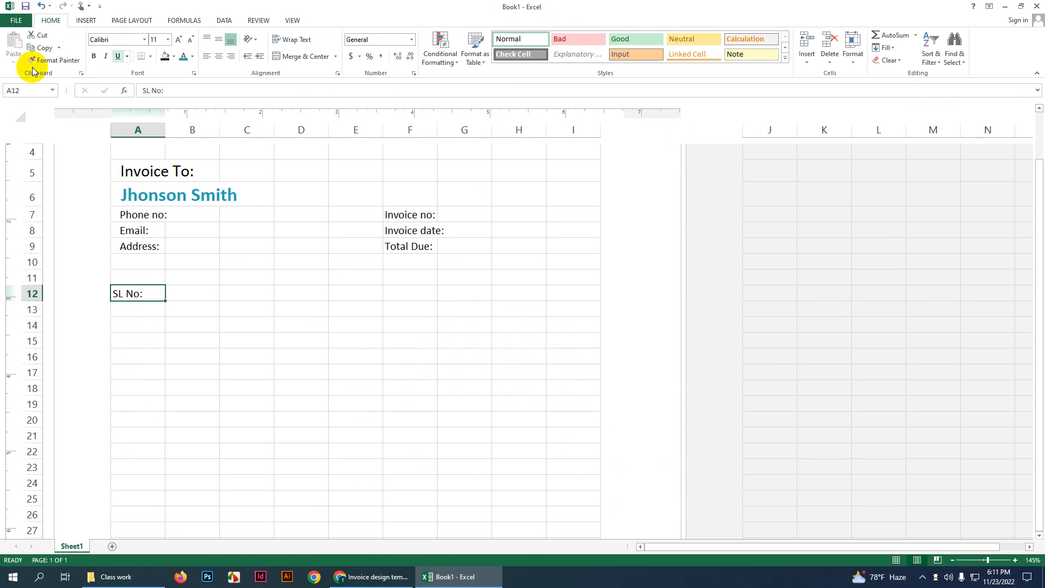
left_click(181, 40)
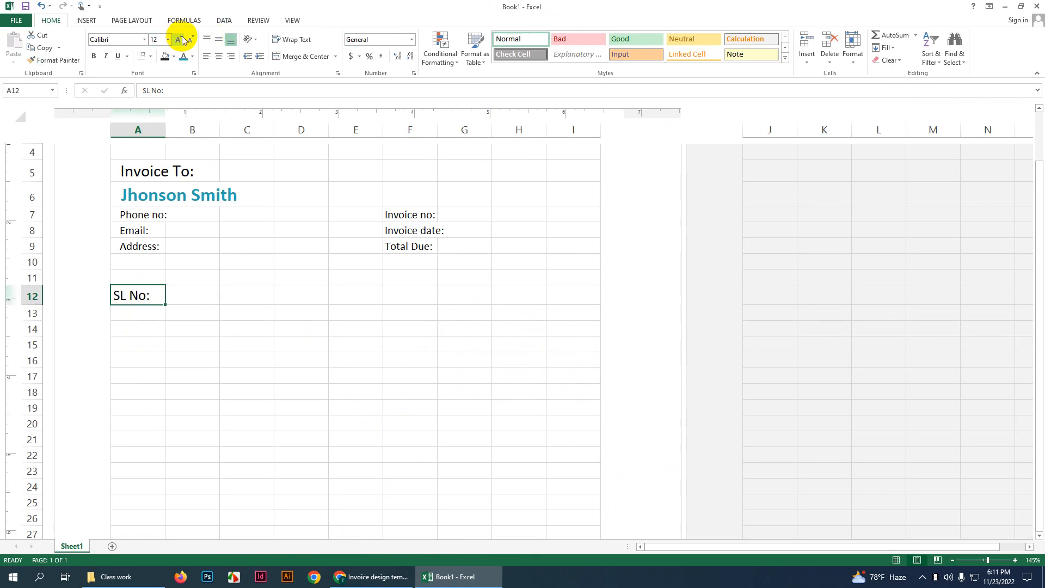
left_click(182, 40)
left_click(182, 40)
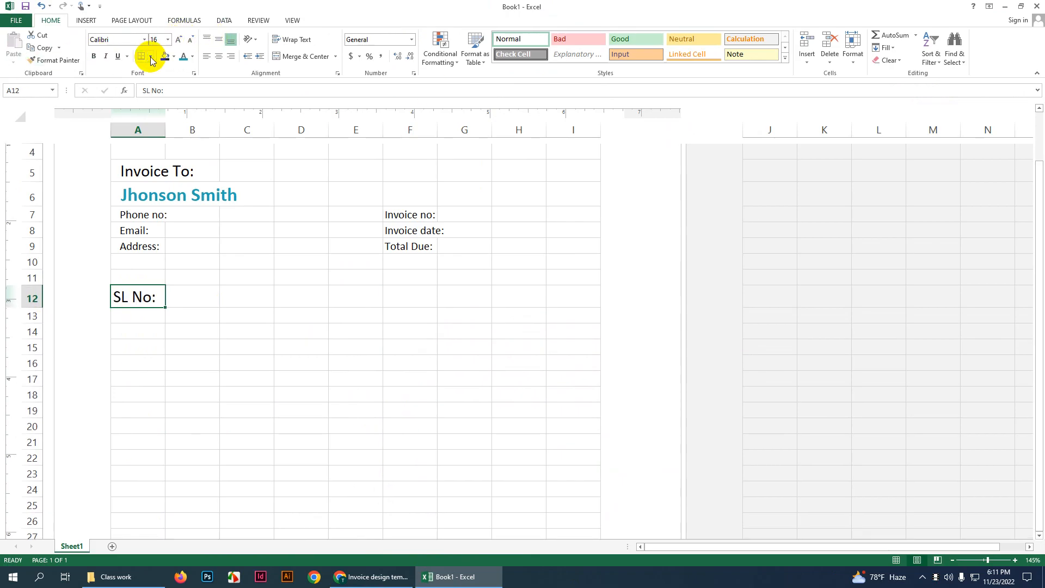
left_click(218, 56)
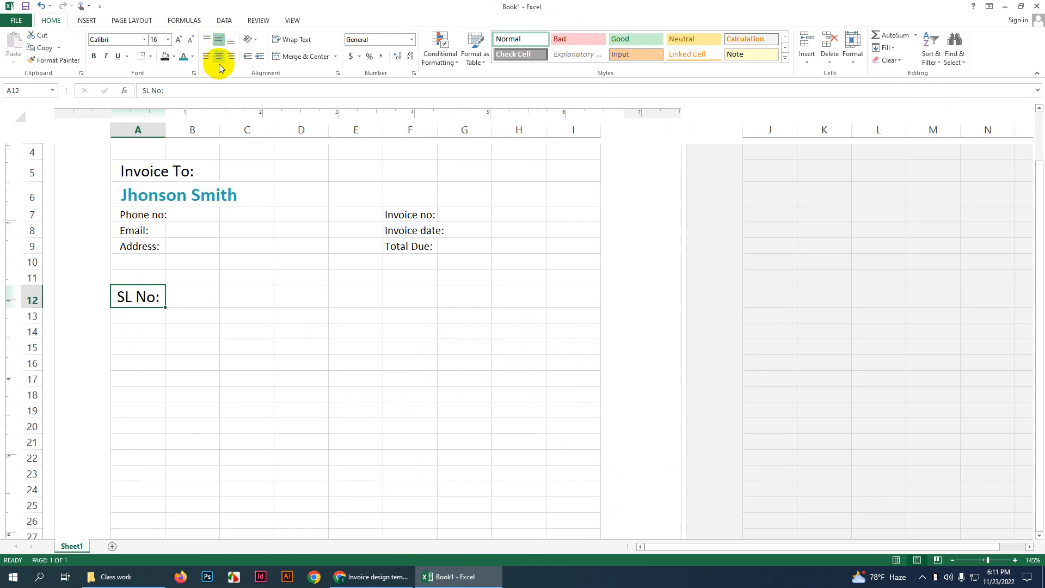
Step: Enter the heading "Item Description" in cell B12 and increase it to font size 16
left_click(193, 293)
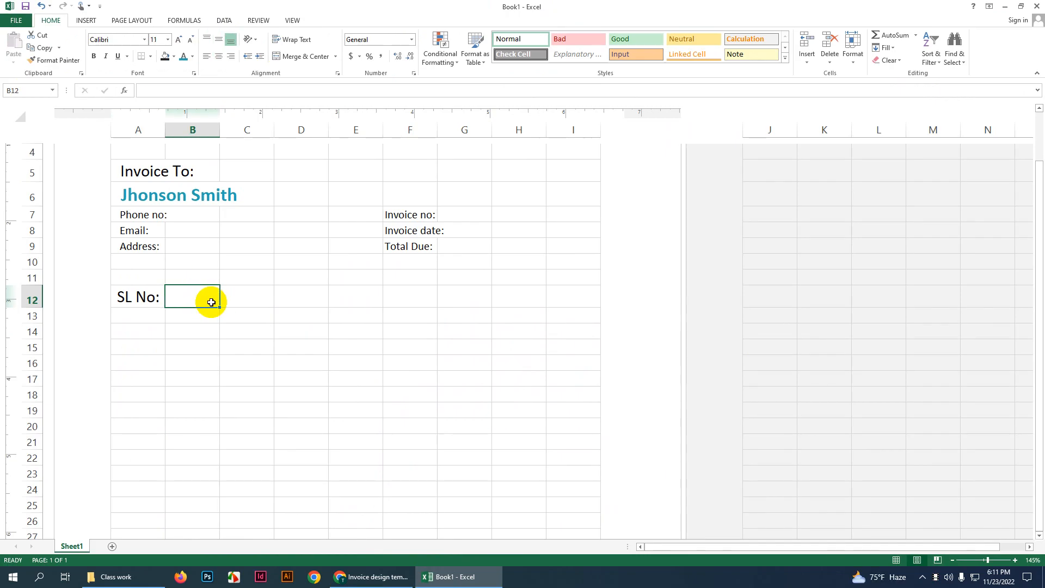
type("1")
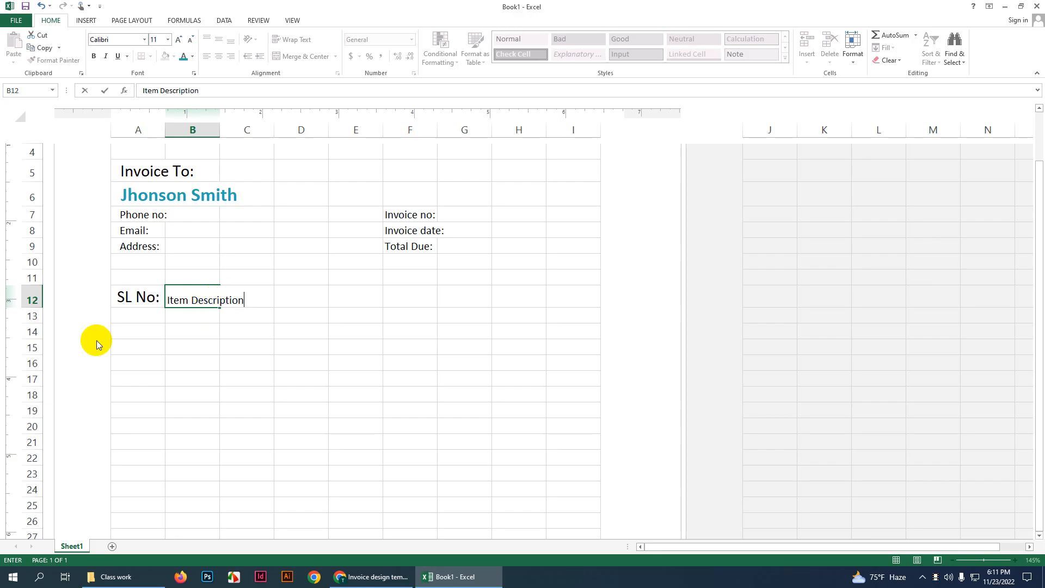
left_click(193, 319)
left_click(203, 298)
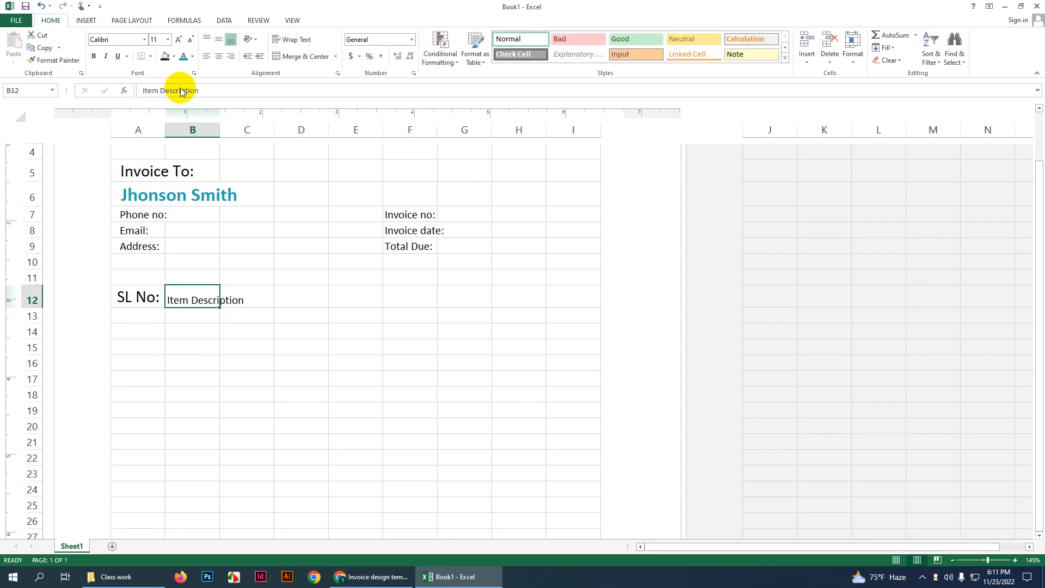
left_click(178, 42)
left_click(179, 42)
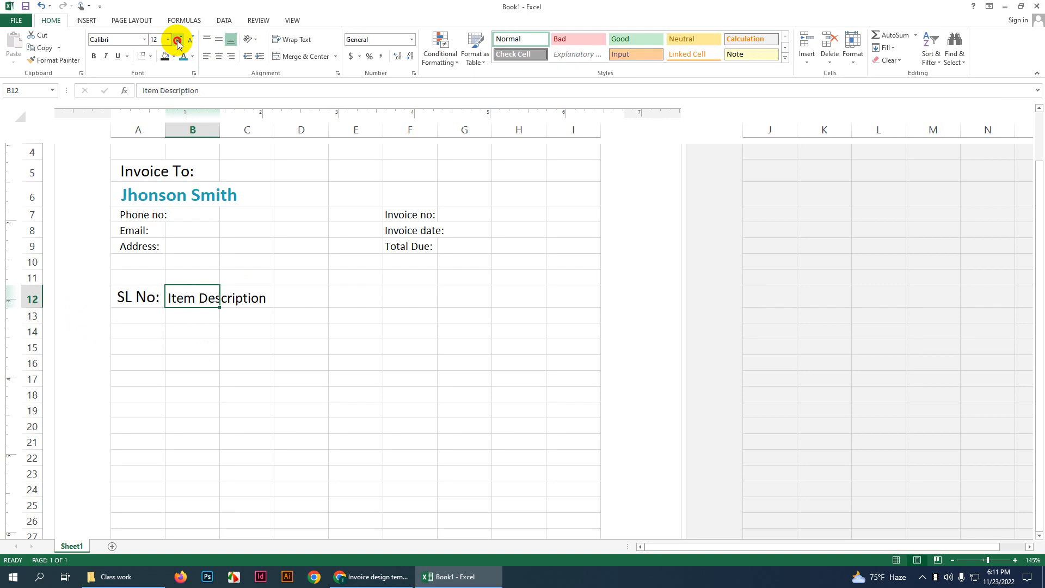
left_click(179, 43)
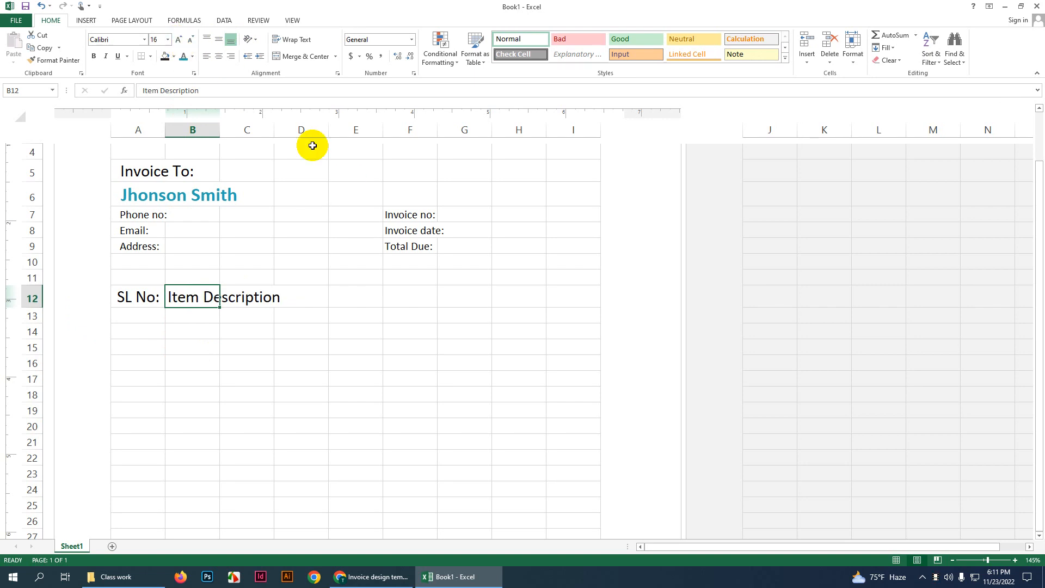
Step: Merge and centre the "Item Description" heading across B12:D12 and align it to the vertical middle
left_click_drag(297, 296, 193, 297)
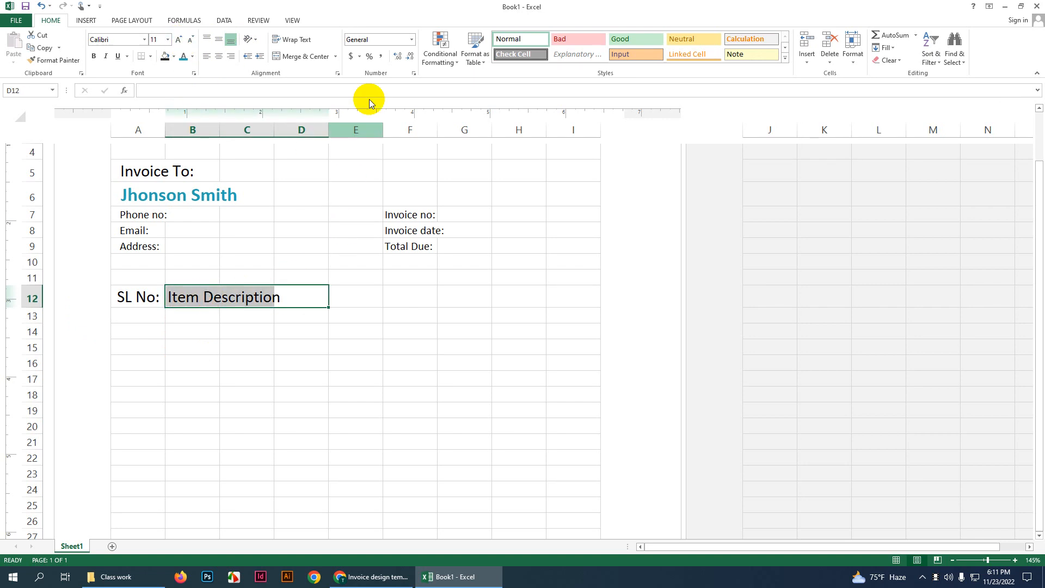
left_click(321, 55)
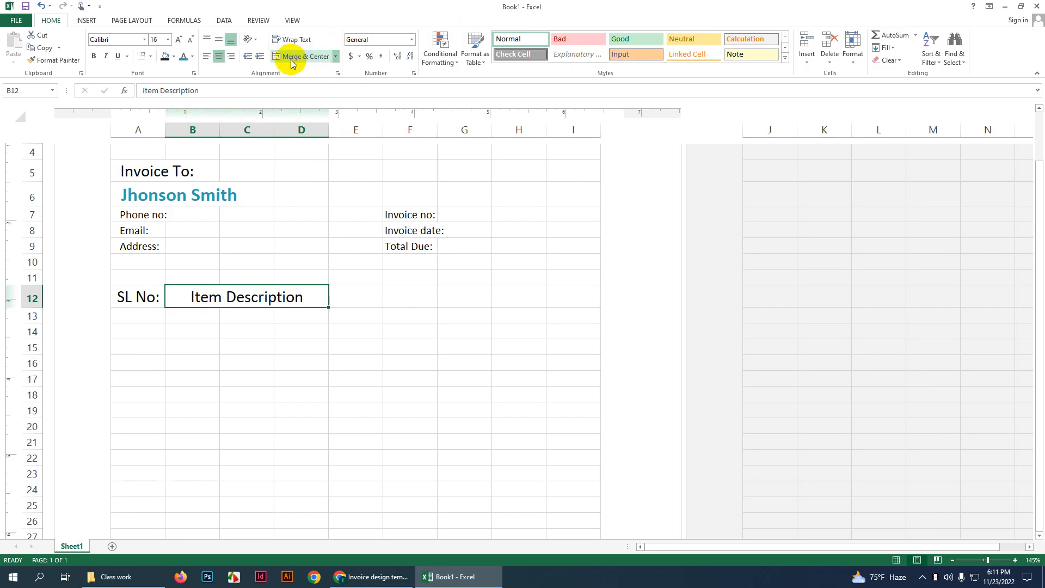
left_click(220, 39)
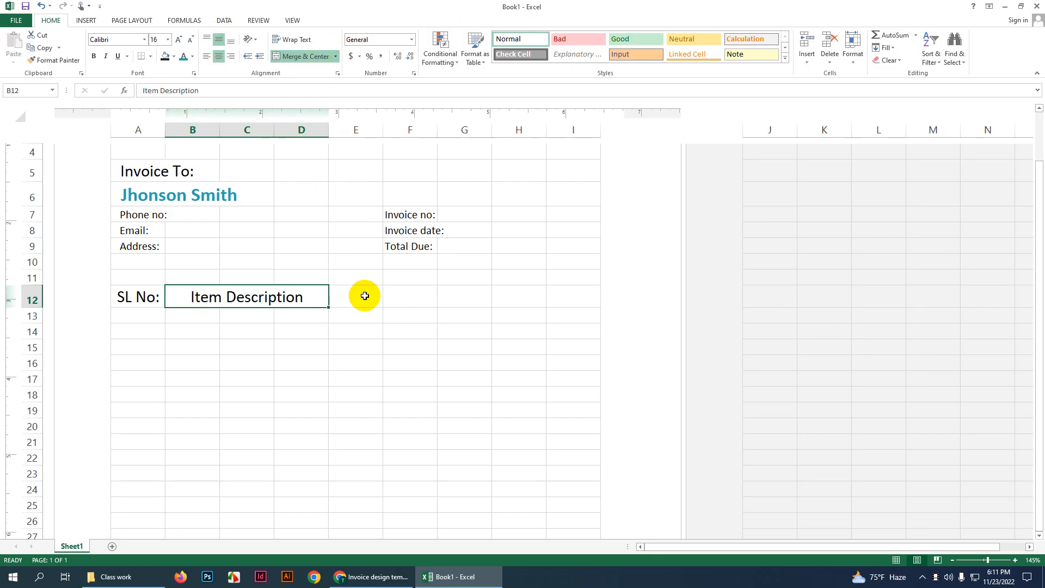
Step: Enter the heading "Price" in cell E12 and merge and centre it across E12:F12
left_click(365, 296)
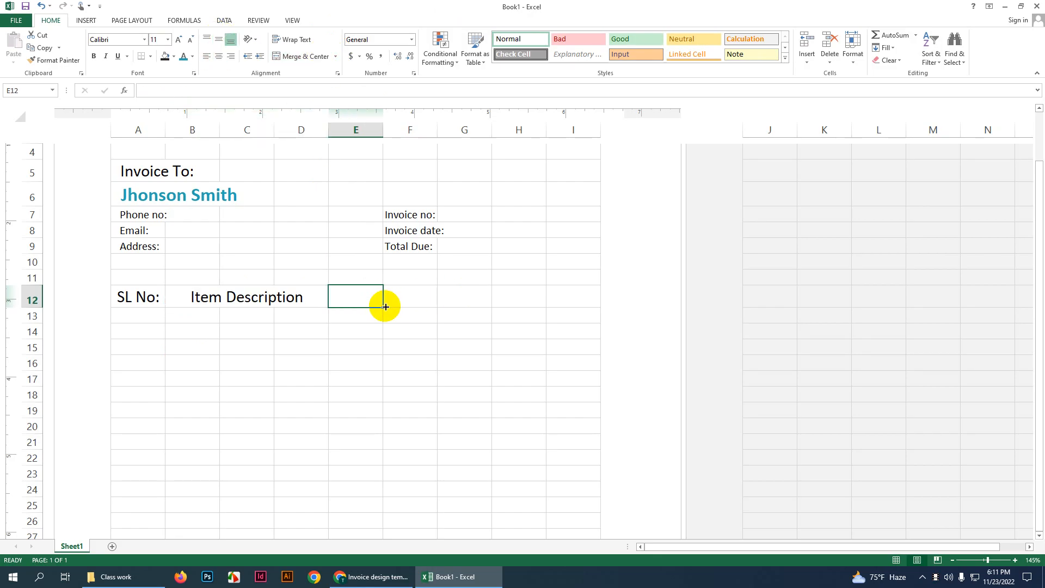
type("Price")
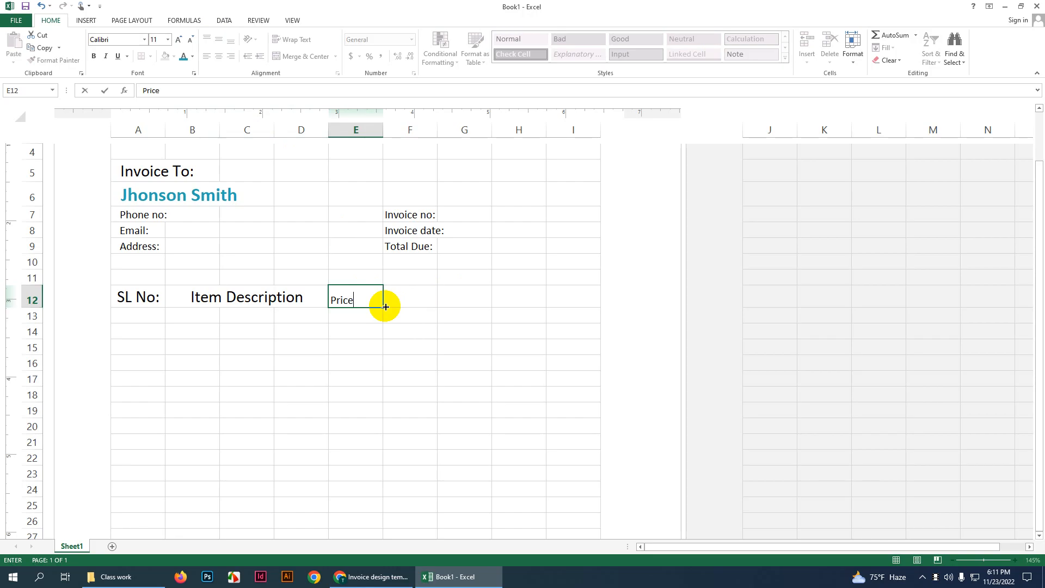
left_click_drag(376, 298, 413, 299)
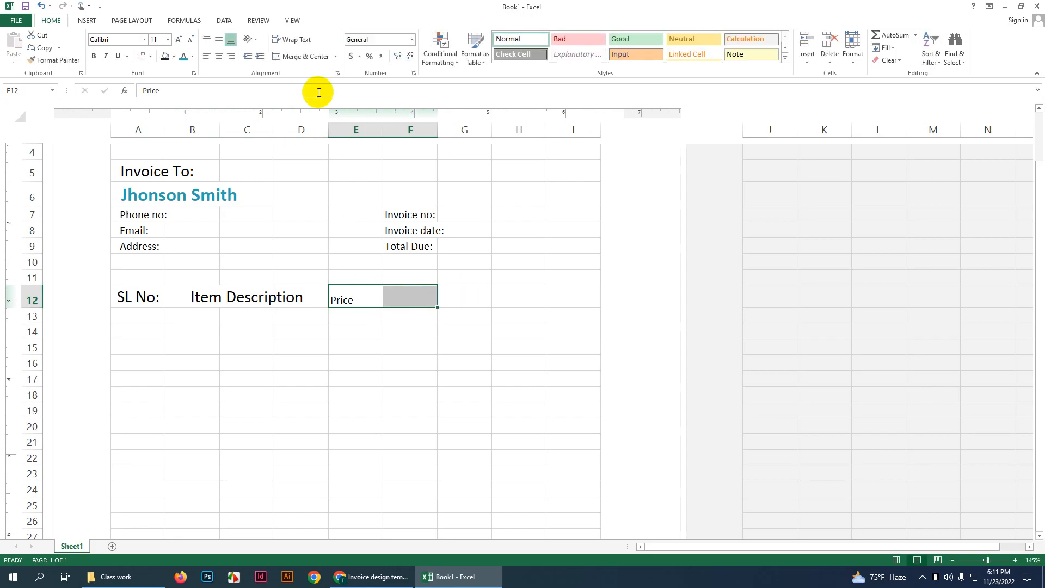
left_click(319, 55)
left_click(394, 347)
left_click(385, 296)
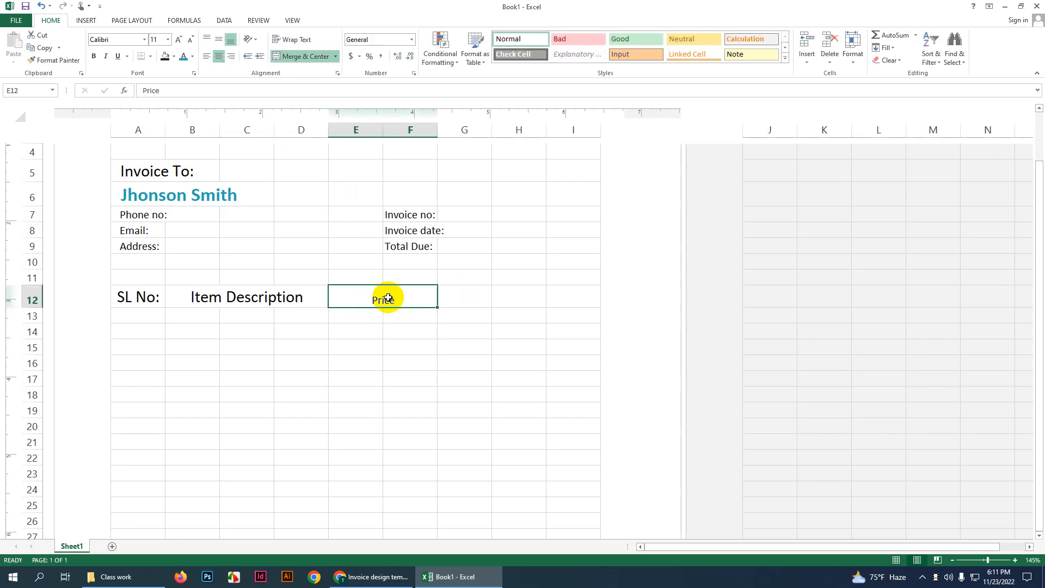
Step: Increase the "Price" heading to font size 16 and align it to the vertical middle, keeping it in regular weight
left_click(179, 39)
left_click(179, 39)
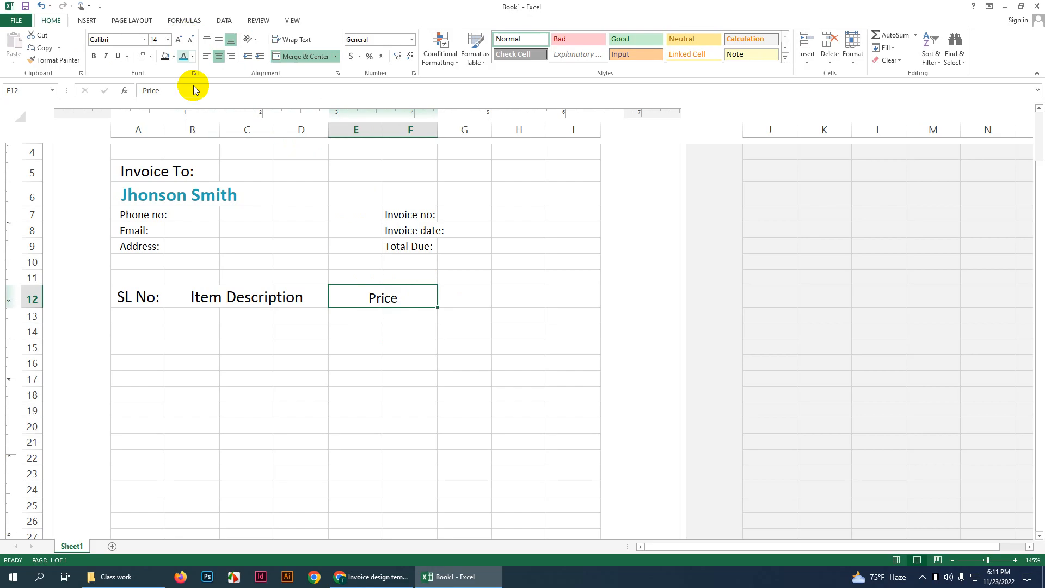
left_click(261, 294)
left_click(369, 300)
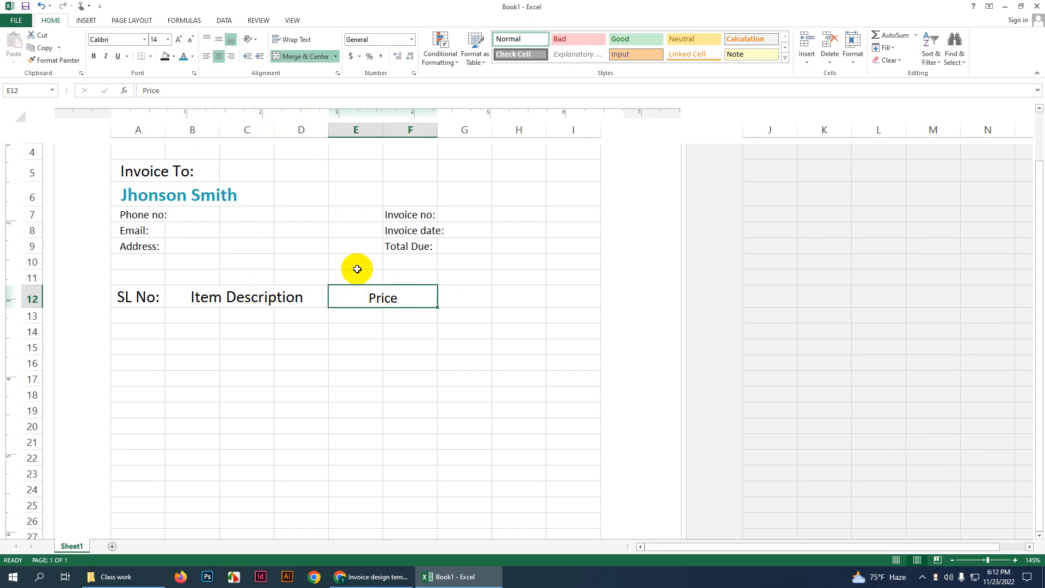
left_click(93, 56)
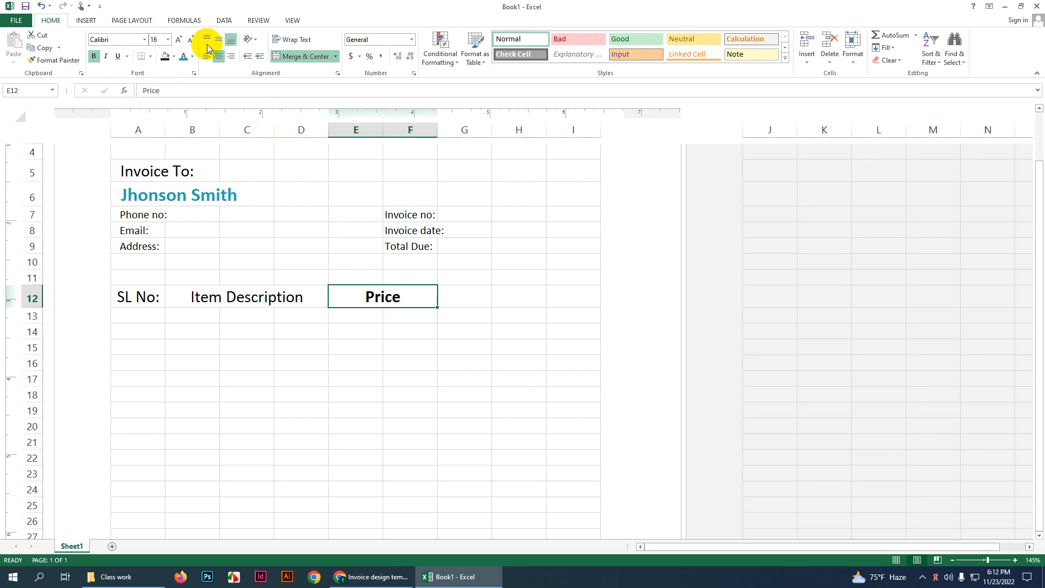
left_click(469, 296)
left_click(408, 294)
left_click(93, 57)
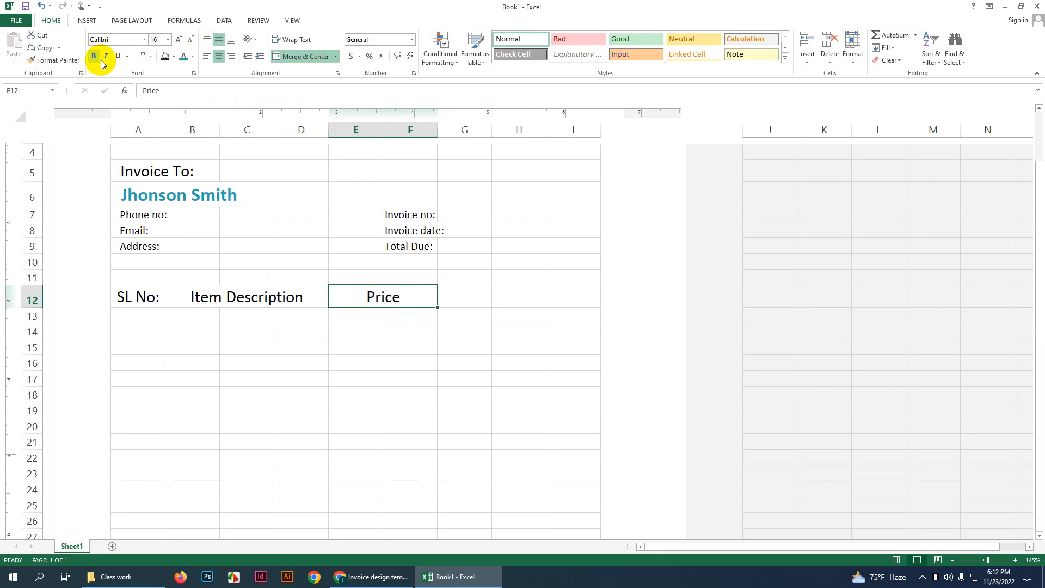
Step: Enter the heading "Qty" in cell G12, centre it horizontally and vertically, and increase it to font size 16
left_click(476, 295)
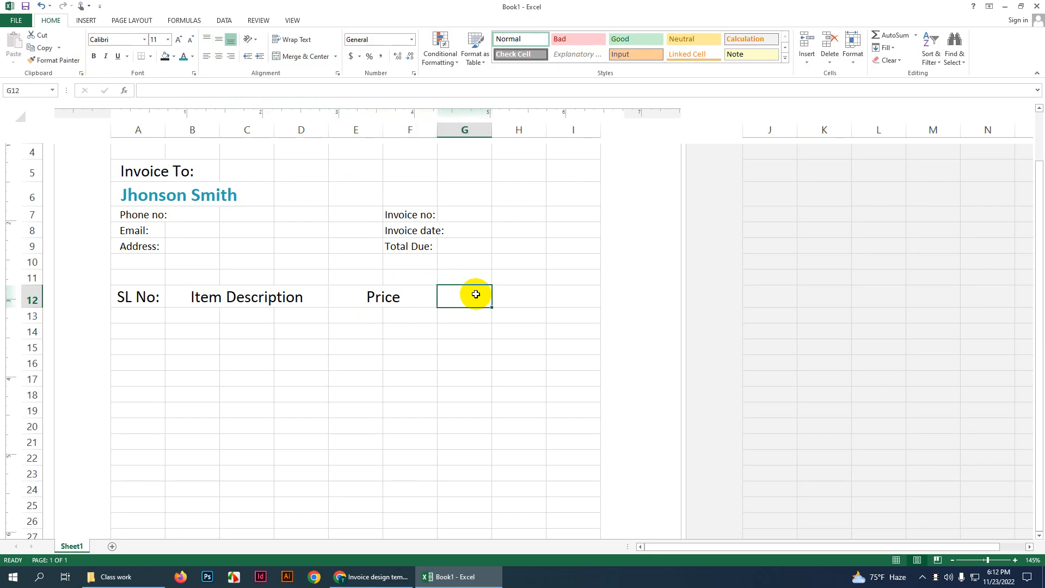
type("Qt")
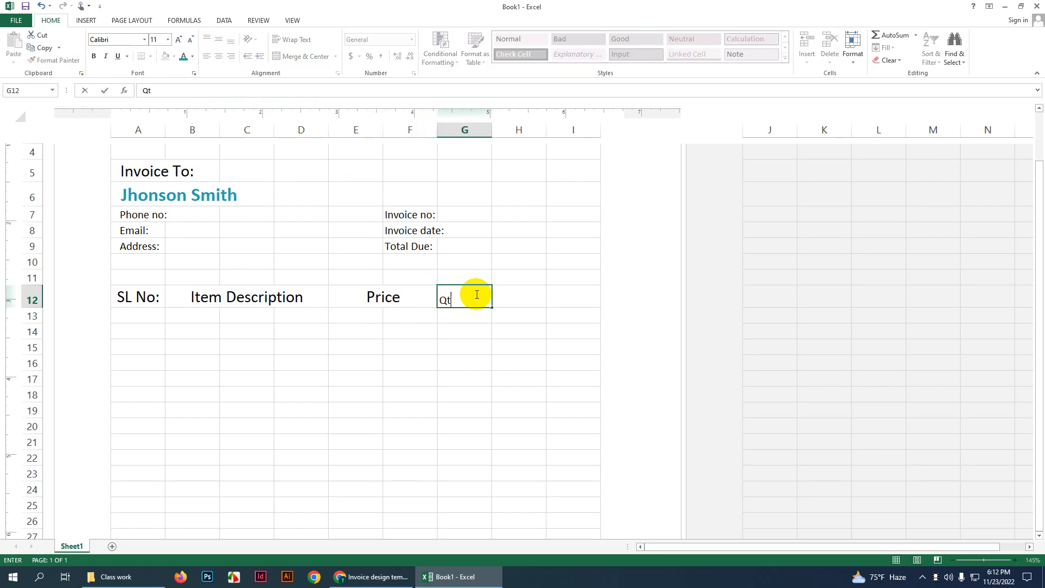
type("y")
left_click(513, 293)
left_click(478, 296)
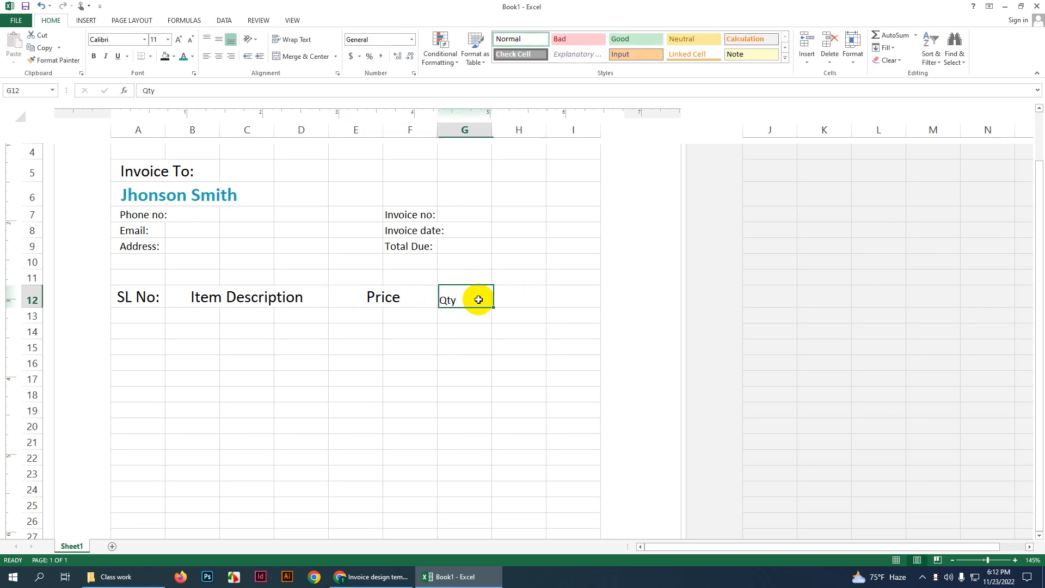
left_click(219, 56)
left_click(218, 39)
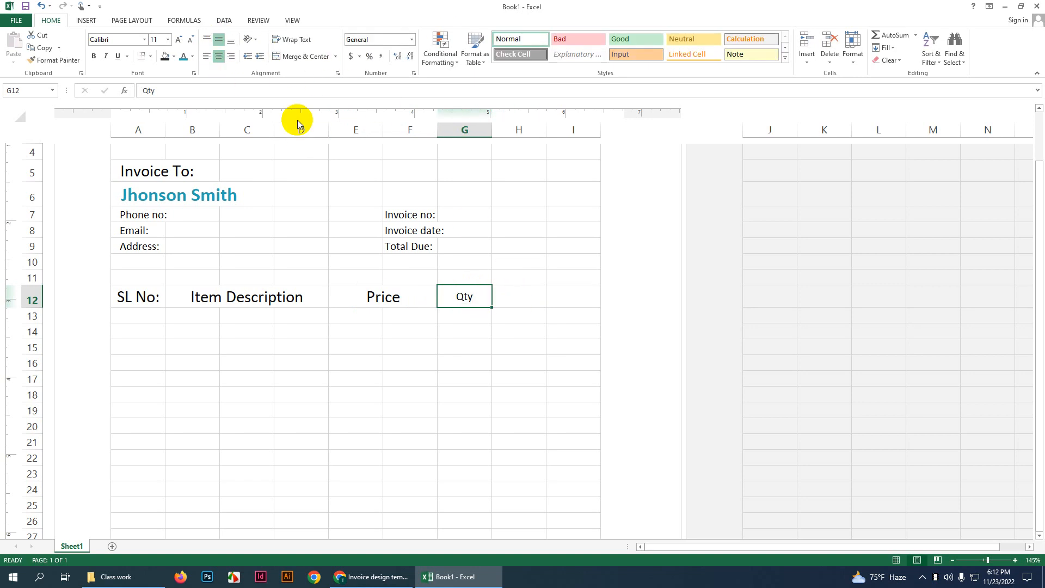
left_click(182, 39)
Step: Enter the heading "Amount" in H12, merge and centre it across H12:I12, and format it at size 16 with middle alignment
left_click(520, 294)
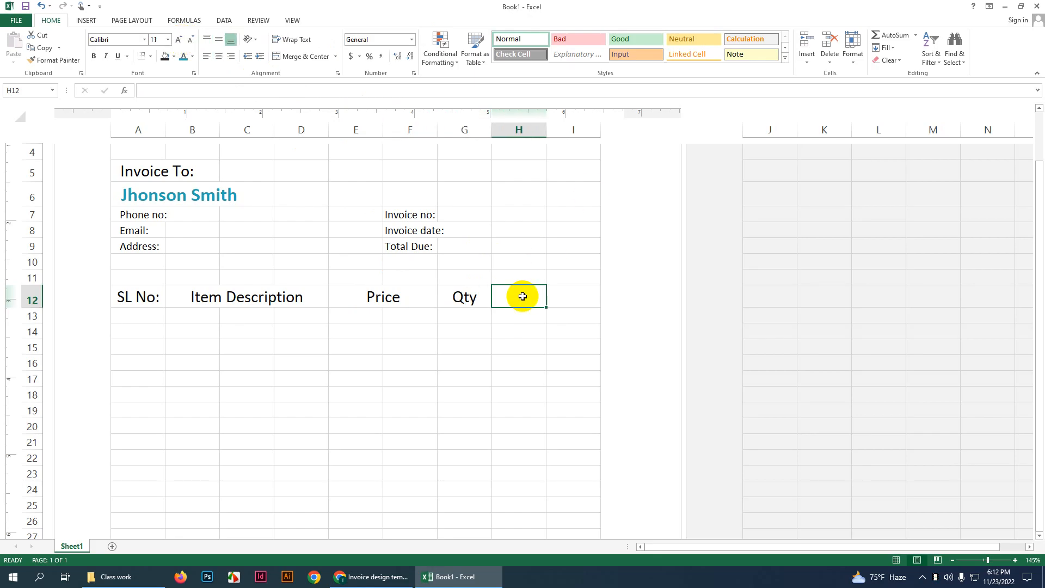
type("Am")
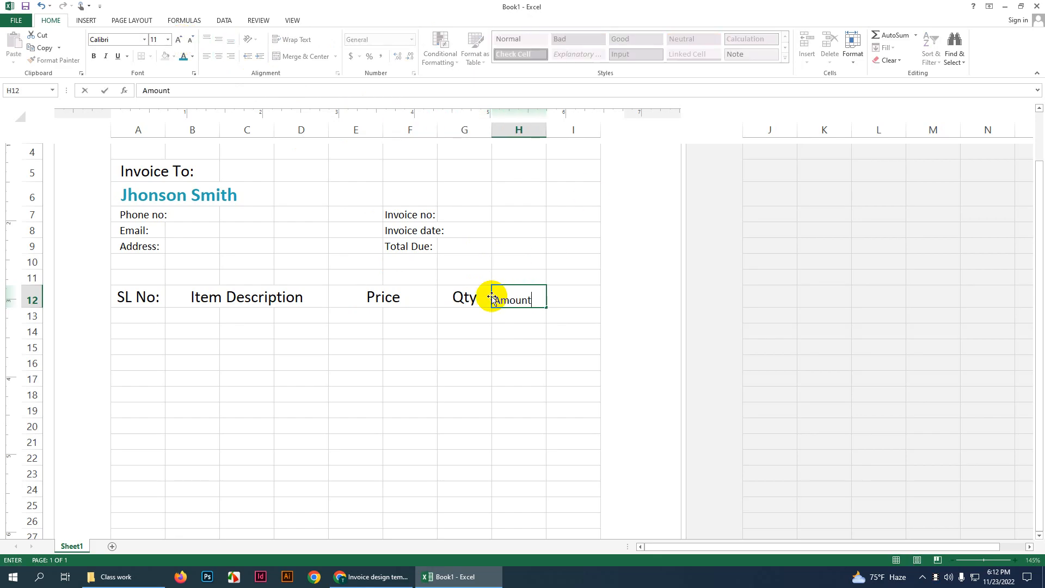
type("ount")
left_click(560, 296)
left_click(528, 297)
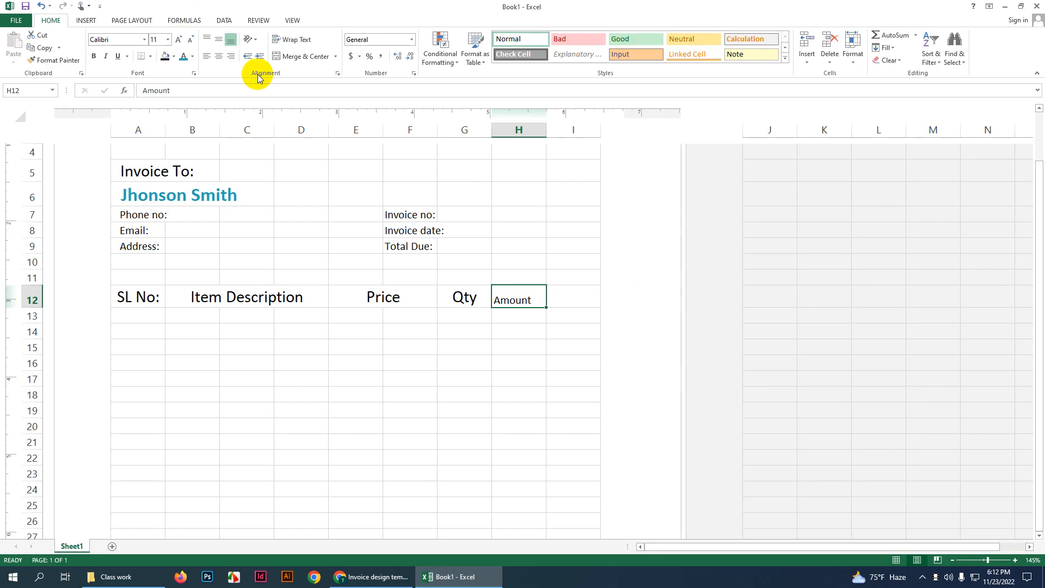
left_click(564, 294, "shift")
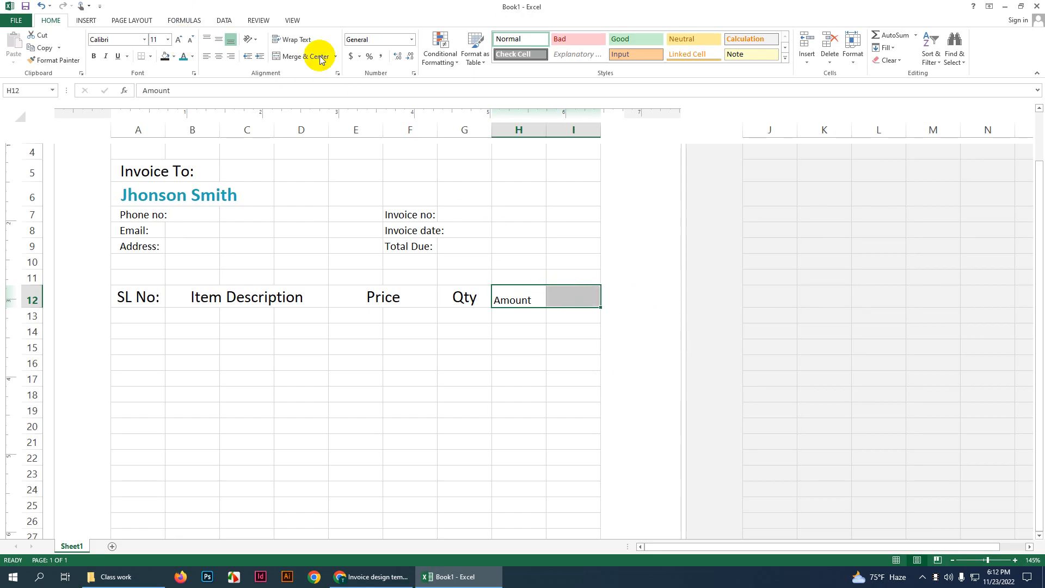
left_click(320, 58)
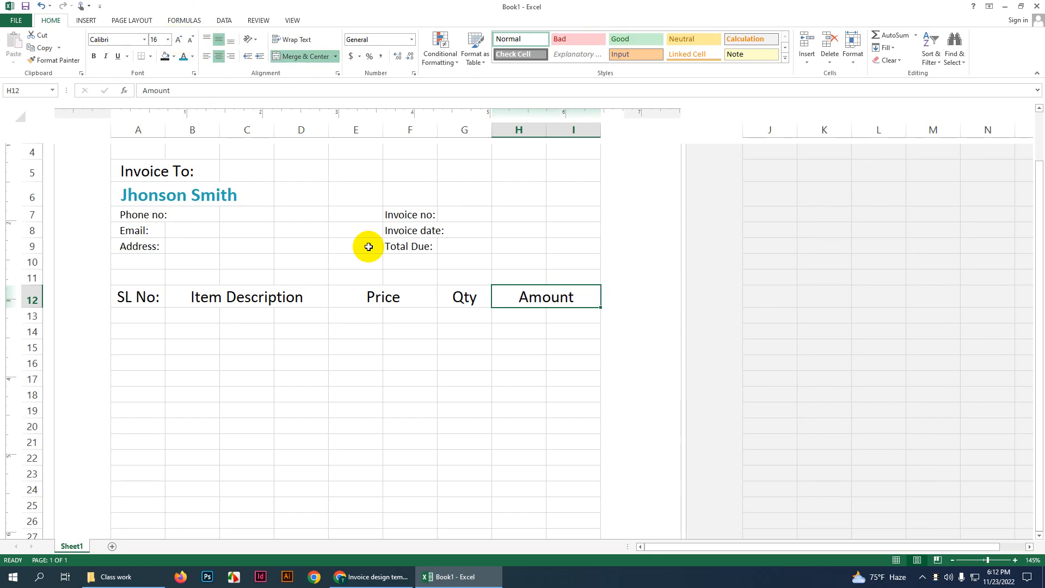
Step: Enter the serial number 1 in cell A13 below the "SL No:" heading
left_click(427, 315)
left_click(200, 343)
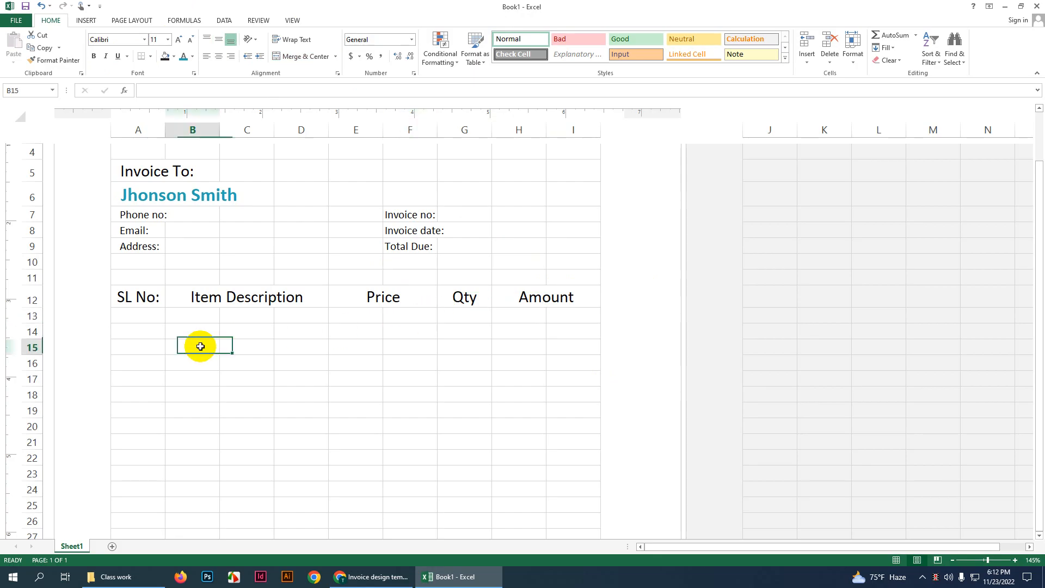
left_click(146, 312)
type("1")
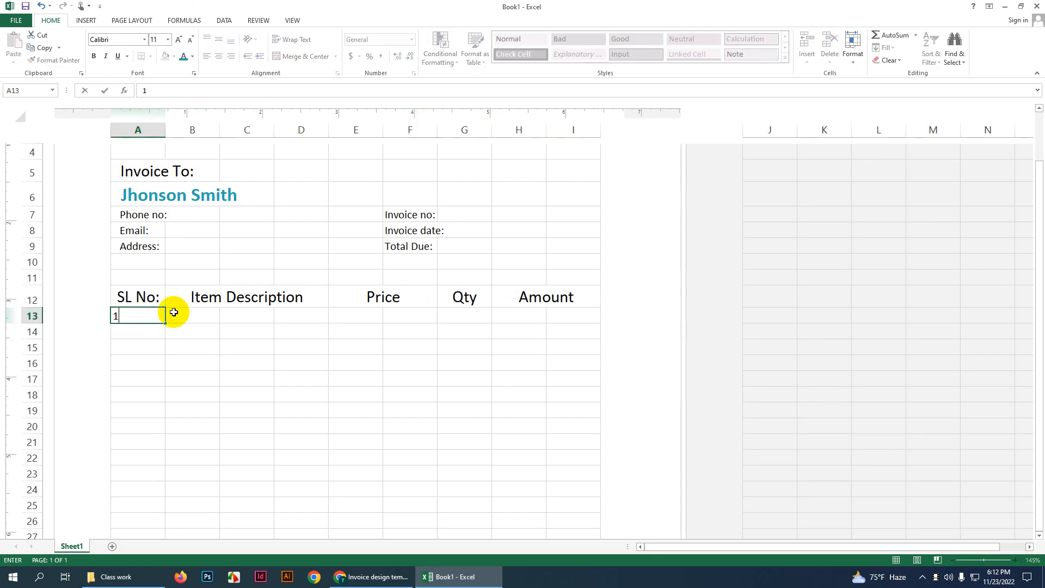
Step: Try font size 11 on all the item table headings in row 12, and return them to size 16
left_click_drag(138, 297, 535, 296)
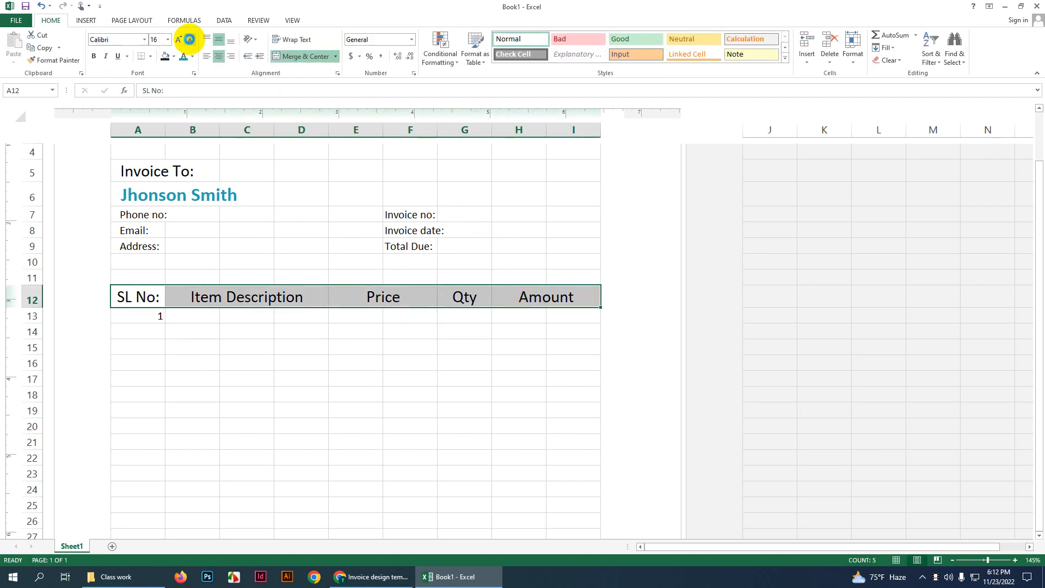
left_click(190, 41)
left_click(191, 41)
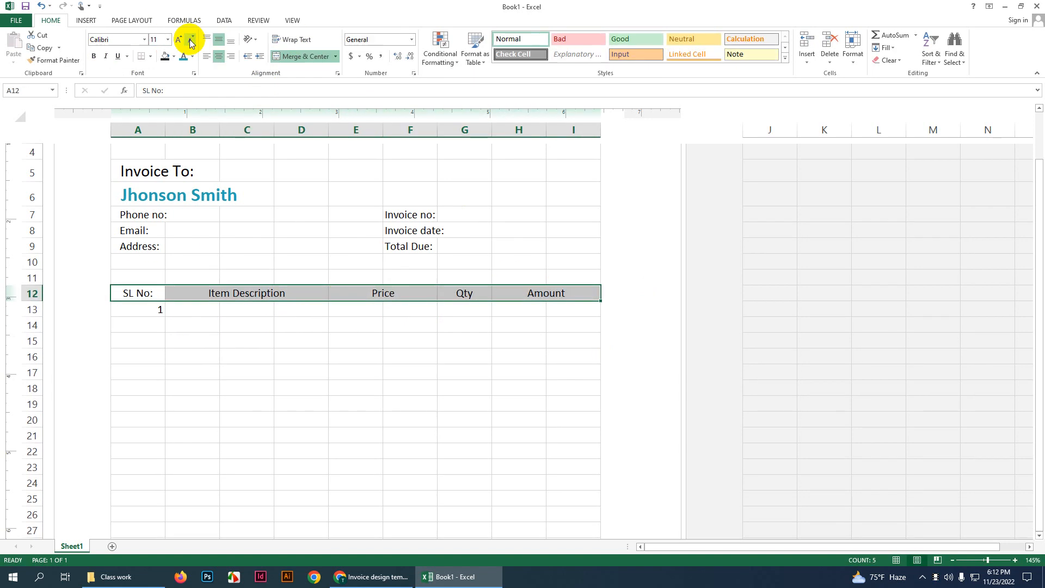
left_click(179, 41)
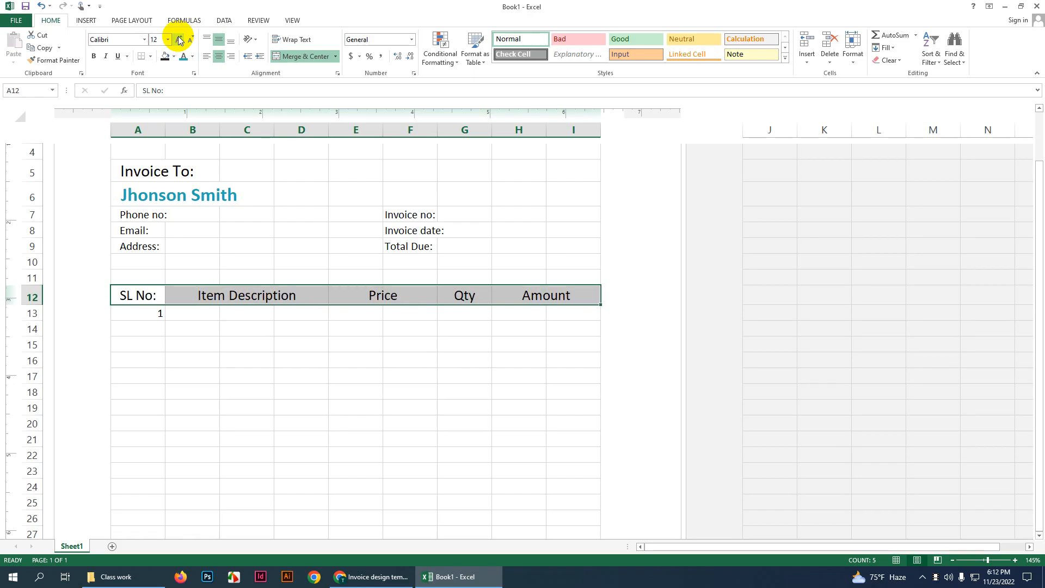
left_click(180, 40)
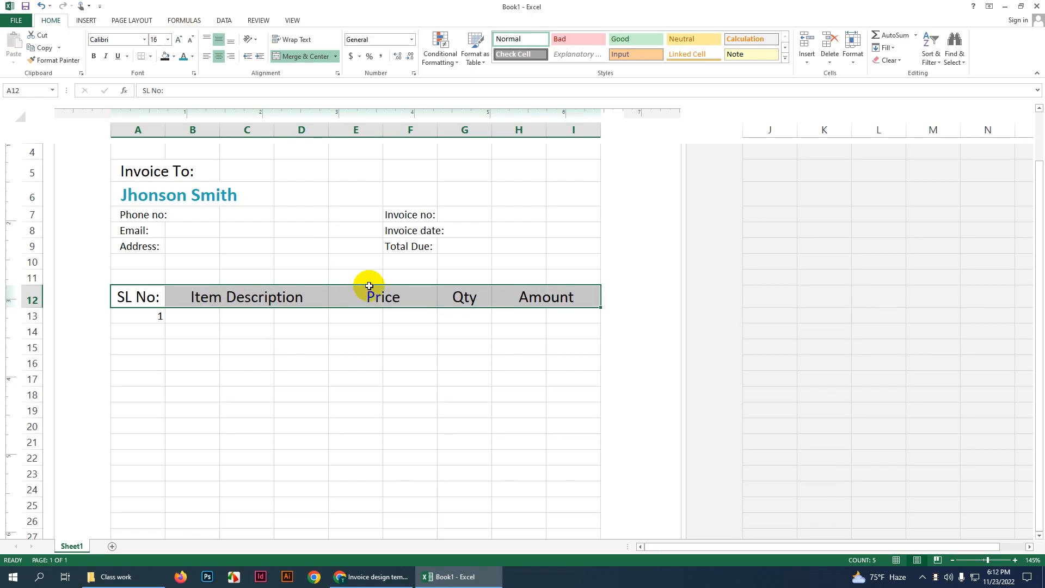
left_click(383, 296)
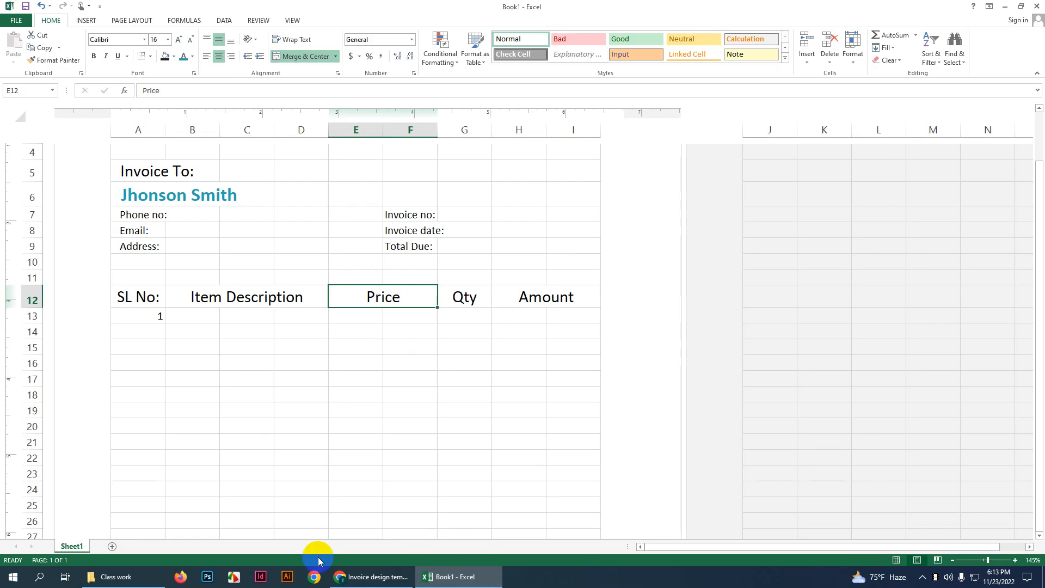
Step: Clear the serial number from A13 and fill the "SL No:" cell A12 with its formatting down to A26
left_click(139, 318)
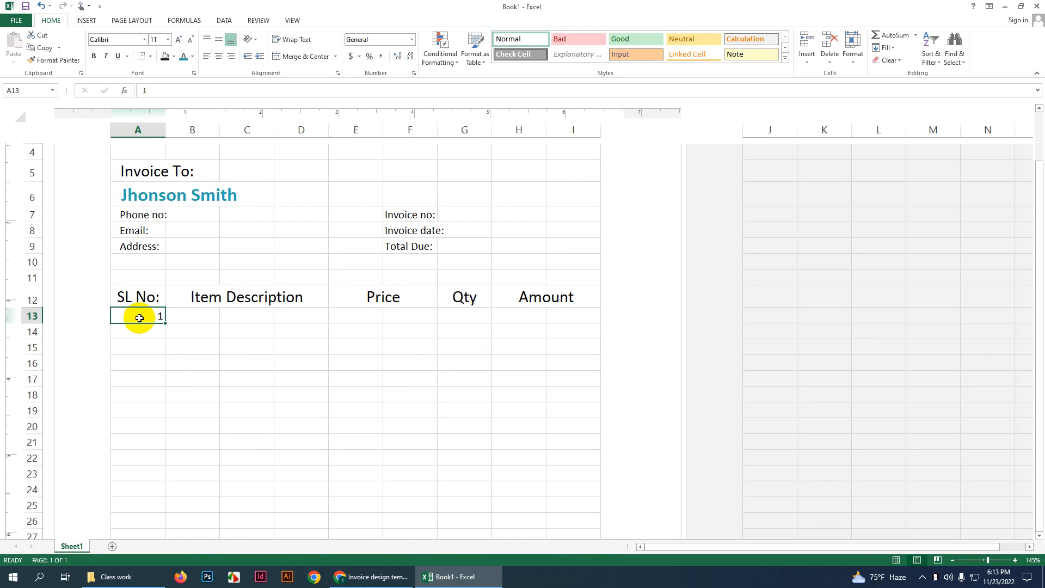
key("Delete")
left_click(144, 297)
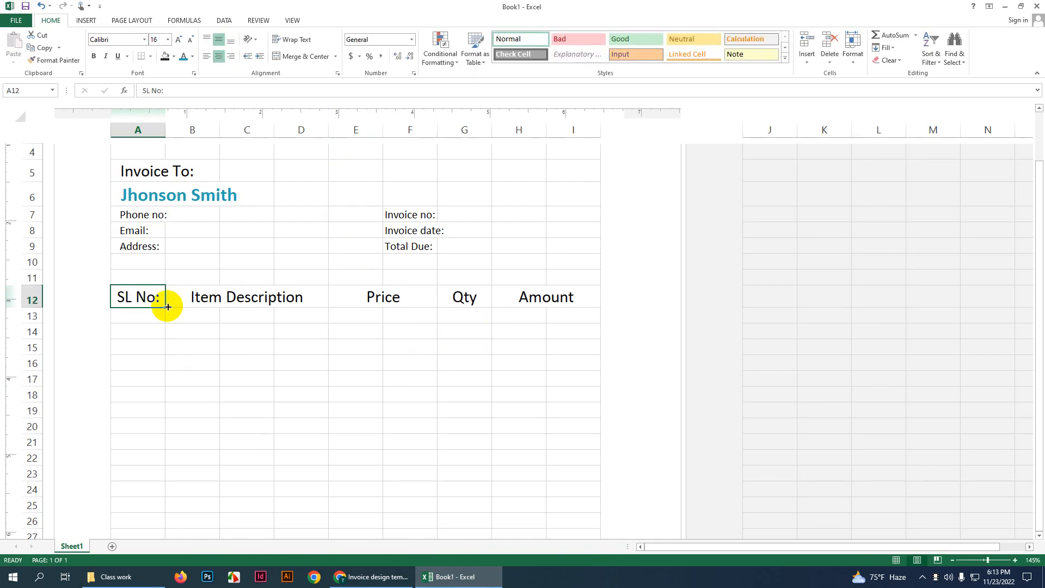
left_click_drag(166, 308, 158, 527)
scroll(139, 404, "down", 2)
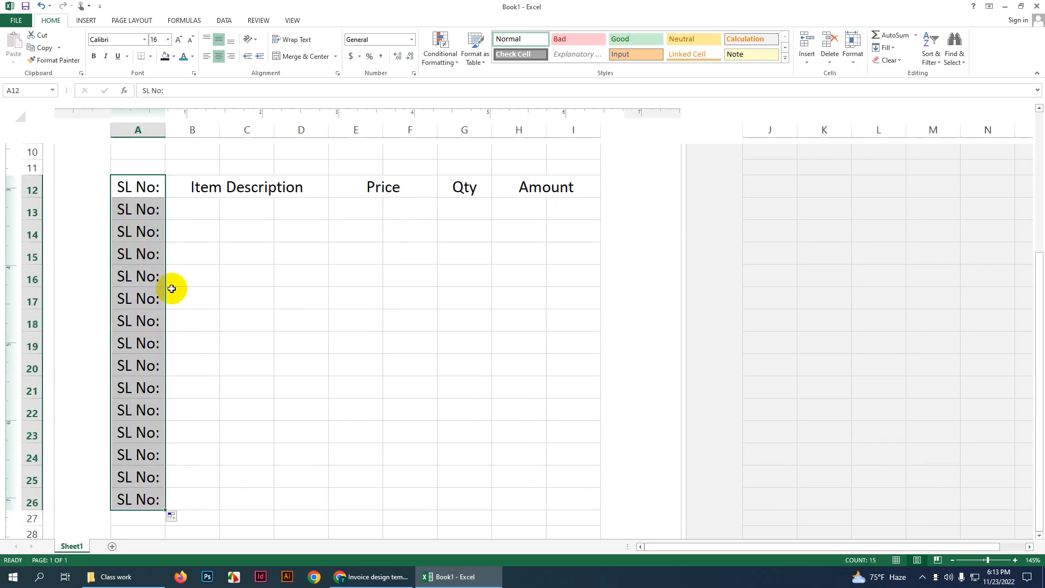
Step: Clear the repeated "SL No:" text from A13:A26, keeping the copied cell formatting
left_click(156, 223)
left_click_drag(153, 209, 133, 498)
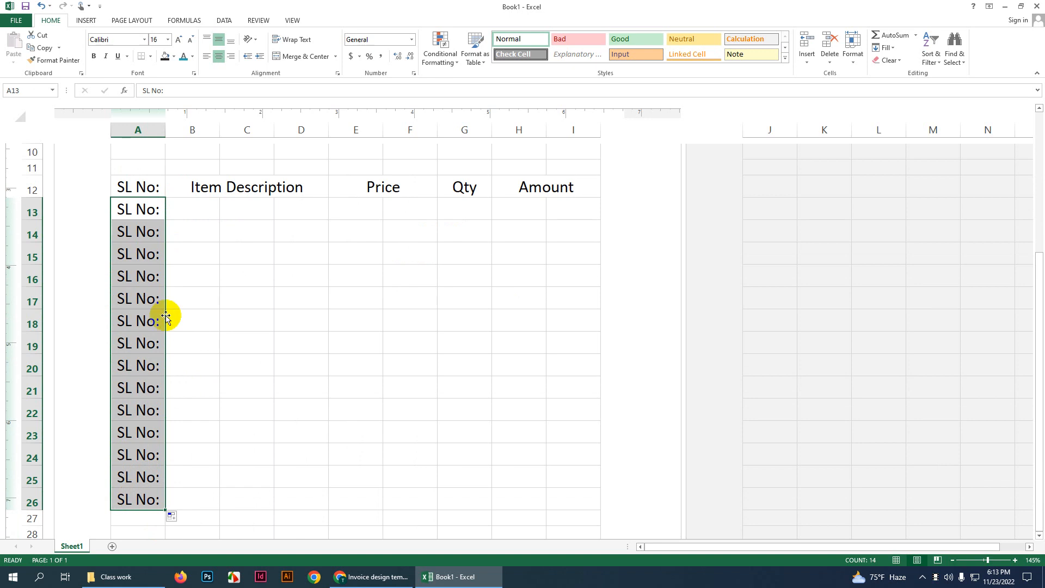
key("BackSpace")
left_click(169, 298)
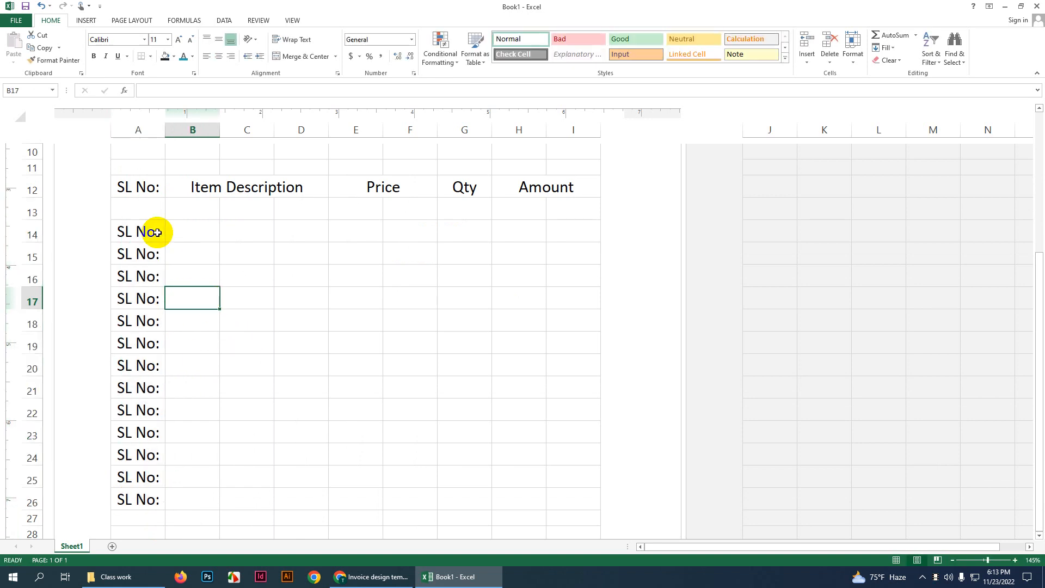
left_click_drag(150, 213, 132, 496)
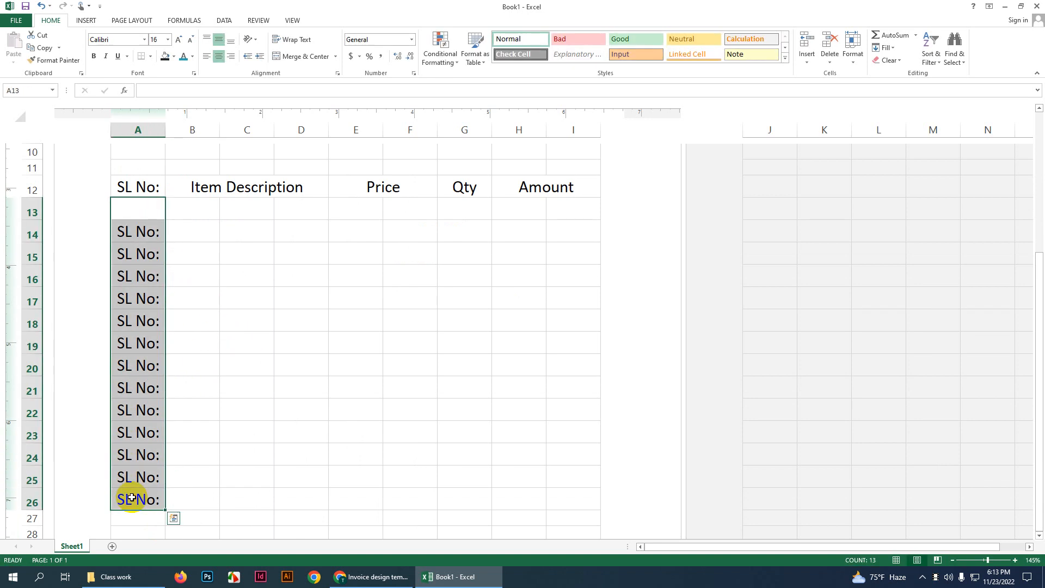
key("Delete")
left_click(223, 436)
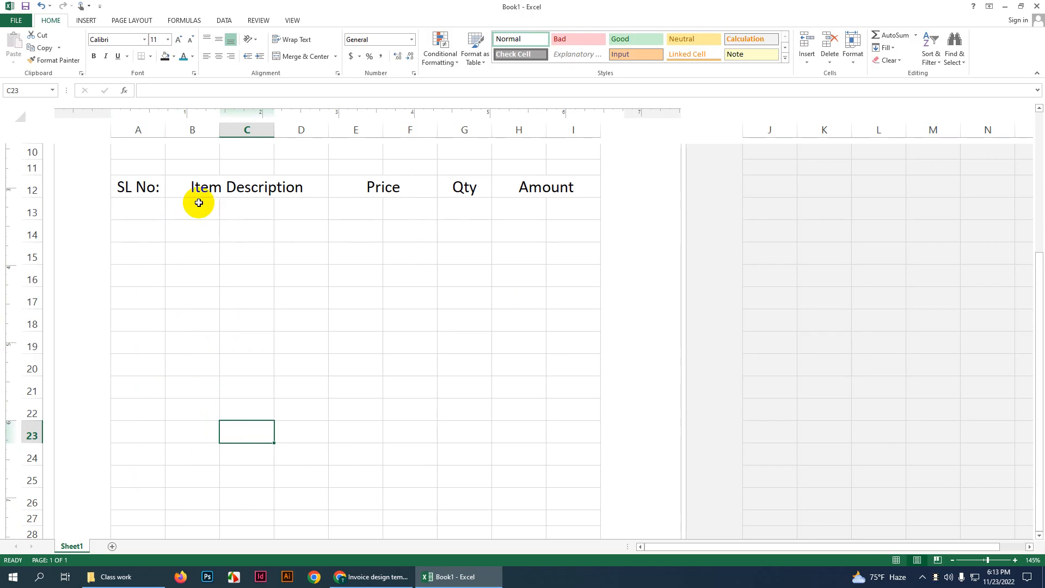
Step: Fill the merged "Item Description" heading down to row 26, and clear the copied text from B13:D26 while keeping the formatting
left_click(213, 185)
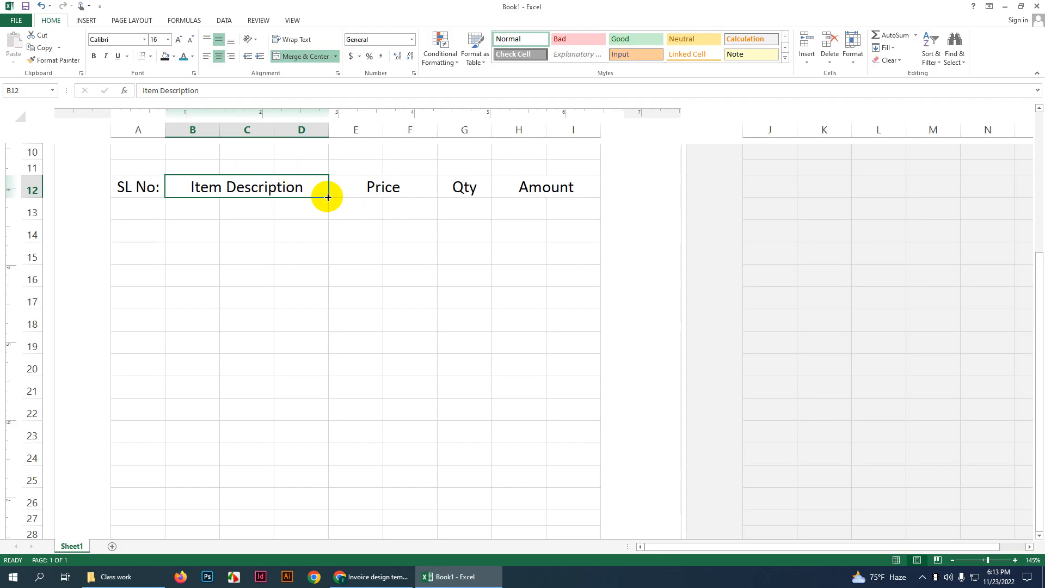
left_click_drag(327, 197, 333, 497)
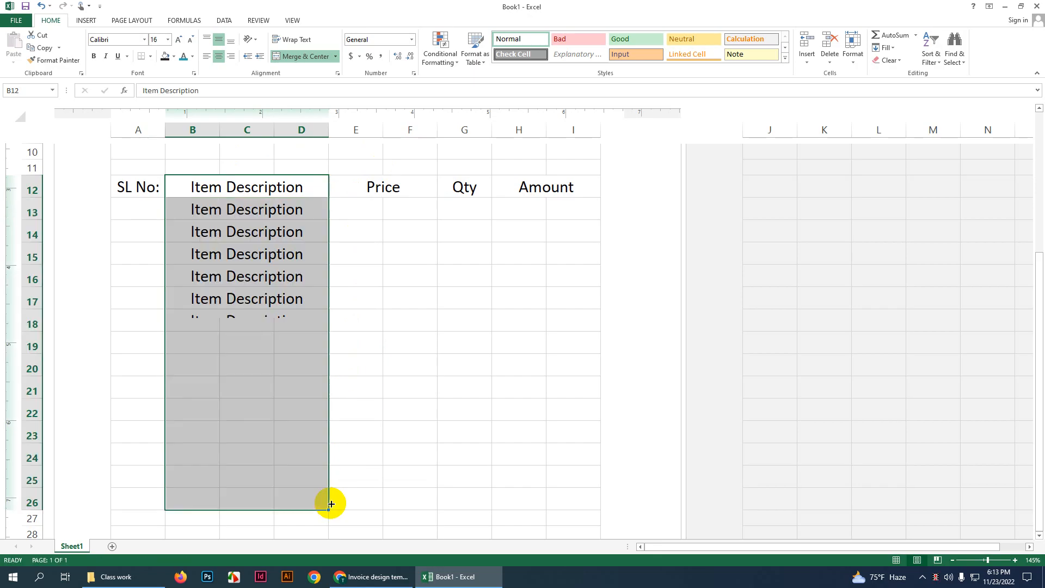
left_click(489, 290)
left_click(259, 209)
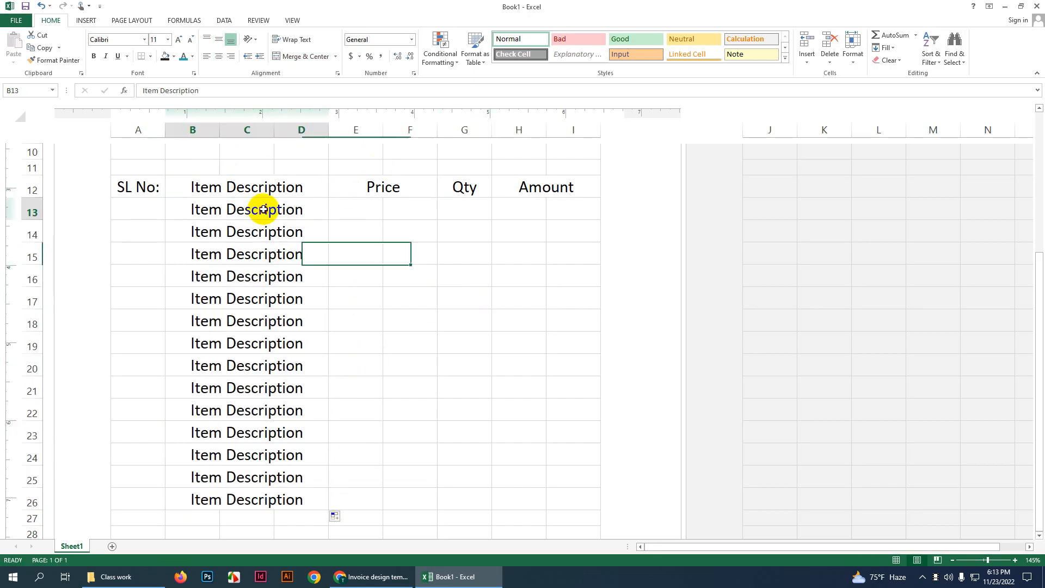
left_click(274, 498, "shift")
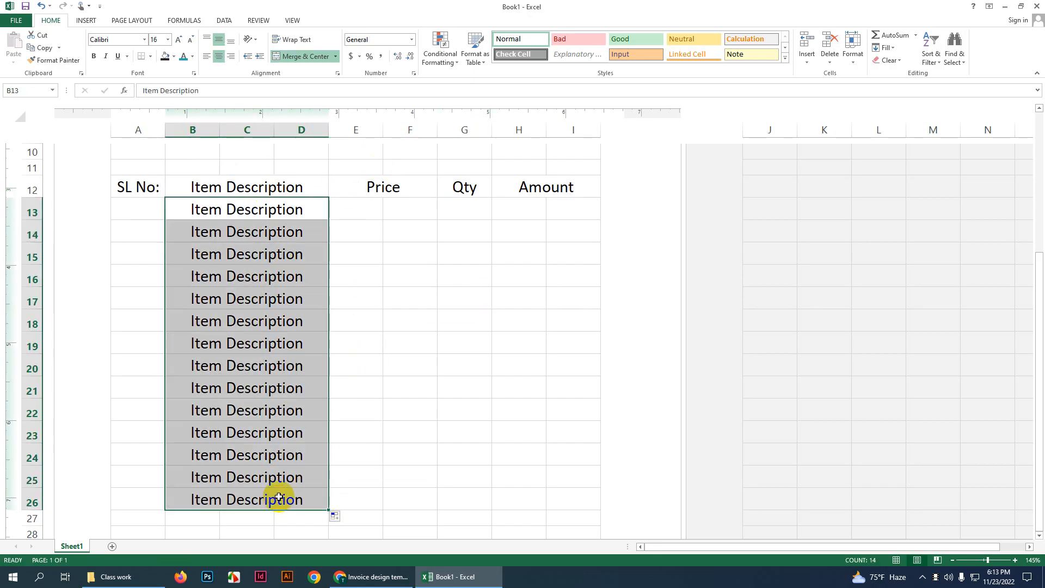
key("Delete")
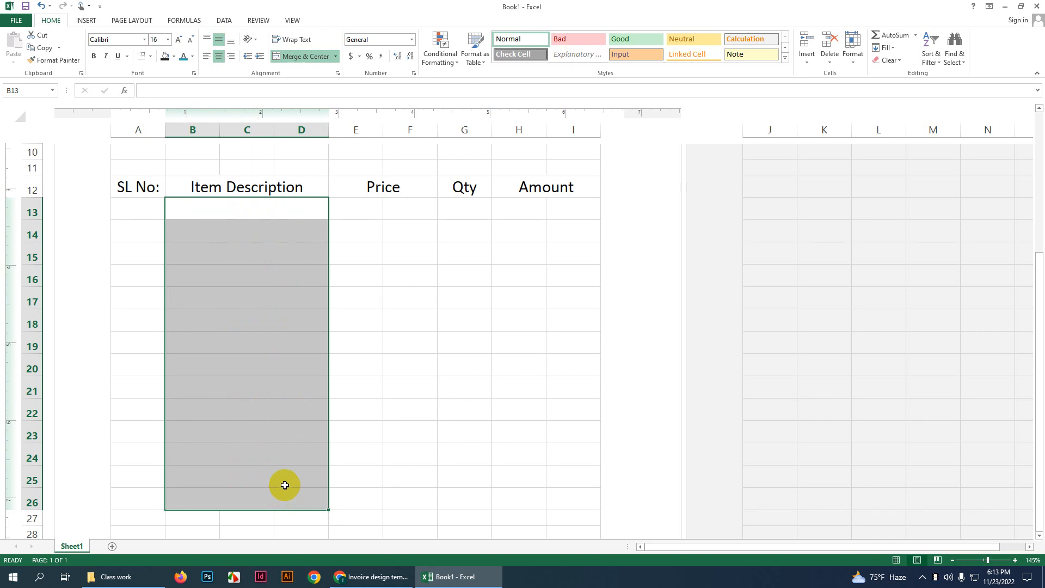
left_click(373, 387)
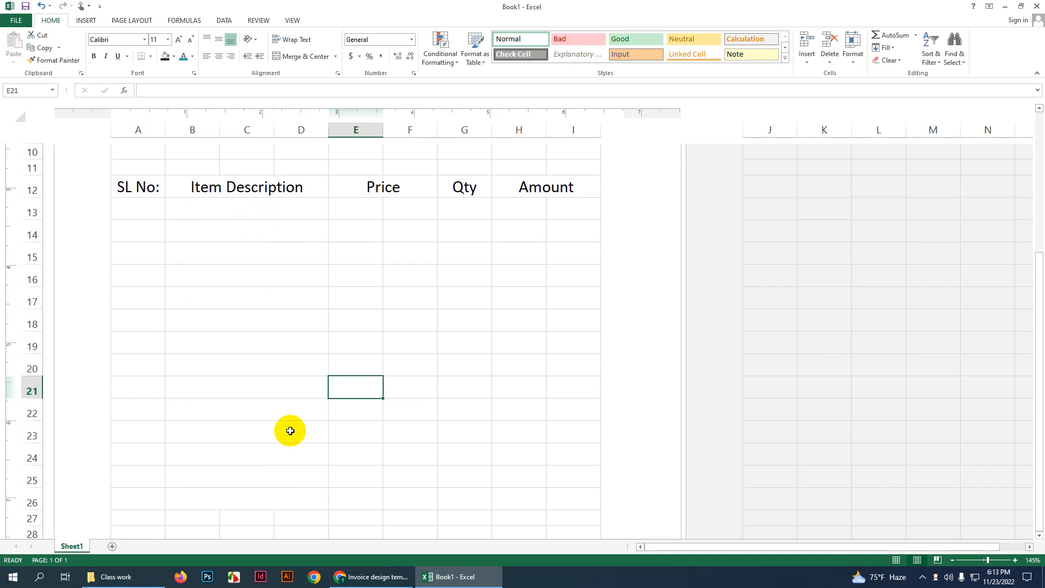
Step: Enter the serial numbers 1 and 2 in A13 and A14 and extend the series down to 14 in A26
left_click(279, 190)
left_click(265, 229)
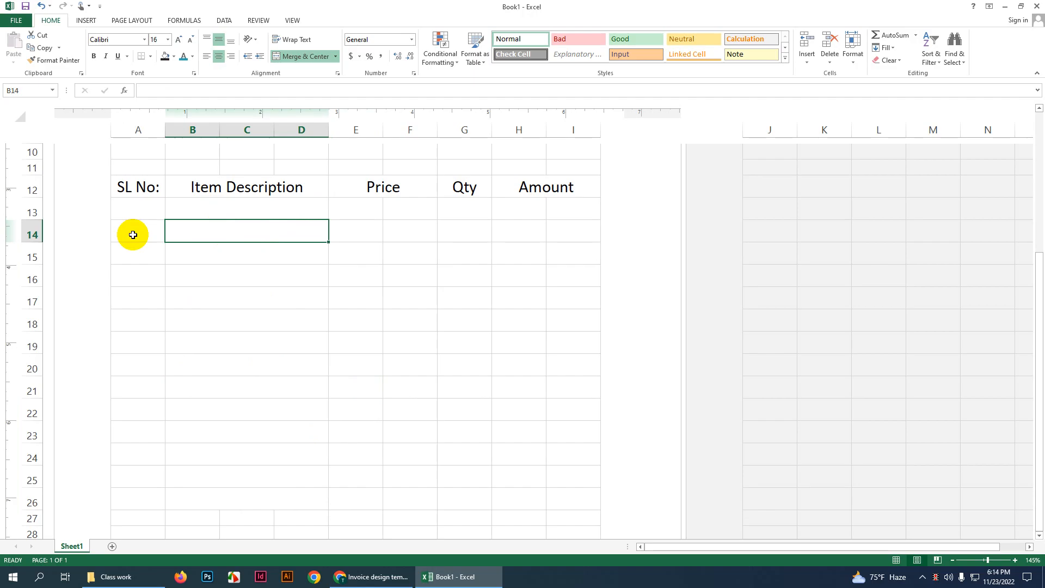
left_click(157, 210)
type("1")
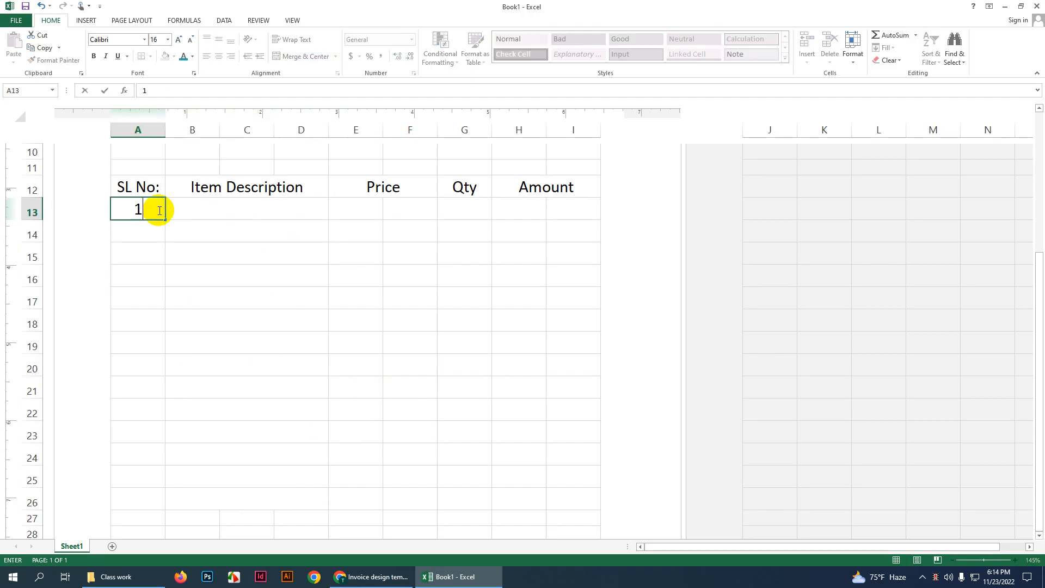
left_click(147, 233)
type("2")
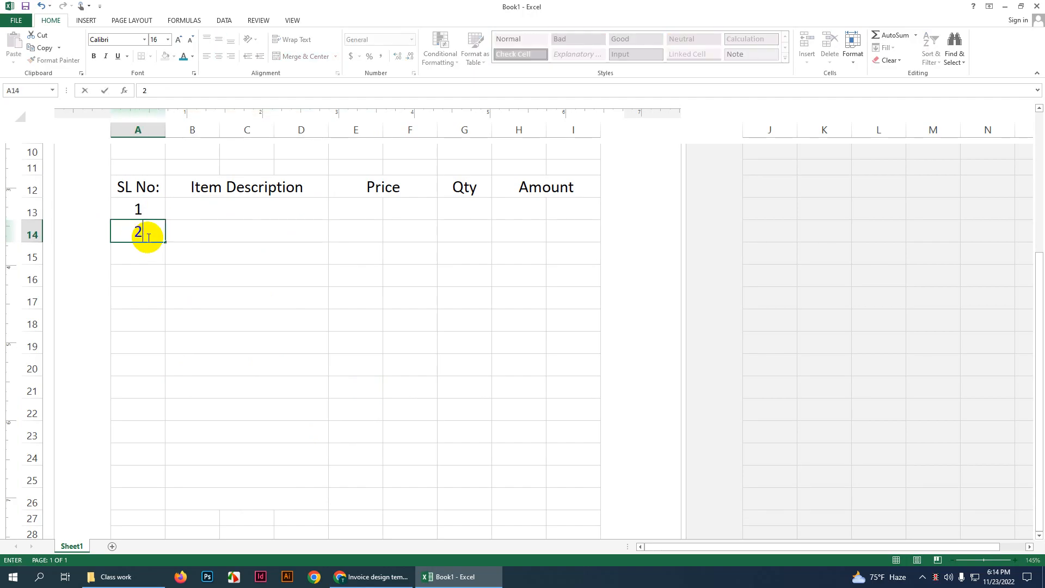
left_click_drag(154, 208, 115, 507)
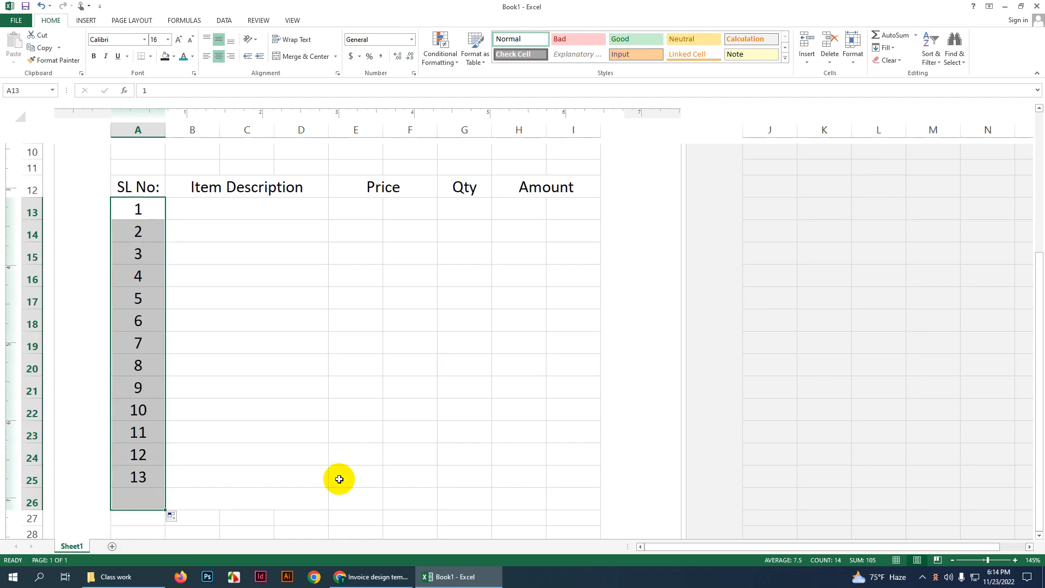
left_click(378, 473)
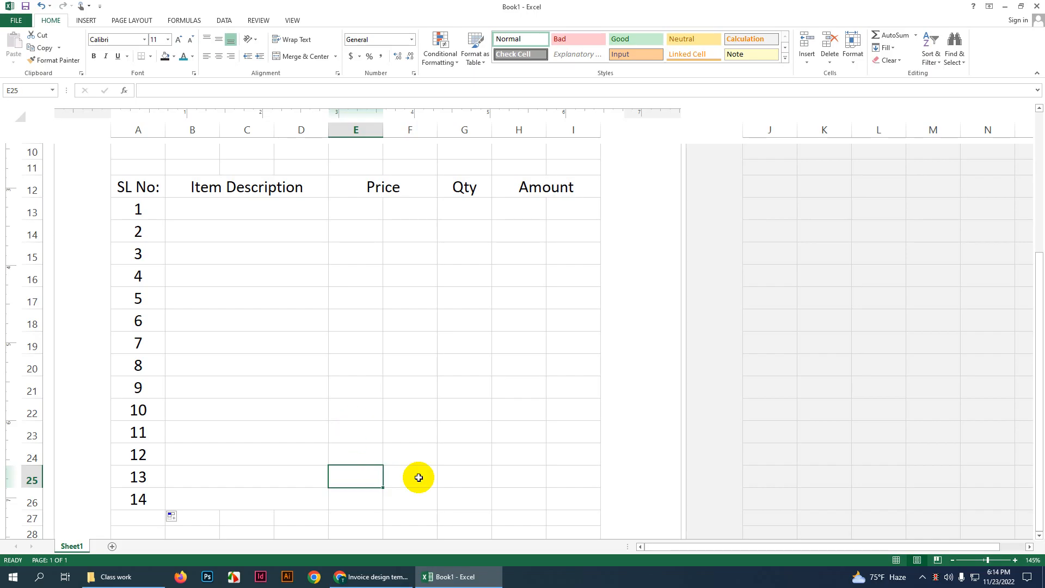
Step: Enter "January" in E29 and "February" in E30, and extend the month series down to December in E40
scroll(418, 463, "down", 3)
left_click(354, 362)
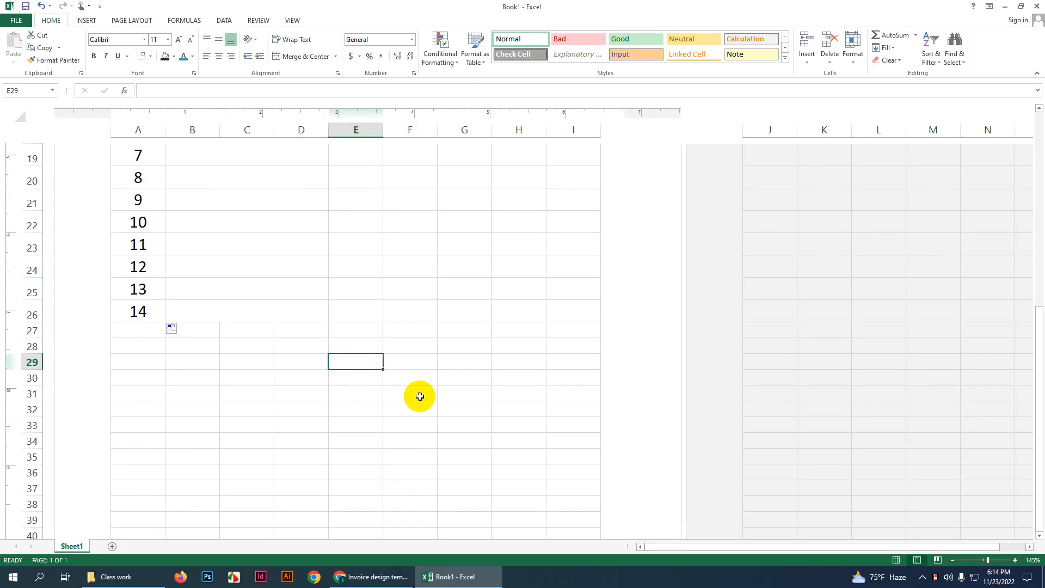
type("January")
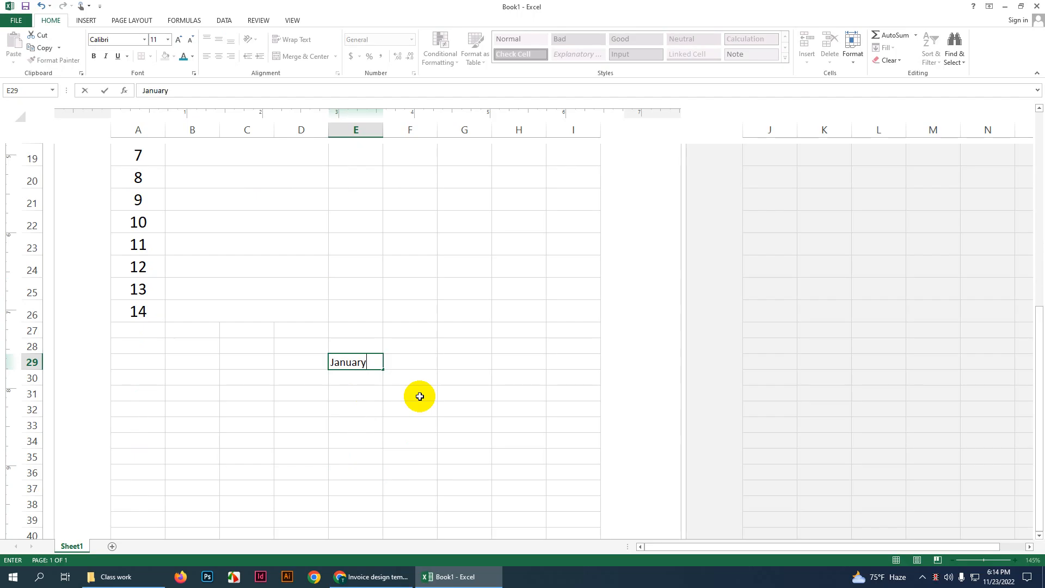
key("Return")
type("F")
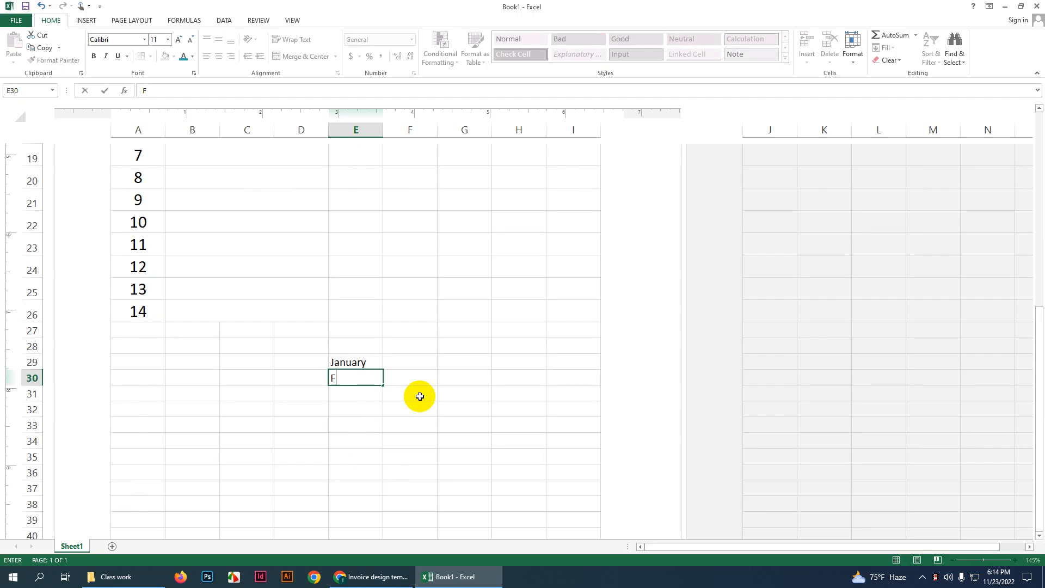
type("ebruary")
left_click_drag(354, 362, 381, 533)
scroll(432, 443, "down", 4)
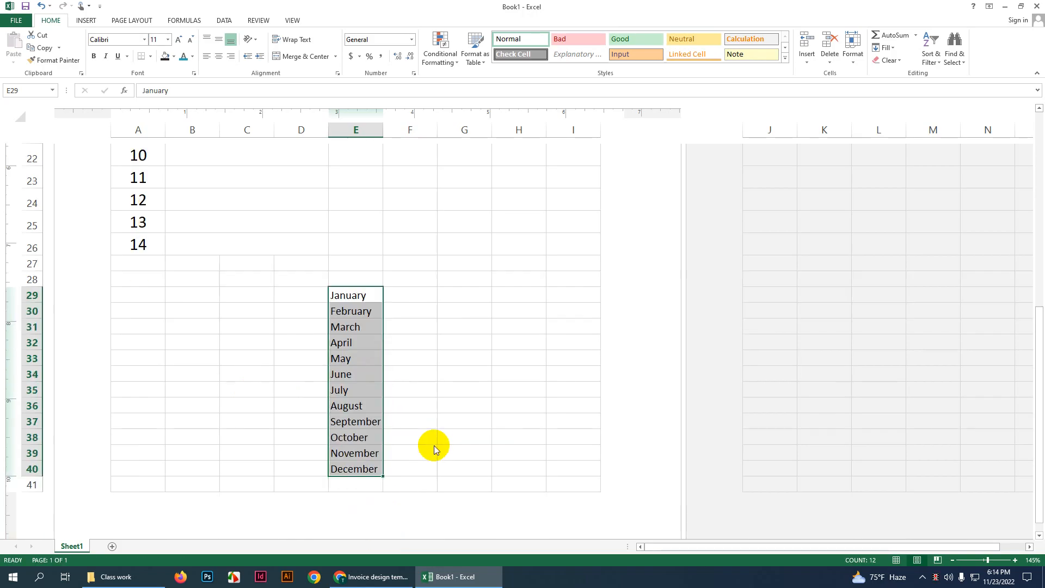
scroll(451, 434, "up", 1)
left_click(473, 376)
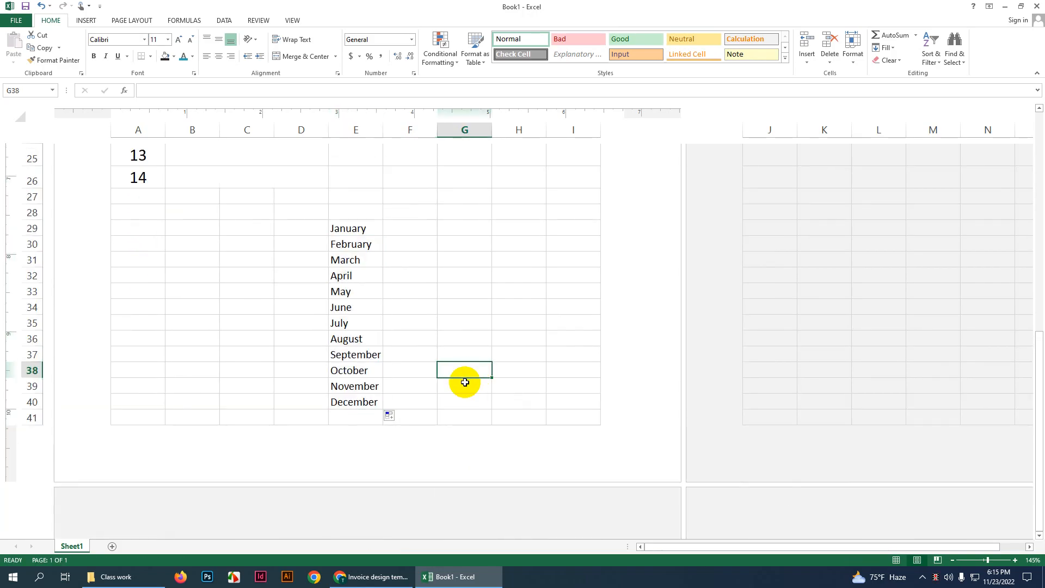
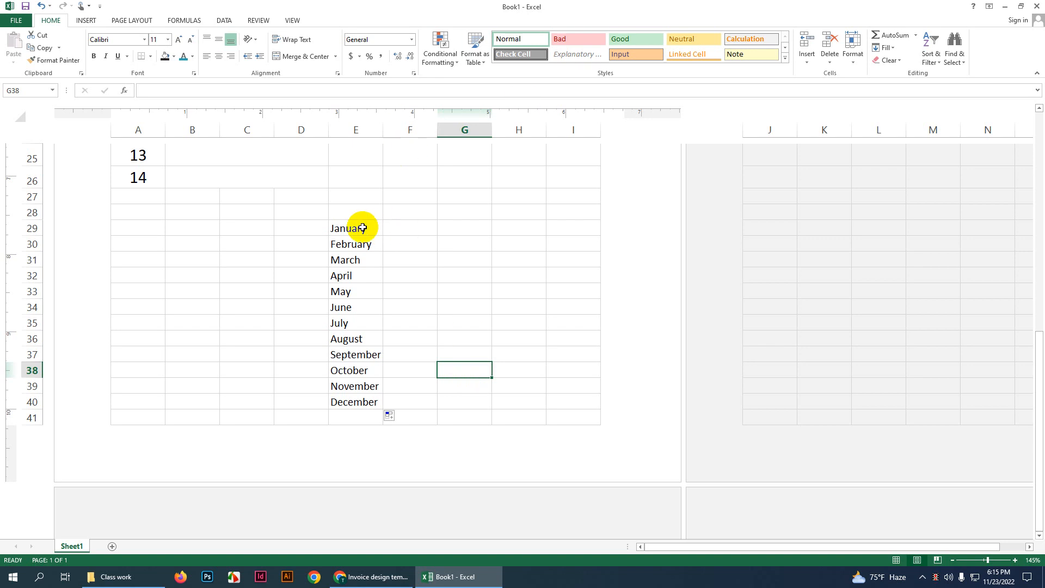
Step: Delete the list of months from E29:E40
left_click_drag(367, 227, 350, 401)
key("Delete")
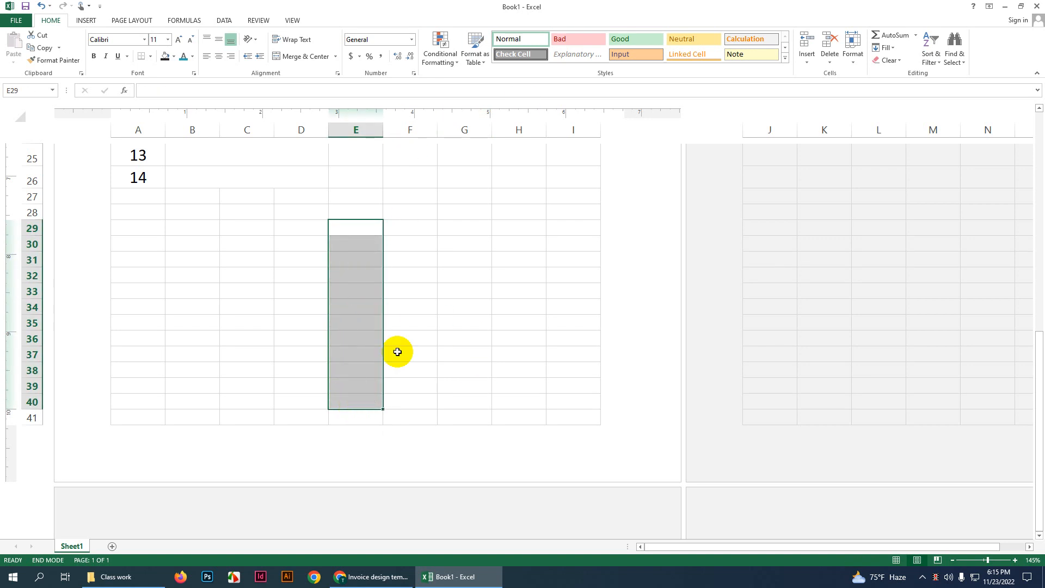
scroll(381, 332, "up", 5)
scroll(371, 321, "down", 4)
left_click(405, 384)
Step: Clear the serial numbers 11 to 14 and unmerge the cells in A23:I26
scroll(240, 292, "up", 5)
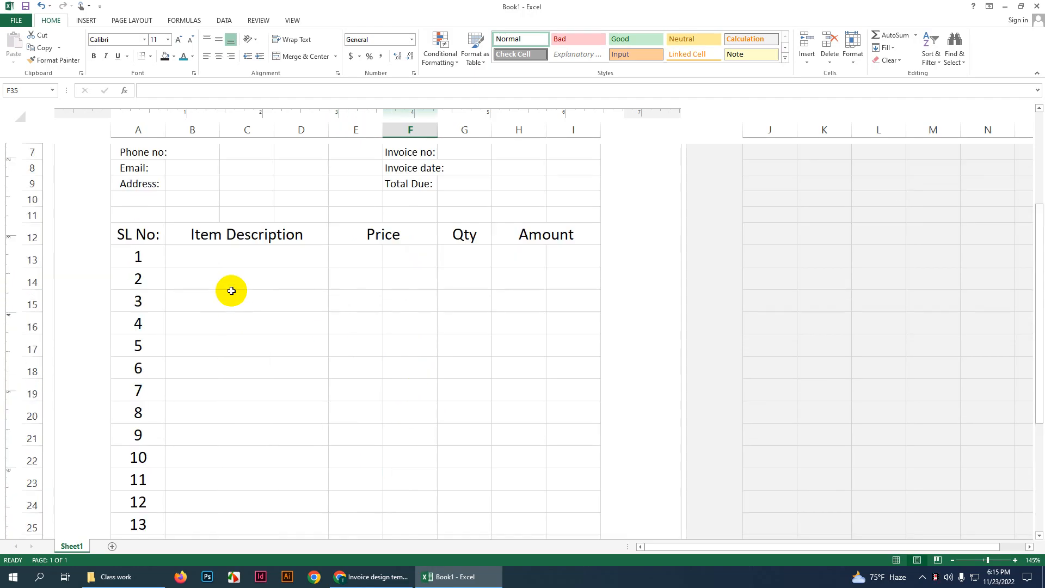
scroll(229, 289, "down", 2)
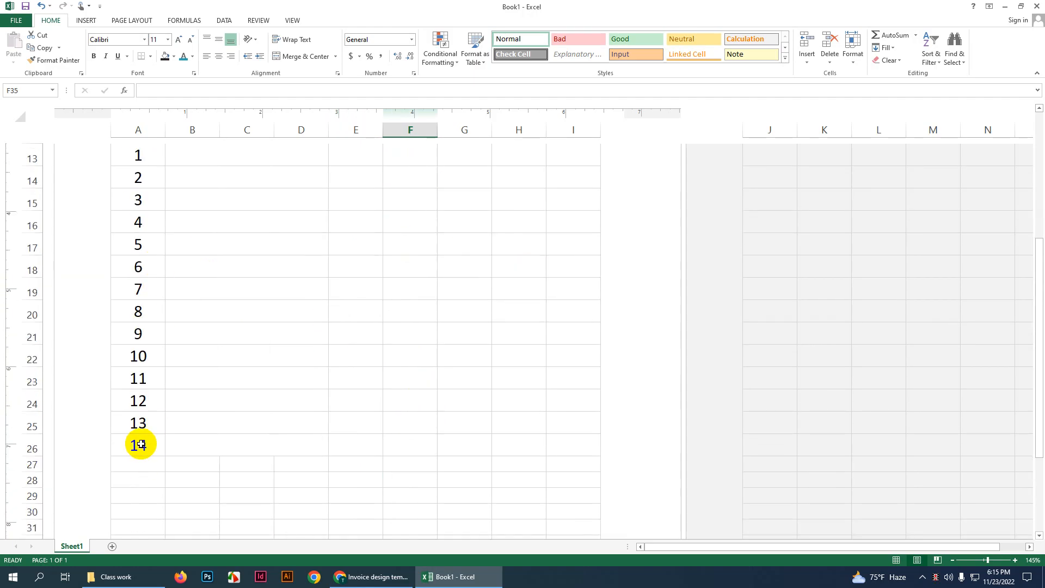
left_click_drag(139, 443, 583, 452)
key("Delete")
left_click(139, 380)
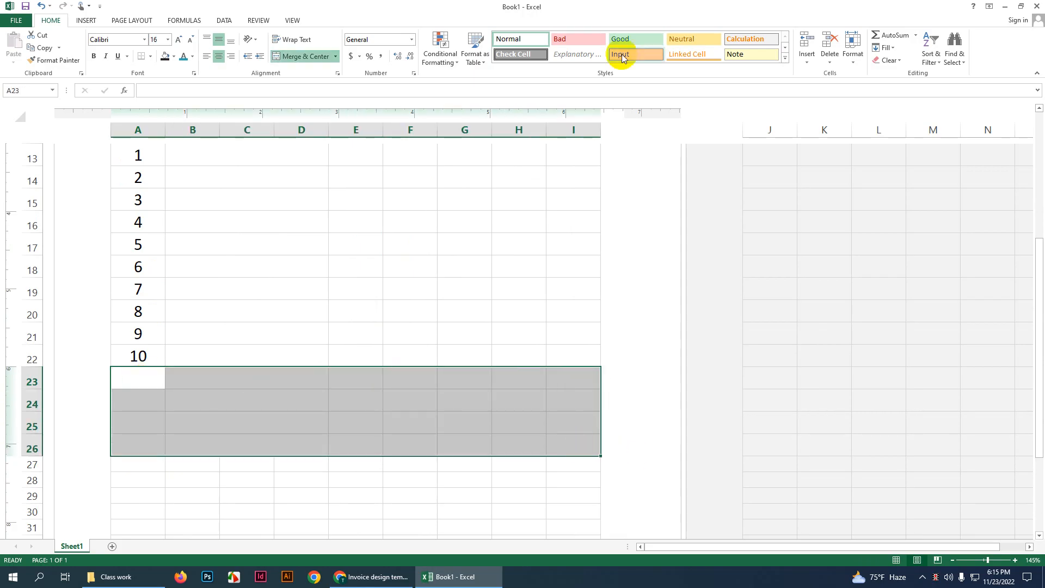
left_click(335, 56)
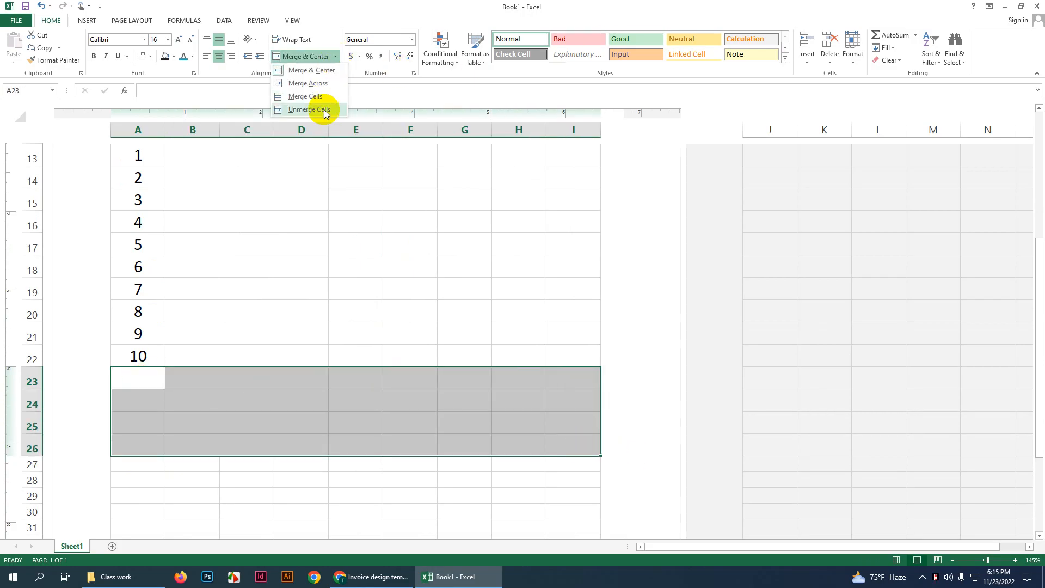
left_click(324, 110)
left_click(301, 443)
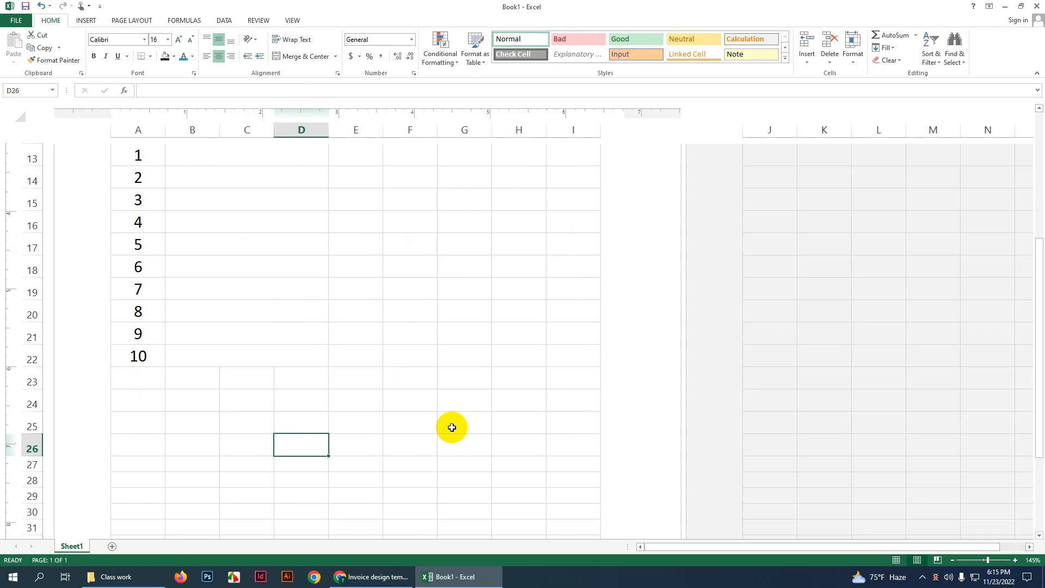
scroll(451, 427, "down", 1)
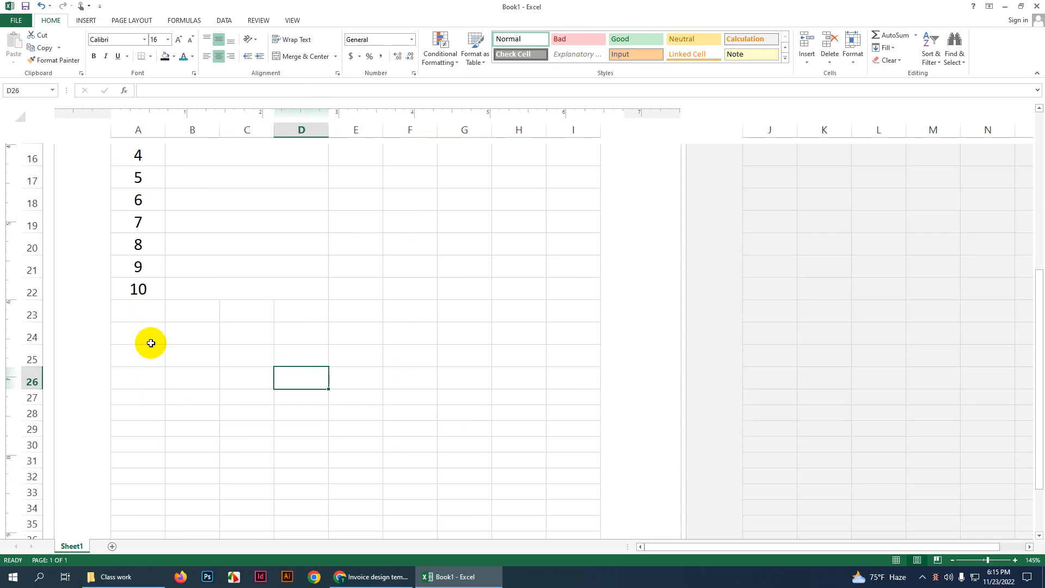
left_click(147, 312)
scroll(196, 326, "up", 1)
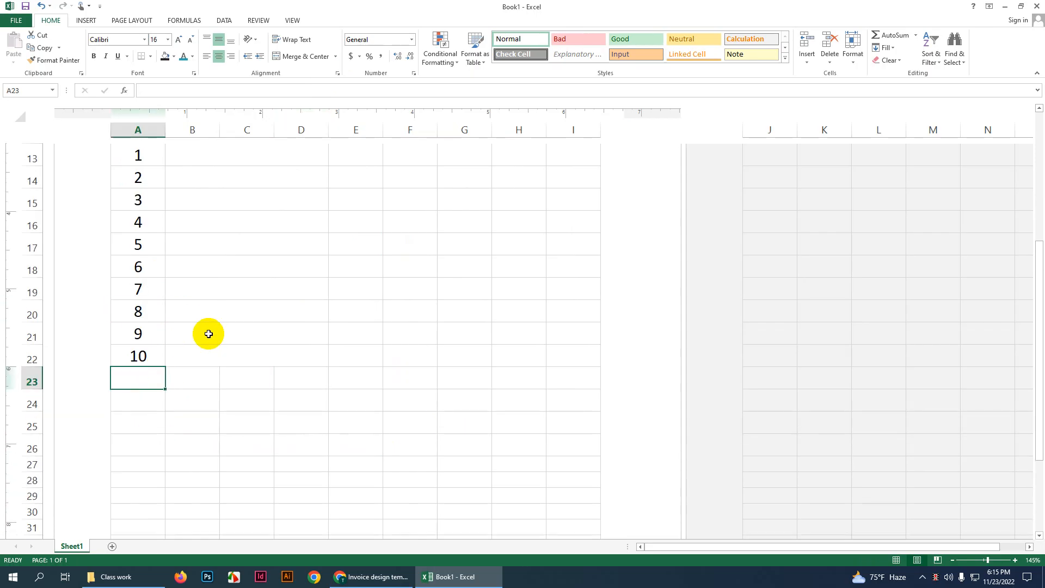
left_click(419, 417)
scroll(458, 356, "up", 1)
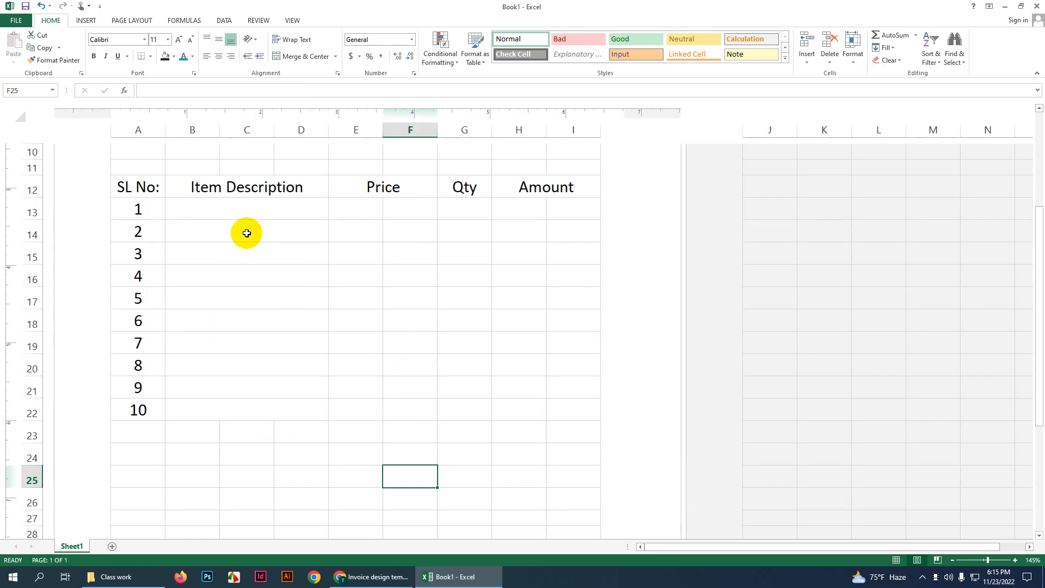
Step: Undo the edits below the row 12 headings, including the month list, the serial numbers and the fills copied down from A12 and B12
left_click(233, 211)
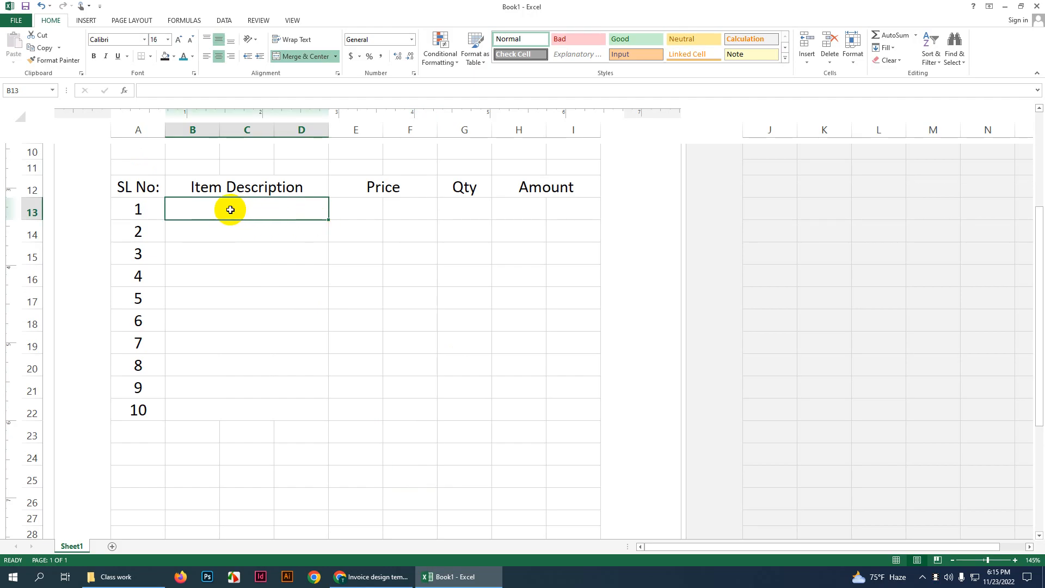
key("ctrl+z")
key("ctrl+z")
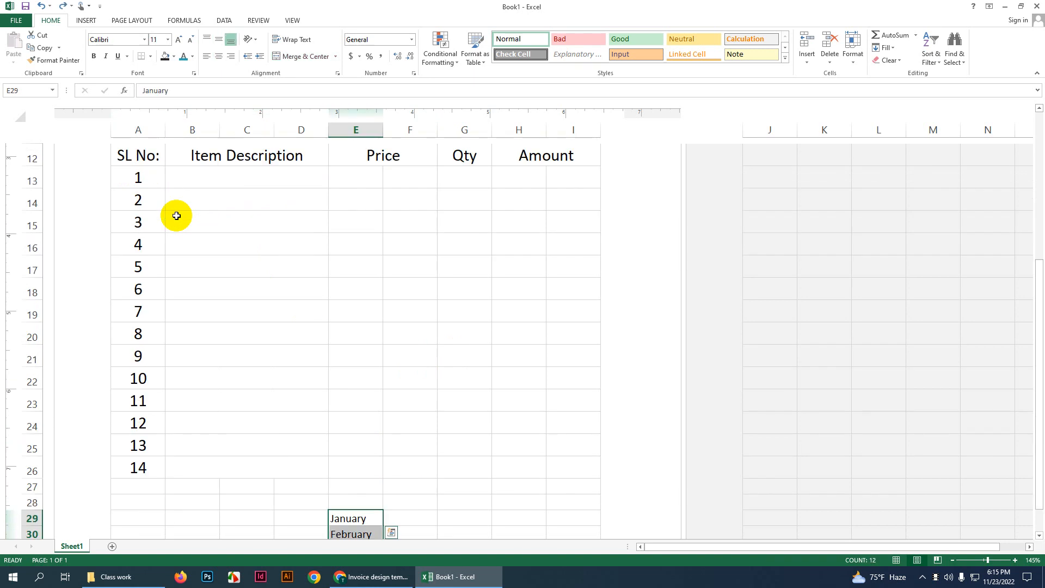
key("ctrl+z")
key("ctrl+z")
key("ctrl+z")
key("ctrl+z")
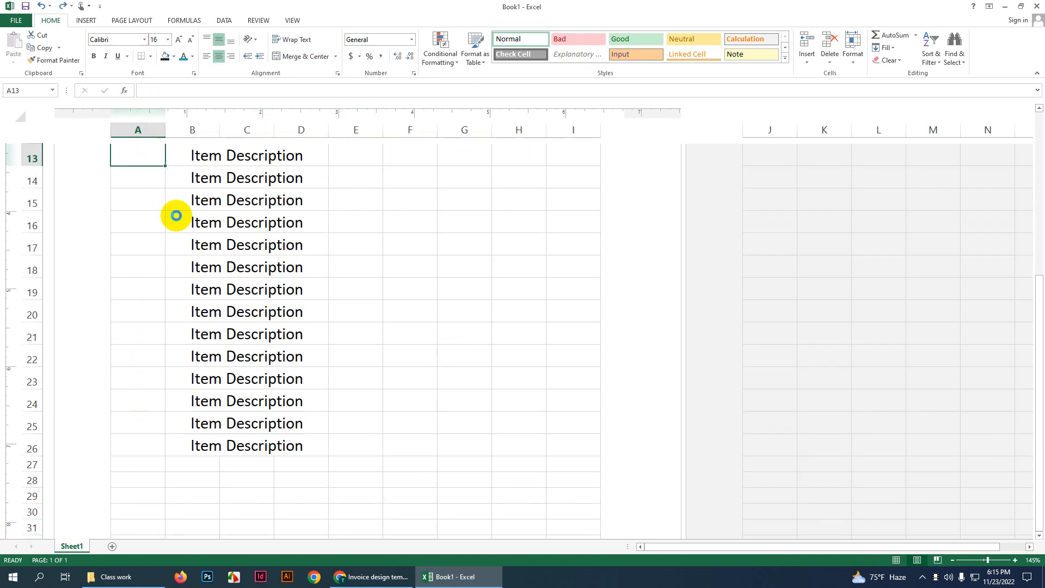
key("ctrl+z")
key("ctrl+z")
key("ctrl+z")
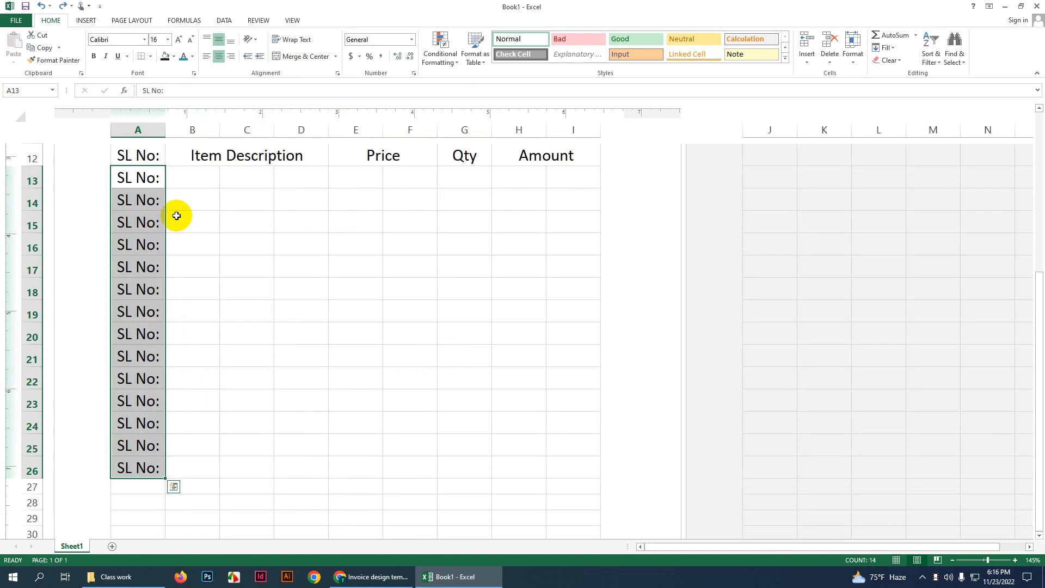
key("ctrl+z")
scroll(198, 228, "up", 1)
left_click(149, 219)
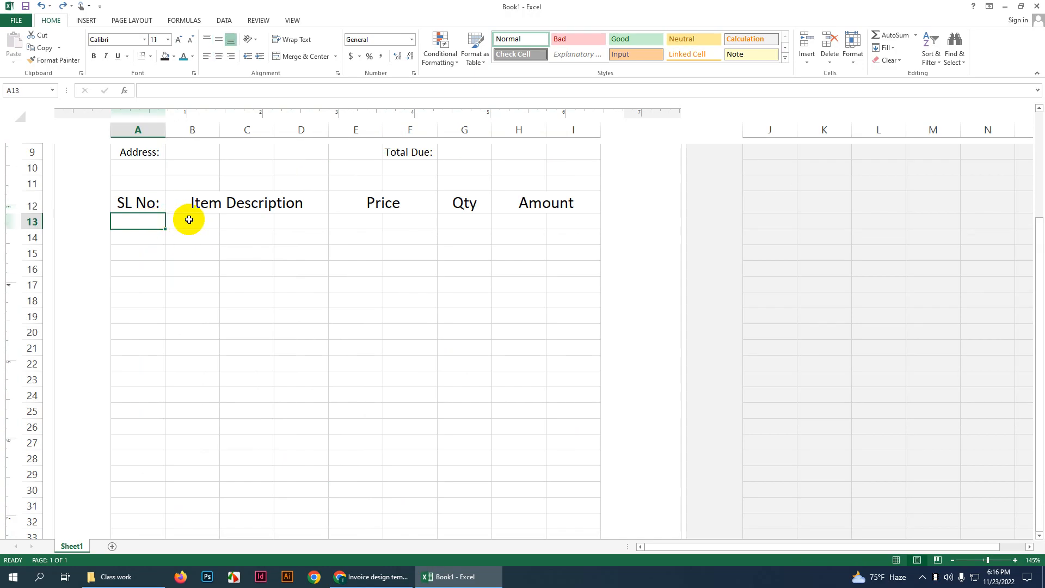
Step: Merge and center A13:A14 and B13:D14 as separate cells, with their content aligned to the vertical middle
left_click_drag(182, 218, 289, 234)
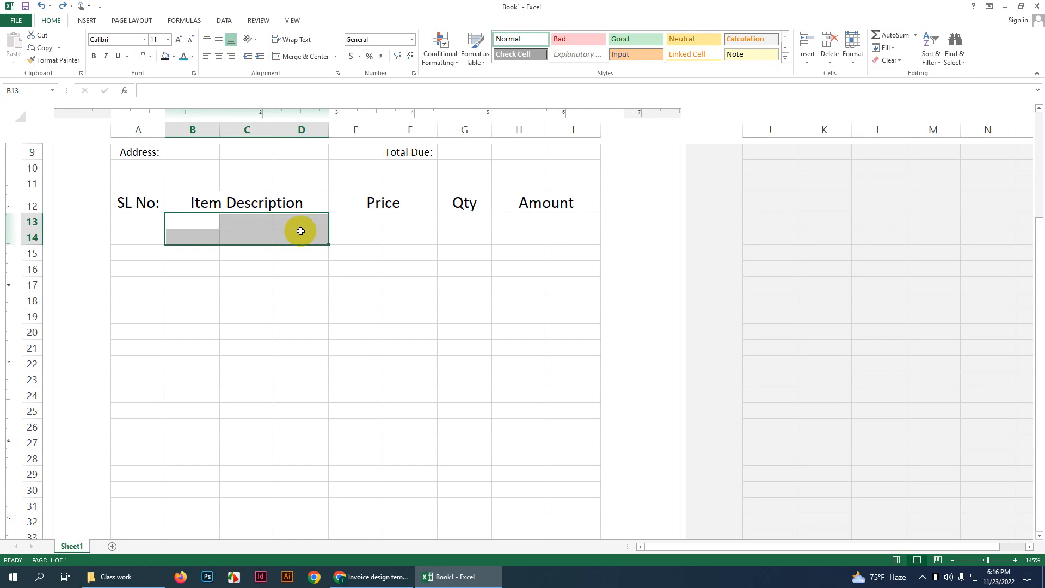
left_click_drag(192, 221, 323, 239)
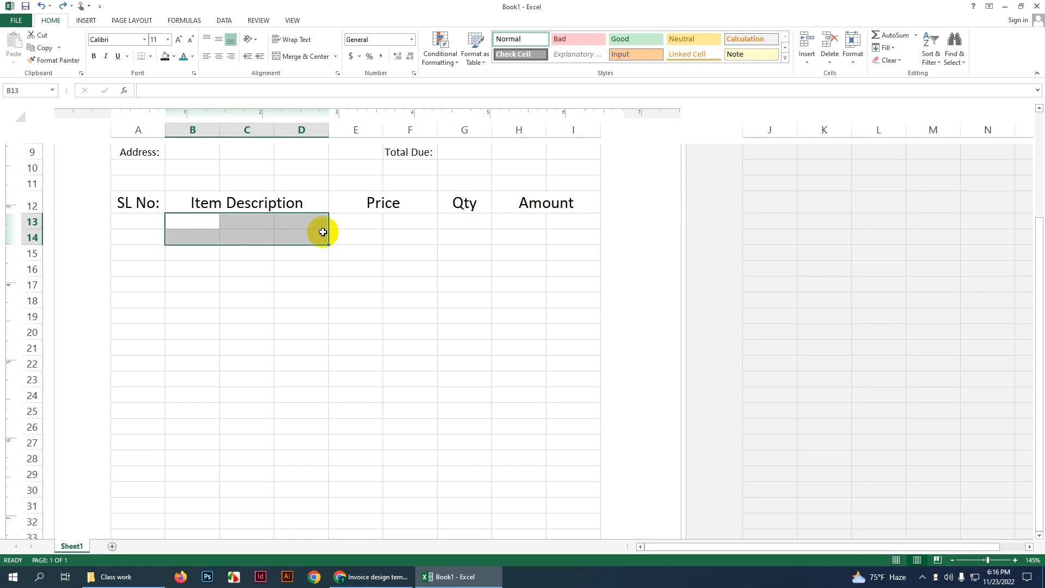
left_click_drag(136, 225, 142, 238)
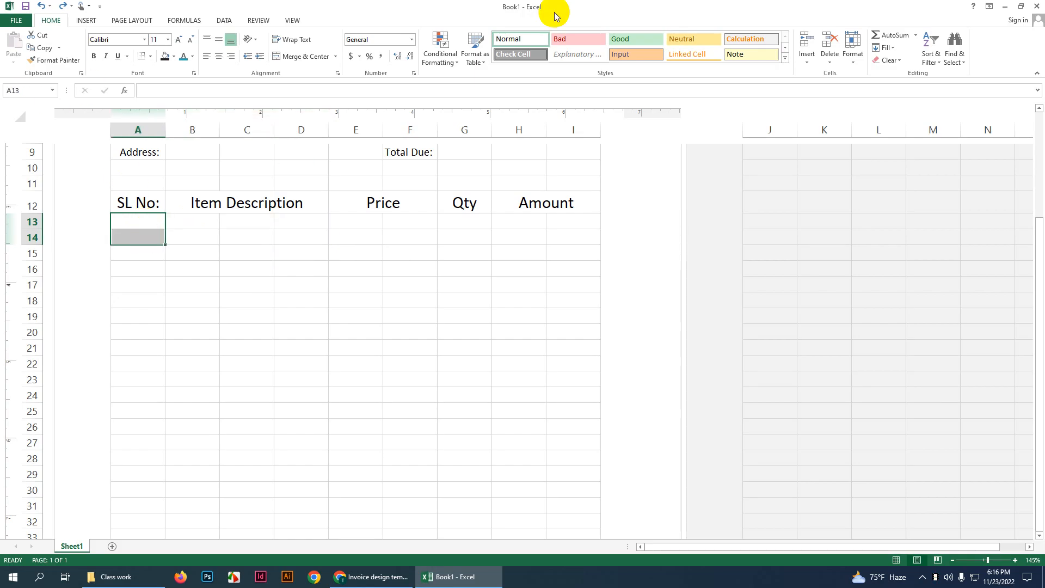
left_click(305, 56)
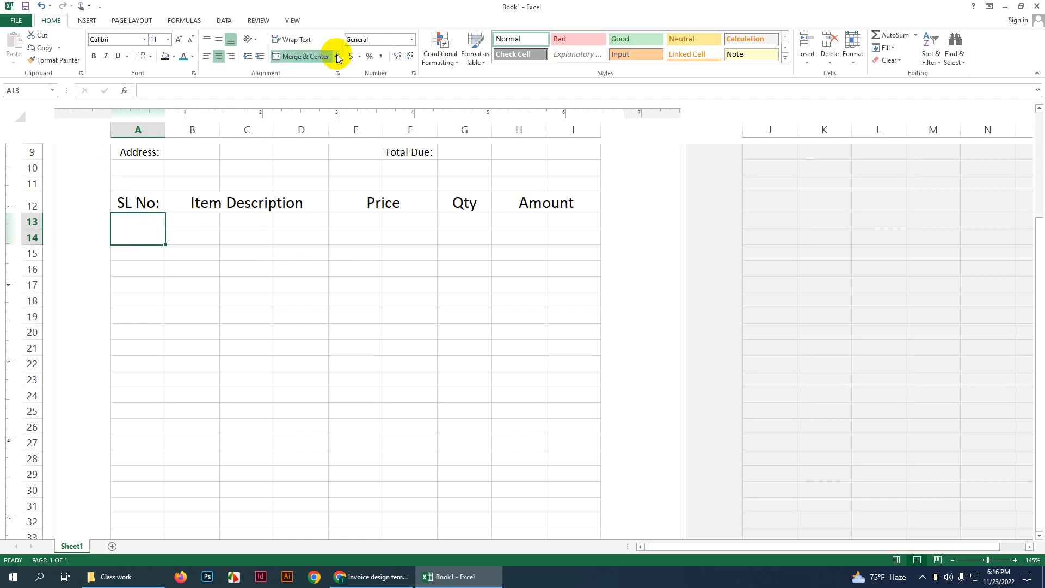
left_click(218, 40)
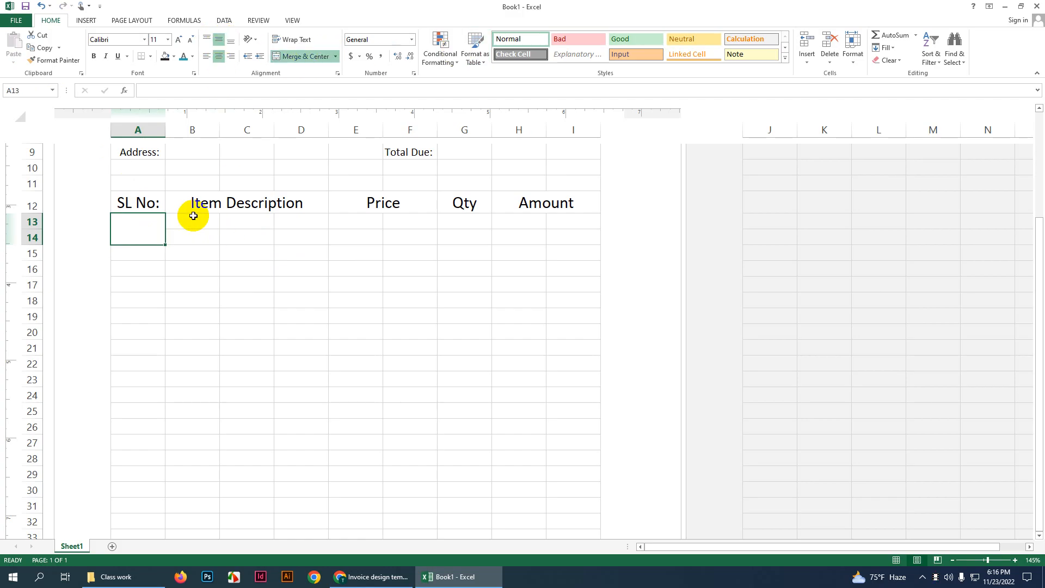
left_click_drag(193, 216, 289, 240)
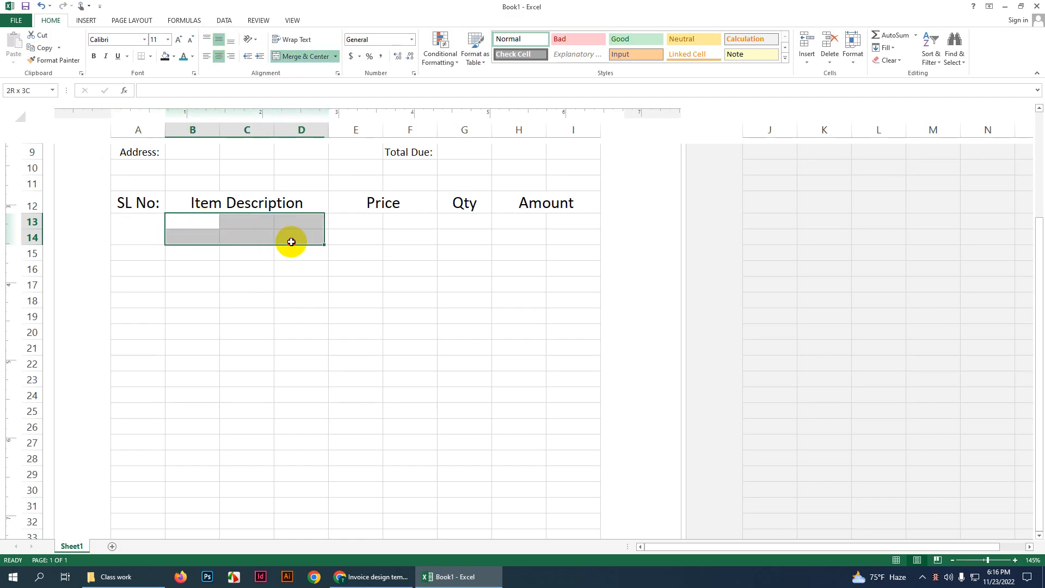
left_click(292, 56)
left_click(218, 40)
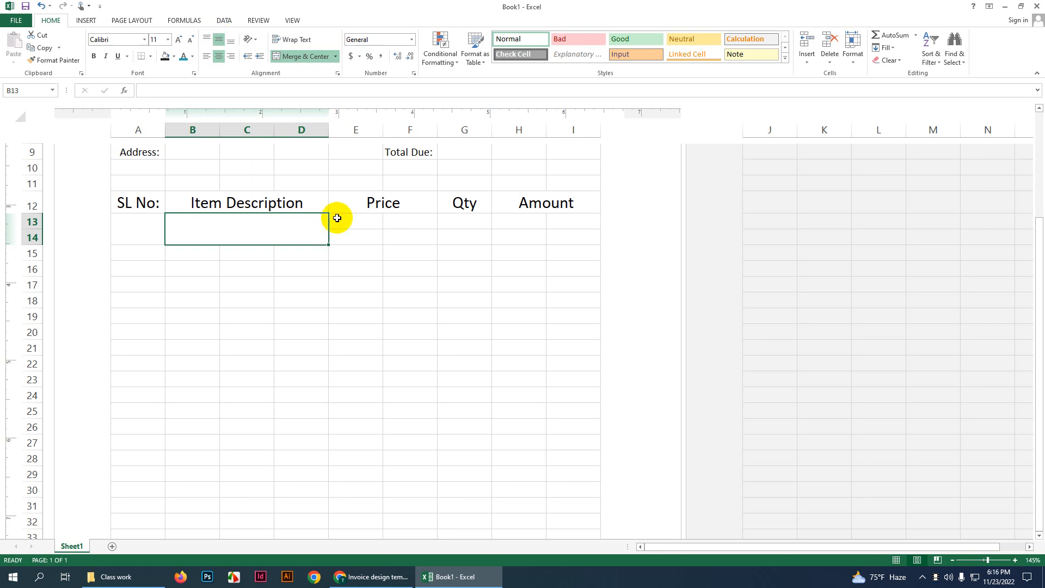
Step: Merge and center E13:F14, G13:G14 and H13:I14 as separate cells, with their content aligned to the vertical middle
left_click_drag(351, 221, 415, 231)
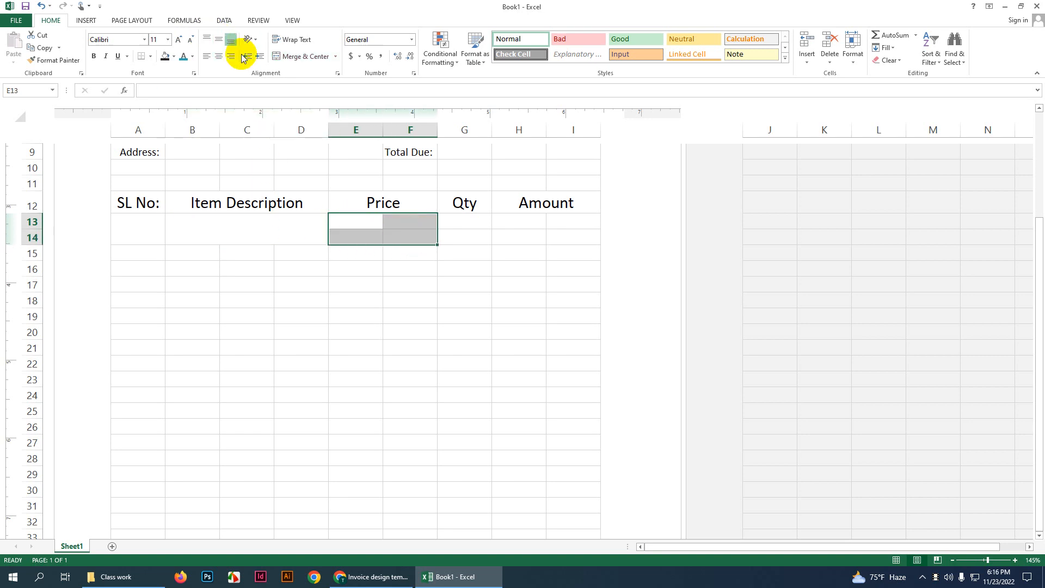
left_click(304, 56)
left_click(218, 39)
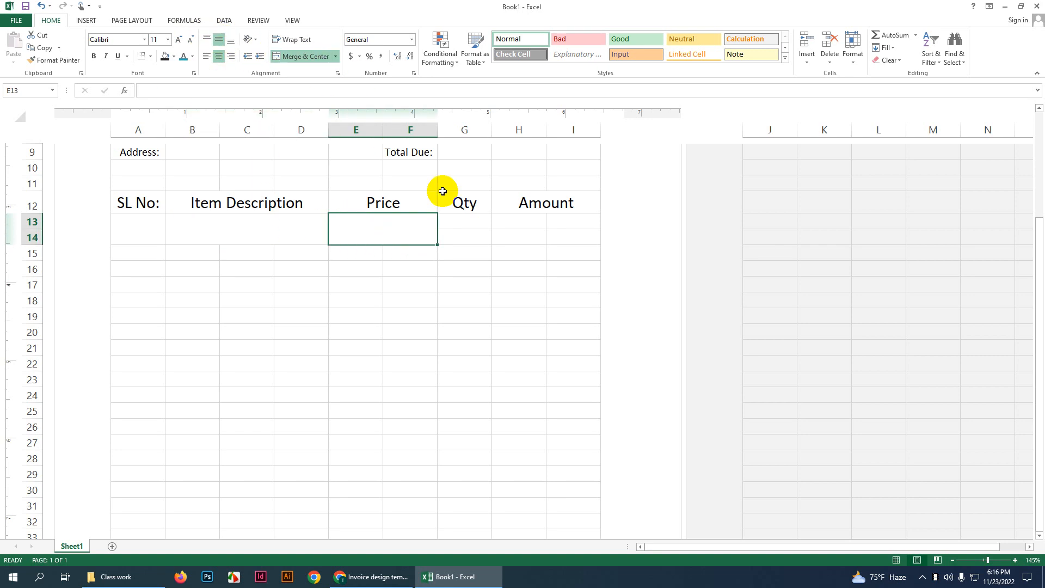
left_click_drag(465, 219, 469, 233)
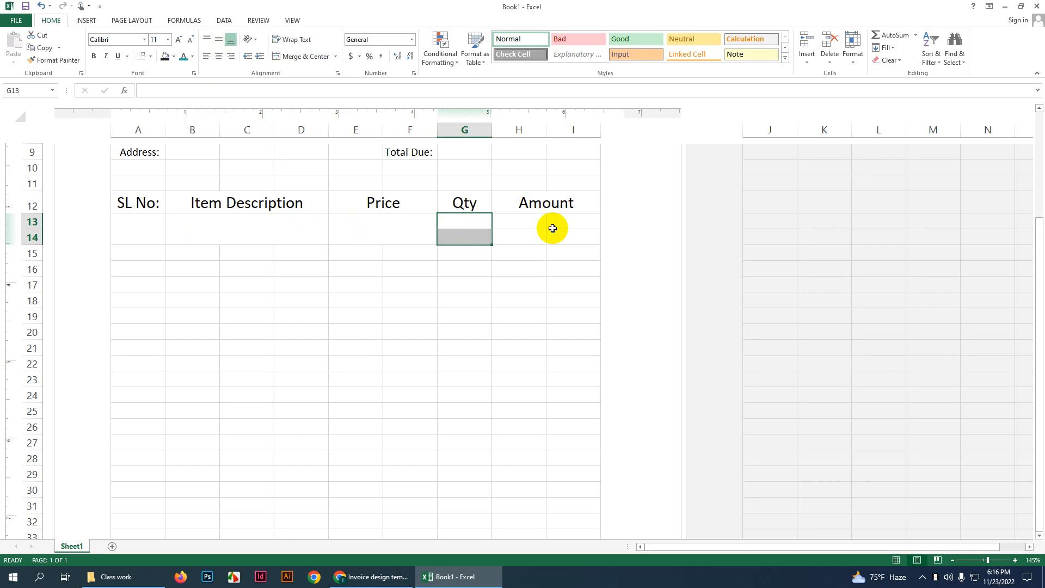
left_click(307, 56)
left_click(216, 41)
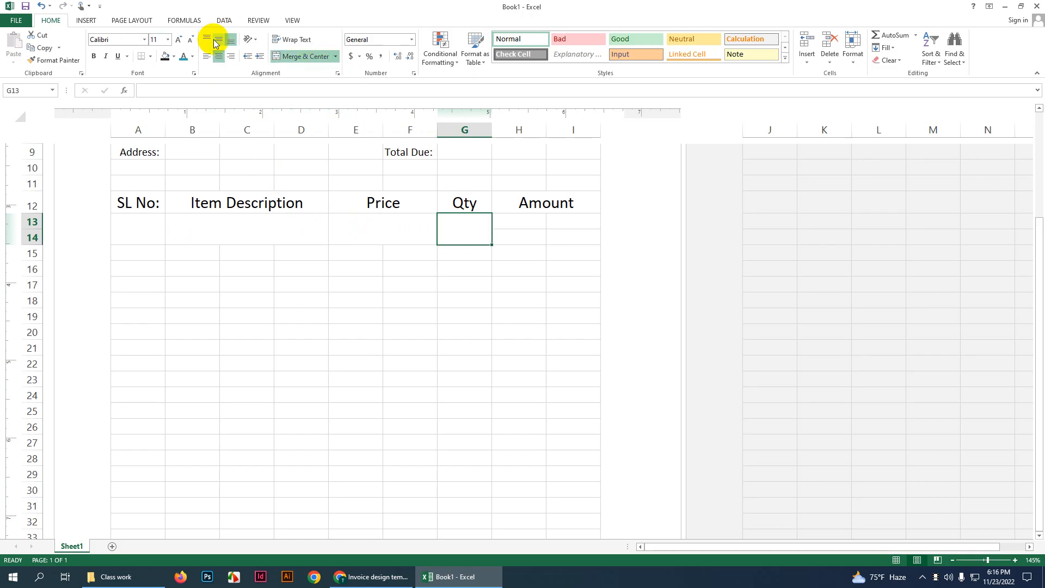
left_click_drag(515, 218, 562, 234)
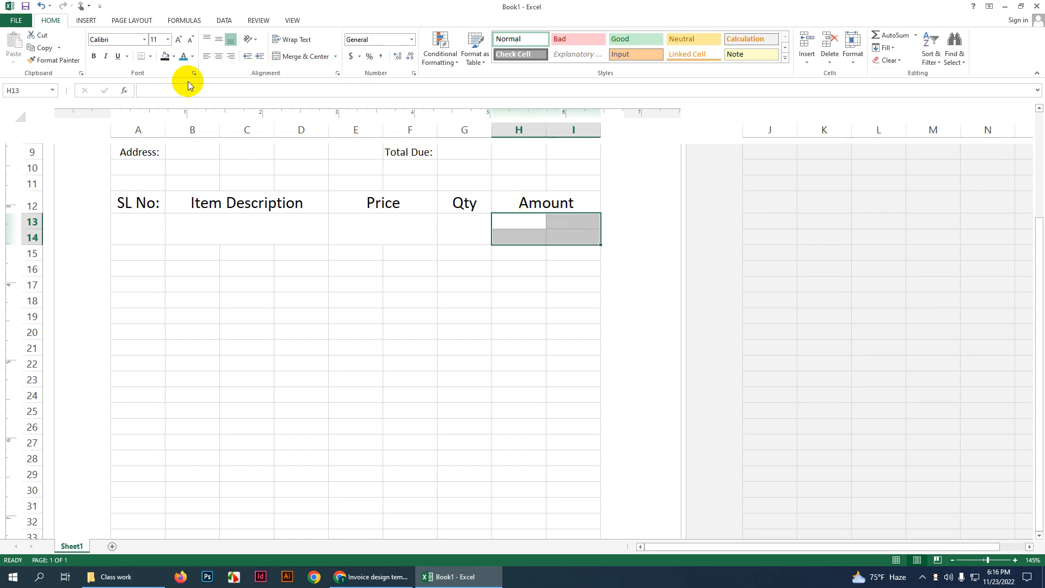
left_click(304, 56)
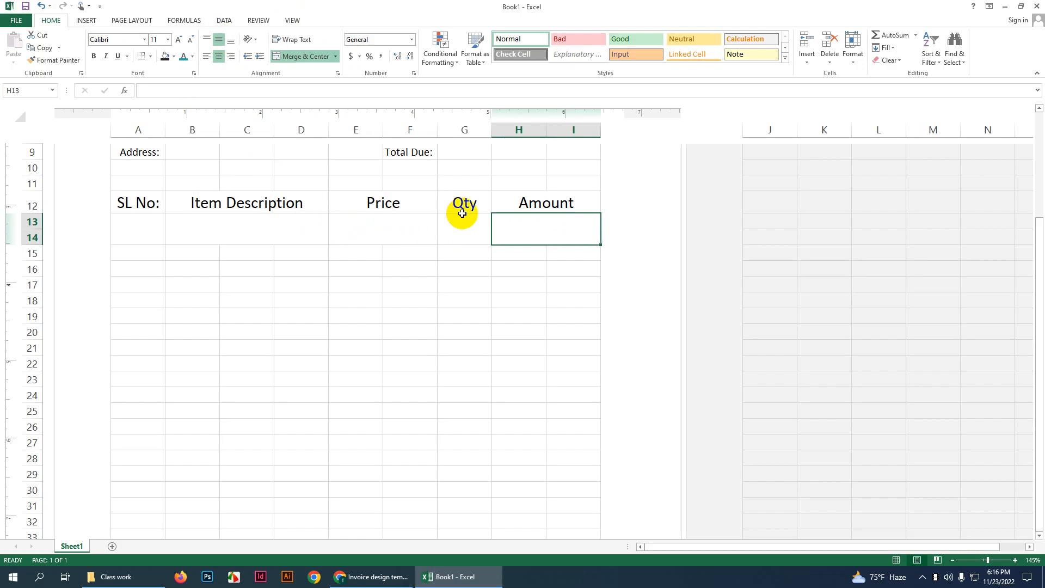
left_click(521, 285)
Step: Fill the row 12 table headings with the recently used teal colour and set their text to white
left_click_drag(147, 202, 537, 202)
left_click(173, 57)
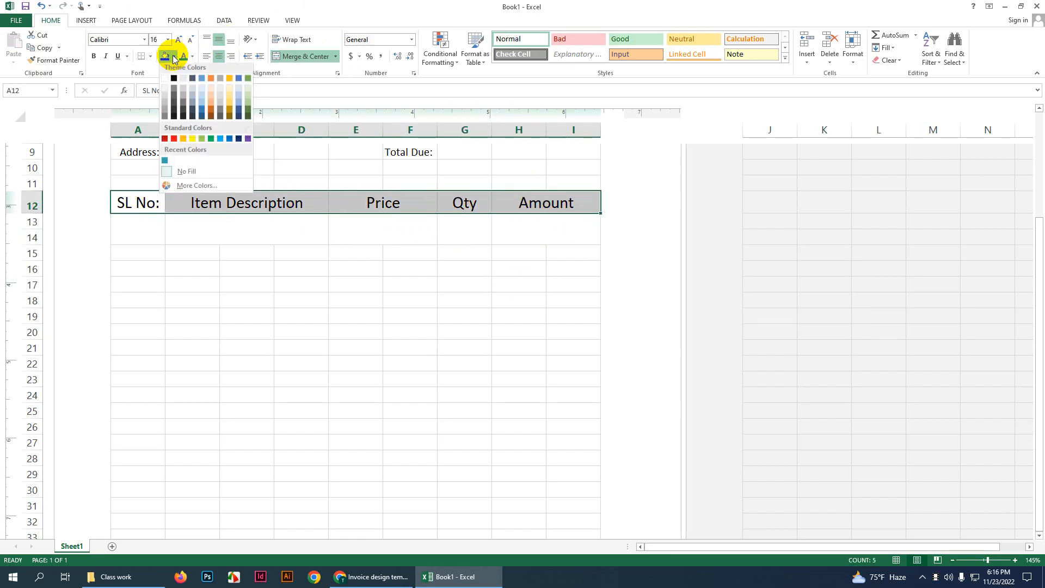
left_click(165, 157)
left_click(193, 58)
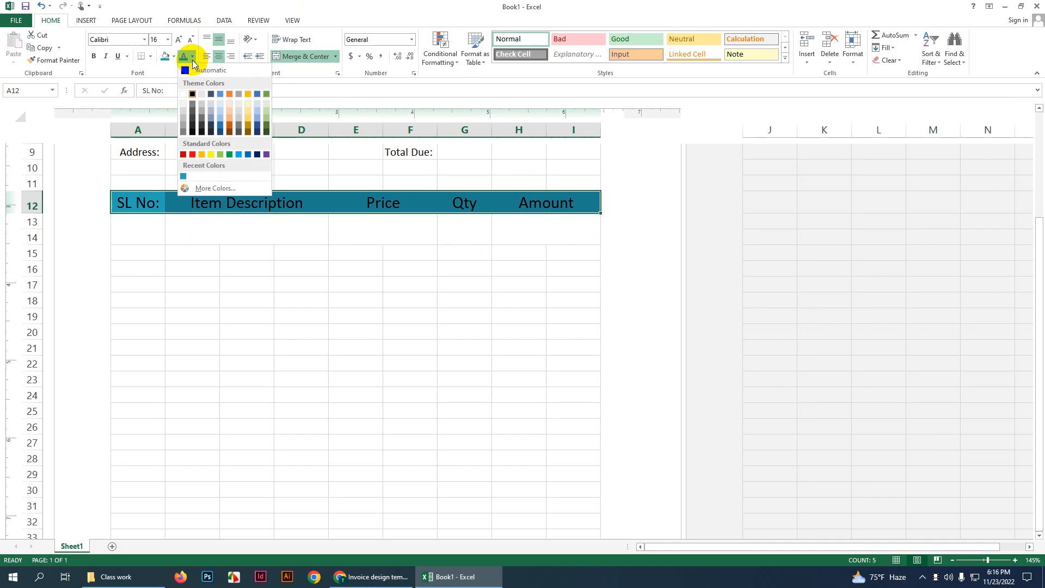
left_click(186, 97)
left_click(452, 231)
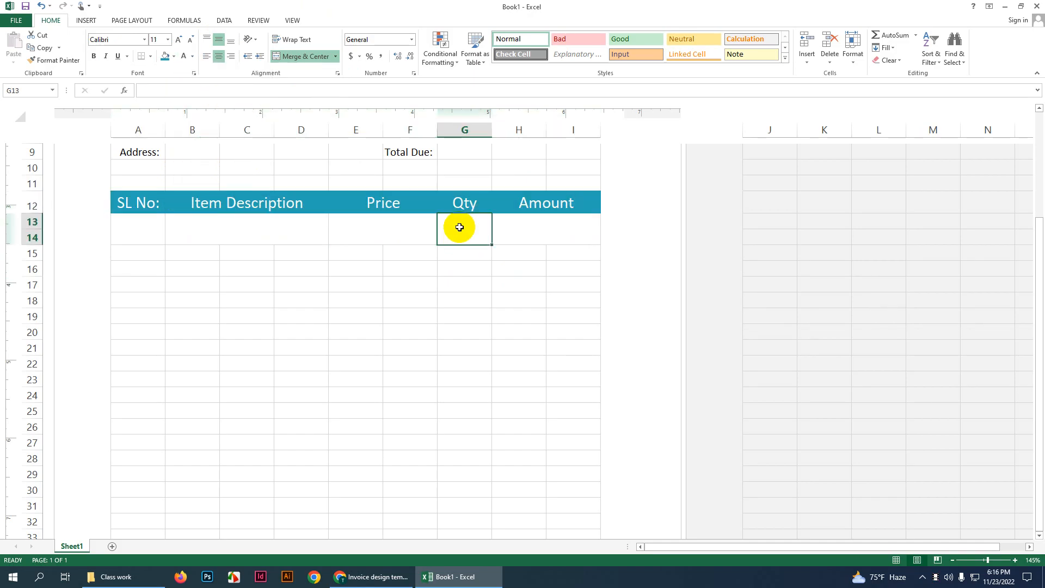
Step: Apply a bottom border to the merged item row A13:I14
scroll(392, 301, "up", 5)
scroll(382, 301, "down", 5)
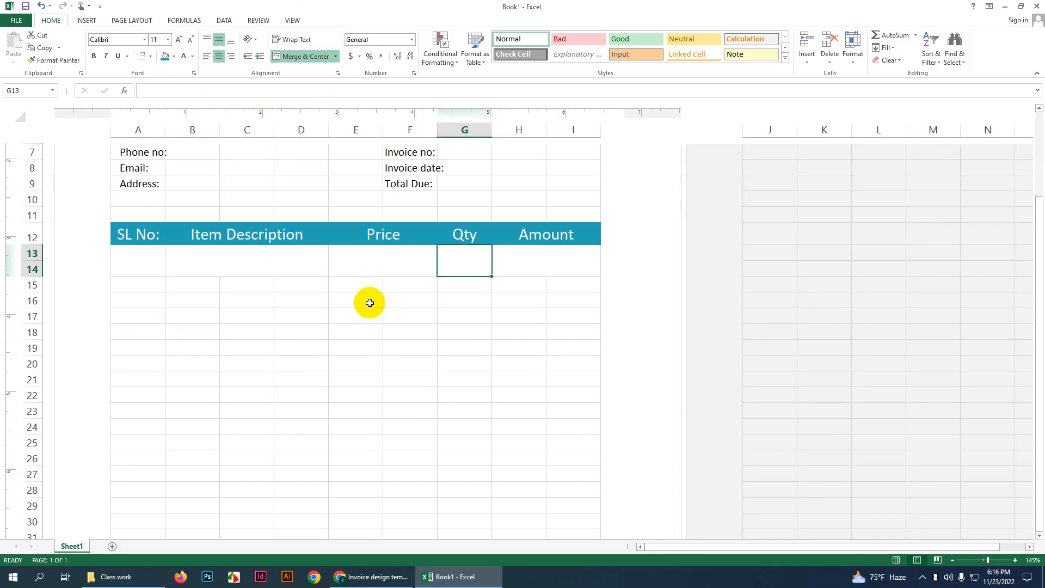
left_click(150, 219)
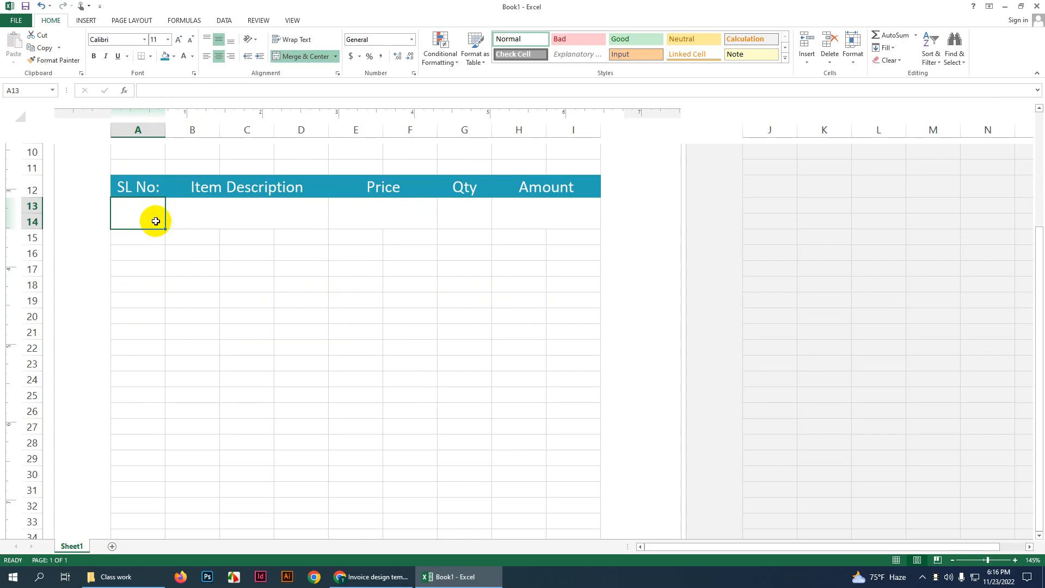
left_click_drag(155, 221, 555, 217)
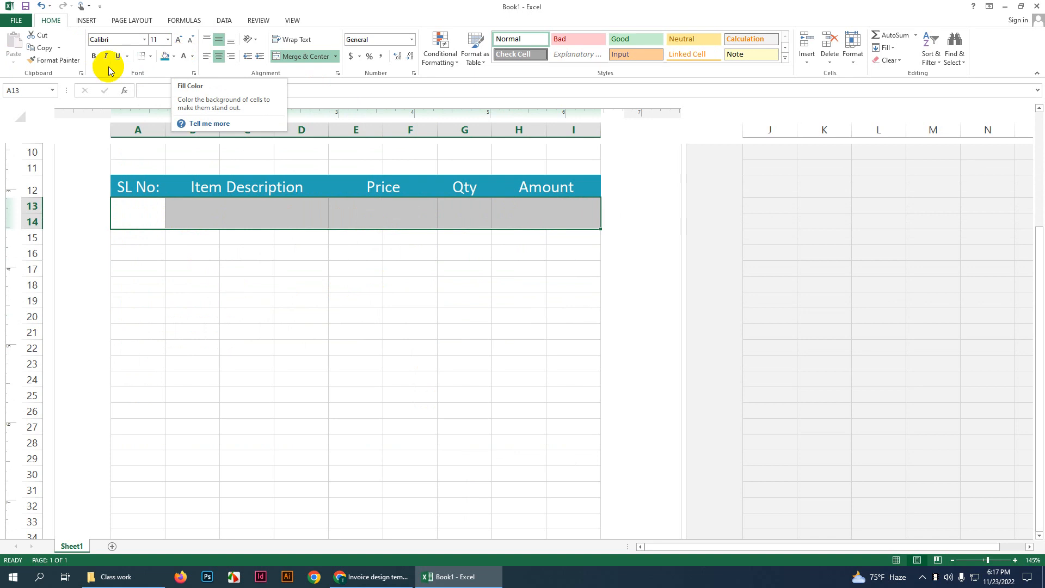
left_click(150, 57)
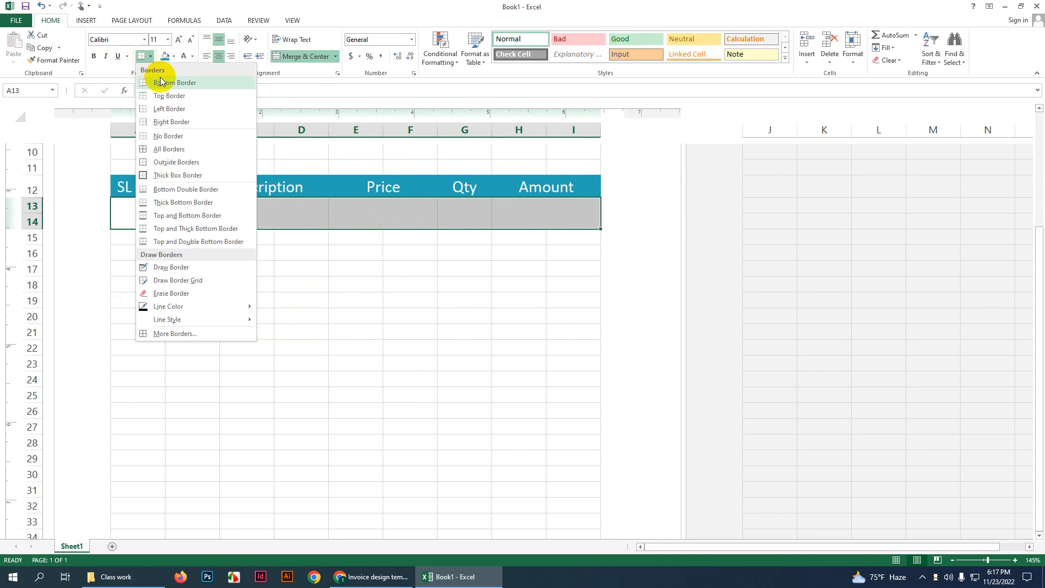
left_click(145, 76)
left_click(238, 270)
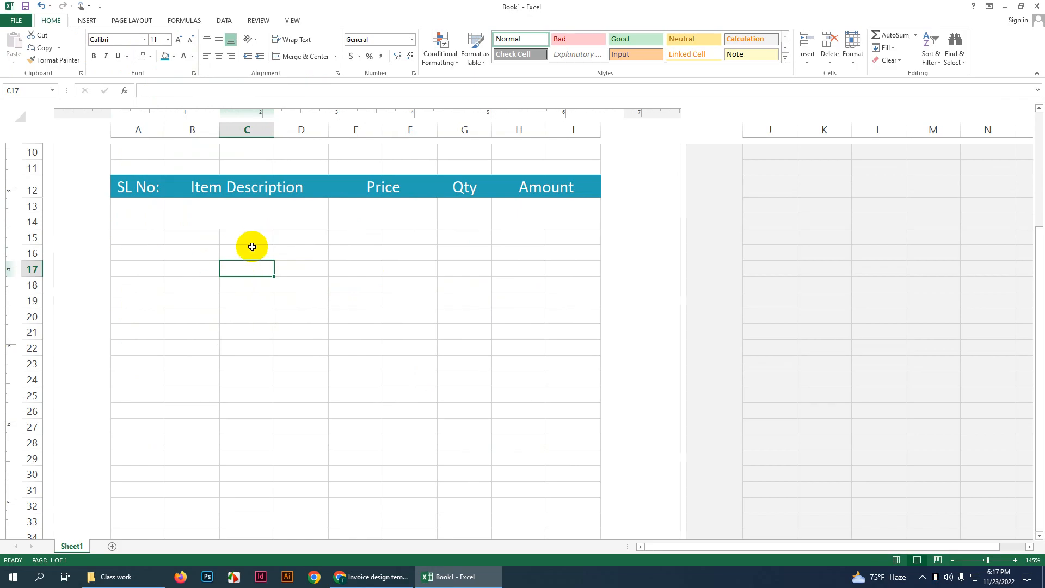
Step: Extend the merged and bordered item row A13:I14 down through row 26
left_click_drag(158, 213, 601, 412)
left_click(556, 448)
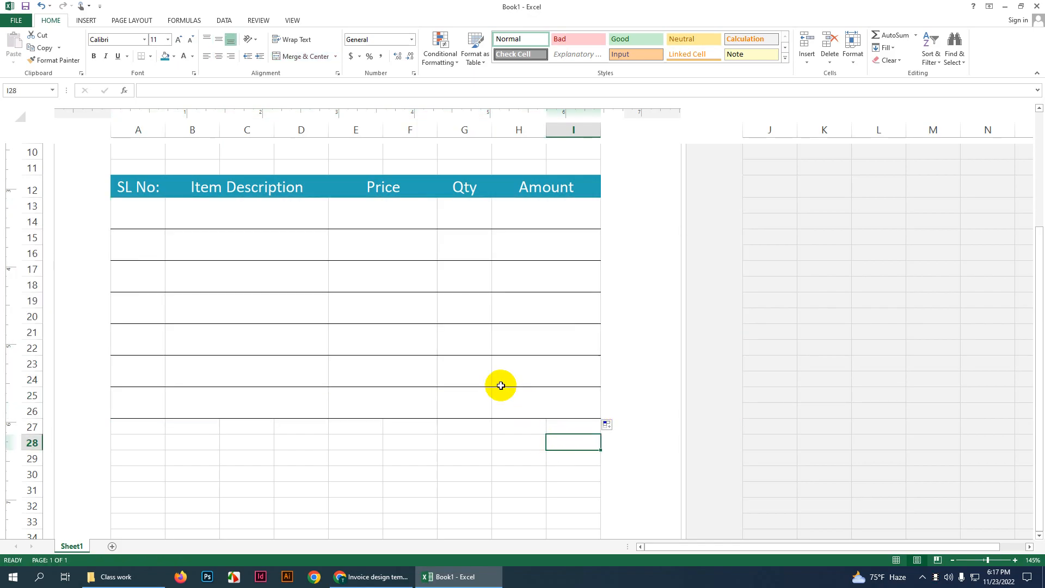
left_click(474, 373)
left_click(213, 235)
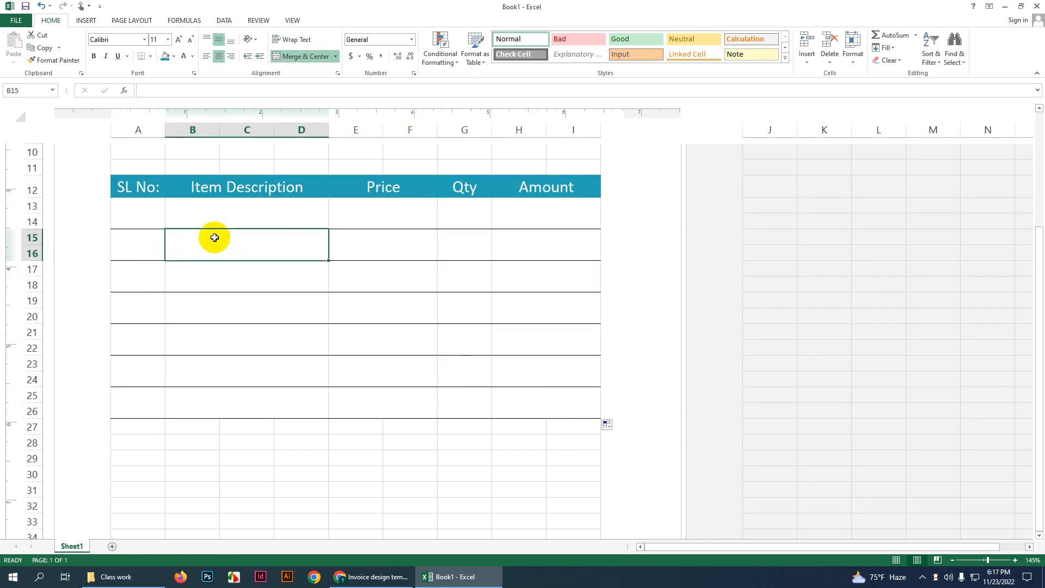
Step: Try a right border on the serial number cells A13:A26 and undo it
left_click(144, 216)
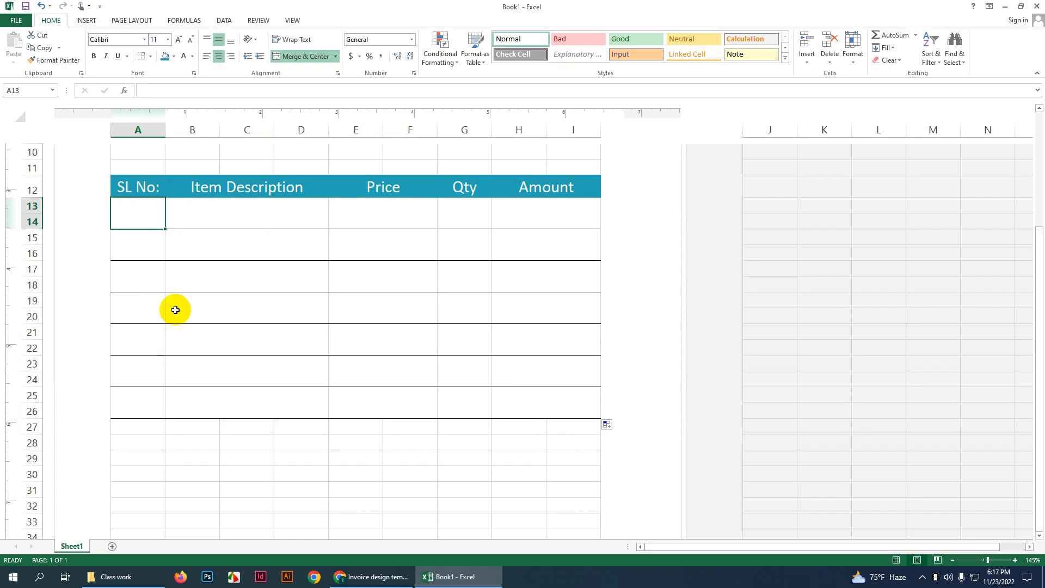
left_click_drag(143, 218, 145, 397)
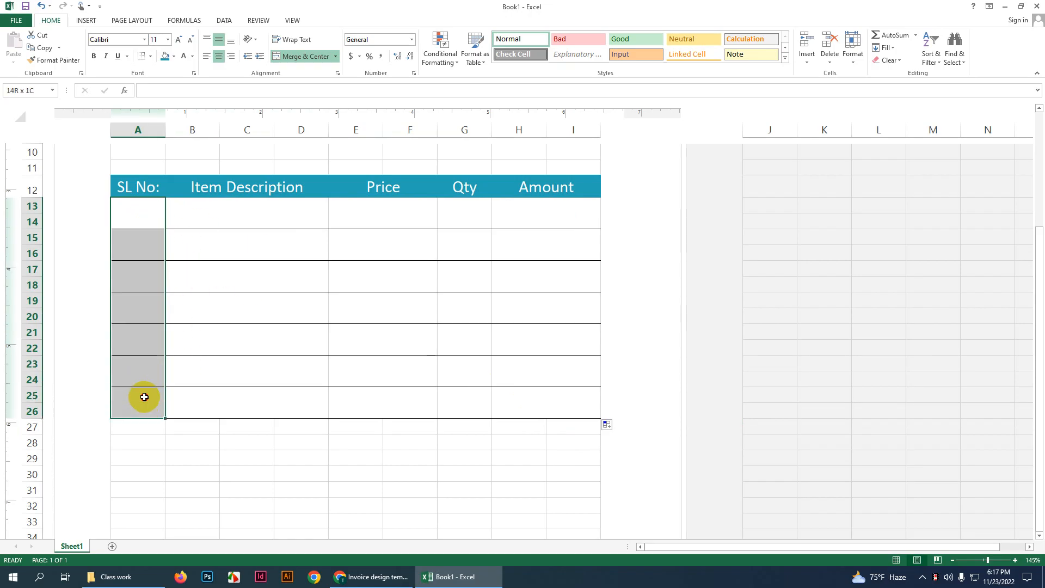
left_click(150, 56)
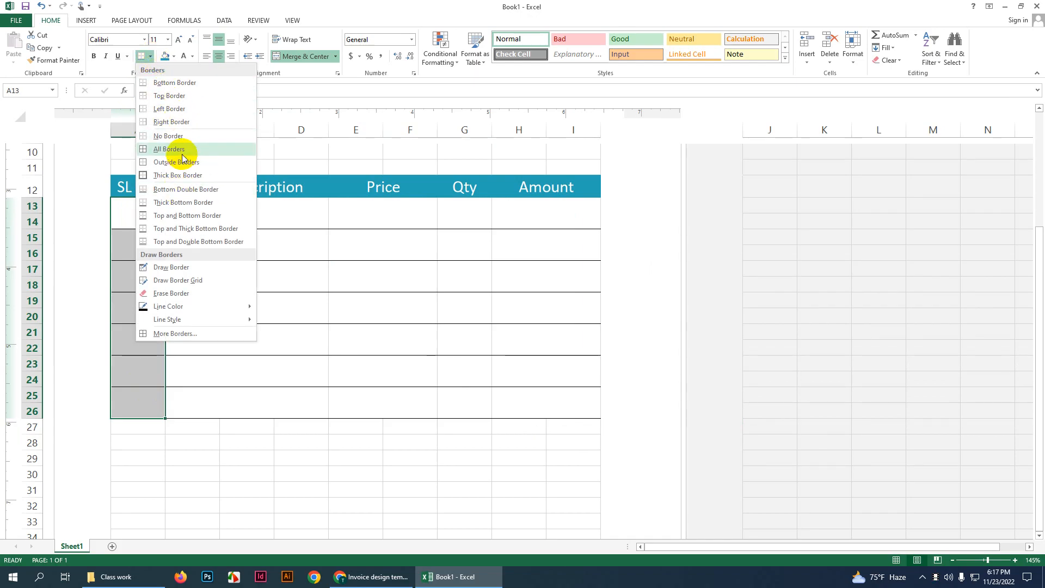
left_click(170, 122)
left_click(202, 315)
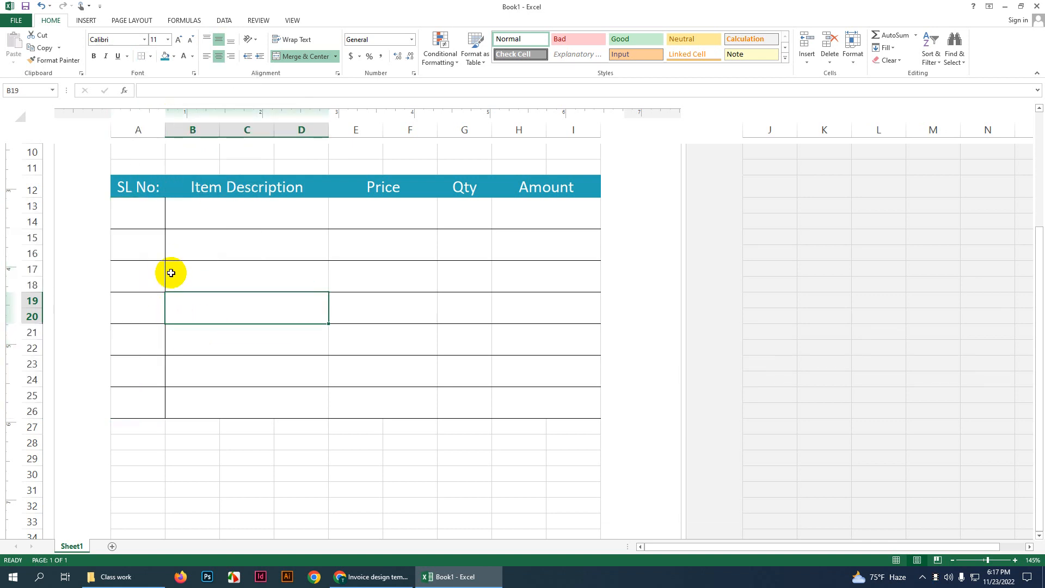
key("ctrl+z")
left_click(238, 247)
Step: Add a right border to the serial number cells A13:A26 and the item description cells B13:D26
left_click_drag(144, 218, 148, 409)
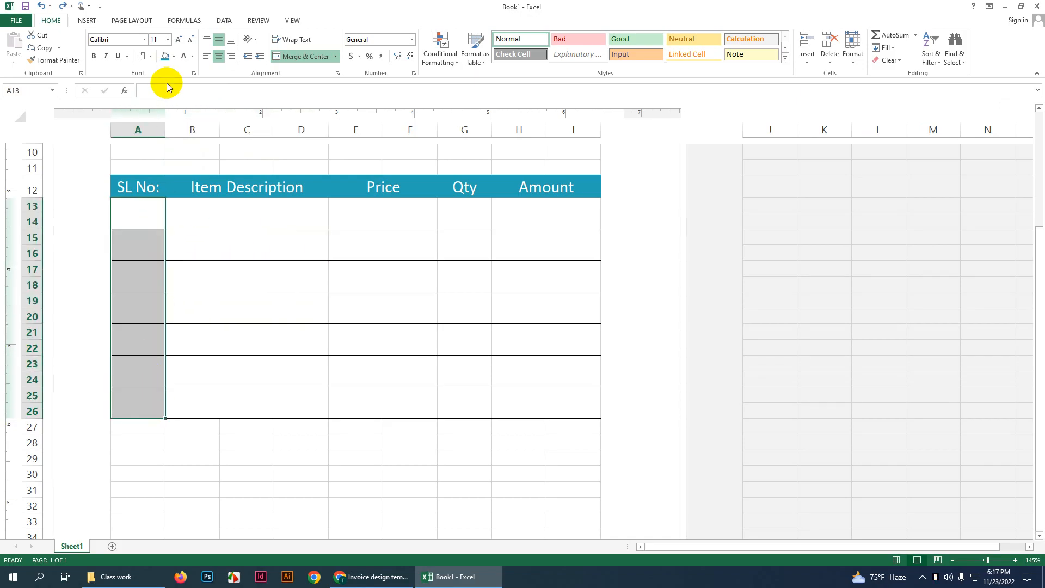
left_click(151, 57)
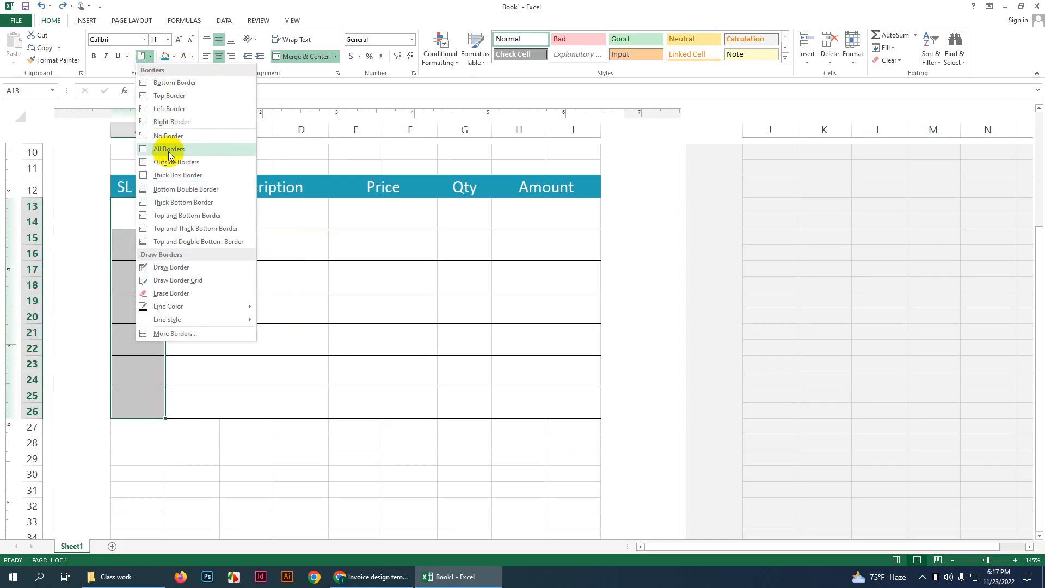
left_click(170, 121)
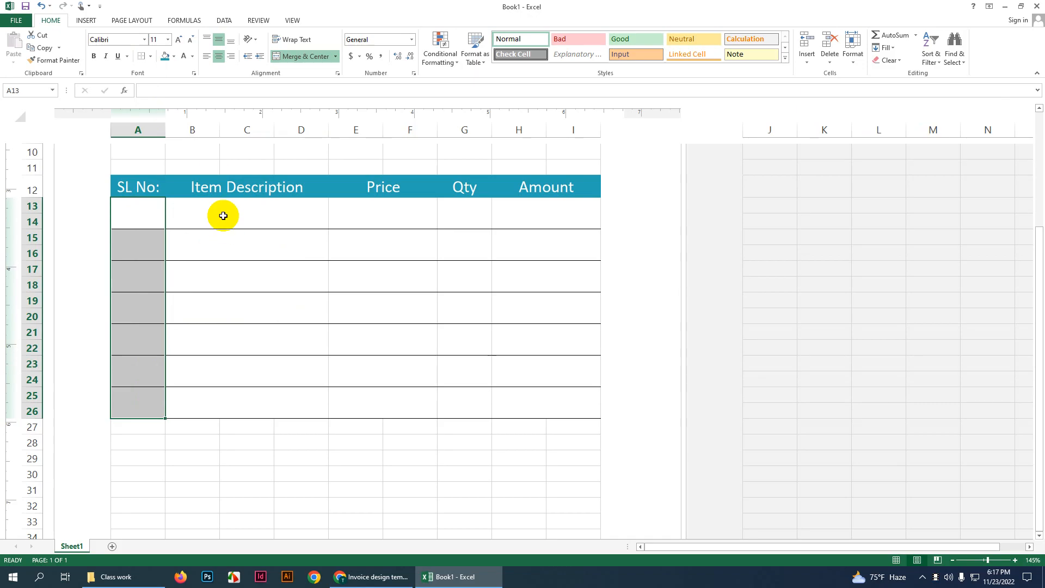
left_click_drag(221, 215, 278, 396)
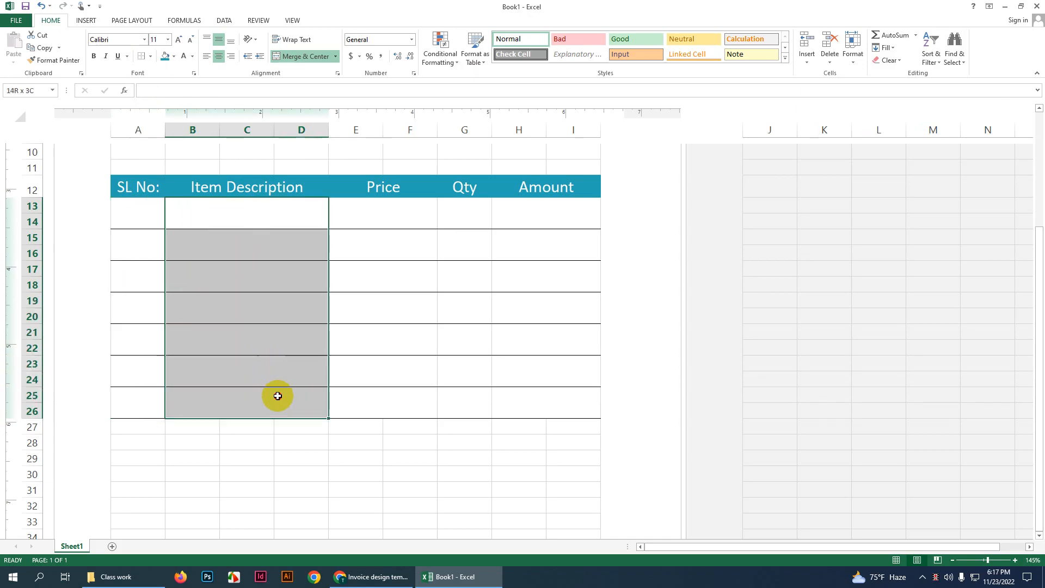
left_click(151, 57)
left_click(173, 122)
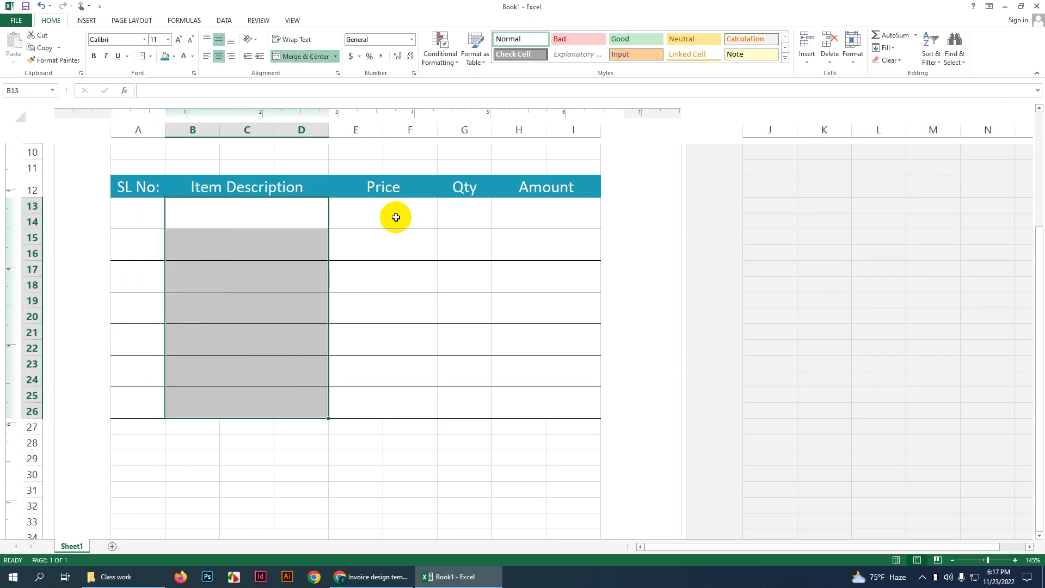
Step: Add a right border to the Price cells E13:F26 and the Qty cells G13:G26
left_click_drag(396, 214, 405, 389)
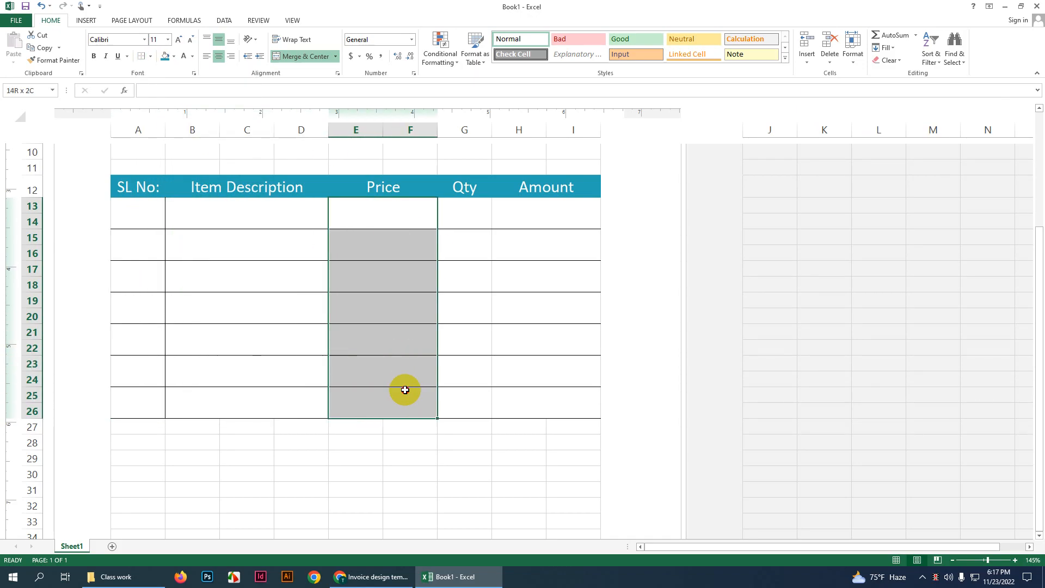
left_click(150, 56)
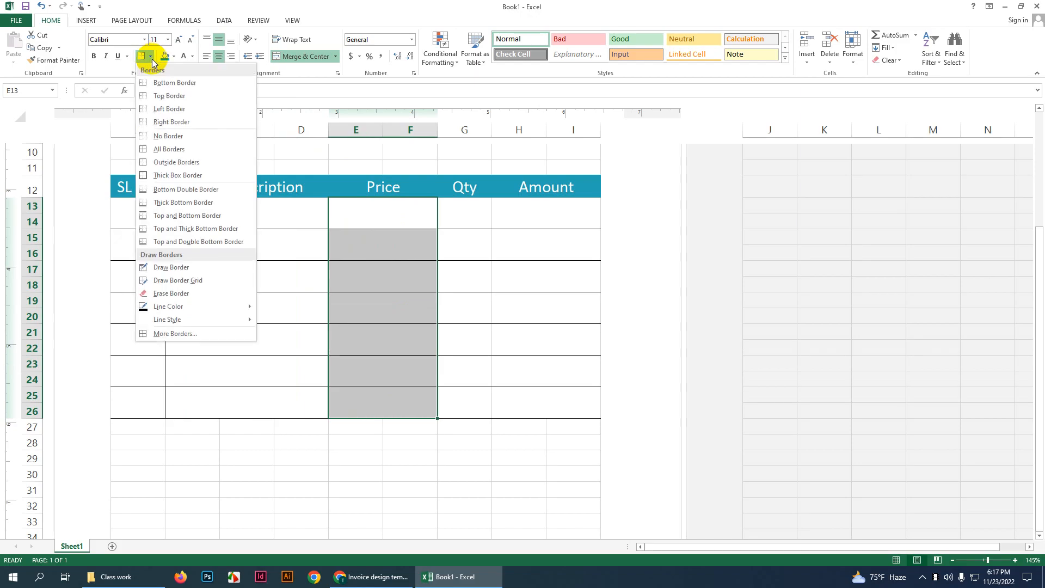
left_click(186, 121)
left_click_drag(447, 208, 464, 394)
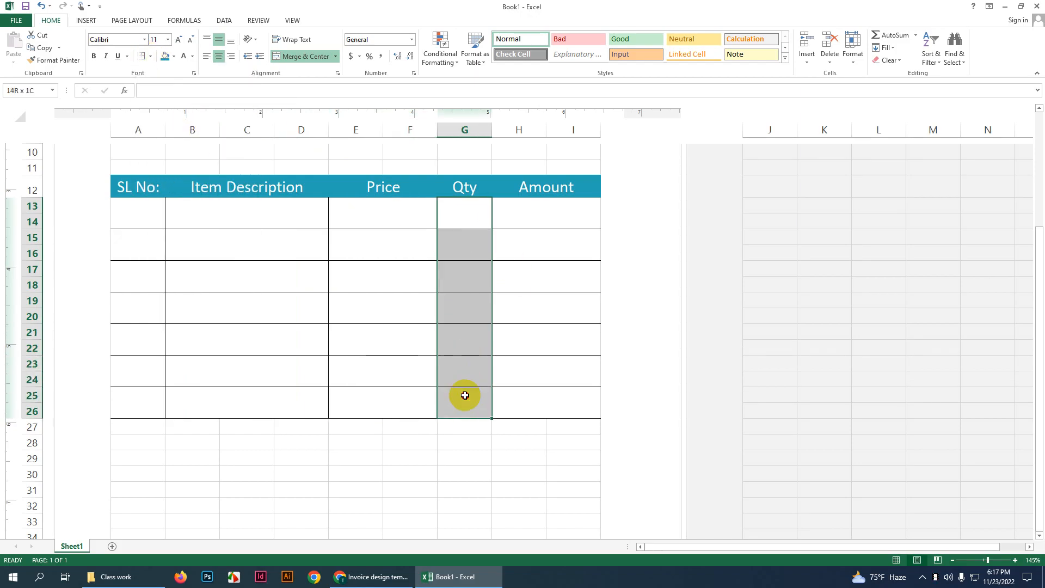
left_click(151, 57)
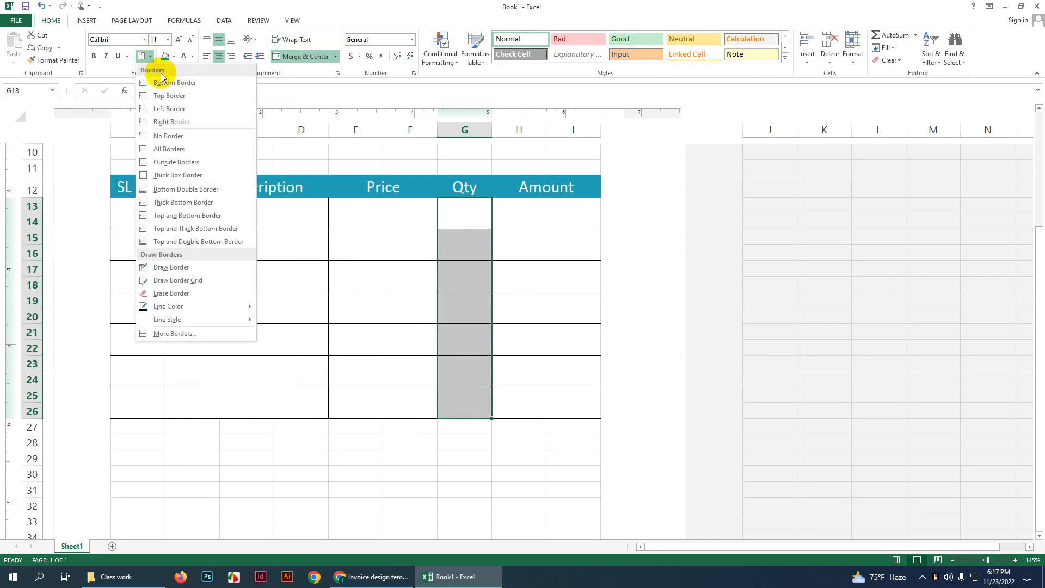
left_click(181, 123)
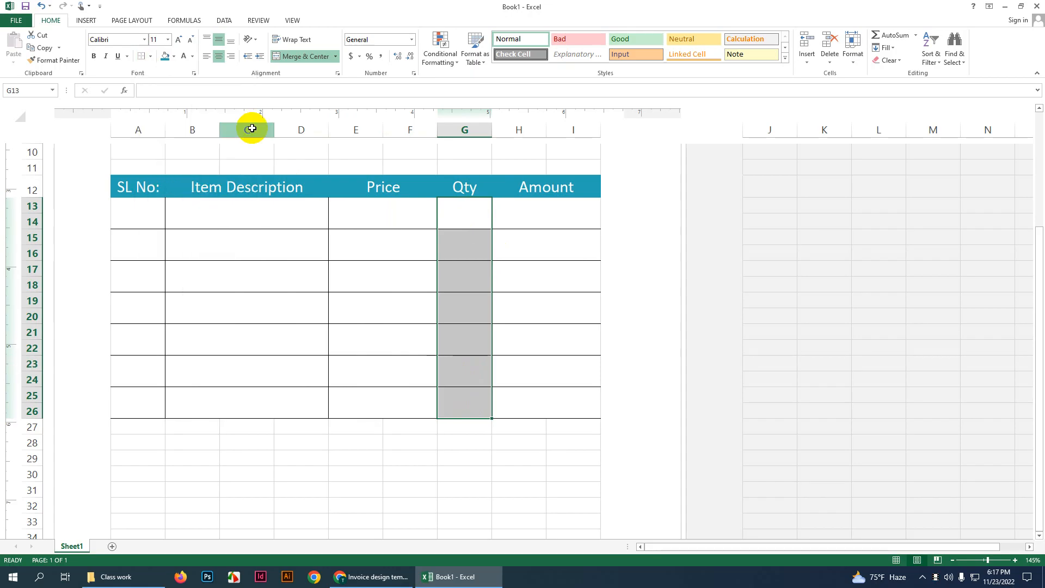
Step: Add a right border to the Amount cells H13:I26
left_click_drag(527, 210, 522, 390)
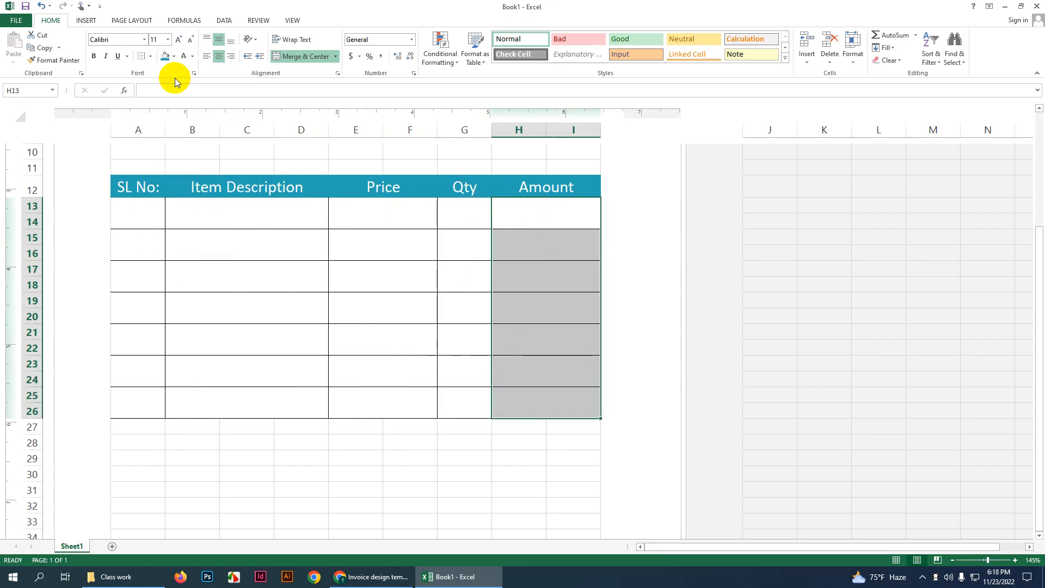
left_click(151, 57)
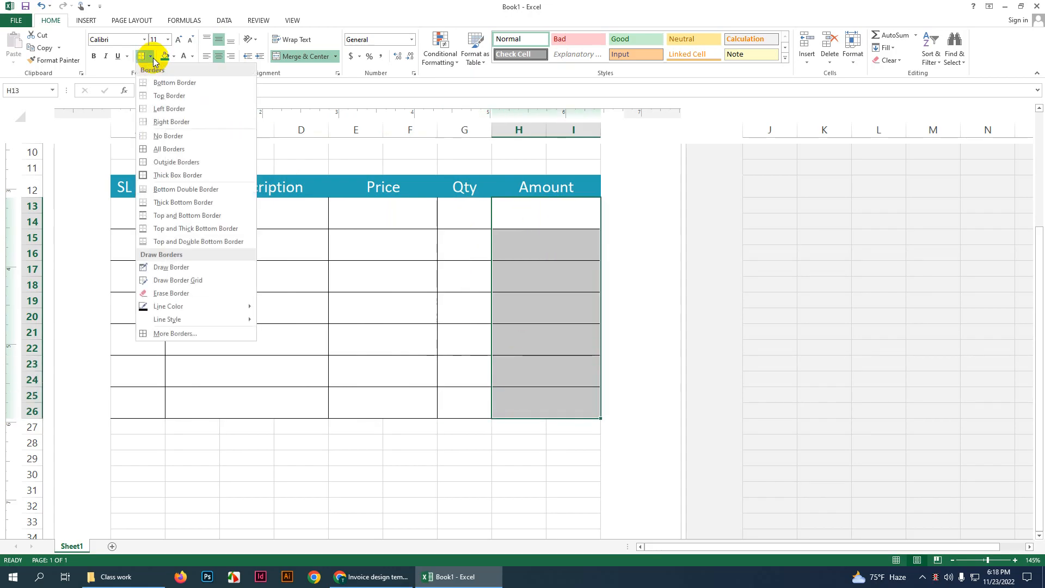
left_click(175, 123)
left_click(252, 248)
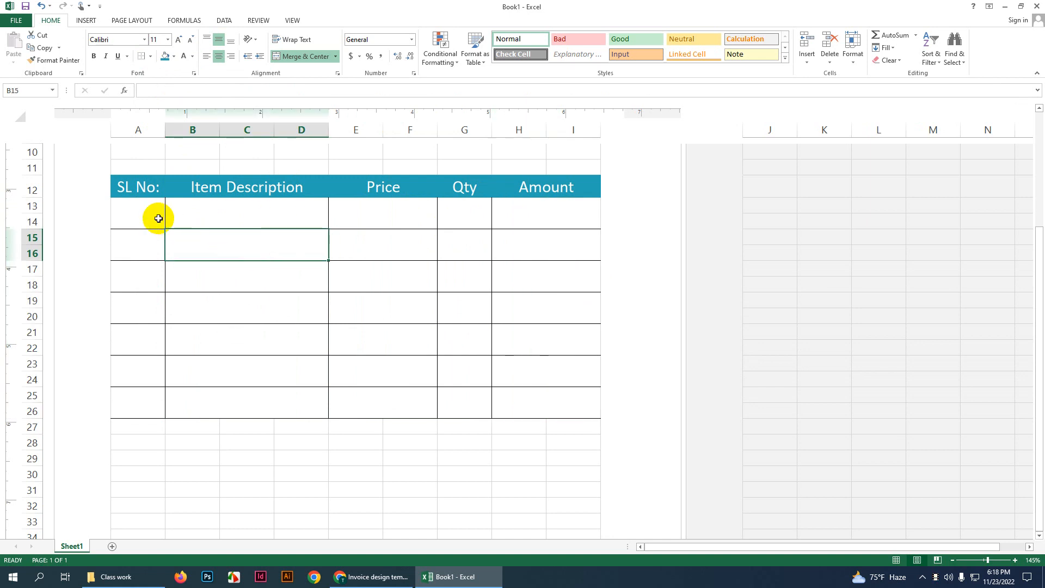
Step: Enter 1 and 2 in the first two SL No. cells and fill the series down to 7 in row 26
left_click(155, 216)
type("1")
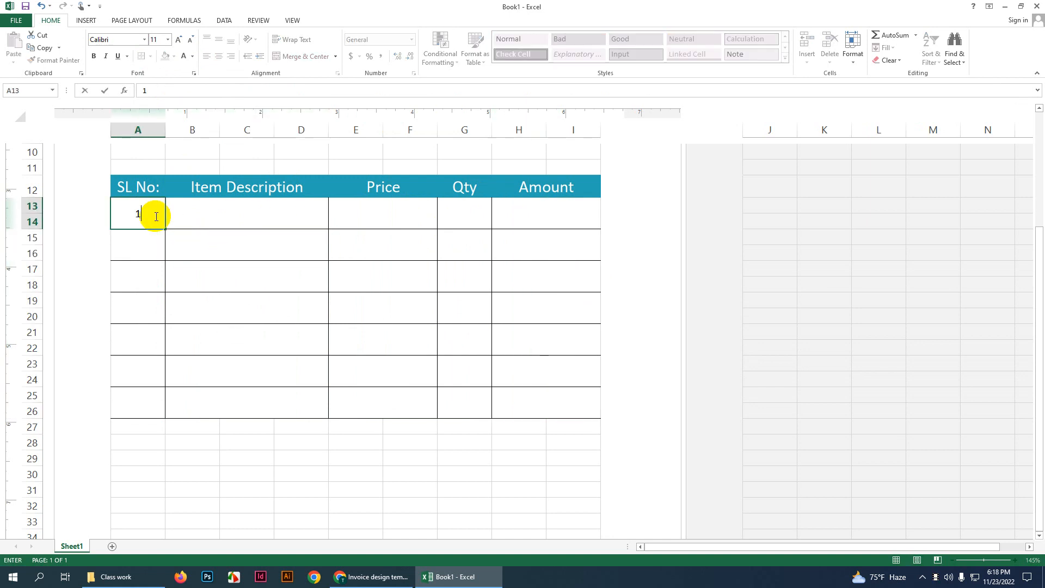
left_click(155, 239)
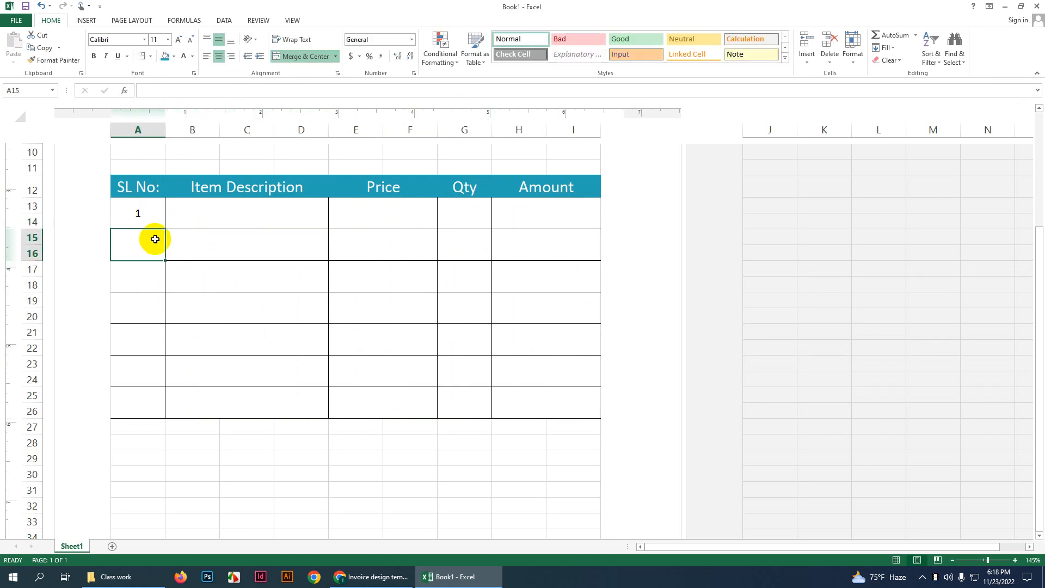
type("2")
left_click_drag(139, 214, 152, 427)
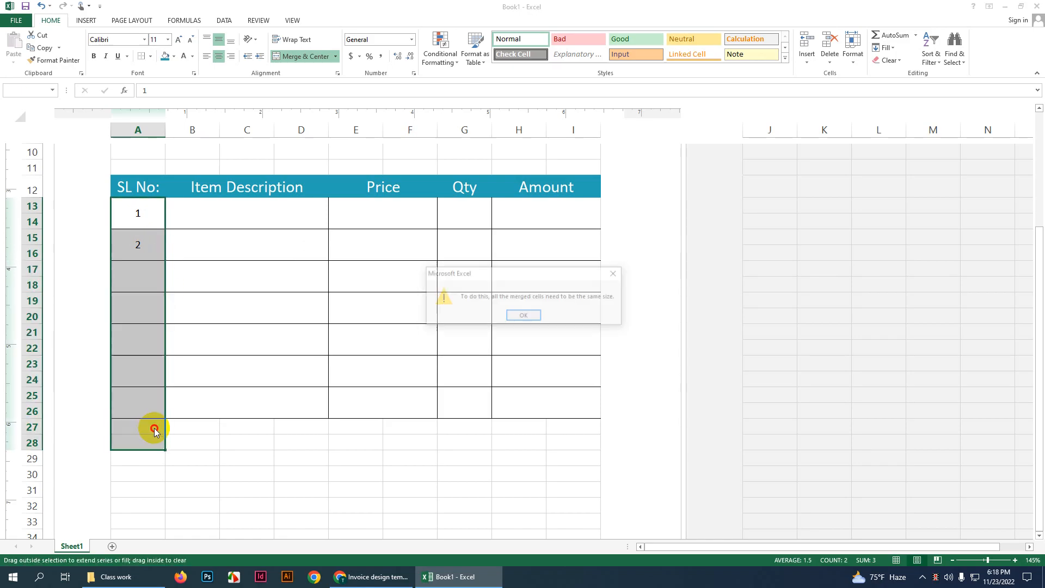
left_click(517, 318)
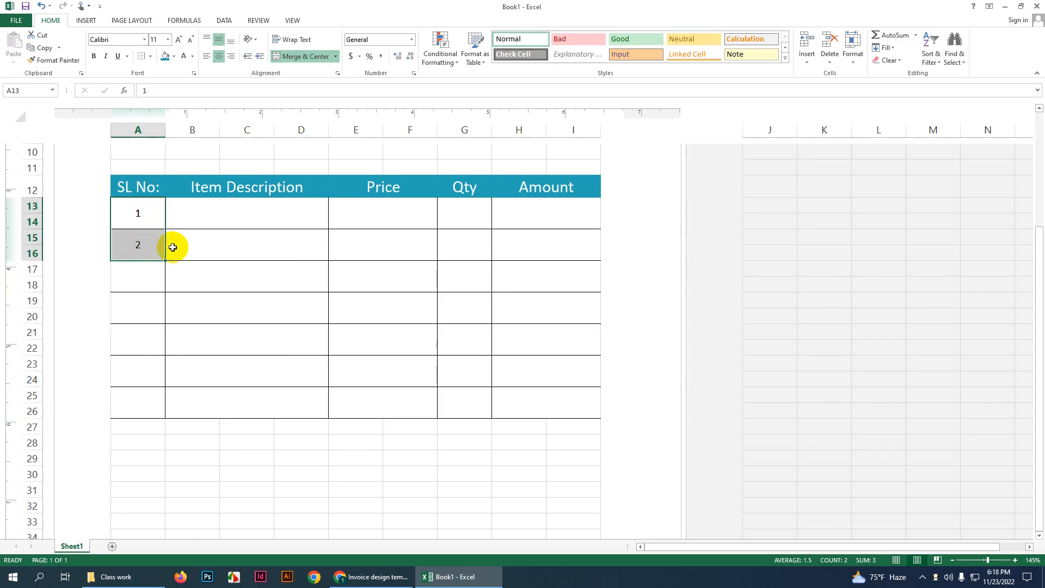
left_click_drag(153, 213, 163, 397)
left_click(226, 283)
Step: Enter "Logo, Business card, Flyer, Social media post, Brochure" as the item description in B13
left_click(256, 220)
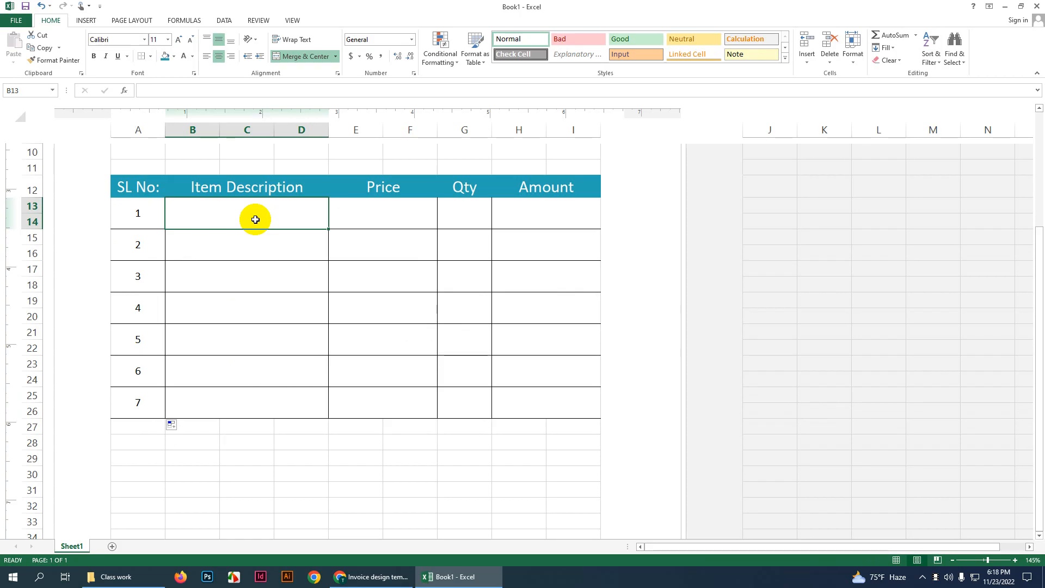
type("Logo, Business card, Flyer")
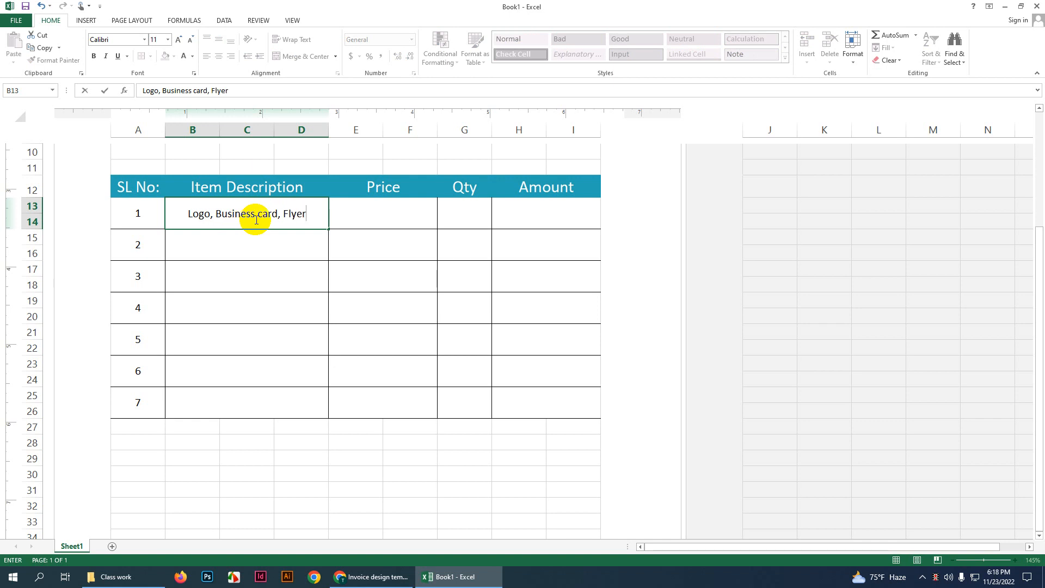
type(", Soci")
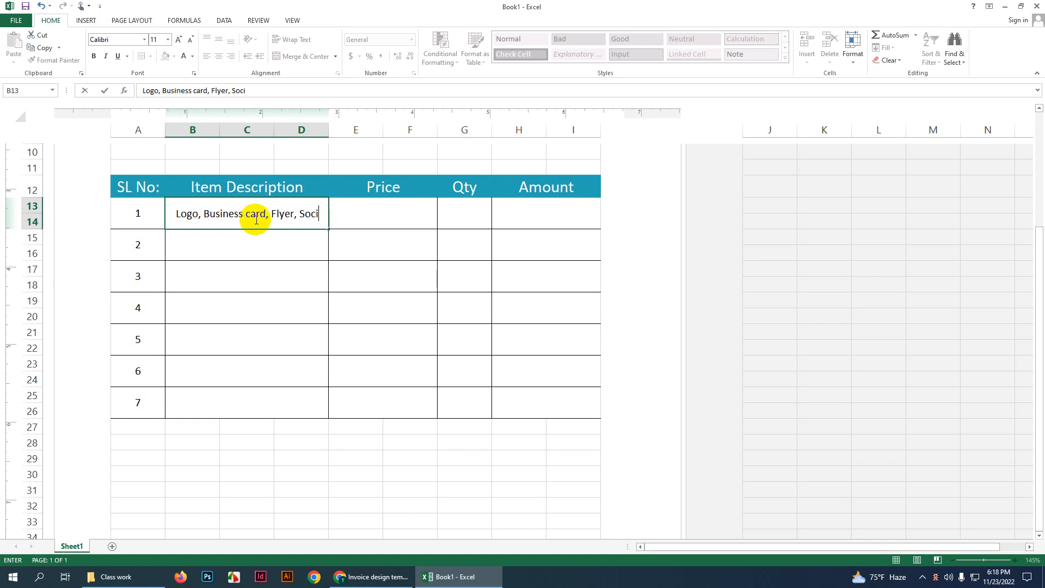
type("al medi")
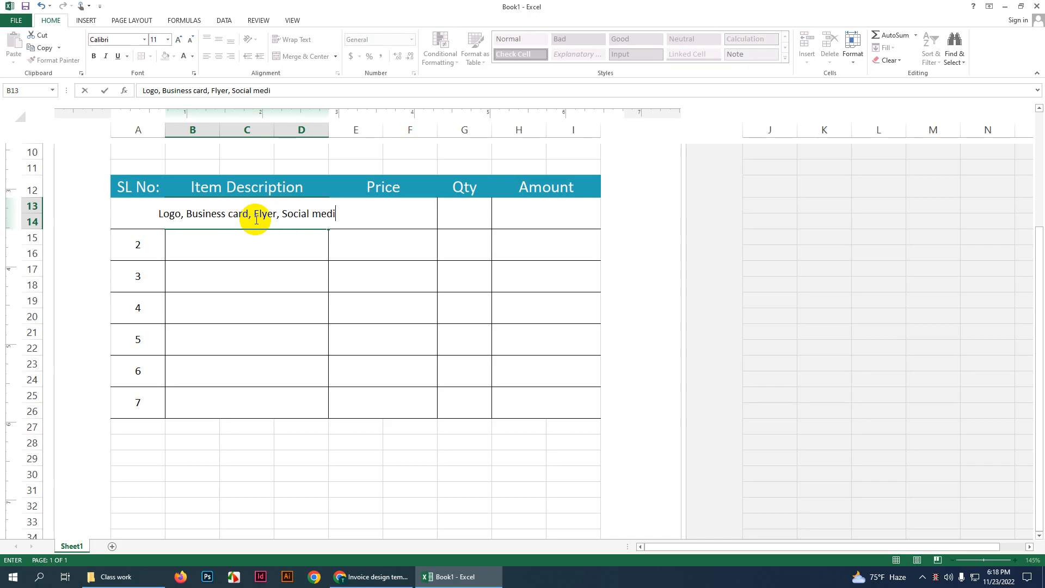
type("a post")
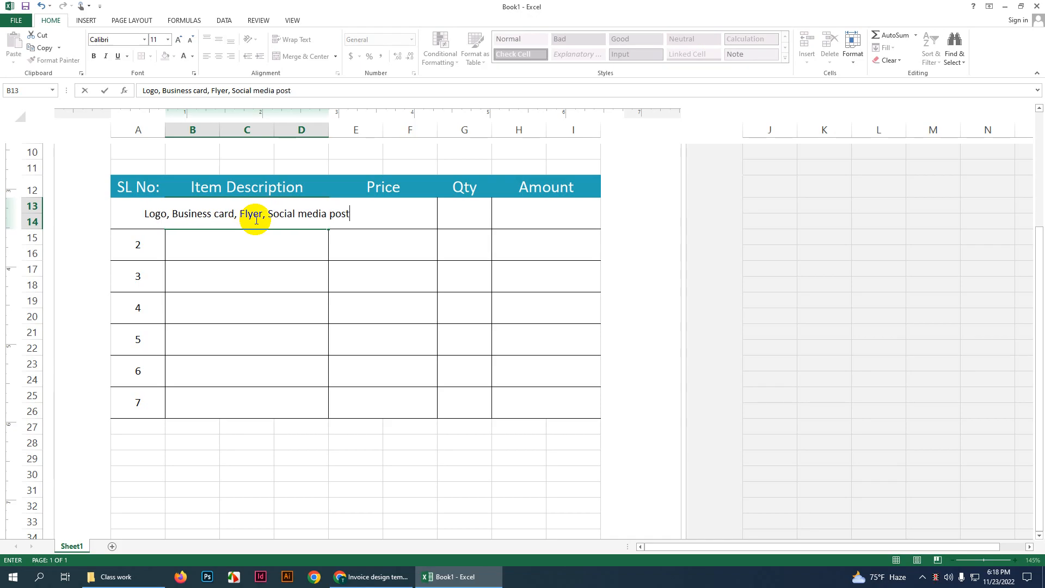
type(", Brochure")
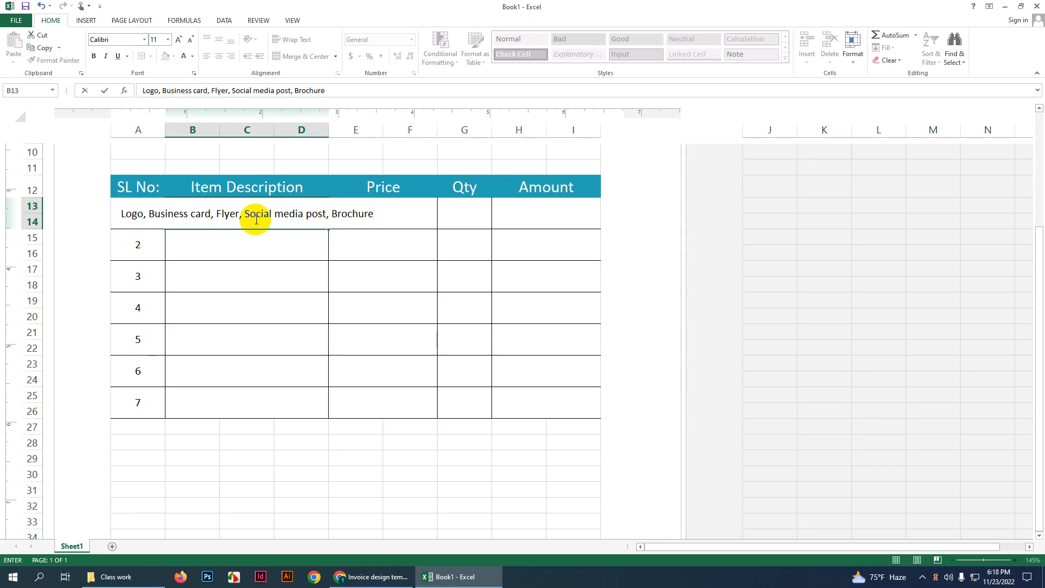
left_click(252, 243)
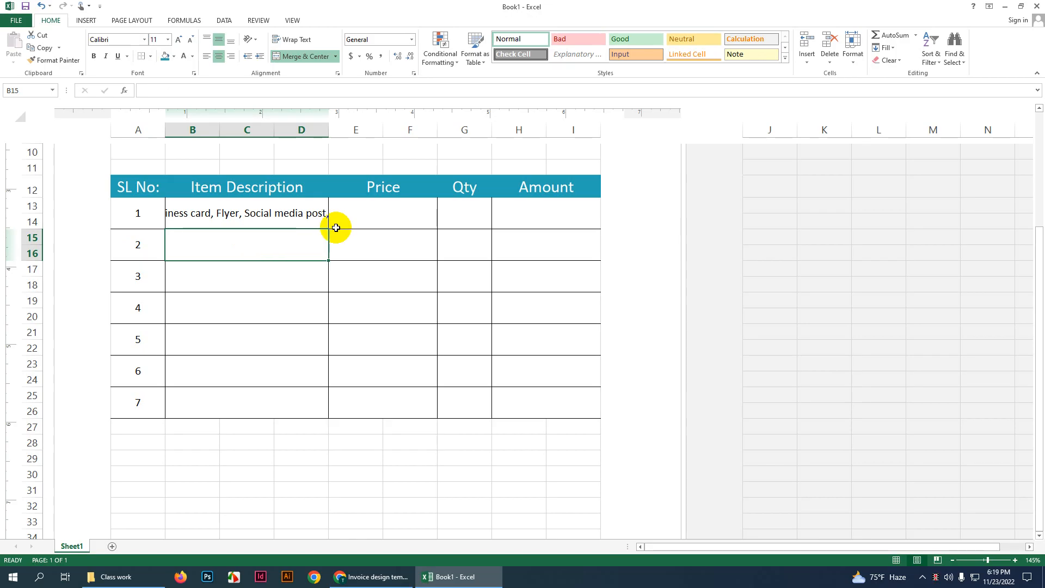
Step: Wrap and left-align the item 1 description, and fill it down the Item Description column through row 26
left_click(265, 213)
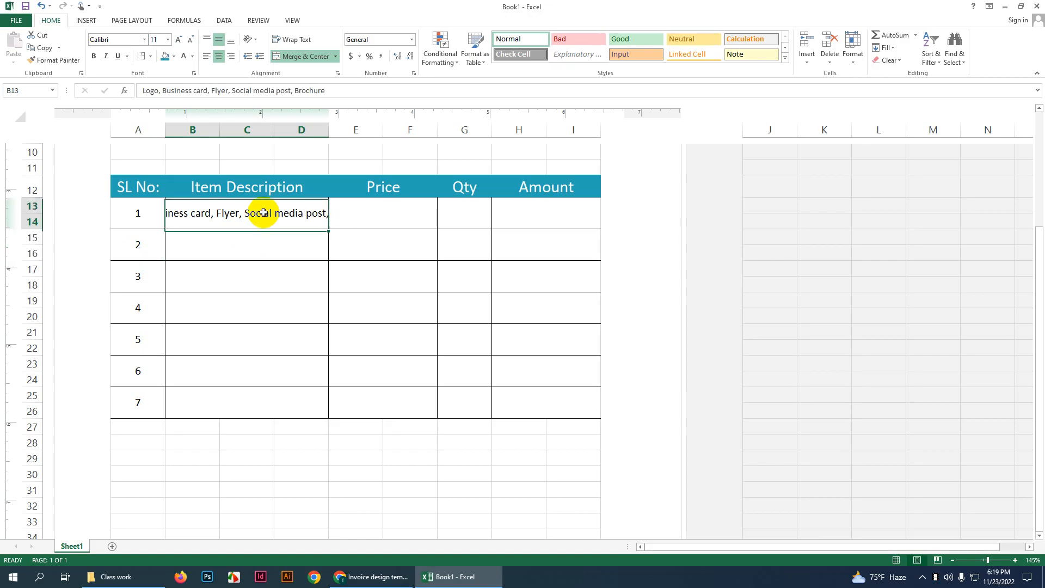
left_click(297, 40)
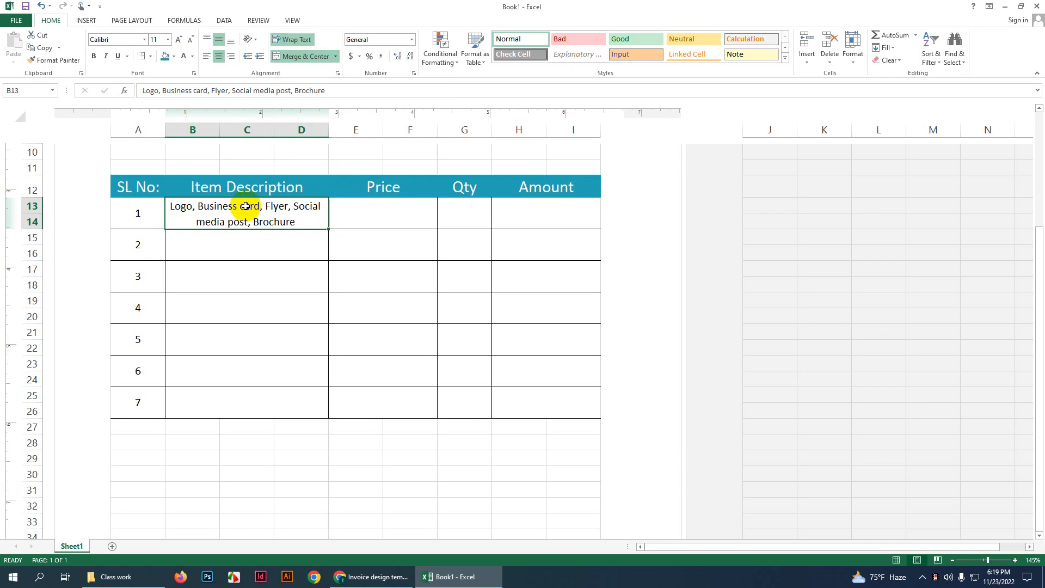
left_click(206, 56)
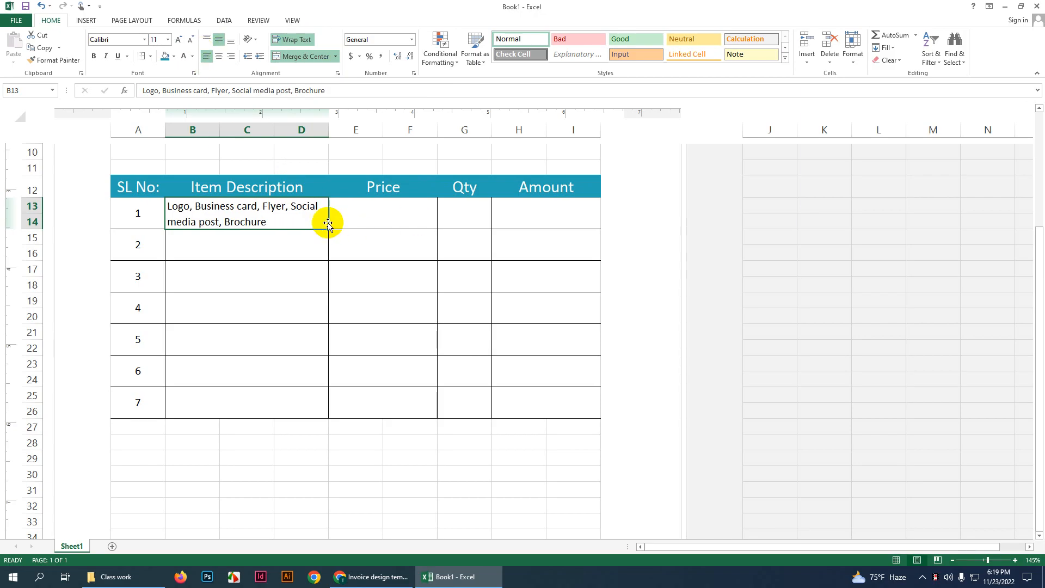
left_click_drag(328, 229, 327, 416)
left_click(265, 252)
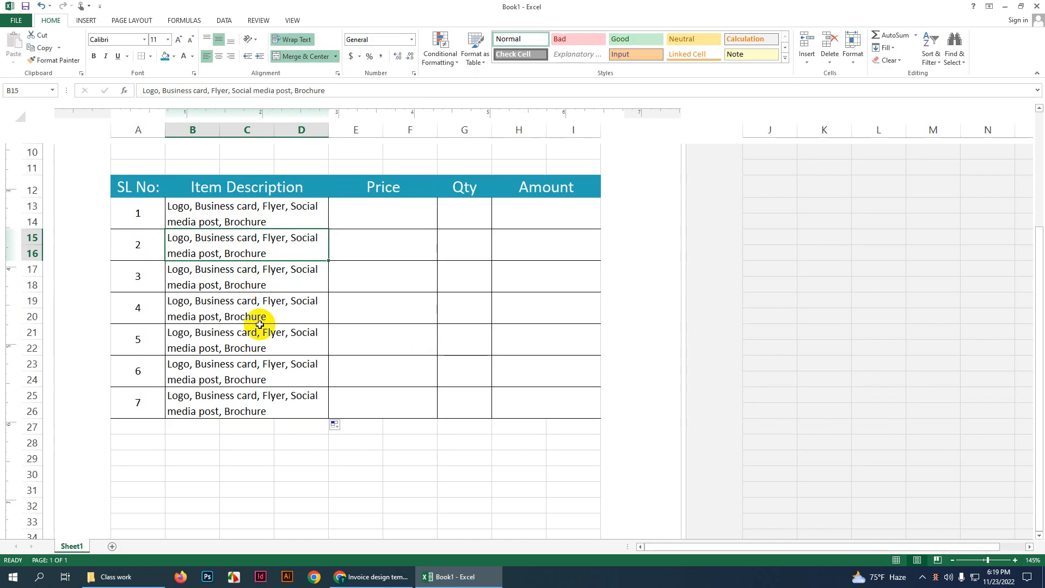
Step: Clear the copied description text from items 2 to 7 in B15:D26
left_click_drag(264, 257, 295, 416)
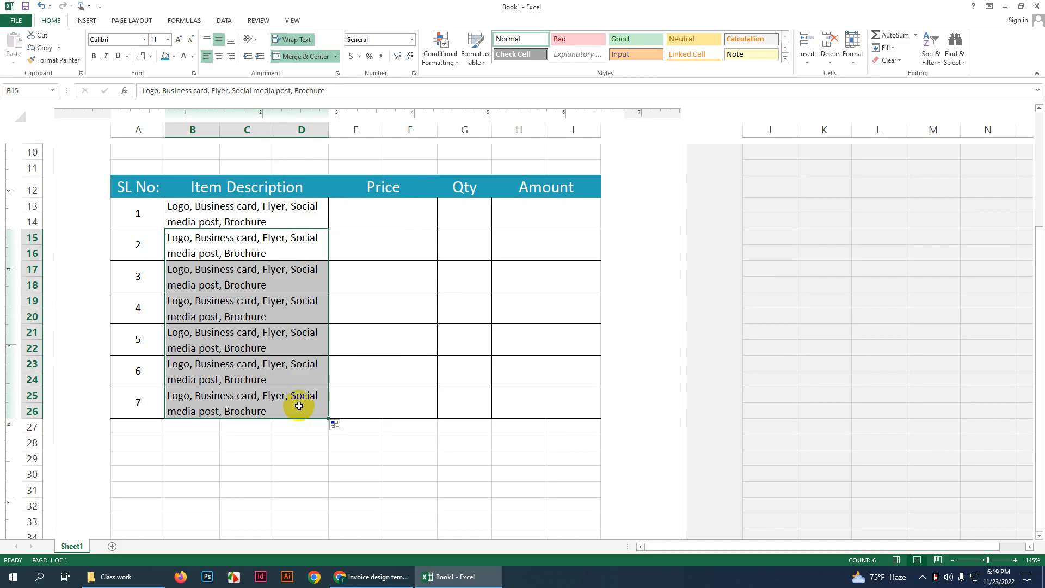
key("BackSpace")
left_click(361, 263)
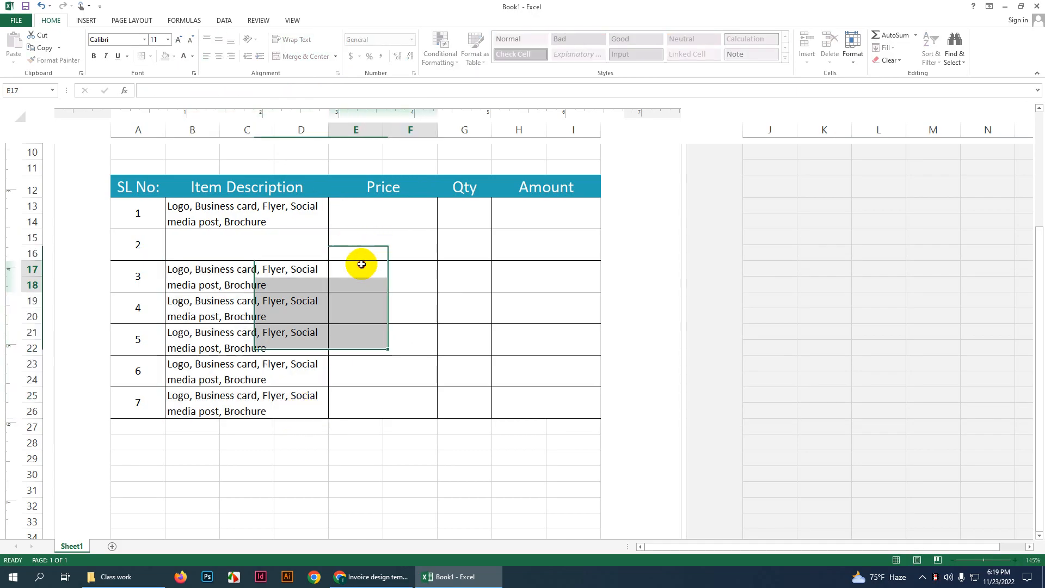
left_click_drag(268, 248, 285, 408)
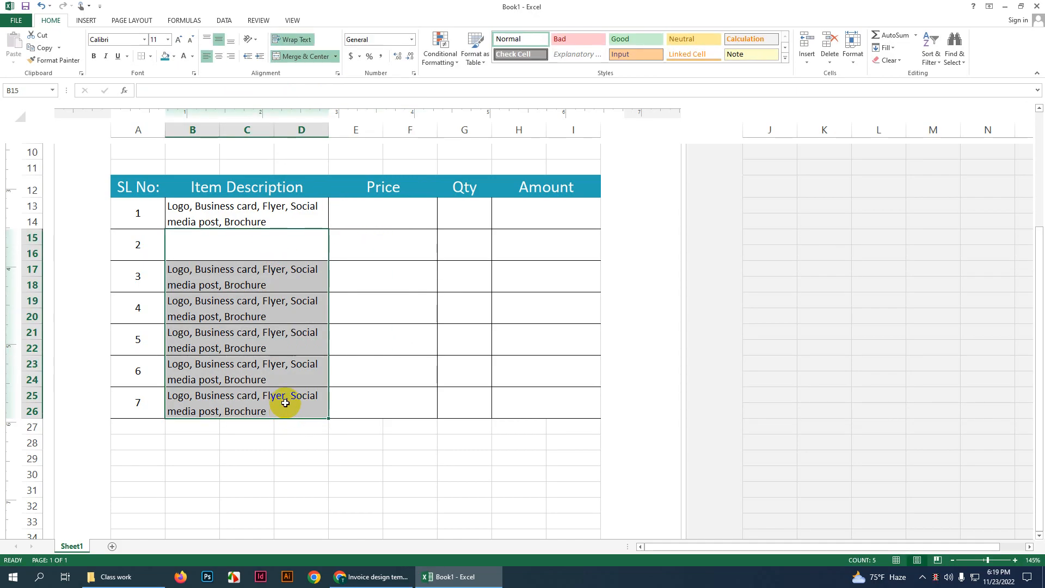
key("Delete")
left_click(350, 250)
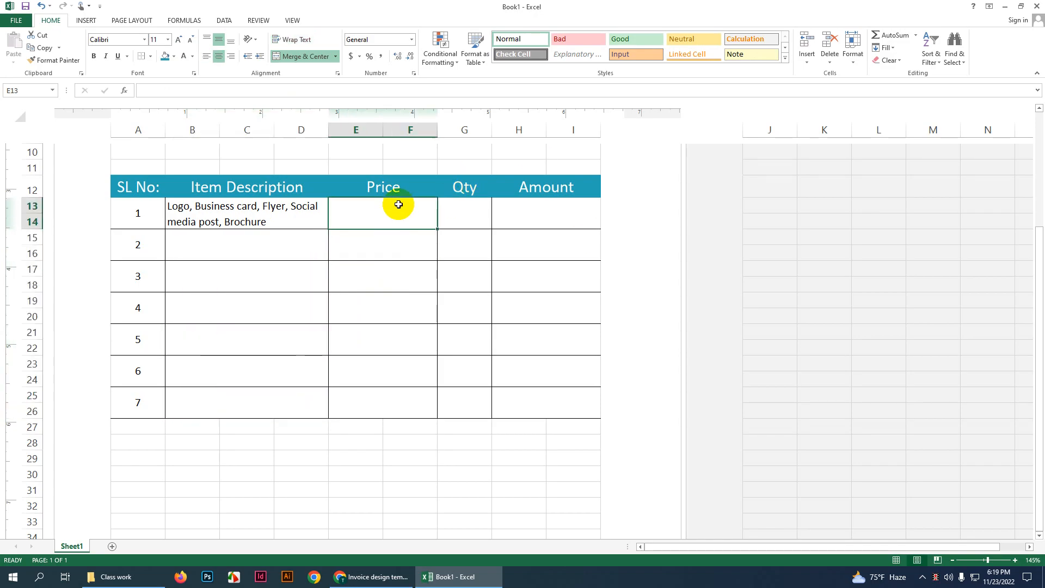
Step: Enter 200 as the price of item 1 in E13 and apply the dollar accounting format
left_click(297, 207)
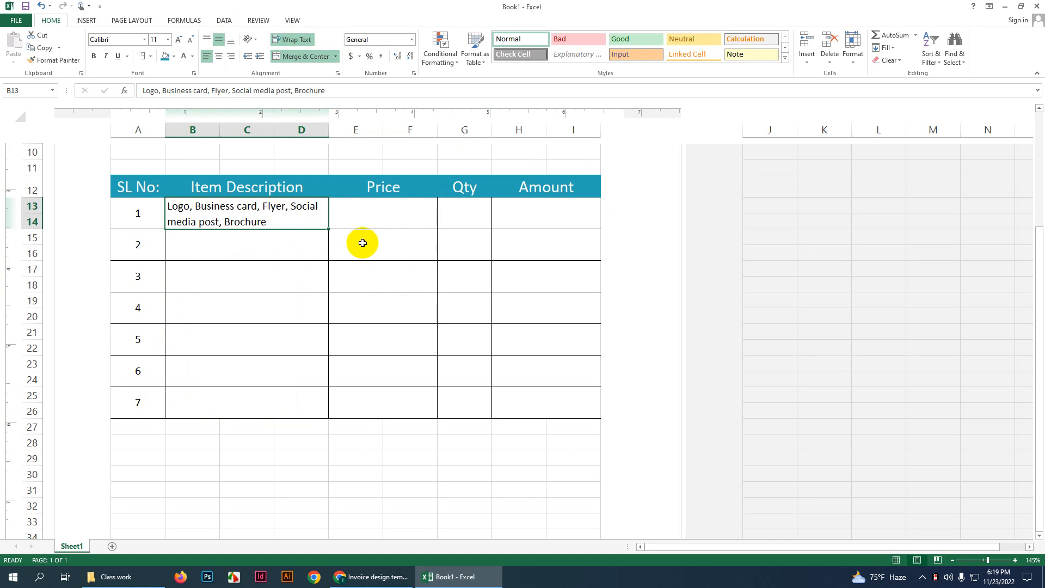
left_click(381, 212)
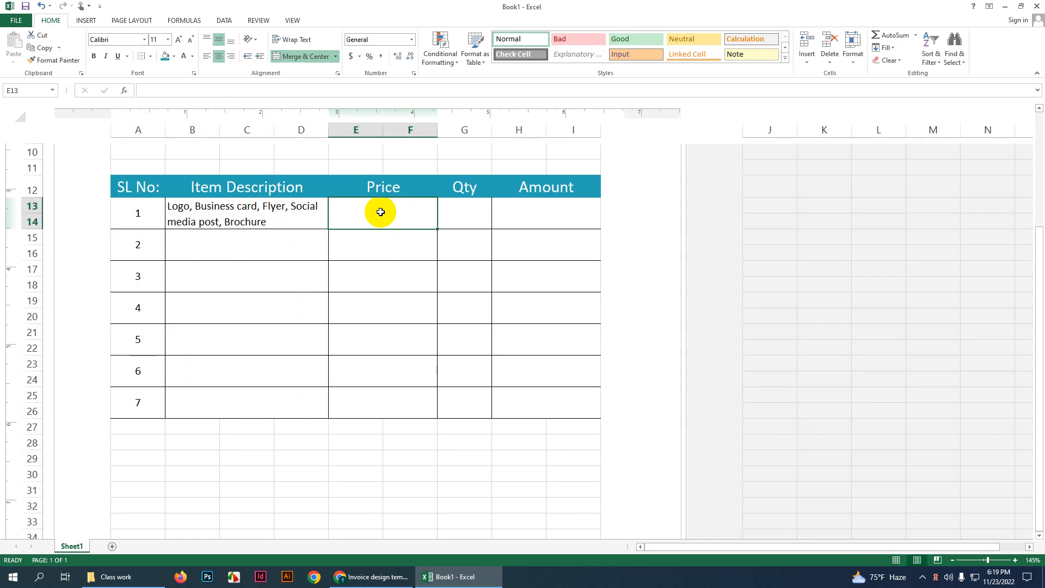
type("200")
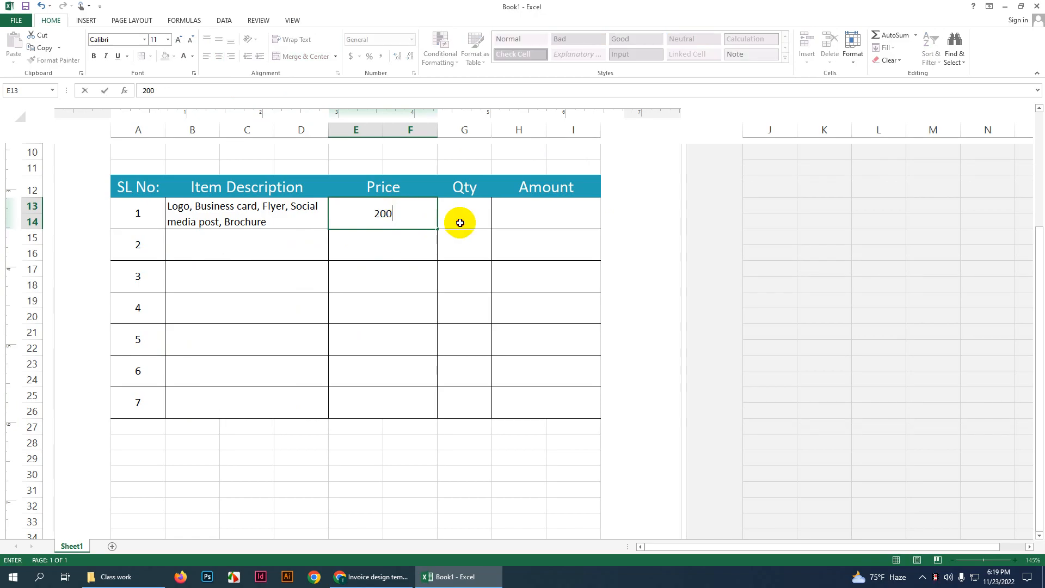
left_click(416, 215)
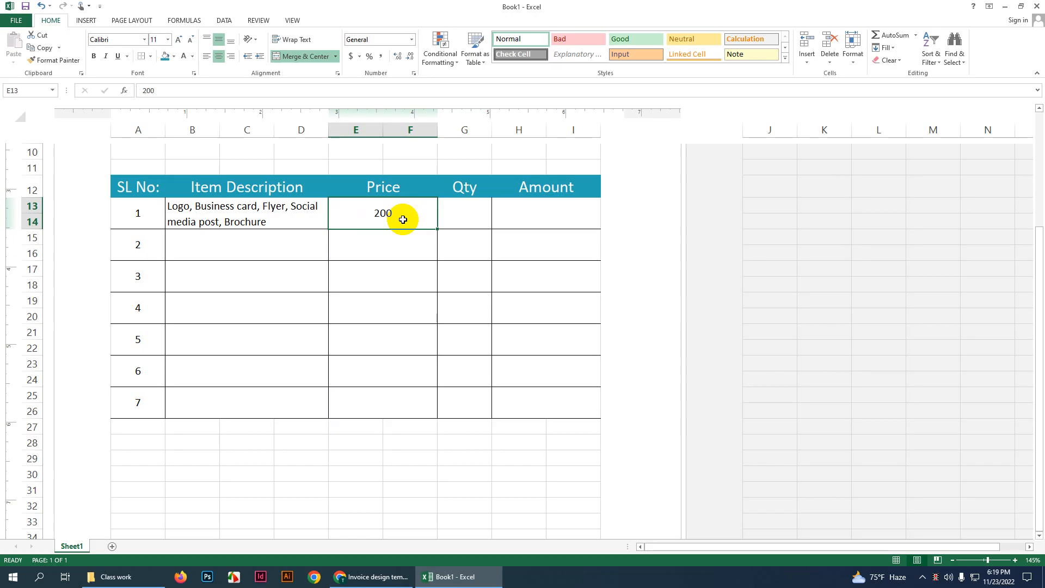
left_click(352, 57)
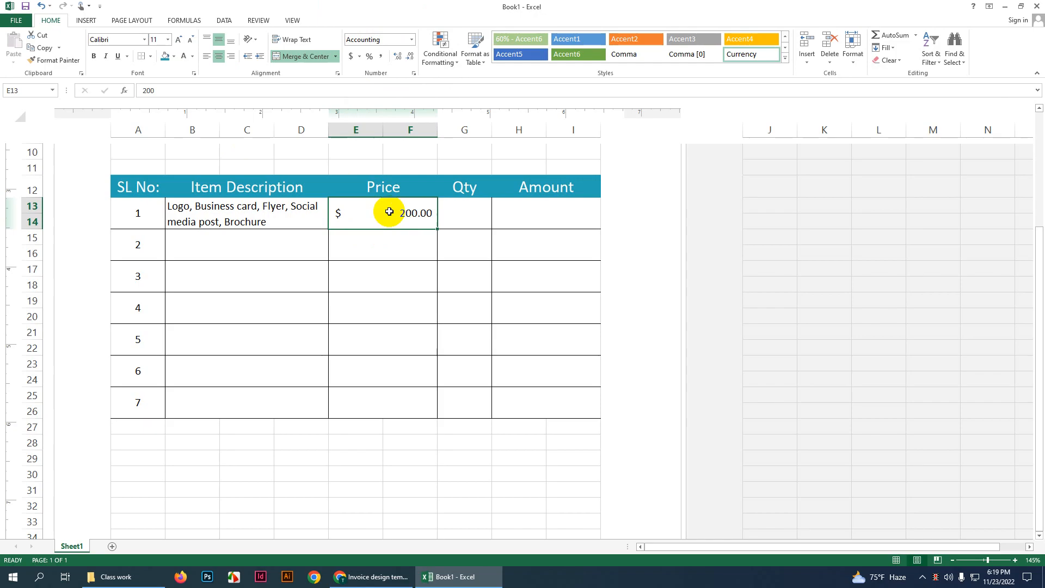
Step: Try the euro and Chinese accounting formats on the item 1 price in E13, view the additional formats, and restore the dollar format
left_click(360, 56)
left_click(378, 95)
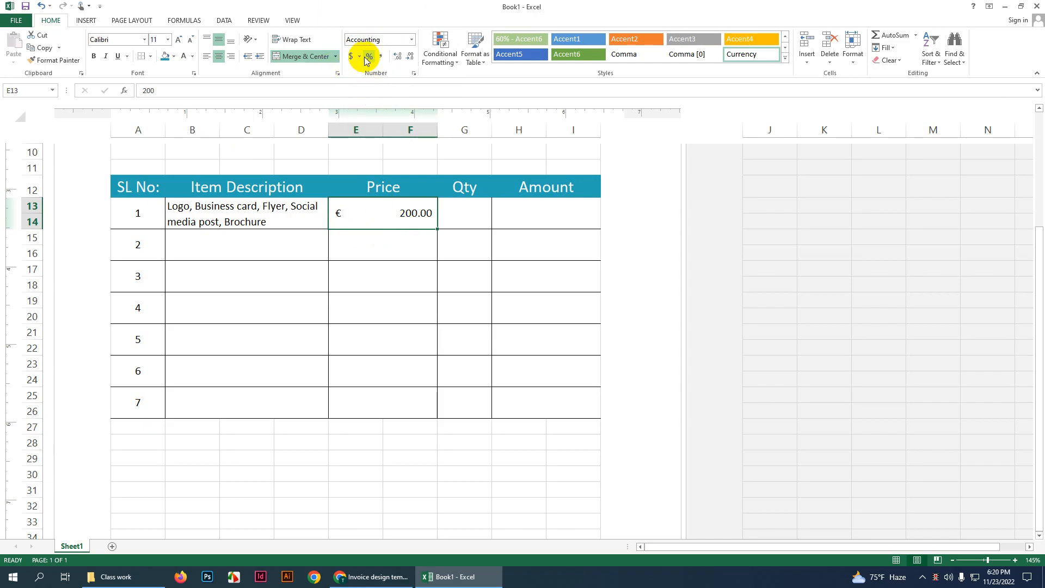
left_click(360, 57)
left_click(385, 111)
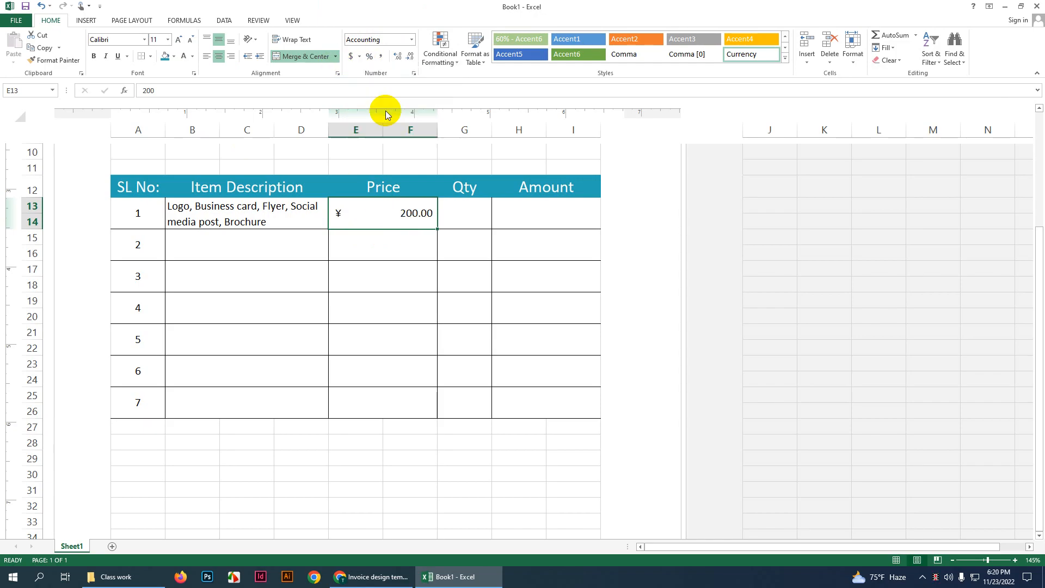
left_click(359, 56)
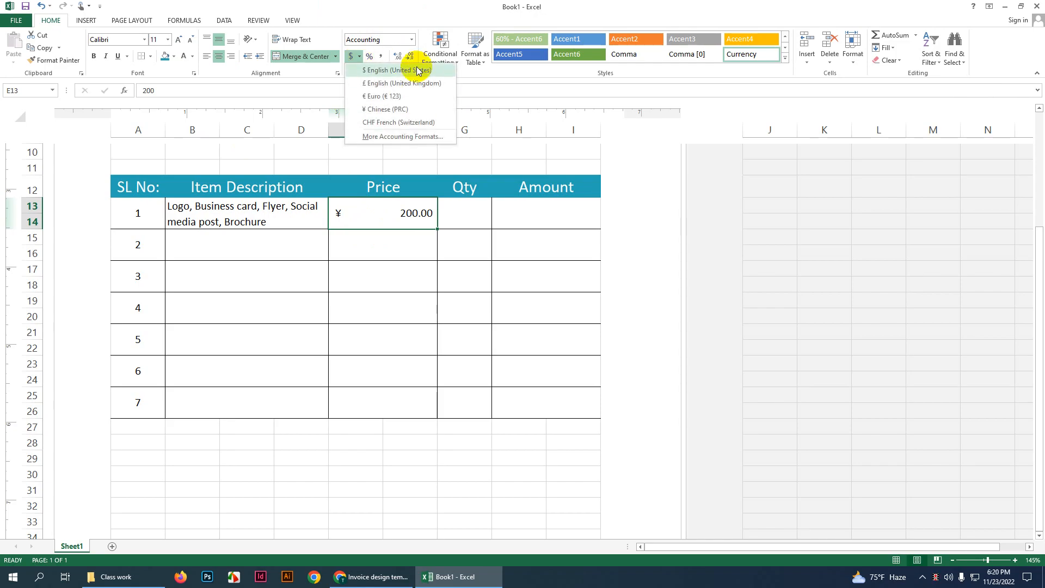
left_click(404, 137)
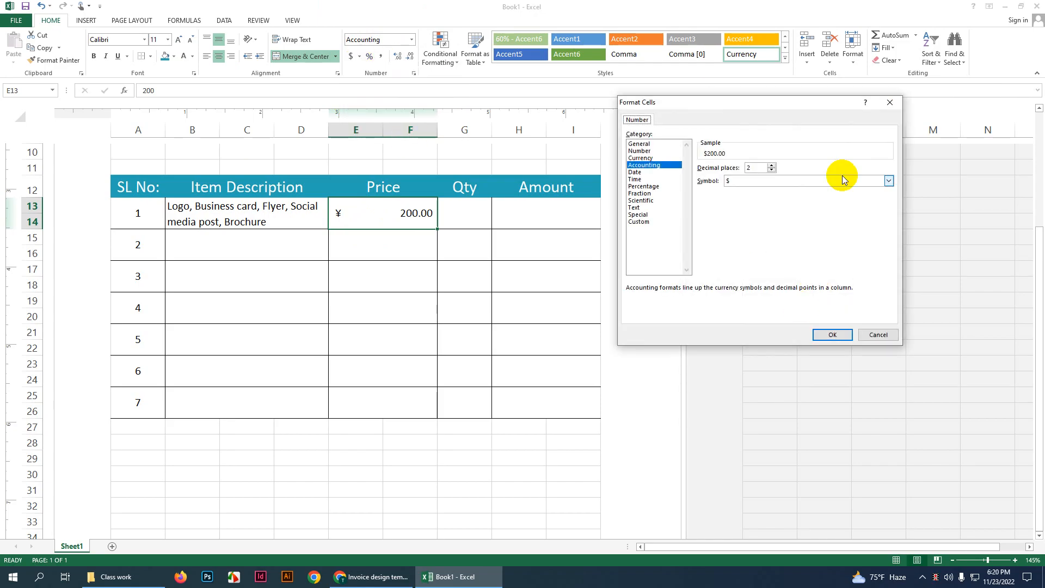
left_click(892, 328)
left_click(351, 57)
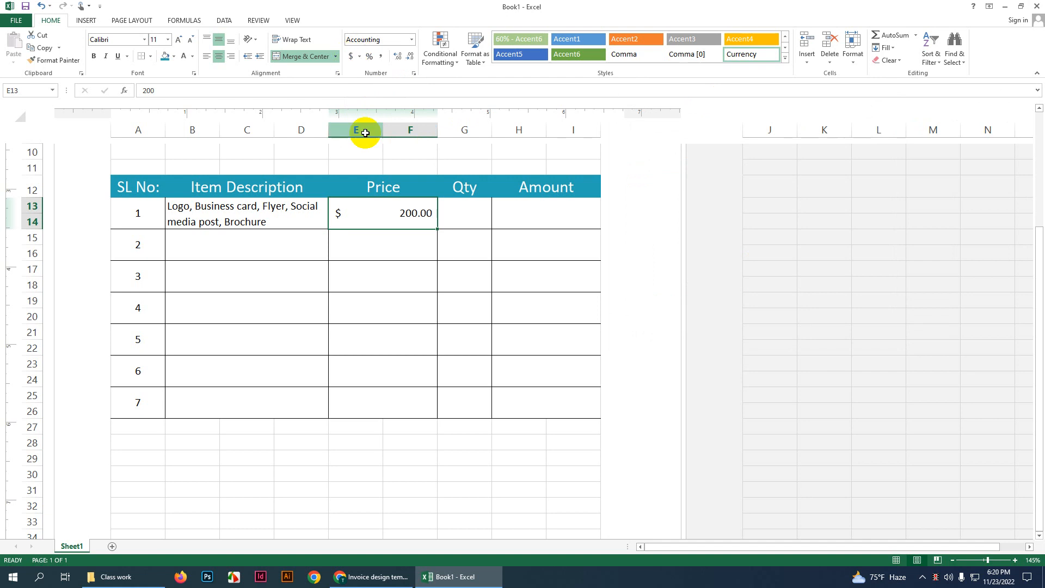
Step: Enter 5 as the quantity of item 1 in G13
left_click(462, 210)
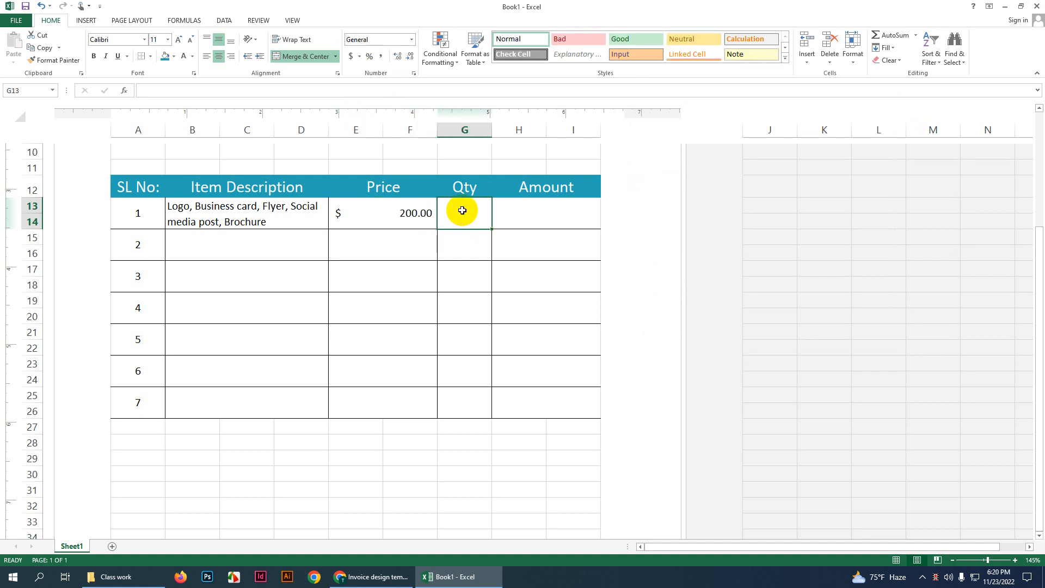
type("5")
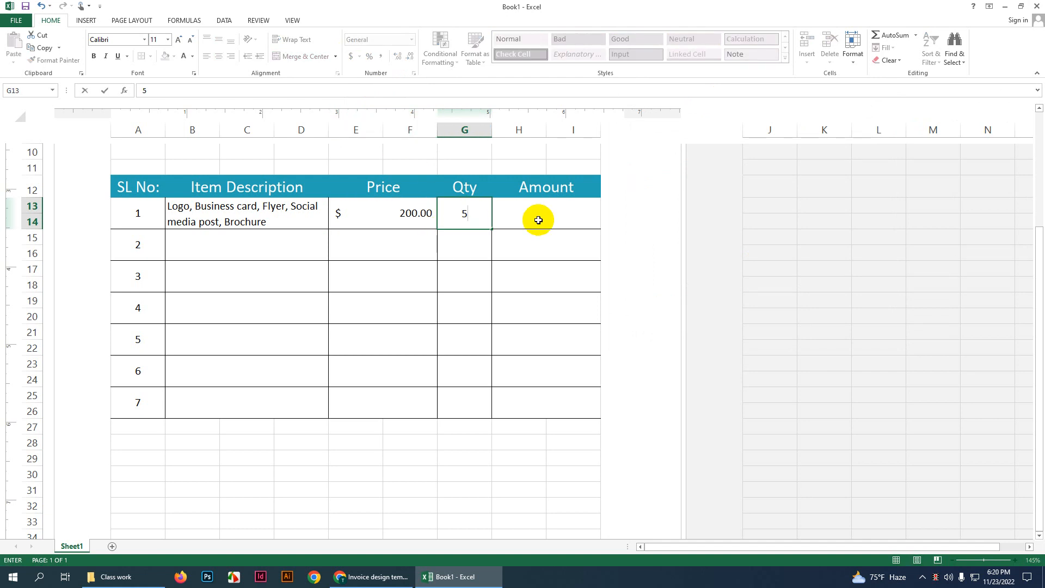
left_click(538, 219)
Step: Fill the item 1 price down the Price column through row 26 and clear the copied prices of items 2 to 7, keeping the dollar format
left_click(412, 214)
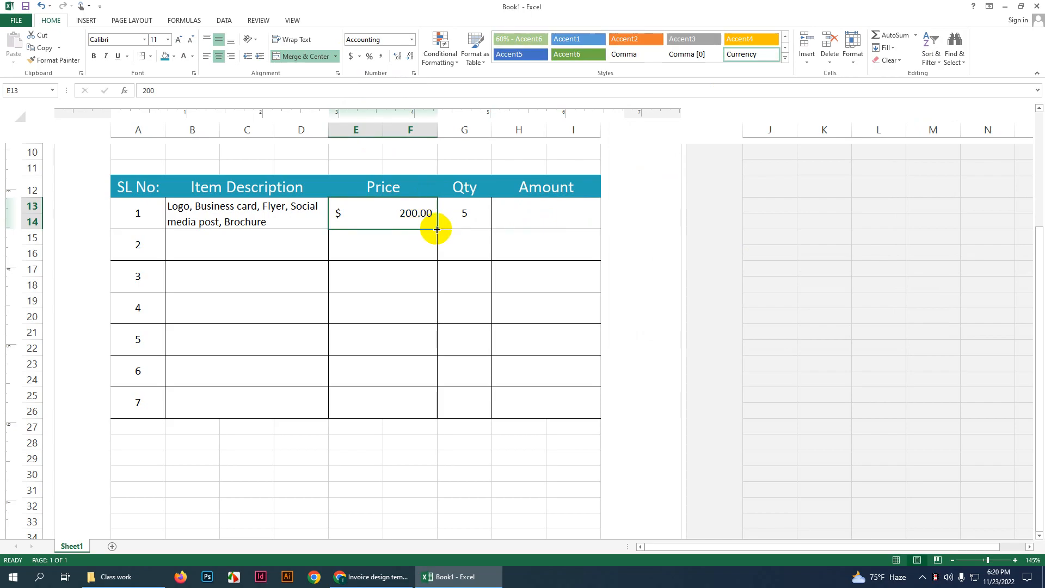
left_click_drag(438, 230, 434, 398)
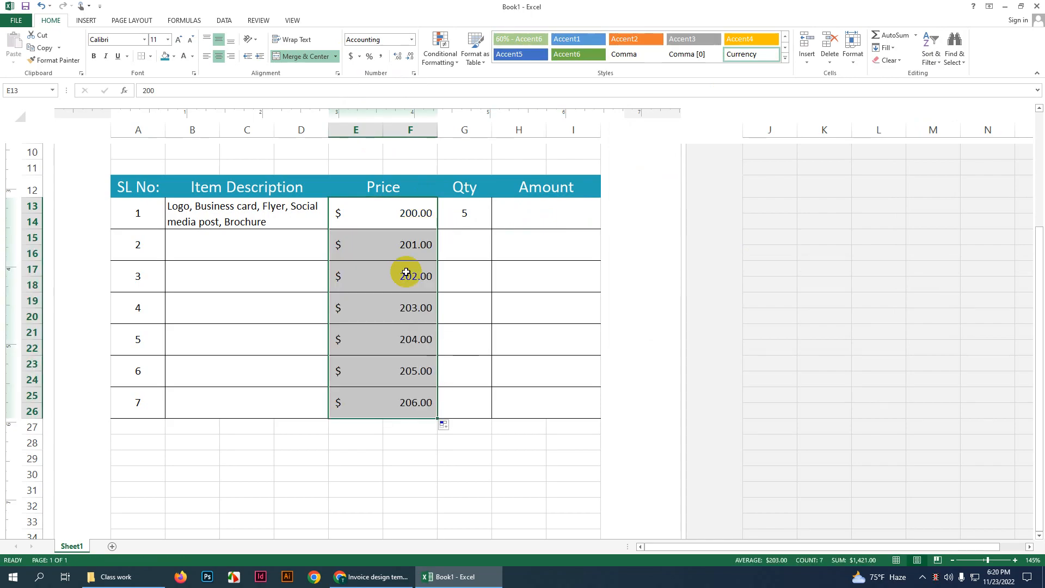
left_click_drag(408, 239, 410, 402)
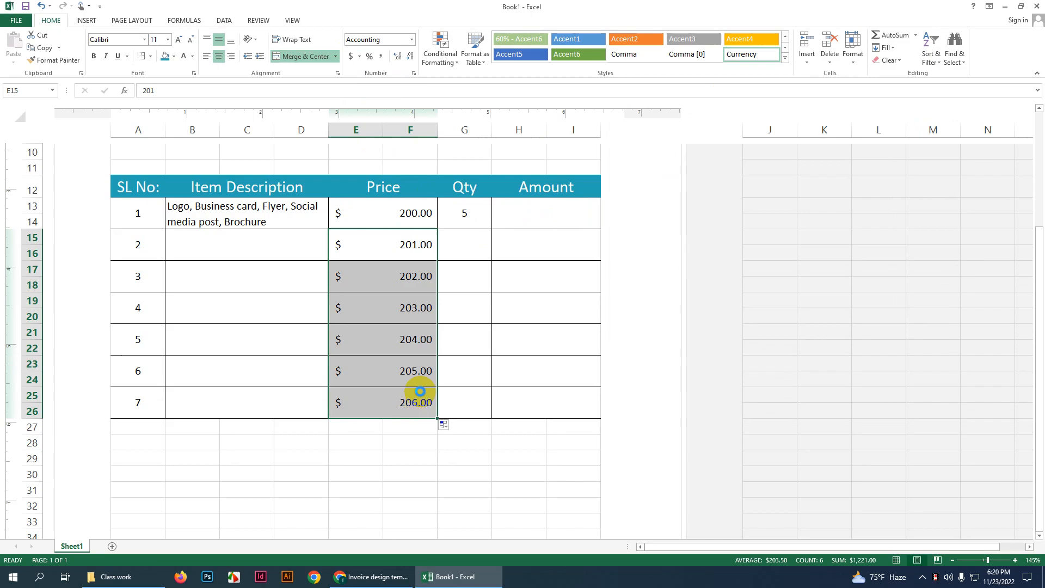
key("Delete")
Step: Test the dollar format in the item 2 price cell E15 by entering 100, and clear the value
left_click(438, 240)
left_click(427, 238)
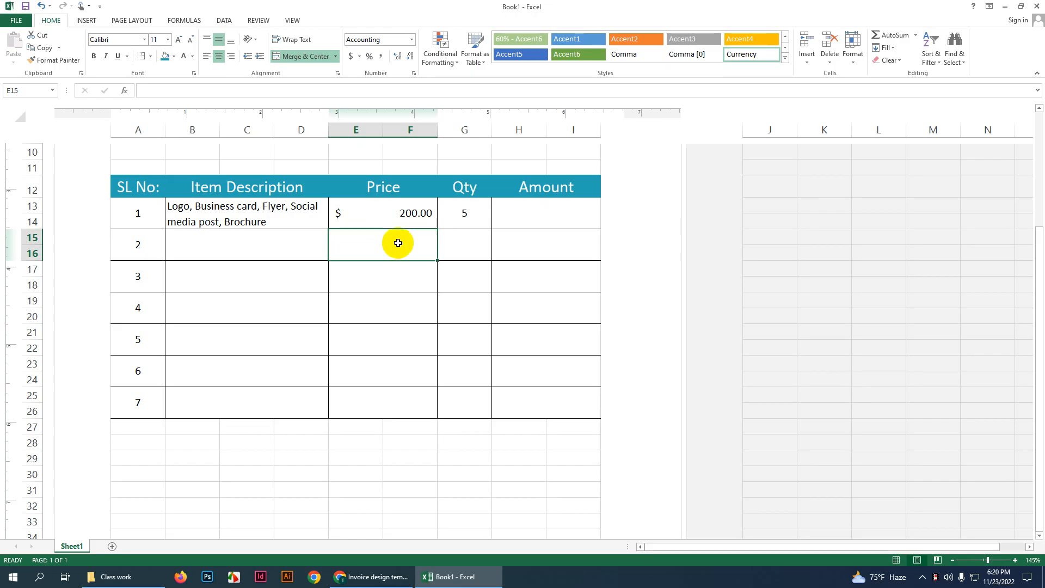
left_click(403, 297)
left_click(403, 252)
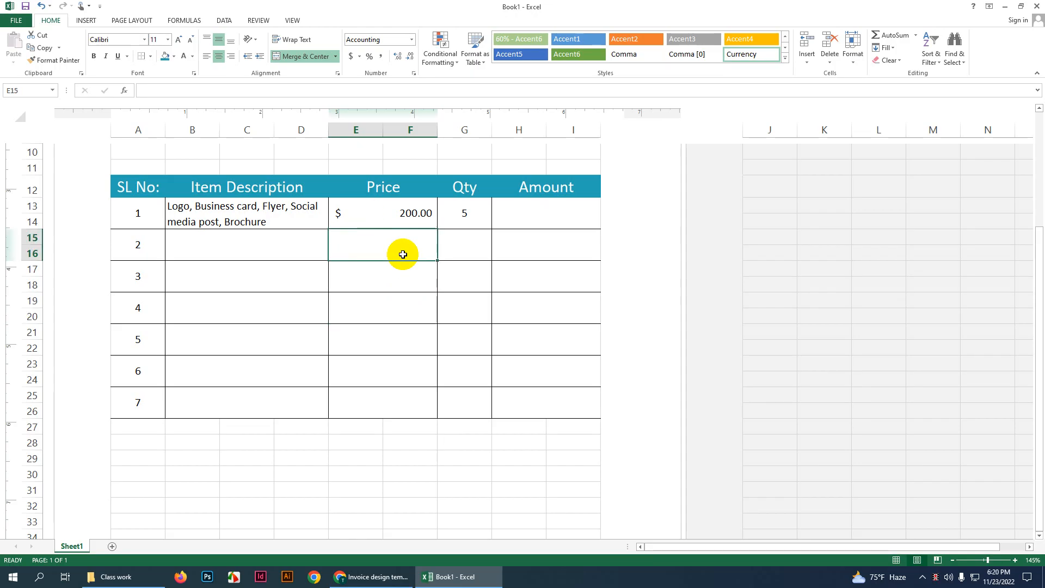
type("100")
left_click(452, 248)
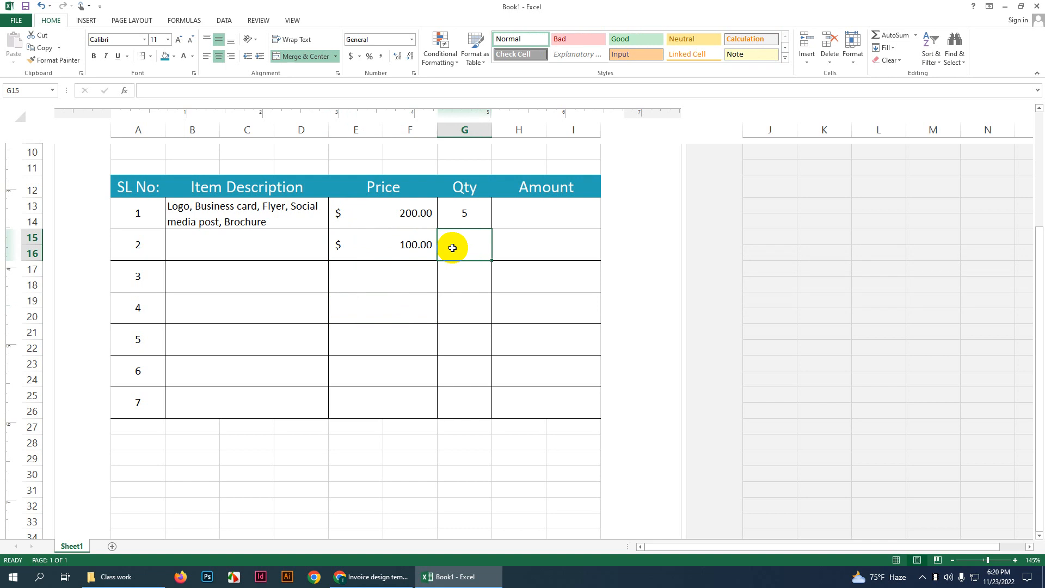
left_click(375, 243)
key("BackSpace")
Step: Try the formula =E13*G13 as the item 1 amount in H13 and undo it
left_click(466, 214)
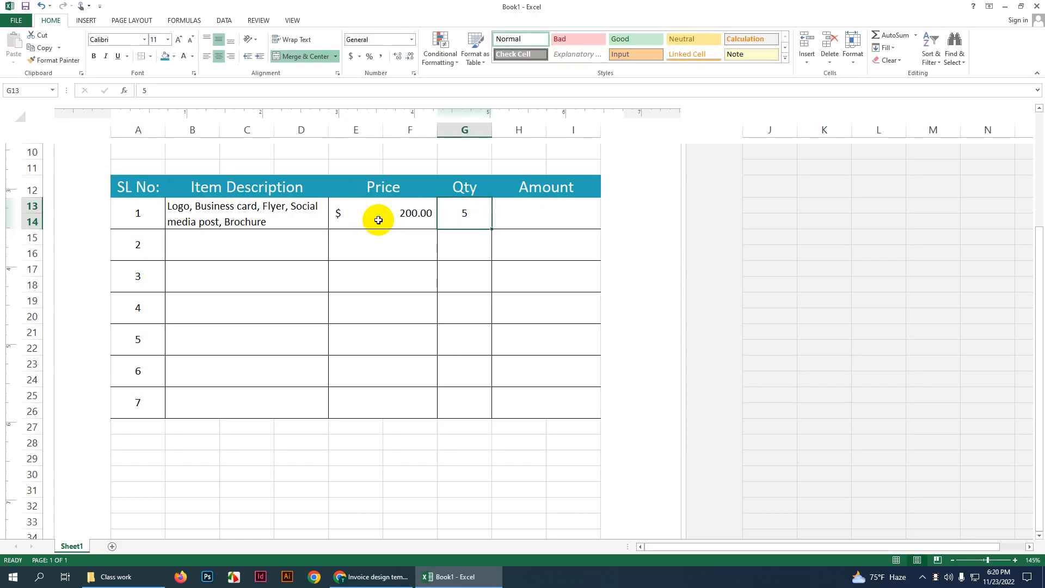
left_click(381, 216)
left_click(461, 213)
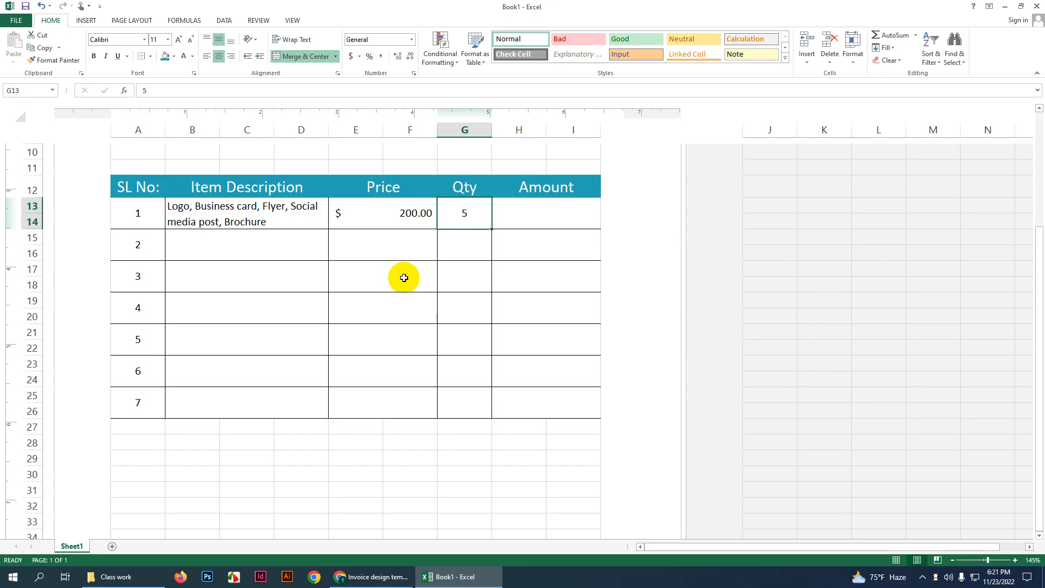
left_click(535, 216)
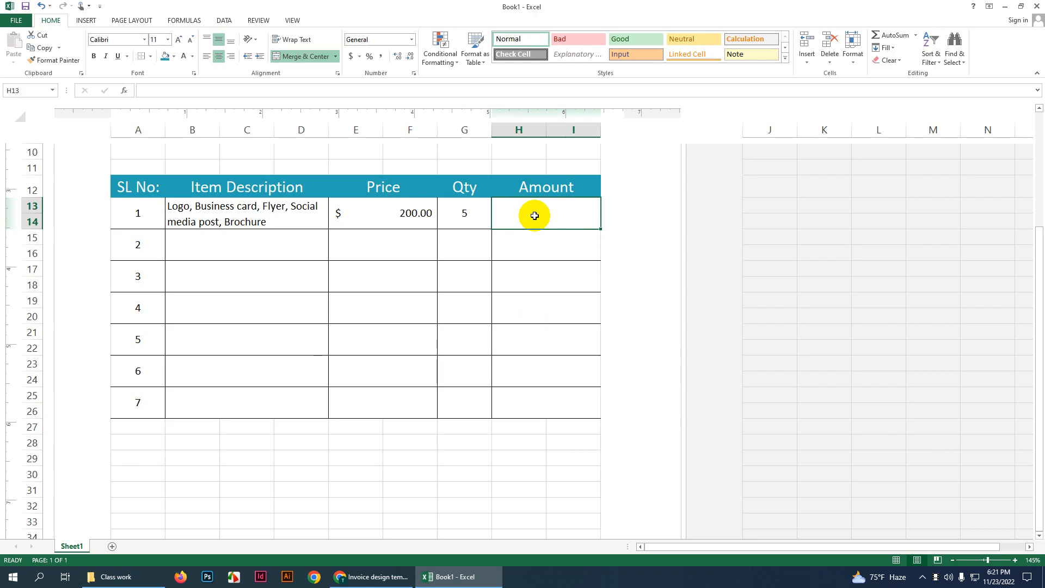
type("=")
left_click(409, 214)
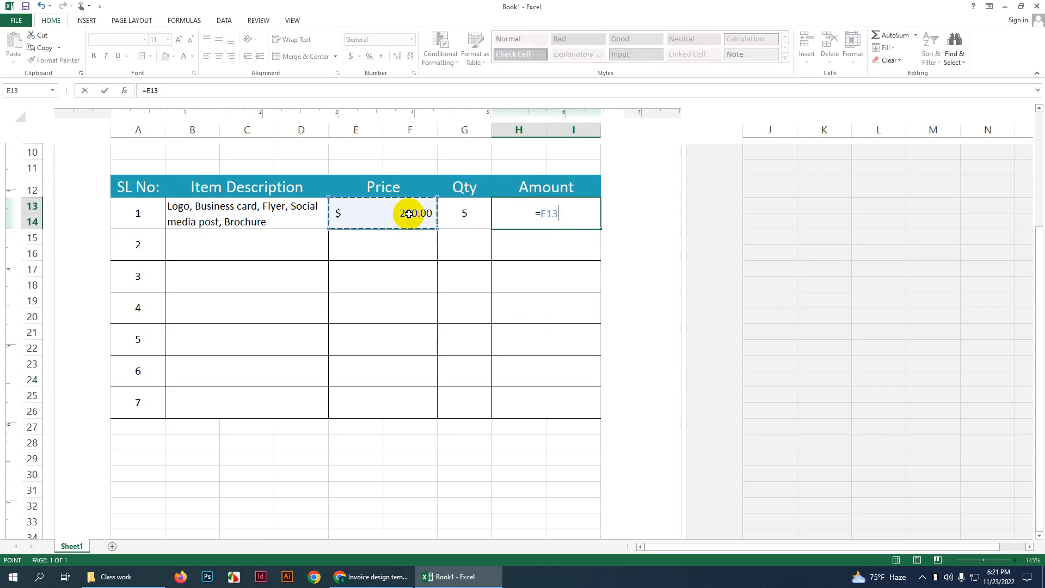
type("*")
left_click(465, 214)
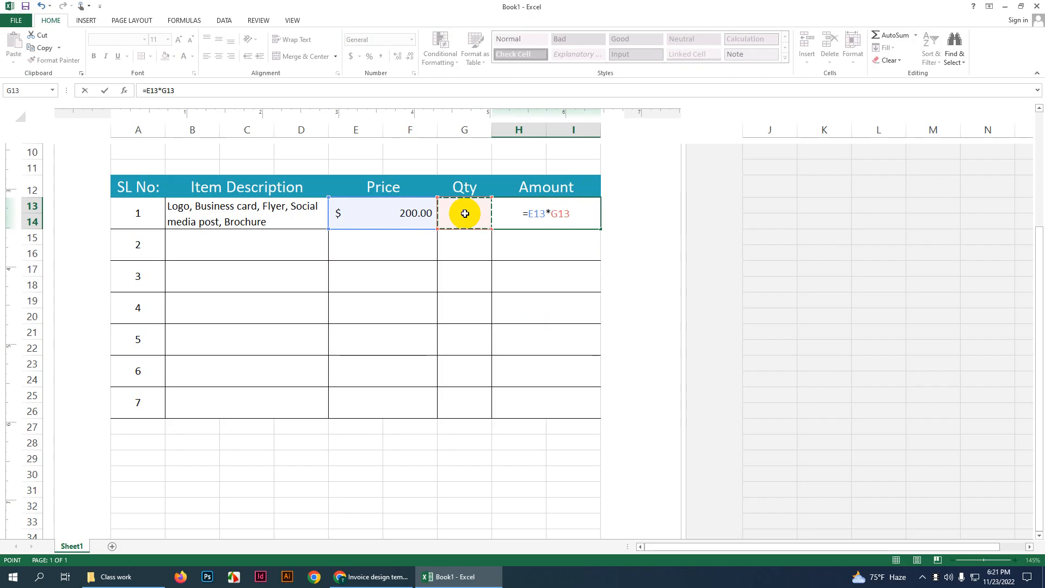
key("Return")
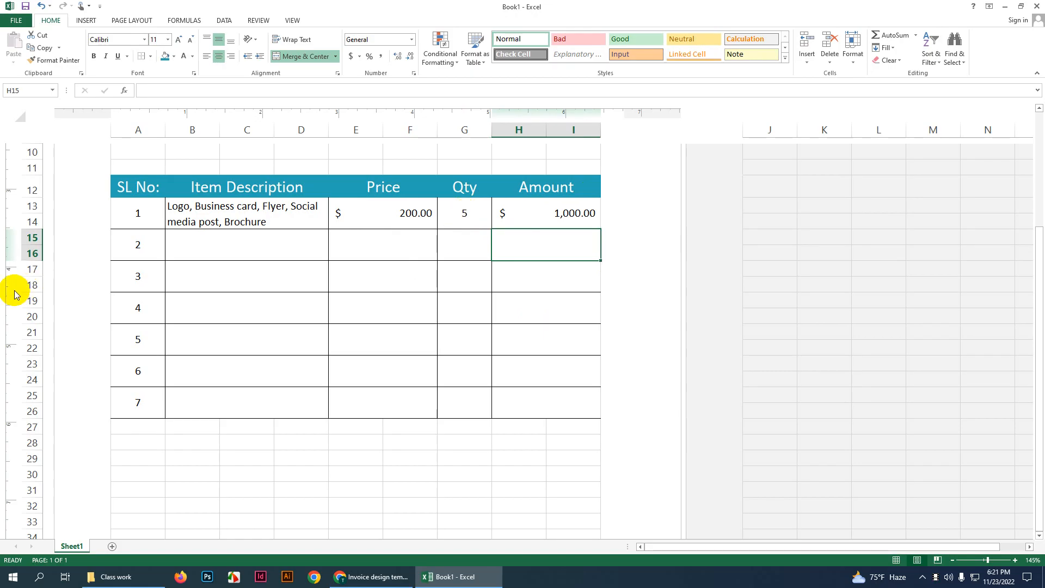
key("ctrl+z")
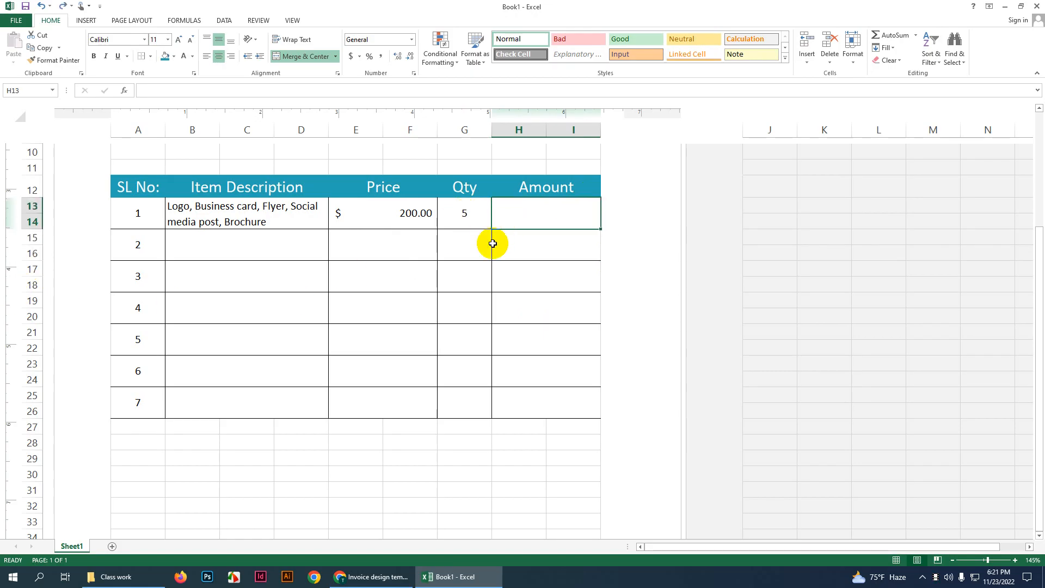
Step: Enter the formula =E13*G13 in H13 to multiply the item 1 price by its quantity
type("=")
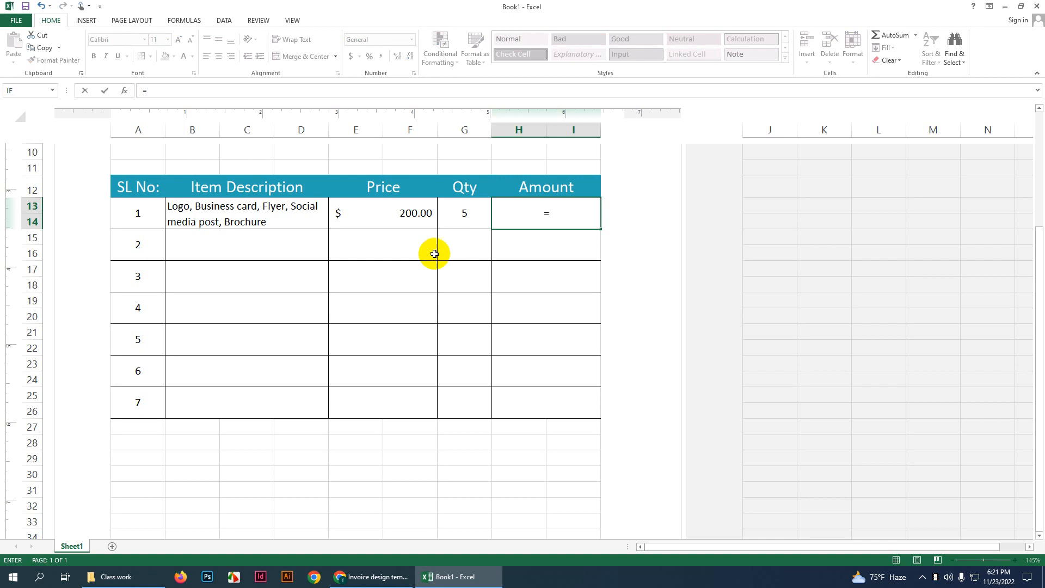
left_click(398, 212)
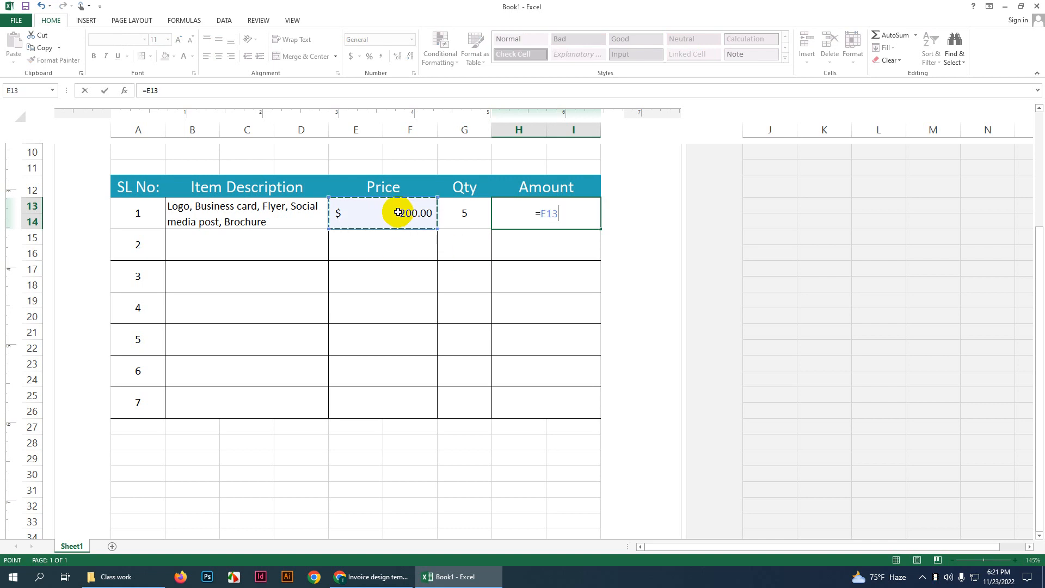
type("*")
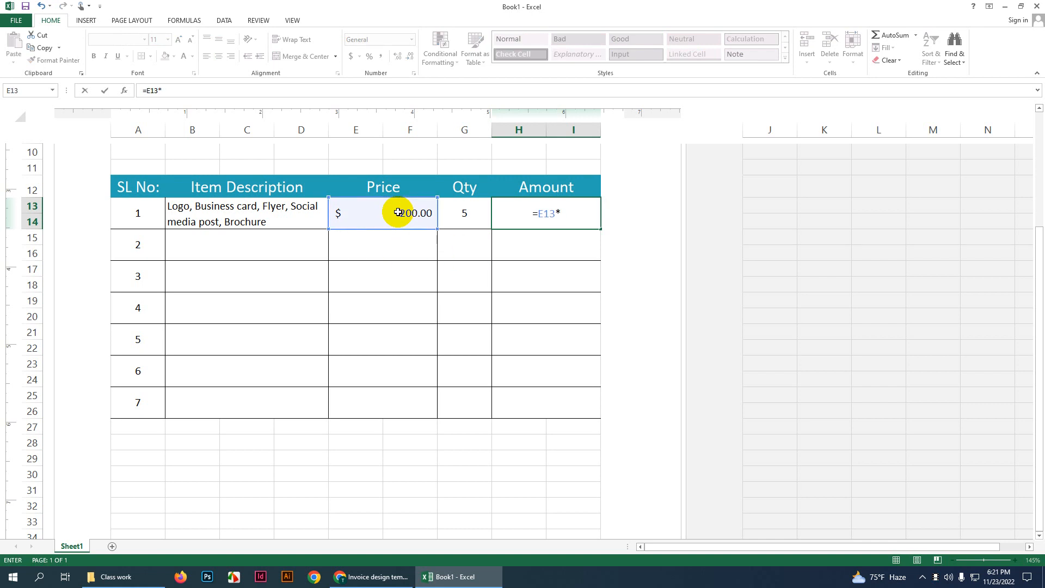
left_click(463, 212)
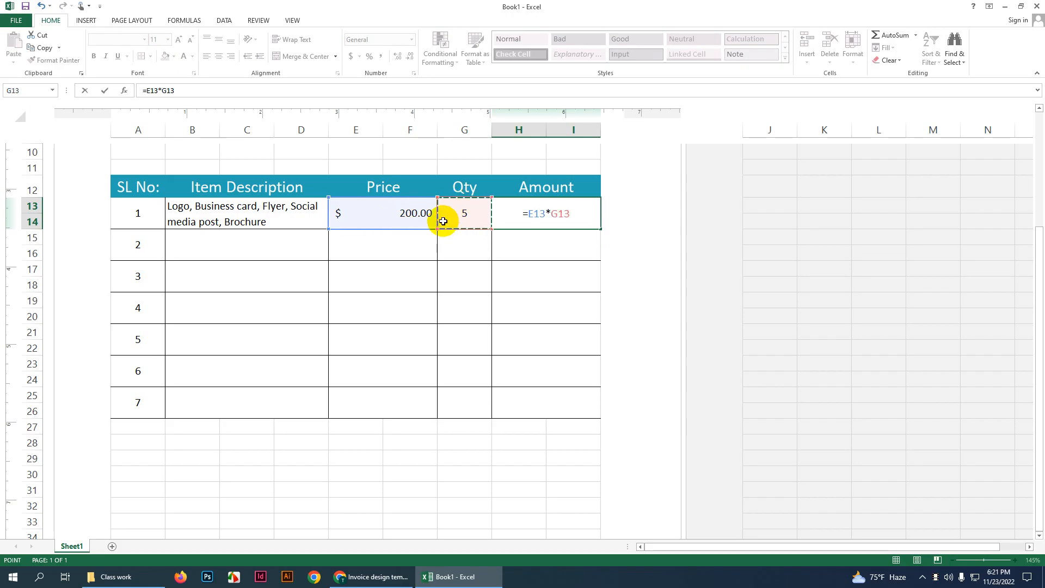
key("Return")
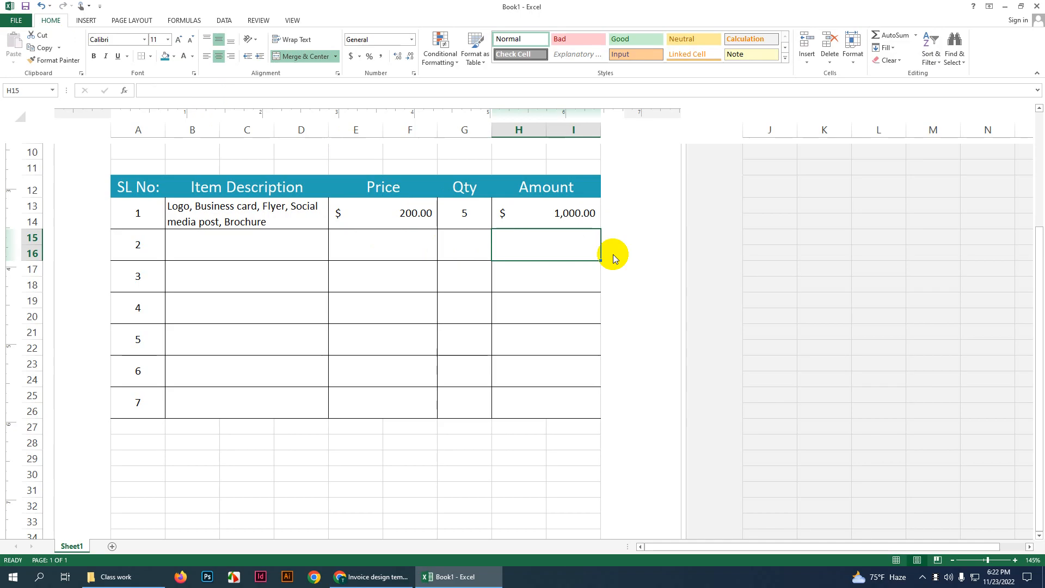
Step: Fill the item 1 amount formula down the Amount column through row 26, and clear all the amount formulas in H13:I26
left_click(550, 215)
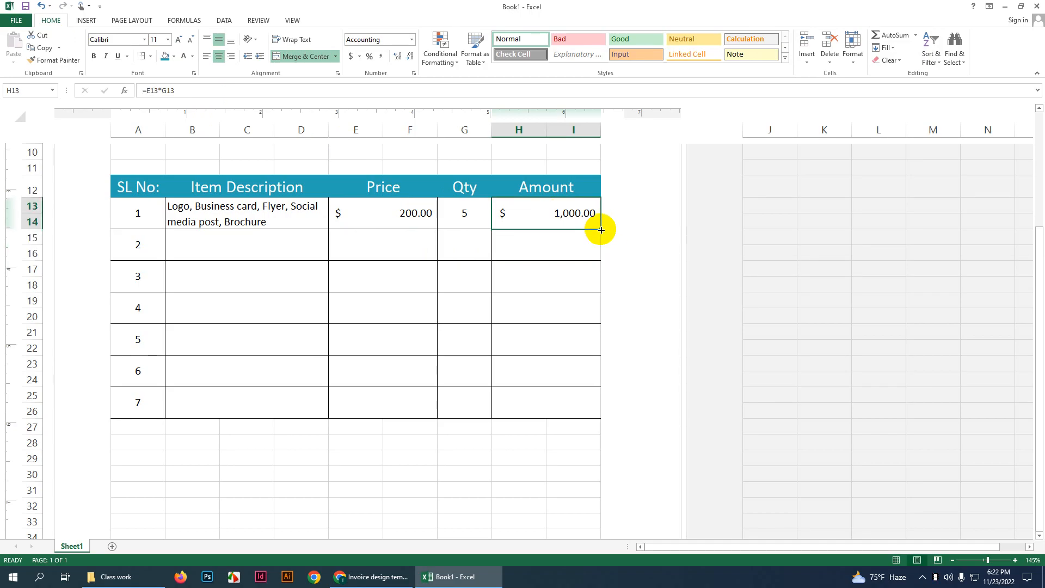
left_click_drag(600, 228, 593, 396)
left_click(537, 445)
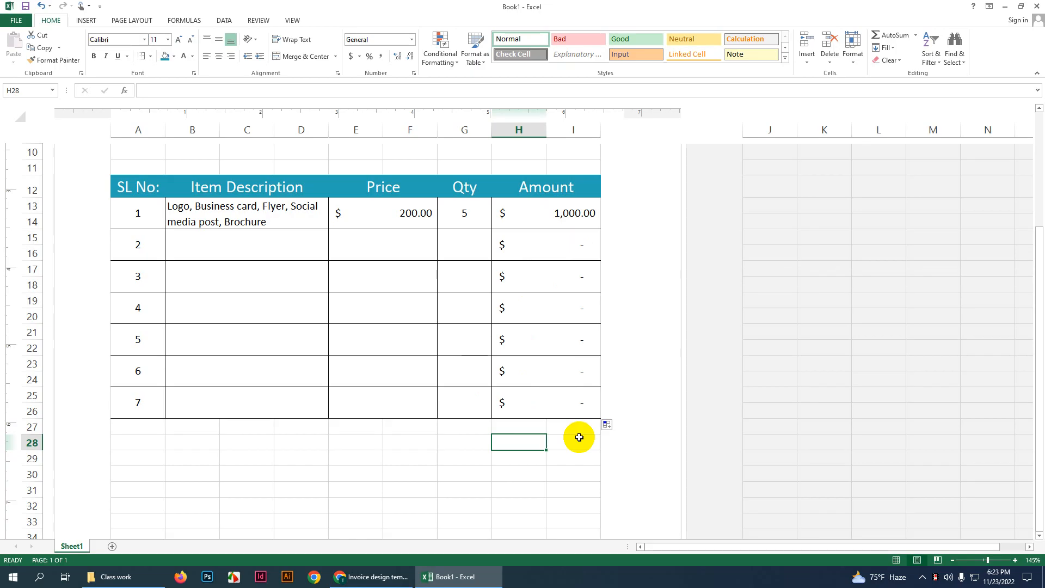
left_click_drag(550, 215, 557, 405)
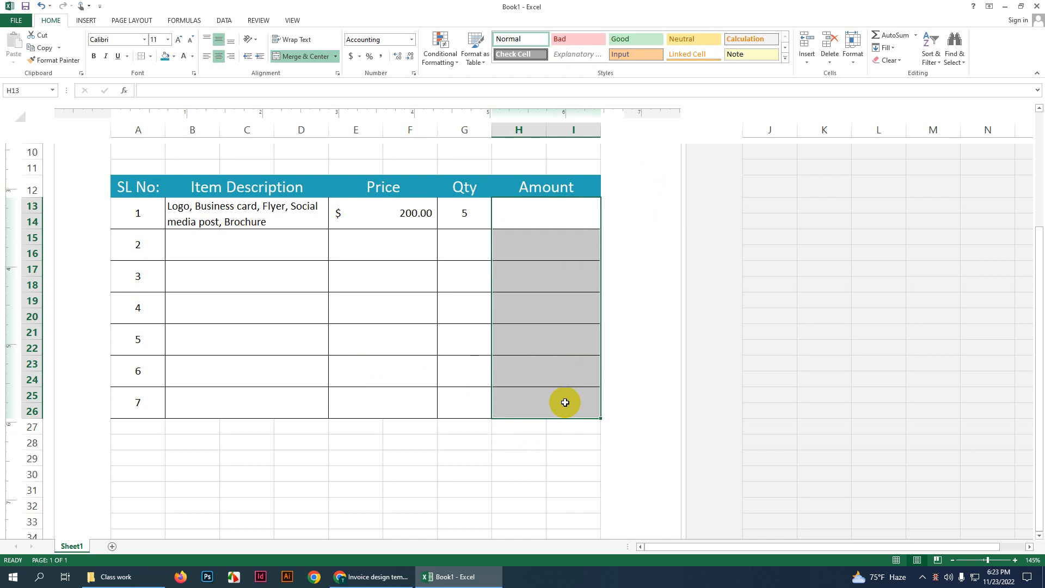
key("Delete")
Step: Begin an IF formula for the item 1 amount in H13
left_click(548, 213)
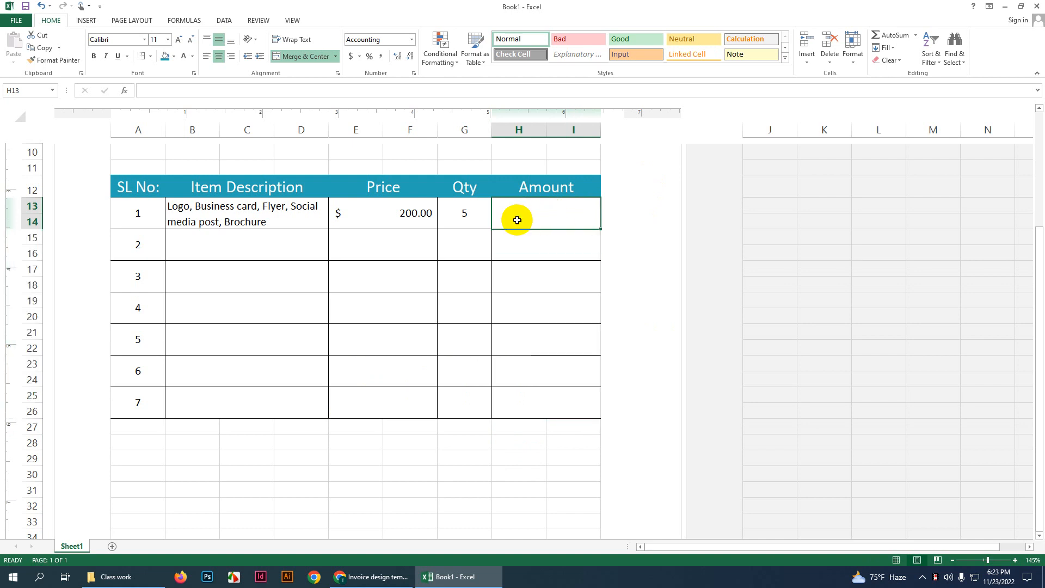
type("+")
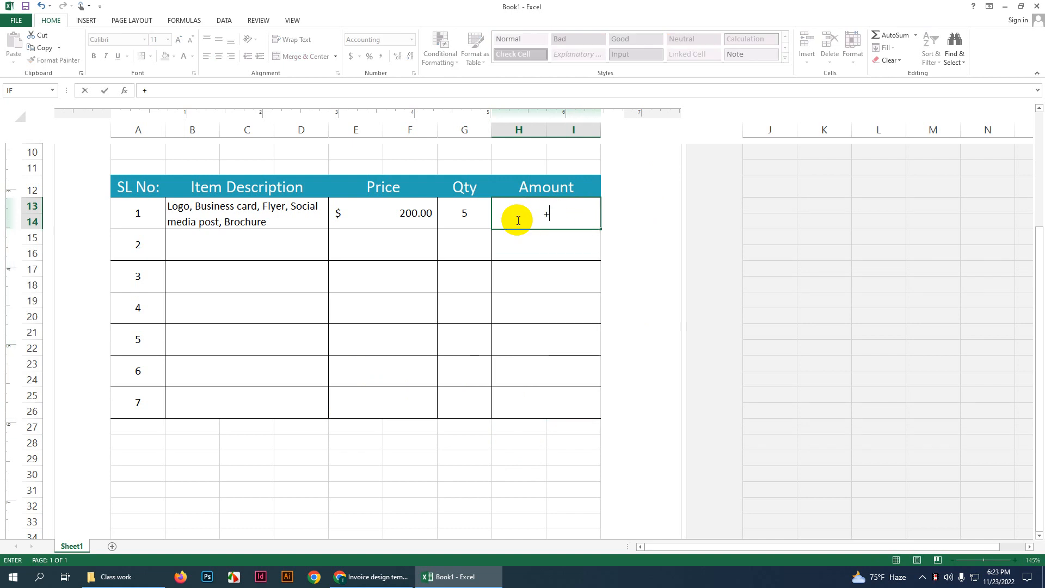
key("BackSpace")
type("=IF")
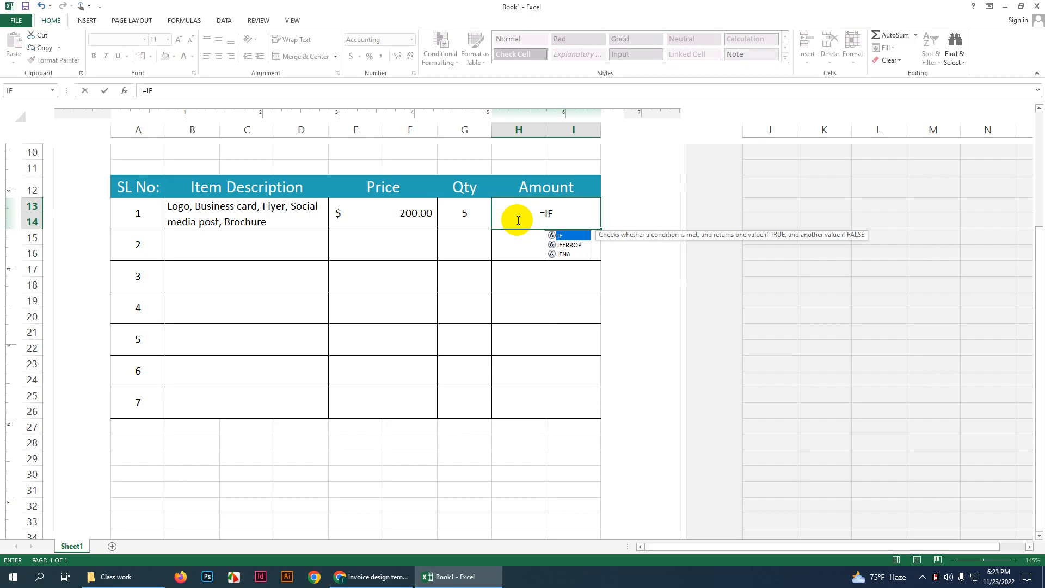
type("(")
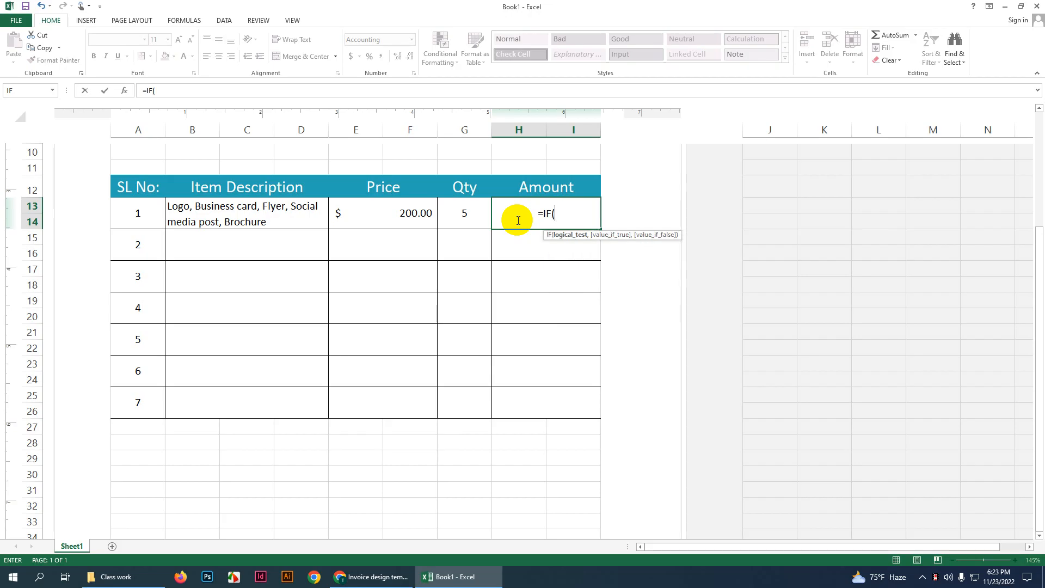